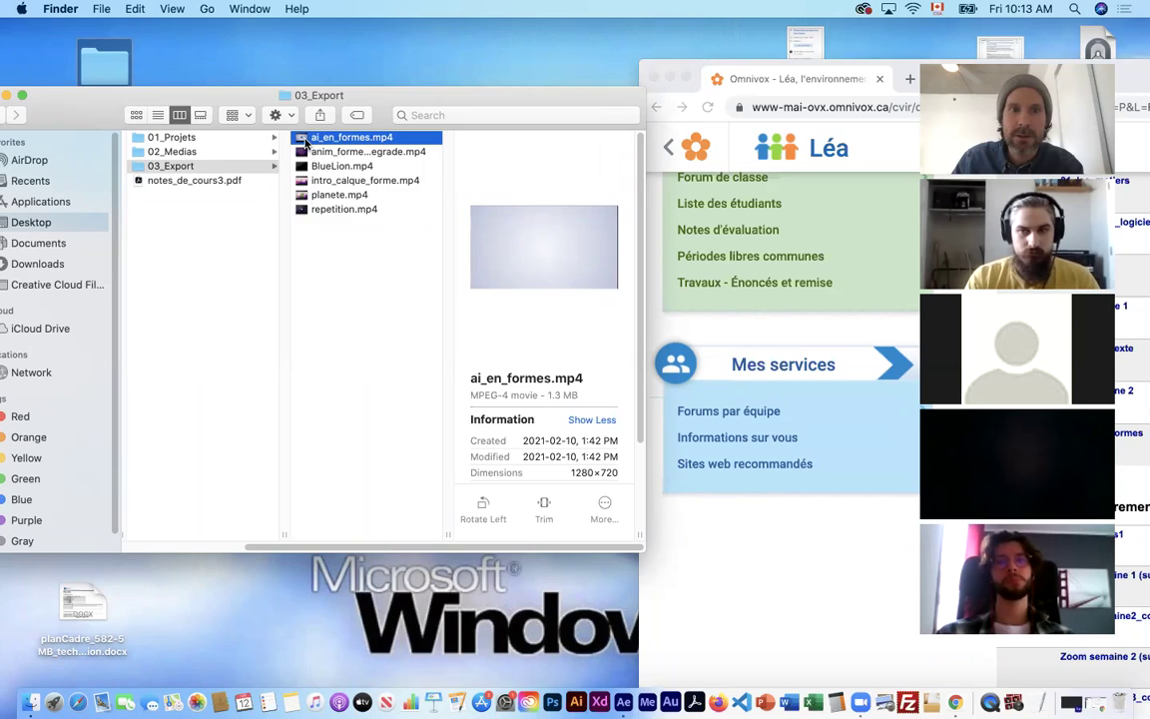
- Preview the ai_en_formes.mp4 video in the 03_Export folder, then close the preview
key(space)
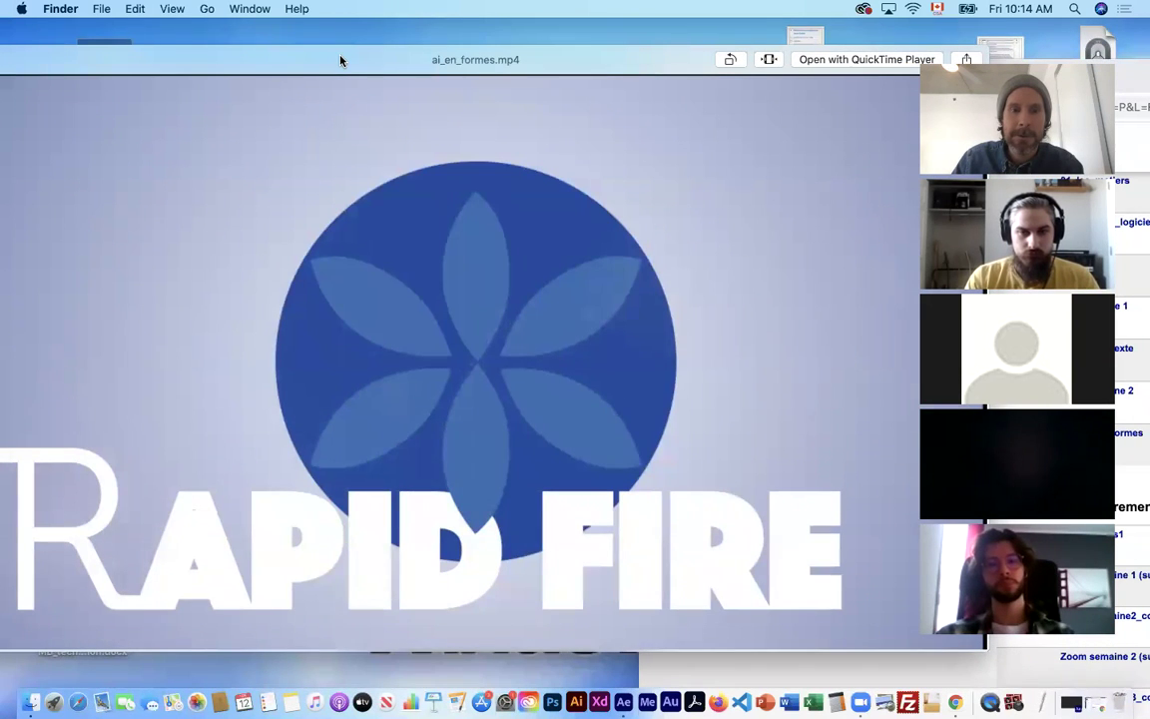
mouse_move(823, 625)
drag(896, 640, 434, 621)
drag(621, 637, 439, 562)
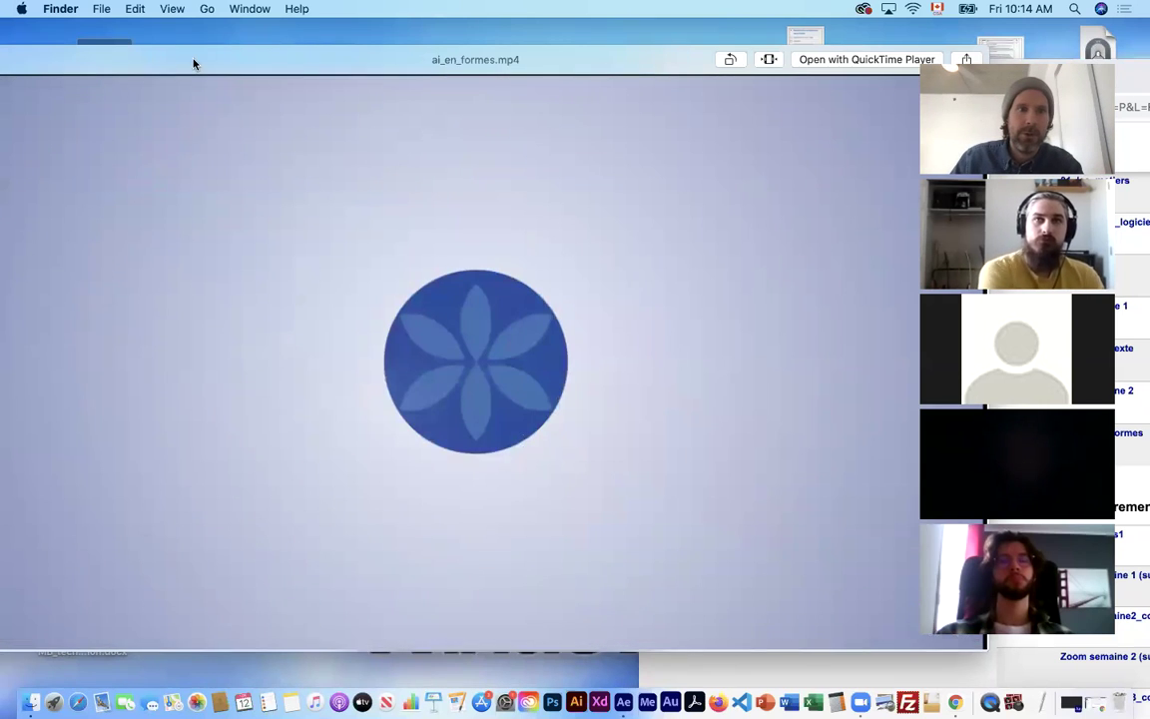
drag(195, 64, 434, 64)
click(215, 61)
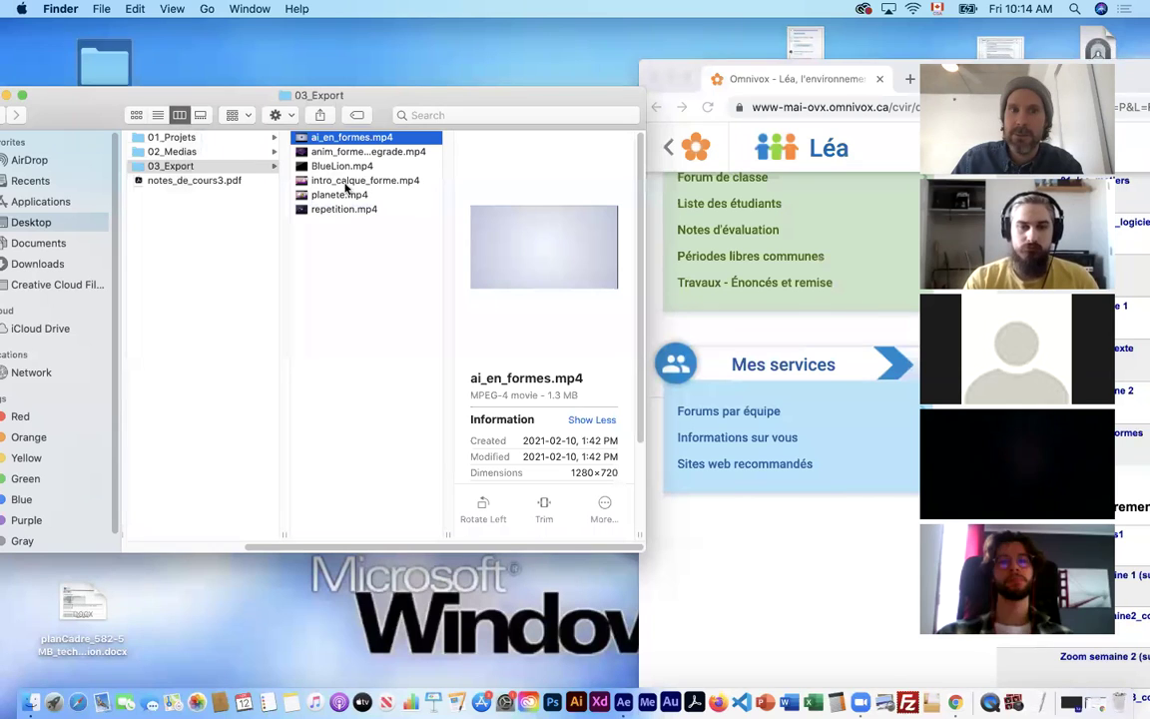
- Preview the Illustrator file traces_vectoriels.ai in the 02_Medias folder
click(198, 151)
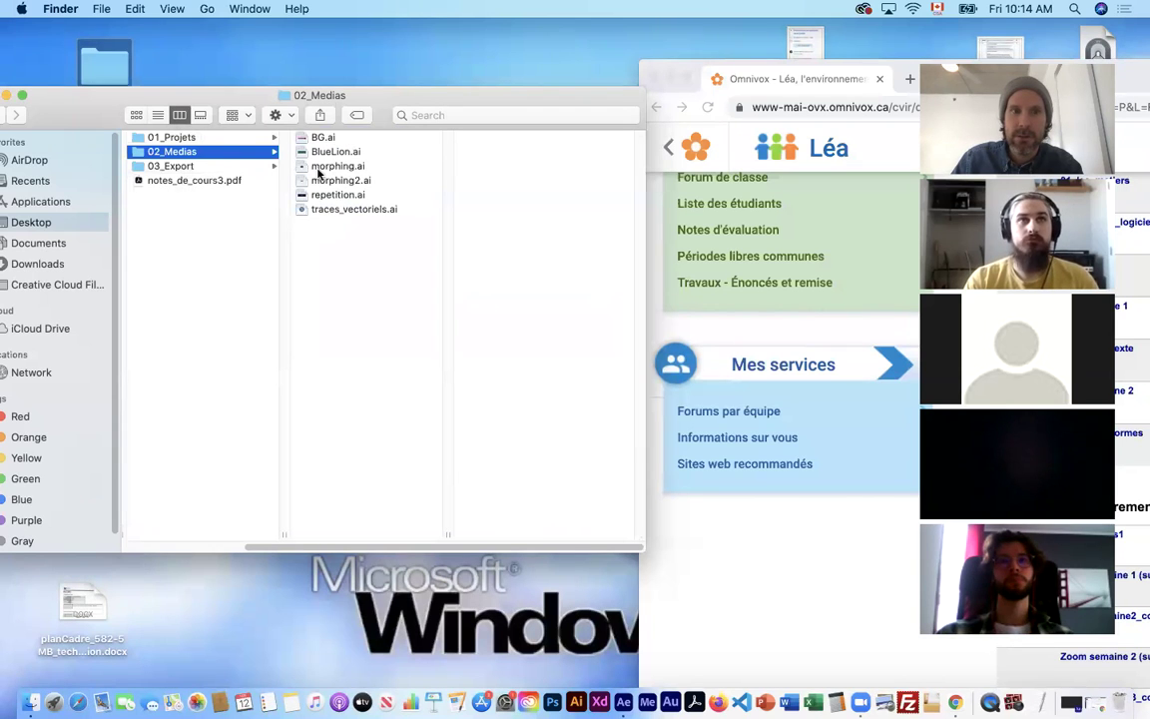
click(346, 211)
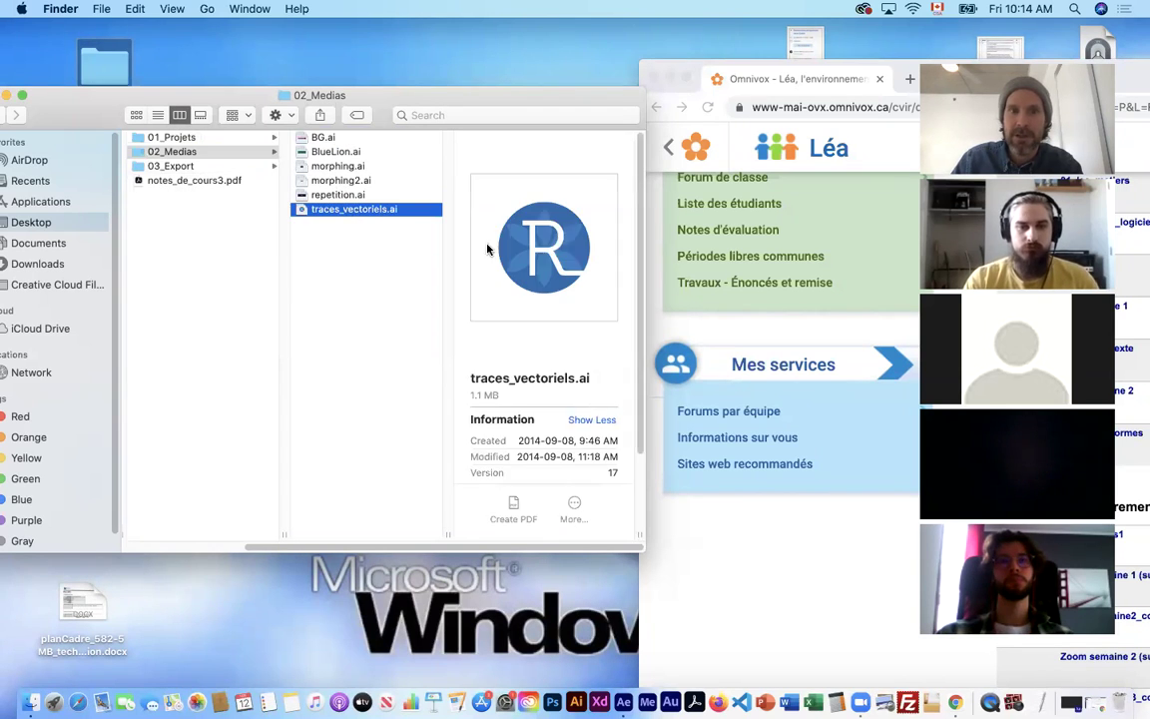
key(space)
key(space)
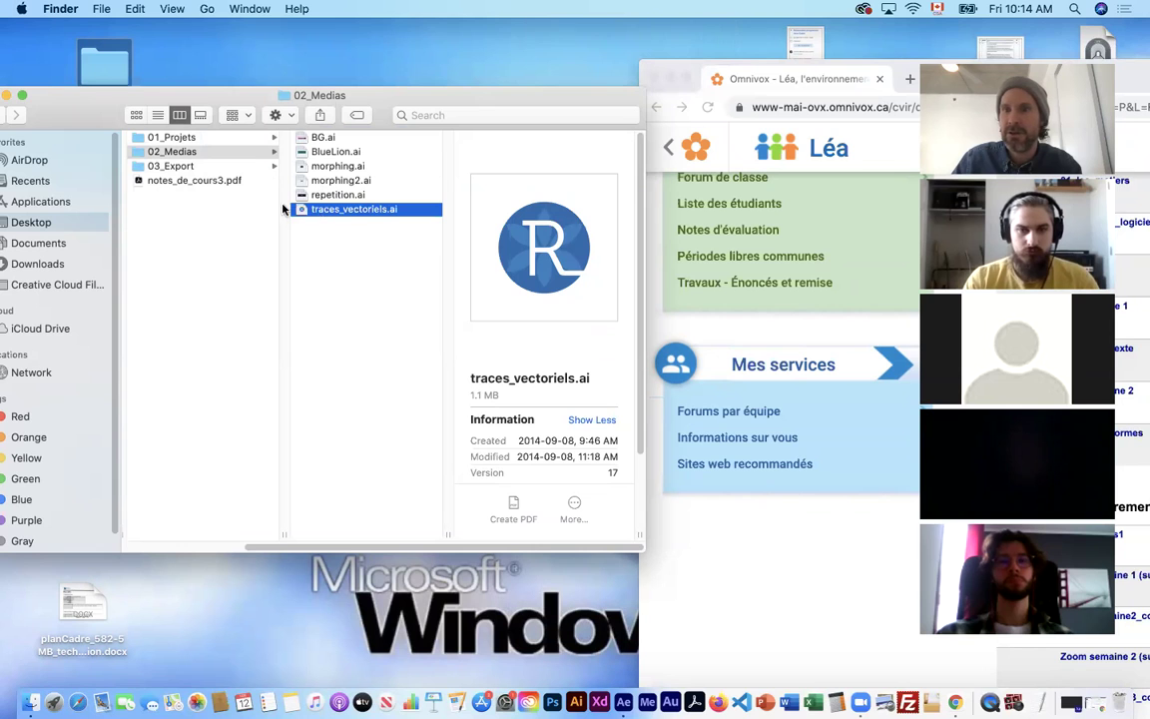
- Switch to After Effects, reposition its window and hide the floating meeting video thumbnails covering it
click(625, 701)
drag(187, 40, 97, 35)
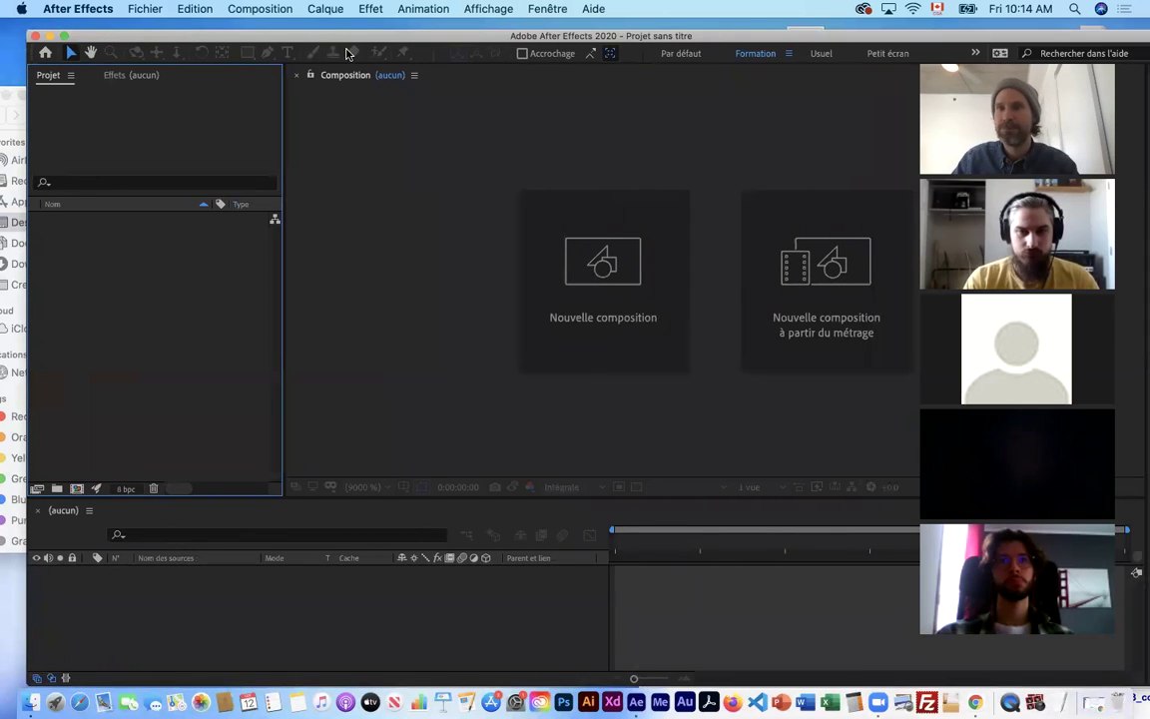
click(937, 55)
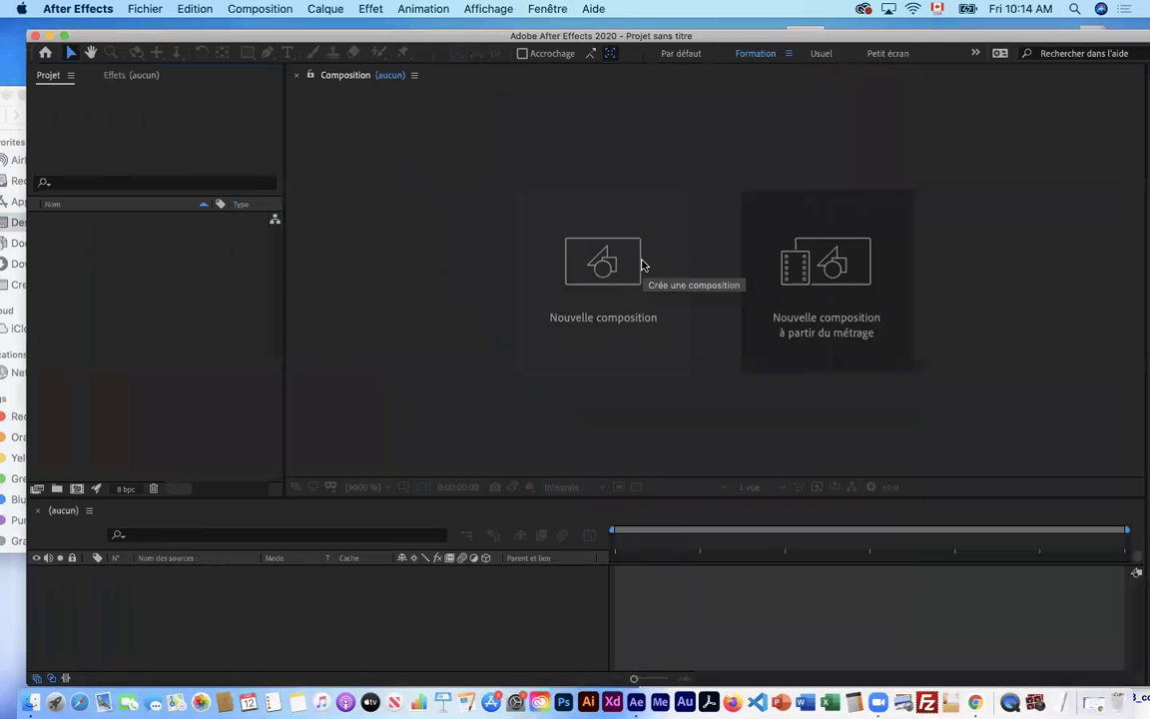
drag(137, 40, 116, 35)
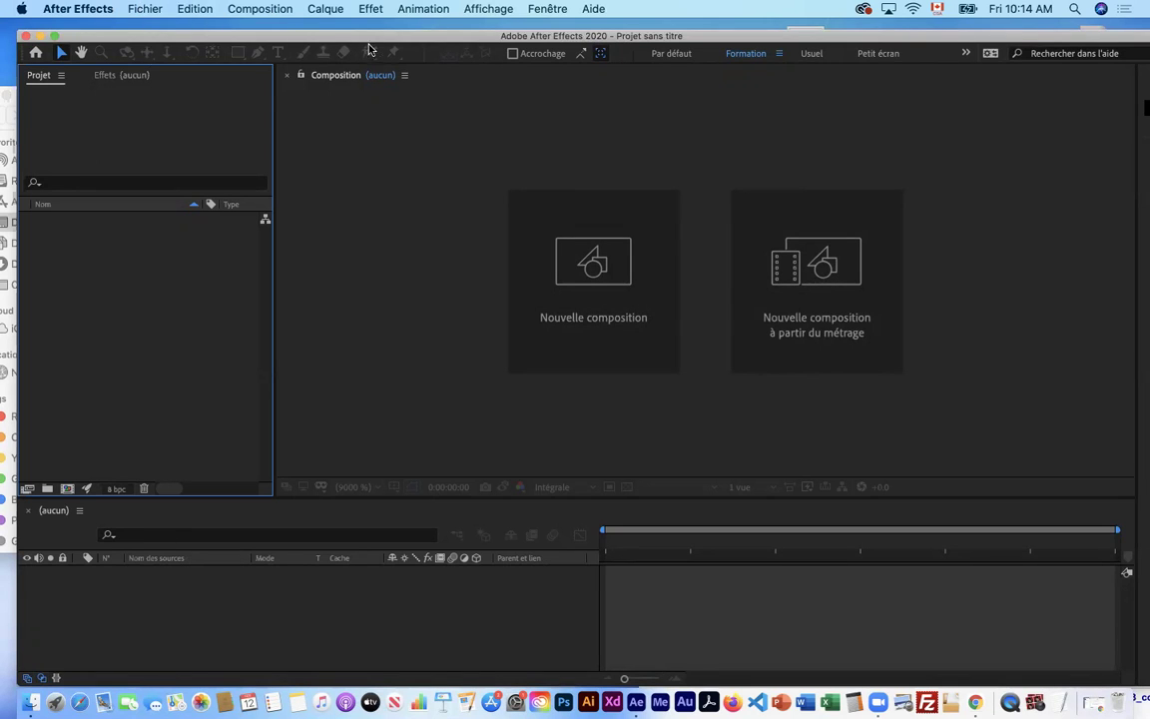
- Create a 1280 x 720 composition named "formes (suite)" at 30 fps with a duration of 0:00:20:00
click(589, 258)
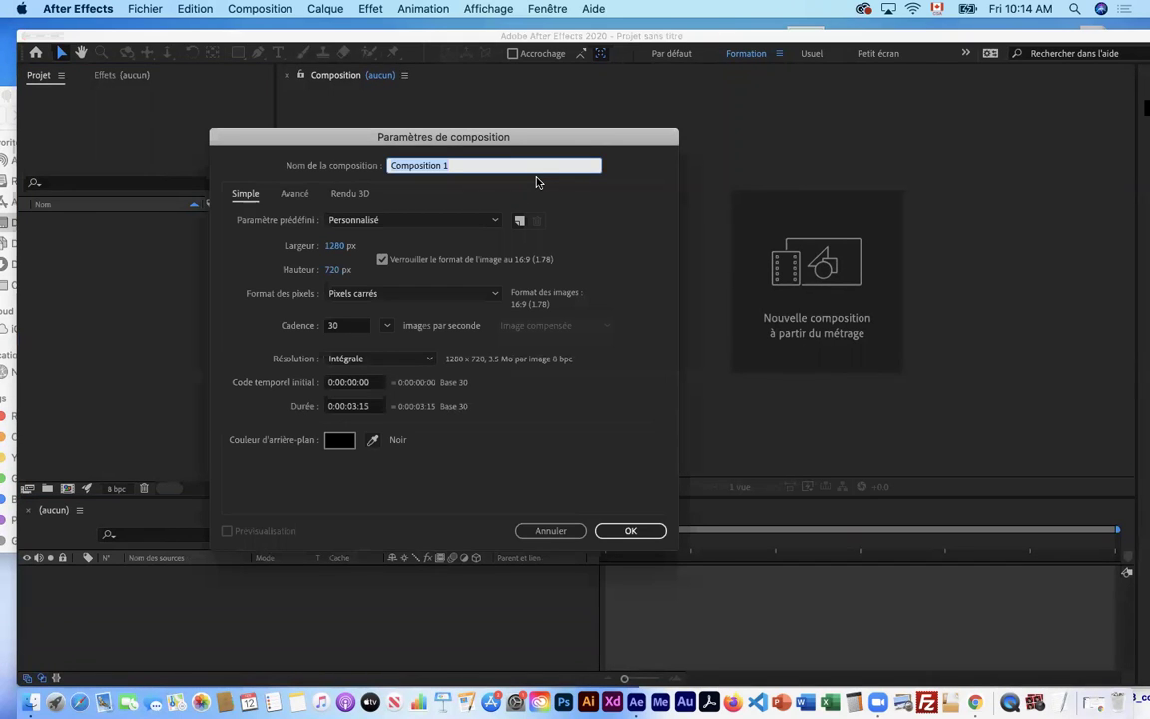
text(formes (suite)
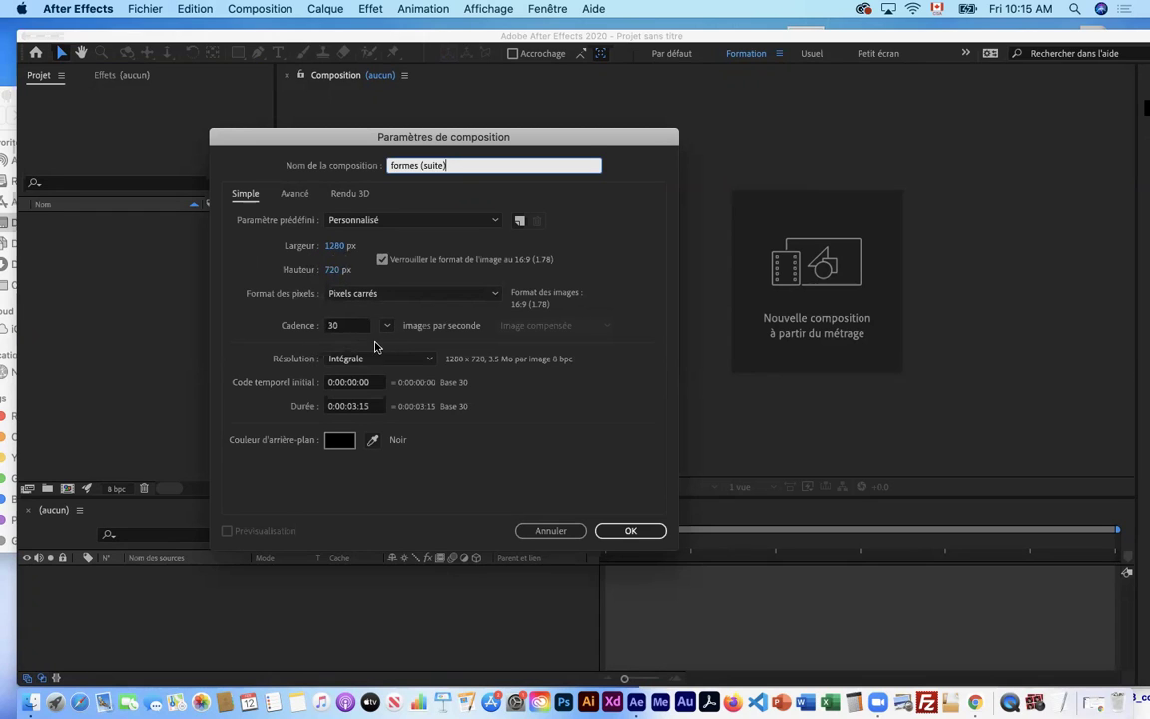
click(370, 408)
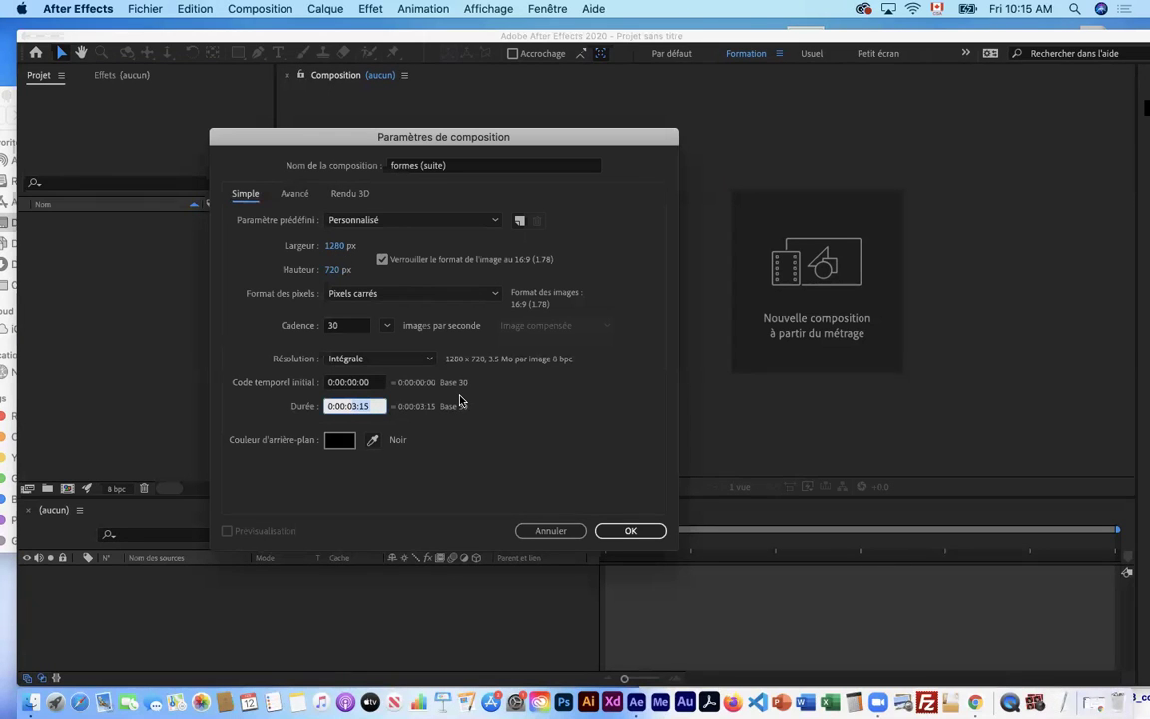
text(0:00:0600)
key(Return)
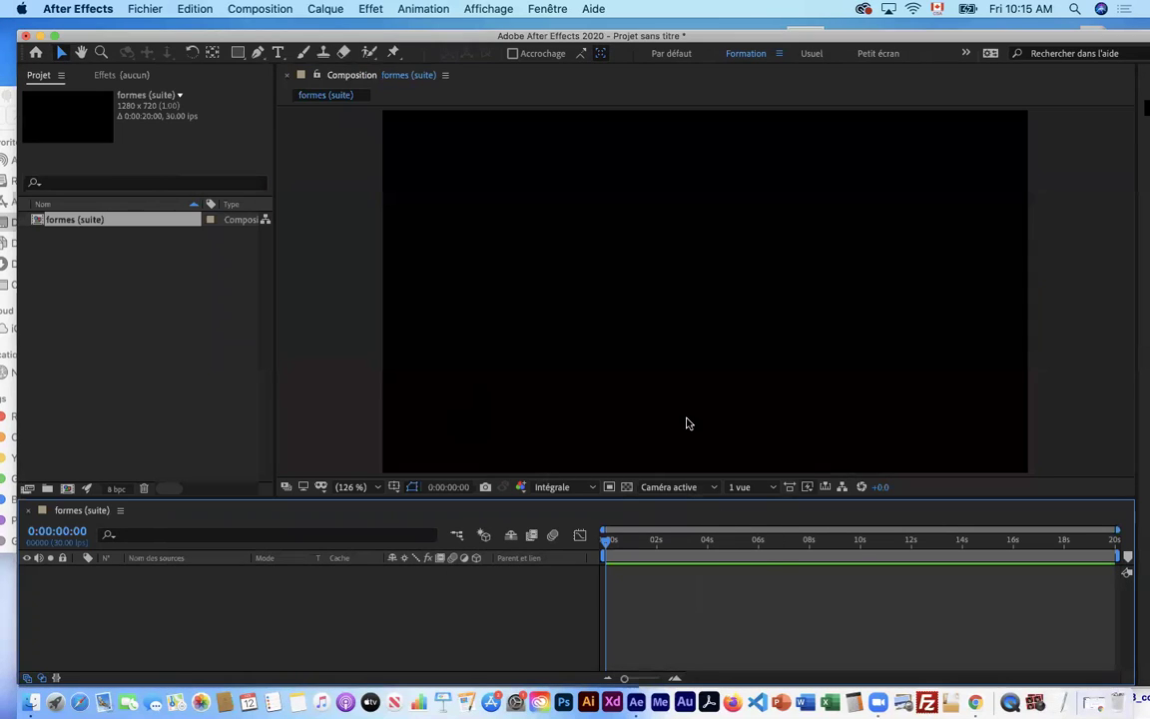
- Set the duration of the formes (suite) composition to 0:00:06:00
click(259, 9)
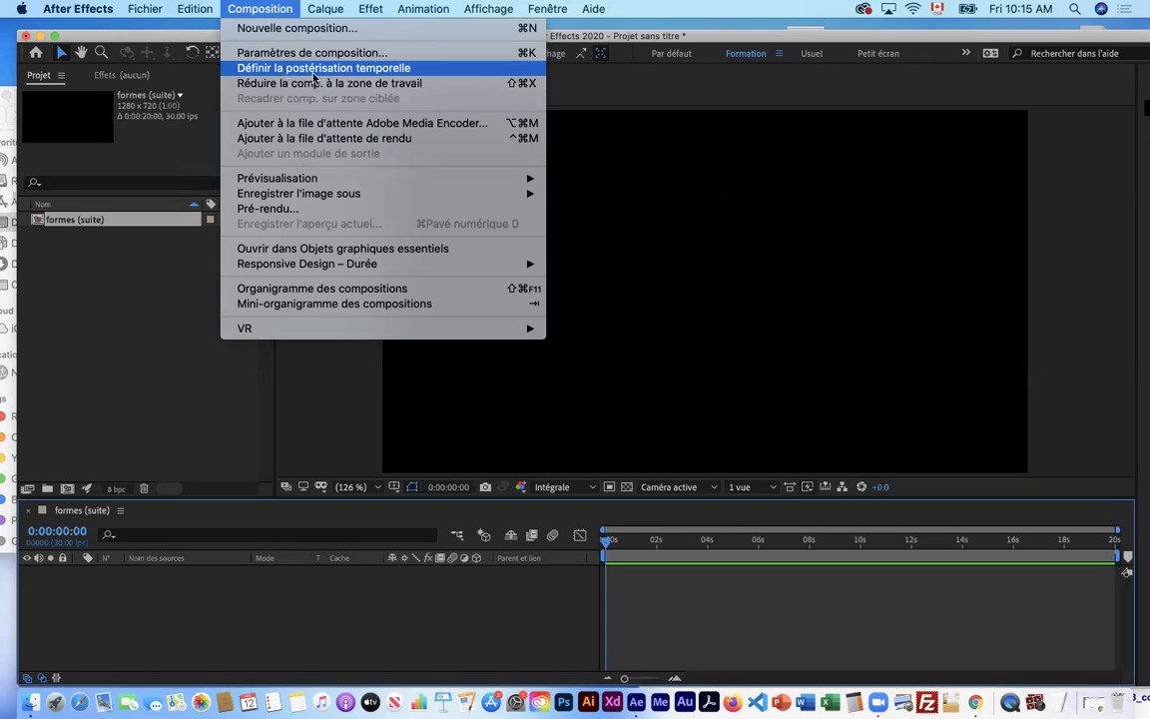
click(322, 53)
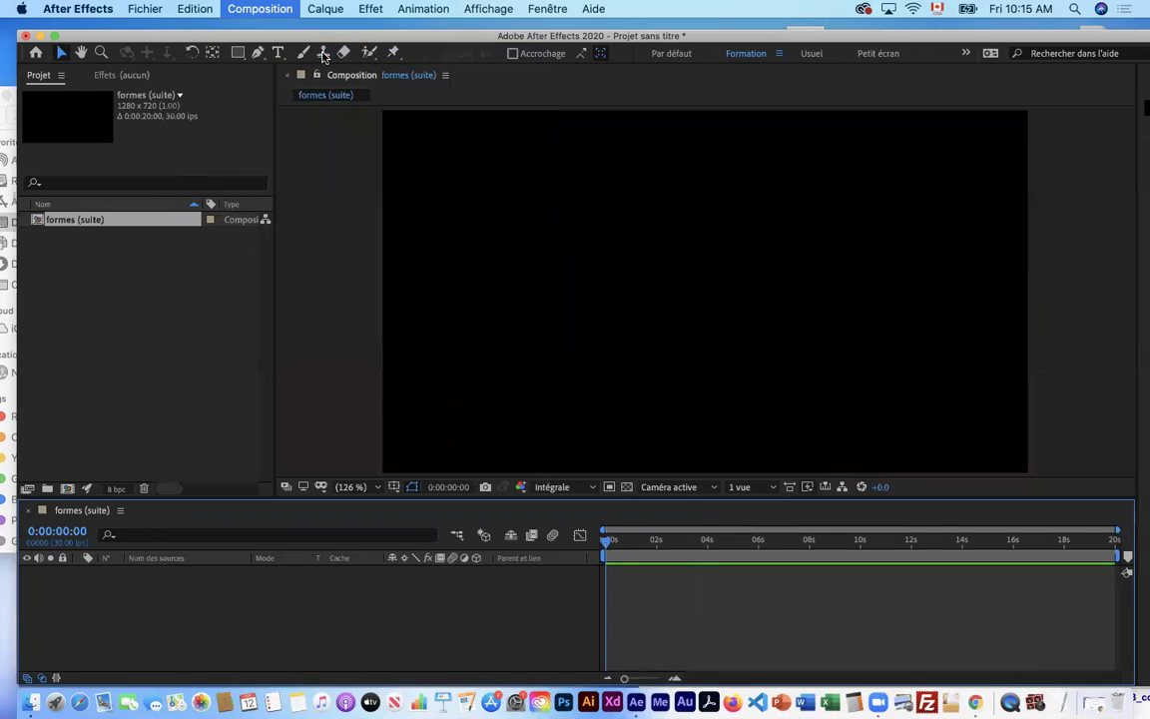
click(356, 408)
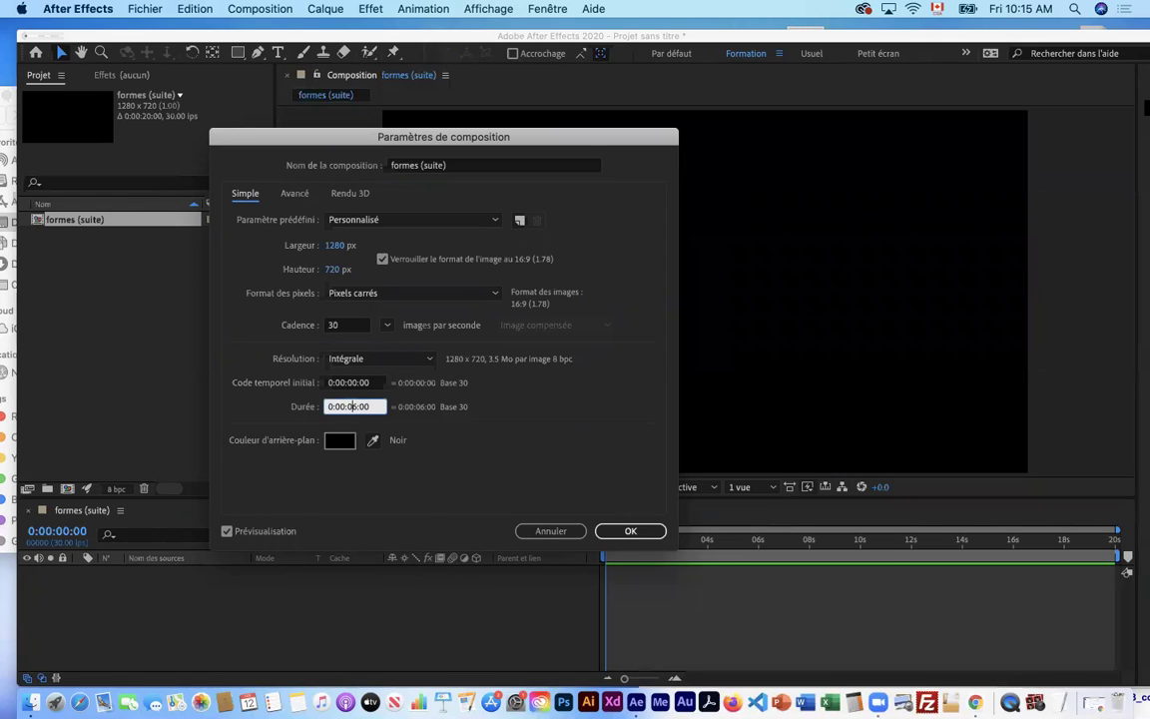
click(617, 531)
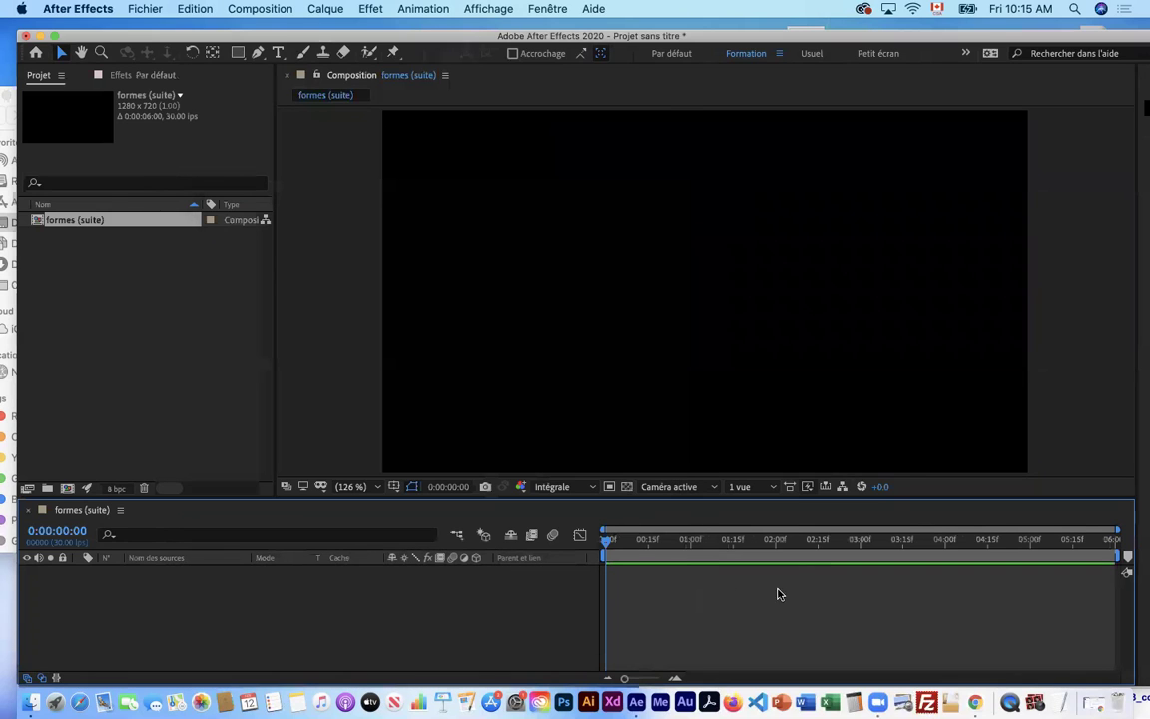
- Move the playhead to 0:00:02:20 and enlarge the composition viewer by making the timeline area slightly shorter
drag(607, 537, 832, 540)
drag(559, 497, 564, 521)
drag(232, 37, 285, 37)
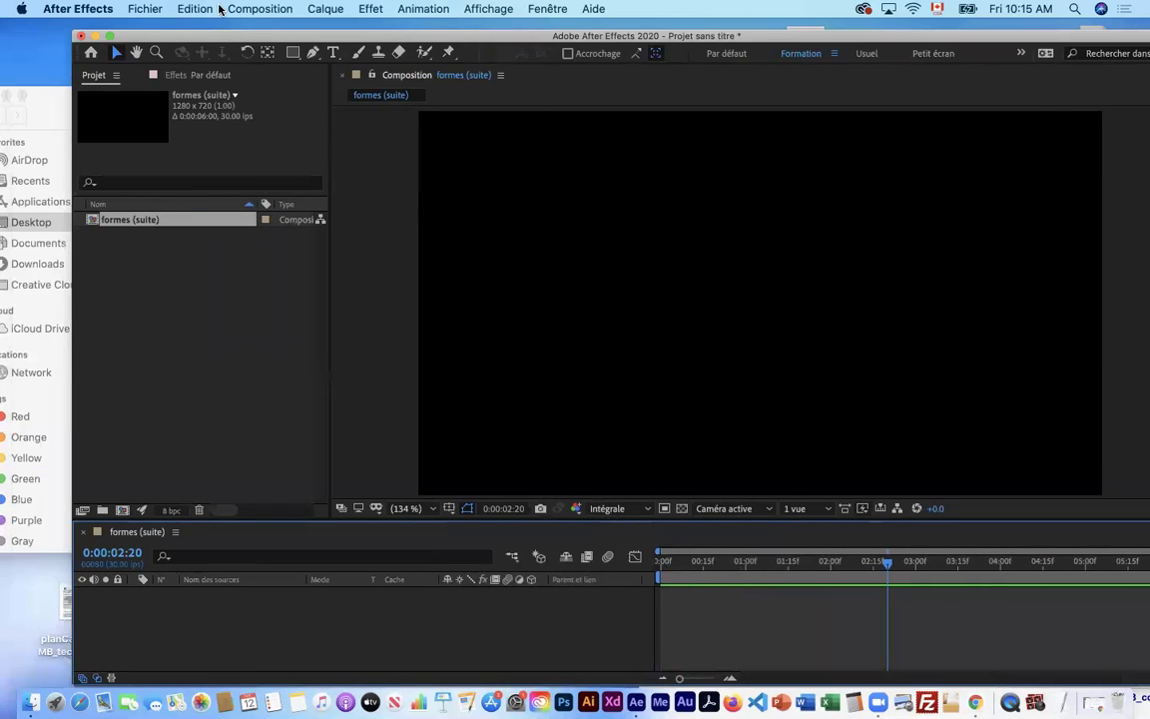
- Import traces_vectoriels.ai from the 02_Medias folder as a Composition
click(145, 9)
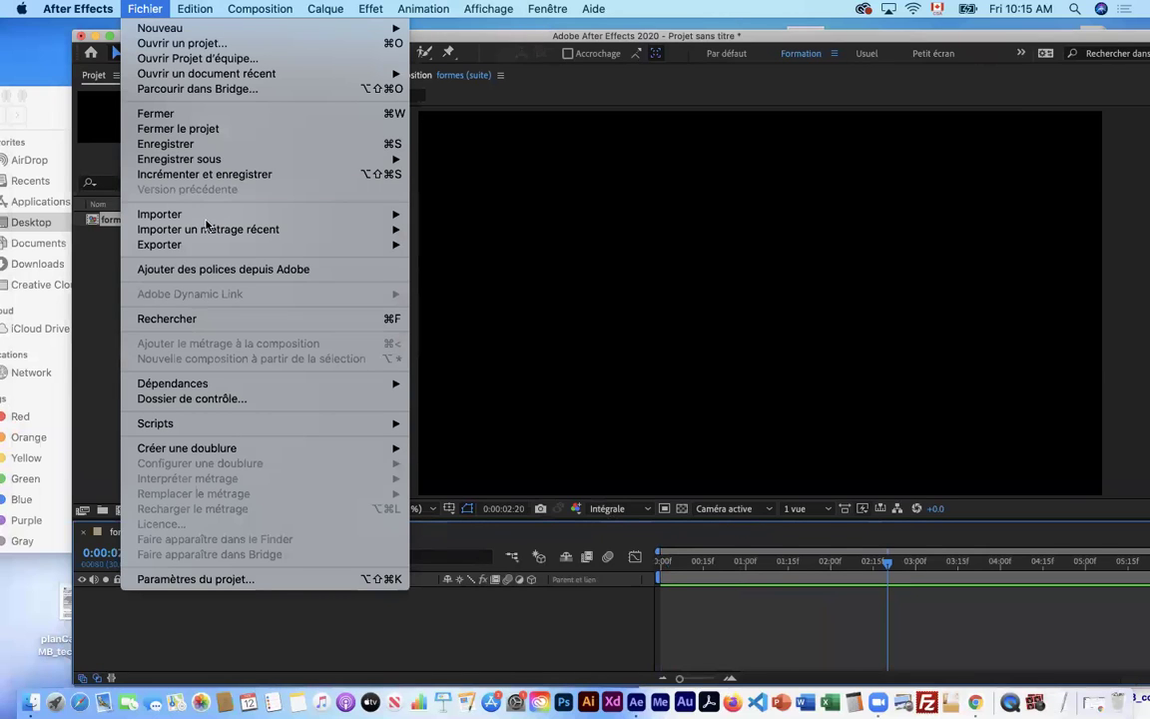
mouse_move(189, 214)
click(512, 214)
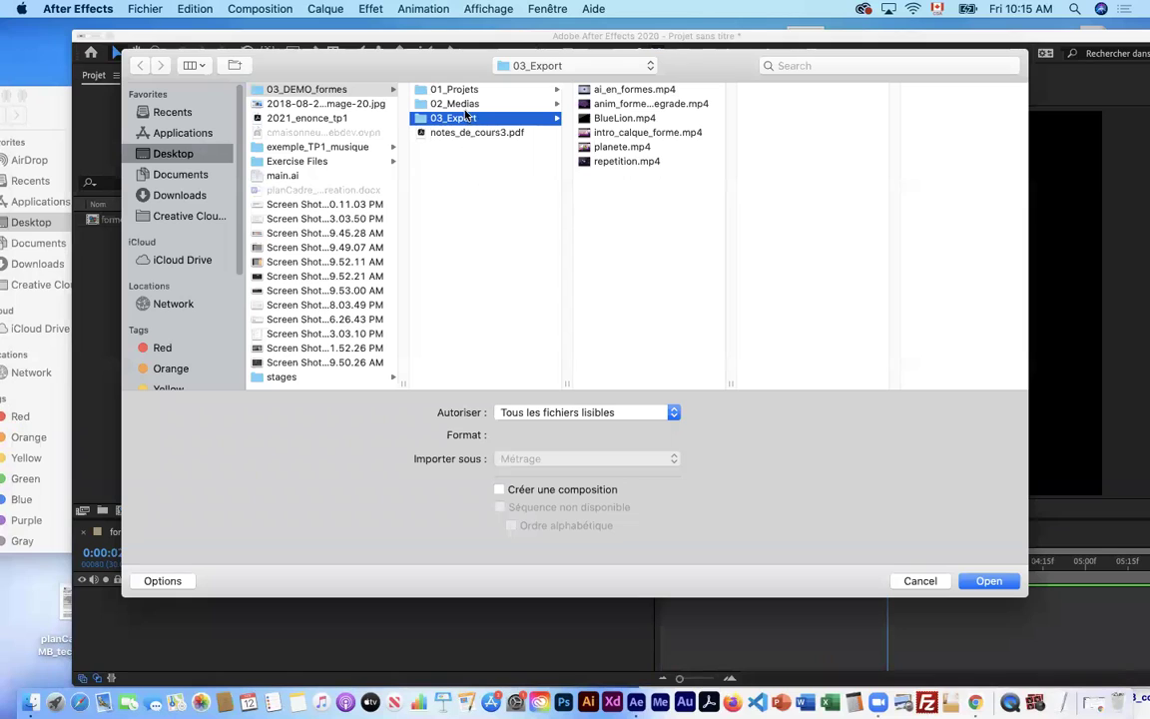
click(469, 105)
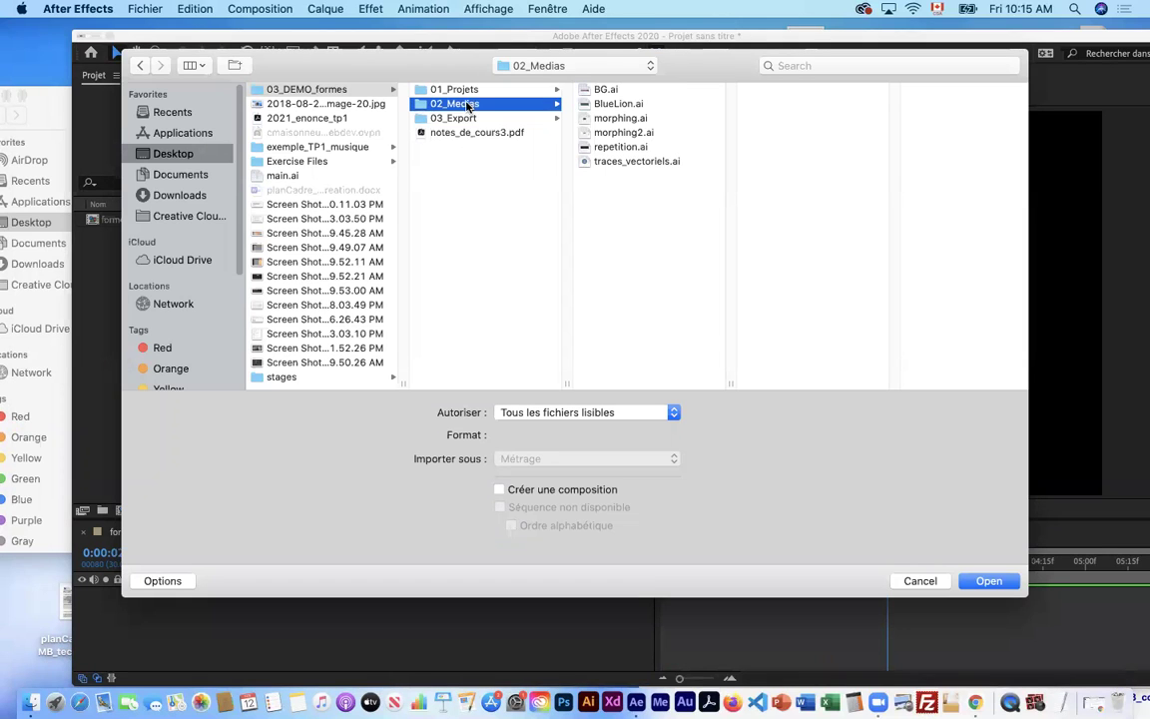
click(616, 163)
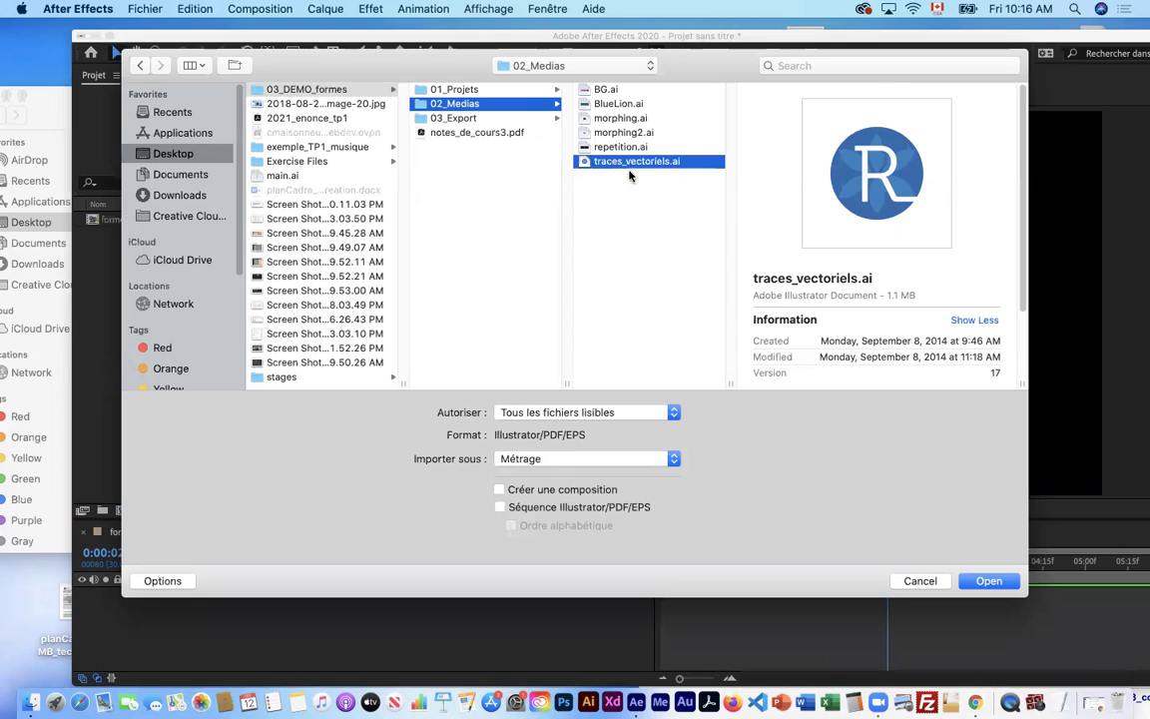
click(630, 460)
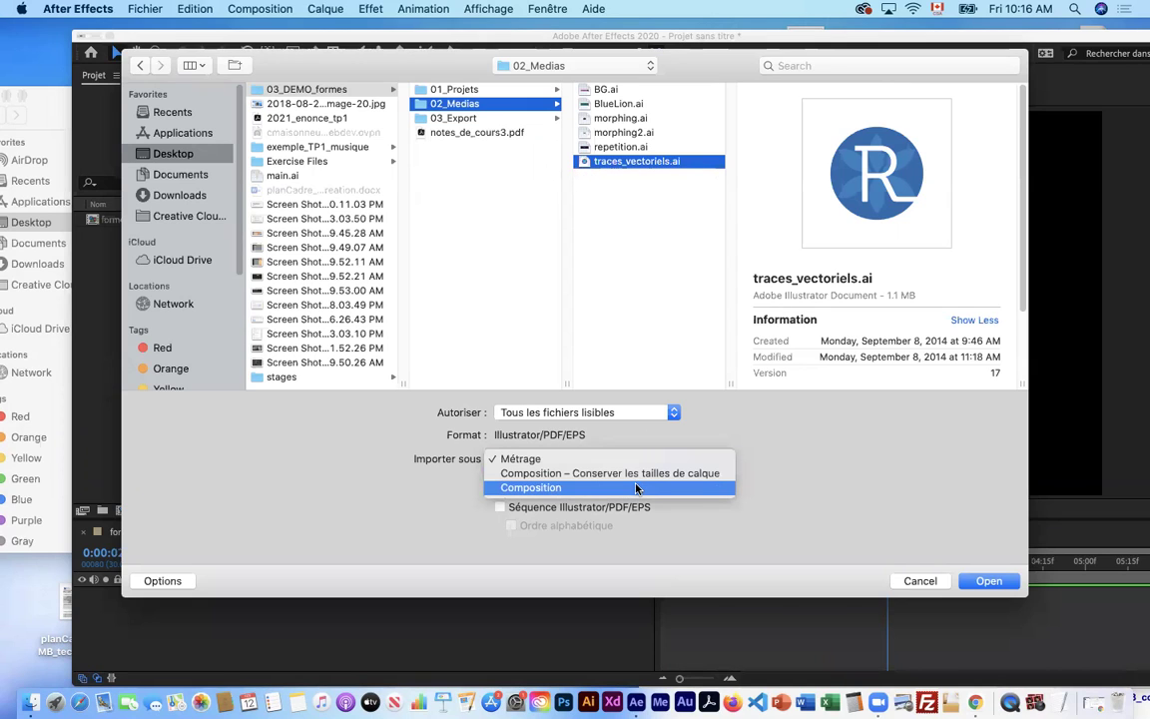
click(554, 490)
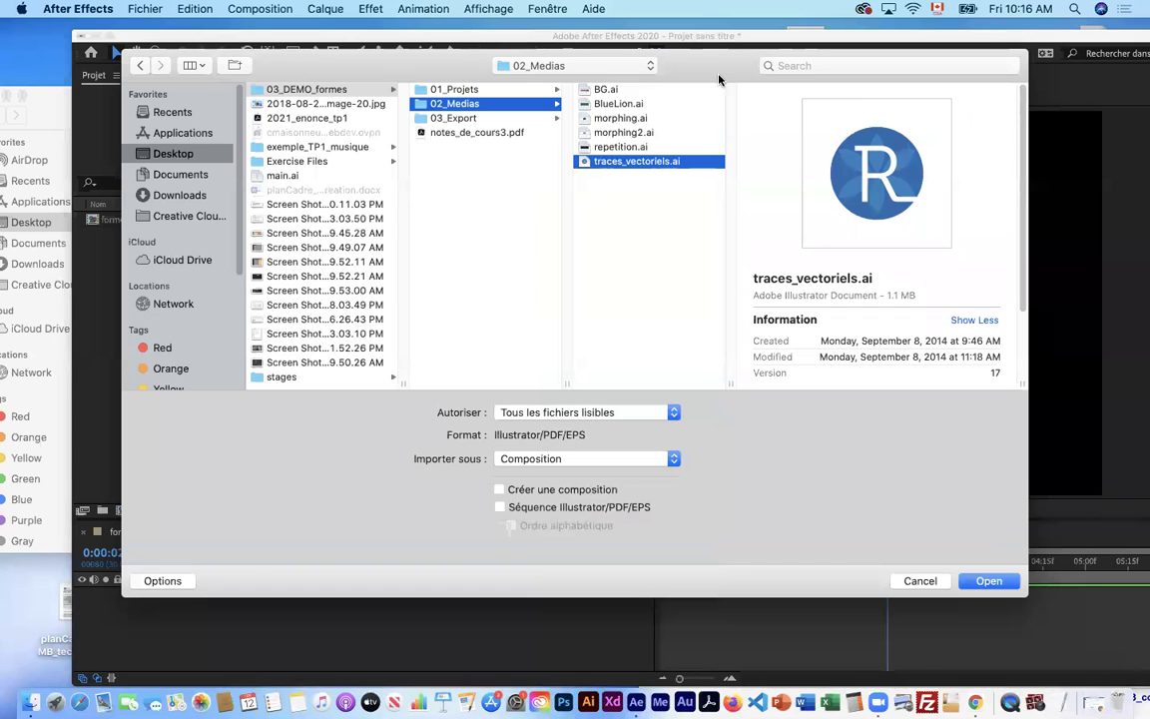
drag(274, 70, 249, 142)
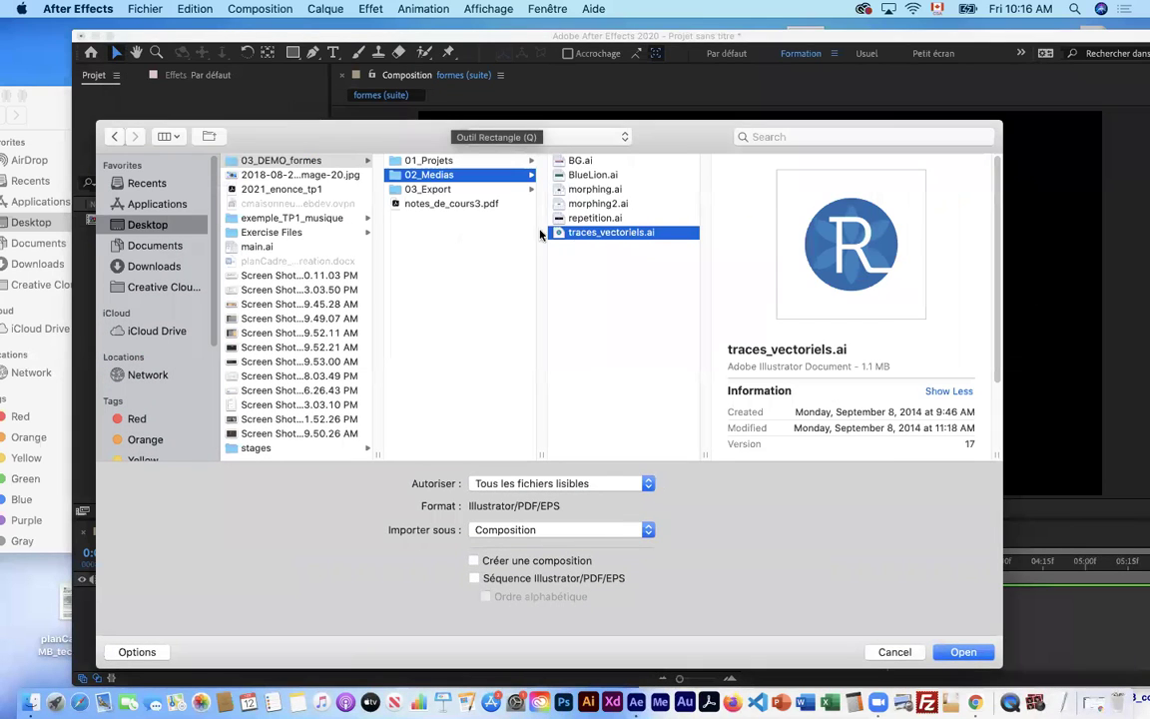
click(964, 652)
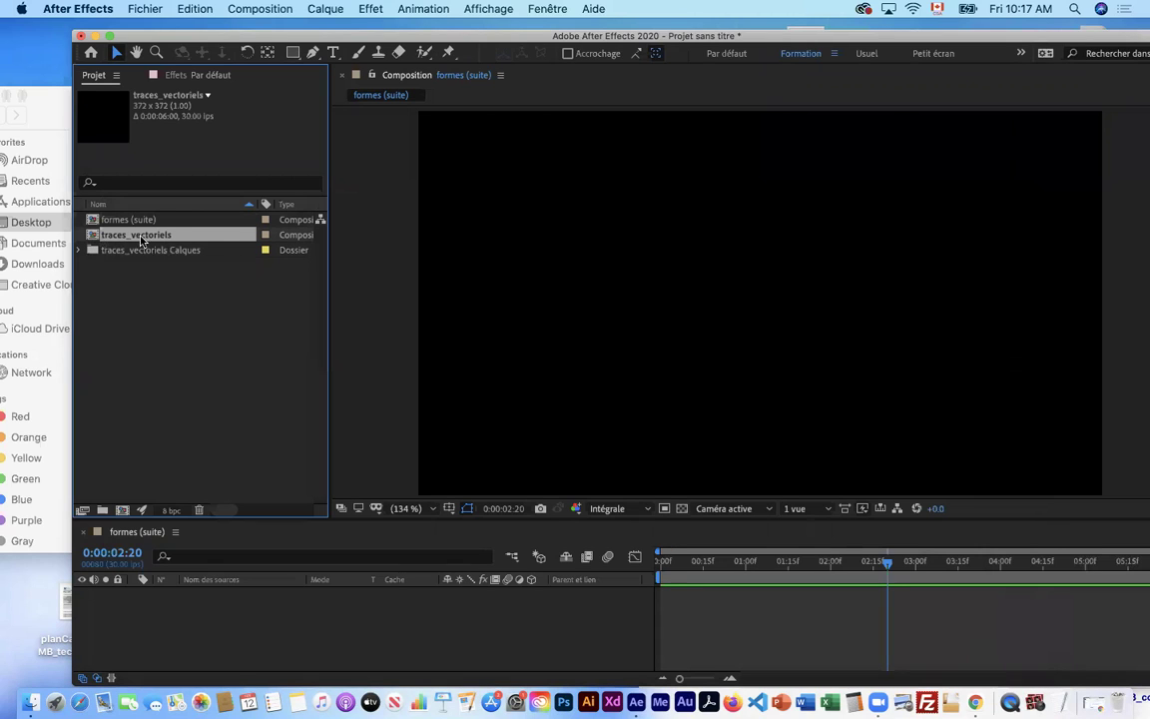
- Expand the traces_vectoriels Calques folder and examine the thumbnails of its cercle, fleur and lettre layers
click(84, 251)
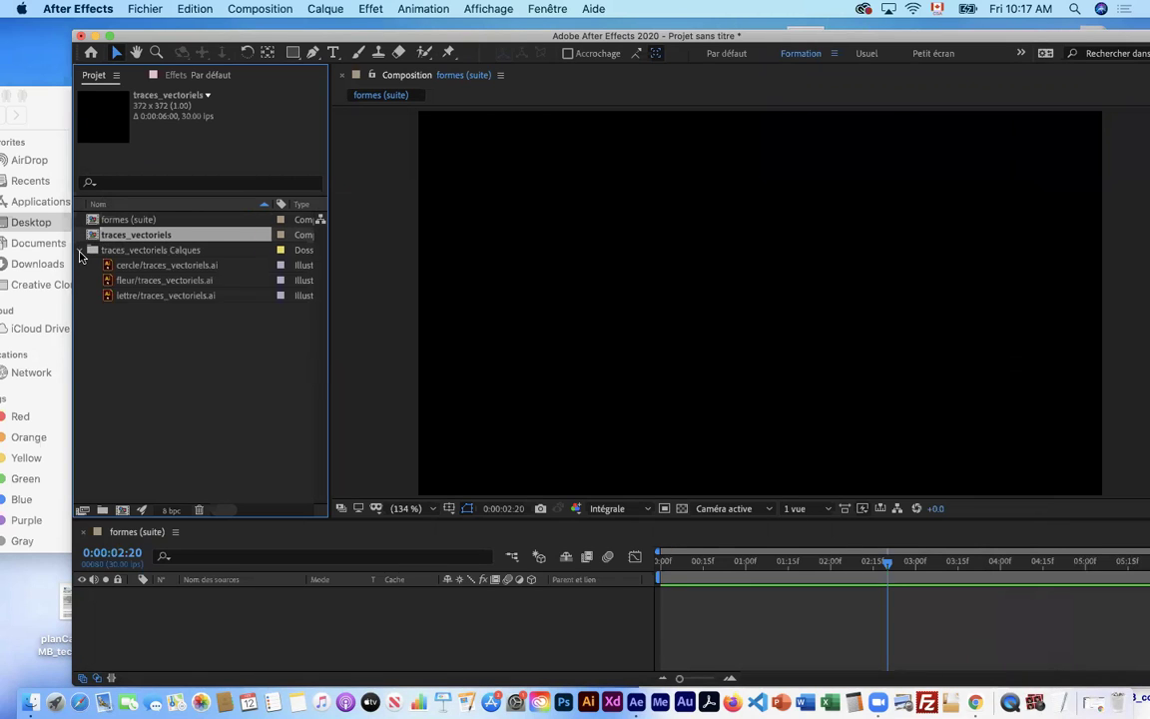
click(80, 250)
click(80, 250)
click(125, 268)
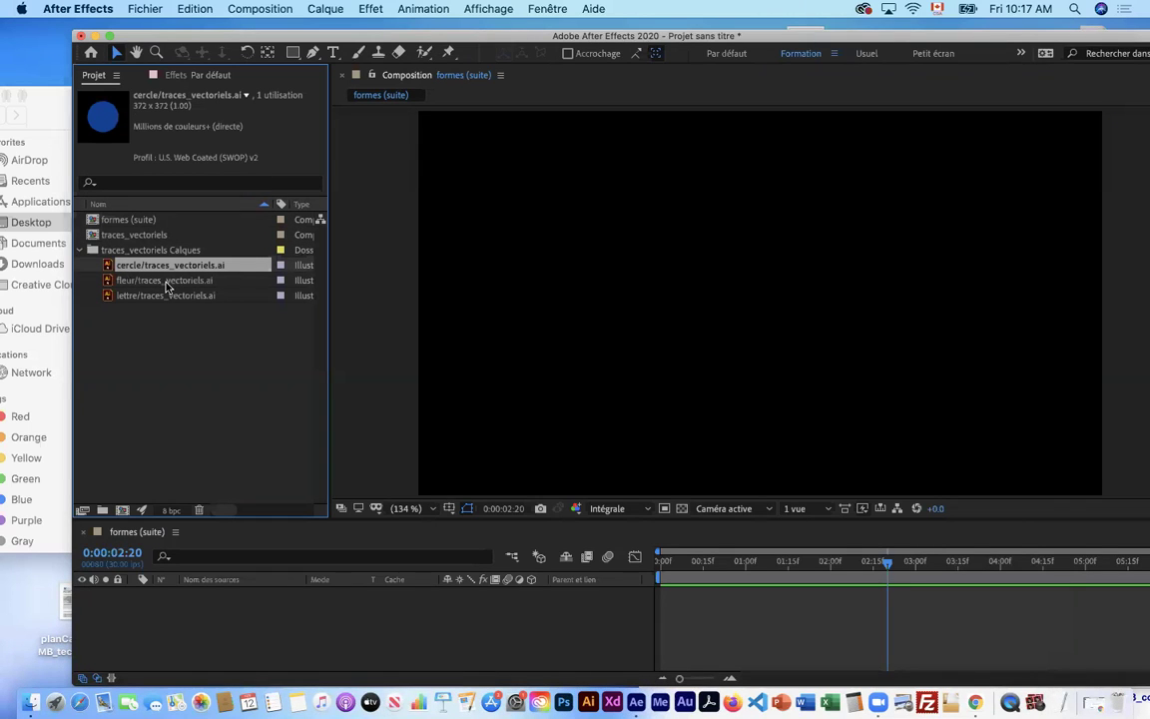
key(Down)
key(Down)
key(Up)
key(Up)
key(Down)
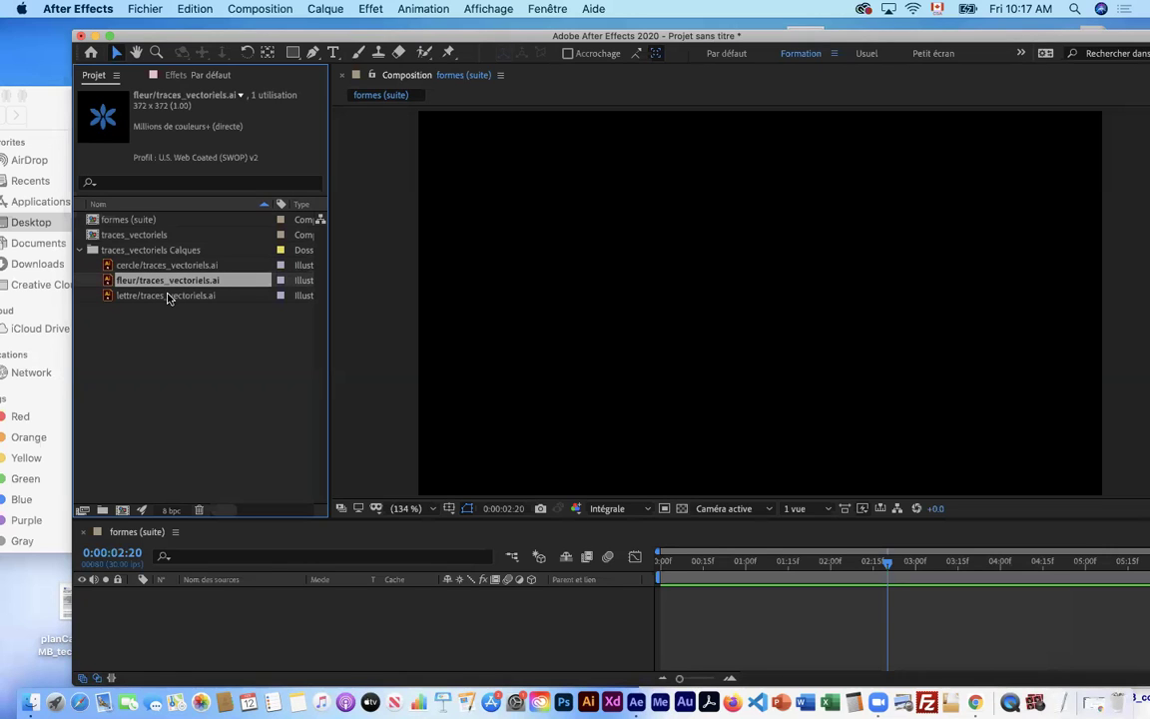
key(Down)
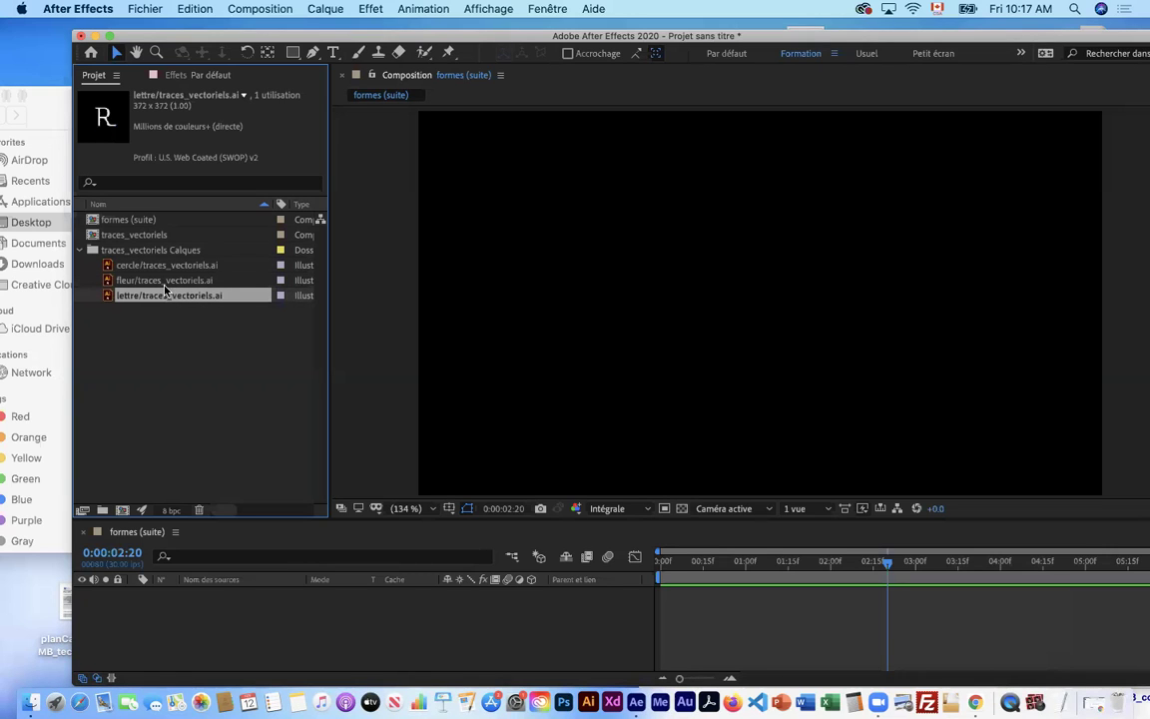
key(Up)
key(Up)
key(Down)
key(Down)
key(Up)
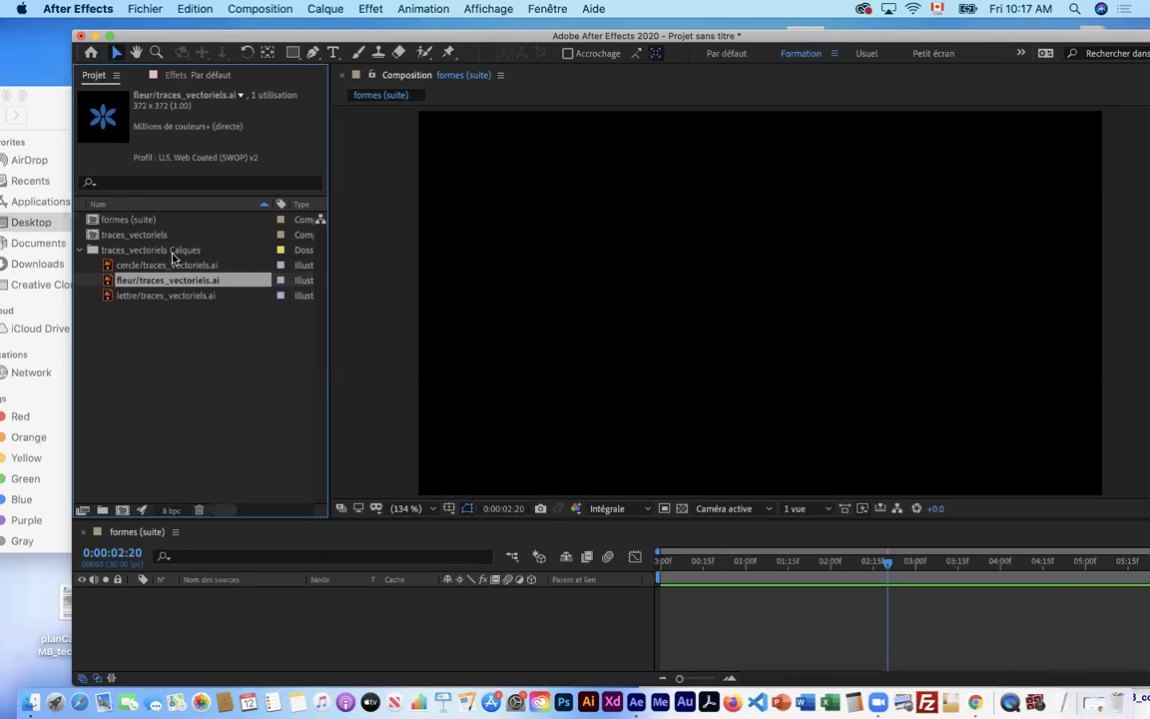
key(Up)
key(Down)
key(Down)
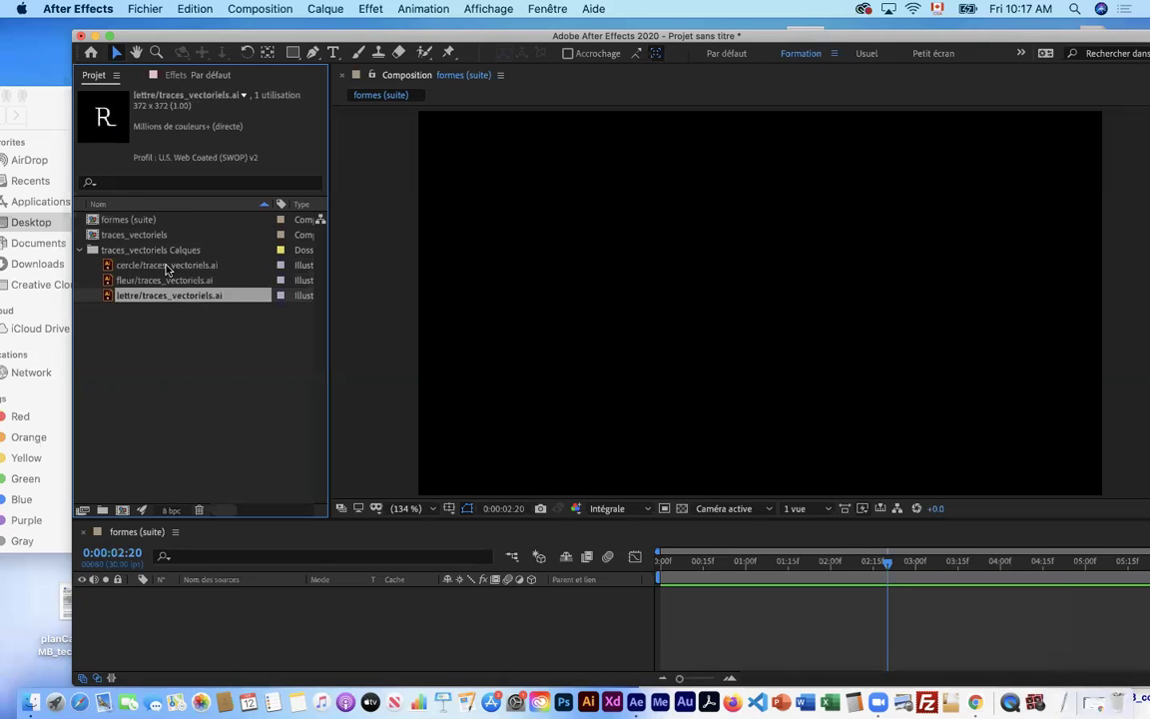
- Add cercle/traces_vectoriels.ai as a layer in the formes (suite) composition
click(168, 267)
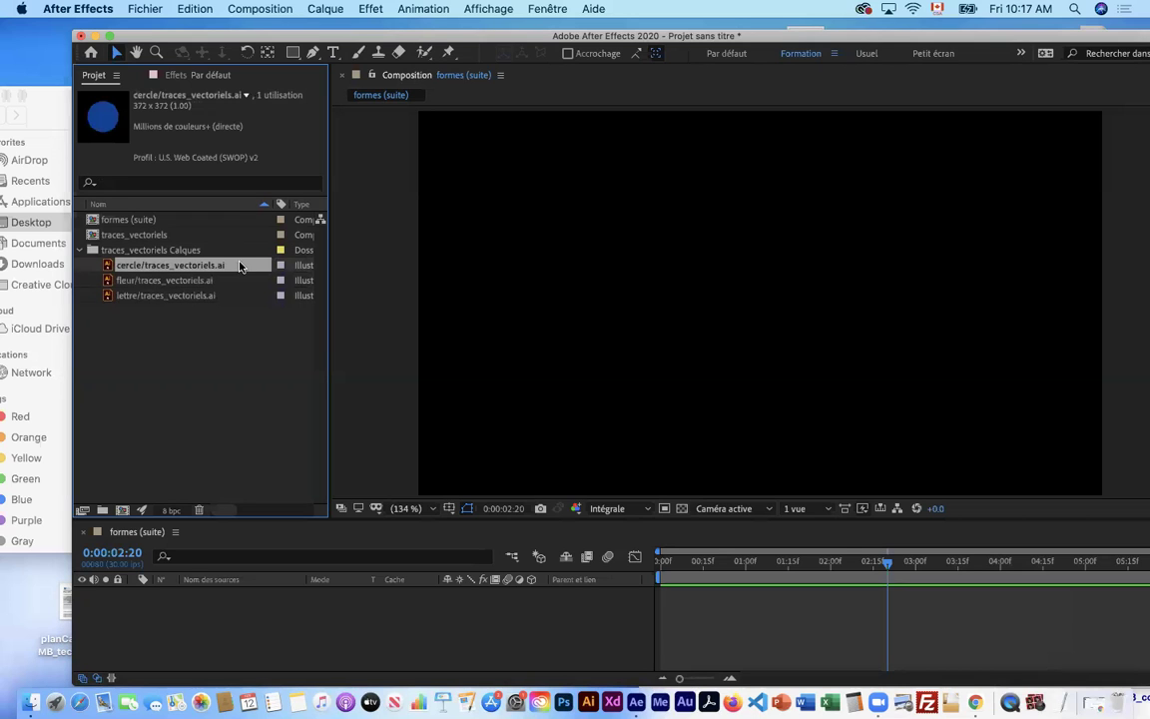
drag(262, 33, 244, 22)
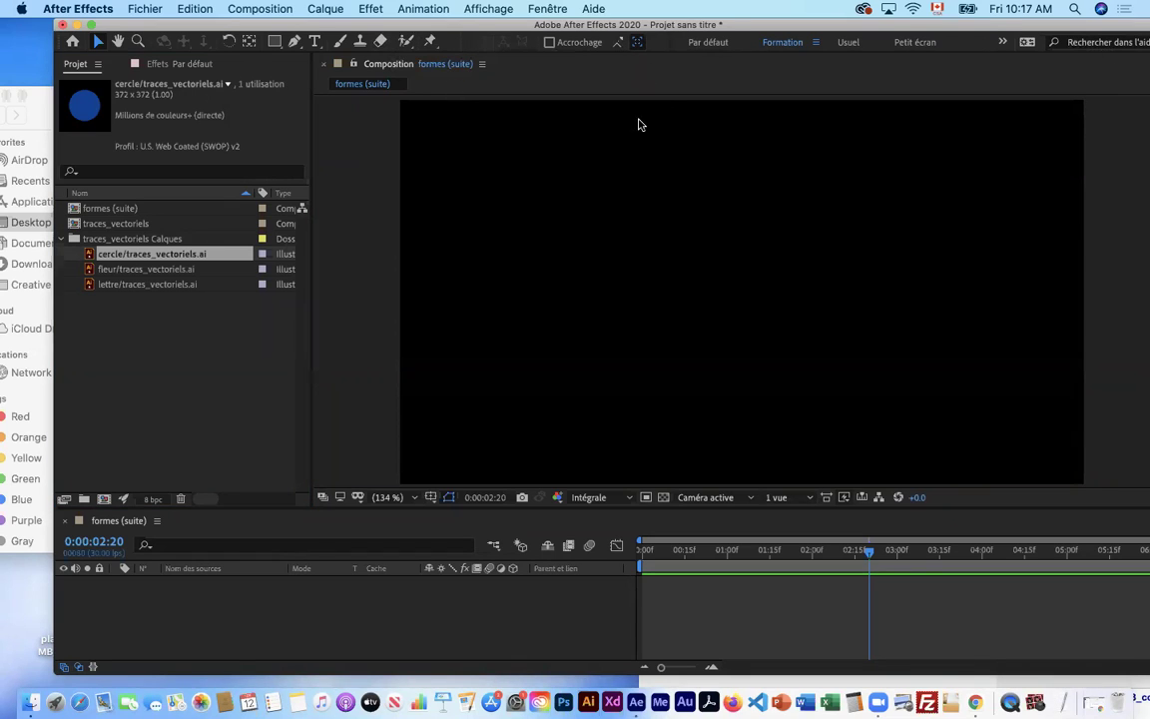
drag(86, 252, 152, 613)
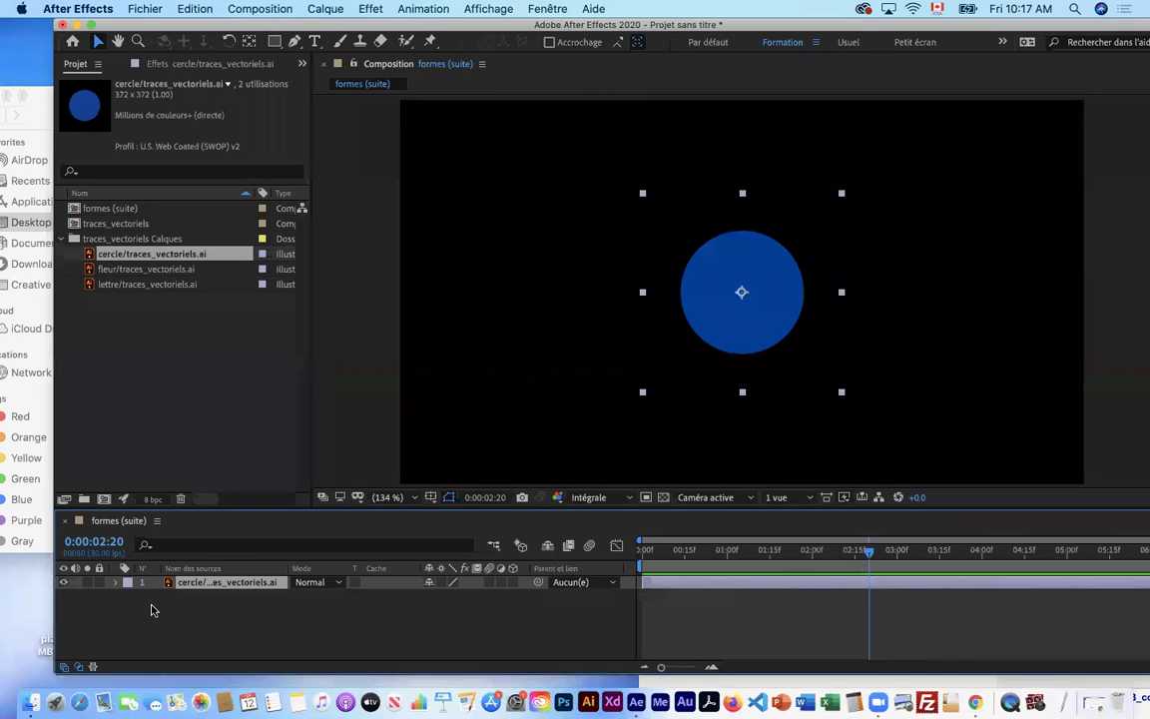
- Add fleur/traces_vectoriels.ai and lettre/traces_vectoriels.ai to the formes (suite) composition, stacking fleur above the cercle layer and lettre on top
drag(110, 269, 170, 582)
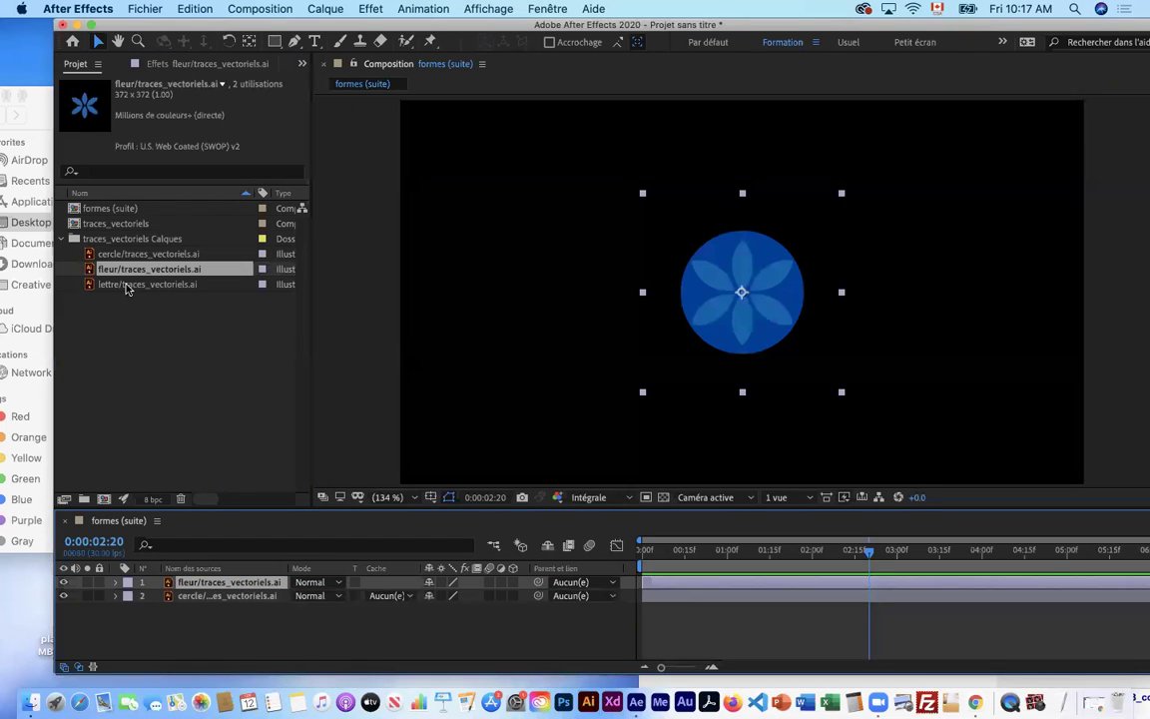
drag(123, 289, 167, 582)
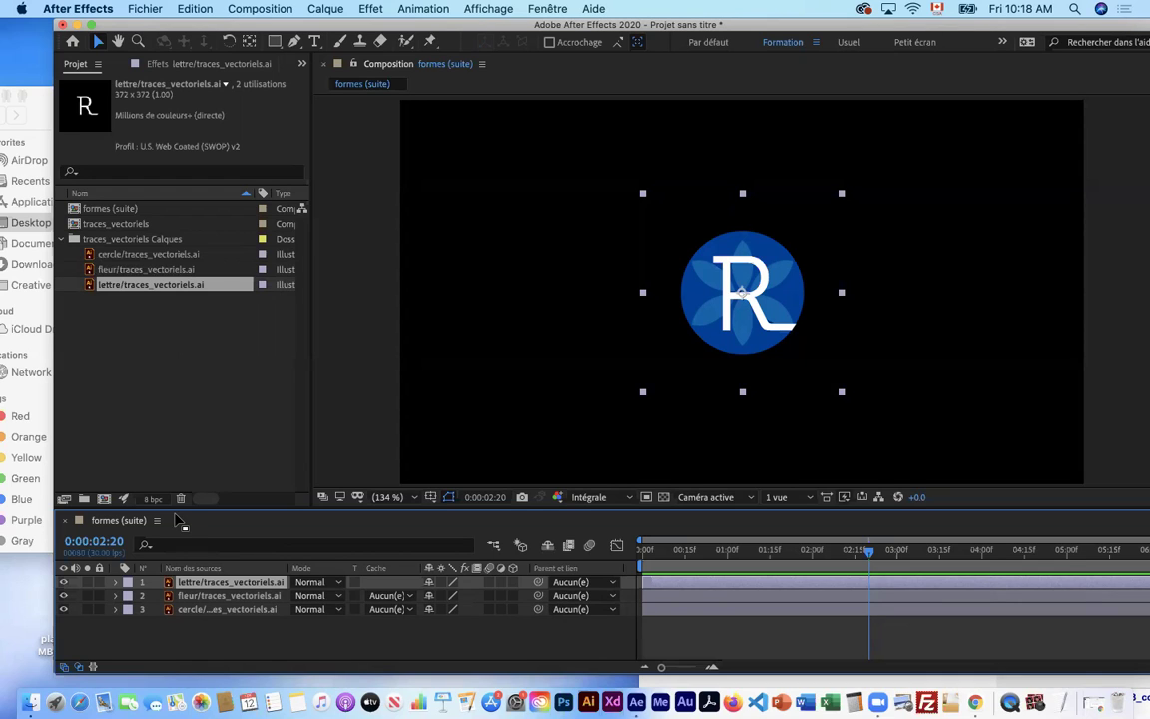
- Toggle the visibility of the lettre and fleur layers off and on to examine what each one contributes to the logo
click(67, 583)
click(64, 582)
click(64, 583)
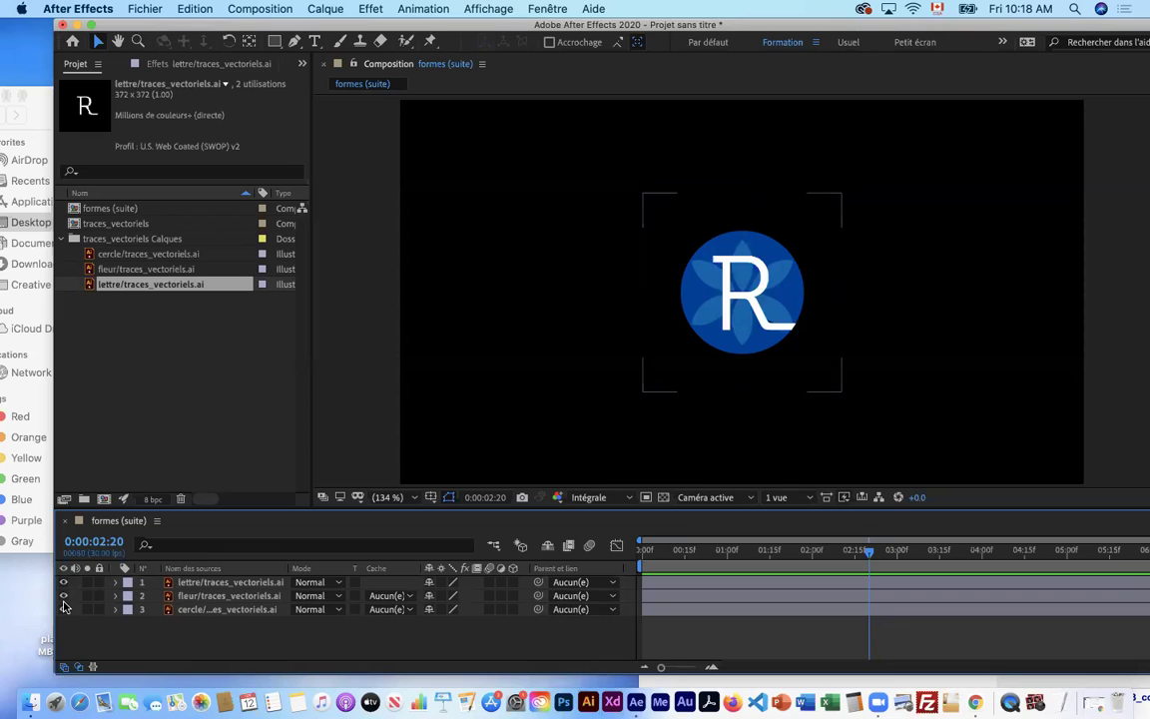
click(64, 596)
click(64, 596)
click(64, 582)
click(64, 582)
- Shift the program window slightly, select the fleur layer and make the timeline area taller to give the layers more room
drag(209, 511, 226, 462)
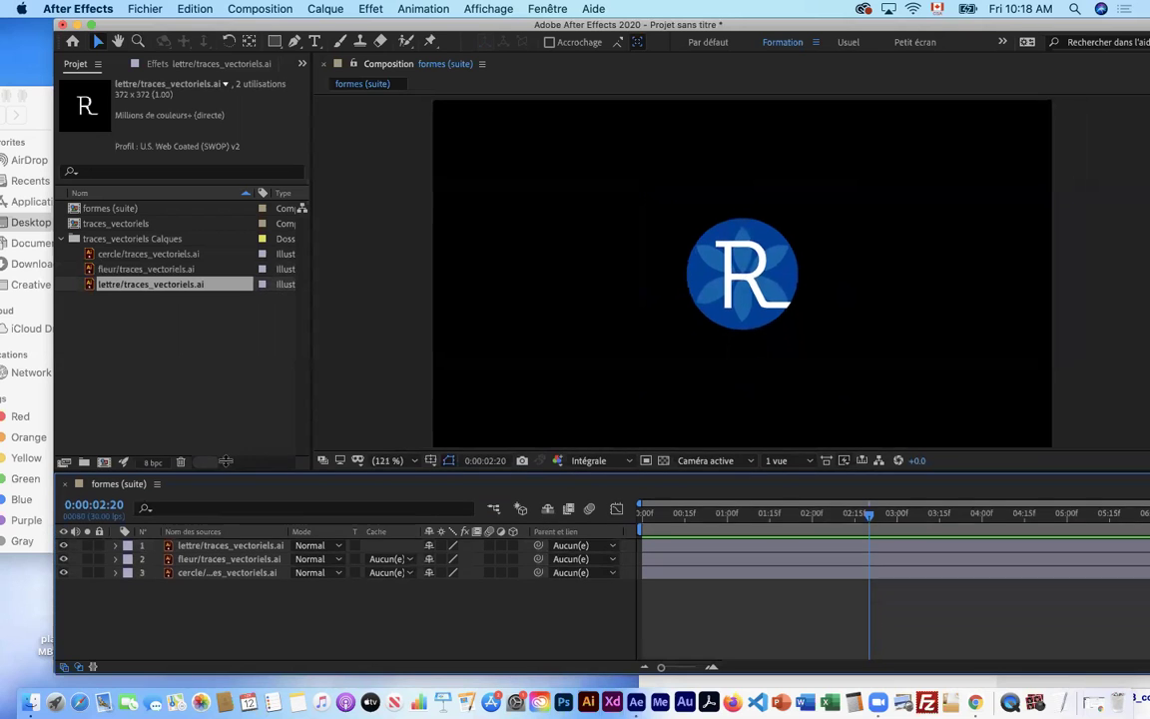
drag(228, 26, 198, 27)
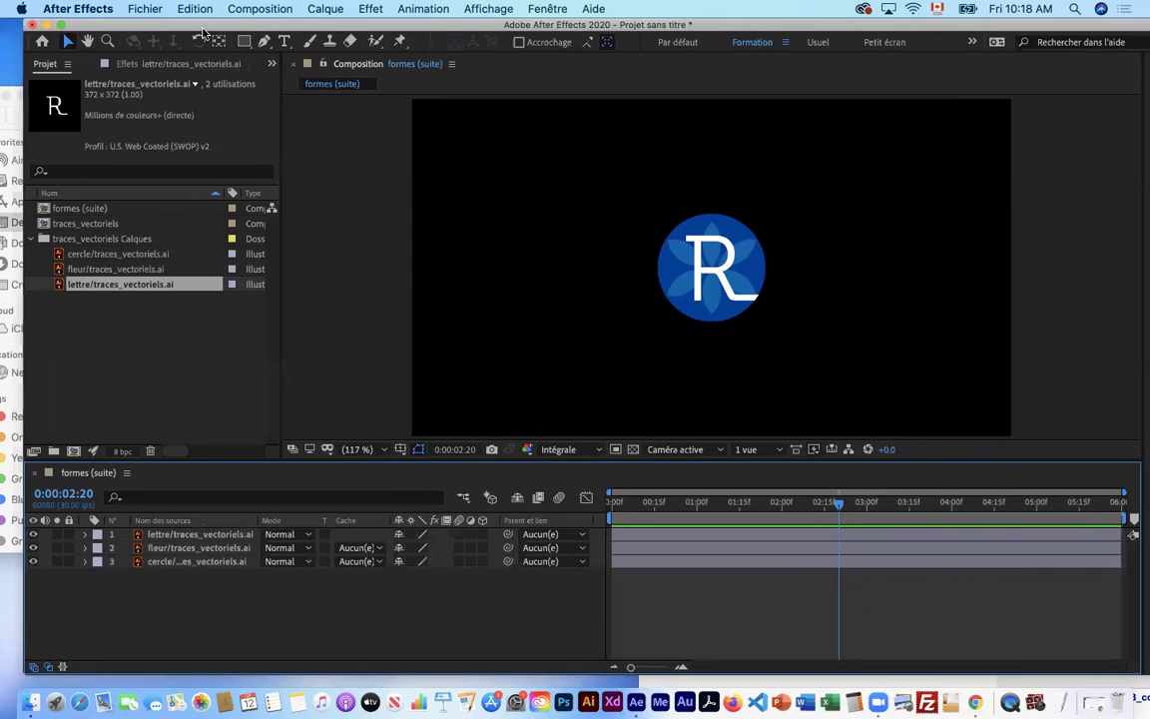
click(237, 552)
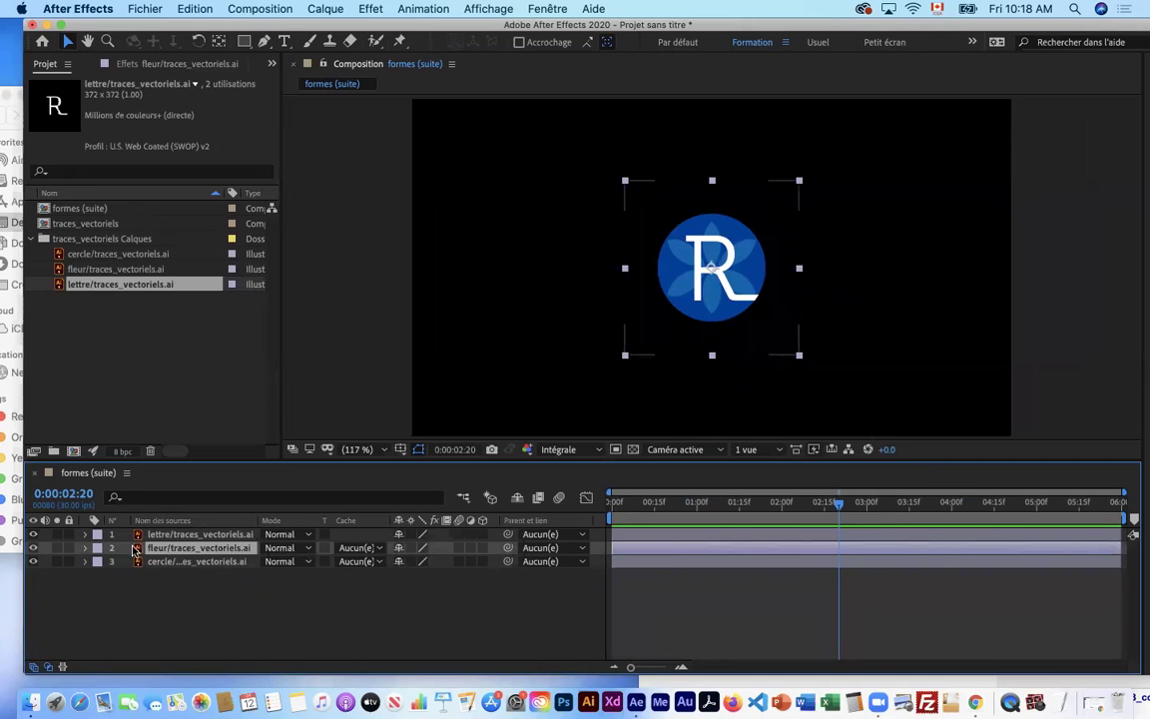
drag(230, 460, 250, 389)
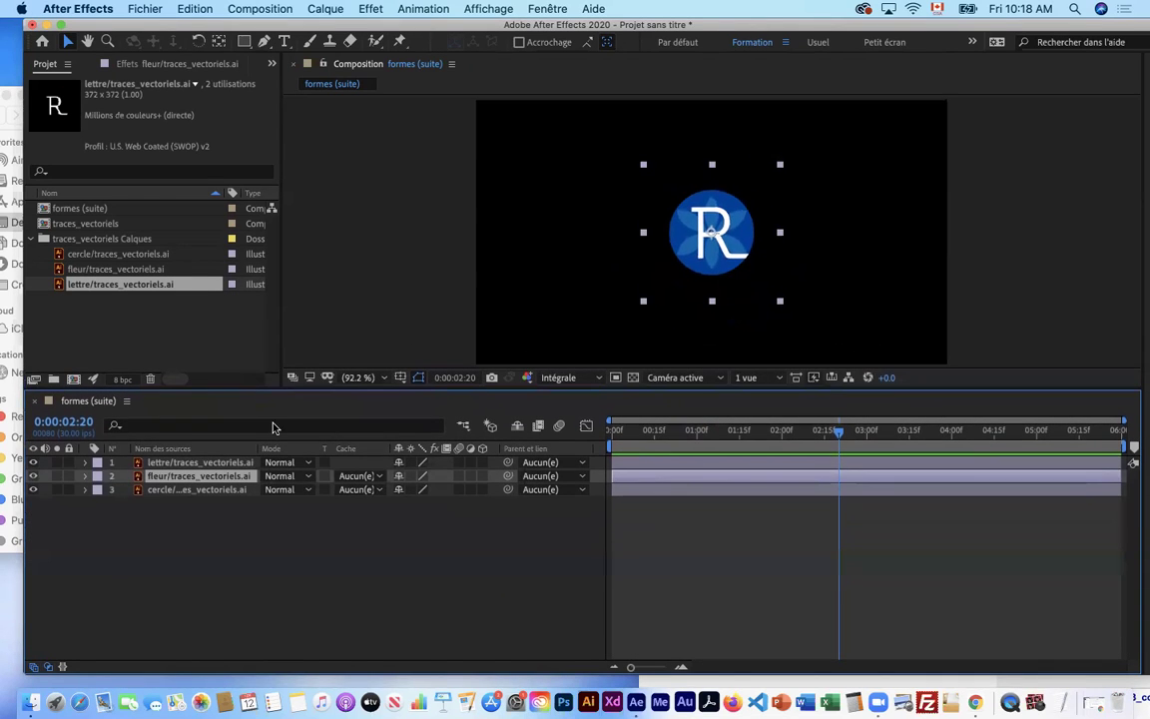
- Expand the fleur layer to examine its Transformer properties, and collapse the Transformer group again
click(86, 478)
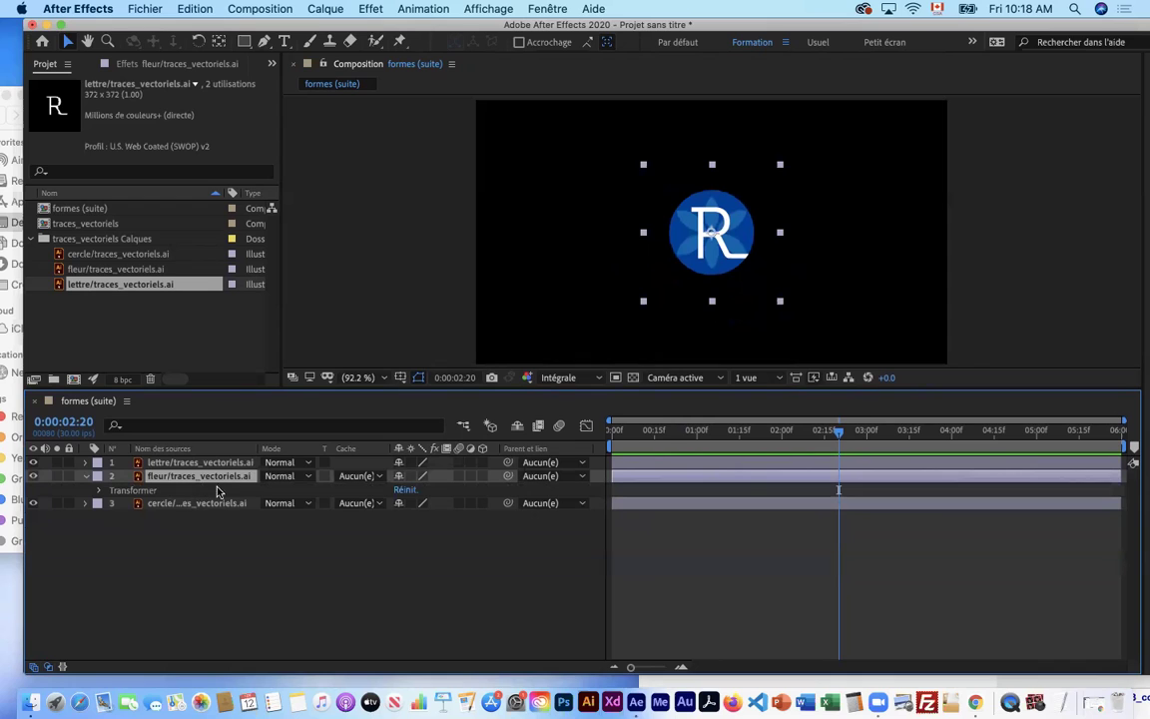
click(144, 493)
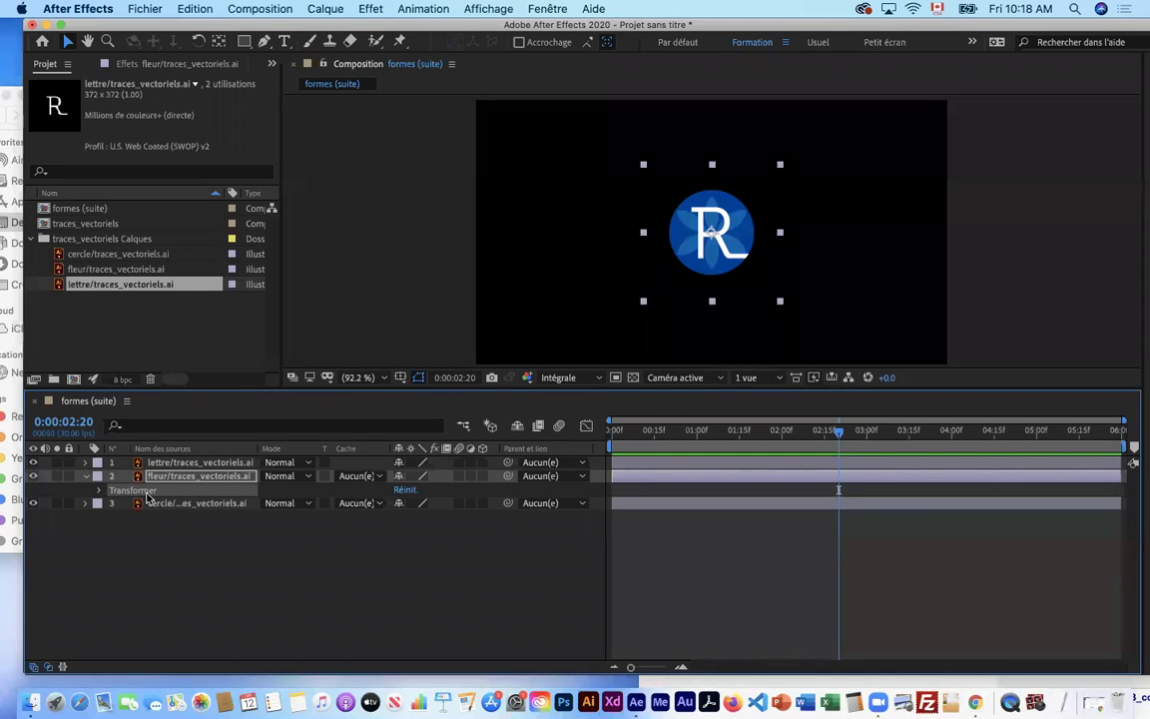
click(101, 491)
click(101, 492)
click(100, 491)
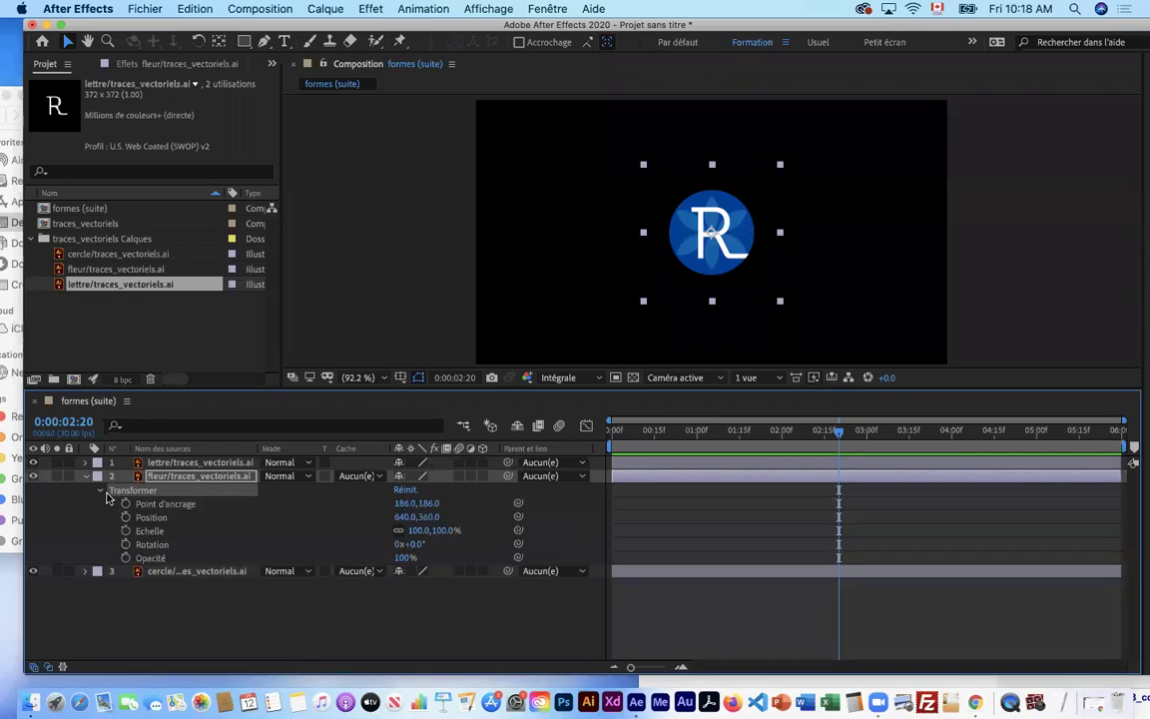
click(105, 496)
click(99, 495)
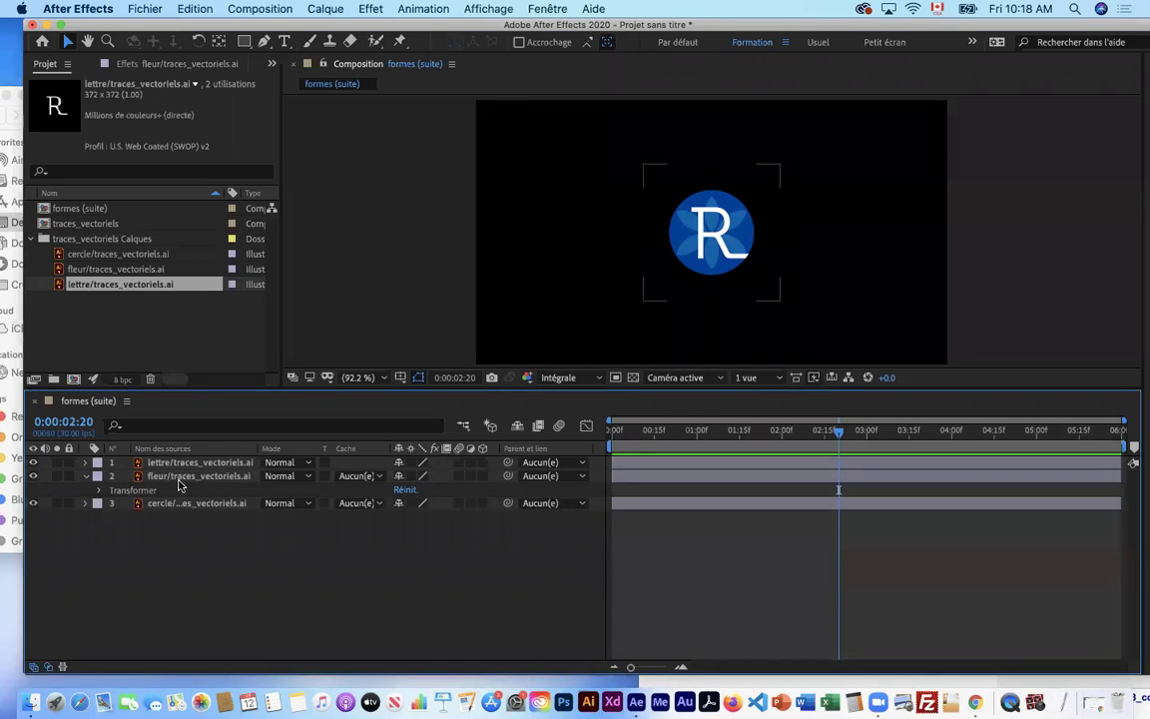
- Select the fleur layer and toggle its visibility off and on repeatedly to examine the flower within the logo
click(176, 478)
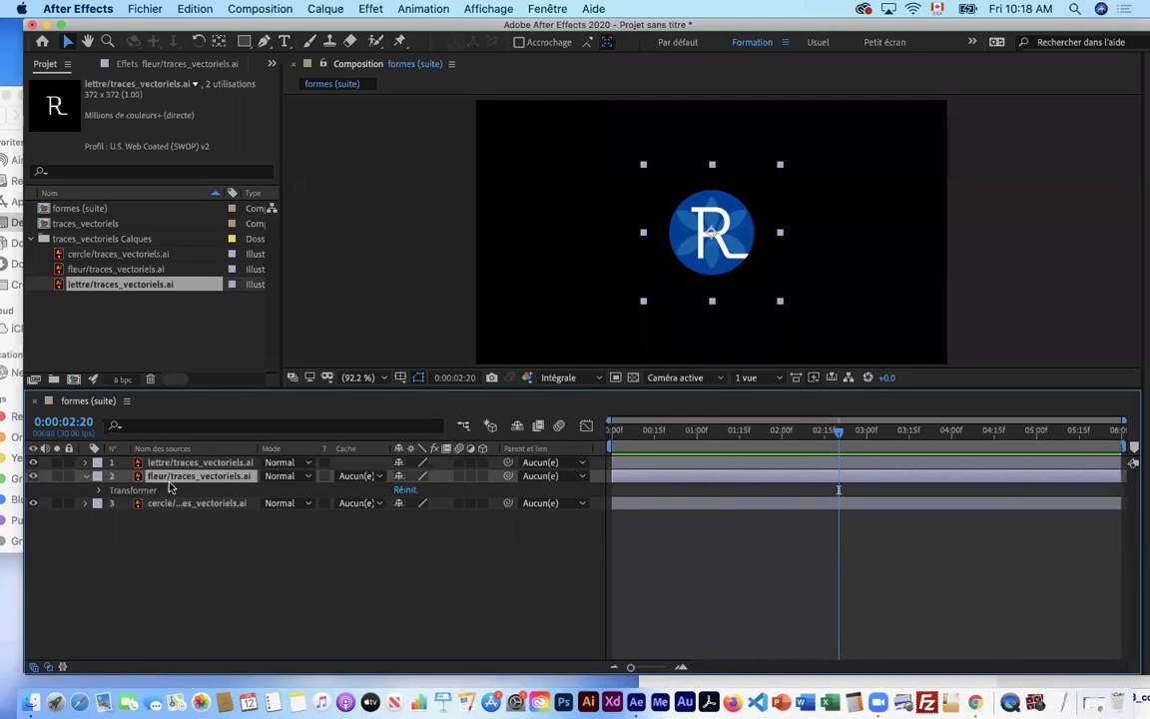
click(33, 476)
click(33, 476)
click(33, 476)
click(33, 477)
click(33, 476)
click(33, 476)
click(33, 476)
click(33, 476)
click(33, 476)
click(33, 477)
click(33, 476)
click(33, 476)
- Change the fleur layer's label colour to yellow
click(97, 477)
click(120, 458)
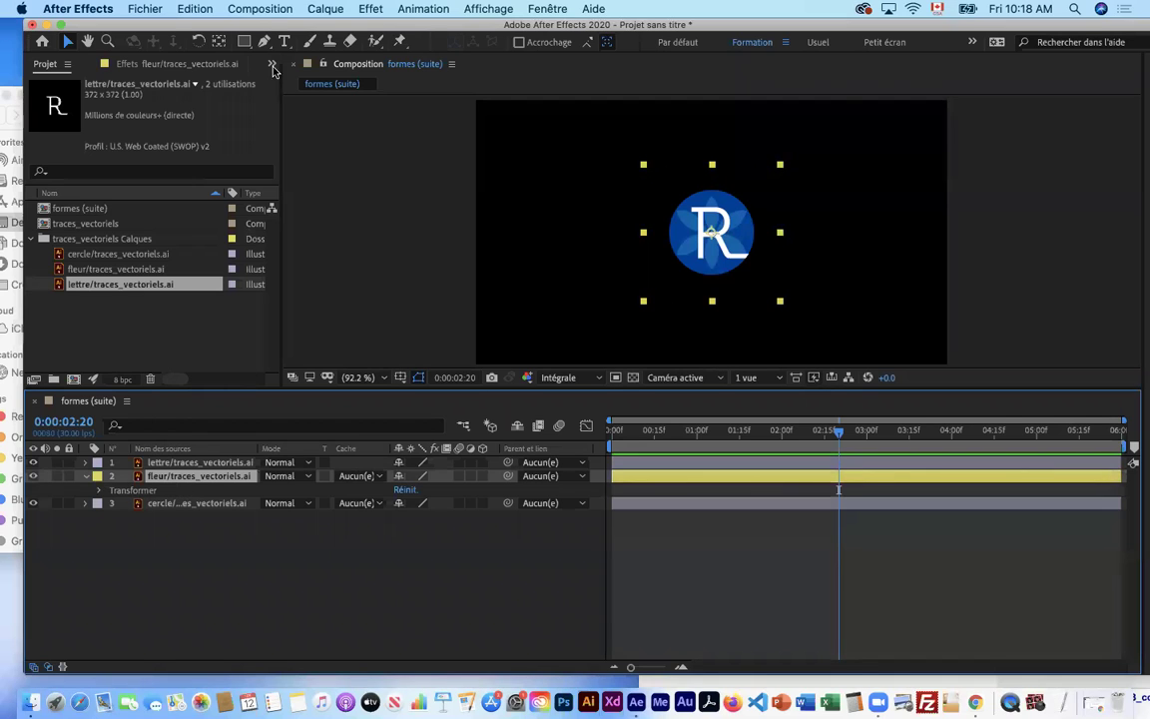
- Convert the fleur Illustrator layer into a shape layer with the Créer des formes à partir du calque vectoriel command
click(322, 9)
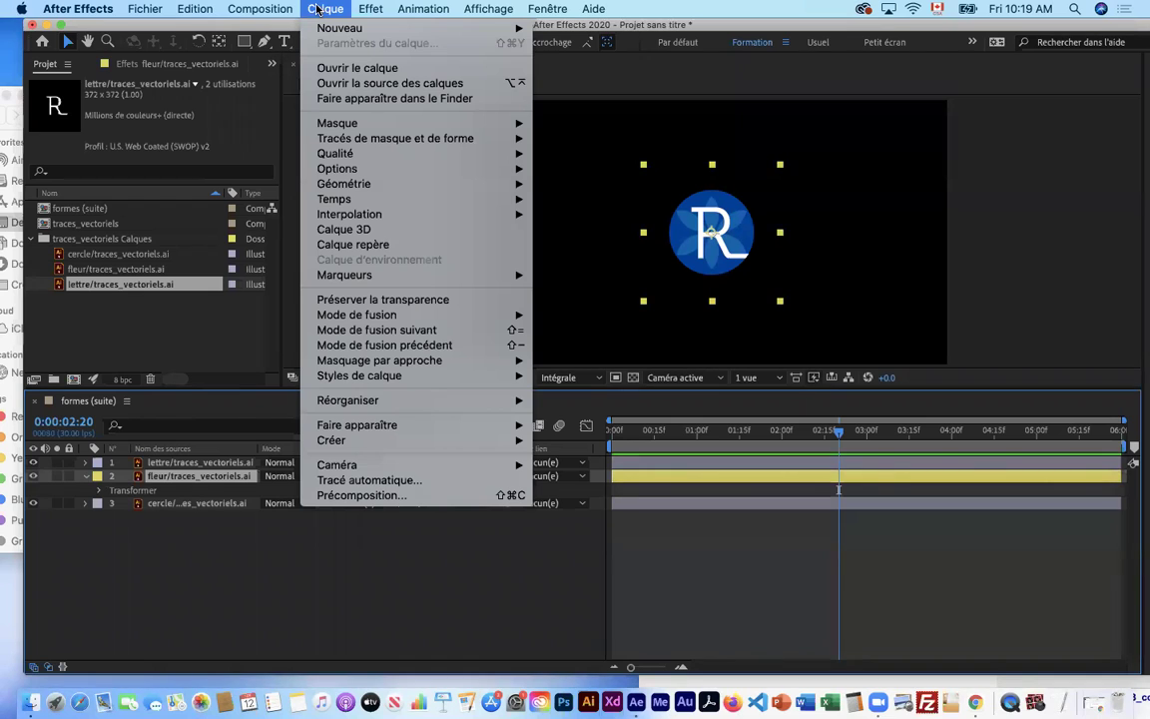
mouse_move(323, 445)
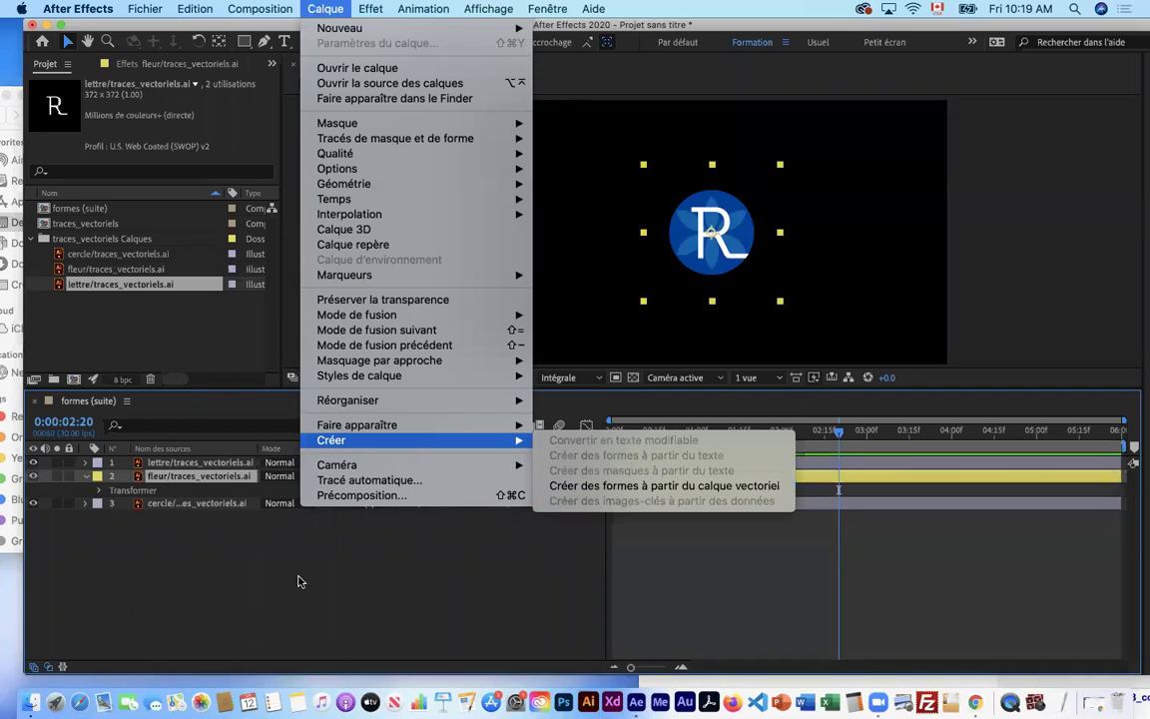
click(245, 507)
right_click(221, 483)
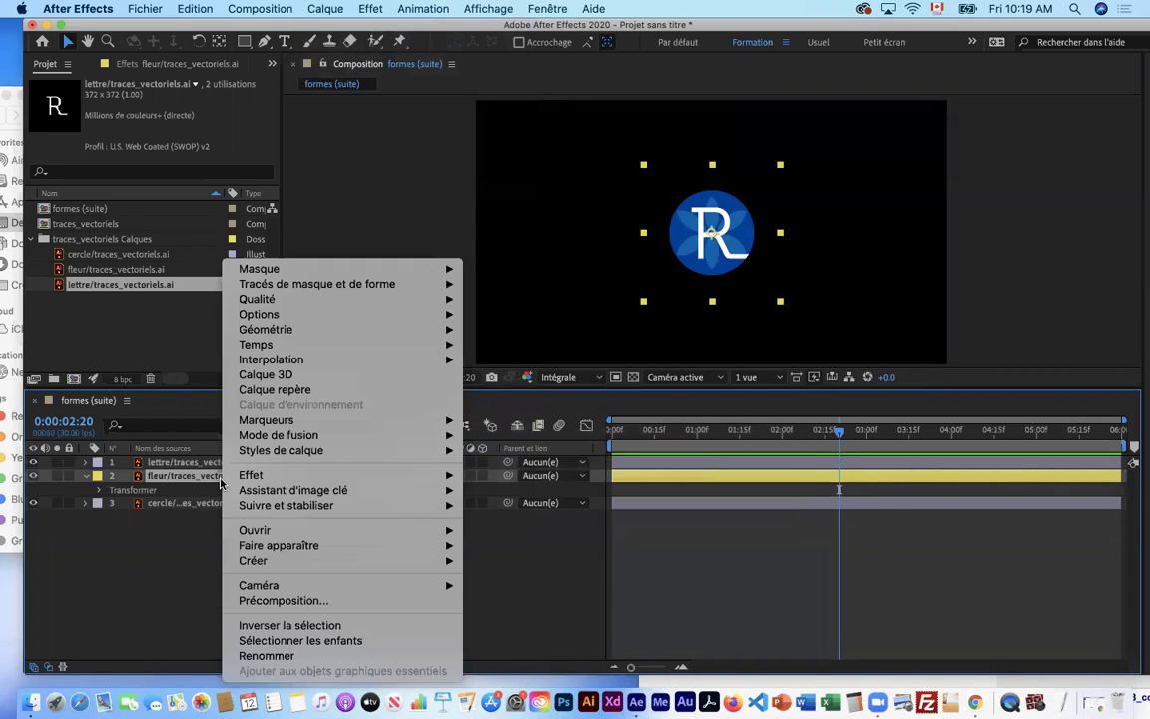
mouse_move(253, 563)
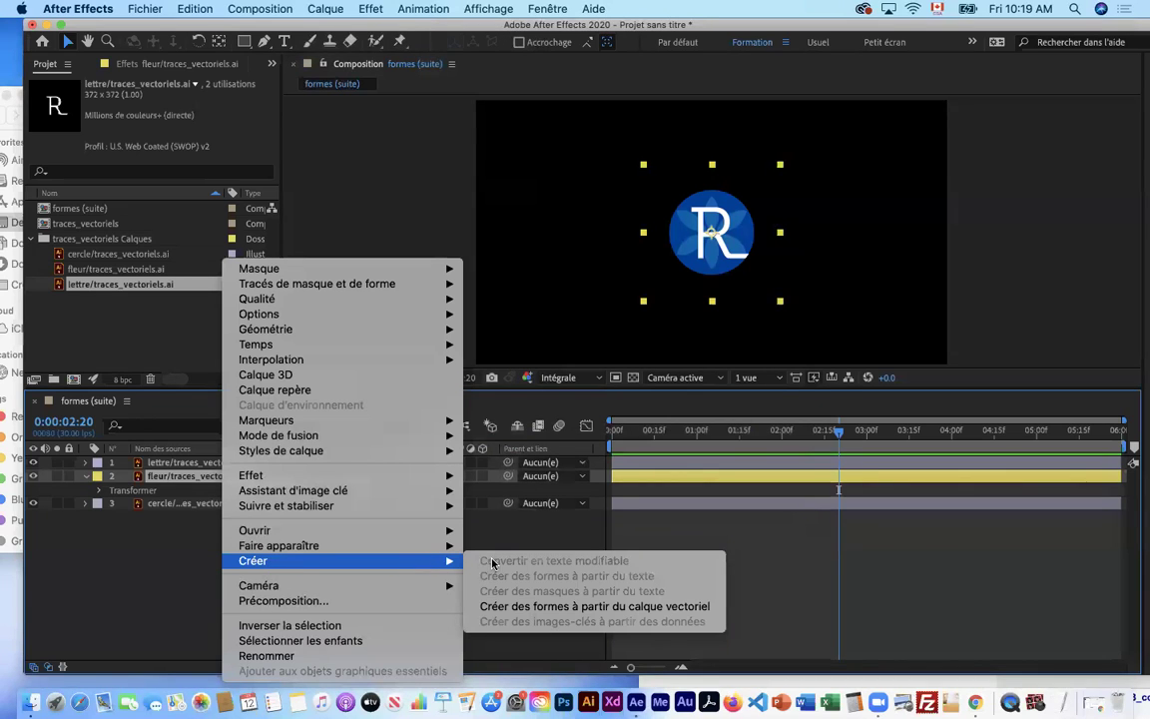
click(510, 606)
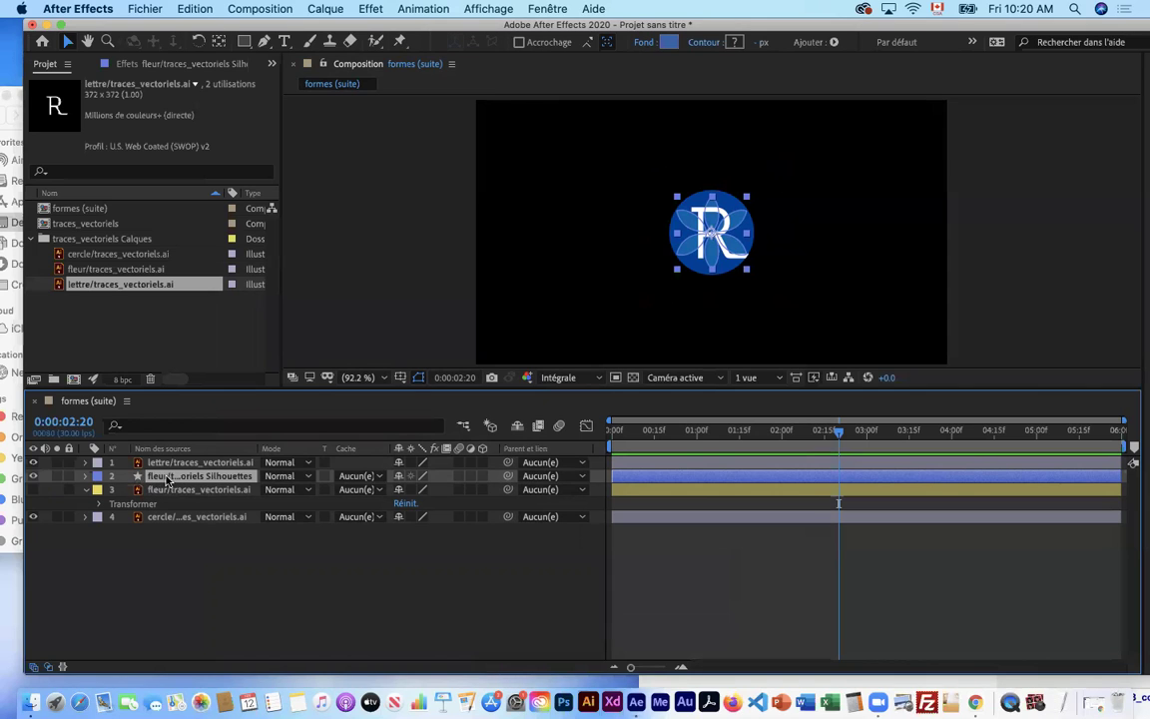
- Expand the fleur shape layer's Contenu and toggle the visibility of Groupe 1, 2, 3 and 5 to identify their petals
click(85, 477)
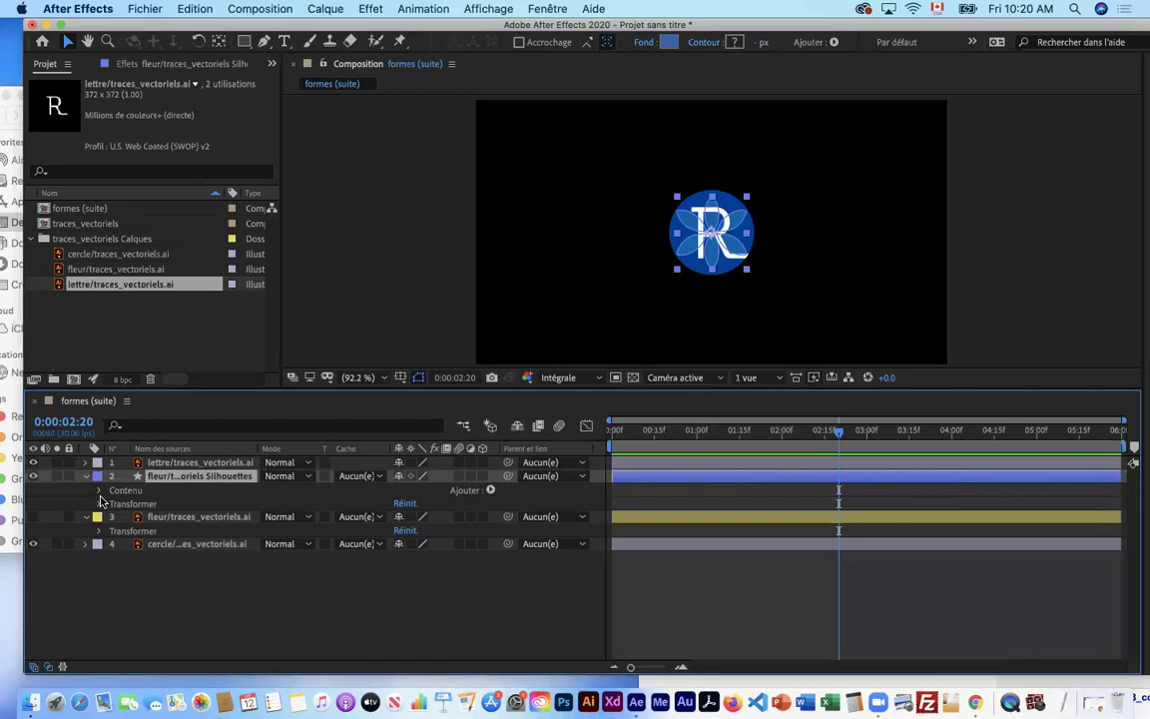
click(99, 491)
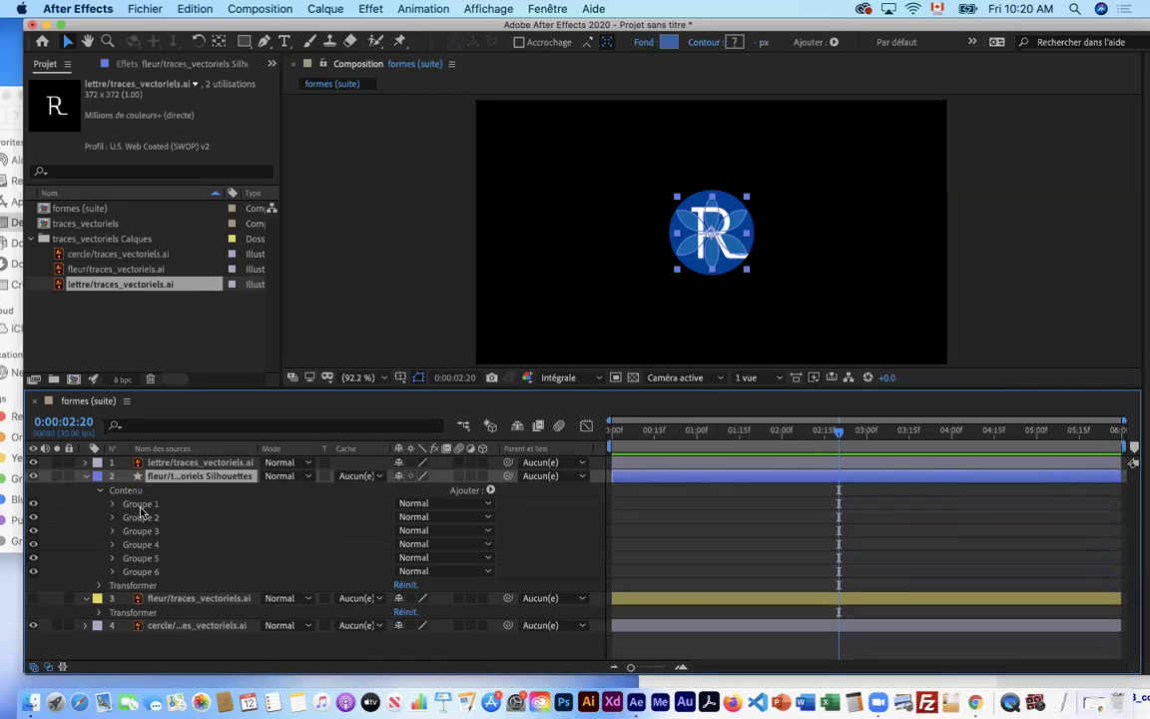
click(141, 506)
click(41, 505)
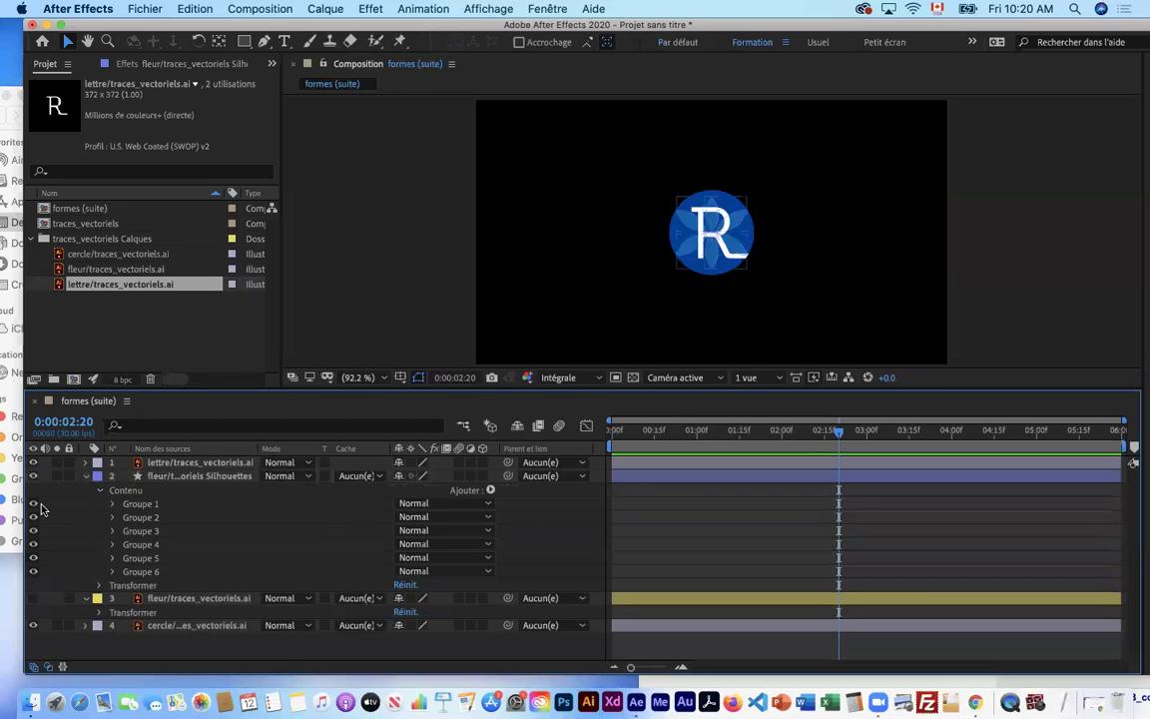
click(35, 506)
click(35, 506)
click(35, 506)
click(35, 519)
click(35, 517)
click(35, 505)
click(35, 532)
click(35, 532)
click(30, 559)
click(30, 558)
- Expand Groupe 1 of the fleur shape layer and select its Transformer : Groupe 1 properties
click(111, 504)
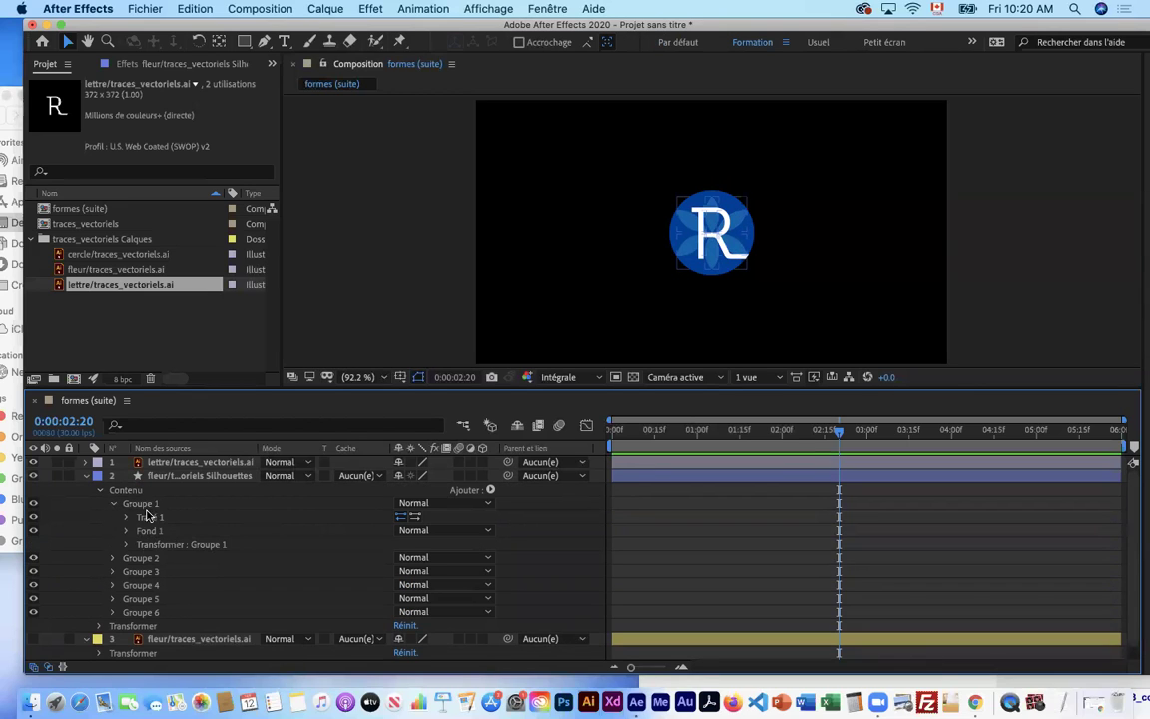
click(125, 545)
click(124, 545)
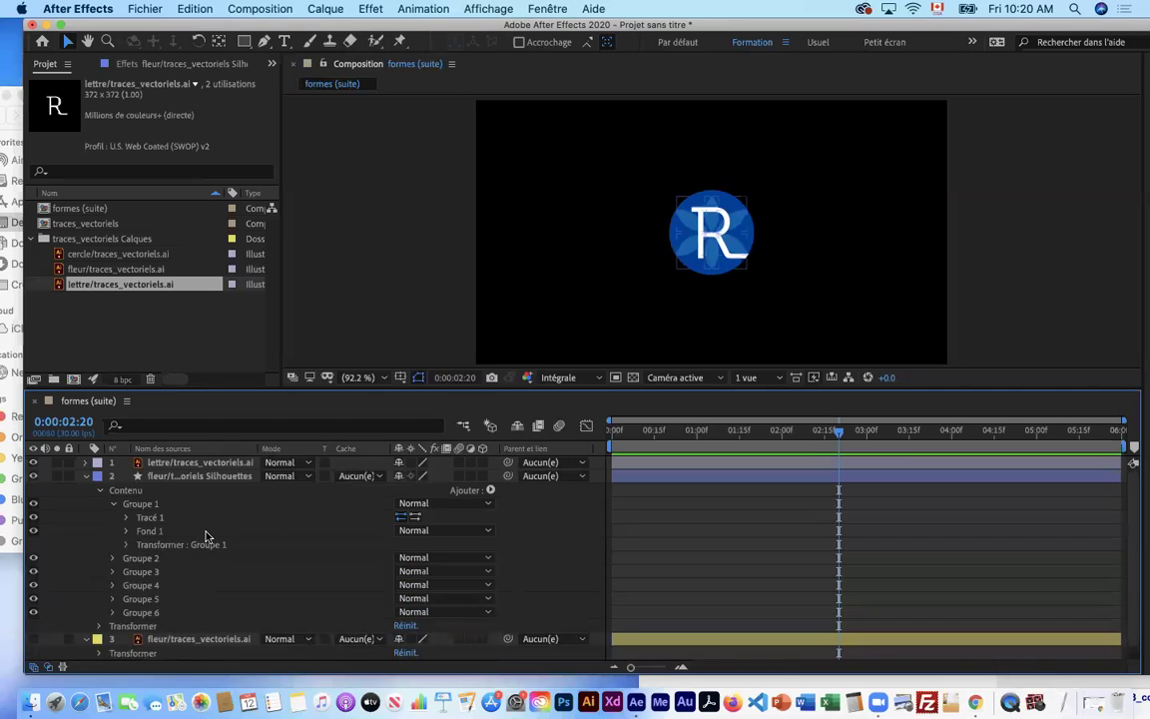
click(155, 547)
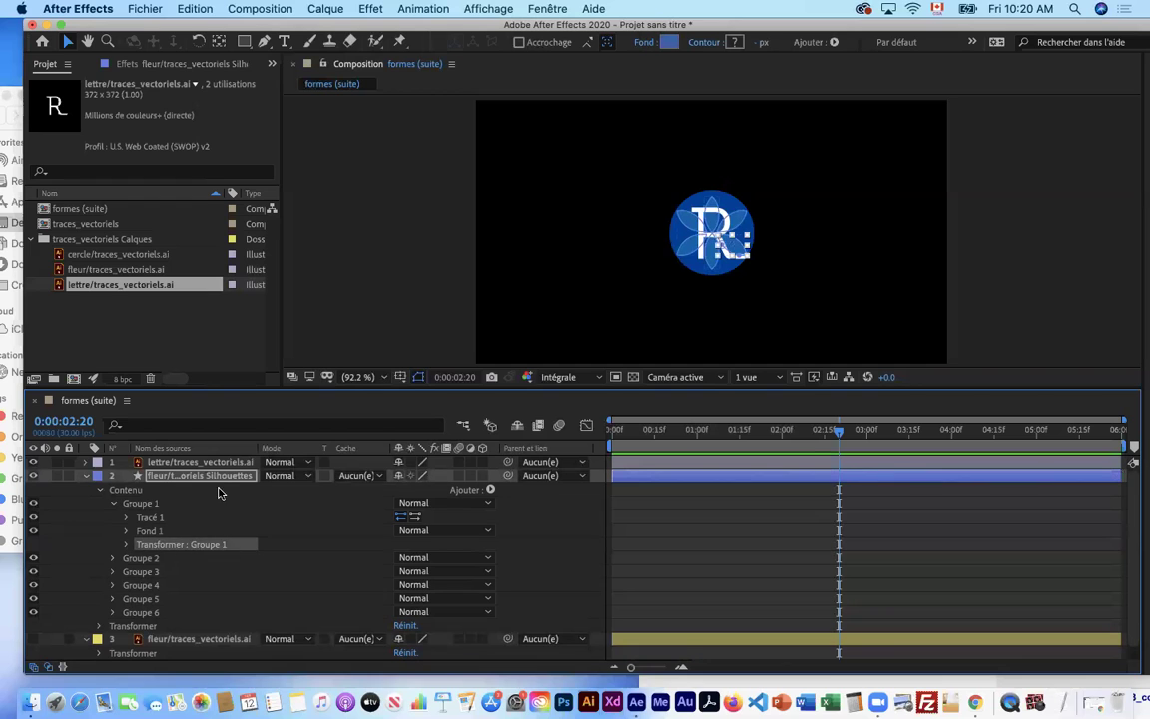
- Switch to Finder, preview the petal animation in ai_en_formes.mp4 from the 03_Export folder, and put the Finder window away
drag(151, 28, 213, 29)
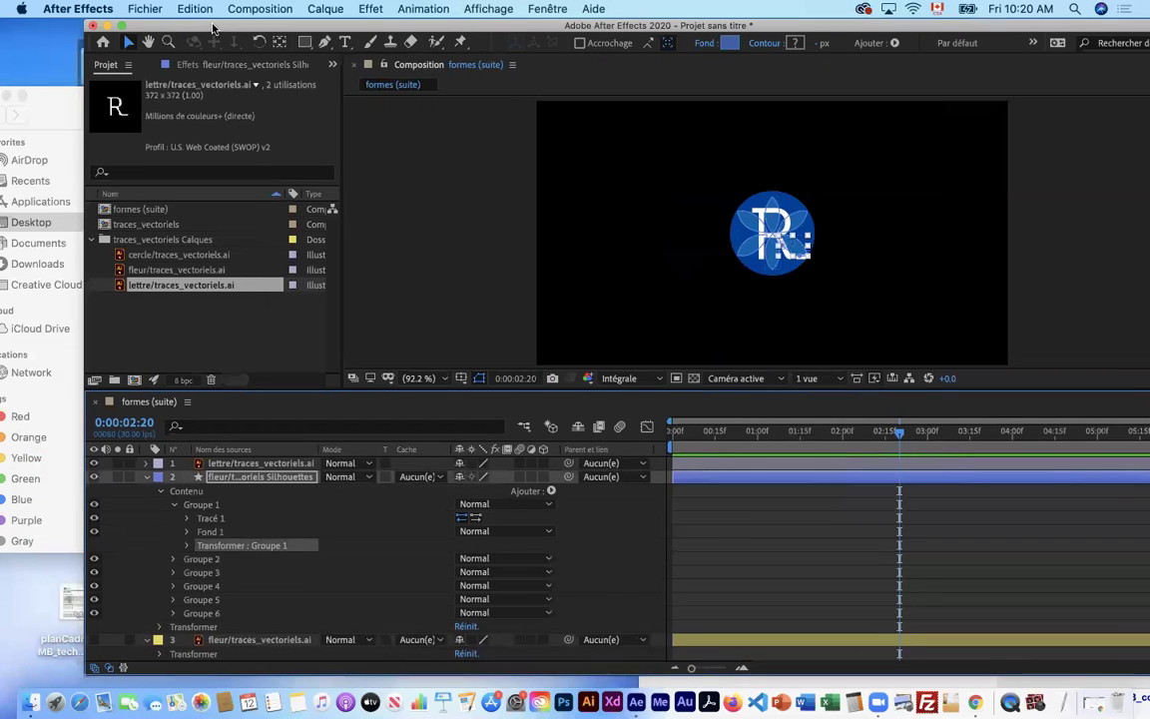
click(62, 121)
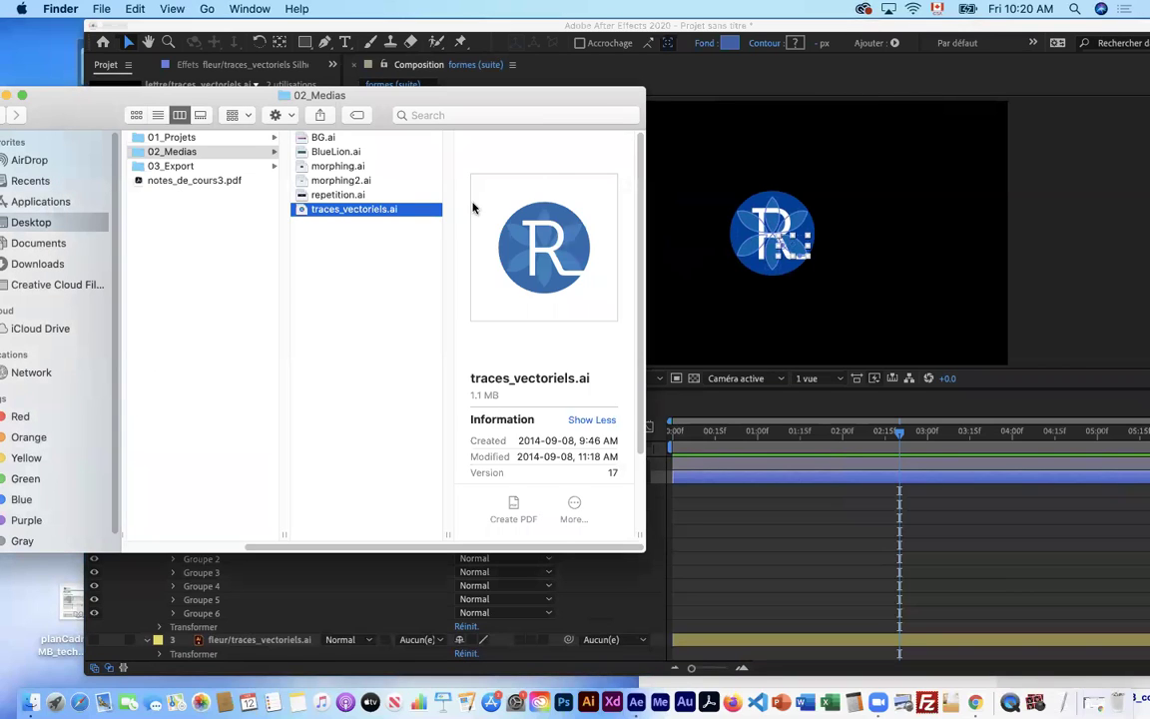
click(172, 166)
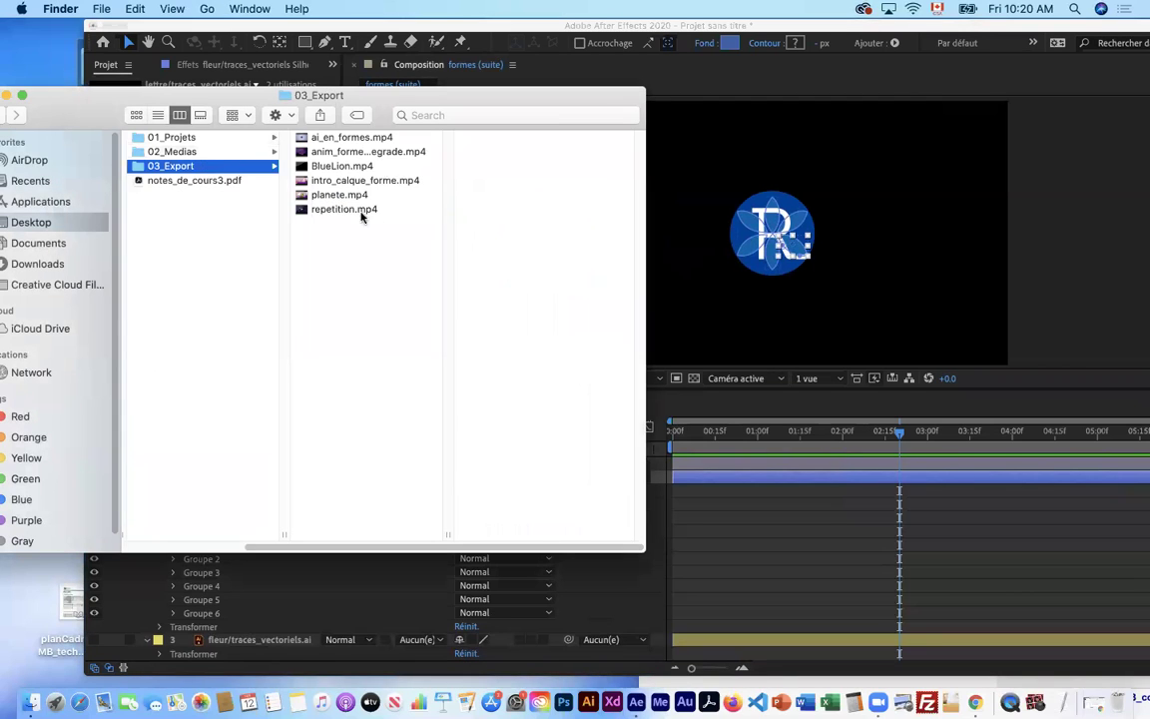
click(340, 138)
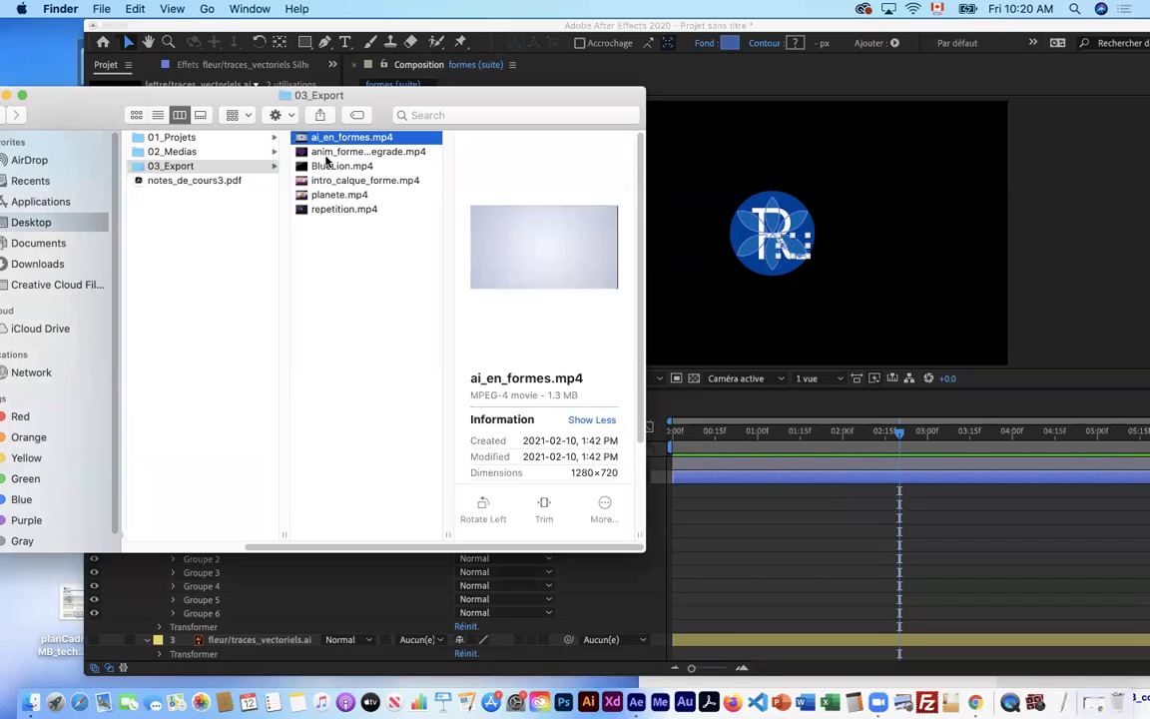
key(space)
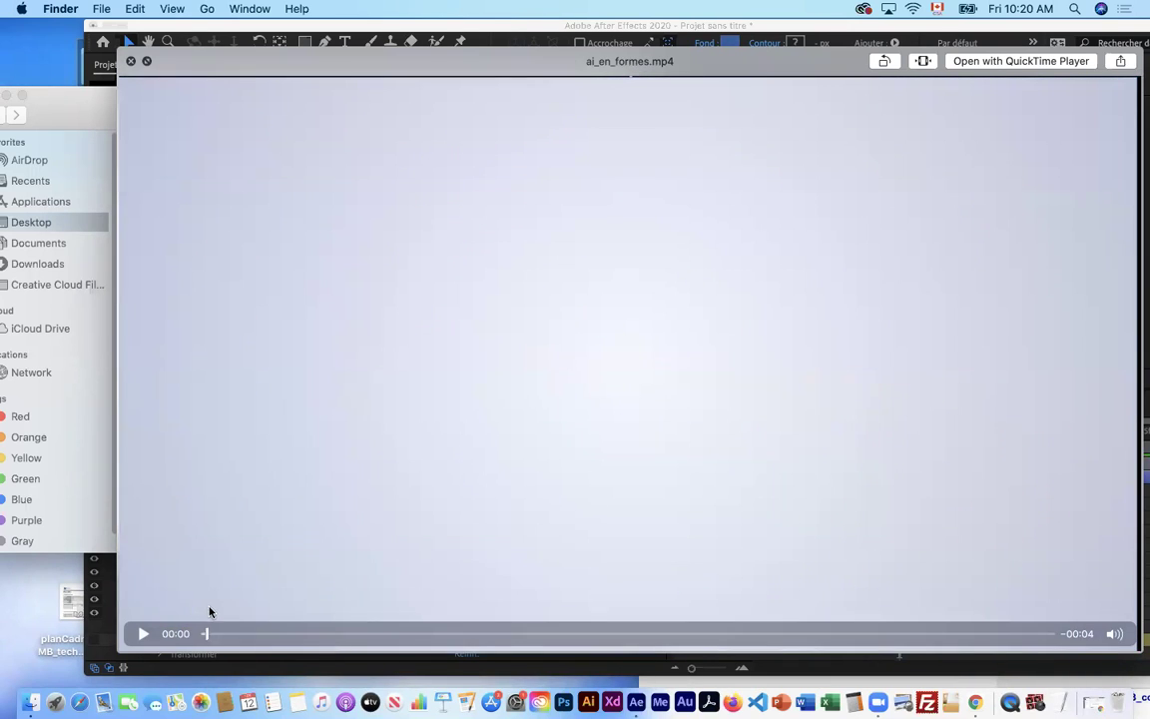
drag(210, 608, 138, 575)
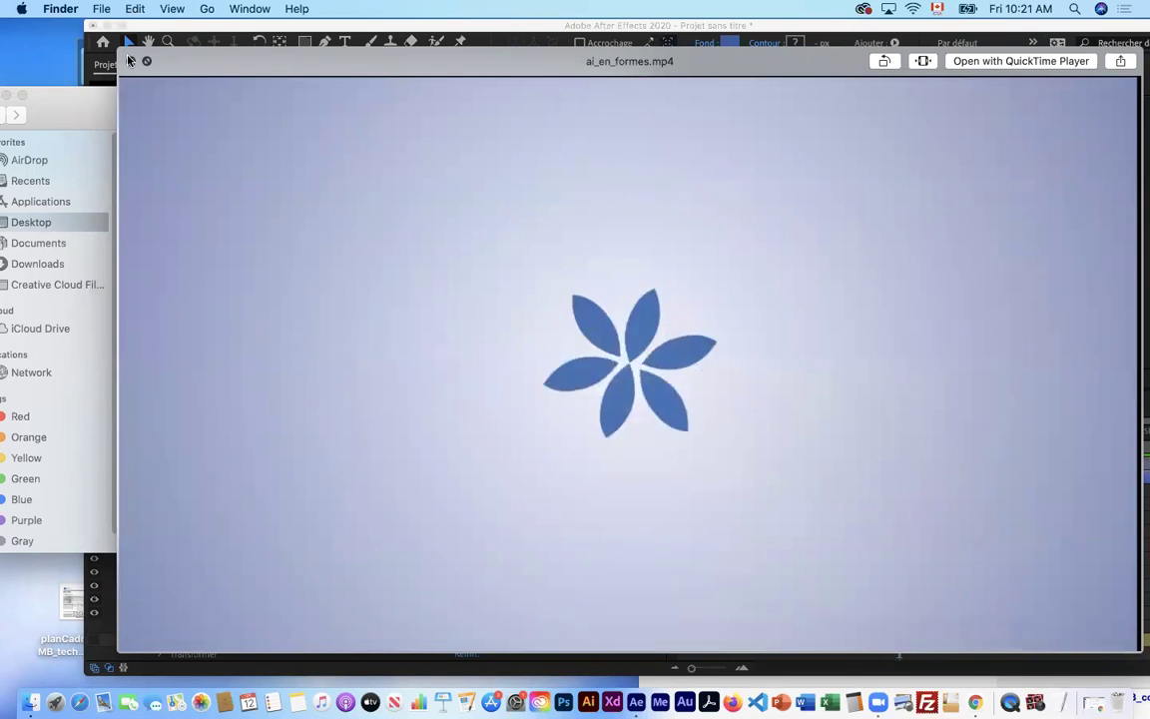
click(131, 61)
drag(167, 94, 383, 93)
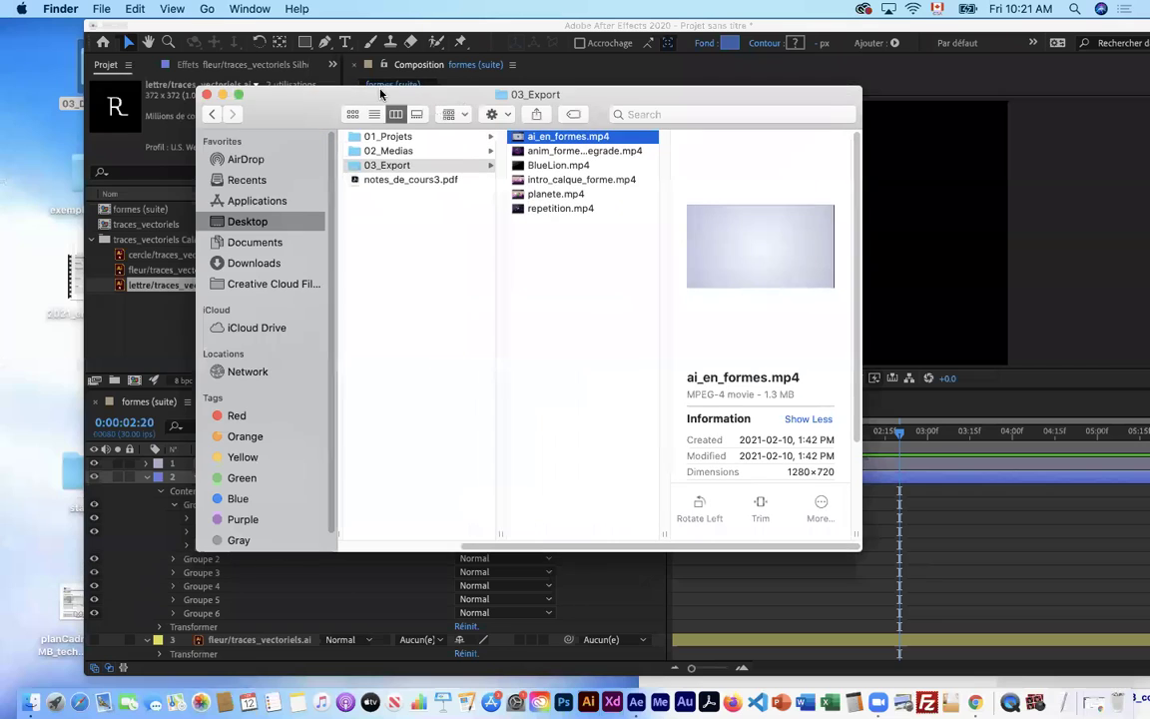
click(225, 95)
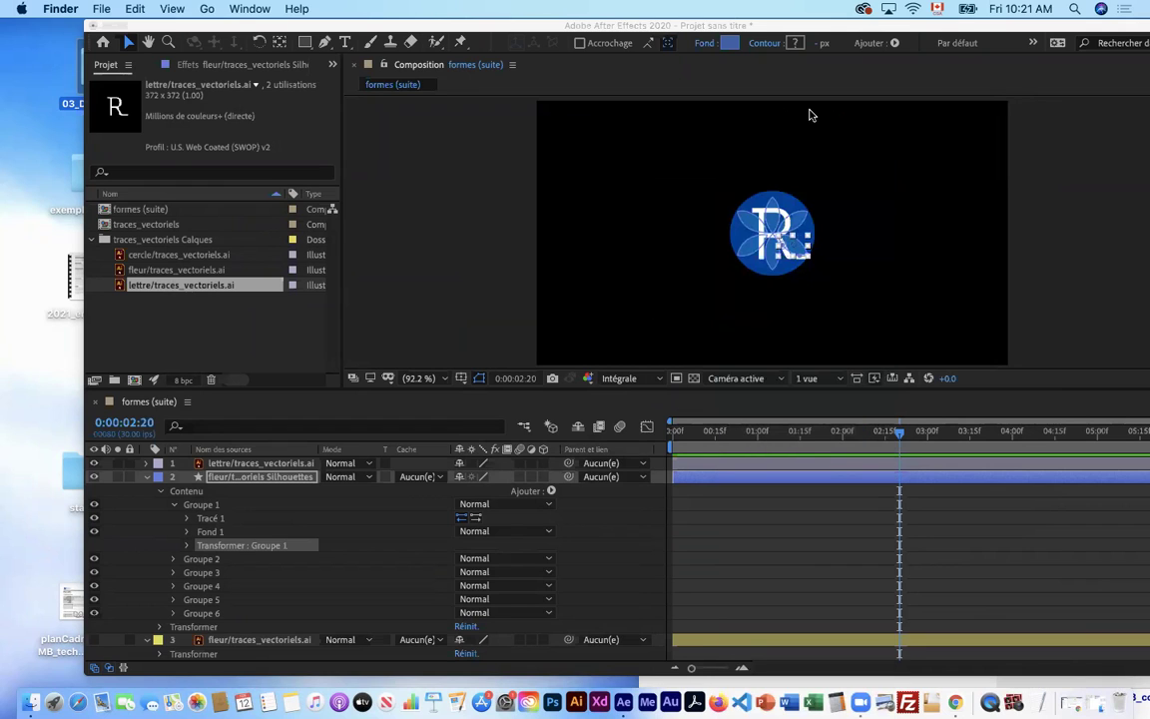
- Move the playhead to 0:00:00:00 and expand the Transformer : Groupe 1 properties, making the timeline area taller to show them
click(201, 509)
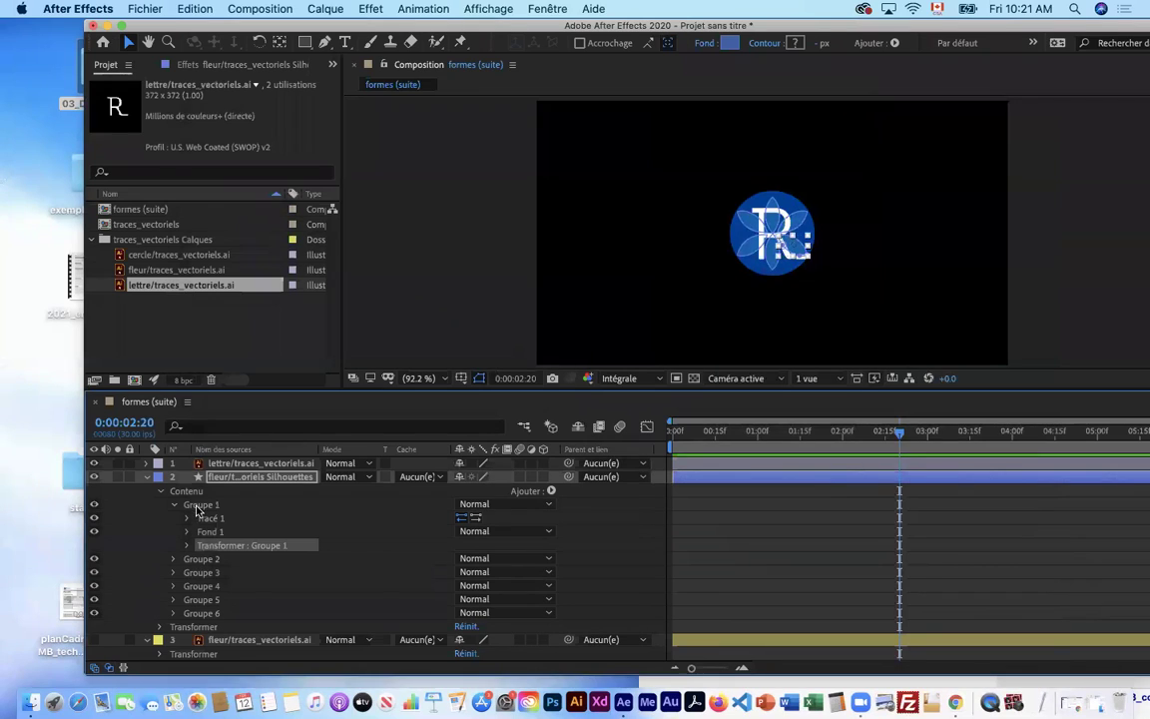
click(227, 547)
drag(897, 434, 674, 436)
click(186, 547)
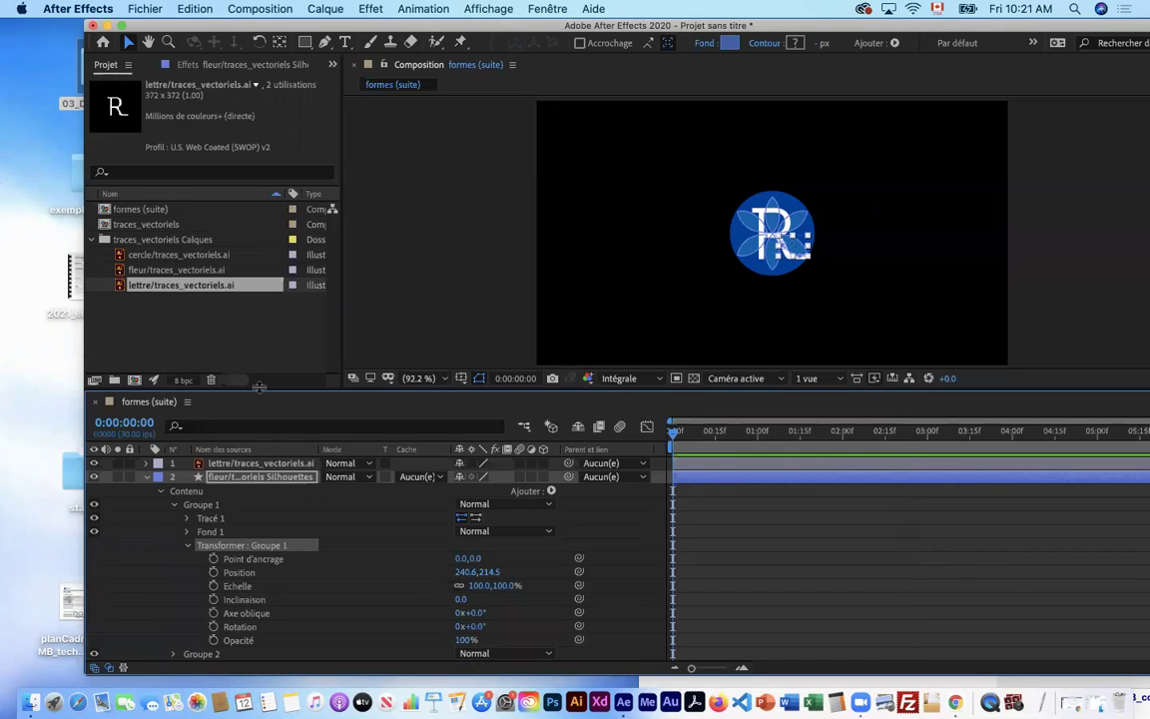
drag(258, 378, 259, 335)
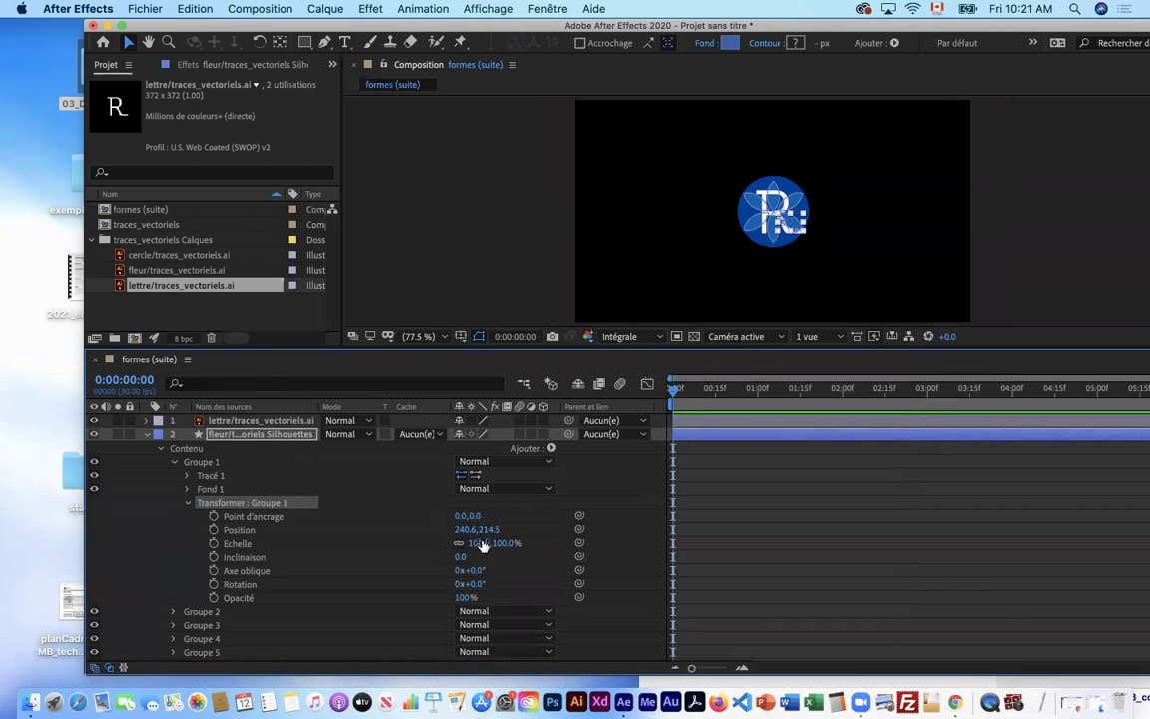
- Start keyframing Groupe 1's Position and its Fond 1 Couleur at 0:00:00:15 in the fleur shape layer
click(250, 534)
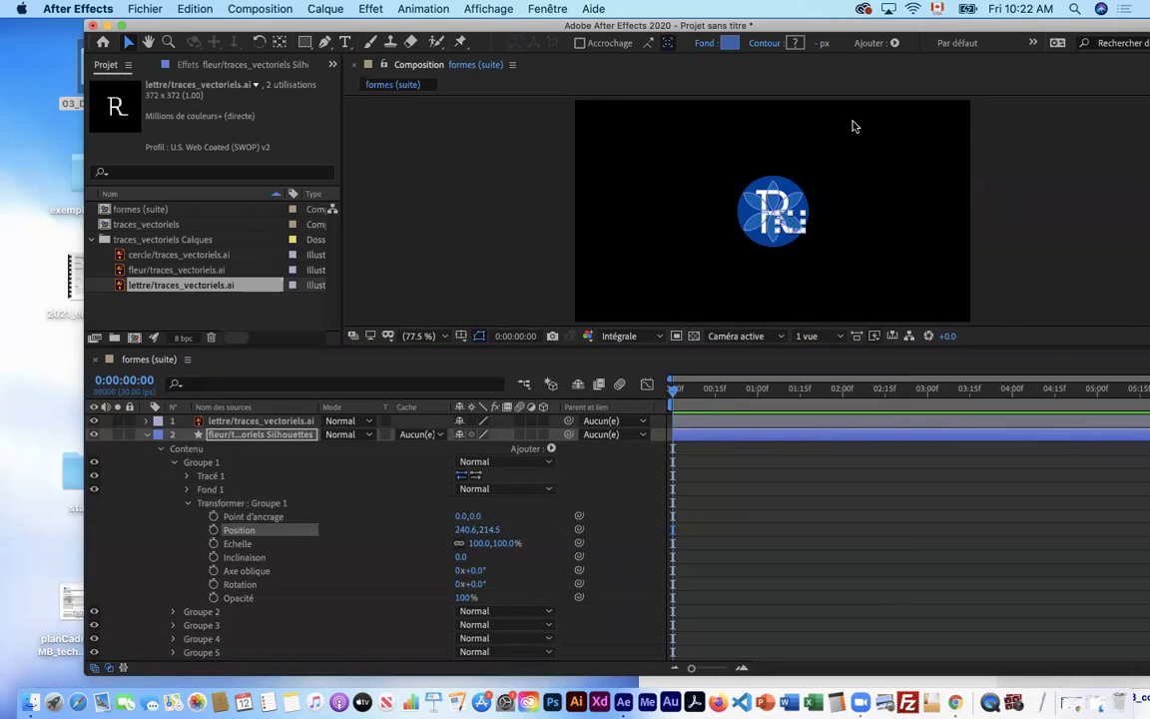
drag(834, 126, 566, 126)
drag(706, 399, 713, 397)
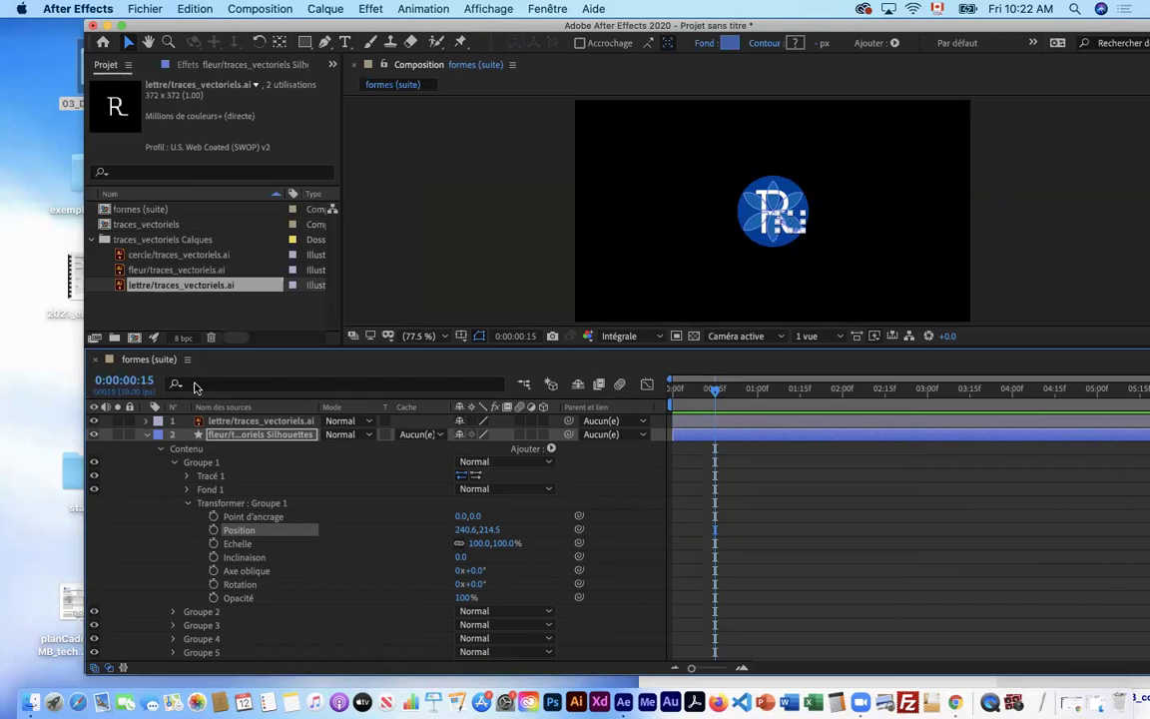
click(213, 531)
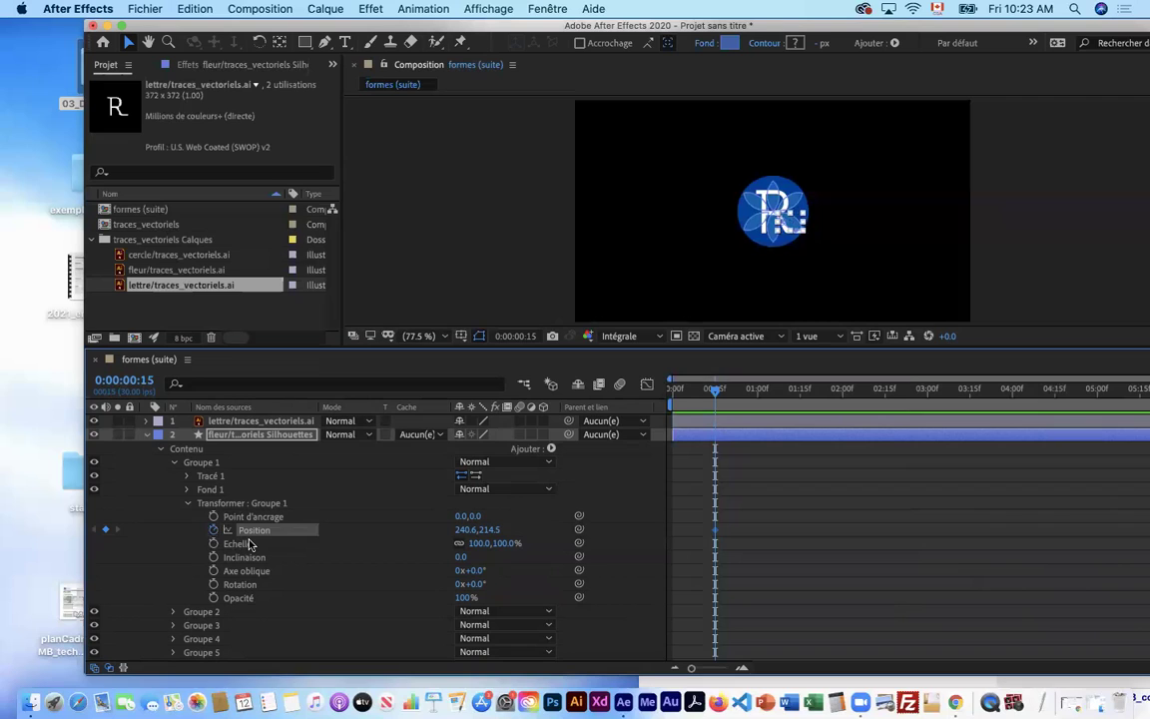
click(187, 489)
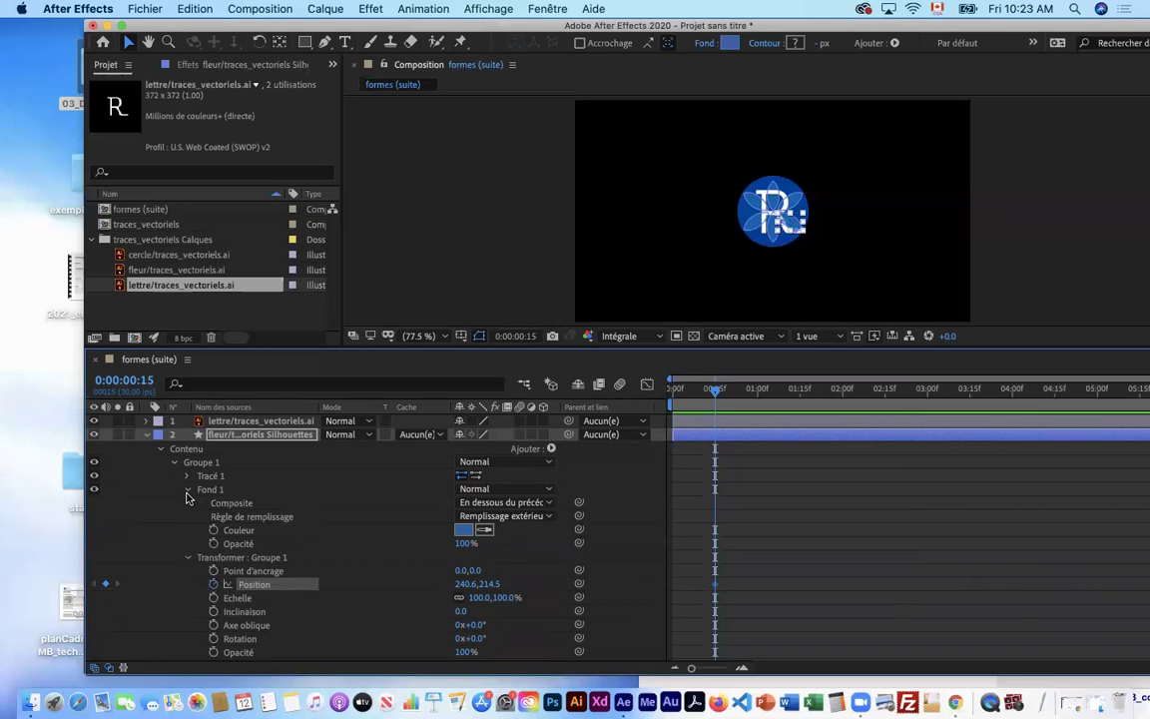
click(213, 531)
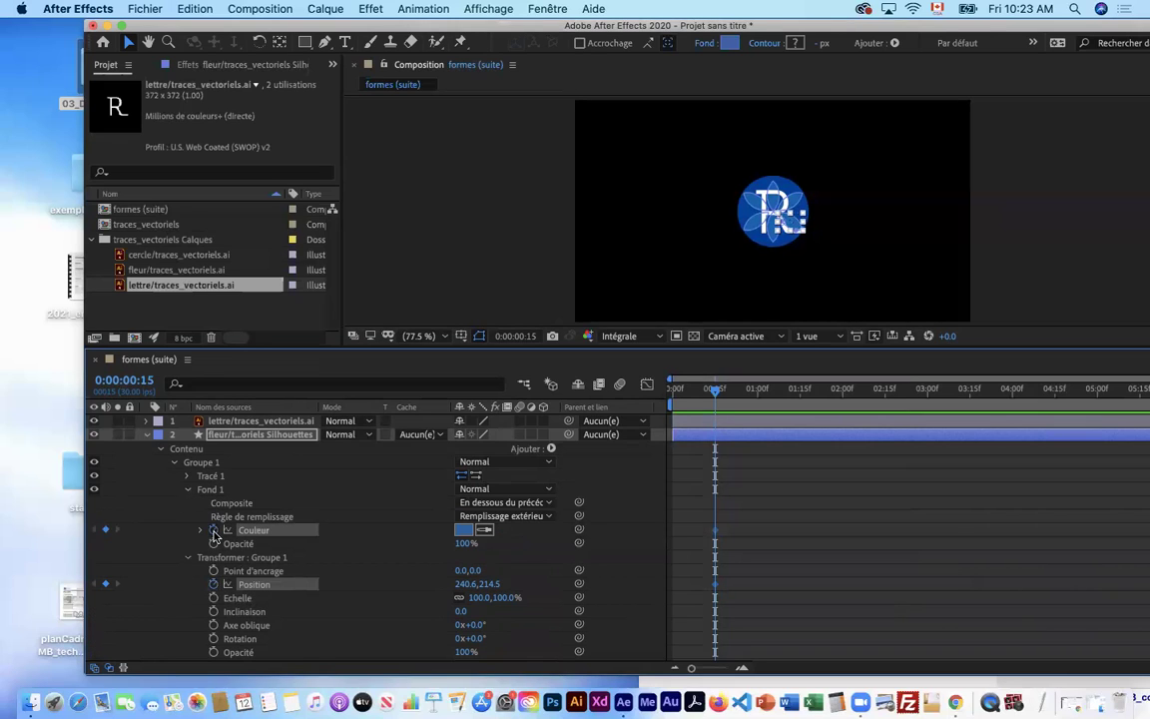
click(187, 490)
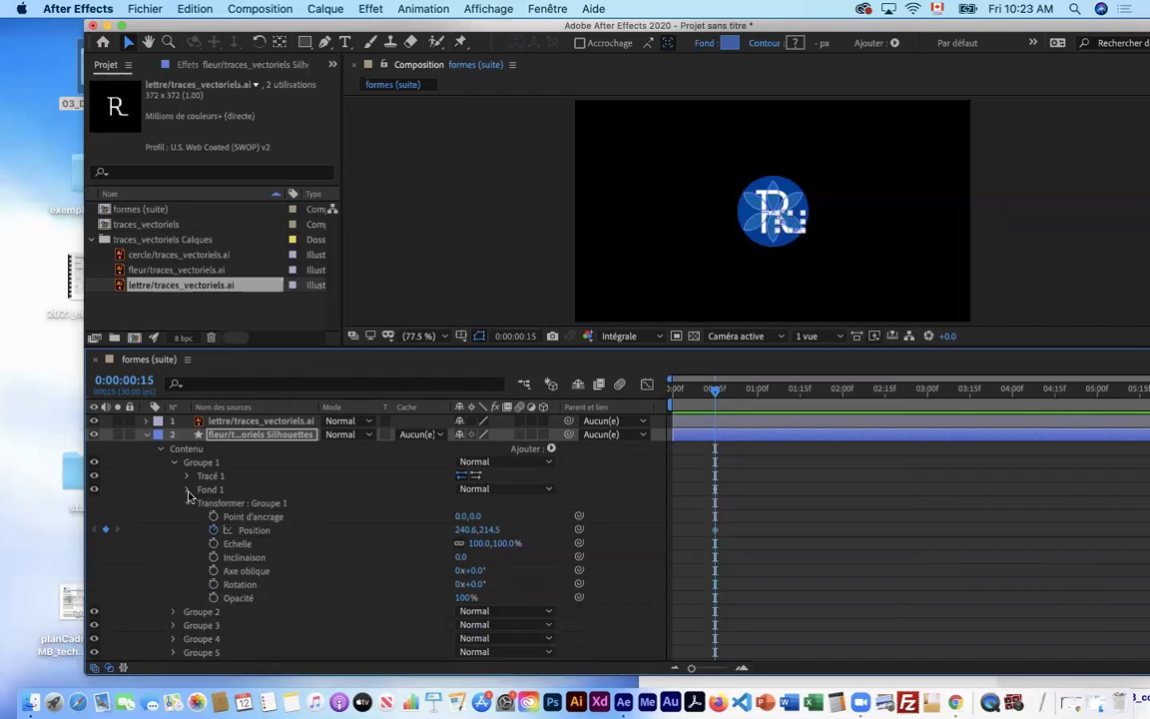
click(187, 490)
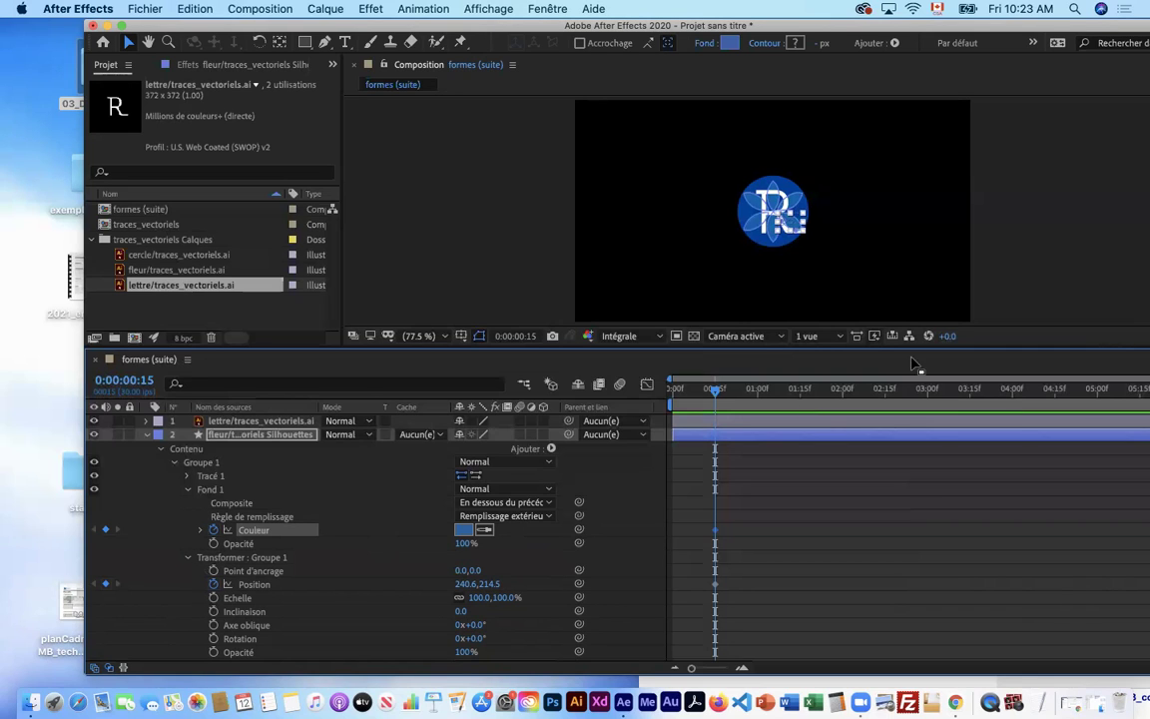
- At 0:00:00:00, move Groupe 1's petal beyond the frame's lower-right corner by setting its Position to 866.6, 579.5
drag(714, 395, 671, 392)
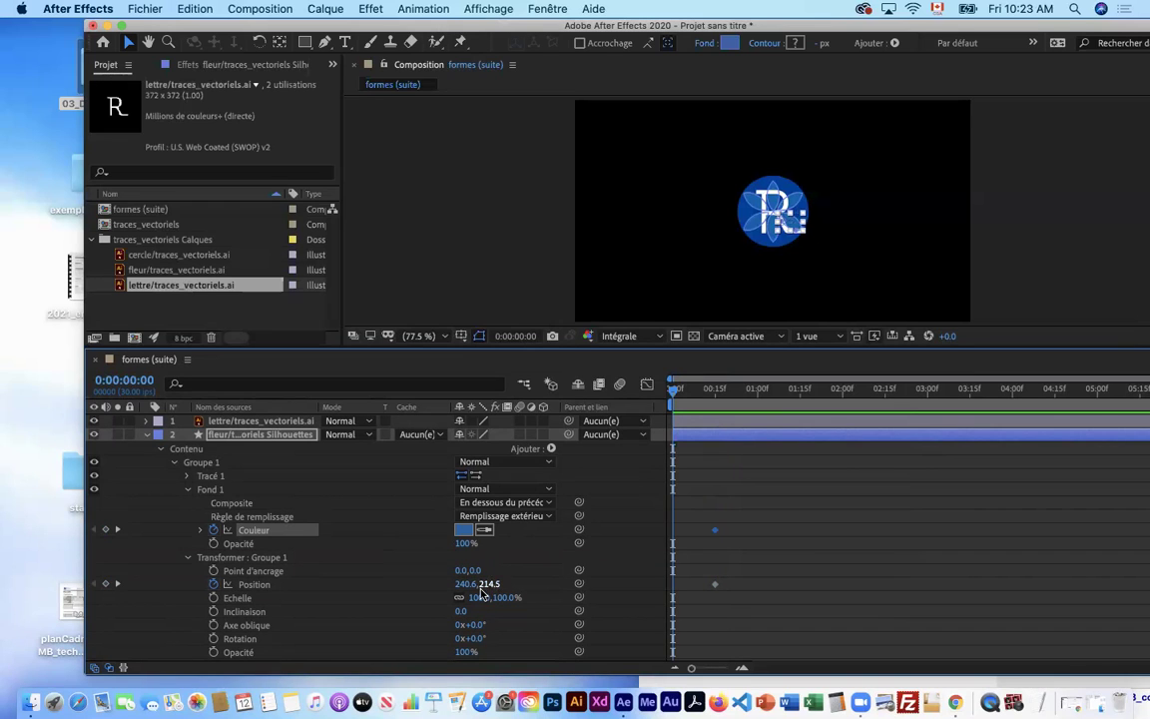
drag(482, 592, 753, 598)
drag(468, 586, 974, 600)
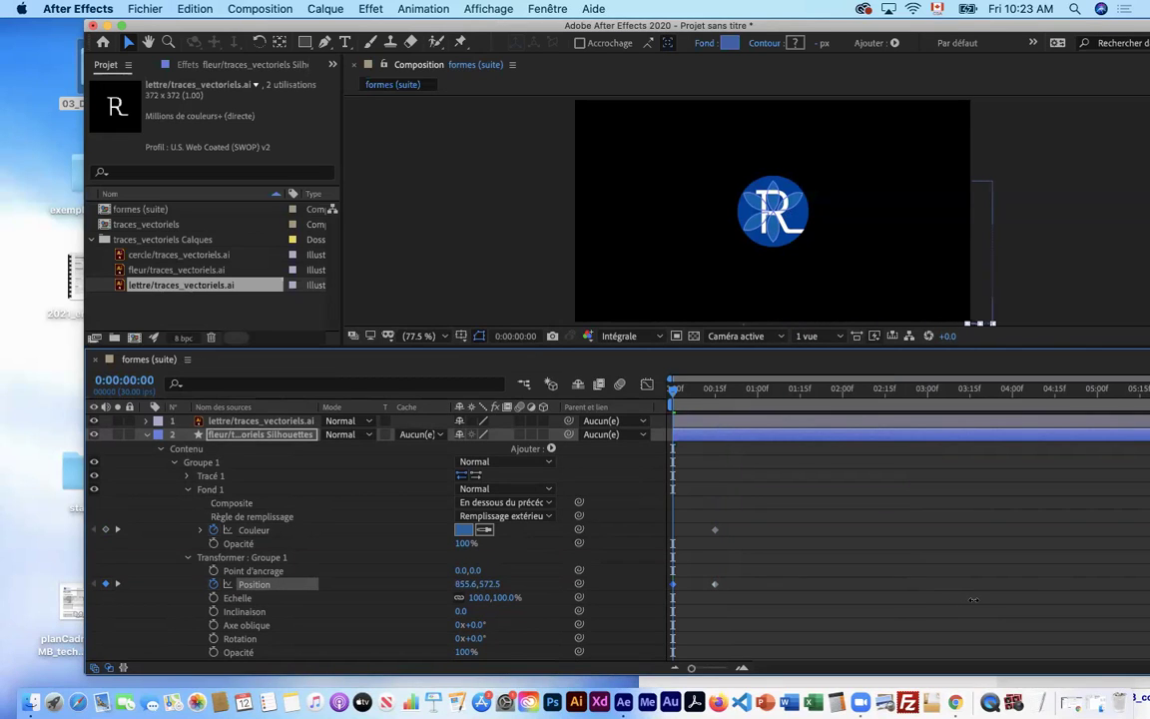
click(442, 336)
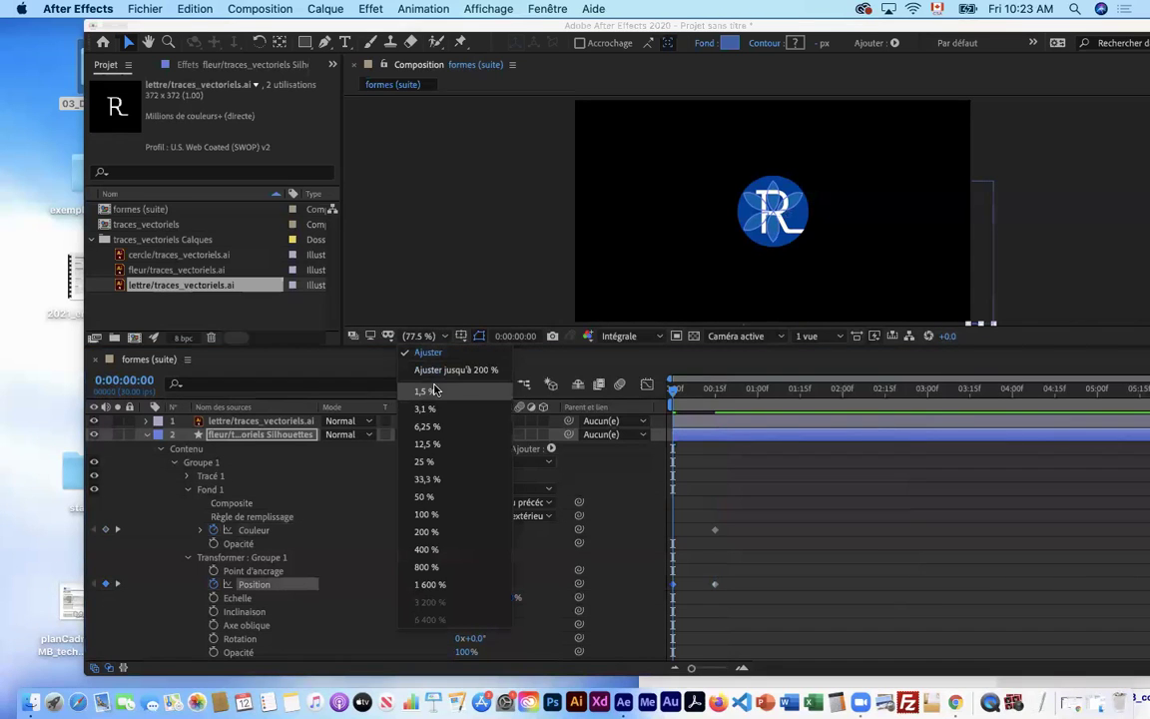
click(437, 500)
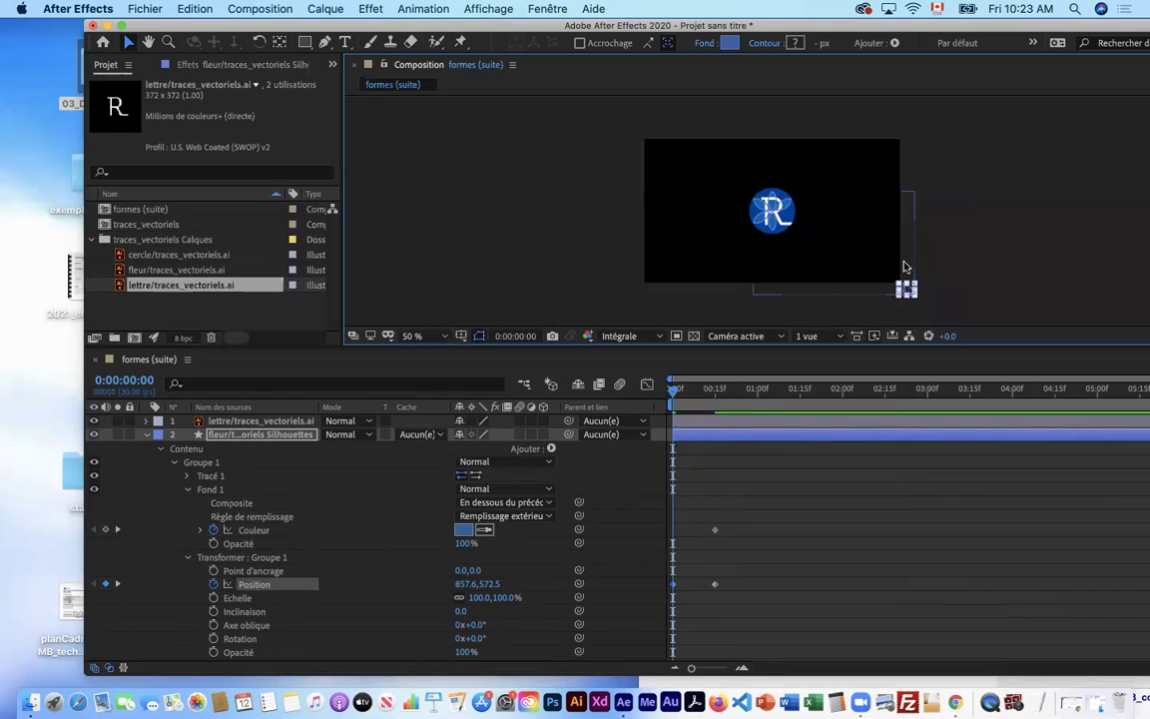
drag(465, 583, 493, 583)
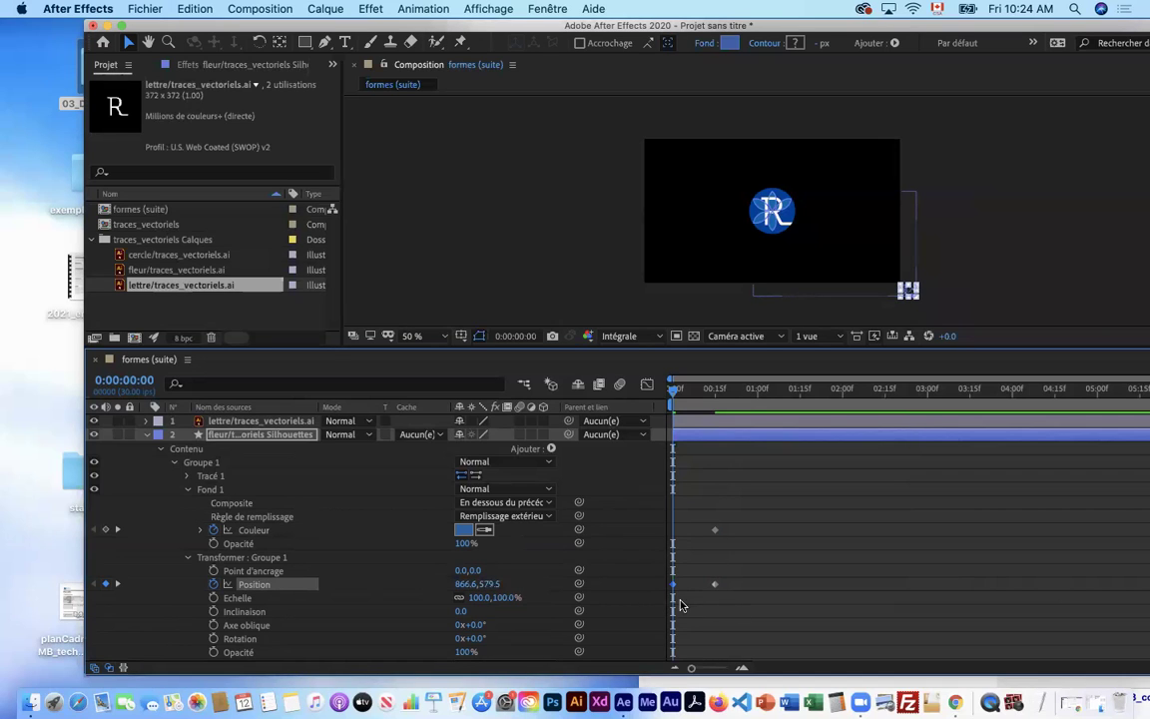
- Set Groupe 1's Fond 1 Couleur to magenta FE02E7 at 0:00:00:00
click(462, 531)
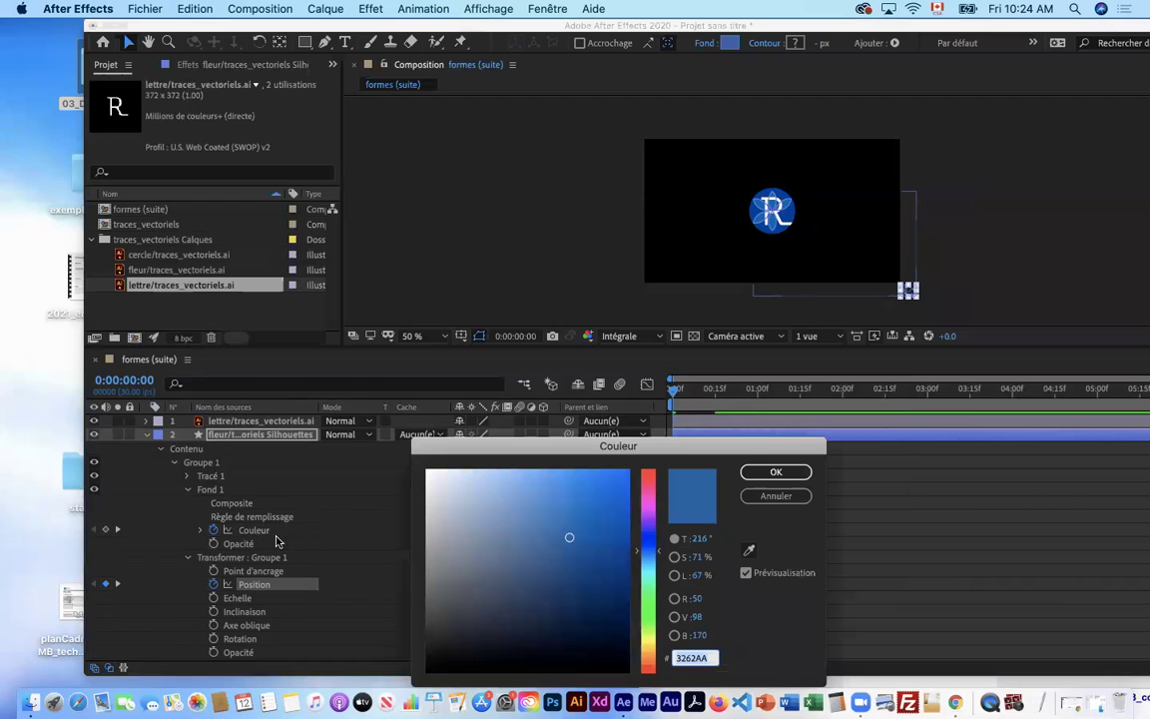
mouse_move(653, 516)
mouse_down()
mouse_move(653, 500)
mouse_move(603, 496)
mouse_move(629, 471)
mouse_up()
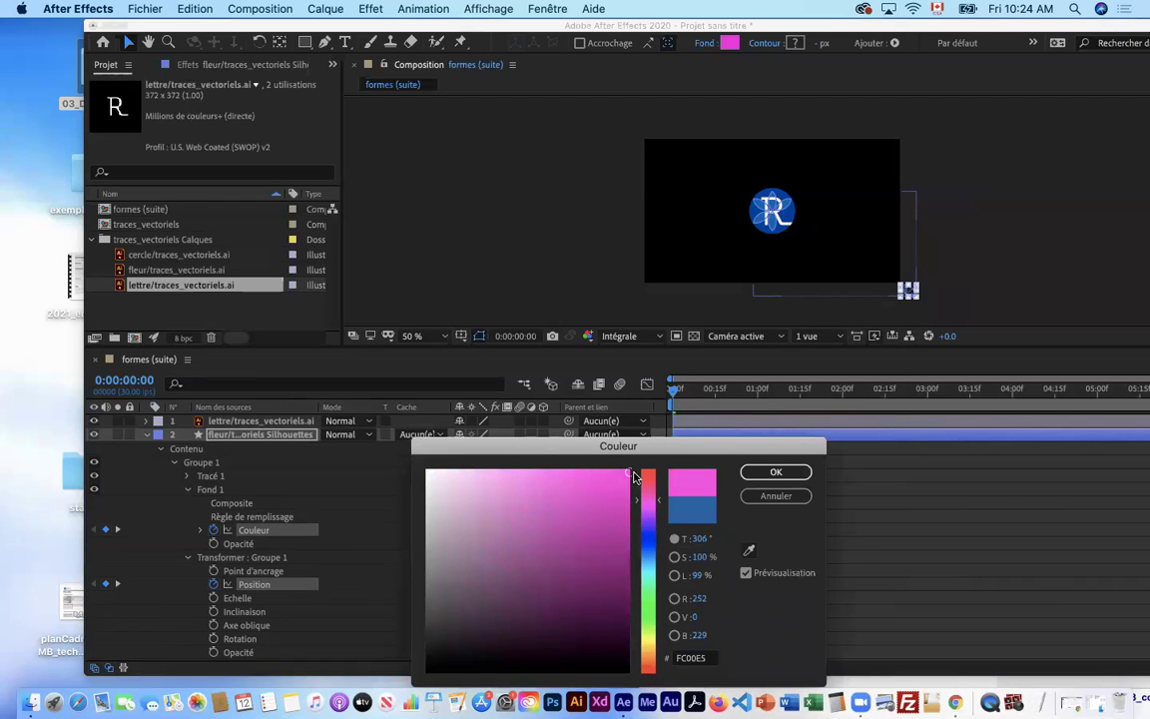
click(626, 472)
mouse_move(627, 471)
mouse_down()
mouse_move(585, 477)
mouse_move(631, 477)
mouse_up()
click(628, 470)
click(628, 472)
click(628, 470)
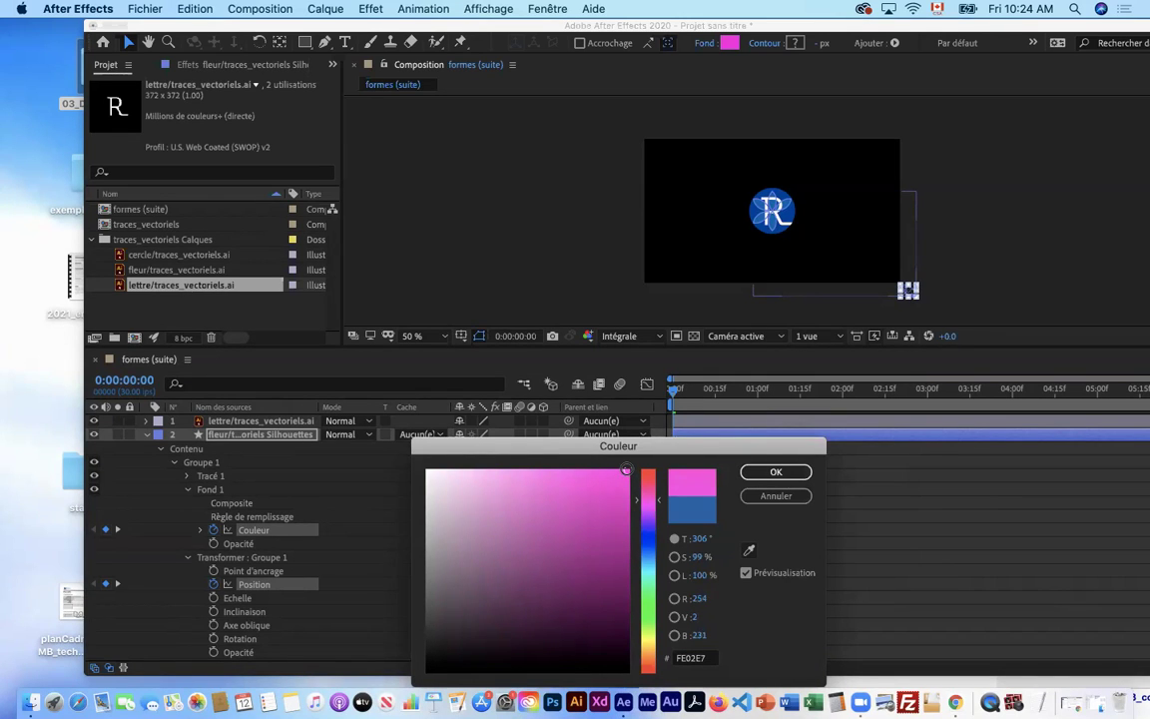
click(746, 476)
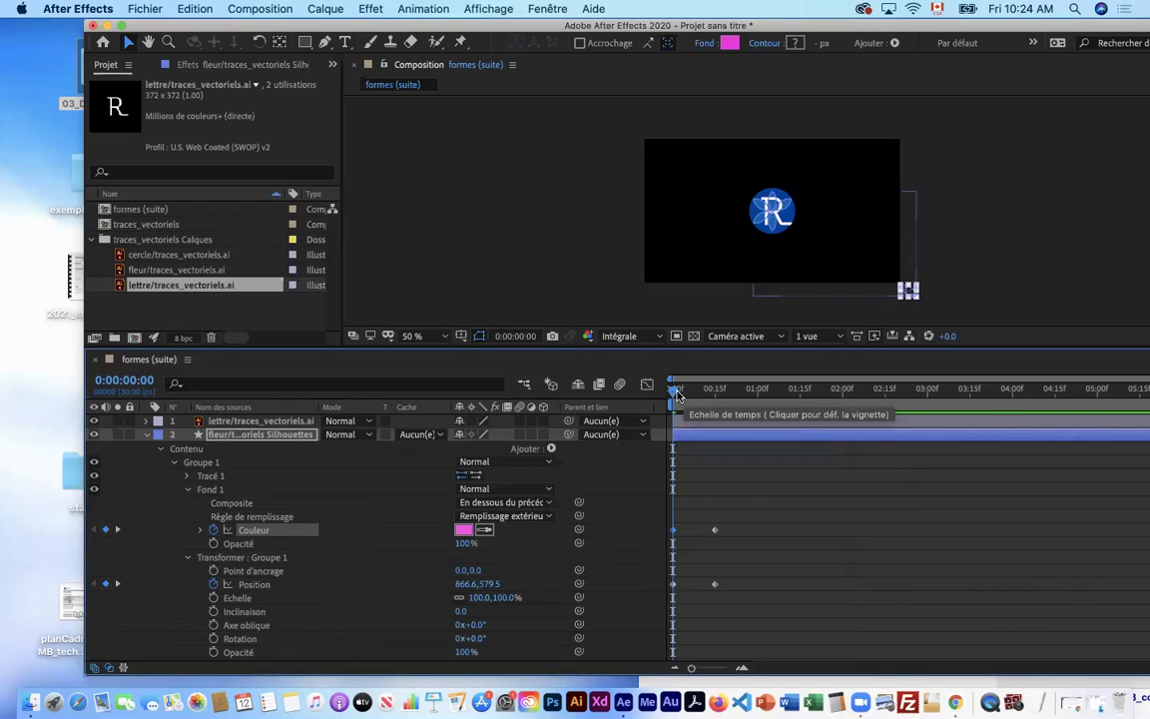
- Play back Groupe 1's petal animation from the start, with the composition view fitted to the viewer
key(space)
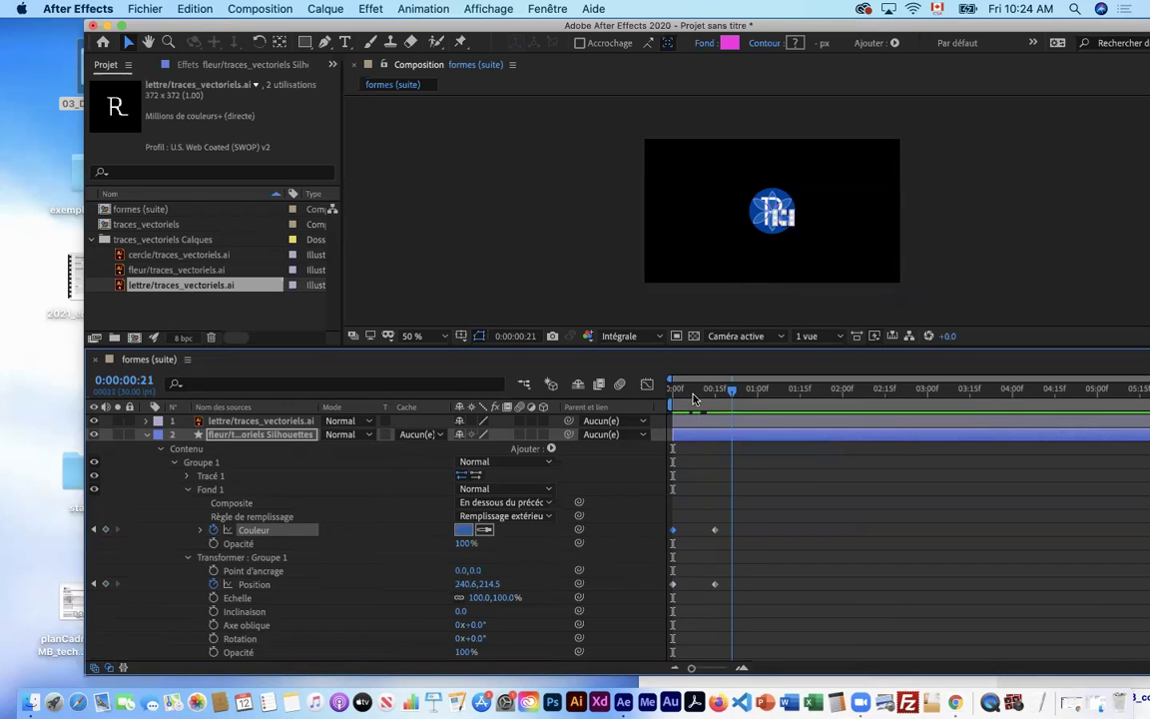
click(444, 336)
click(446, 375)
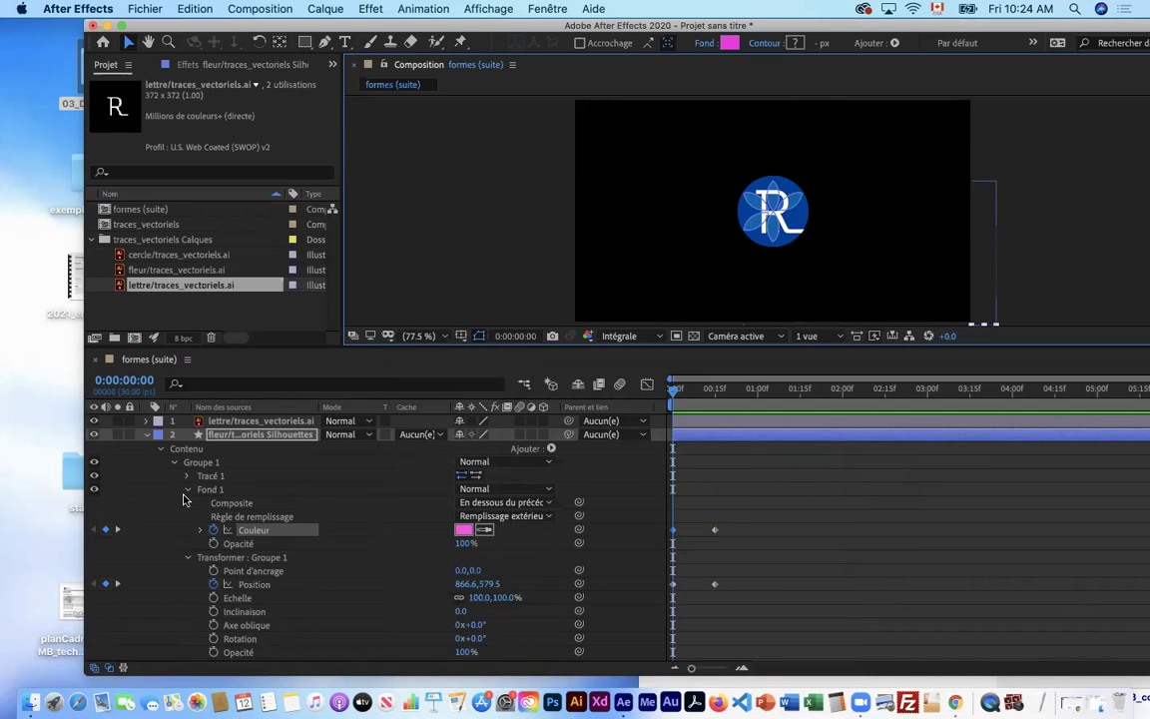
key(space)
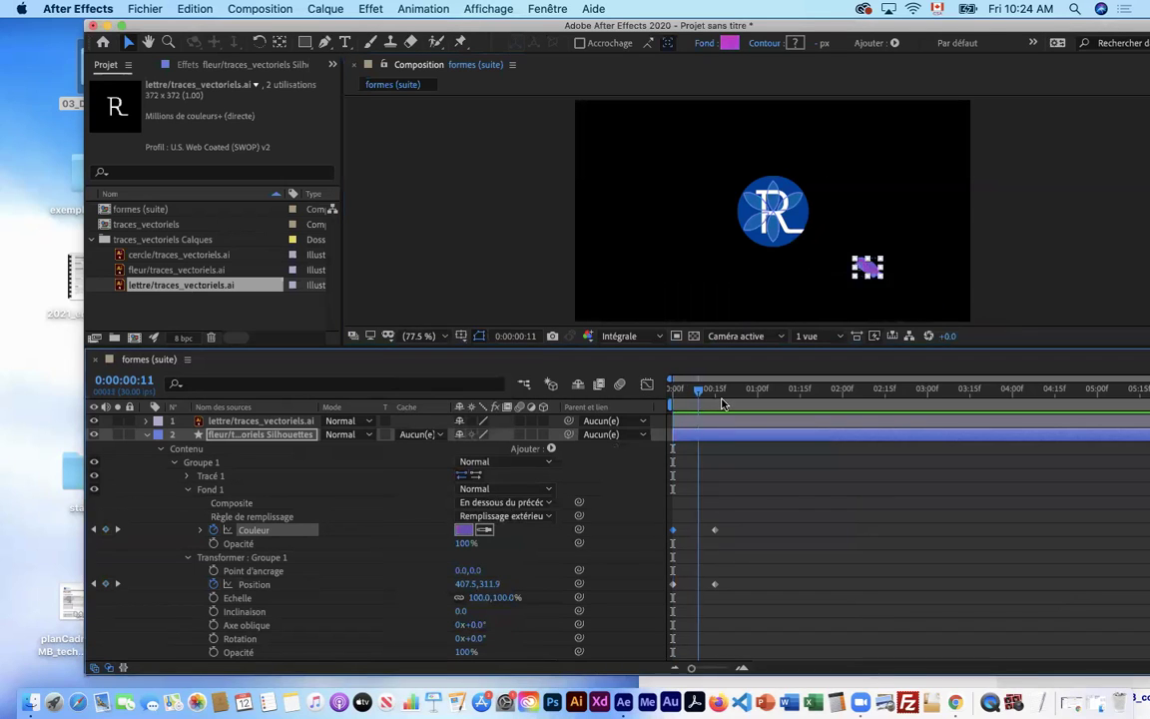
key(space)
key(space)
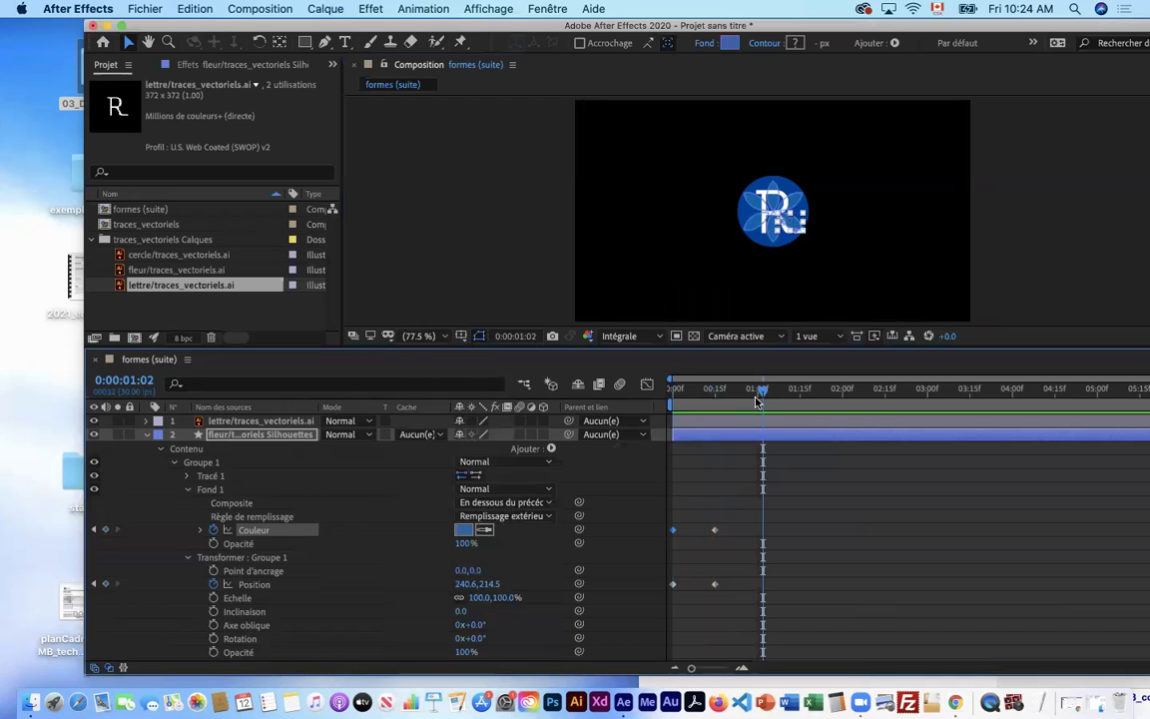
key(space)
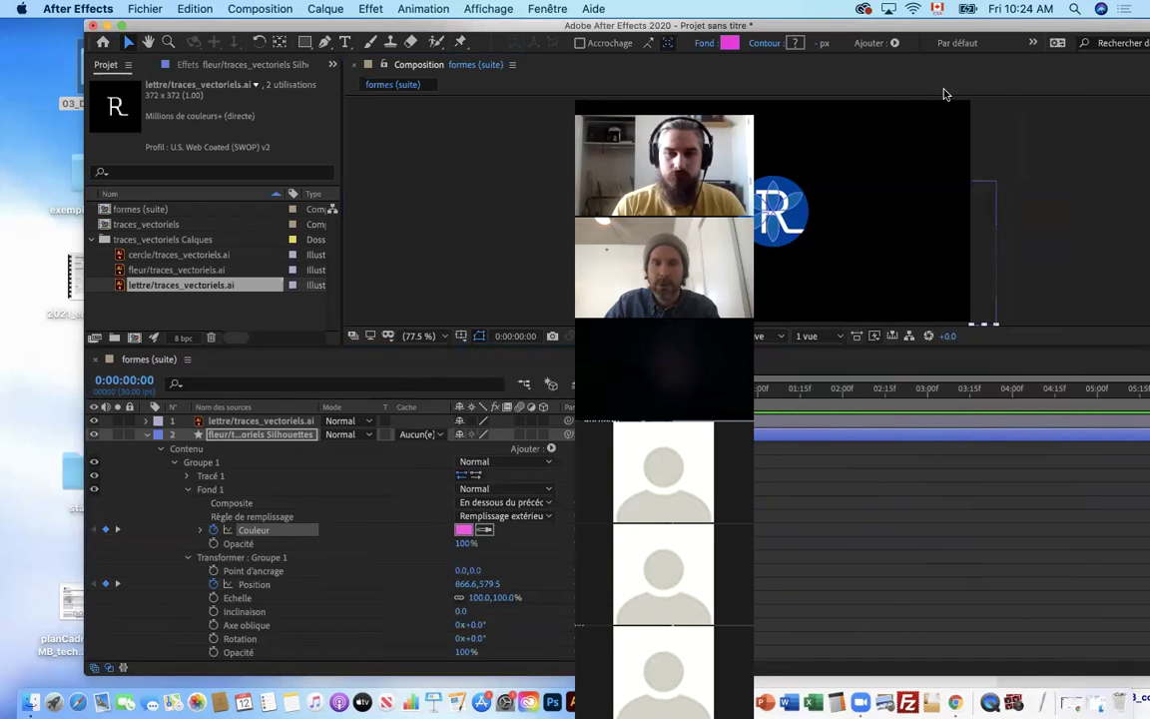
- Collapse Groupe 1 and expand Groupe 2 of the fleur shape layer, shifting the window so the whole timeline shows
click(172, 465)
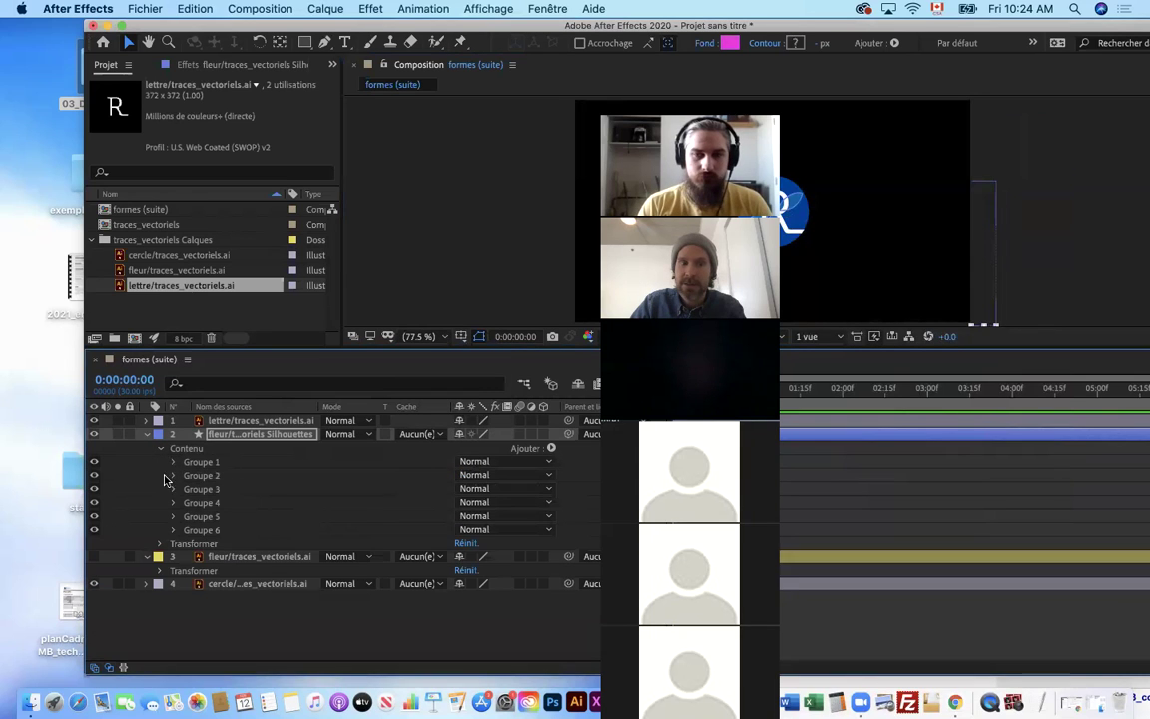
click(205, 478)
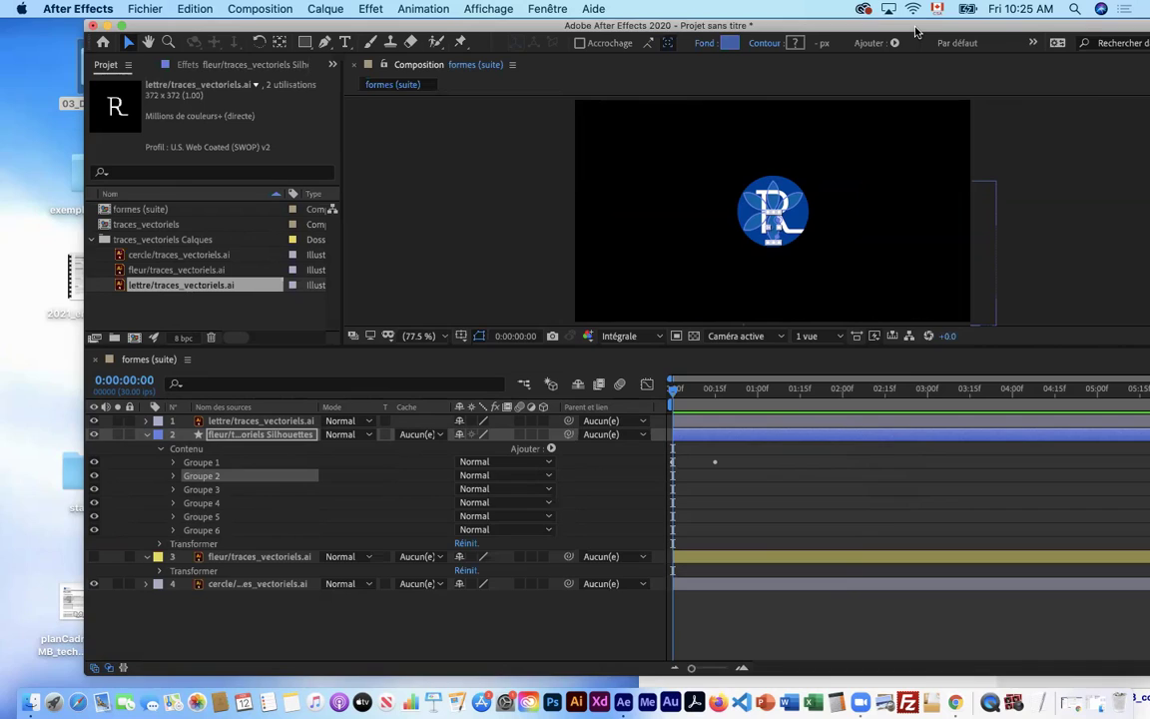
drag(916, 33, 827, 27)
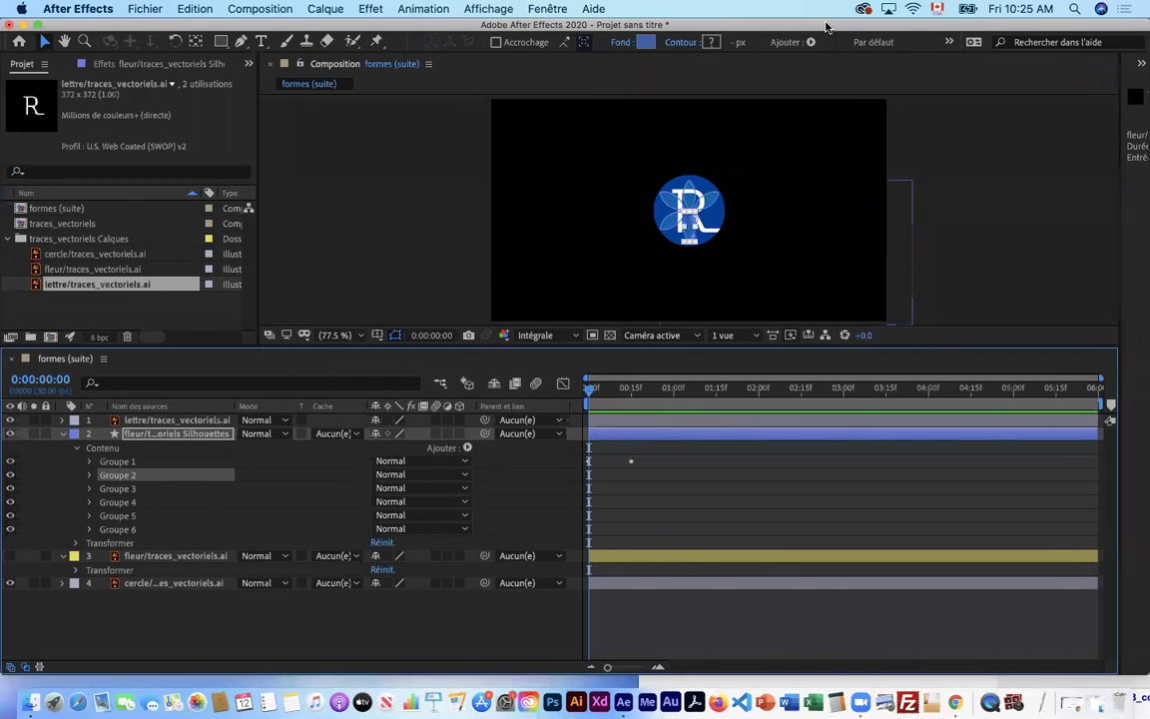
click(90, 476)
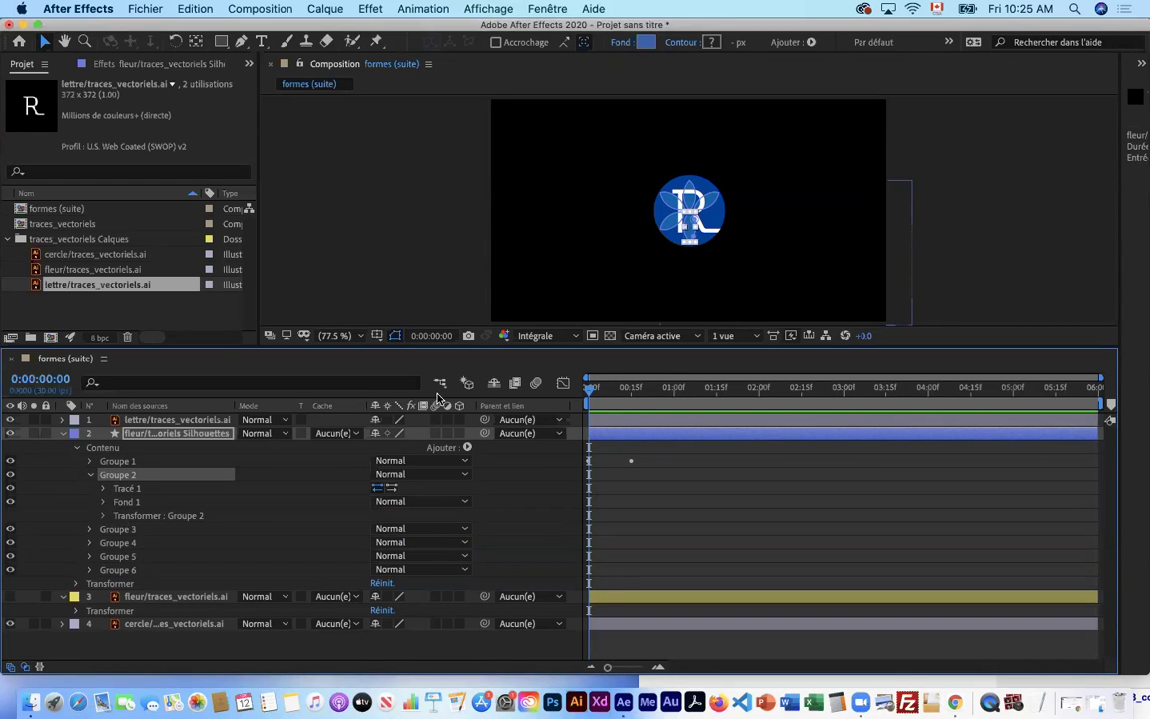
- Start keyframing Groupe 2's Position and its Fond 1 Couleur at 0:00:00:15
click(66, 377)
text(15)
key(Return)
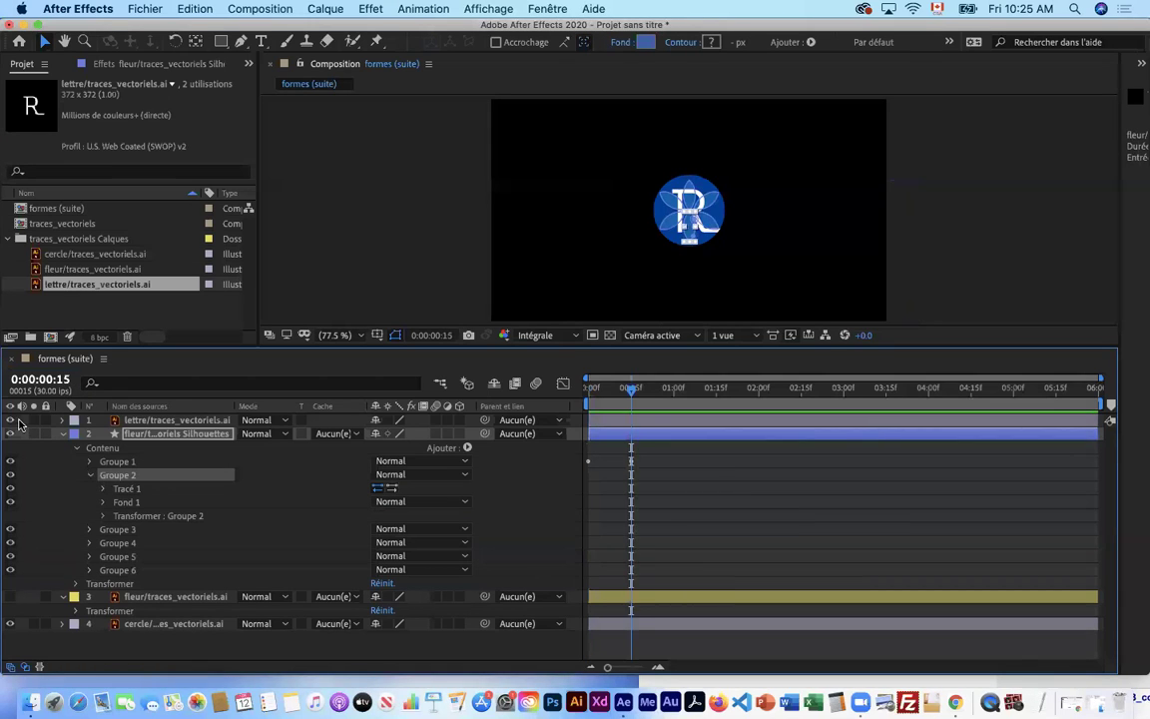
click(103, 516)
click(129, 543)
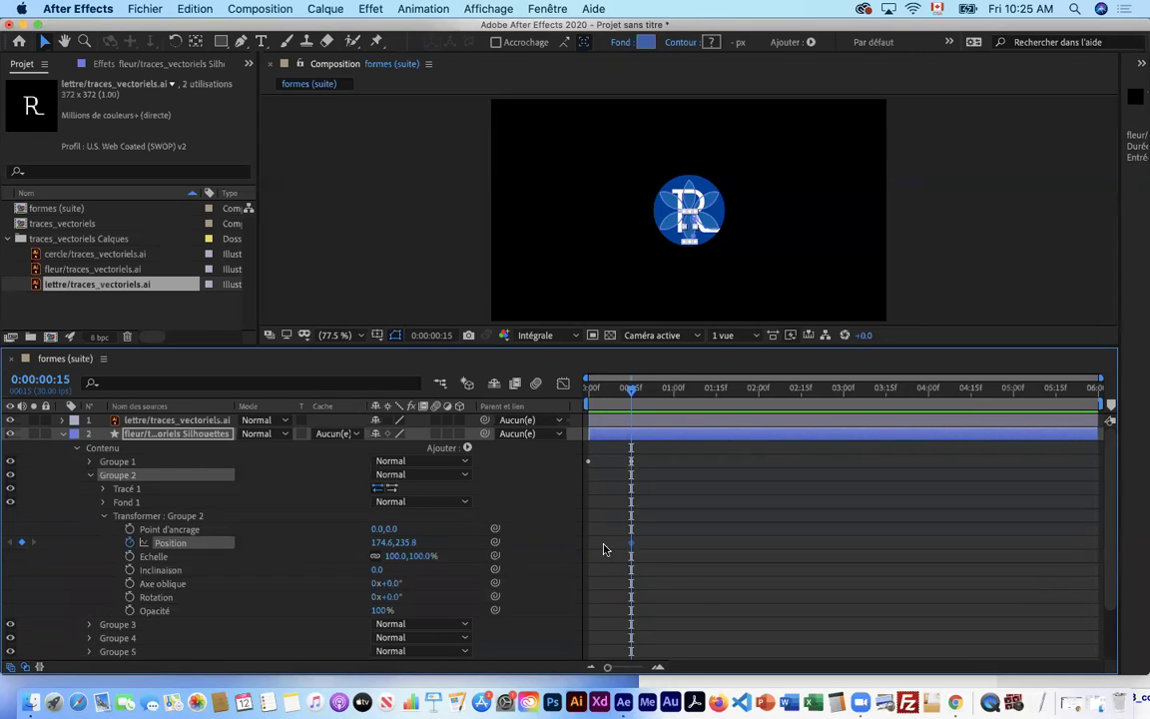
click(102, 504)
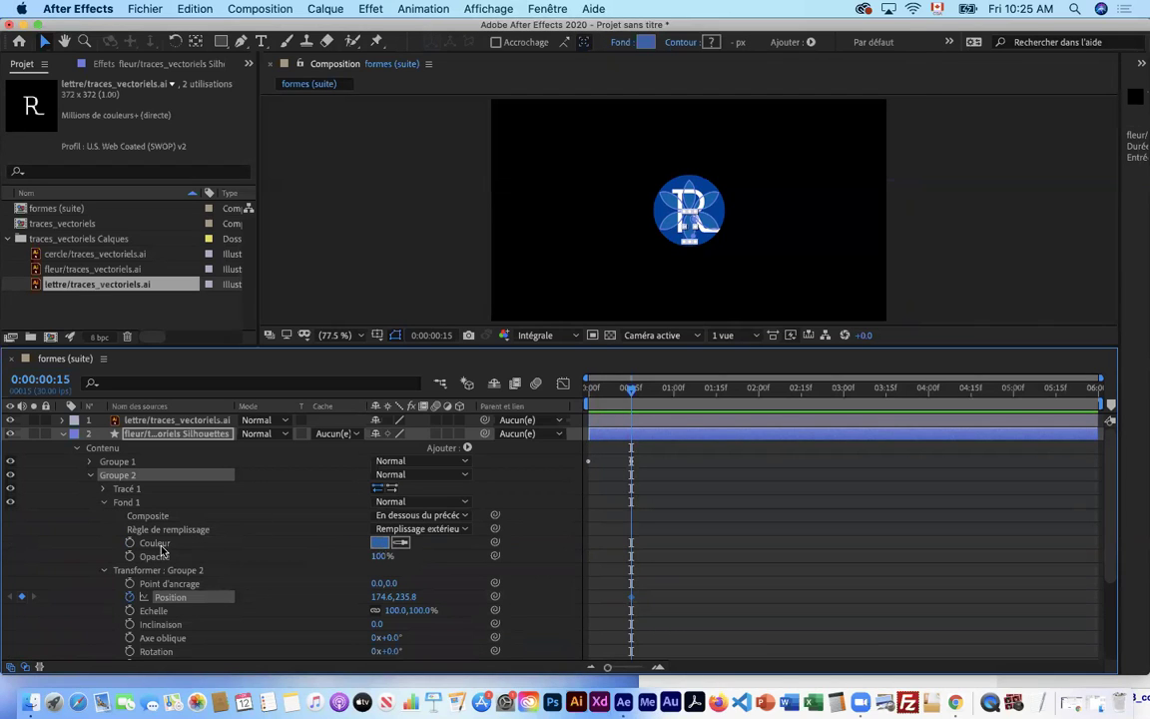
click(130, 543)
- At 0:00:00:00, move Groupe 2's petal below the frame by setting its Position to 174.6, 595.8
drag(629, 394, 589, 391)
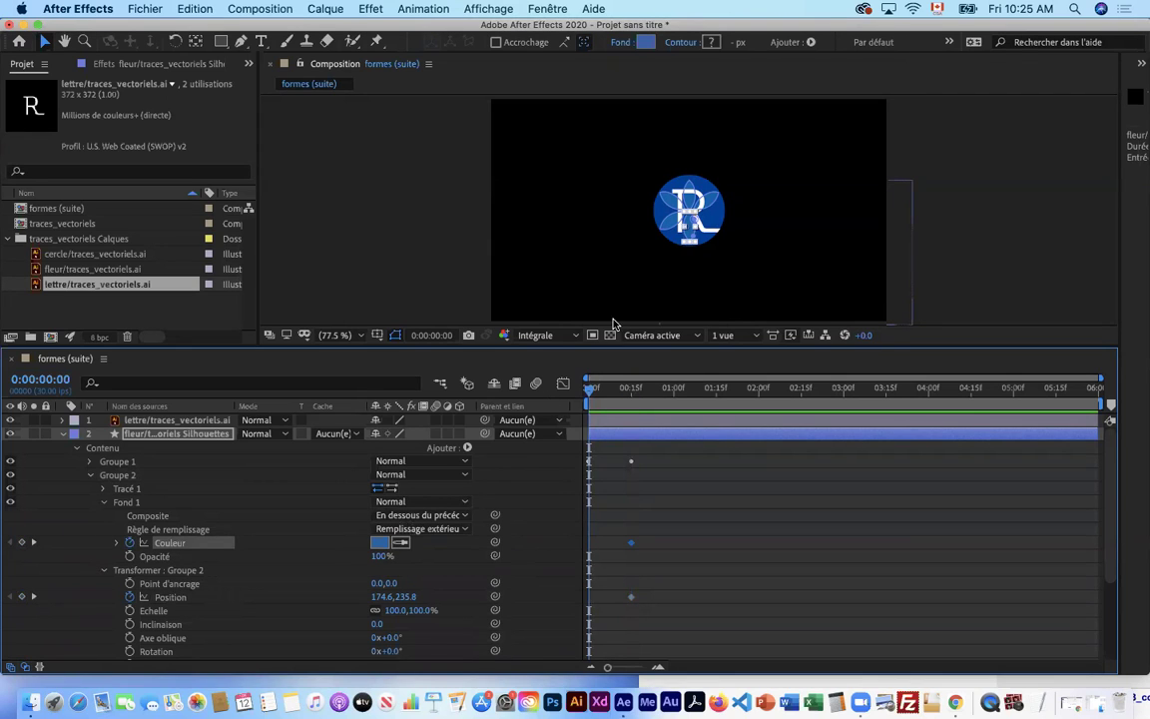
drag(404, 596, 689, 590)
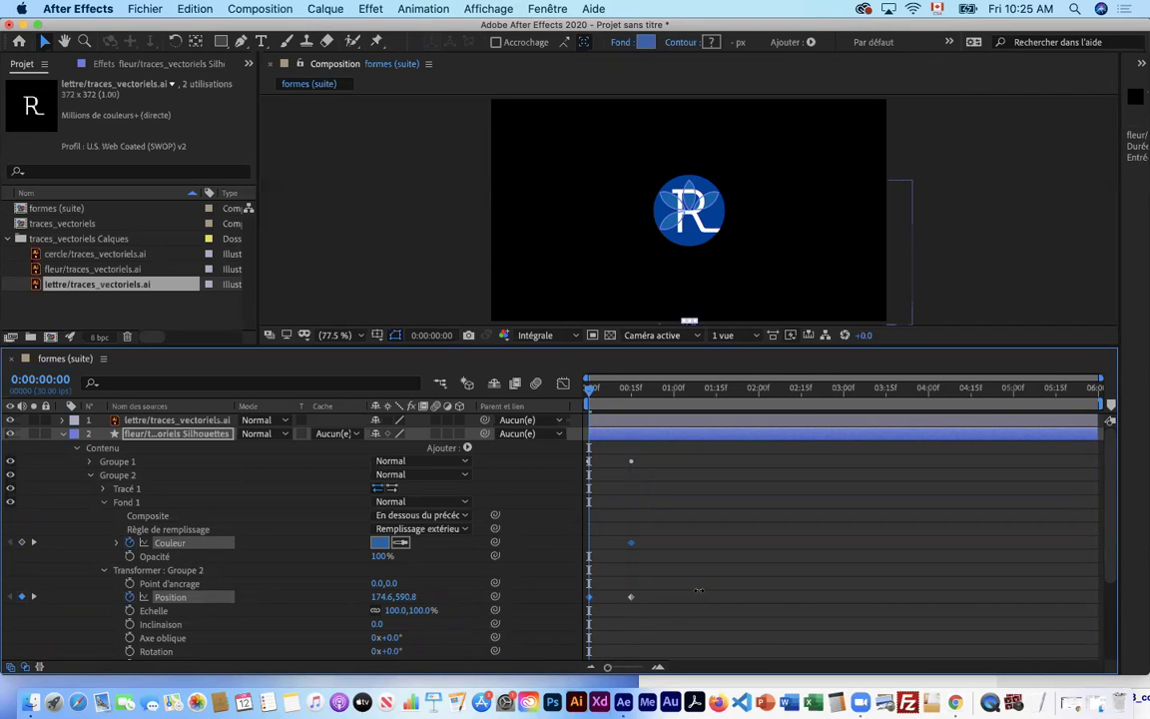
drag(699, 590, 702, 589)
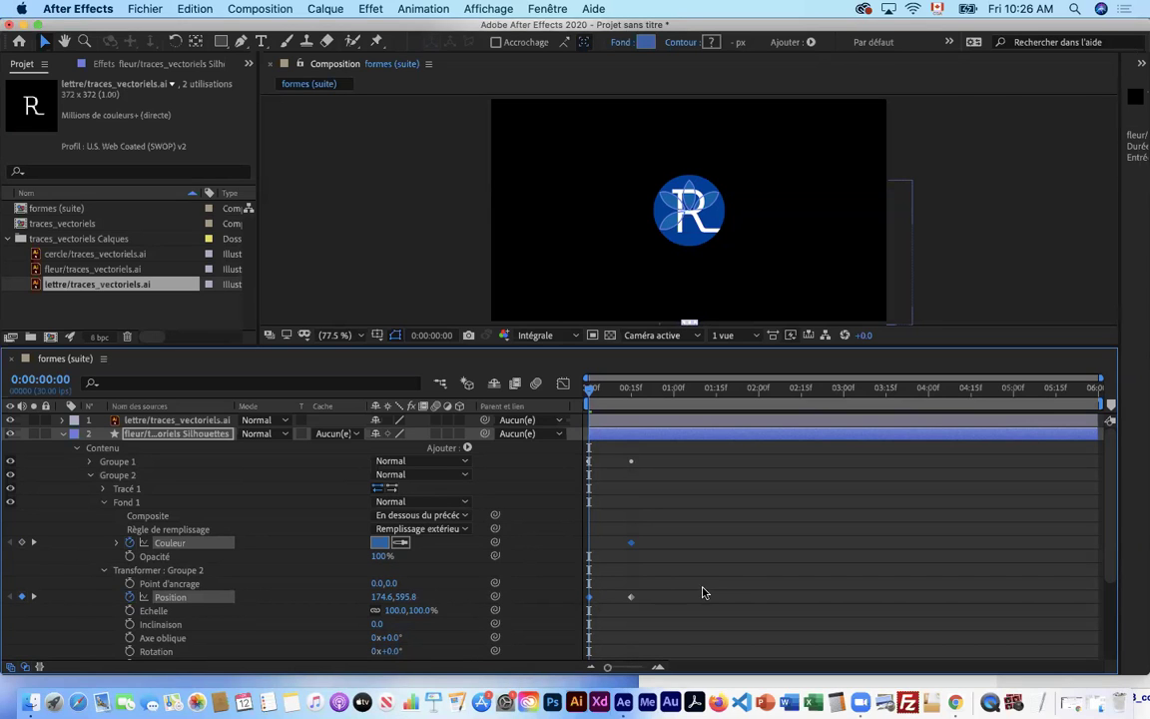
- Set Groupe 2's Fond 1 Couleur to yellow DFFF00 at 0:00:00:00
click(380, 544)
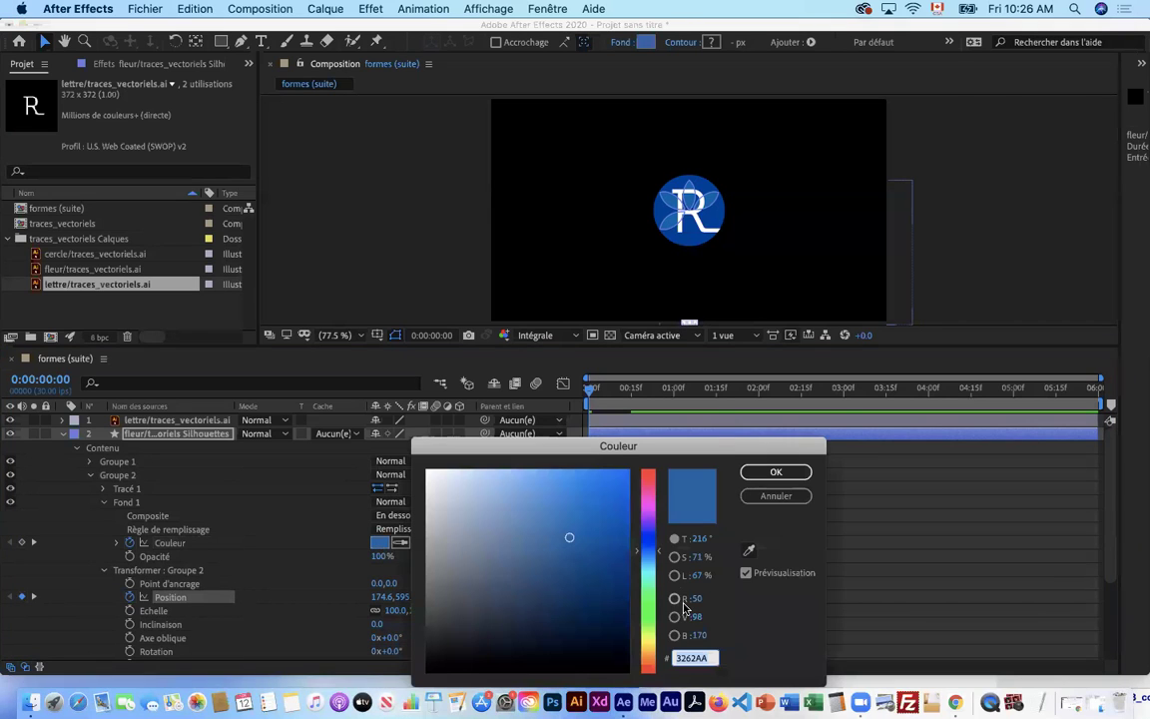
click(648, 633)
click(586, 486)
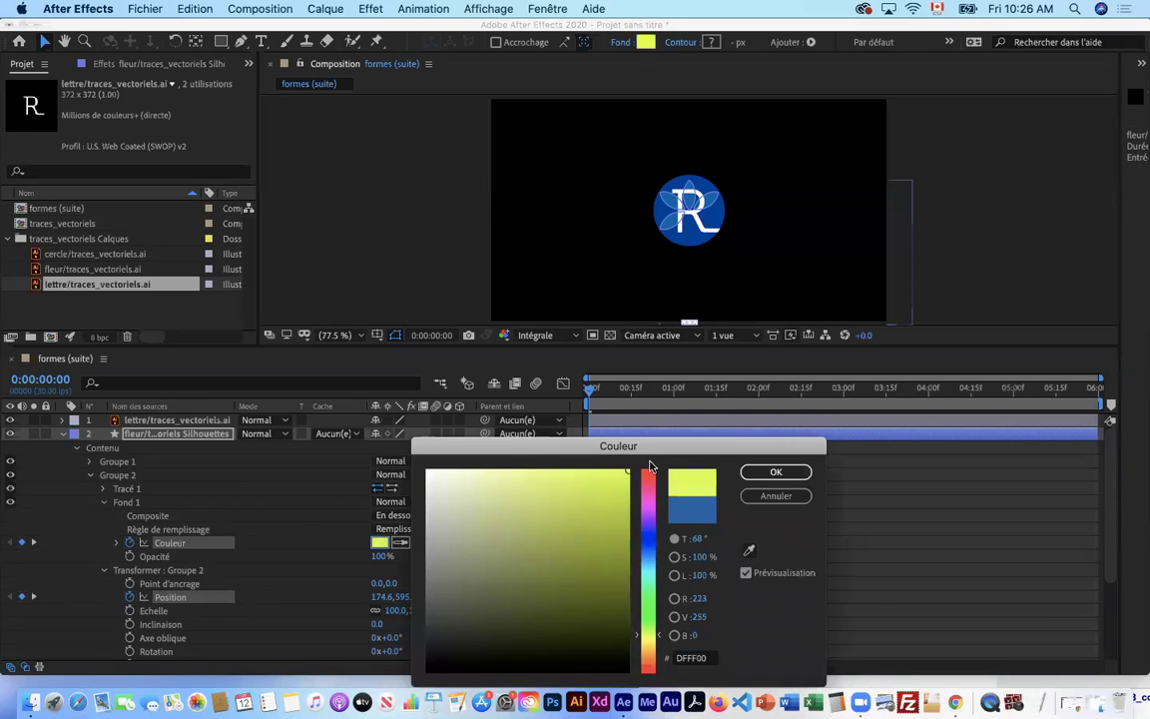
click(764, 472)
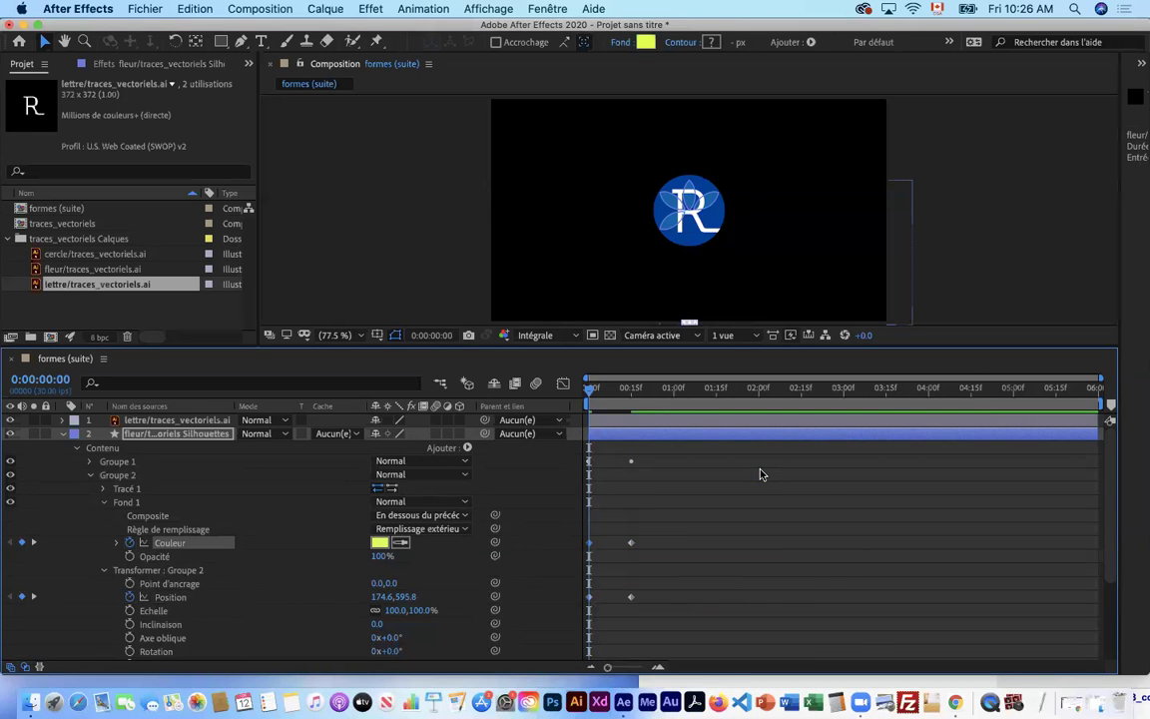
scroll(250, 578, down, 2)
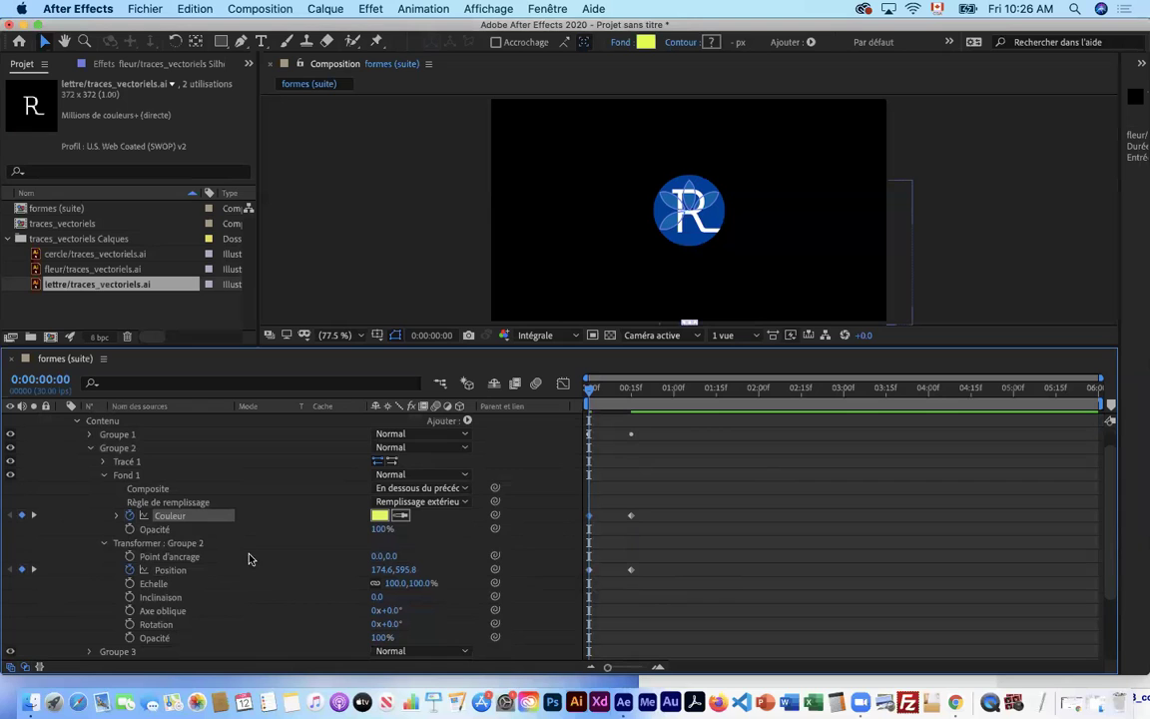
- Collapse Groupe 2 of the fleur shape layer and expand Groupe 3 down to its Transformer properties
click(90, 450)
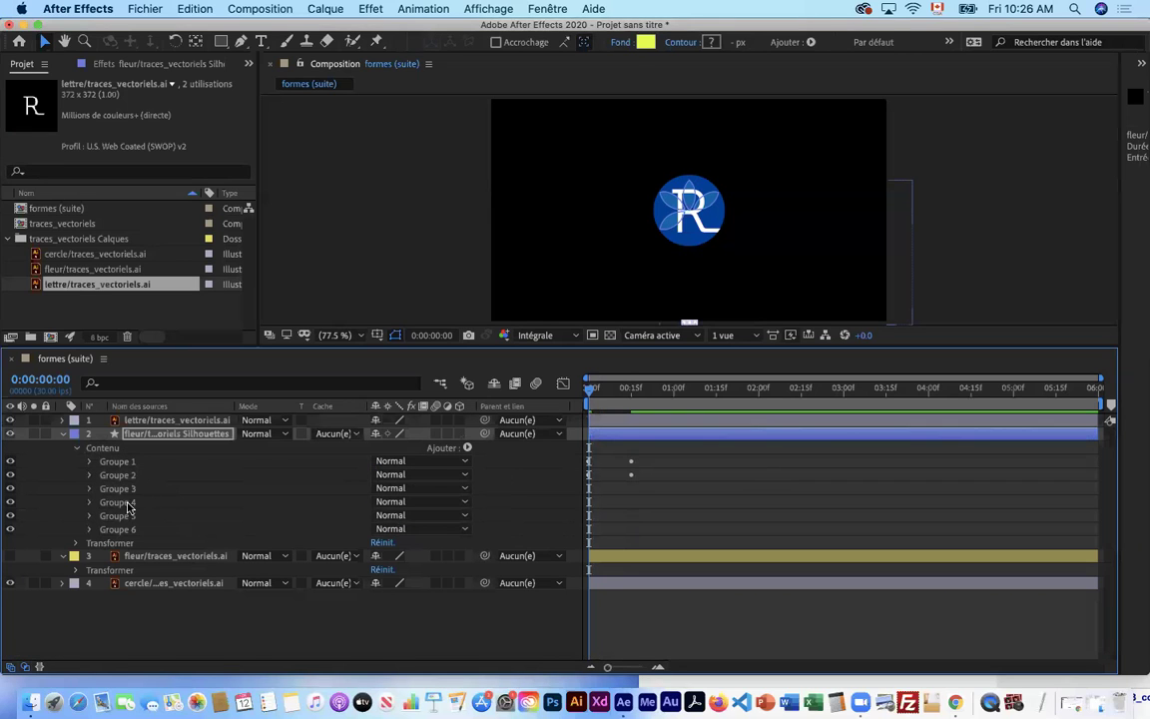
click(137, 490)
click(90, 489)
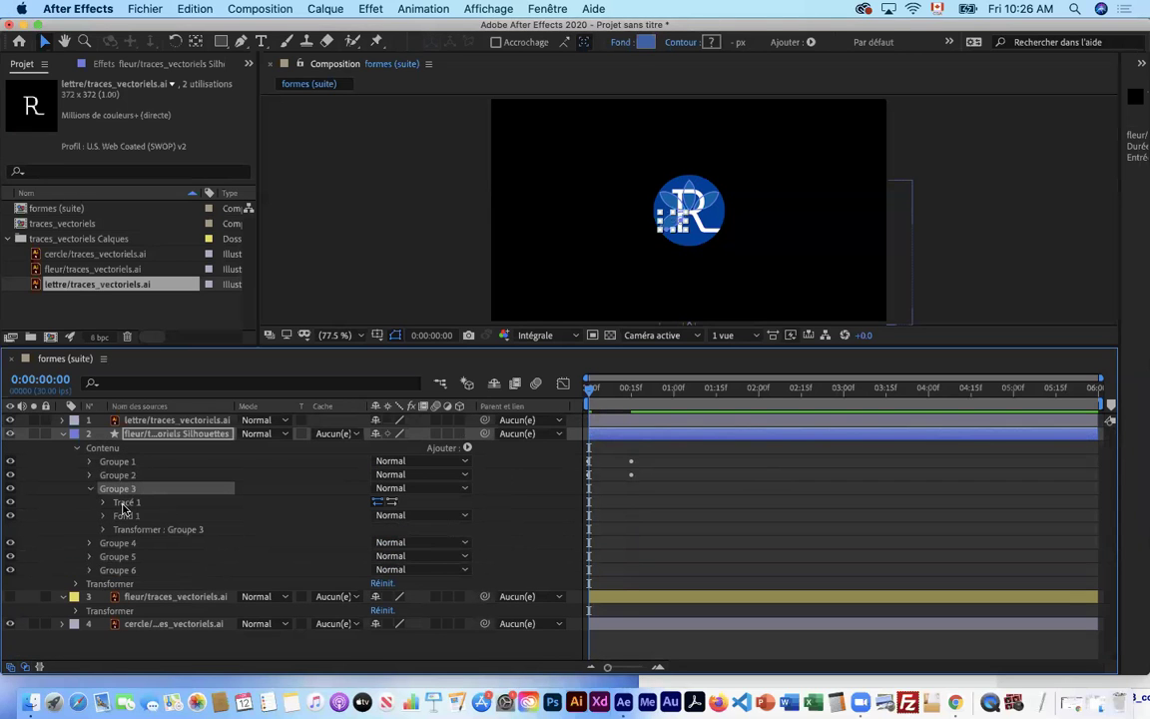
click(104, 504)
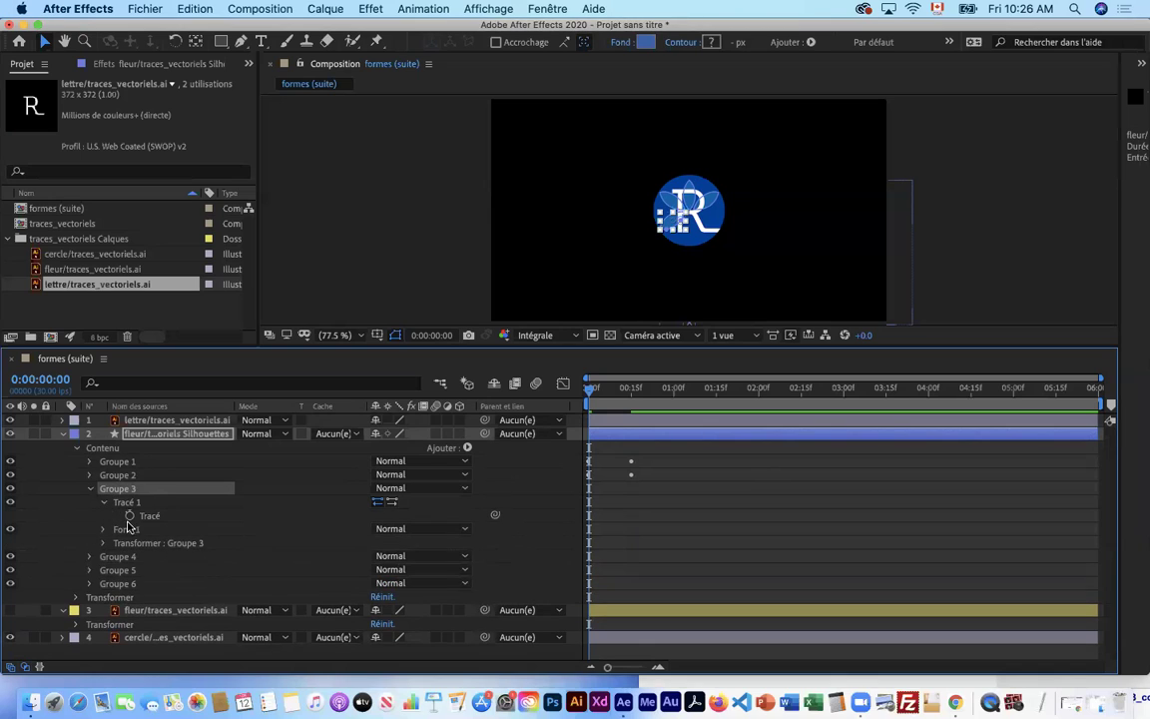
click(103, 502)
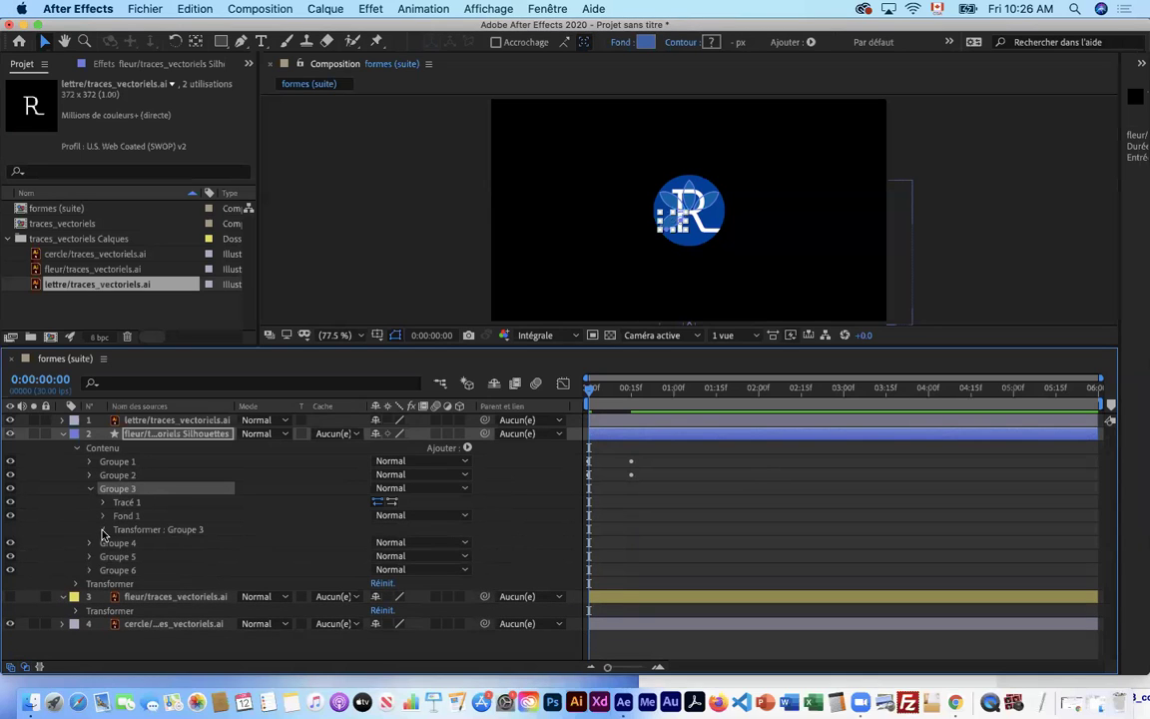
click(103, 531)
- Start keyframing Groupe 3's Position and its Fond 1 Couleur at 0:00:00:15
click(56, 381)
text(15)
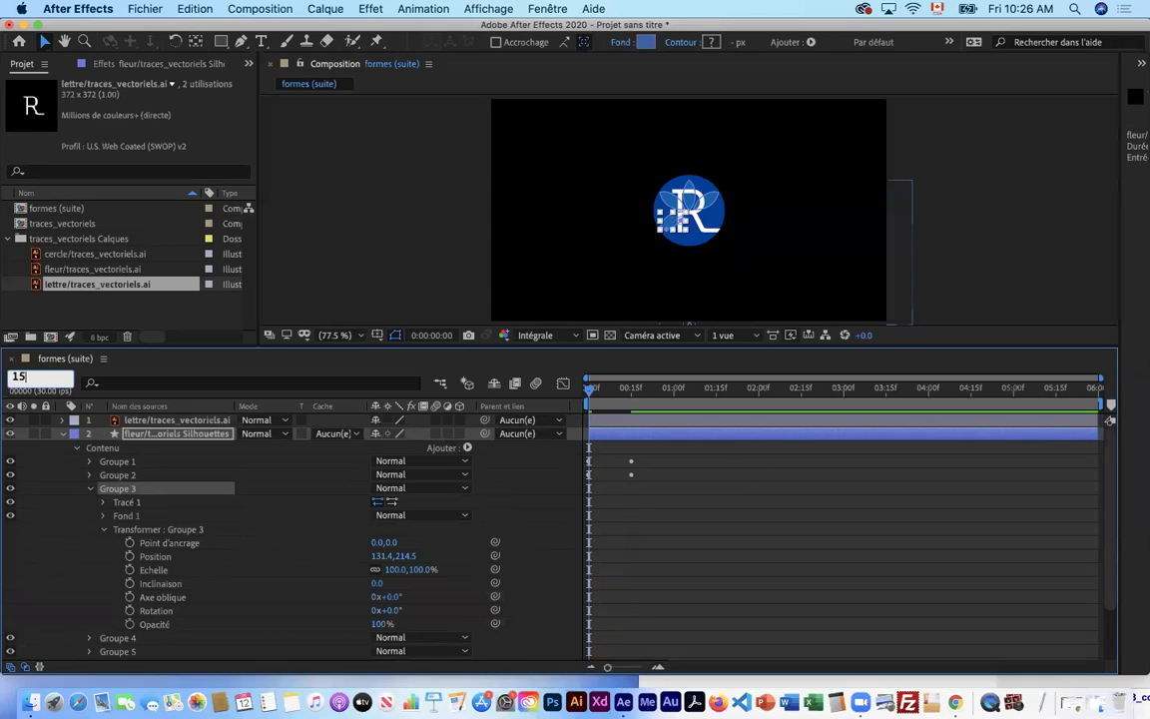
key(Return)
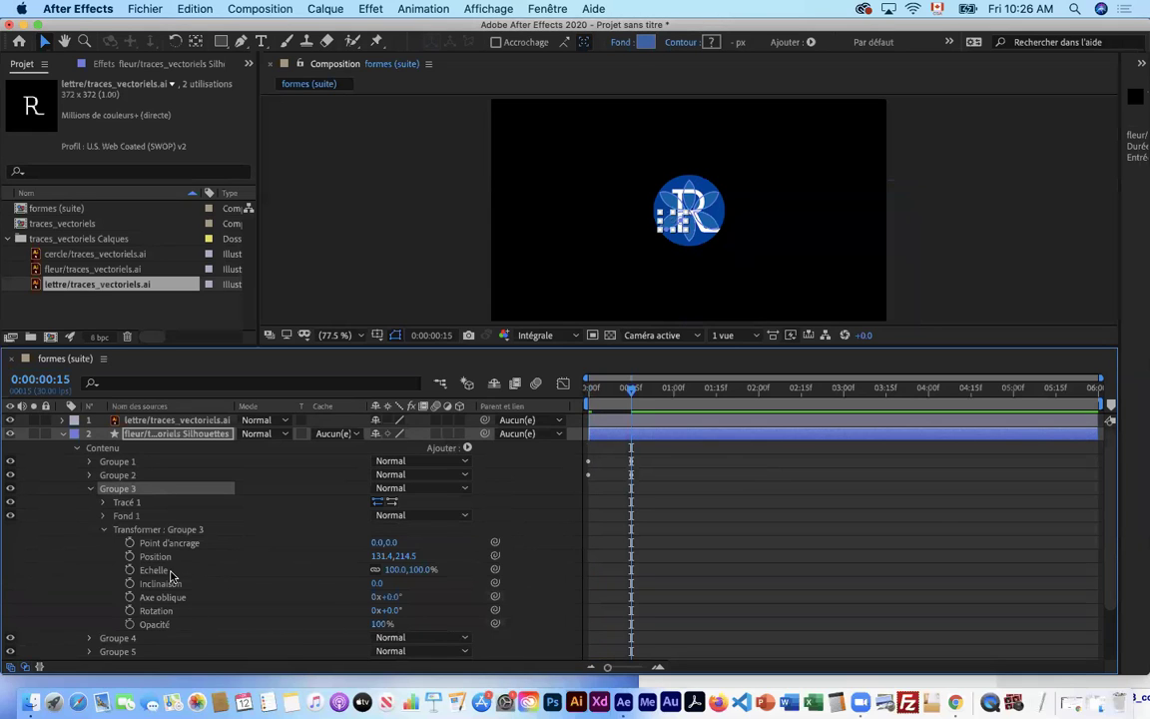
click(129, 557)
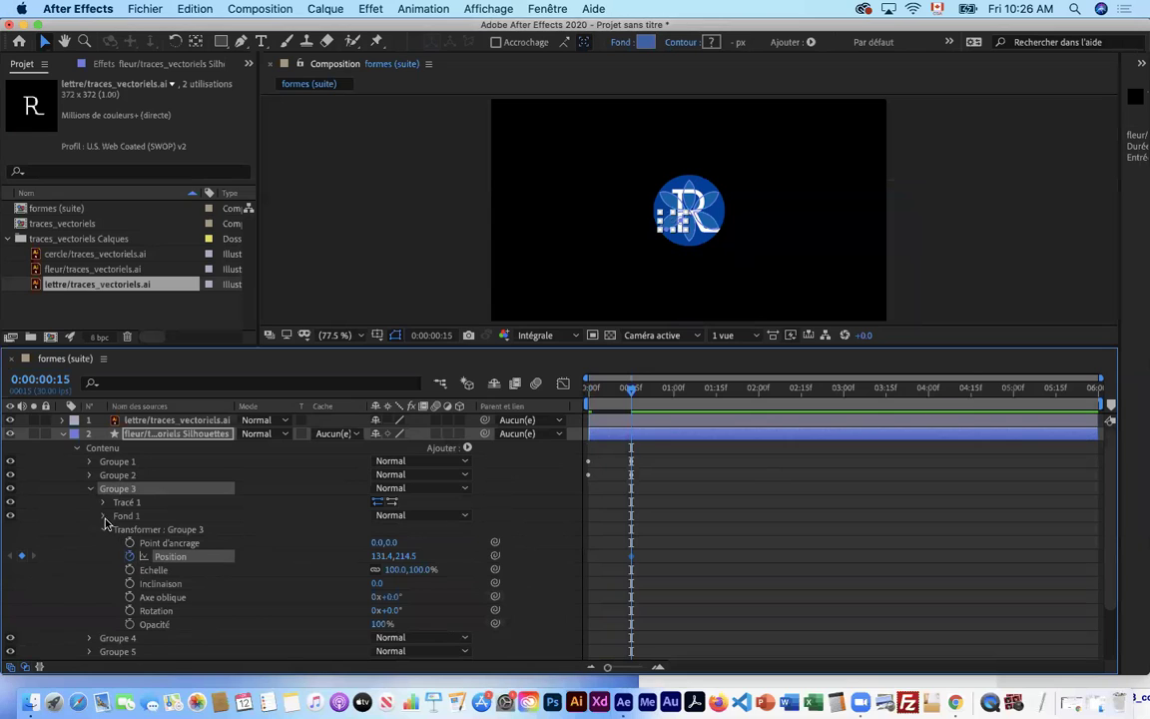
click(104, 516)
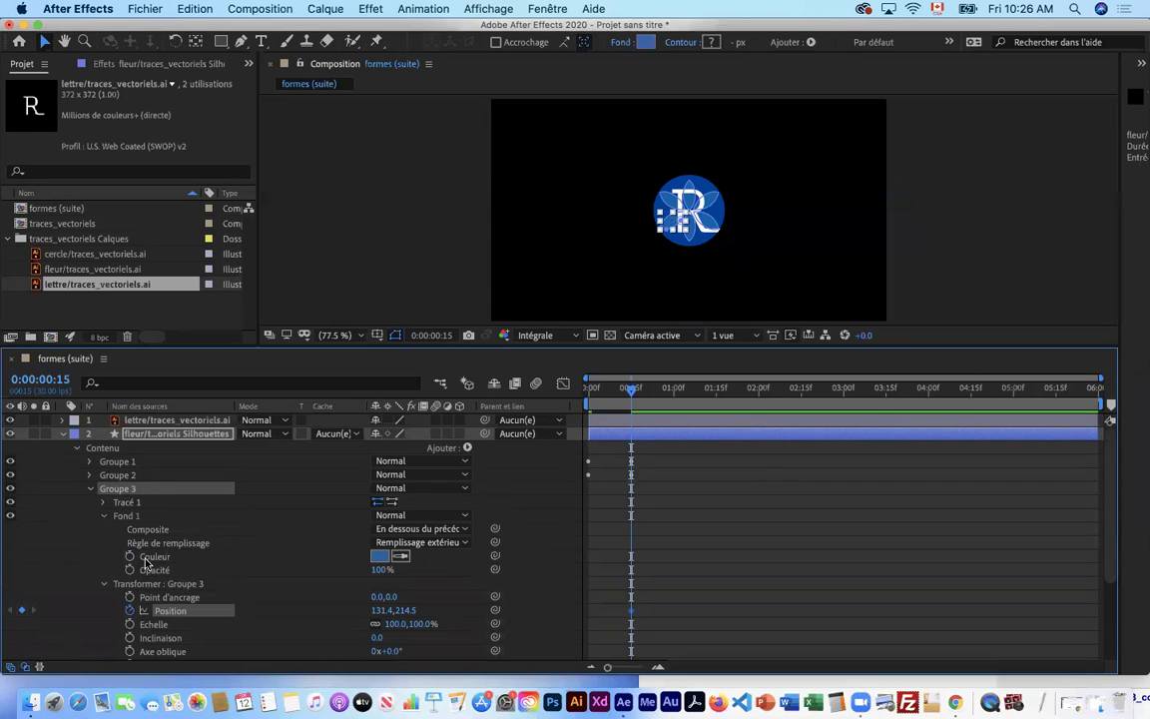
click(130, 557)
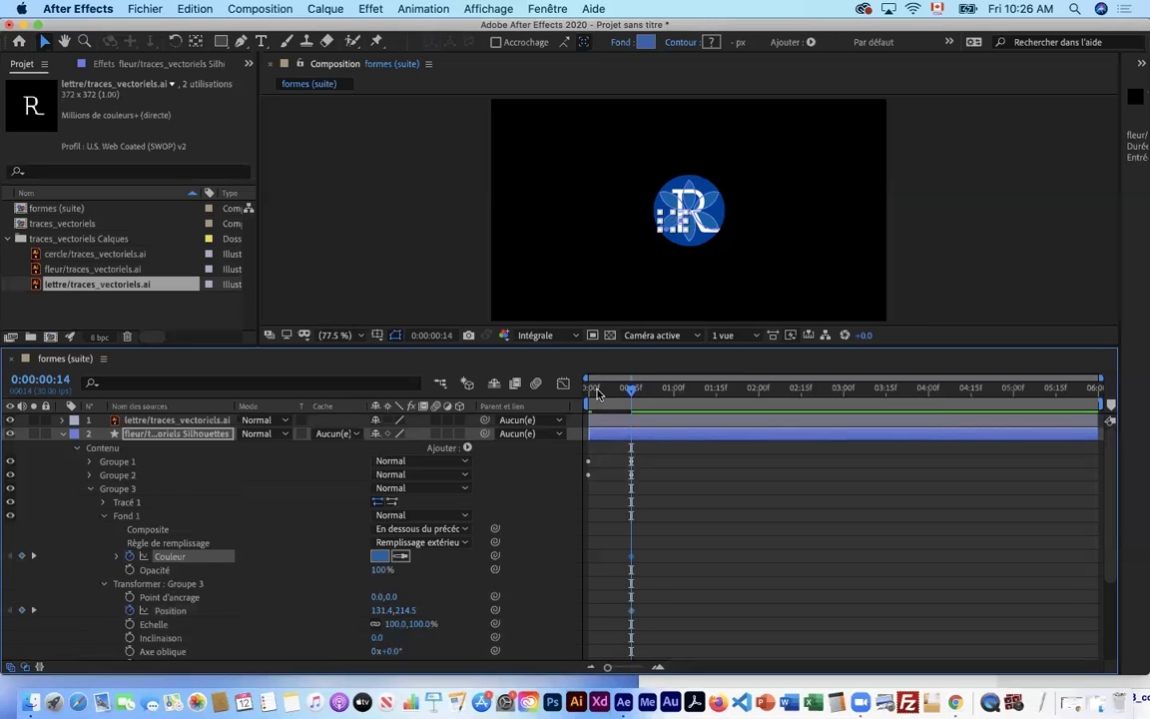
- At 0:00:00:00, move Groupe 3's petal beyond the frame's lower-left corner by setting its Position to -488.6, 572.5
drag(629, 392, 589, 392)
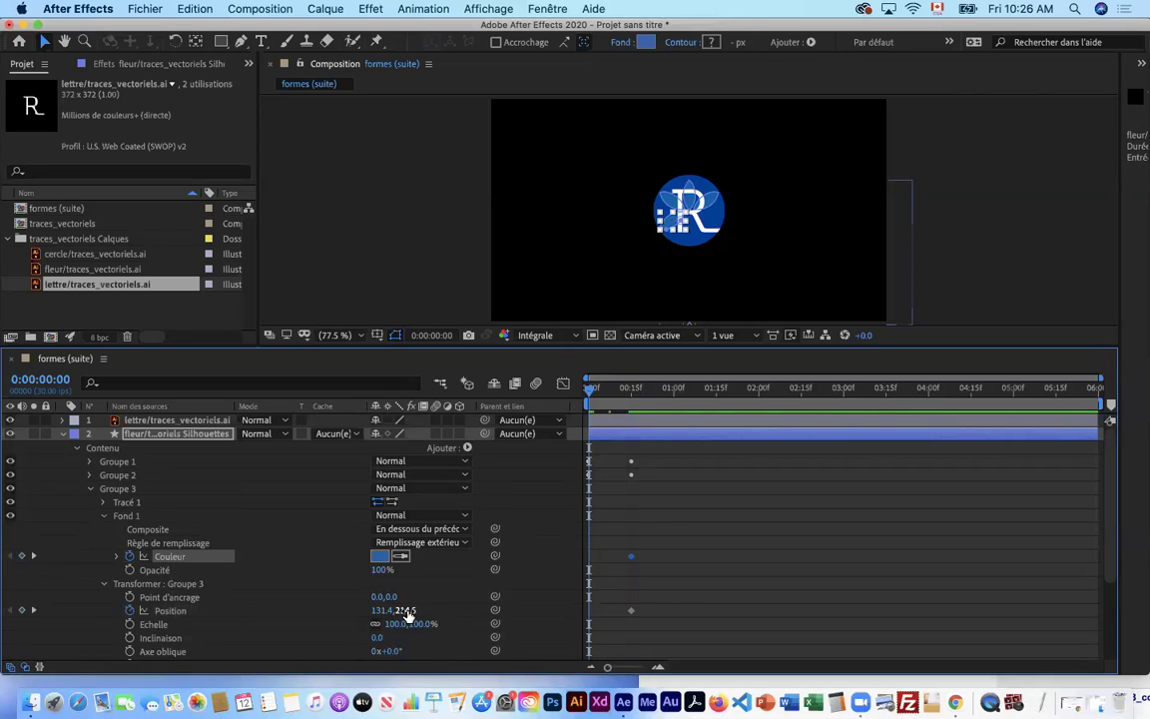
drag(408, 615, 701, 604)
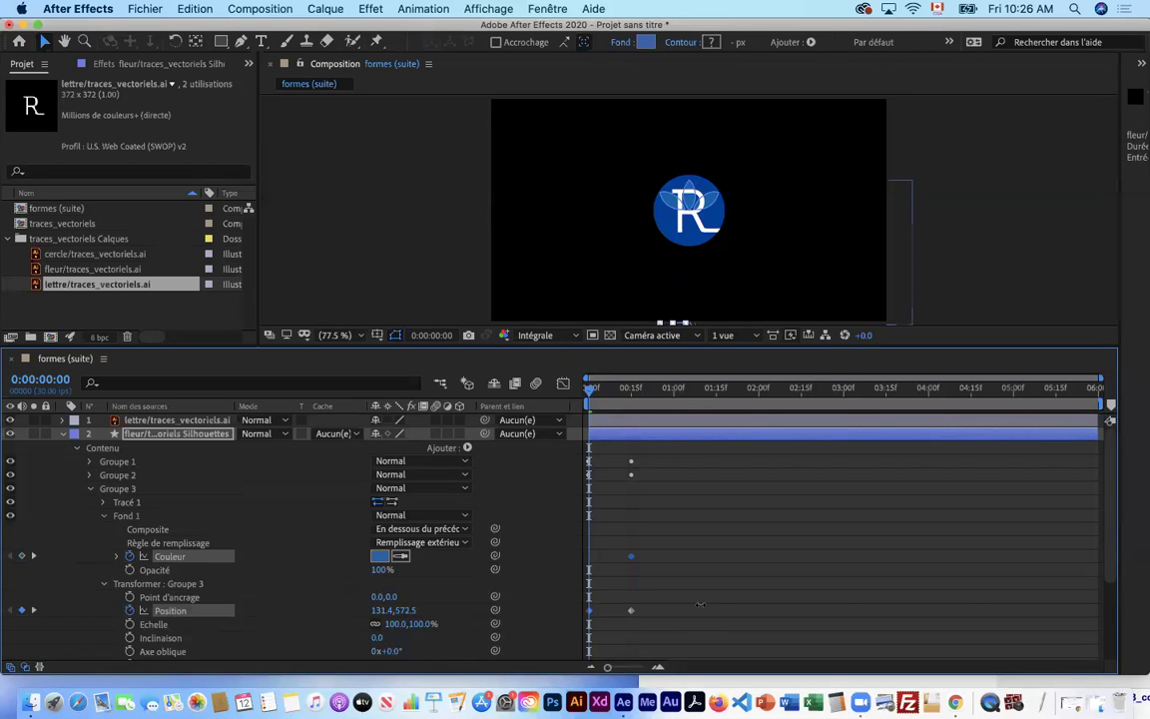
drag(384, 610, 1, 610)
drag(382, 612, 260, 606)
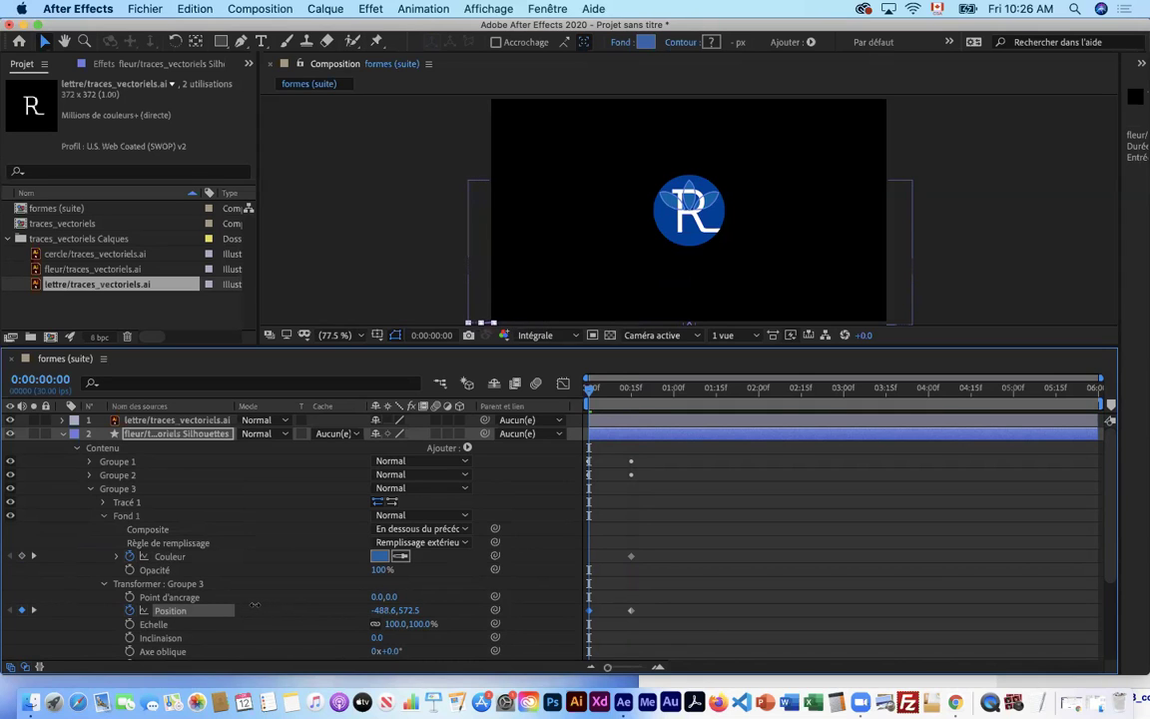
- Set Groupe 3's Fond 1 Couleur to green 28FD4E at 0:00:00:00
click(379, 555)
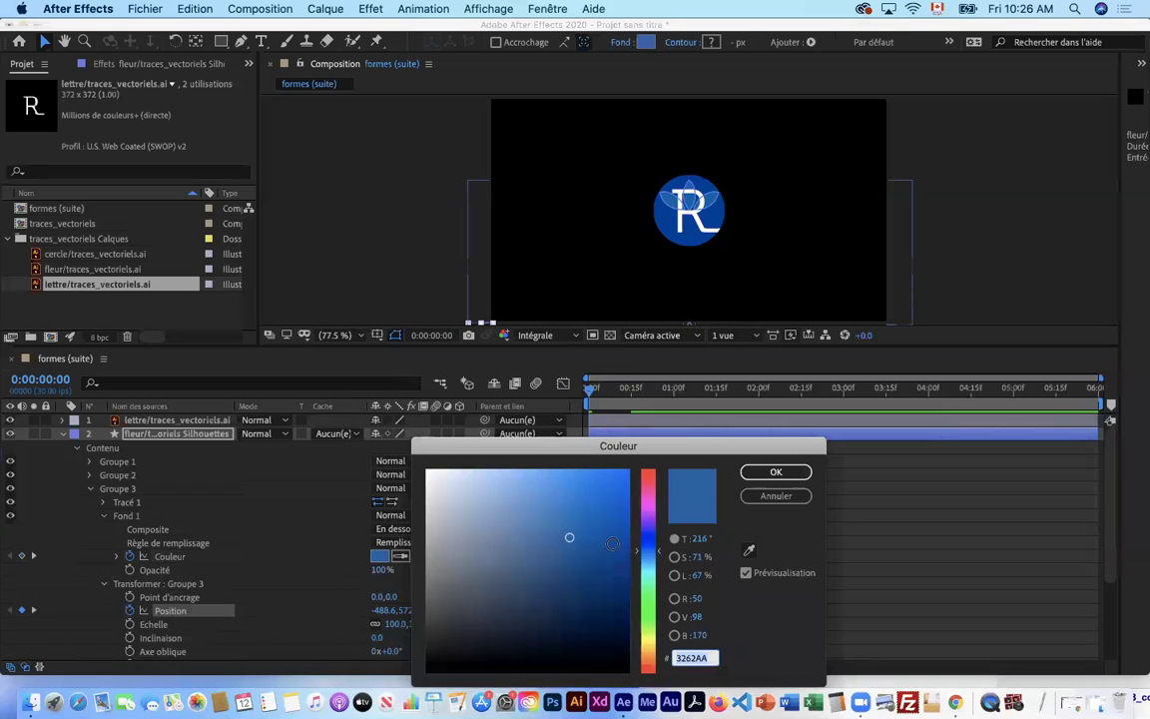
click(648, 497)
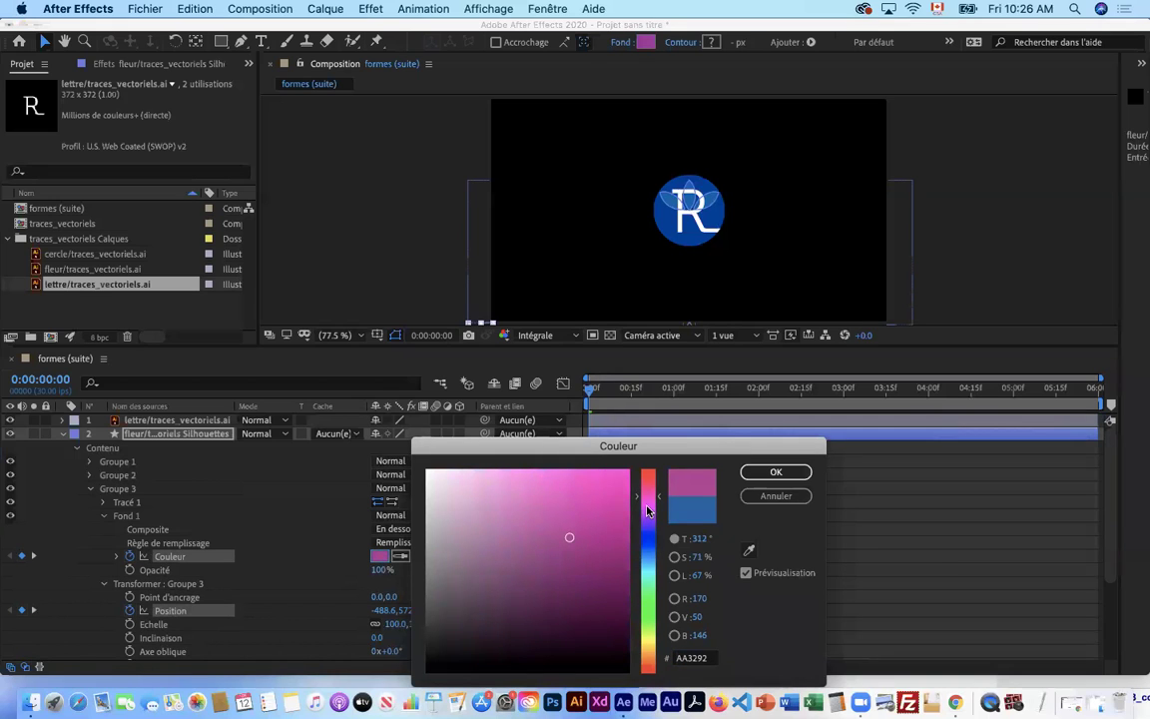
drag(648, 511, 645, 601)
drag(599, 509, 597, 471)
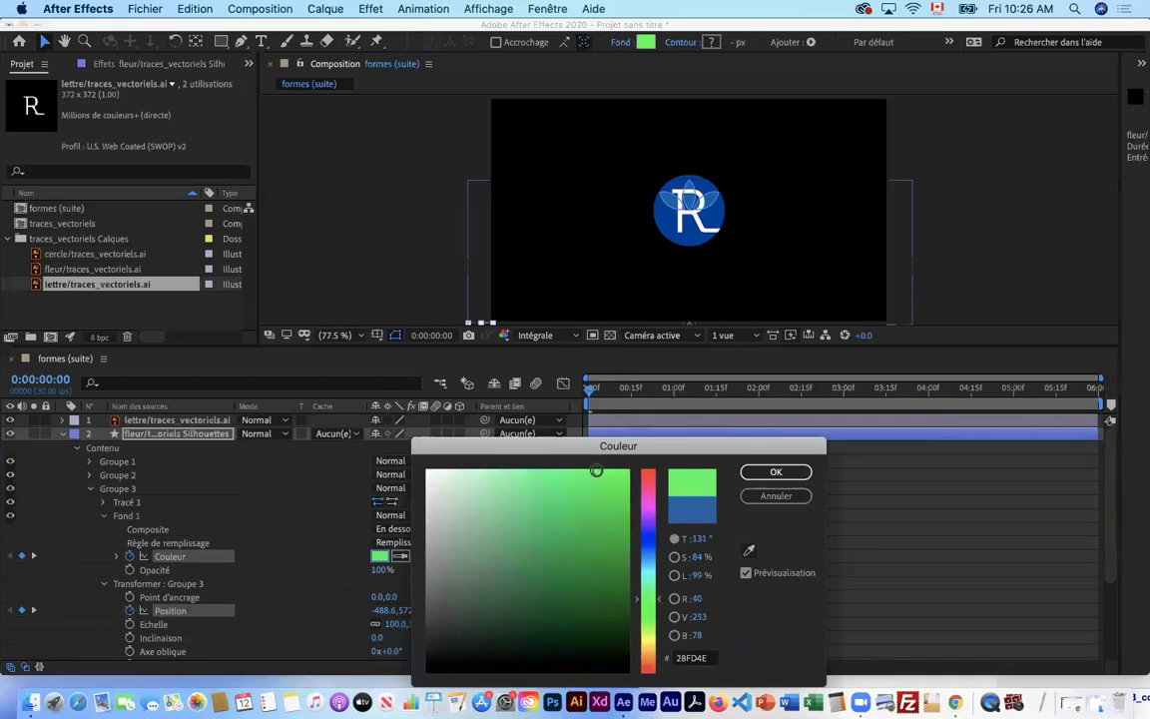
click(789, 473)
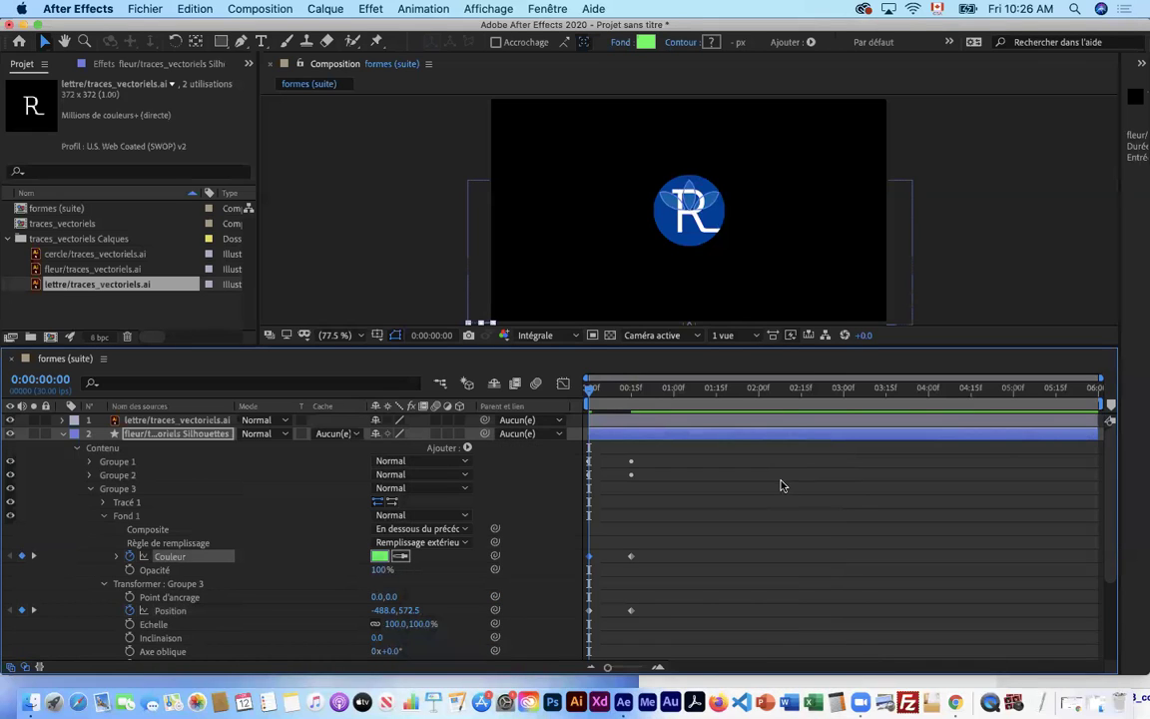
- Collapse Groupe 3 and expand Groupe 4 down to its Transformer properties
scroll(333, 586, down, 1)
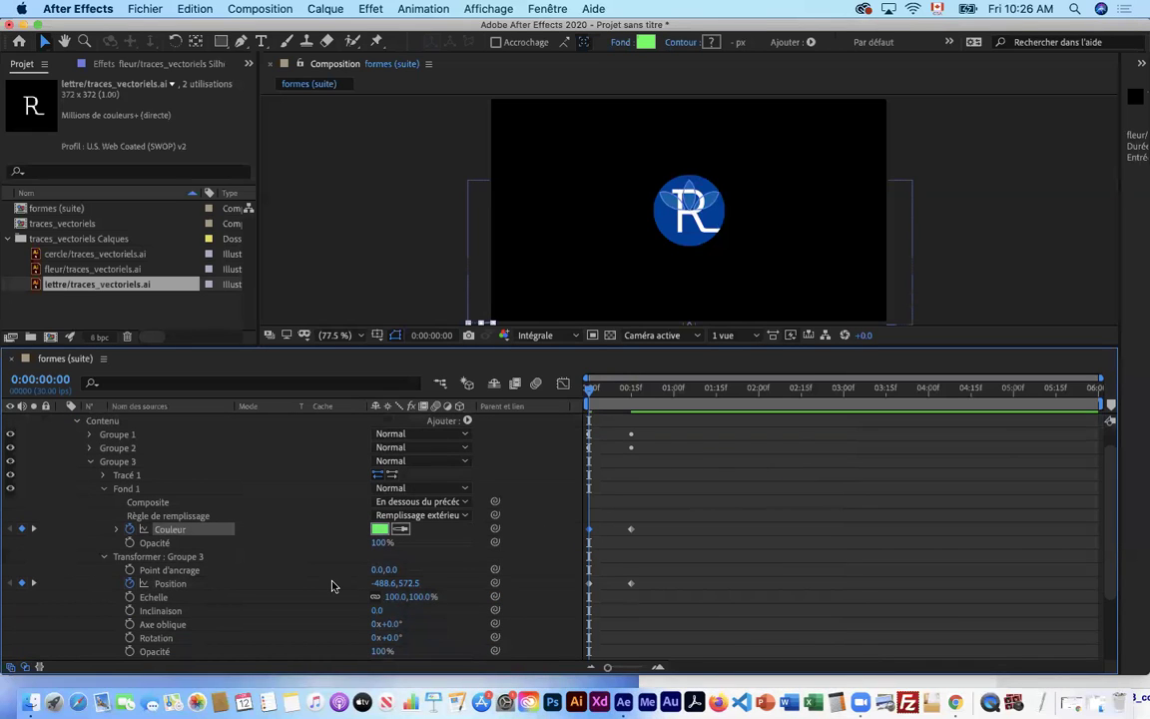
click(105, 489)
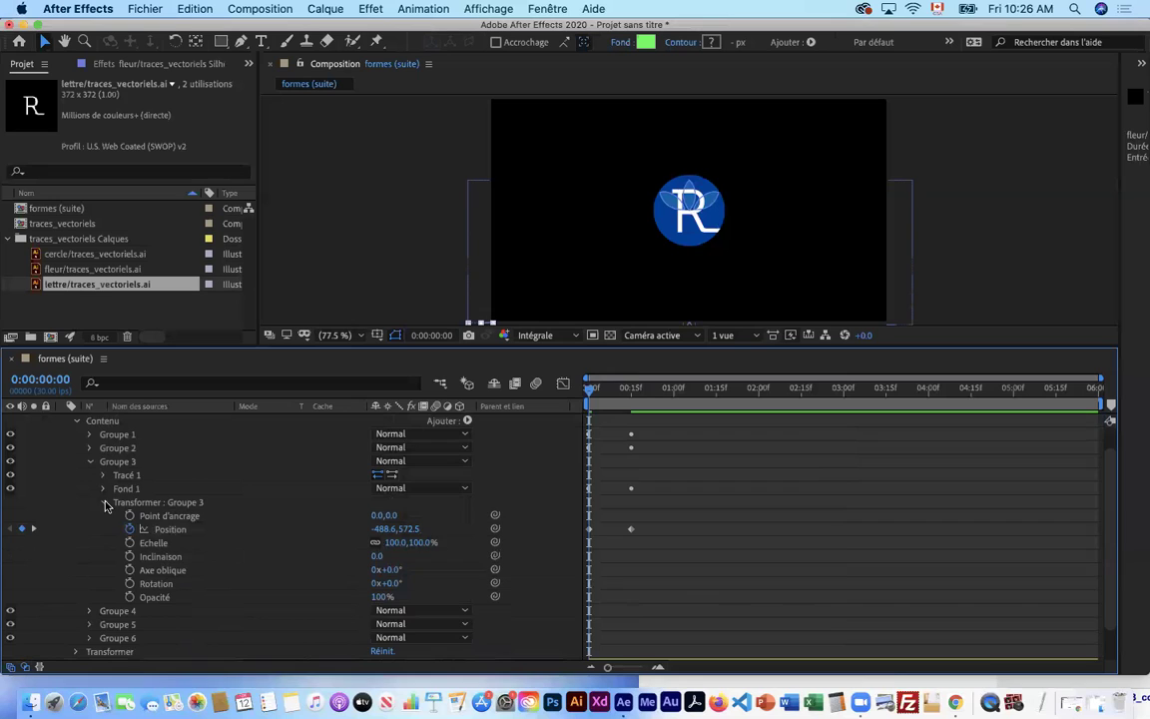
click(103, 504)
click(90, 490)
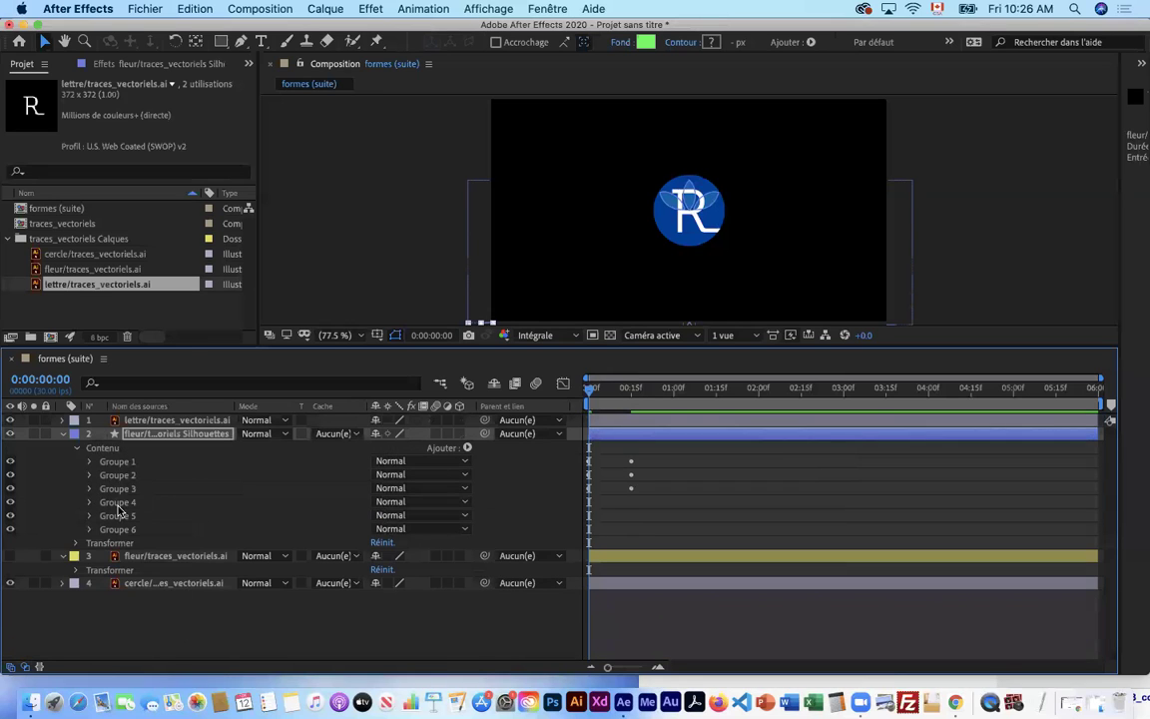
click(93, 506)
click(89, 503)
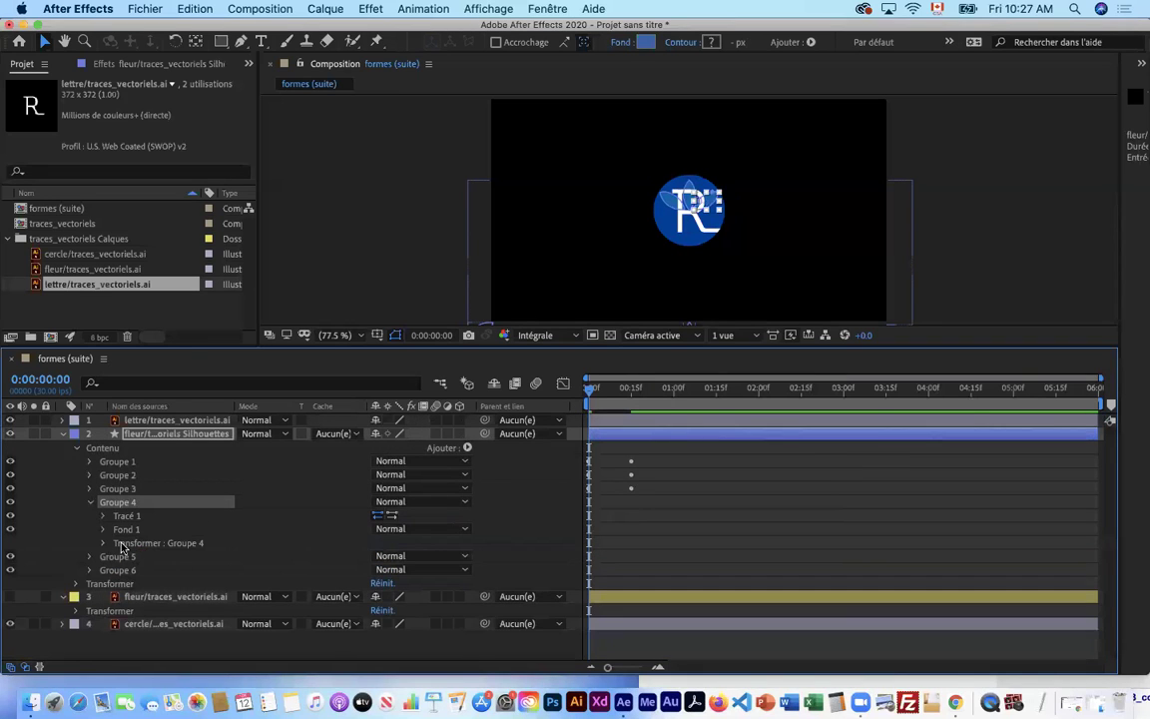
click(103, 543)
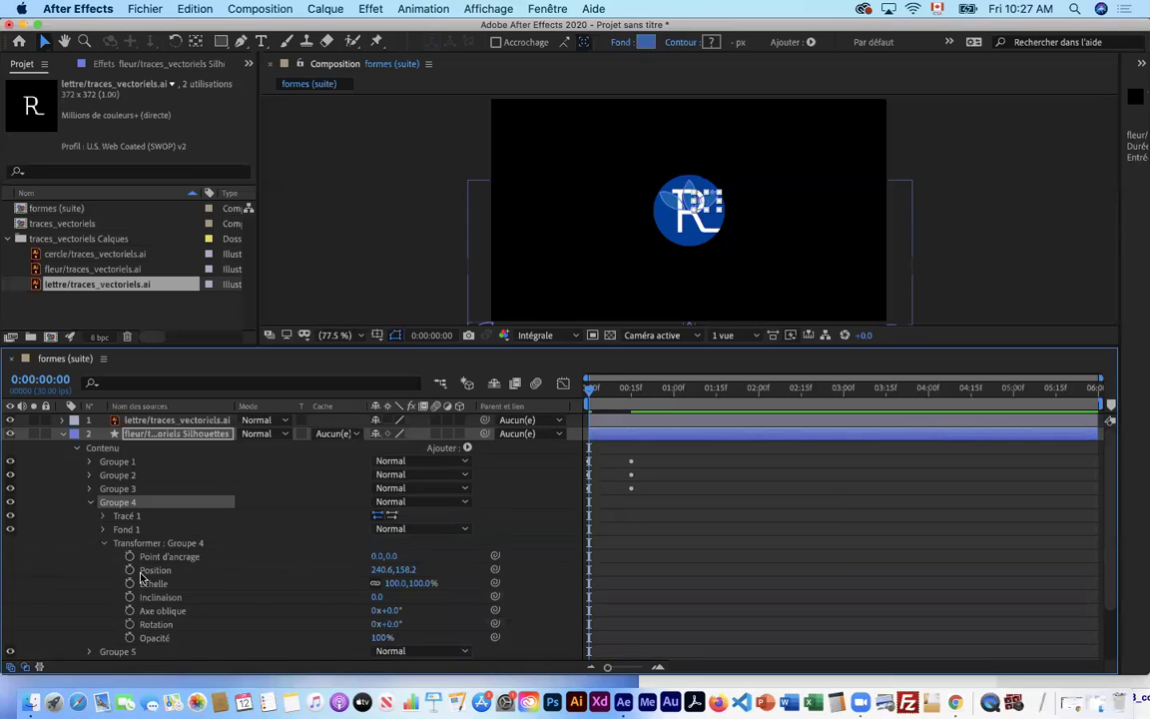
- Start keyframing Groupe 4's Position and its Fond 1 Couleur at 0:00:00:15, undoing the Position keyframe set at 0:00:00:00
click(130, 570)
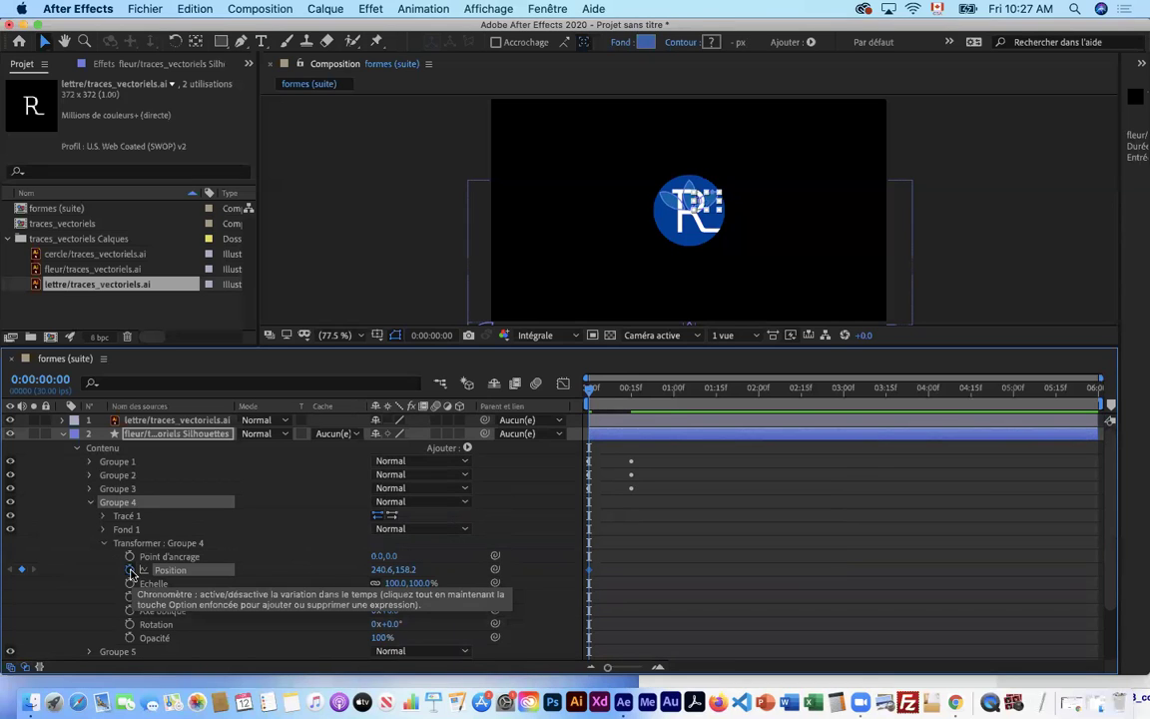
key(super+z)
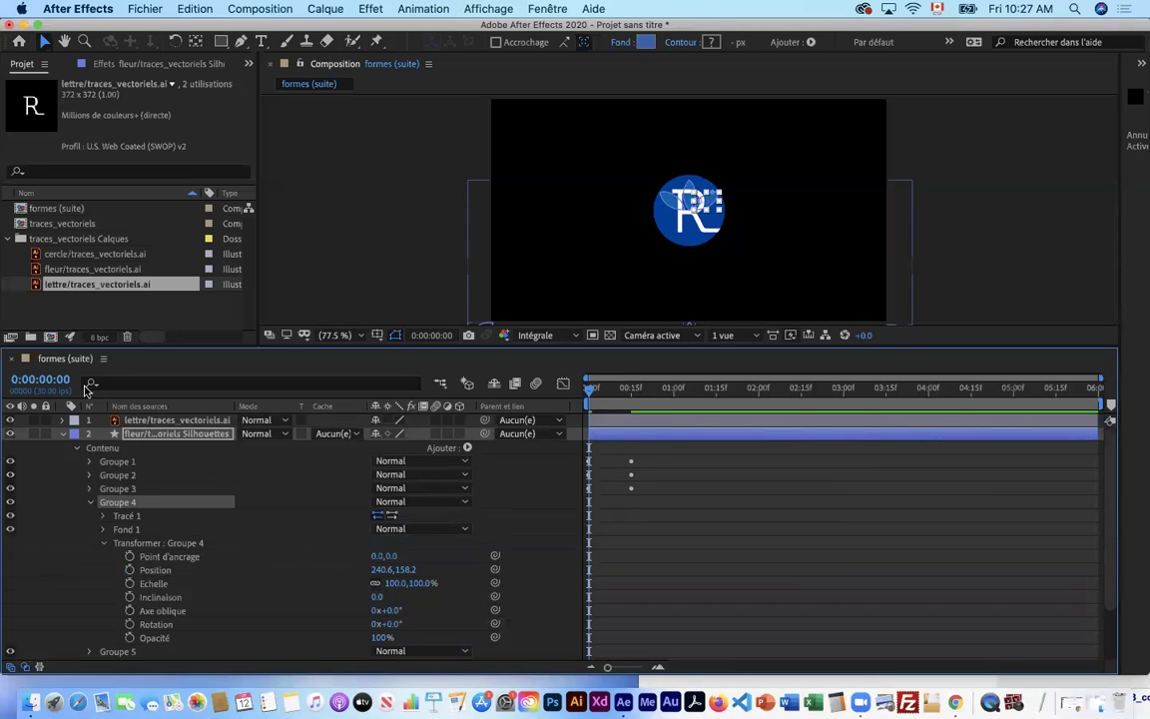
click(68, 380)
text(15)
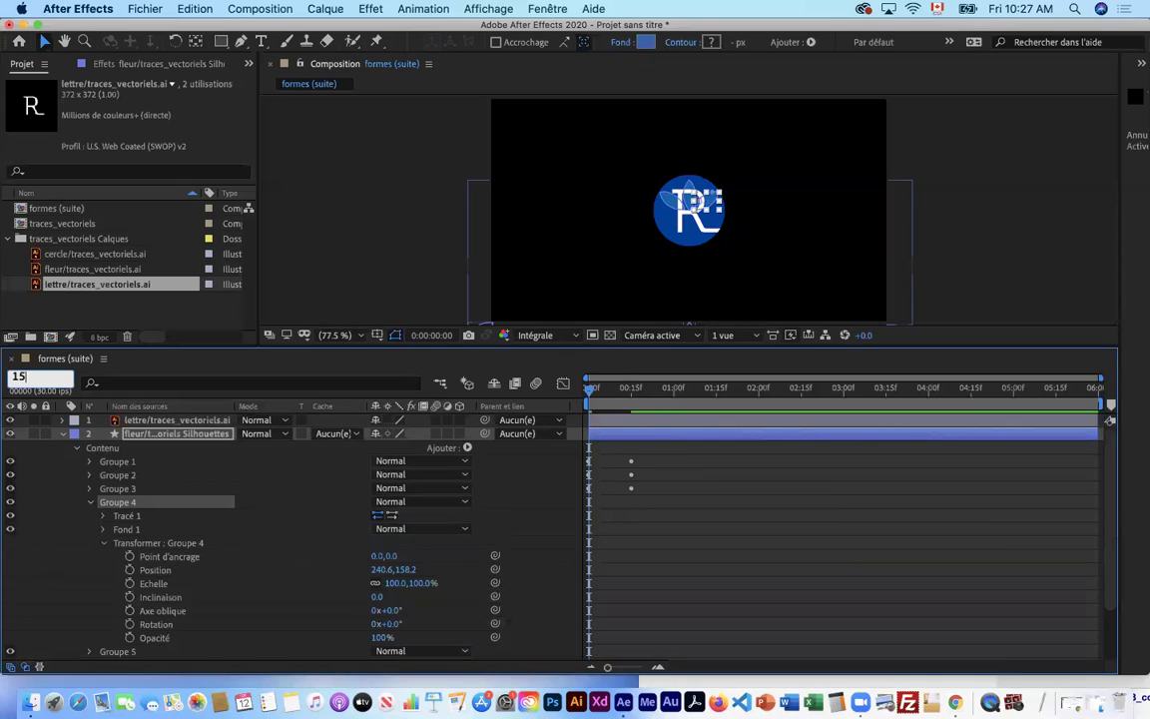
key(Return)
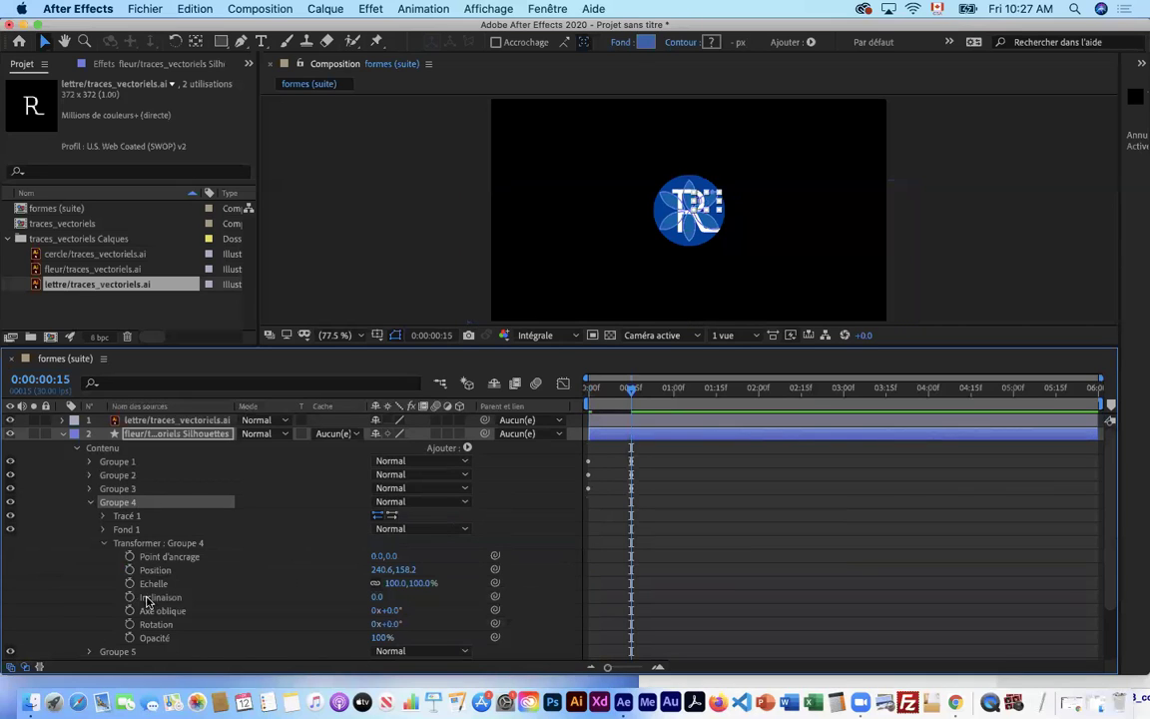
click(129, 570)
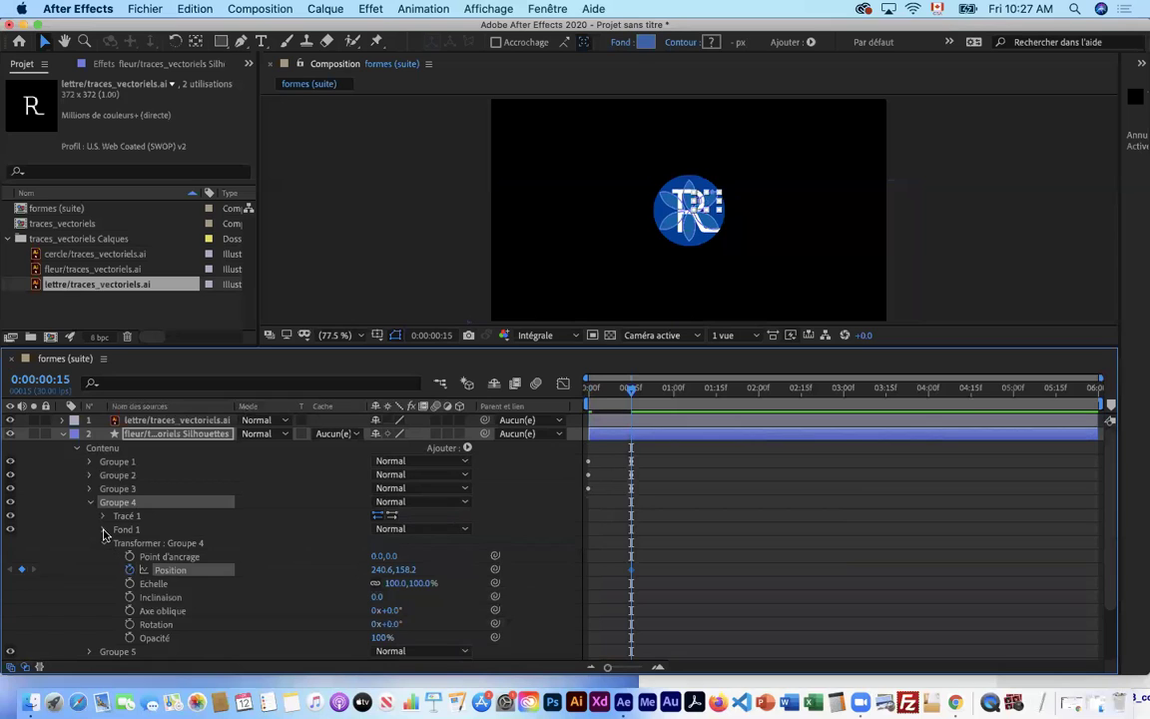
click(103, 530)
click(129, 571)
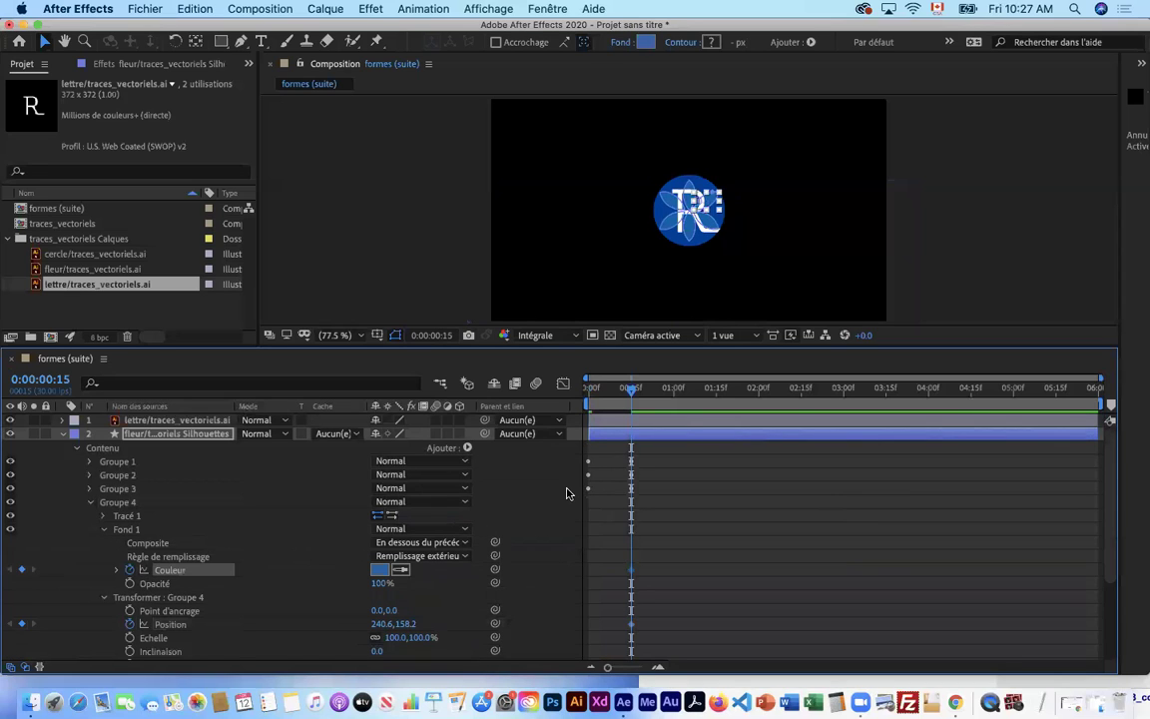
- At 0:00:00:00, move Groupe 4's petal beyond the frame's upper-right corner by setting its Position to 865.6, -197.8
drag(634, 392, 589, 392)
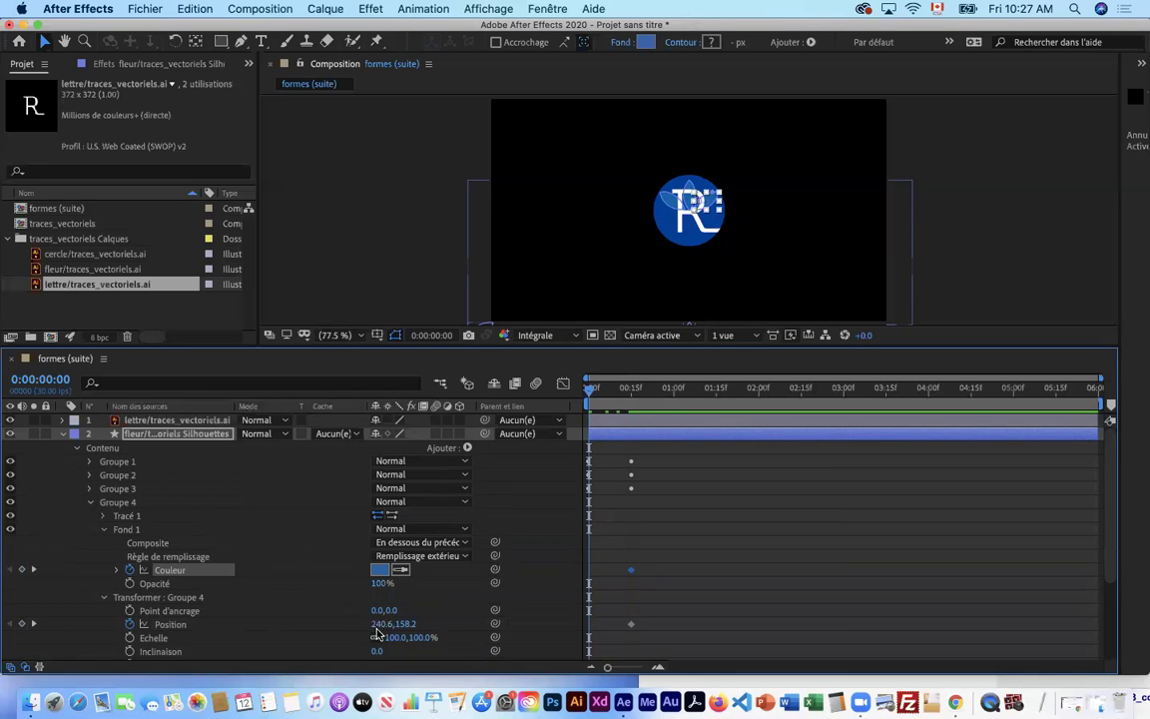
drag(378, 623, 889, 643)
drag(410, 623, 157, 597)
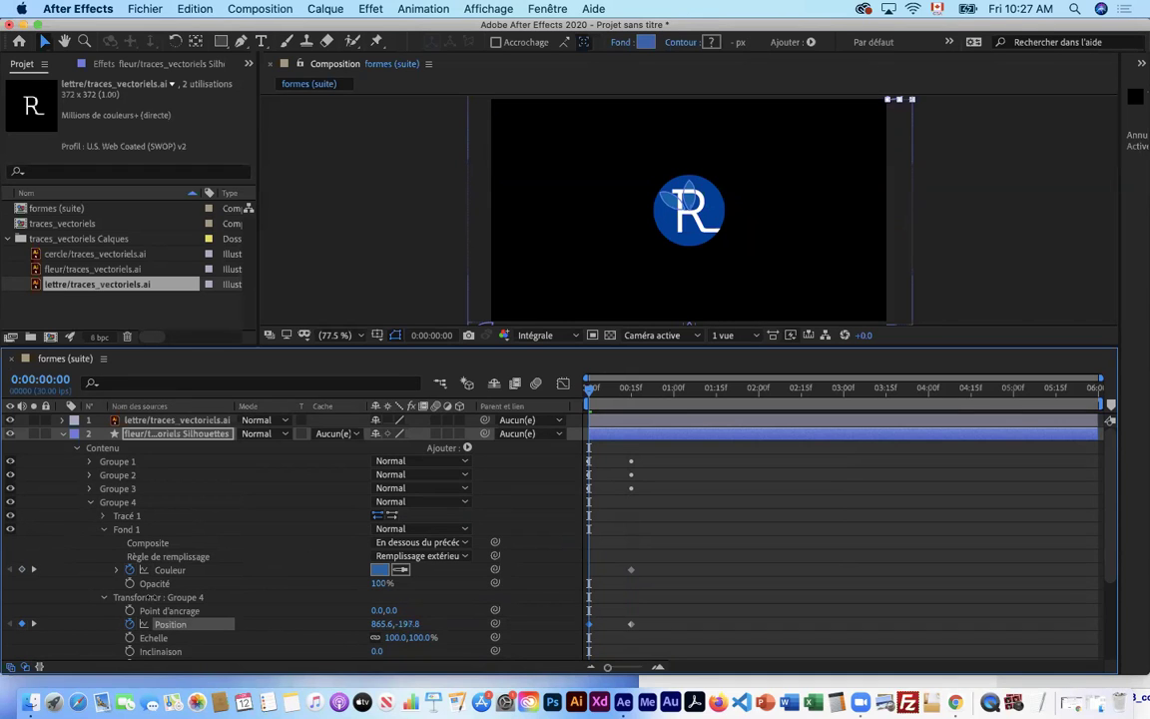
- Set Groupe 4's Fond 1 Couleur to orange FF6200 at 0:00:00:00
click(381, 571)
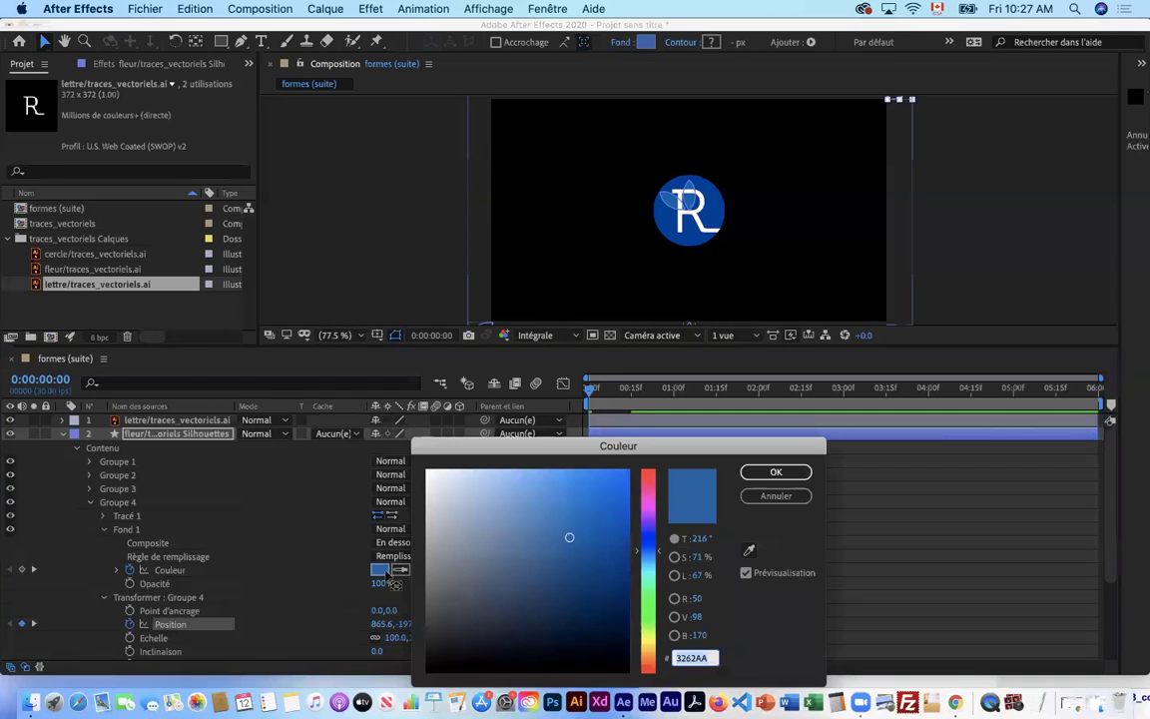
drag(647, 631, 648, 660)
drag(611, 518, 630, 469)
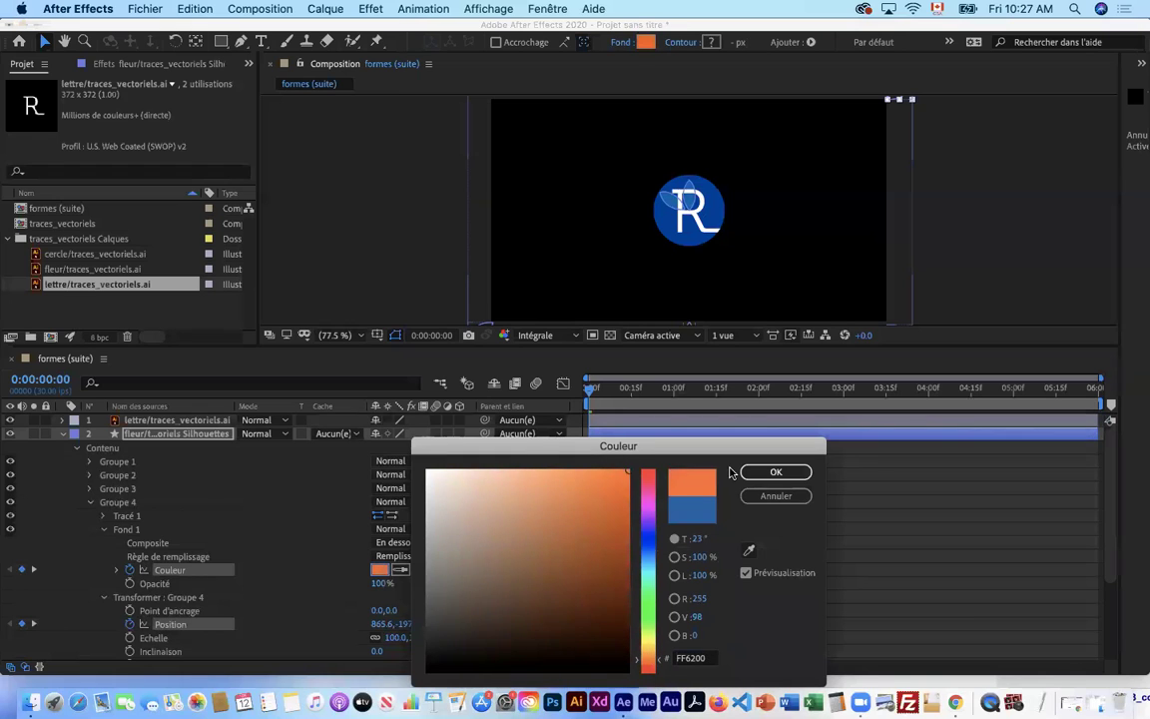
click(774, 472)
- Collapse Groupe 4 and expand Groupe 5 down to its Transformer properties
scroll(333, 608, down, 3)
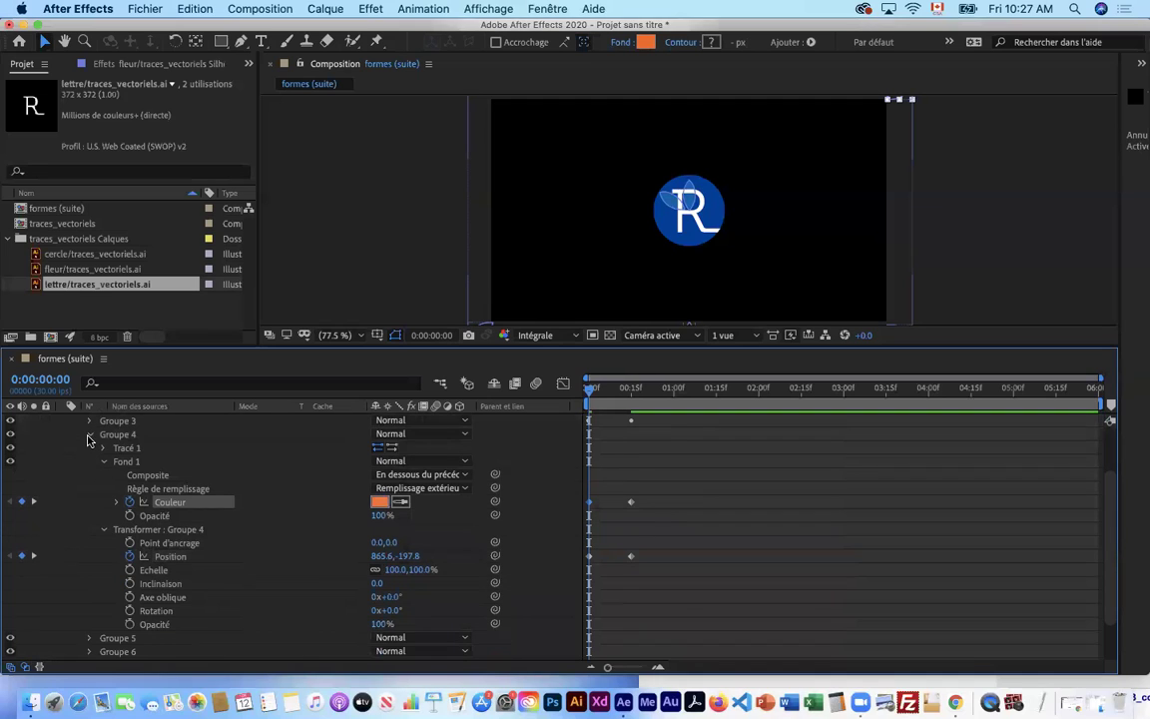
click(90, 434)
click(117, 516)
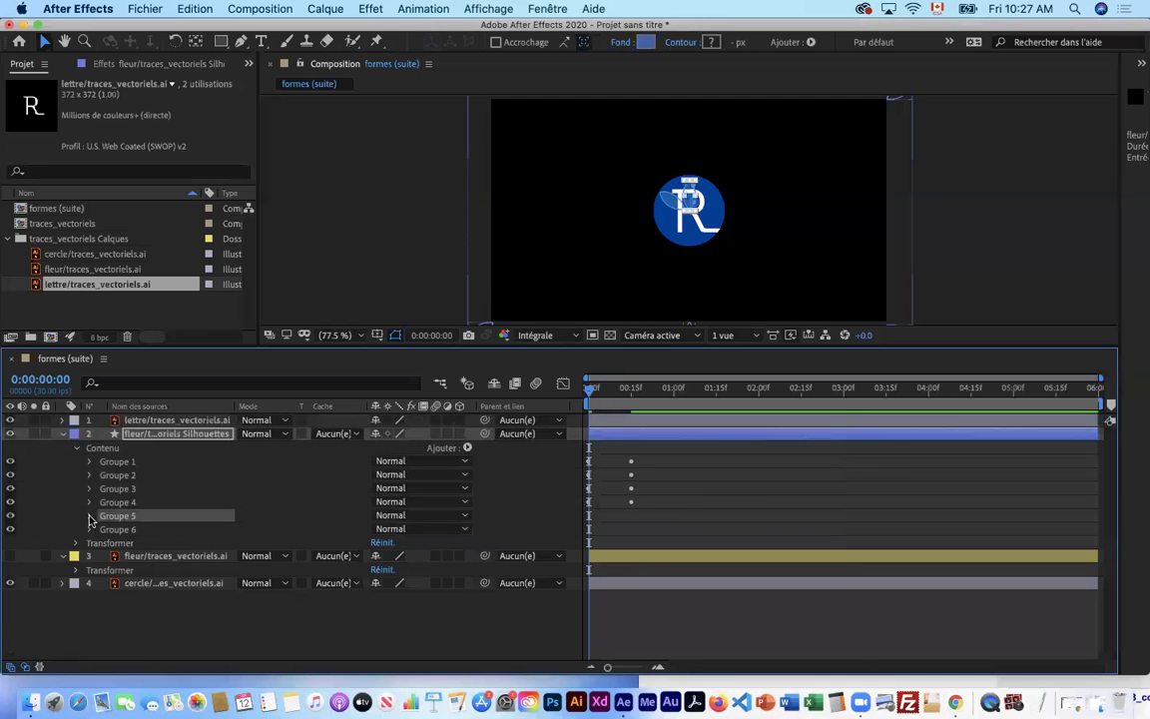
click(89, 516)
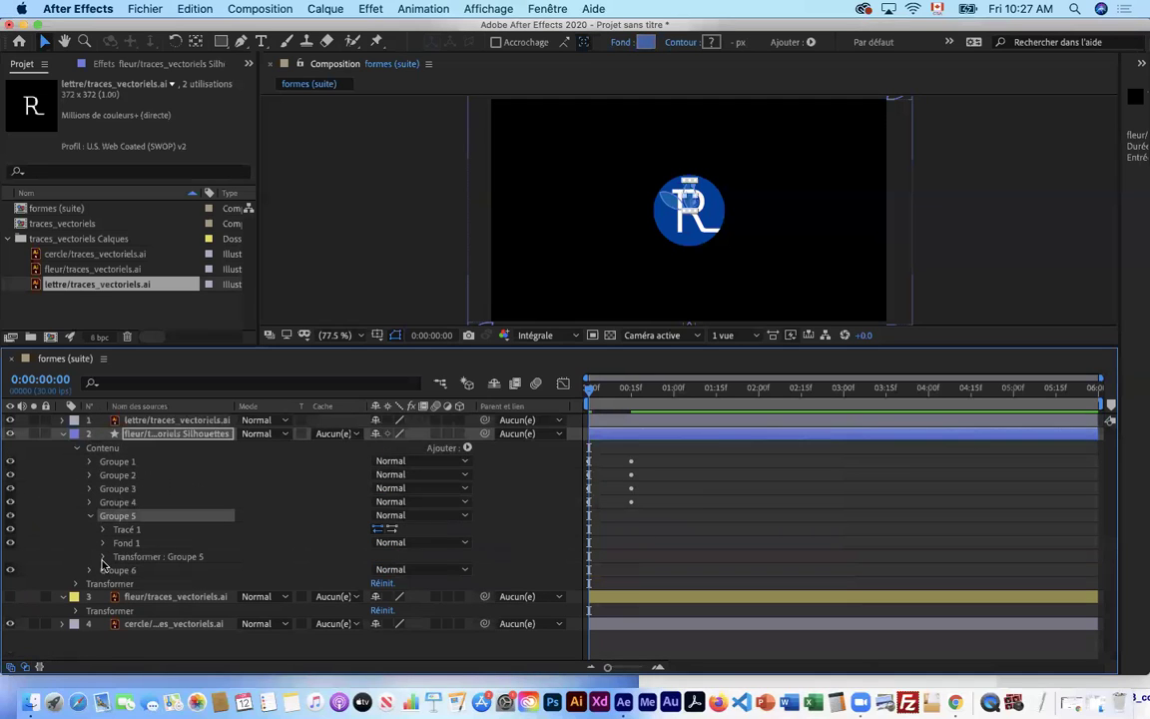
click(103, 557)
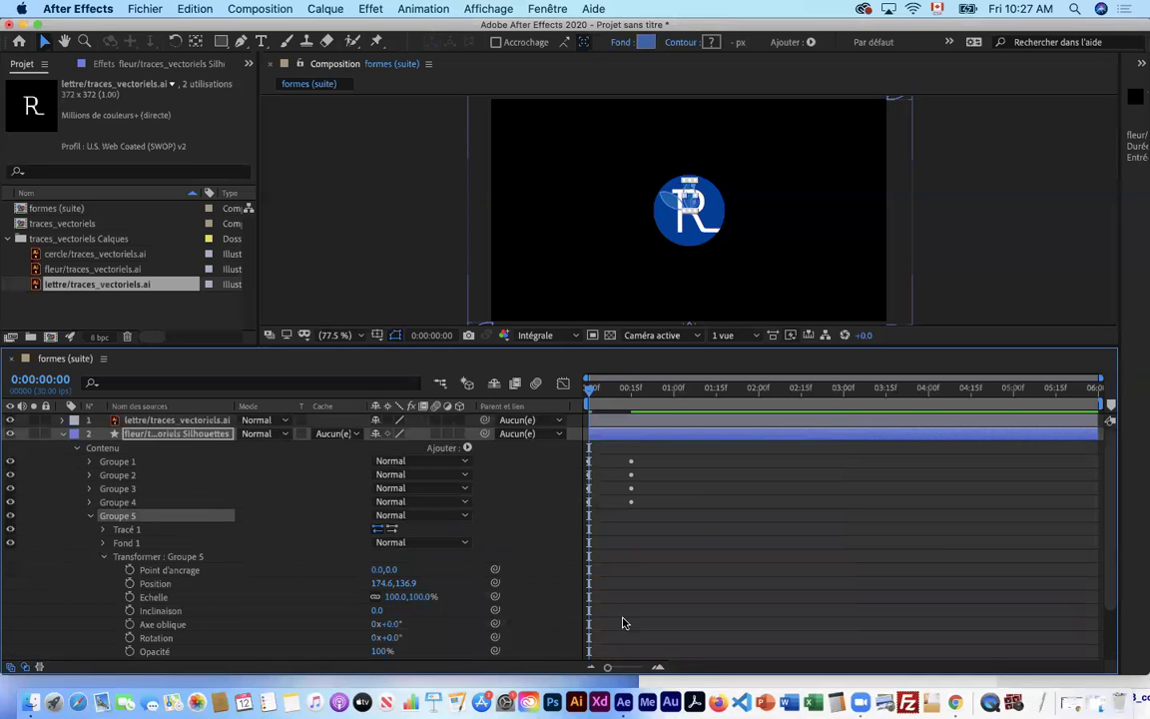
- Start keyframing Groupe 5's Position at 0:00:00:15 and expand its Fond 1 properties
click(60, 382)
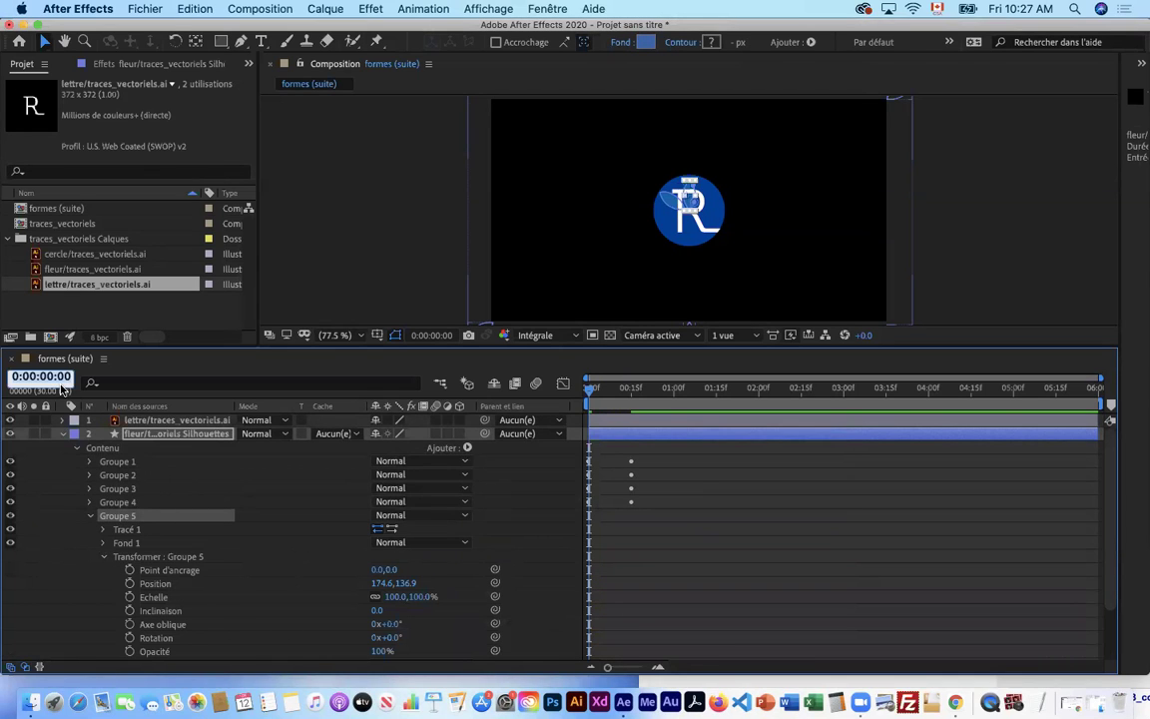
text(15)
key(Return)
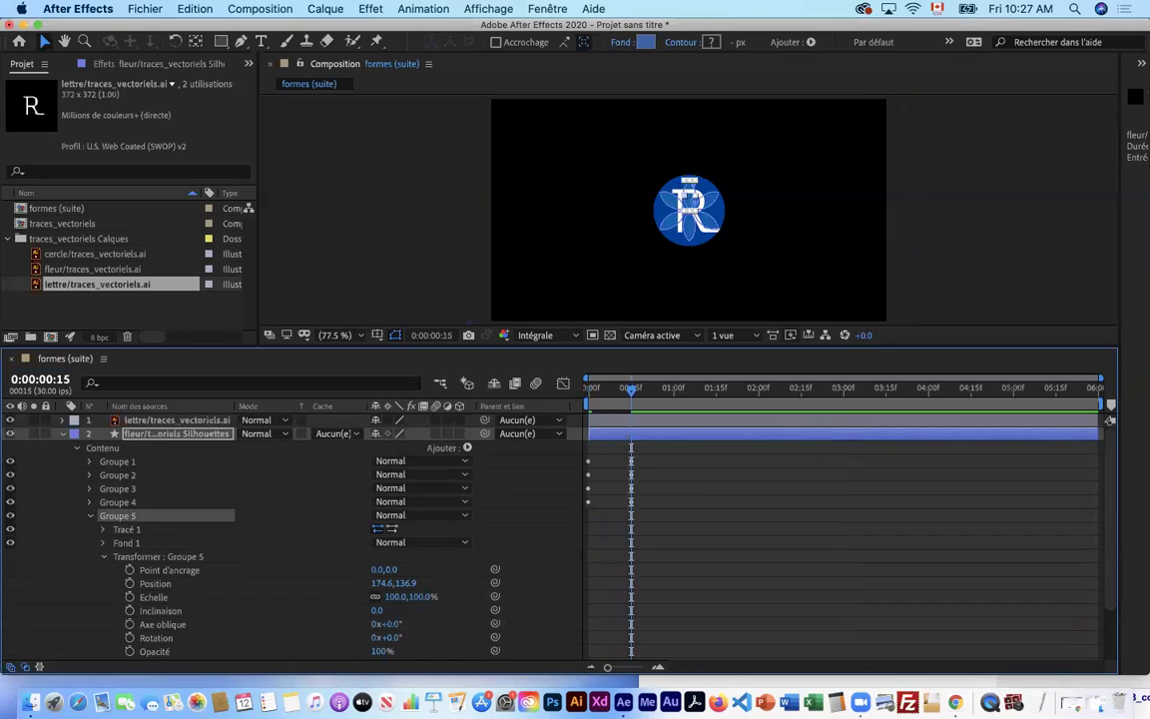
click(130, 584)
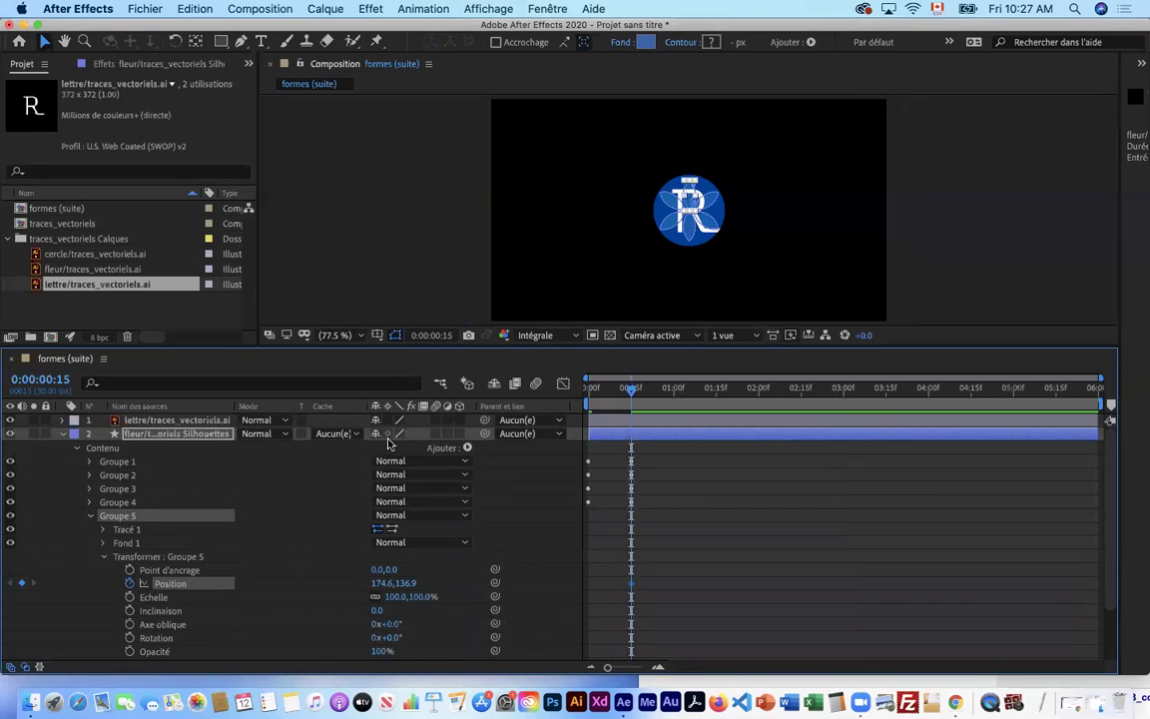
click(104, 543)
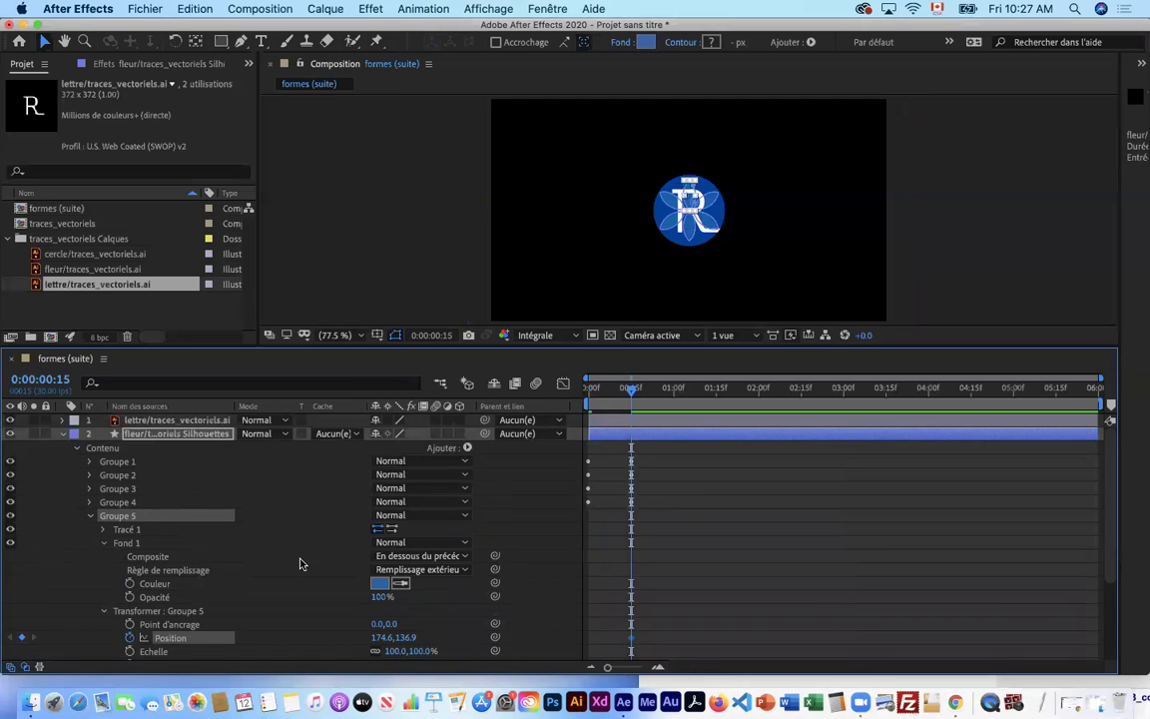
click(381, 585)
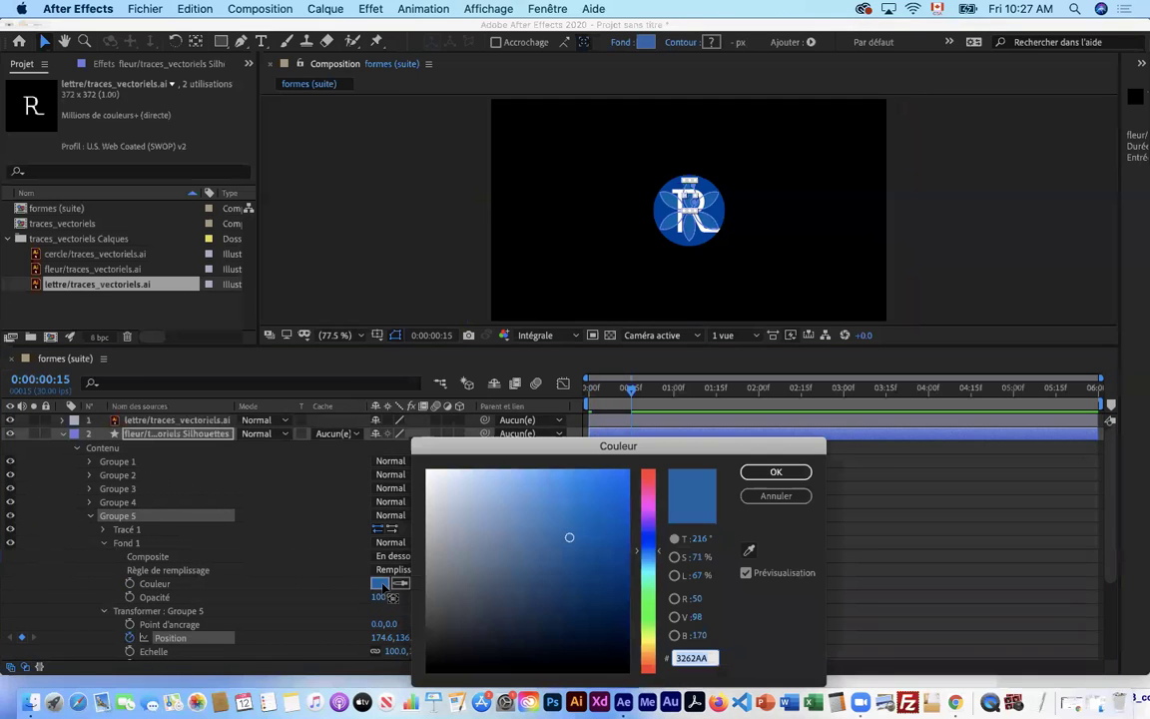
click(649, 566)
drag(564, 472, 629, 470)
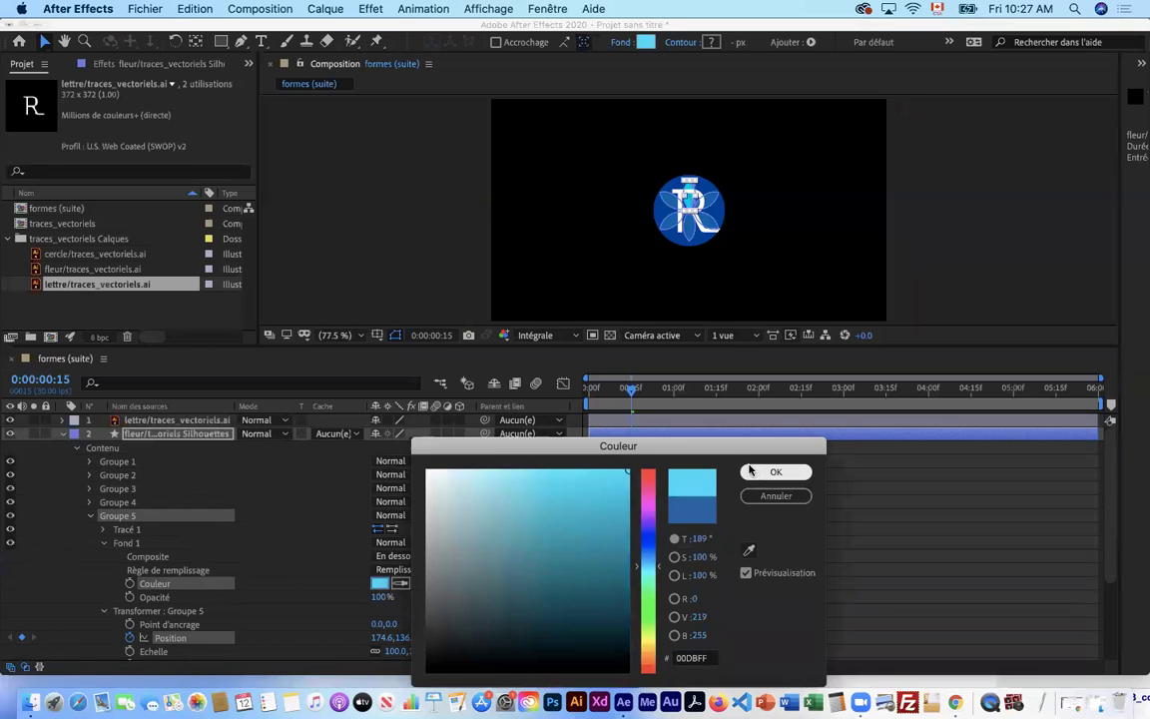
click(775, 471)
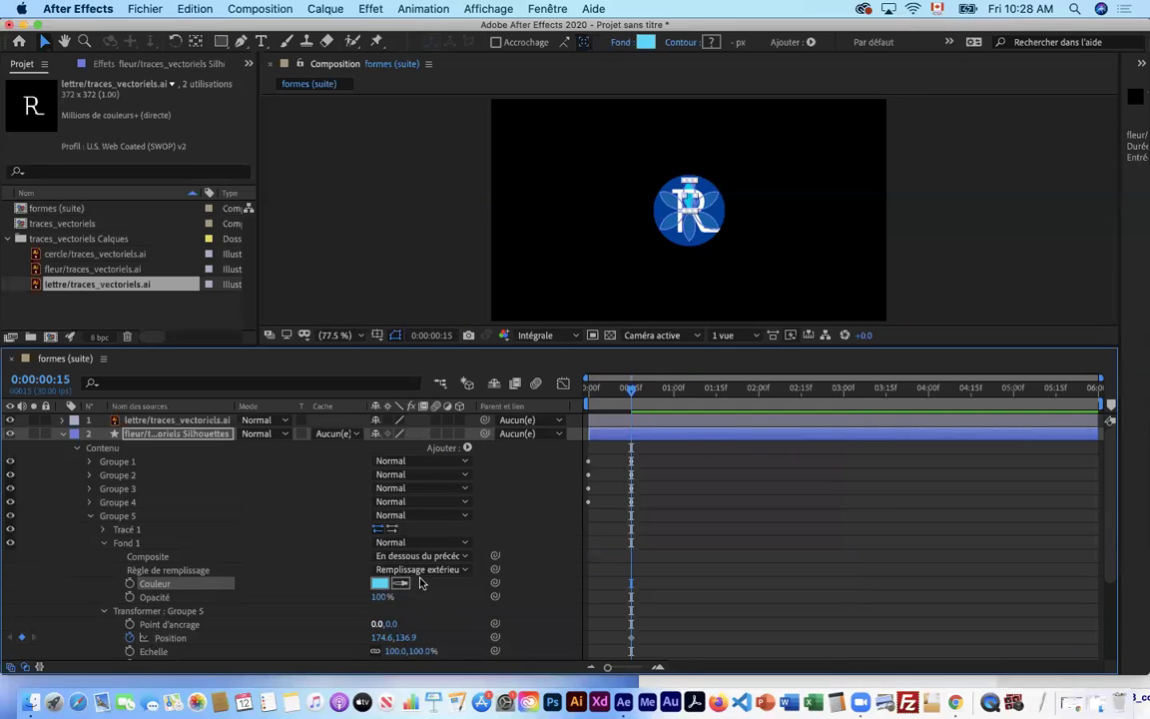
click(131, 584)
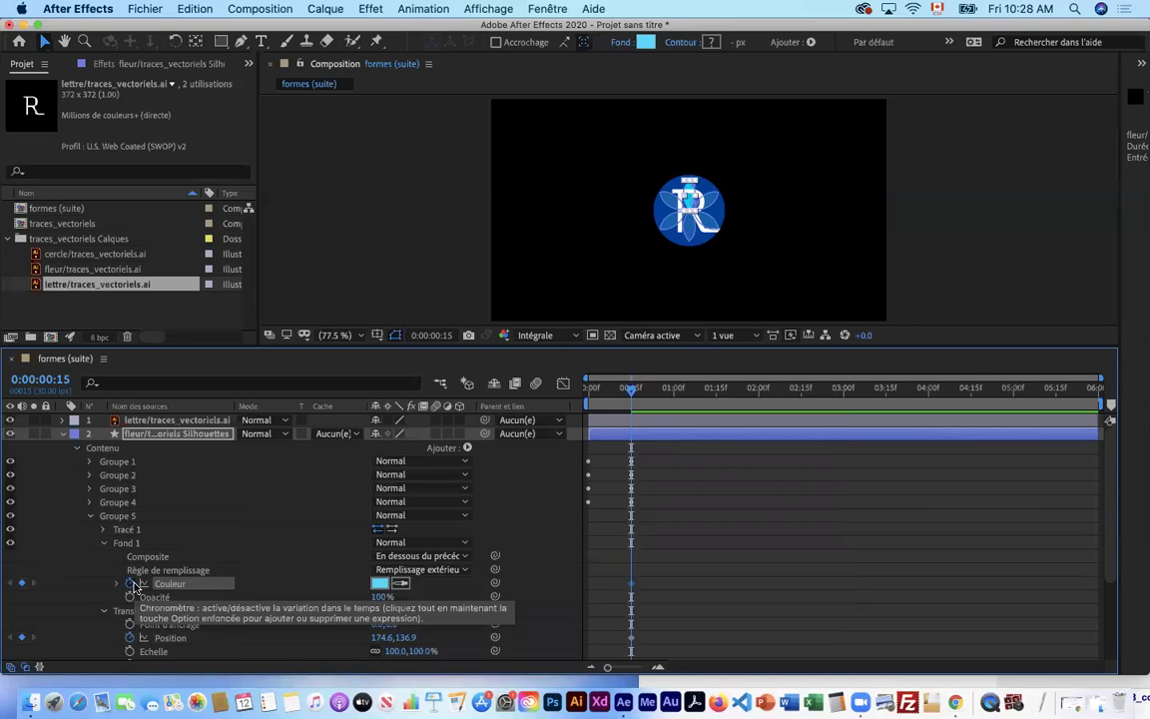
key(Home)
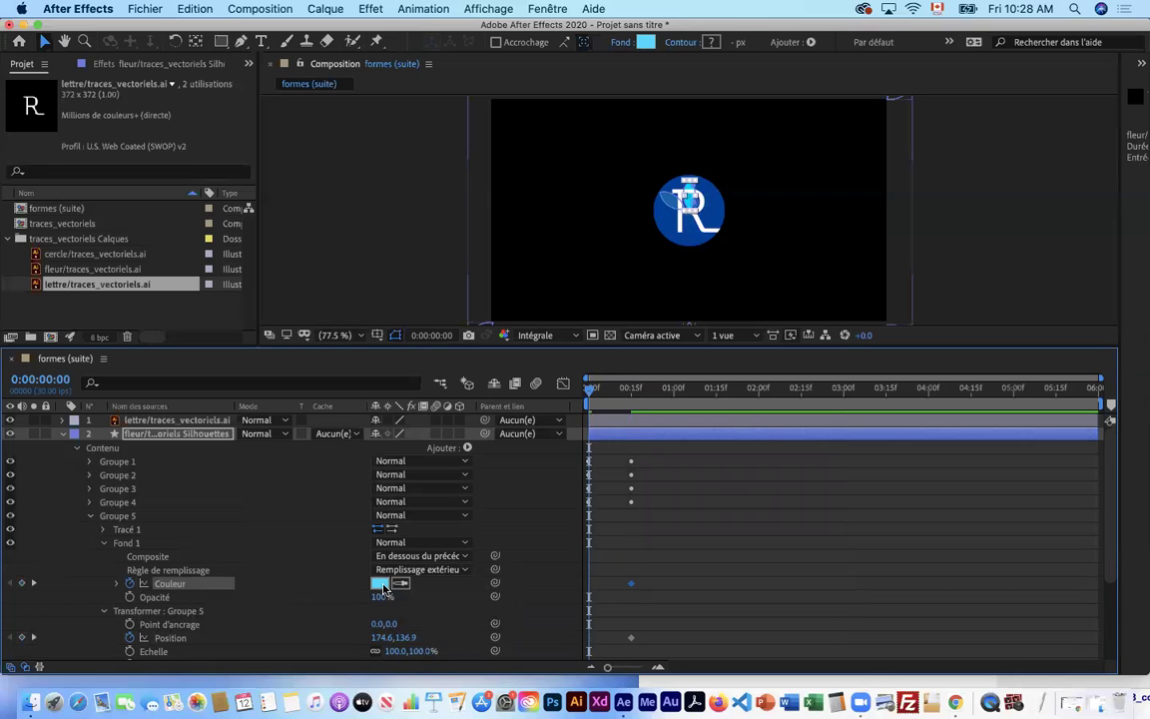
key(super+z)
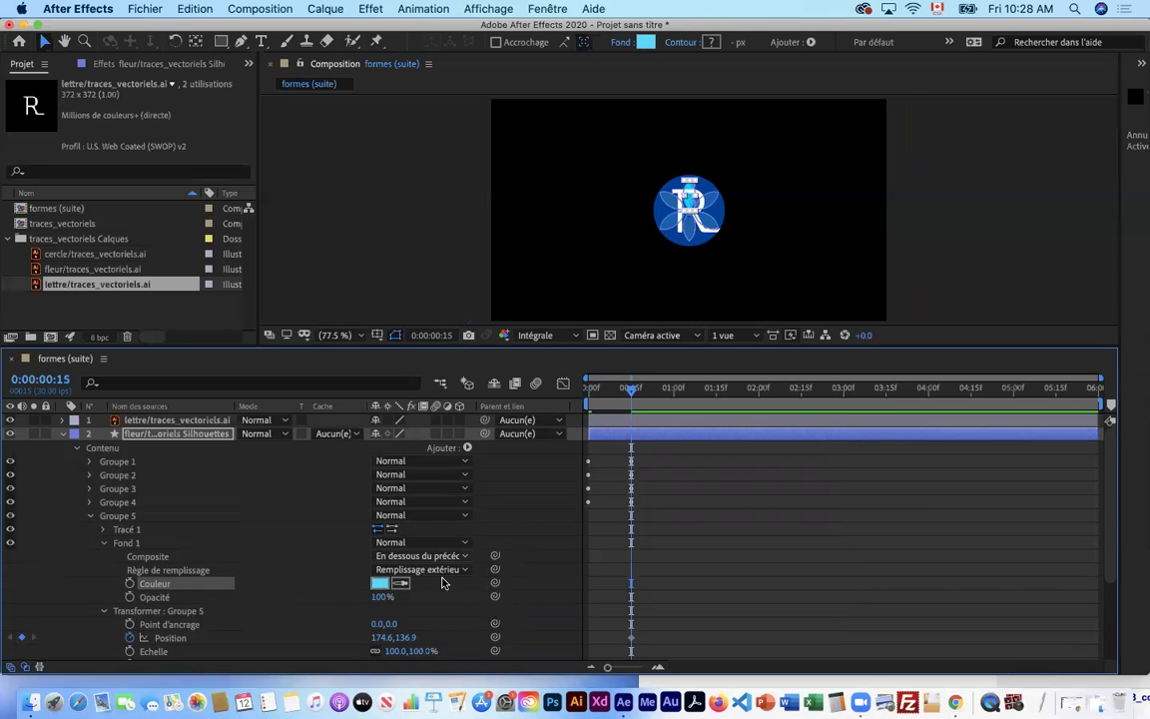
right_click(156, 590)
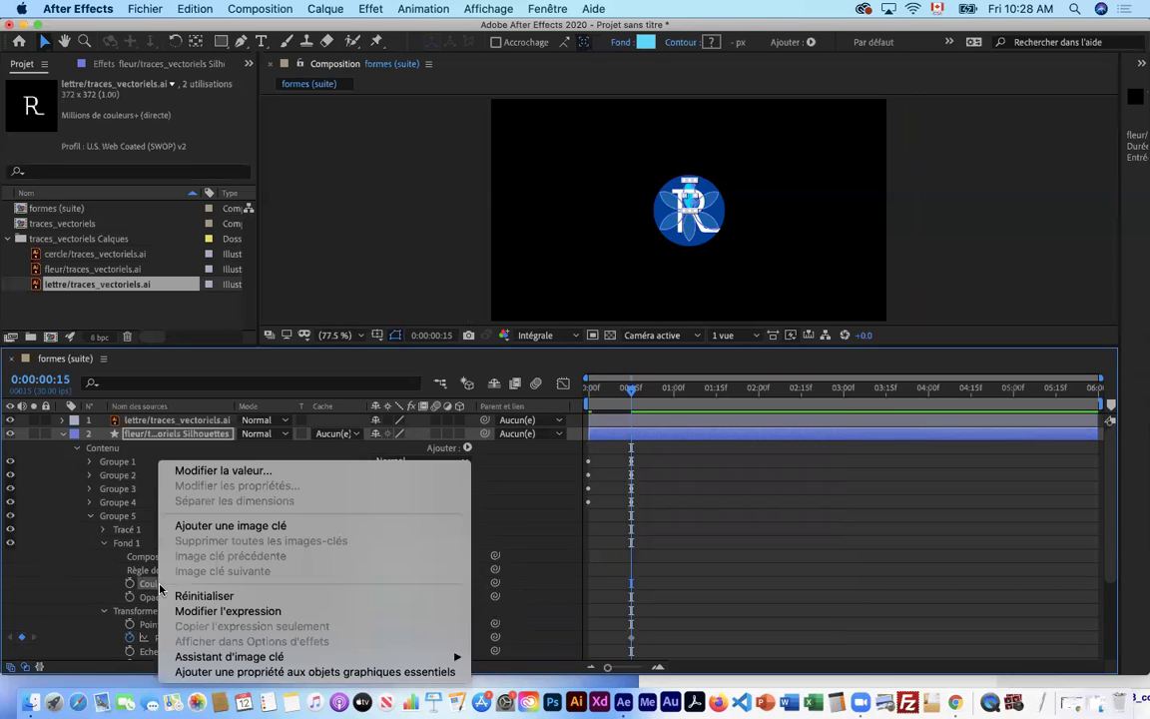
click(186, 594)
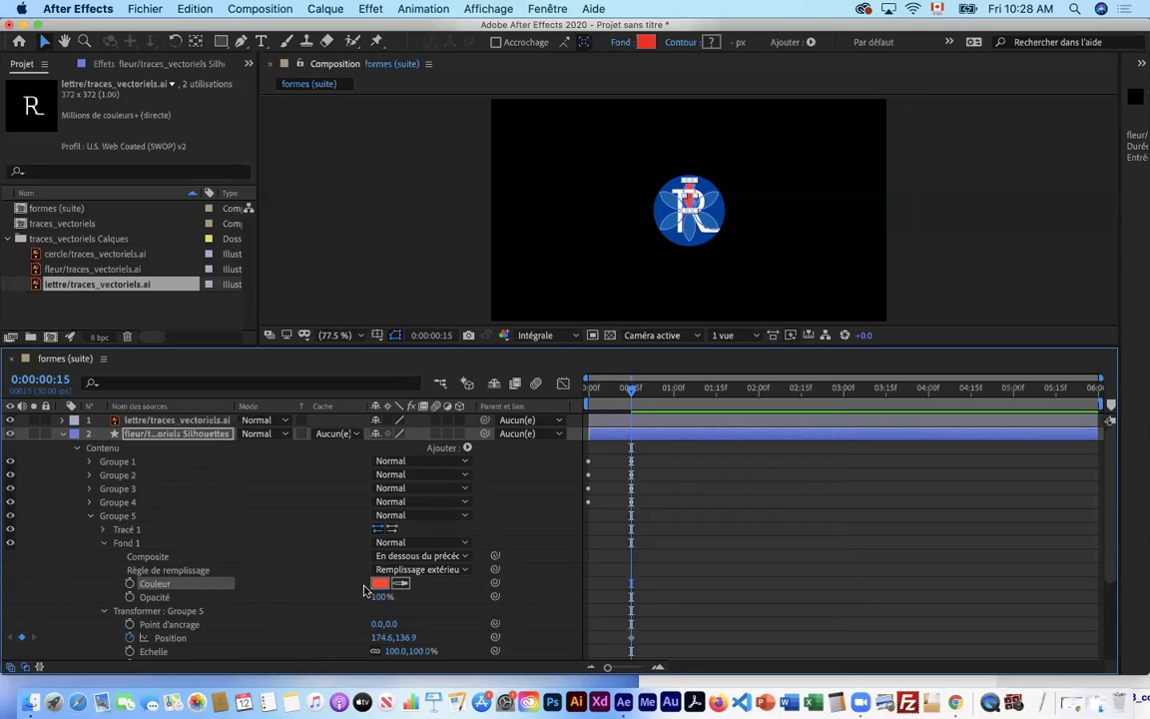
key(cmd+z)
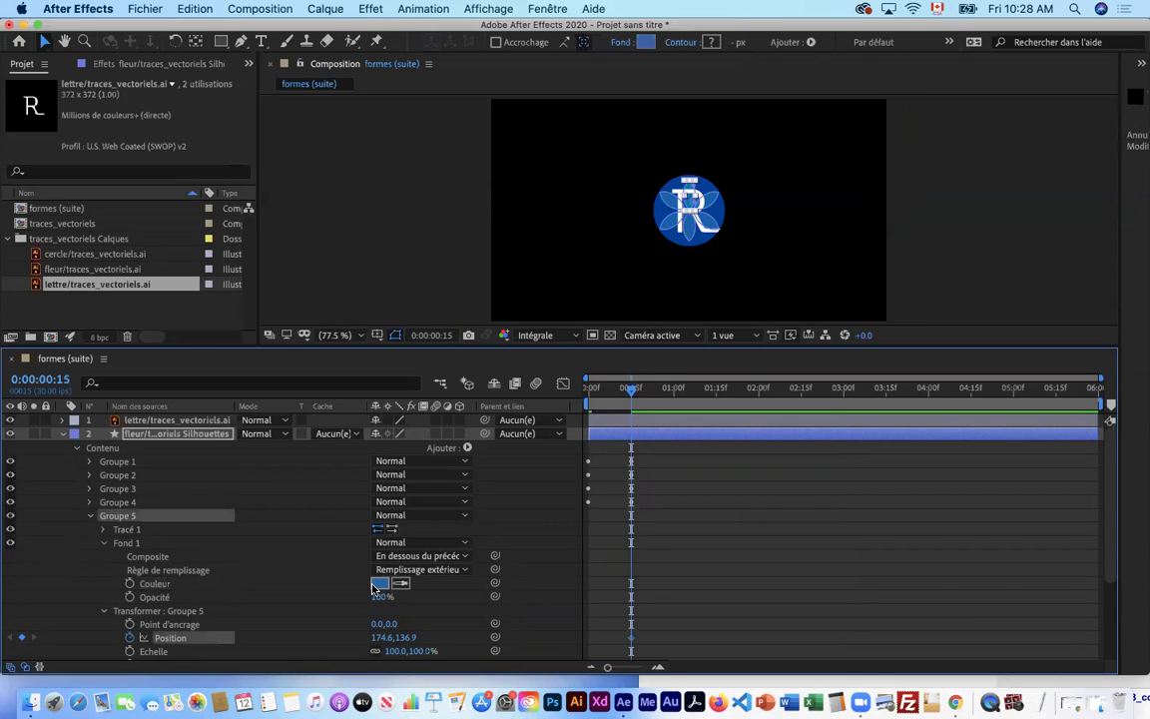
- Start keyframing Groupe 5's Fond 1 Couleur at 0:00:00:15 with its blue, and set it to bright cyan at 0:00:00:00
click(129, 584)
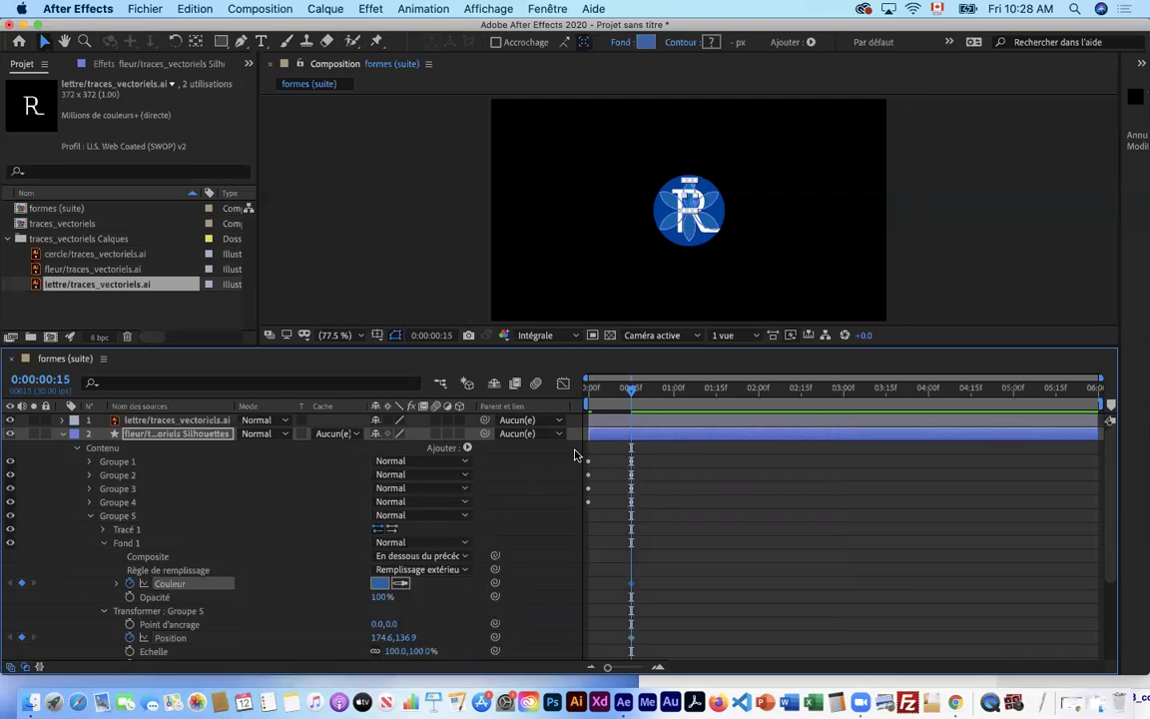
drag(629, 397, 542, 403)
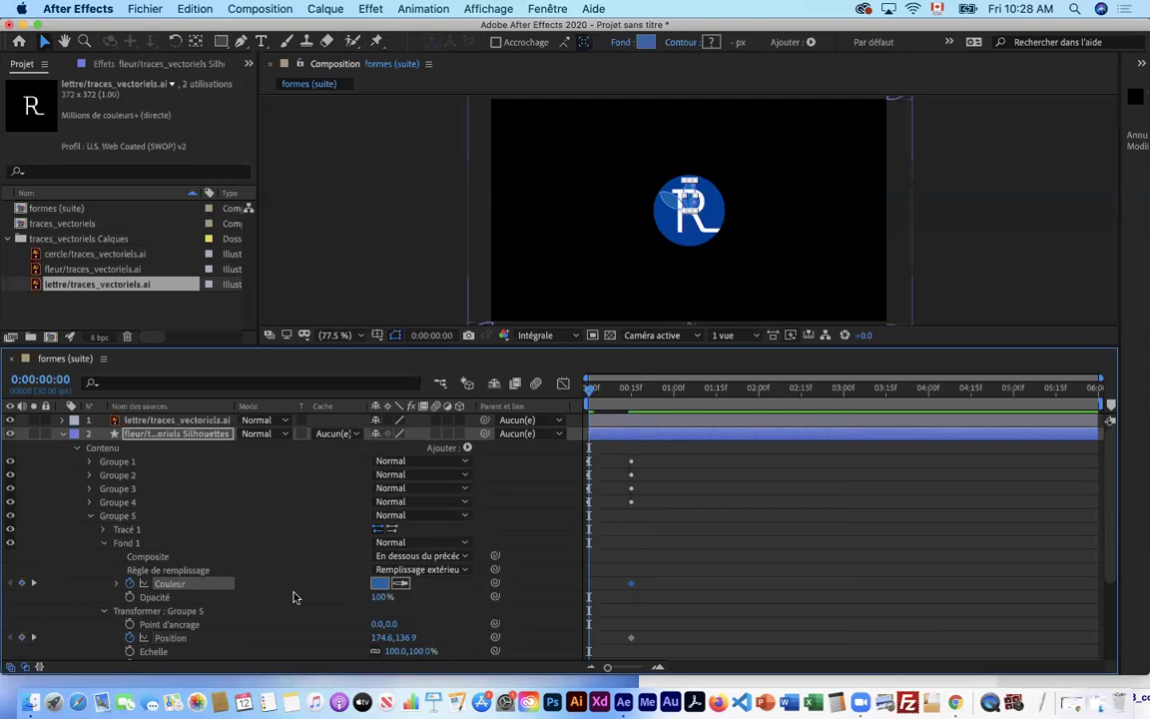
click(378, 583)
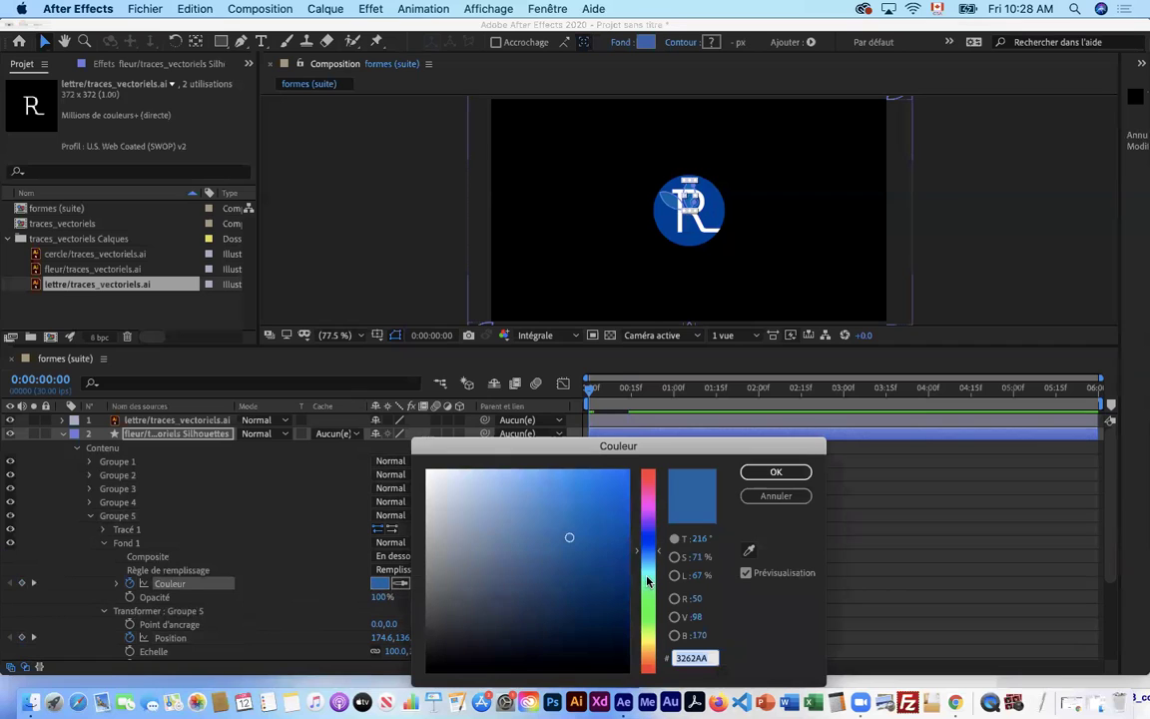
click(648, 576)
click(628, 470)
click(775, 474)
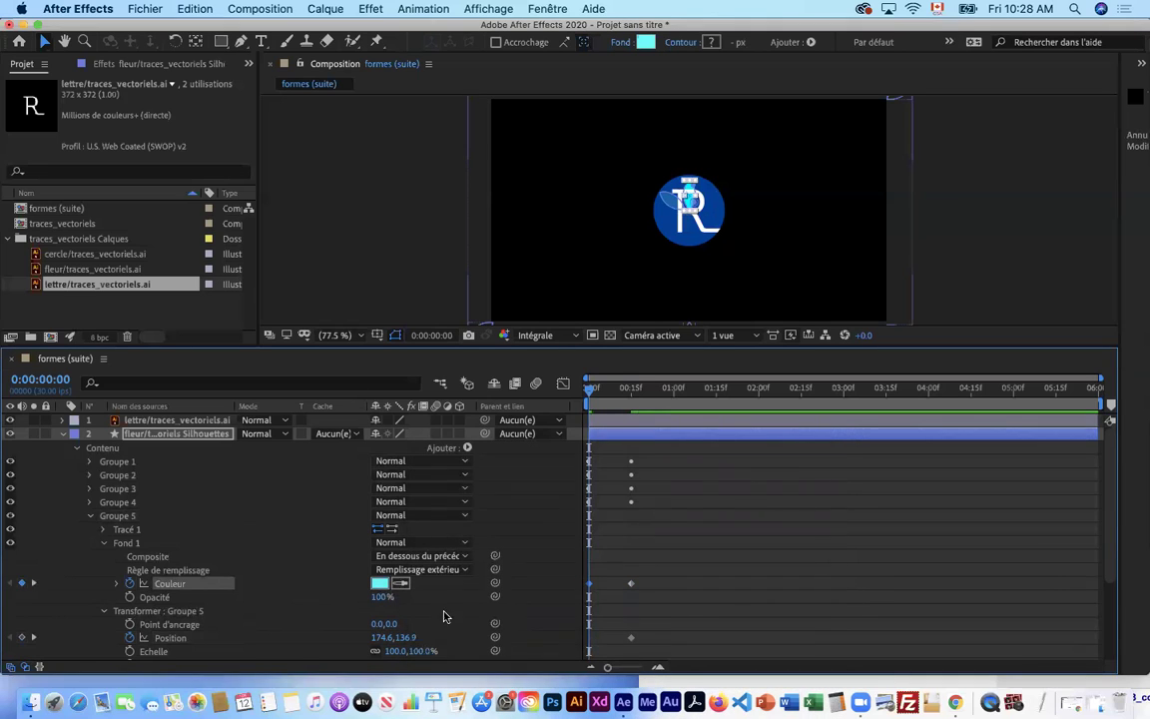
- At 0:00:00:00, move Groupe 5's petal above the frame by setting its Position to 174.6, -234.1
click(224, 639)
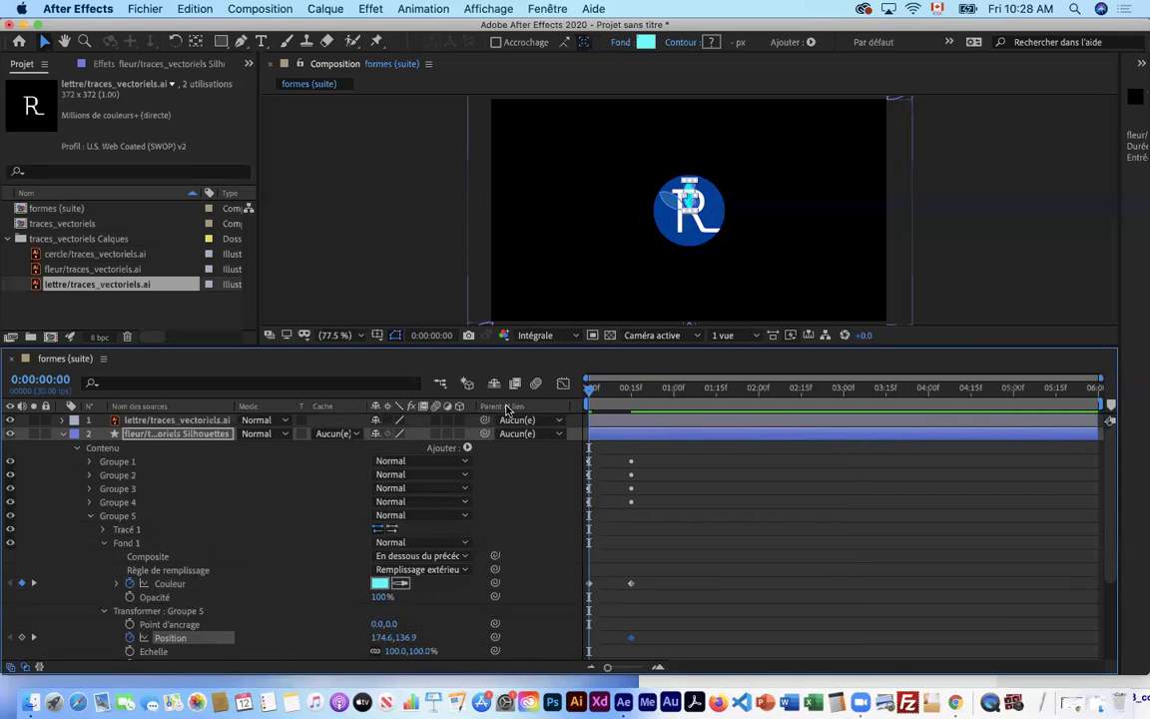
drag(408, 638, 111, 627)
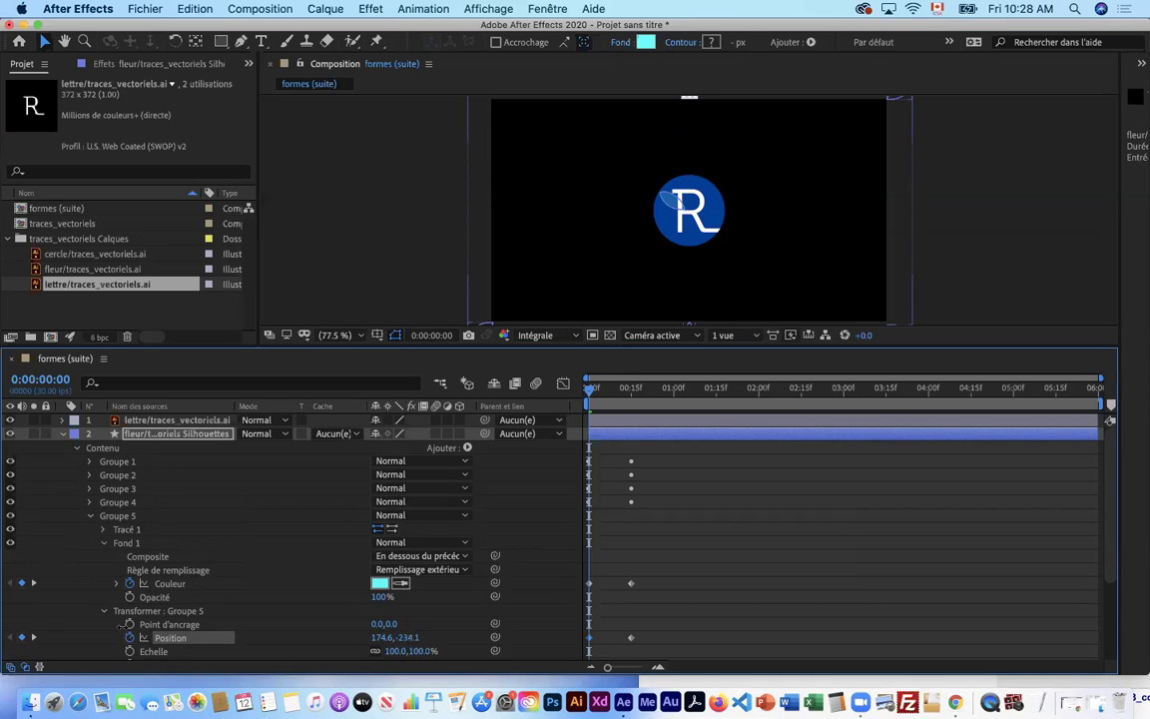
- Expand Groupe 6 down to its Fond 1 and Transformer properties
scroll(744, 570, down, 5)
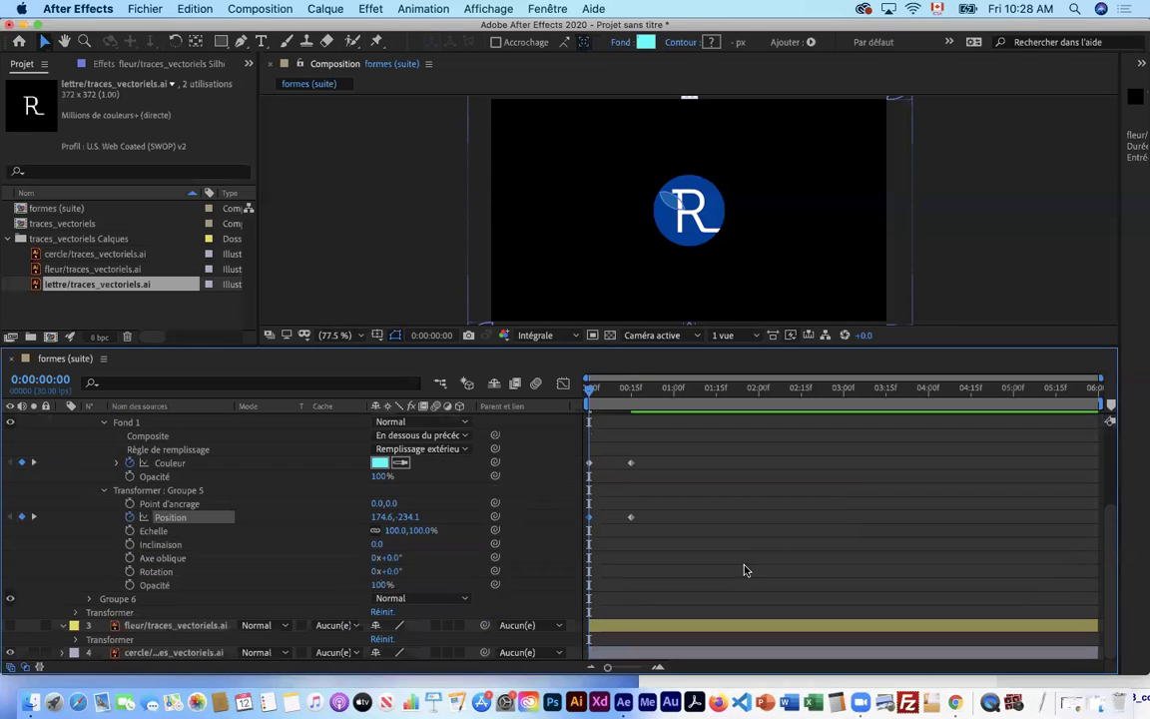
click(103, 599)
click(88, 599)
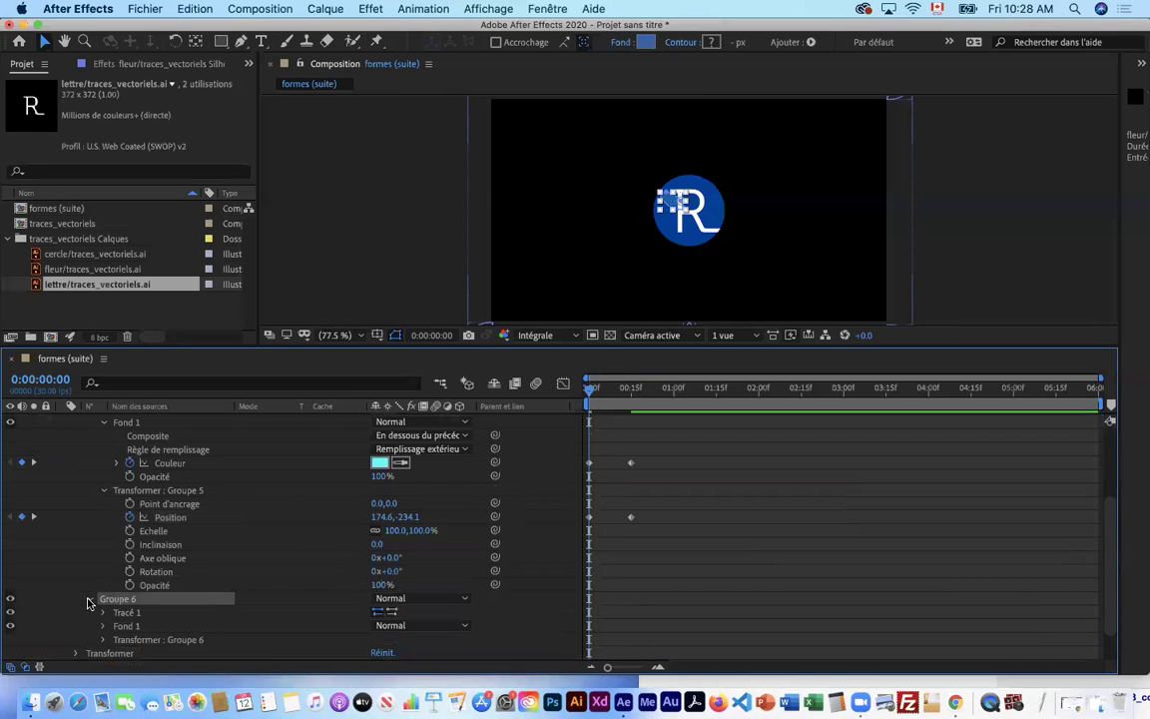
click(104, 626)
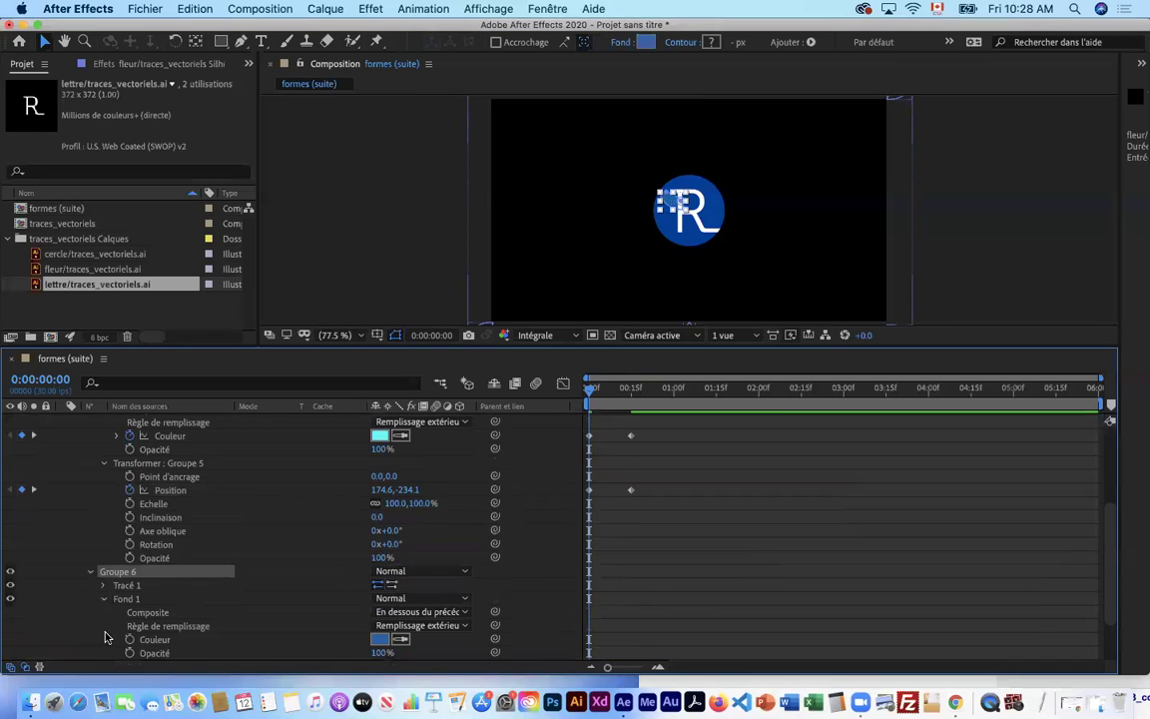
scroll(110, 638, down, 3)
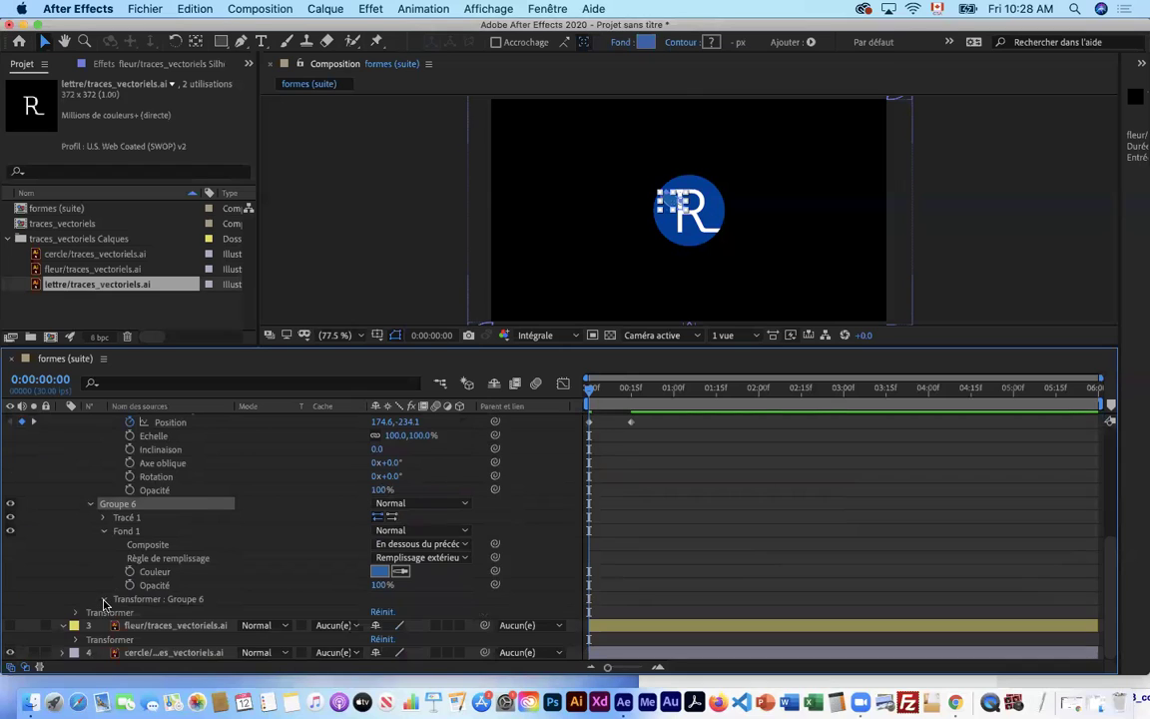
click(103, 600)
- Start keyframing Groupe 6's Position and its Fond 1 Couleur at 0:00:00:15
click(58, 379)
text(15)
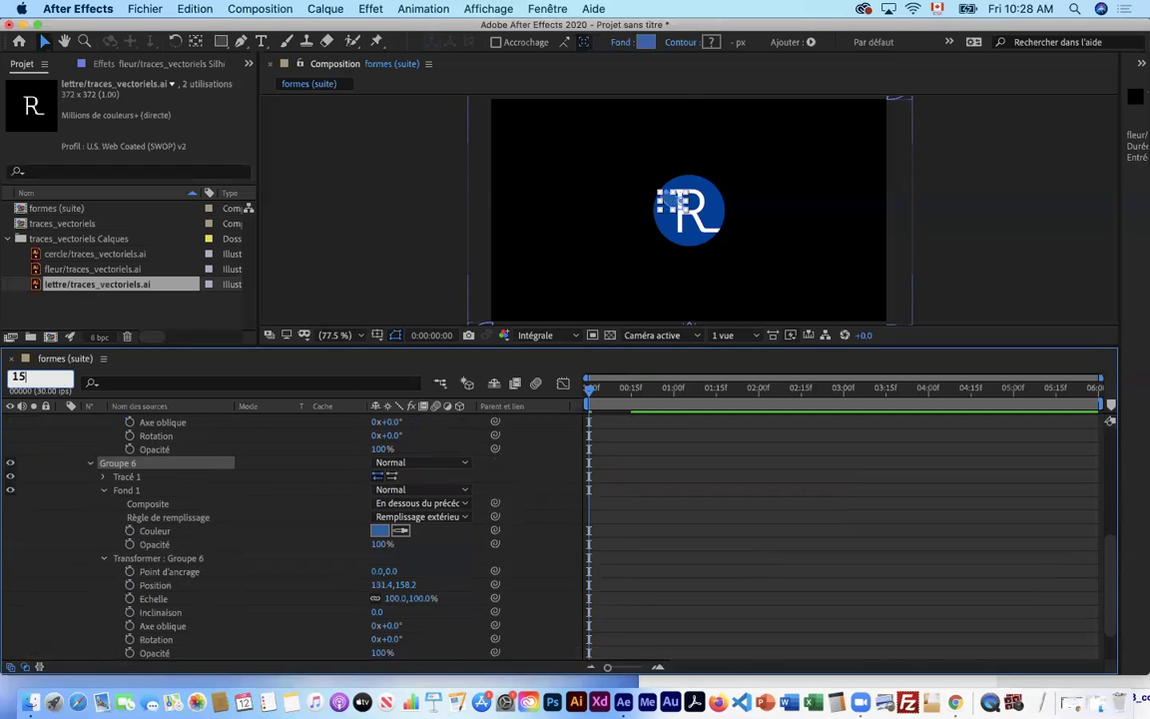
key(Return)
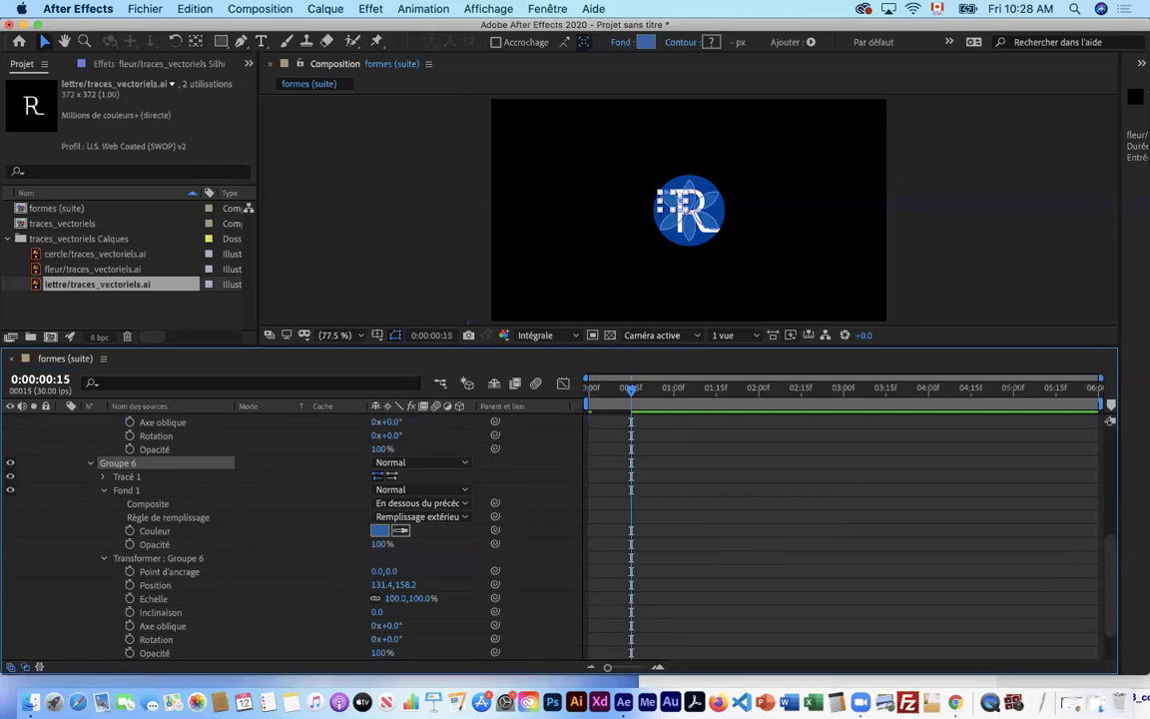
click(130, 586)
click(130, 531)
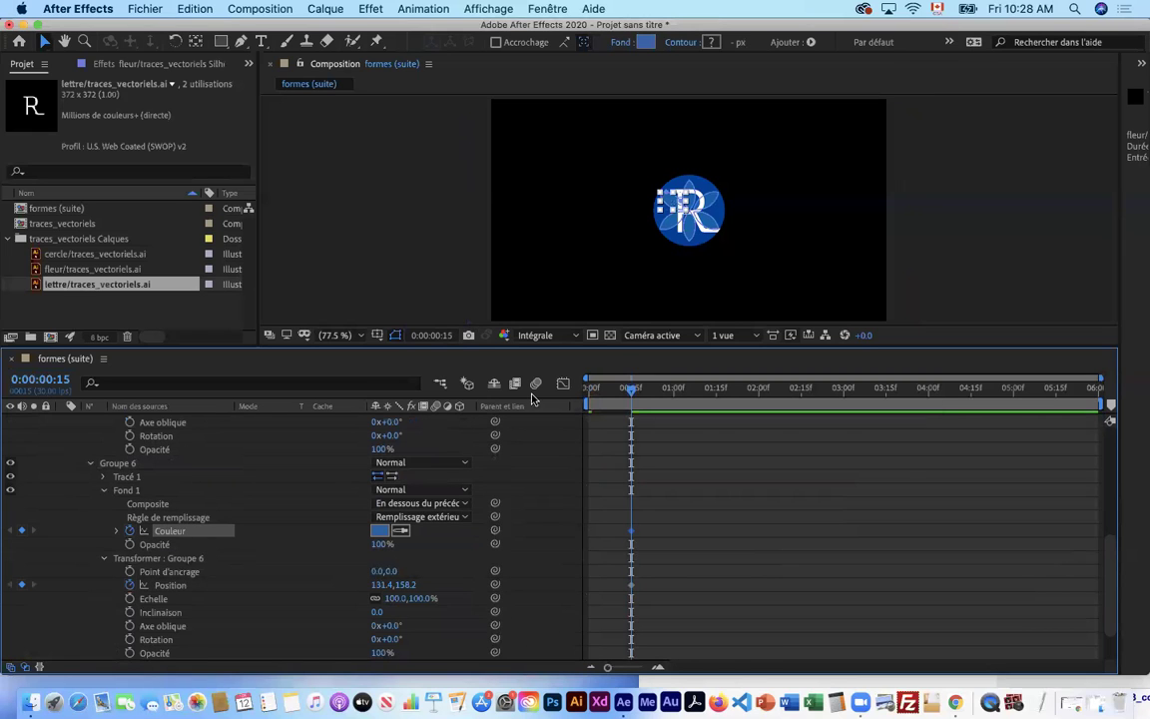
- Set Groupe 6's Fond 1 Couleur to a vivid violet at 0:00:00:00
key(Home)
click(380, 531)
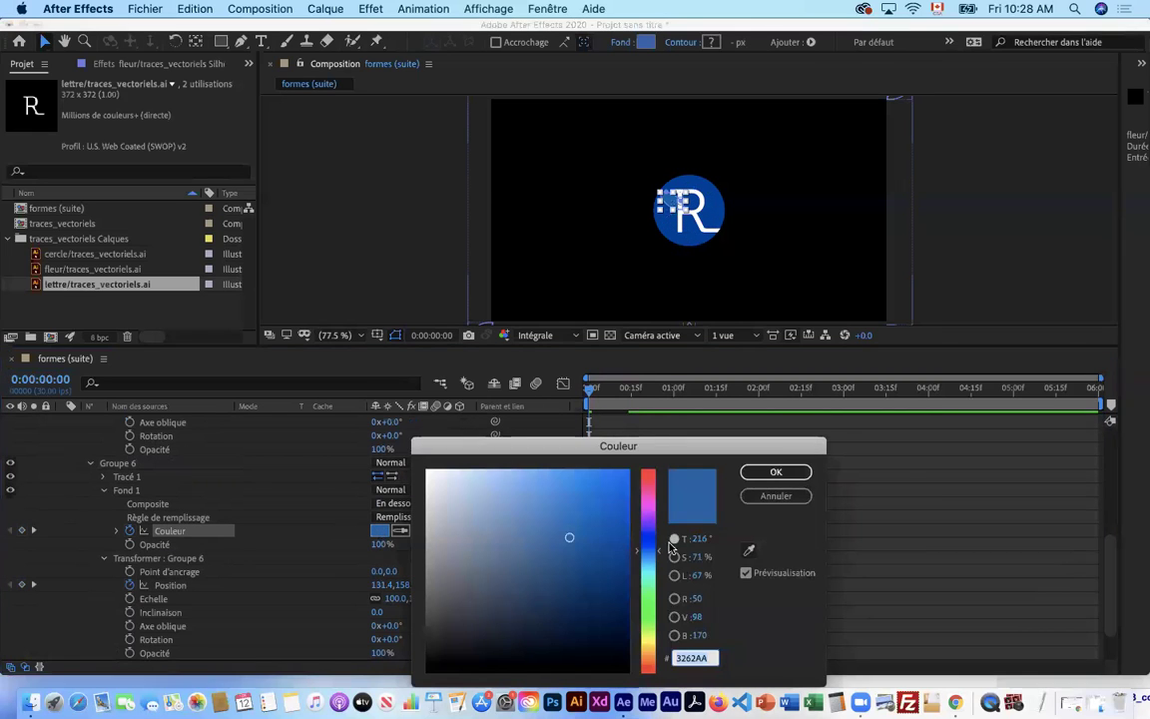
click(644, 497)
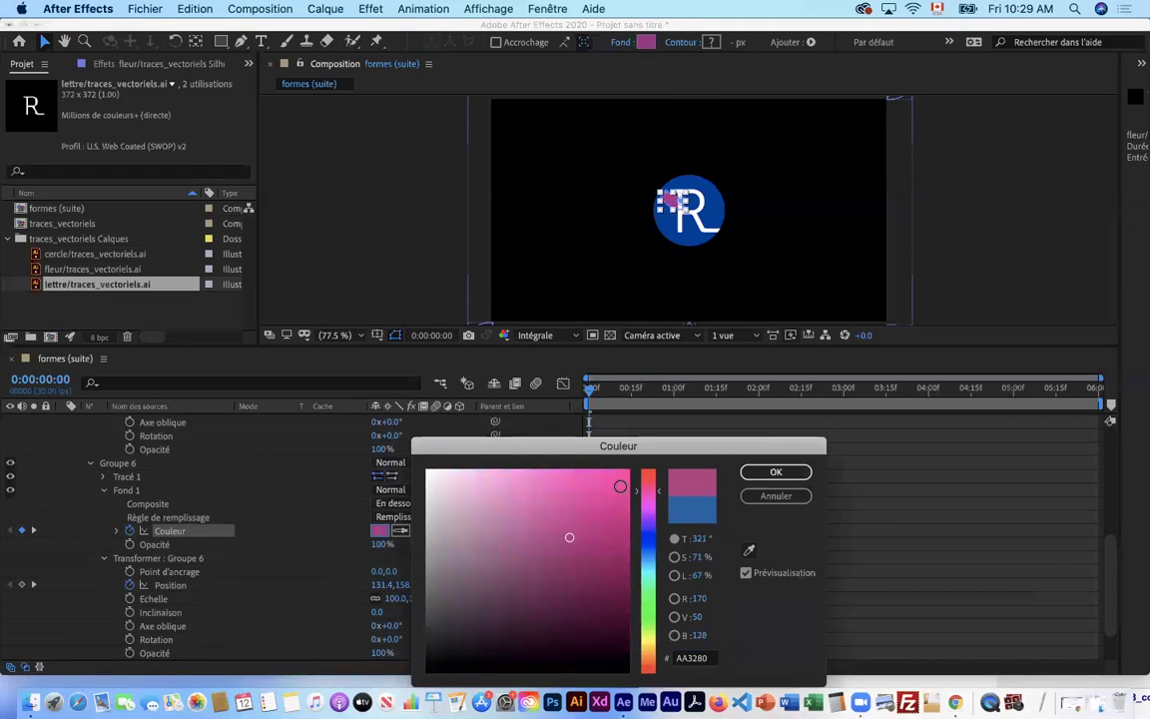
click(649, 521)
drag(615, 488, 631, 469)
click(751, 471)
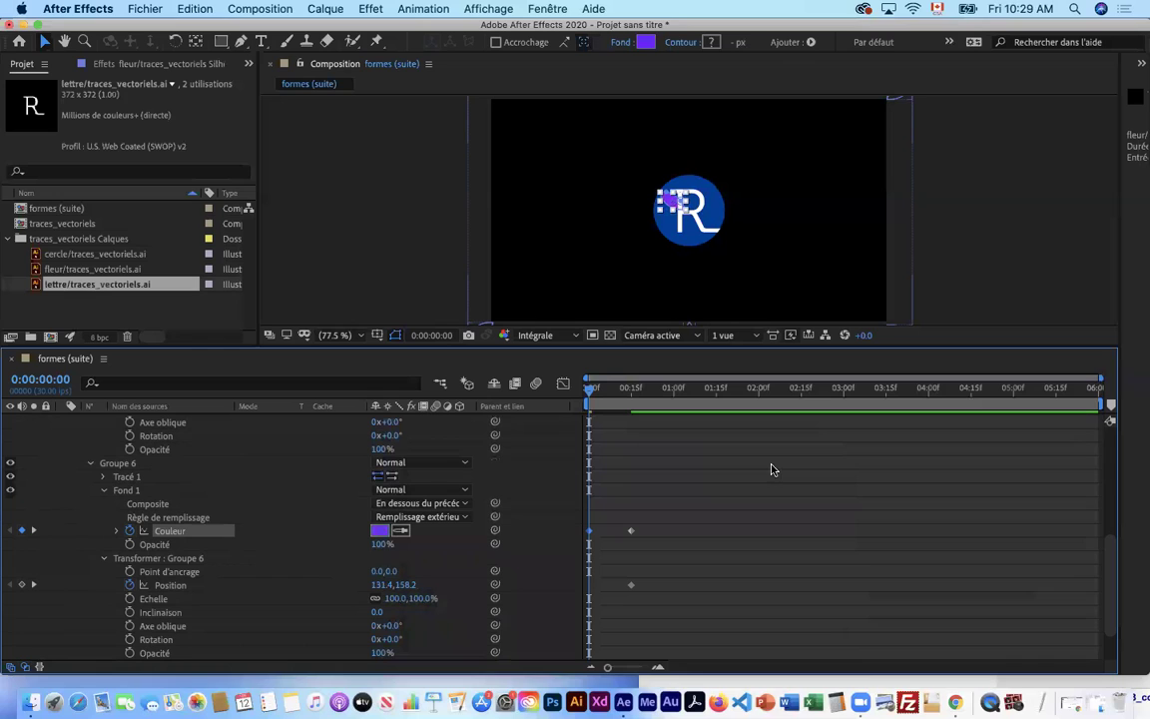
- At 0:00:00:00, move Groupe 6's petal beyond the frame's upper-left corner by setting its Position to -491.6, -193.8
drag(379, 591, 127, 566)
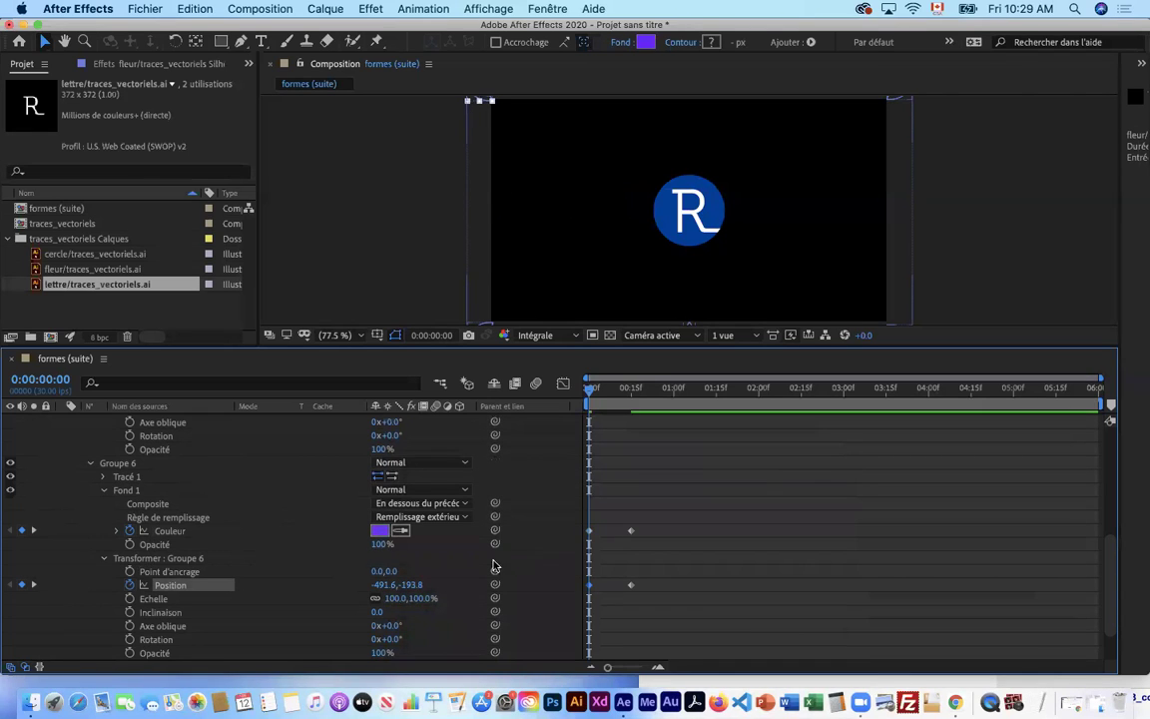
click(443, 573)
- Collapse the fleur Silhouettes layer and preview the composition, returning the playhead to 0:00:00:00
scroll(210, 479, up, 10)
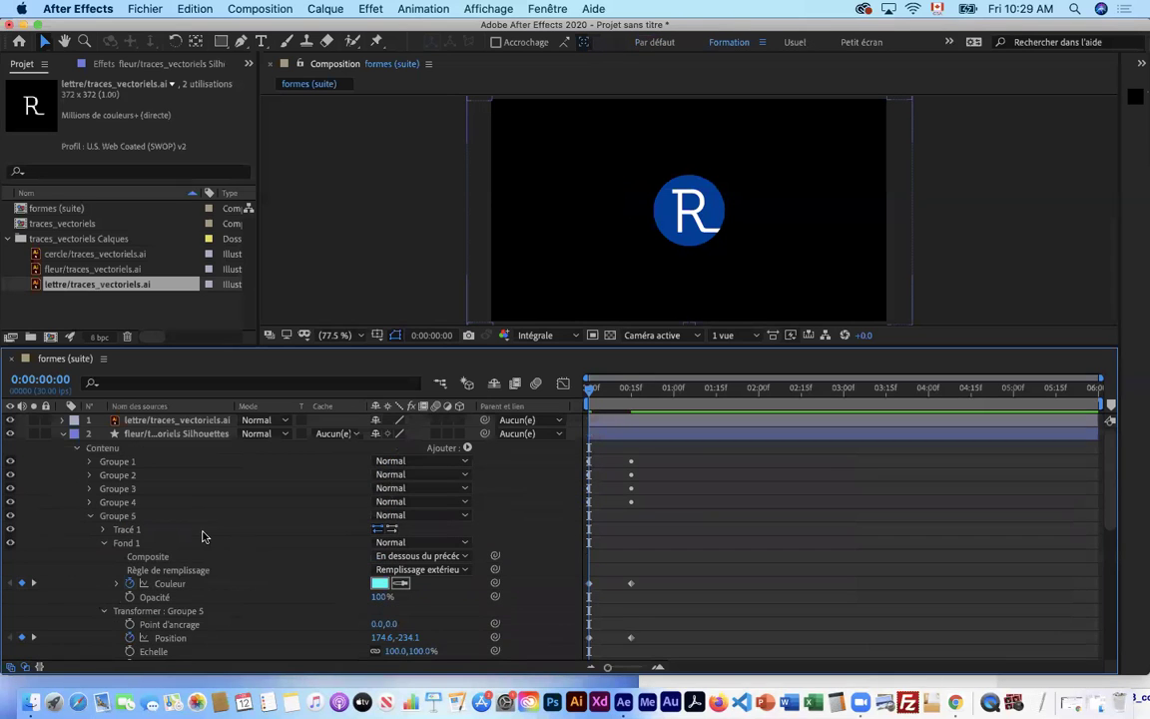
click(64, 435)
click(157, 435)
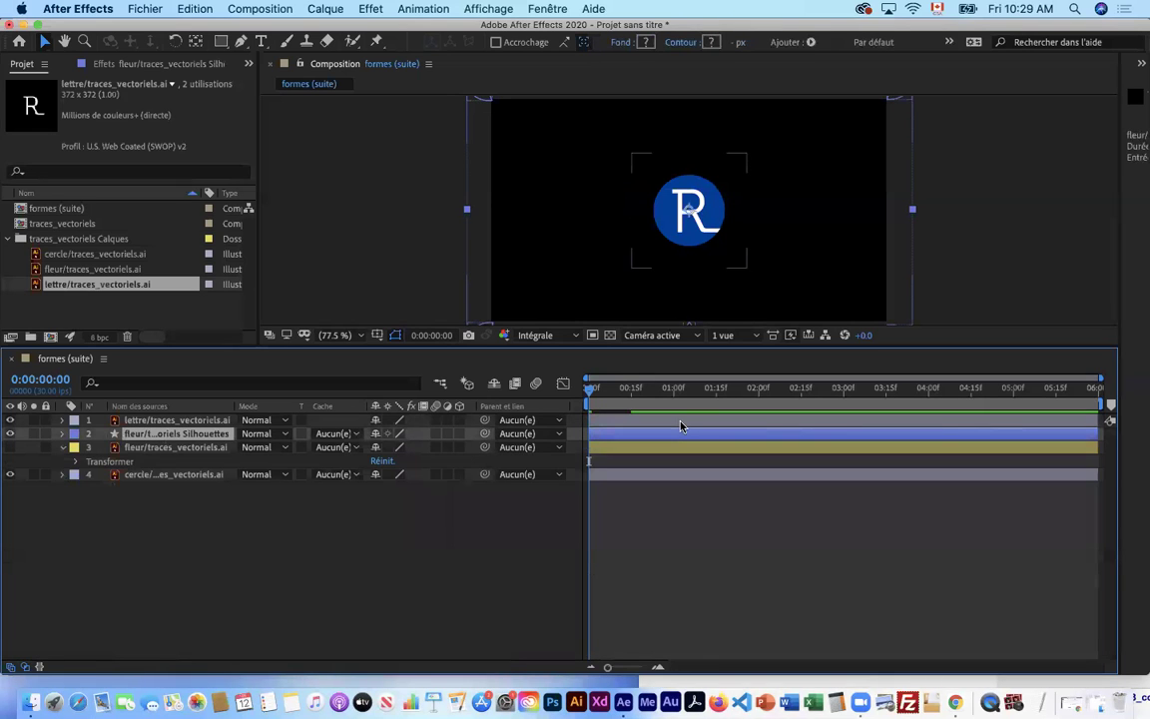
key(space)
key(space)
drag(1010, 399, 589, 393)
- Solo the fleur Silhouettes layer and preview its petal animation over a work area shortened to about one second
click(34, 435)
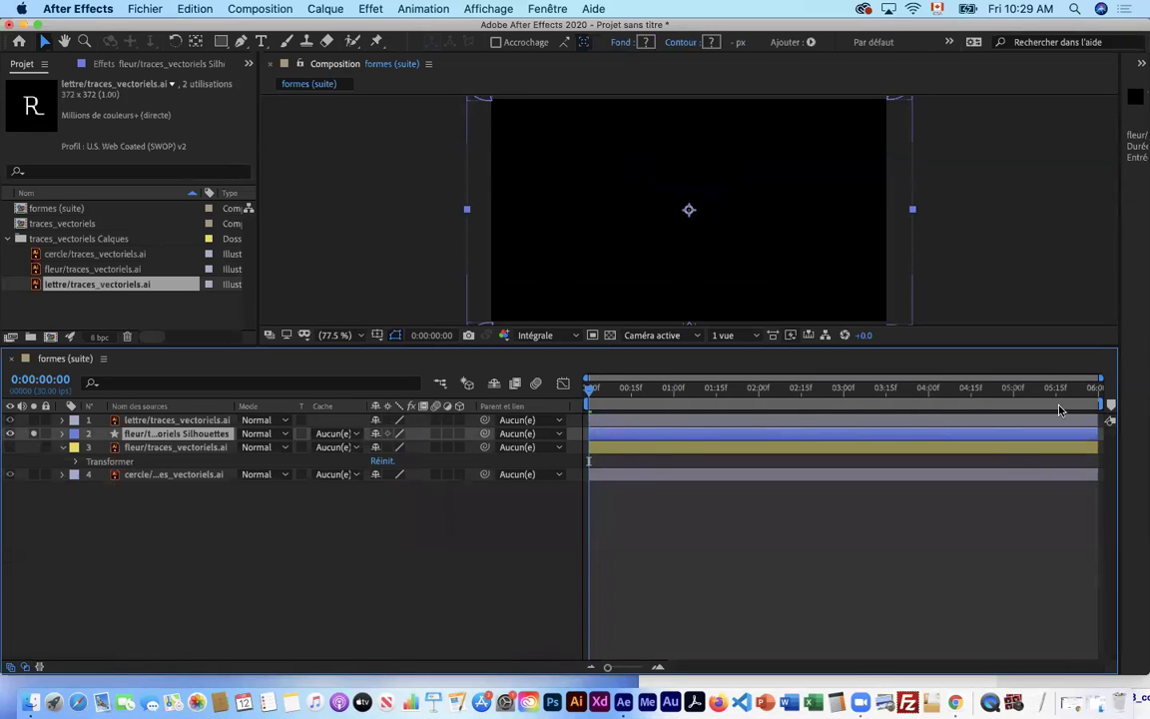
drag(1109, 403, 667, 420)
key(space)
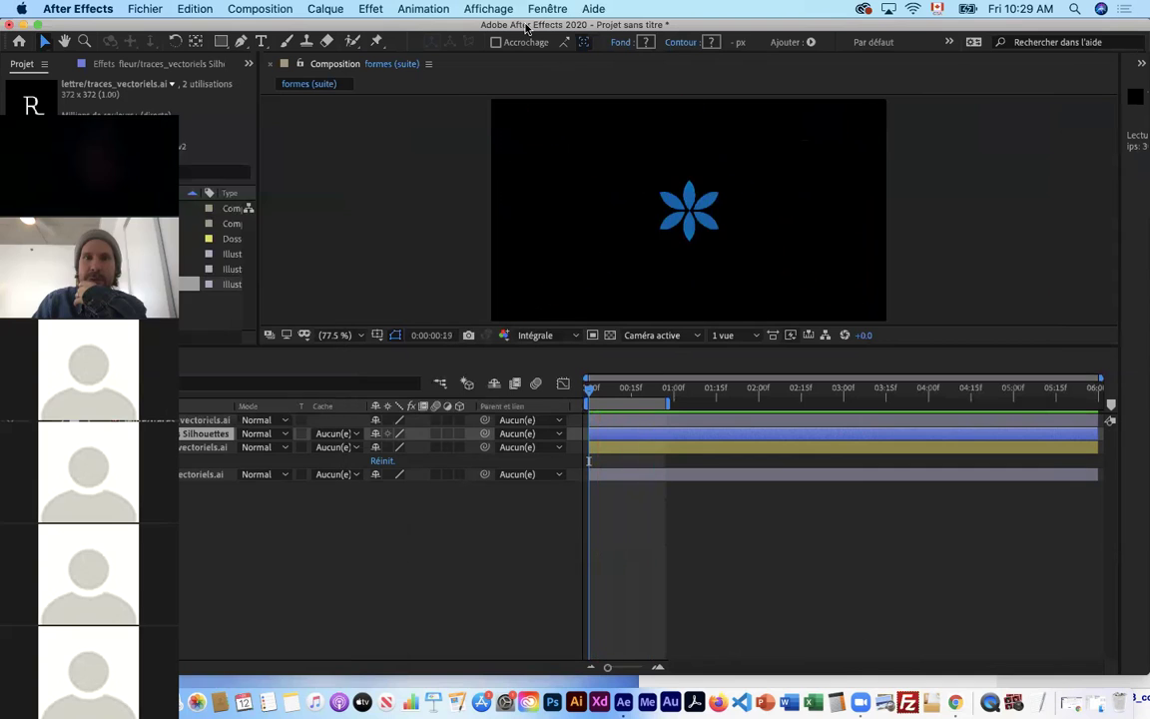
- Move the application window aside to uncover the 03_DEMO_formes folder on the desktop
drag(190, 31, 431, 43)
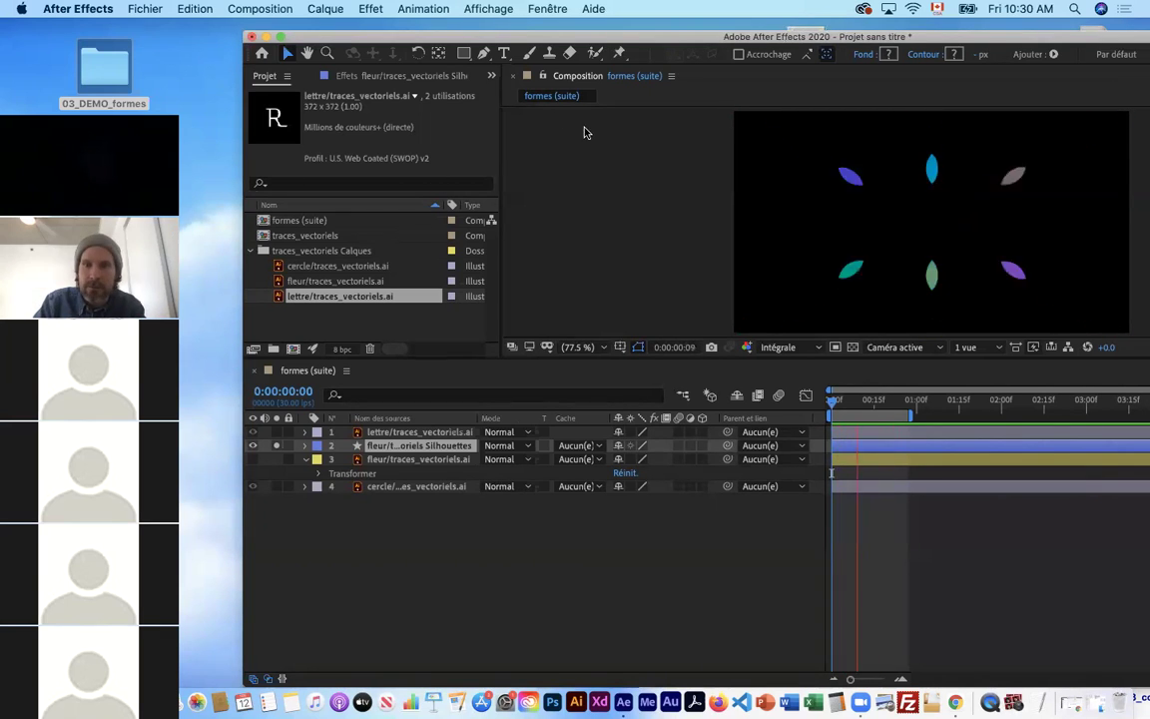
drag(198, 142, 745, 148)
drag(320, 34, 194, 34)
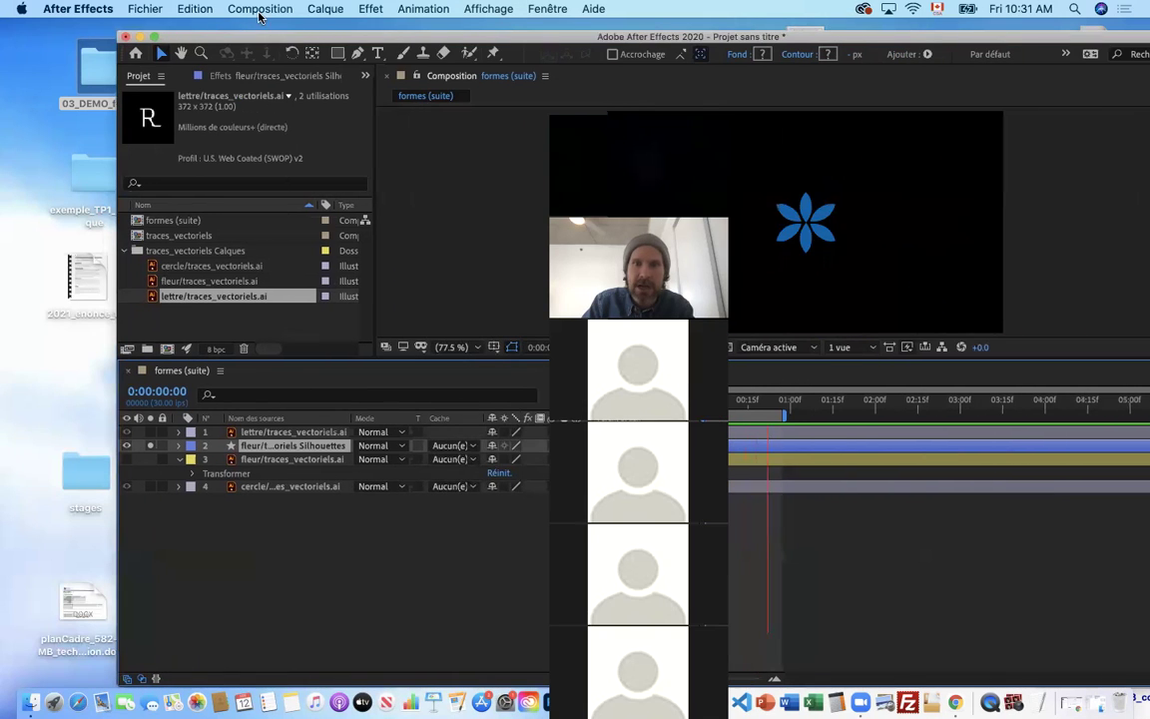
drag(681, 118, 975, 105)
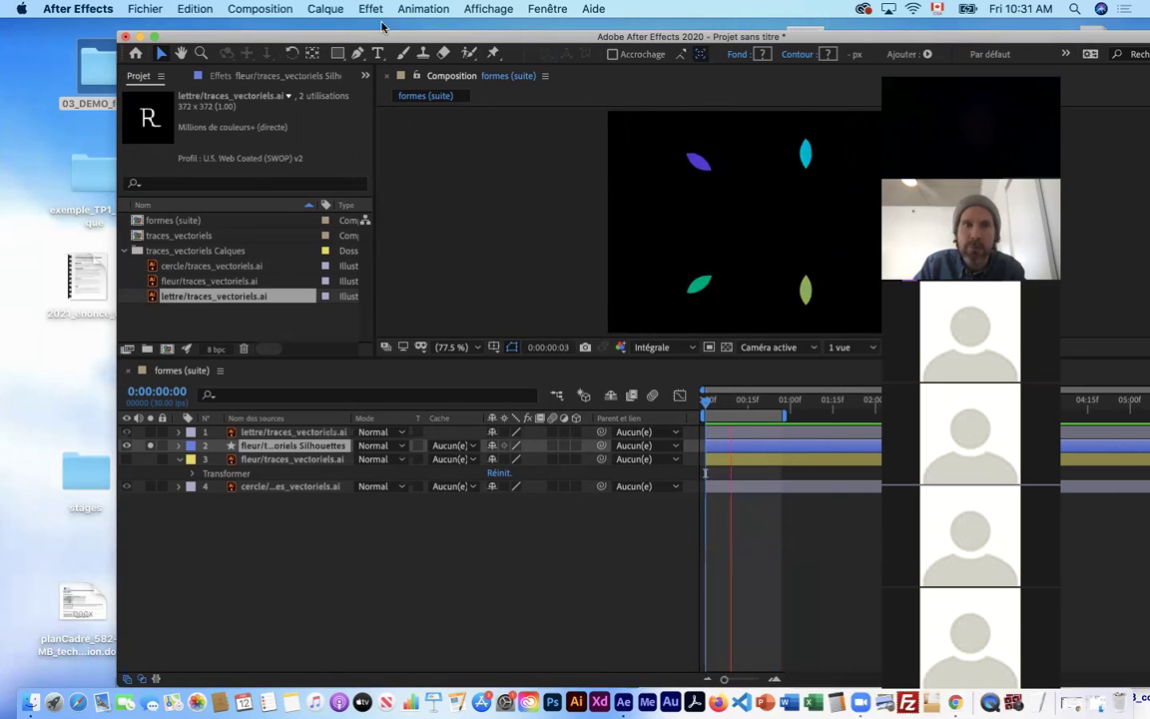
drag(172, 32, 112, 25)
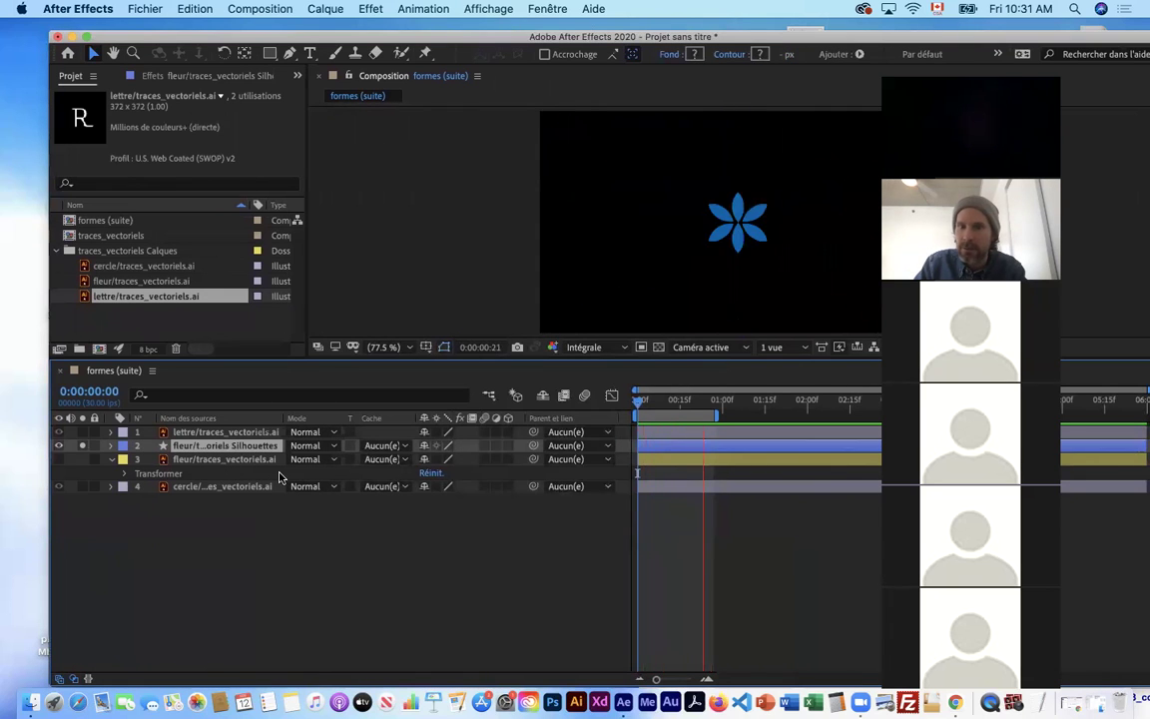
- Stop the preview and apply Lissage à l'approche to all the end keyframes of the petals' Position and Couleur in fleur Silhouettes
key(space)
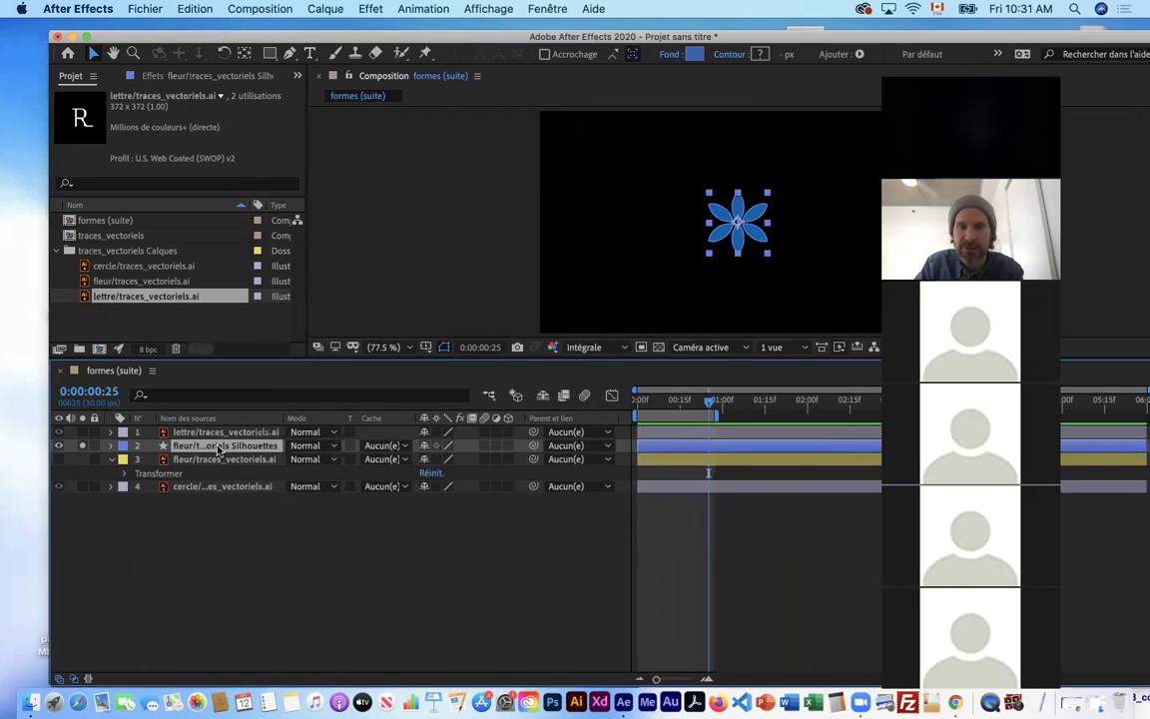
key(u)
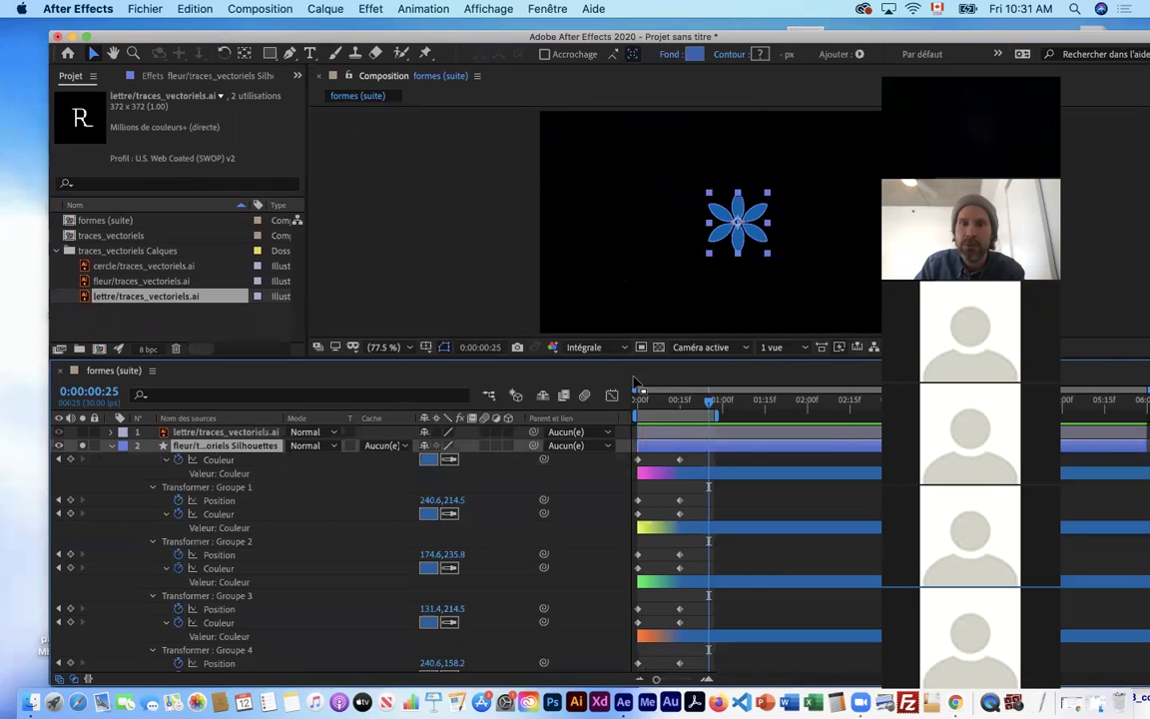
drag(592, 357, 609, 227)
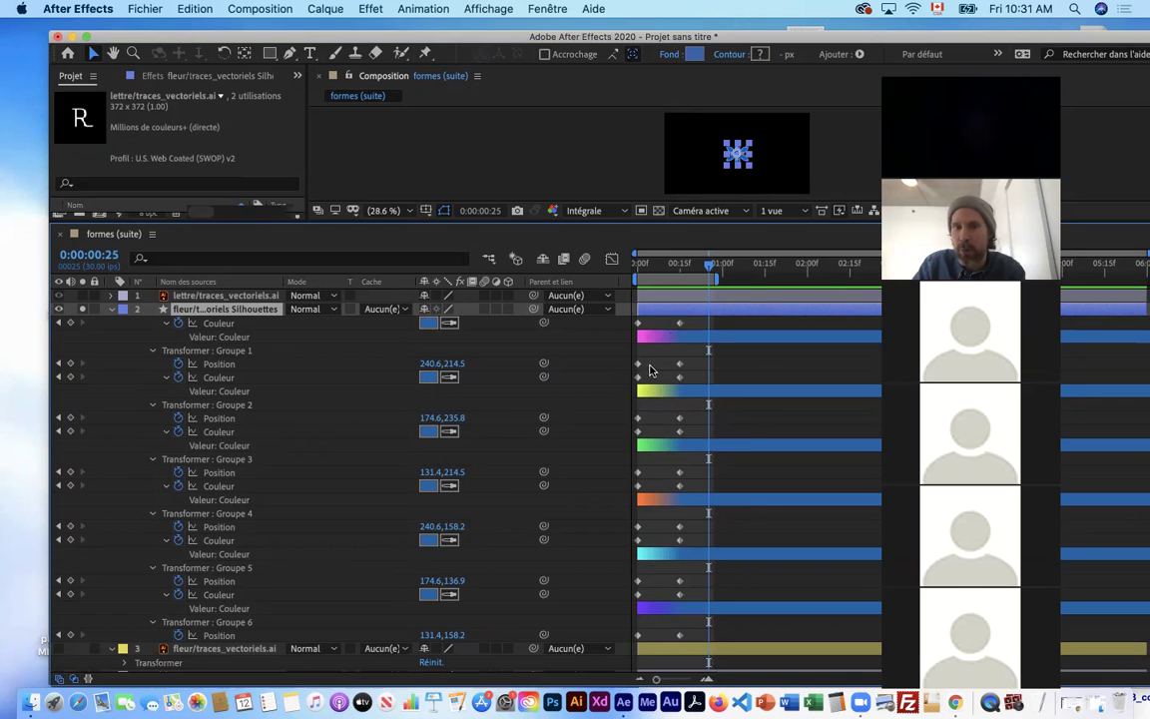
drag(667, 326, 690, 639)
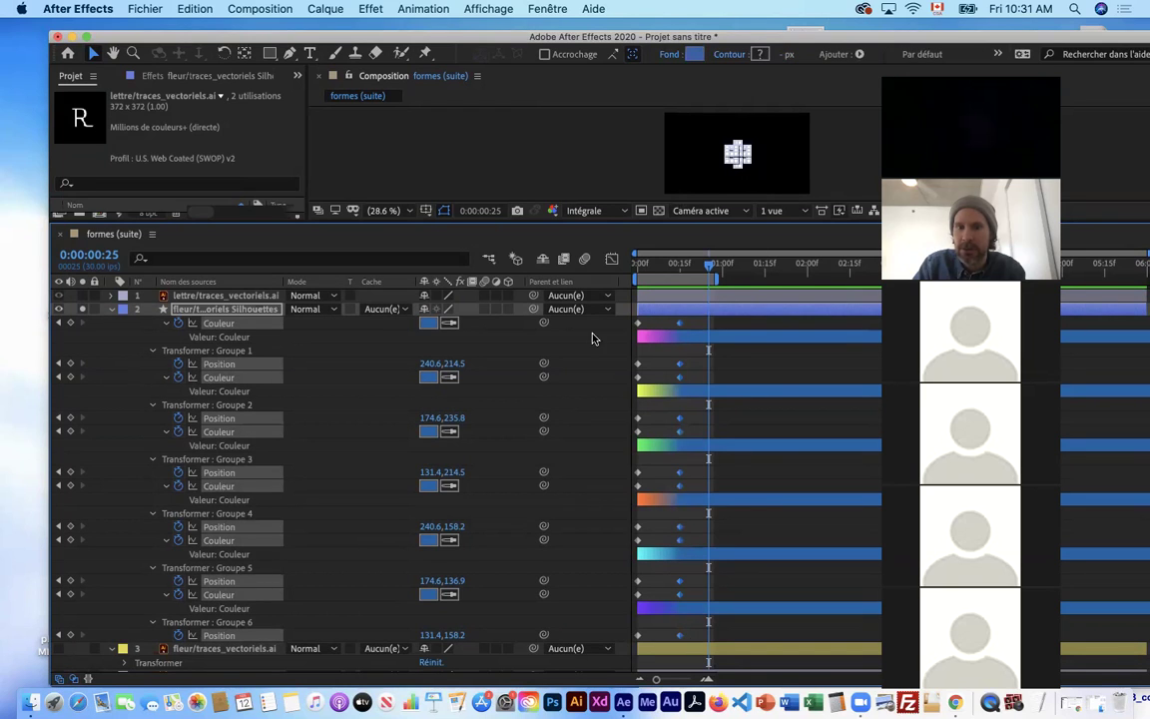
right_click(680, 382)
mouse_move(747, 571)
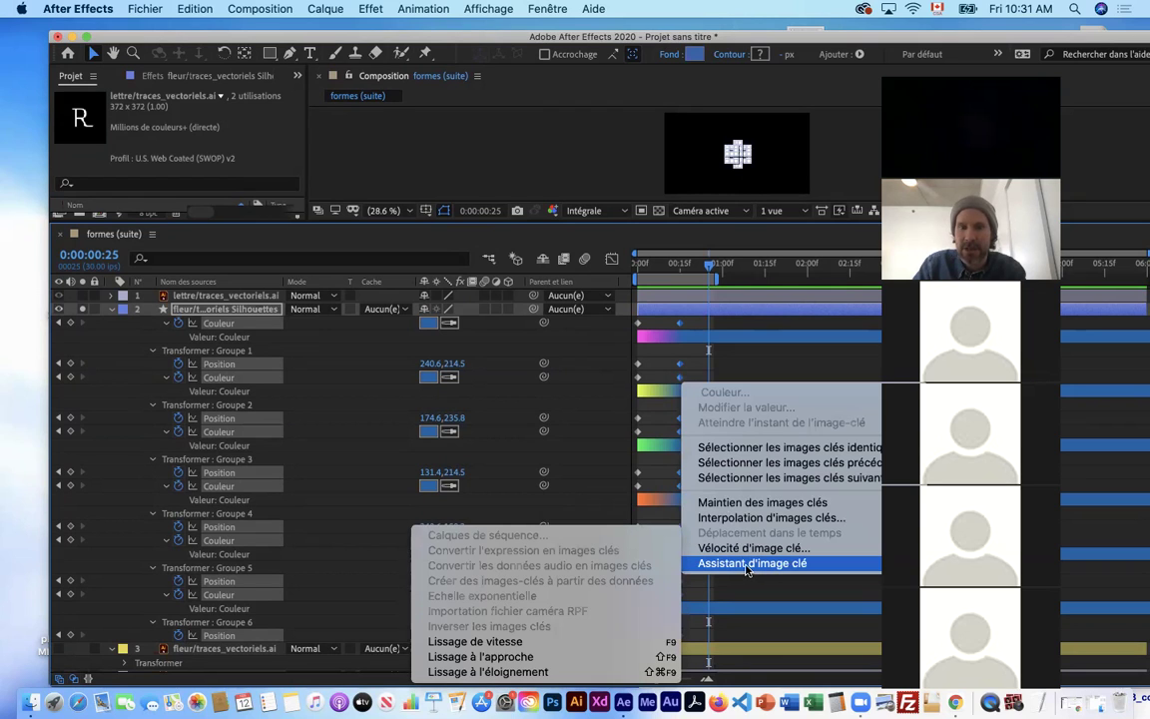
click(519, 659)
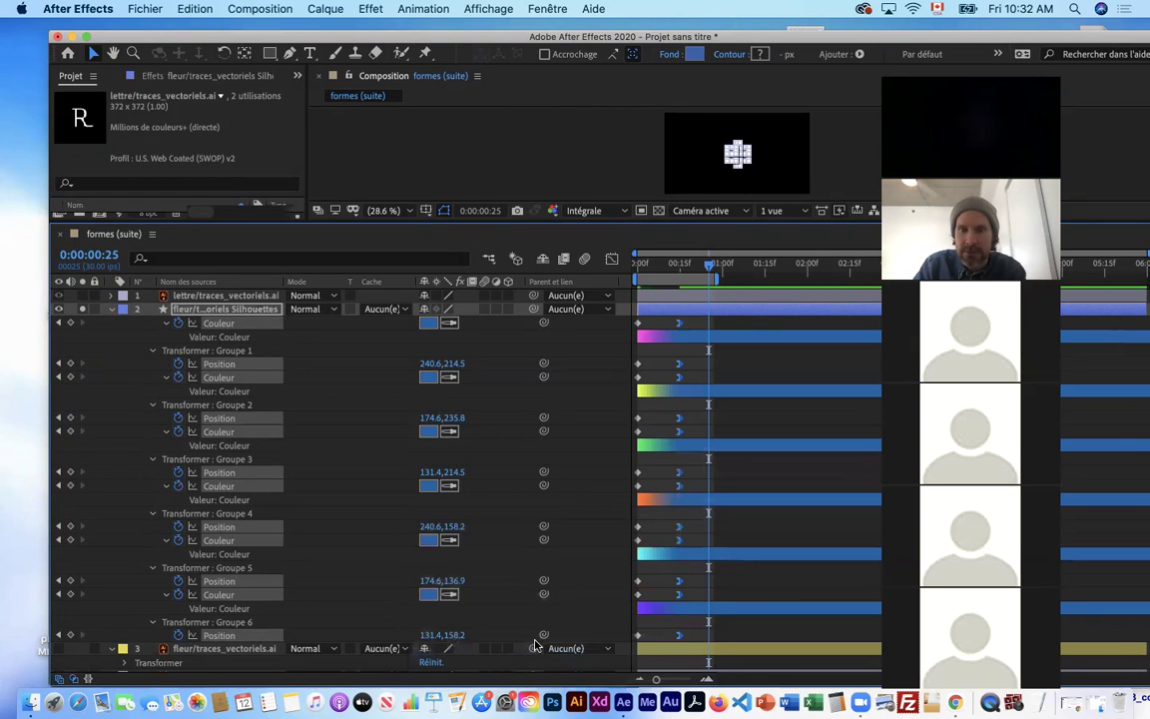
- Return the playhead to 0:00:00:00 and preview the eased petal animation in an enlarged composition view
drag(709, 269, 639, 266)
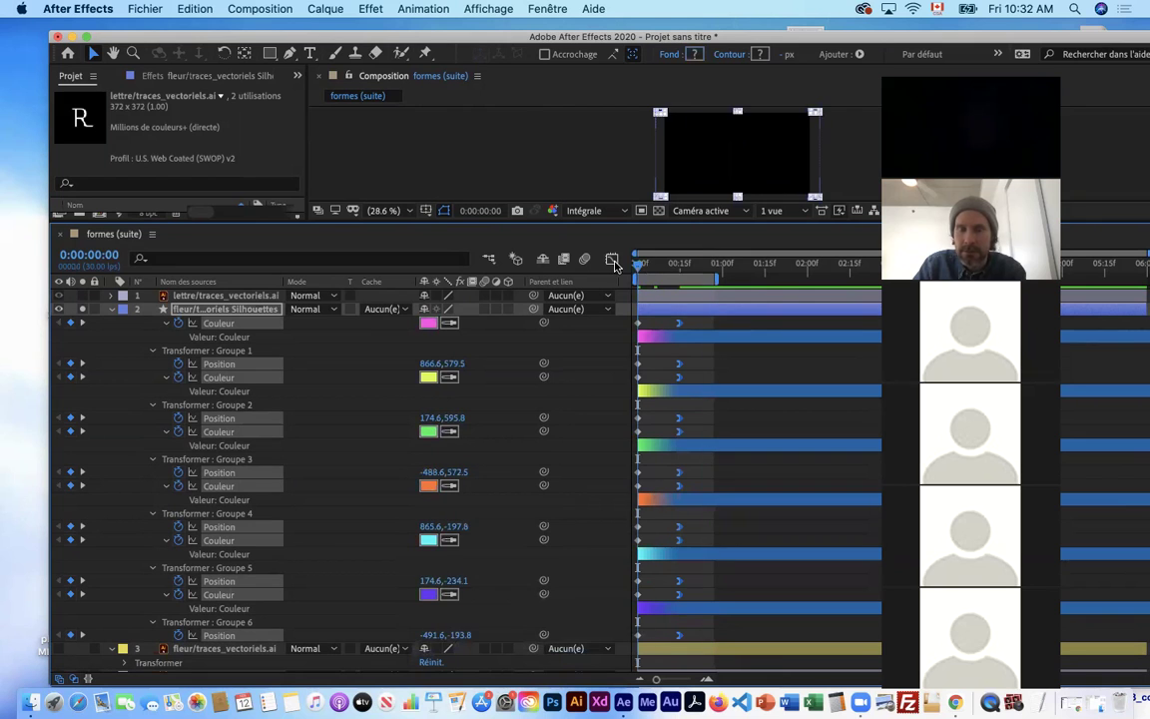
drag(675, 222, 670, 546)
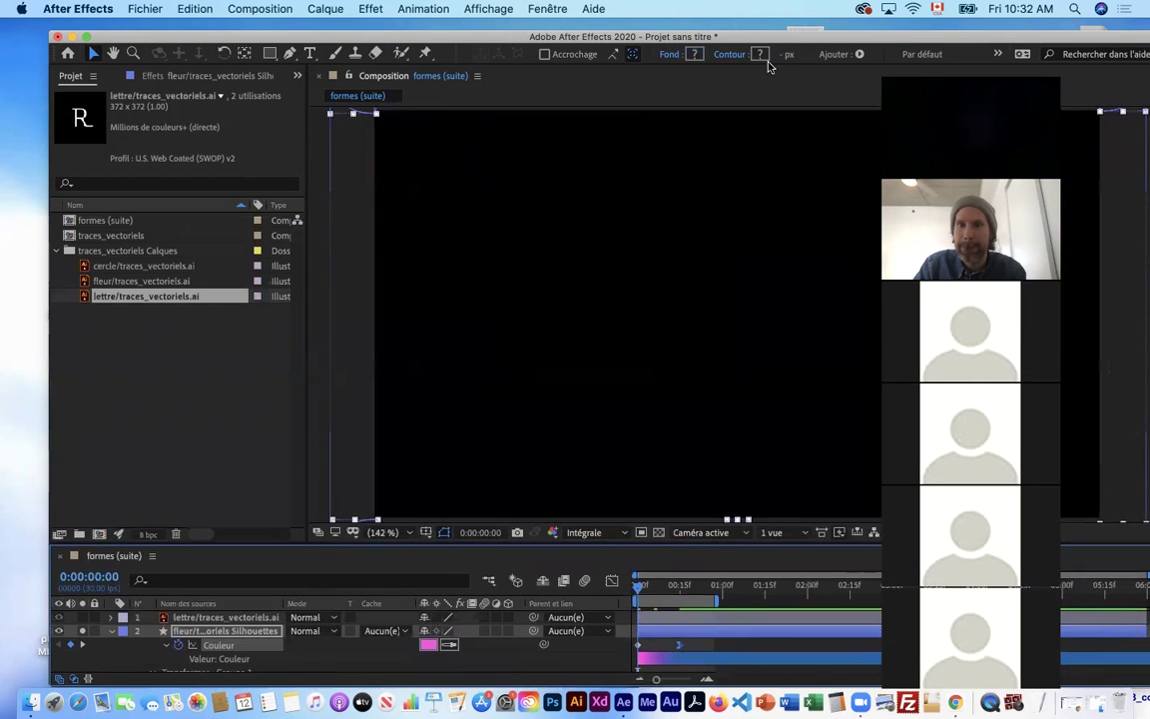
drag(773, 36, 636, 36)
click(807, 52)
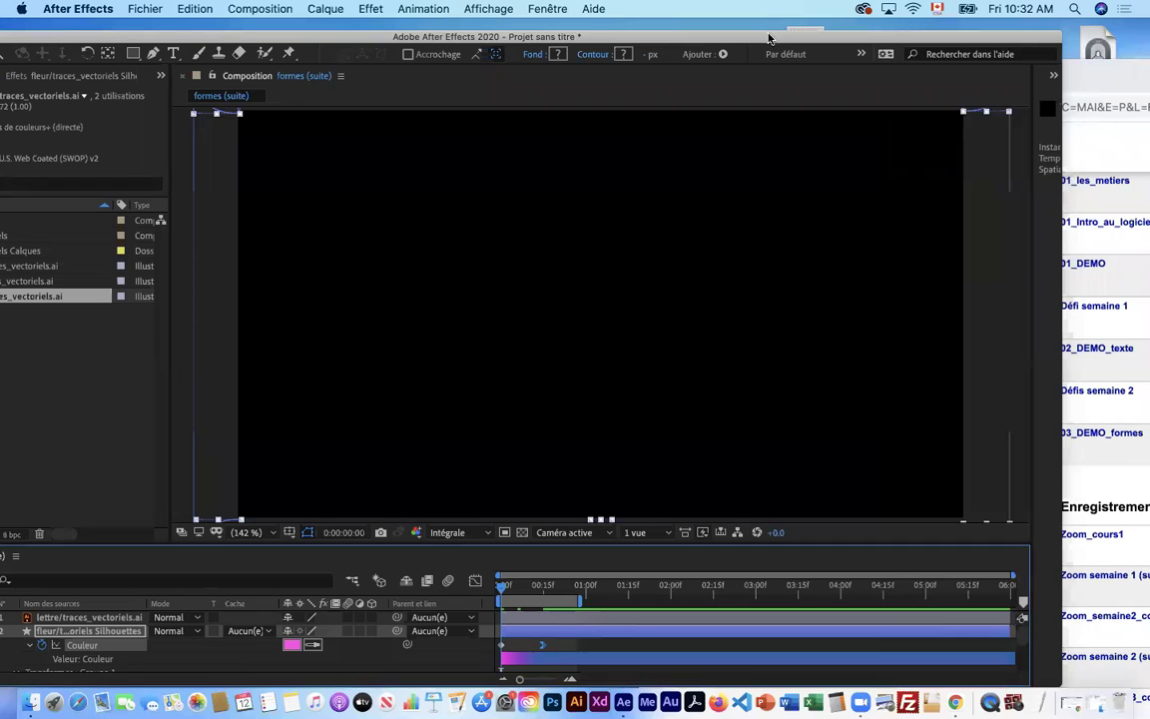
key(space)
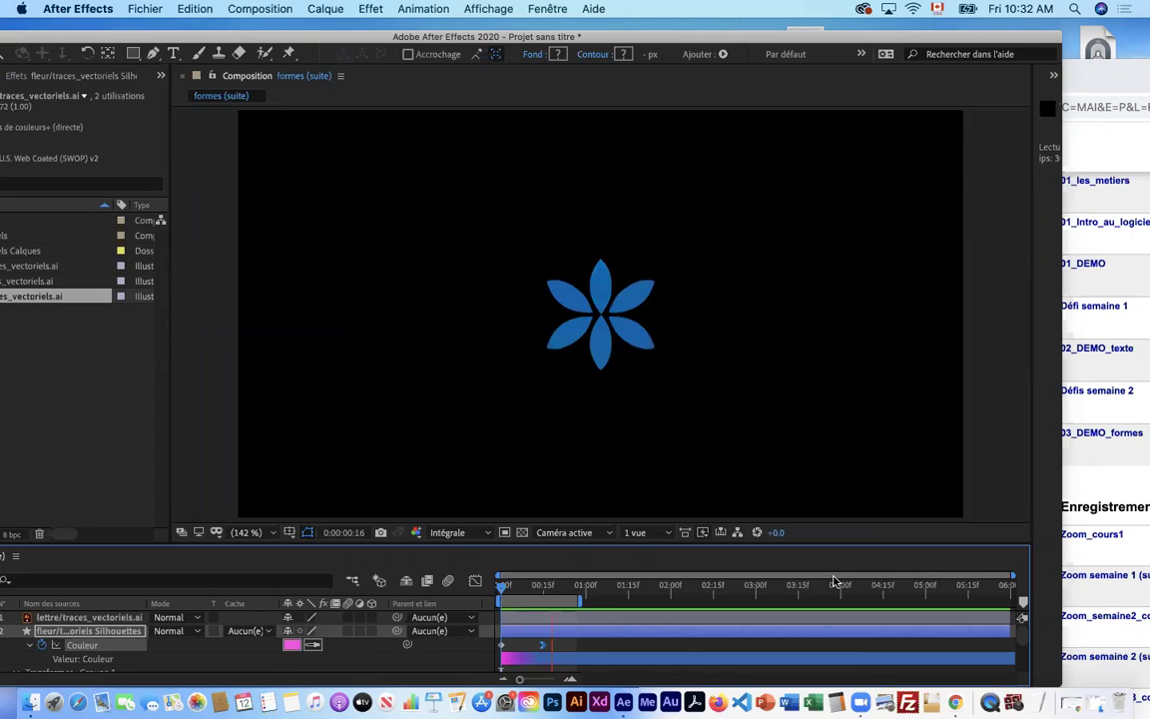
- Undo the easing on the petal keyframes and preview the animation again for comparison
key(space)
key(space)
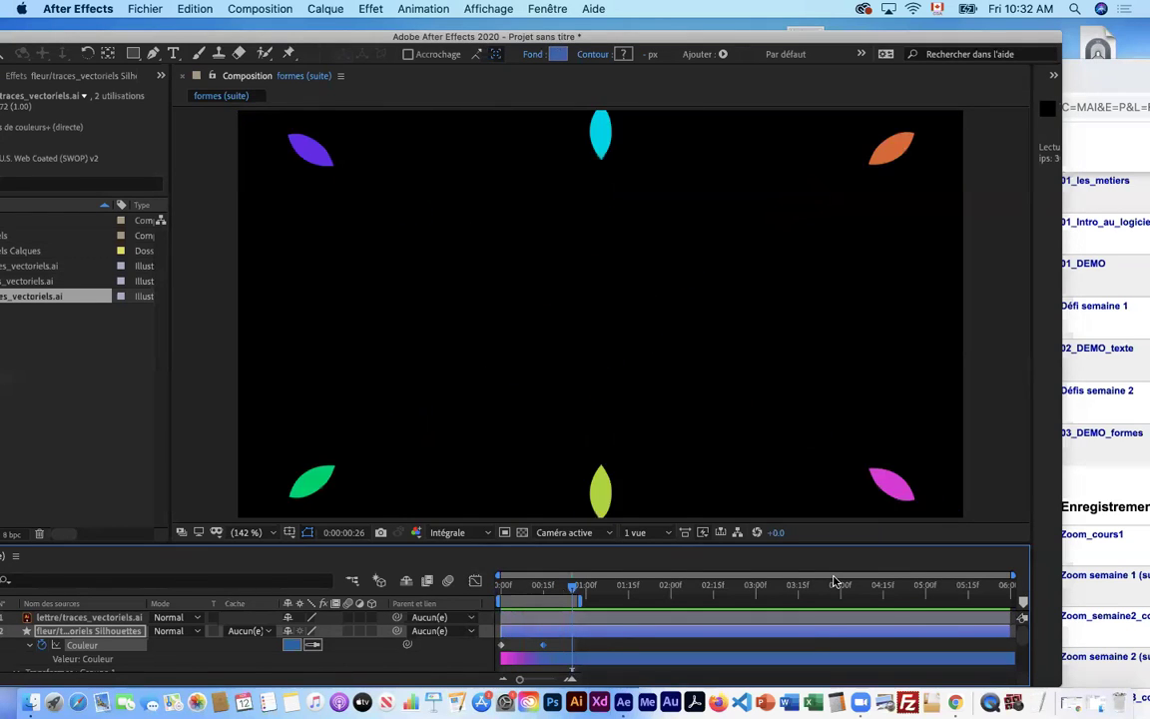
key(space)
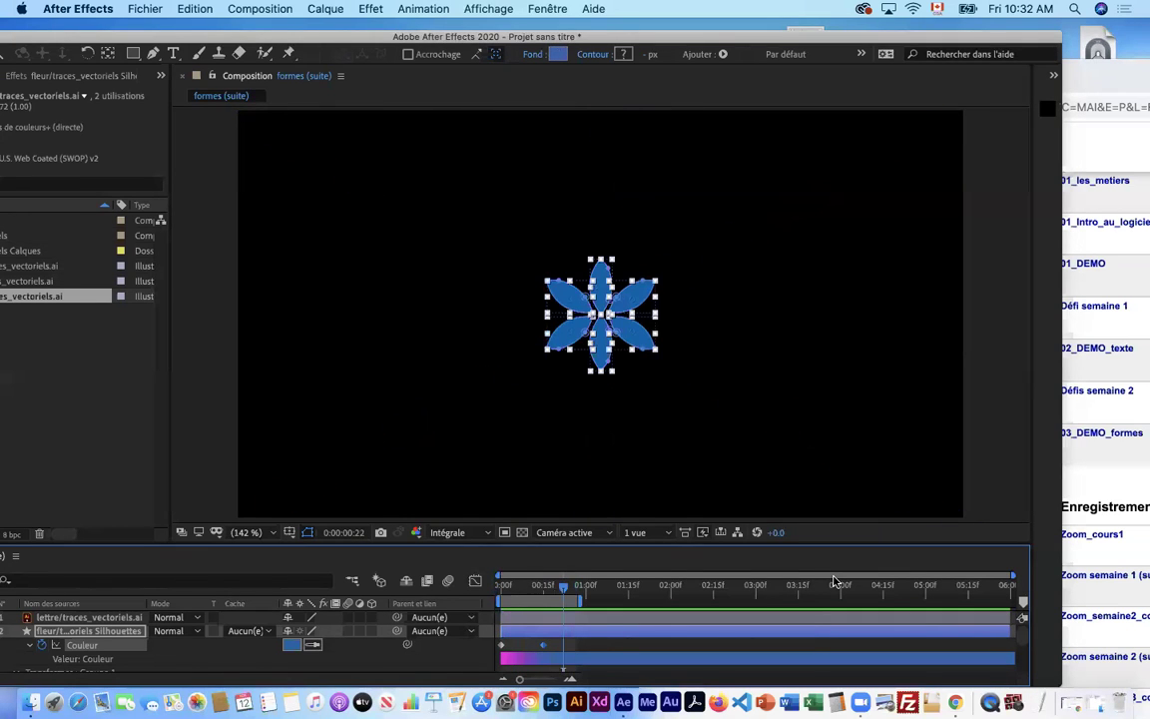
- Undo the shortened work area and the solo on fleur Silhouettes, with the playhead at 0:00:00:00
click(196, 10)
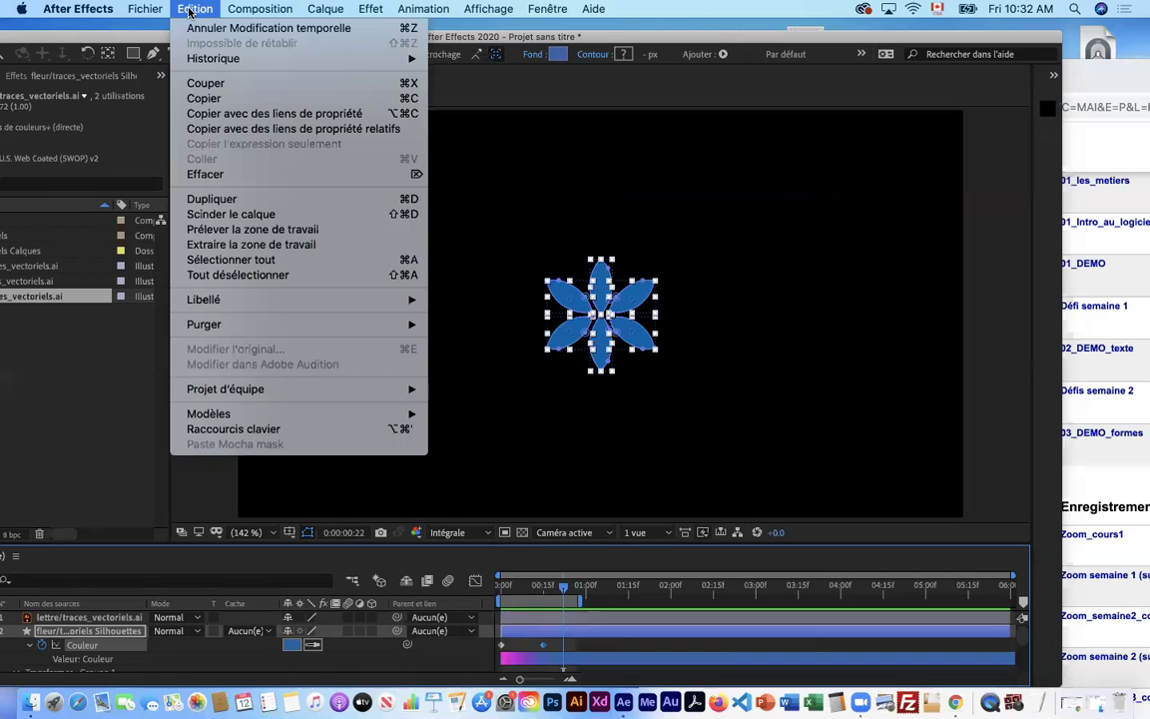
mouse_move(211, 64)
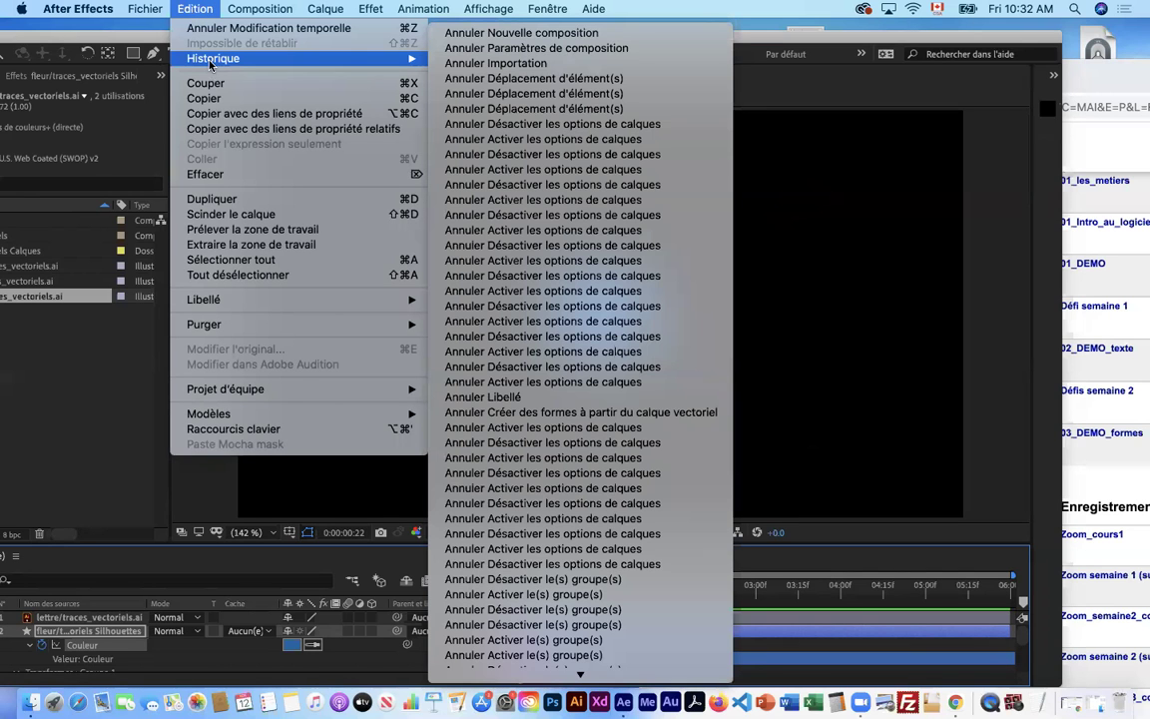
scroll(554, 548, down, 20)
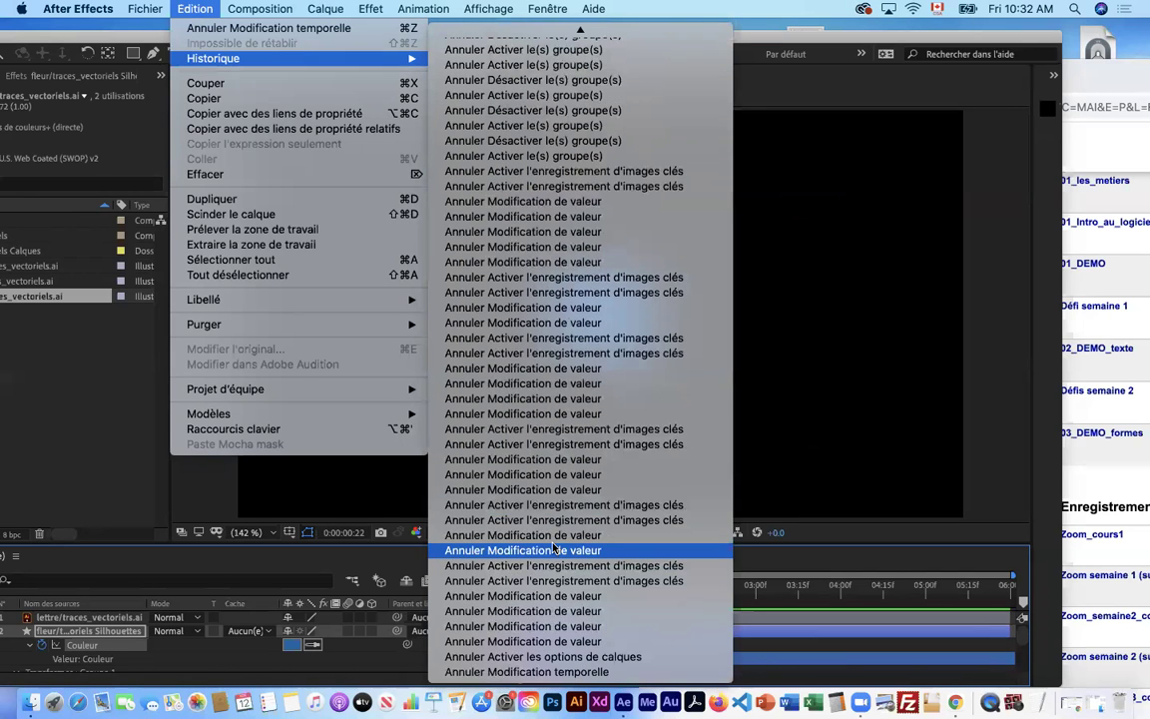
click(564, 672)
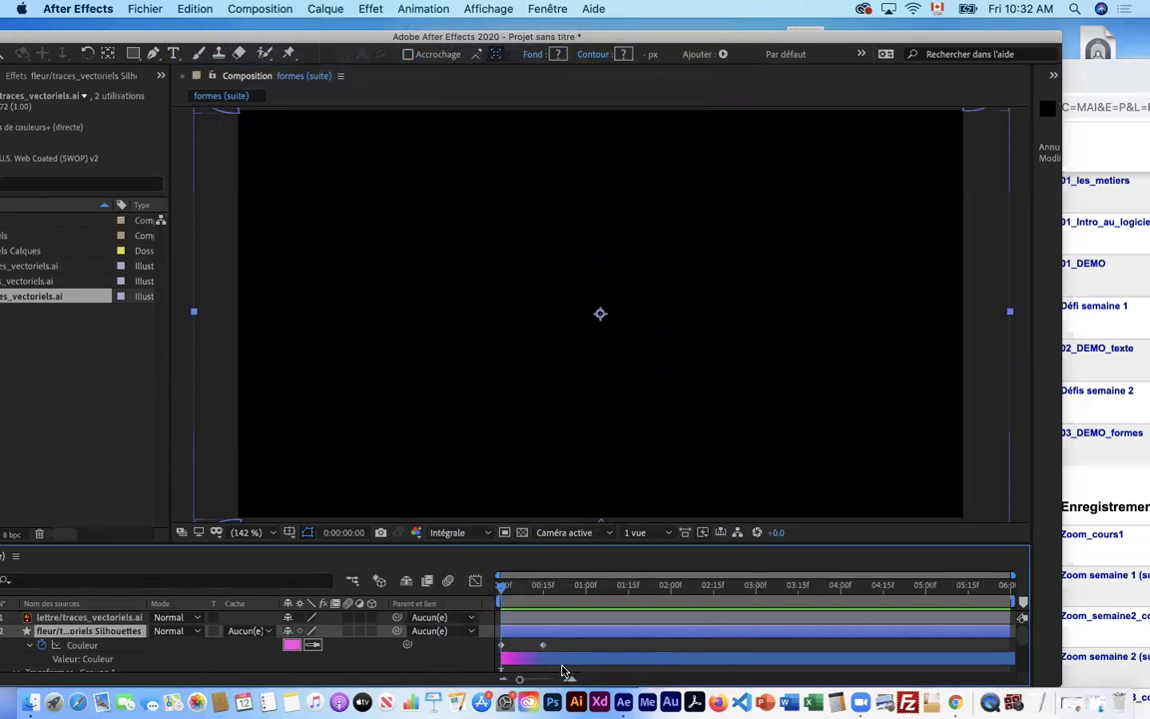
key(super+z)
drag(509, 586, 455, 566)
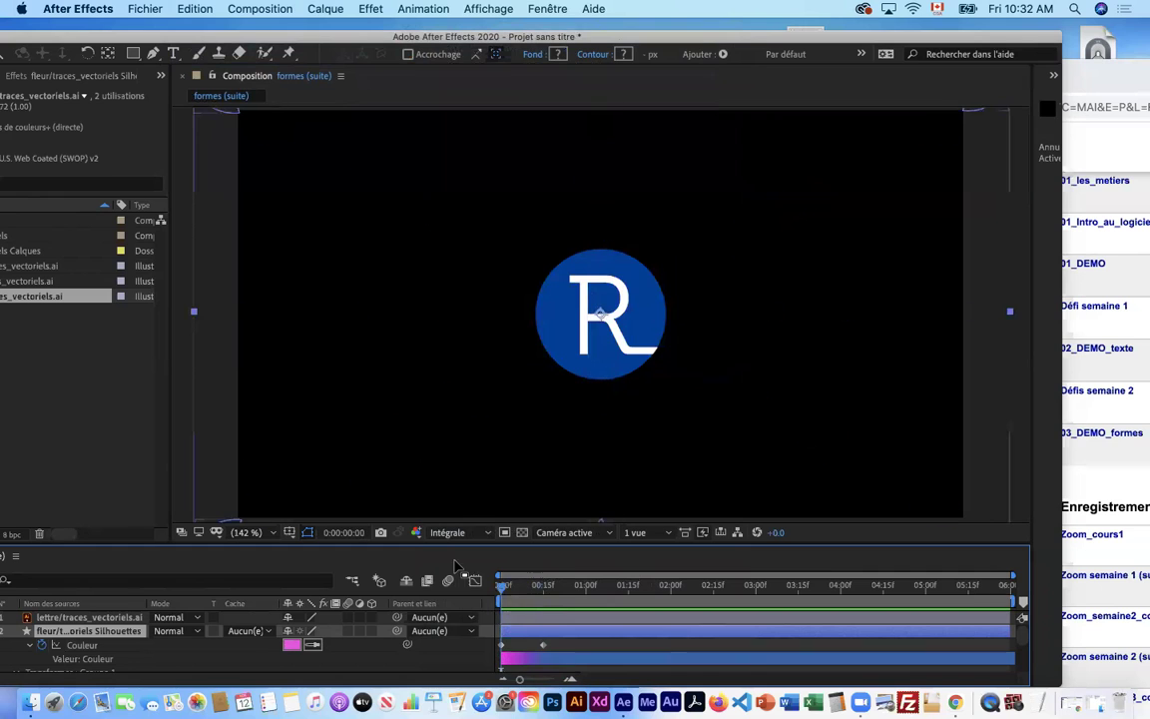
- Select the petals' end keyframes for Position and Couleur at 0:00:00:15 and reapply Lissage à l'approche to them
drag(418, 513, 417, 139)
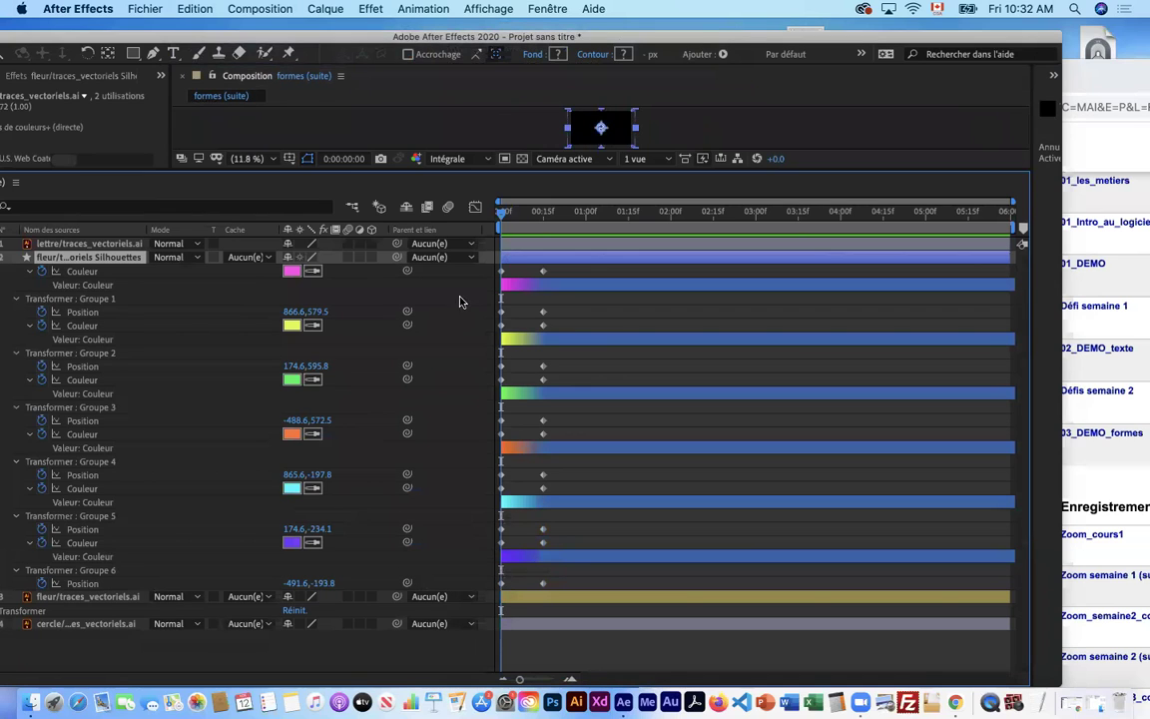
click(119, 574)
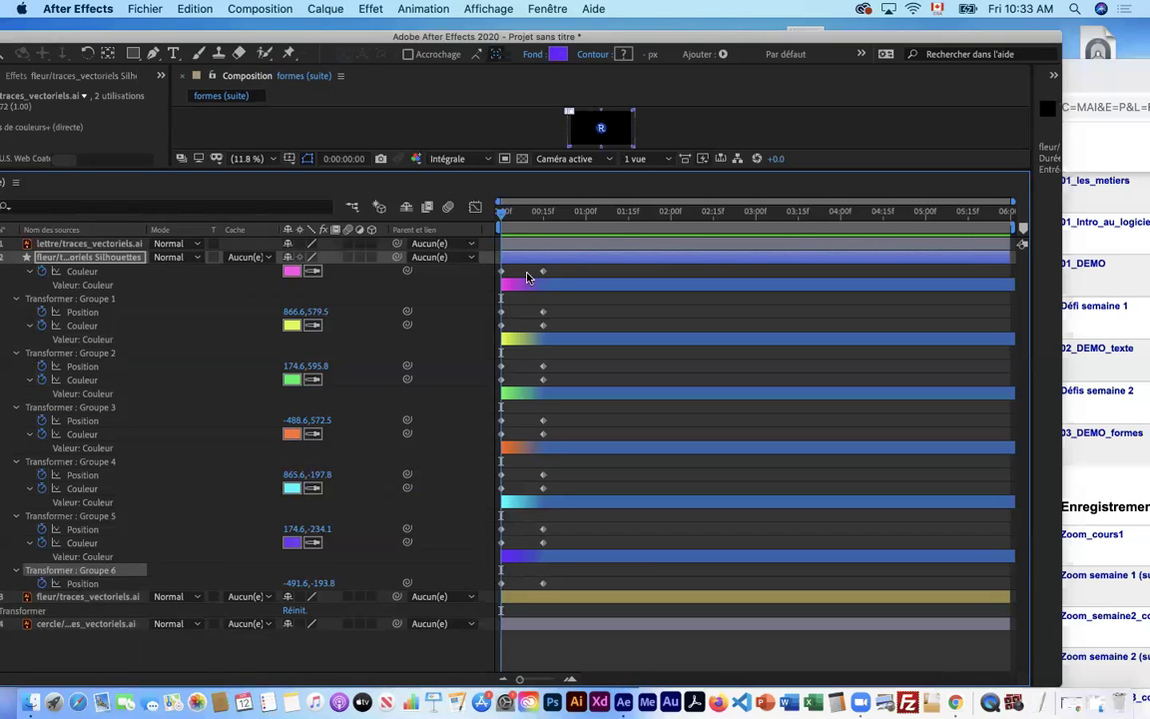
drag(530, 267, 545, 588)
right_click(545, 585)
mouse_move(699, 671)
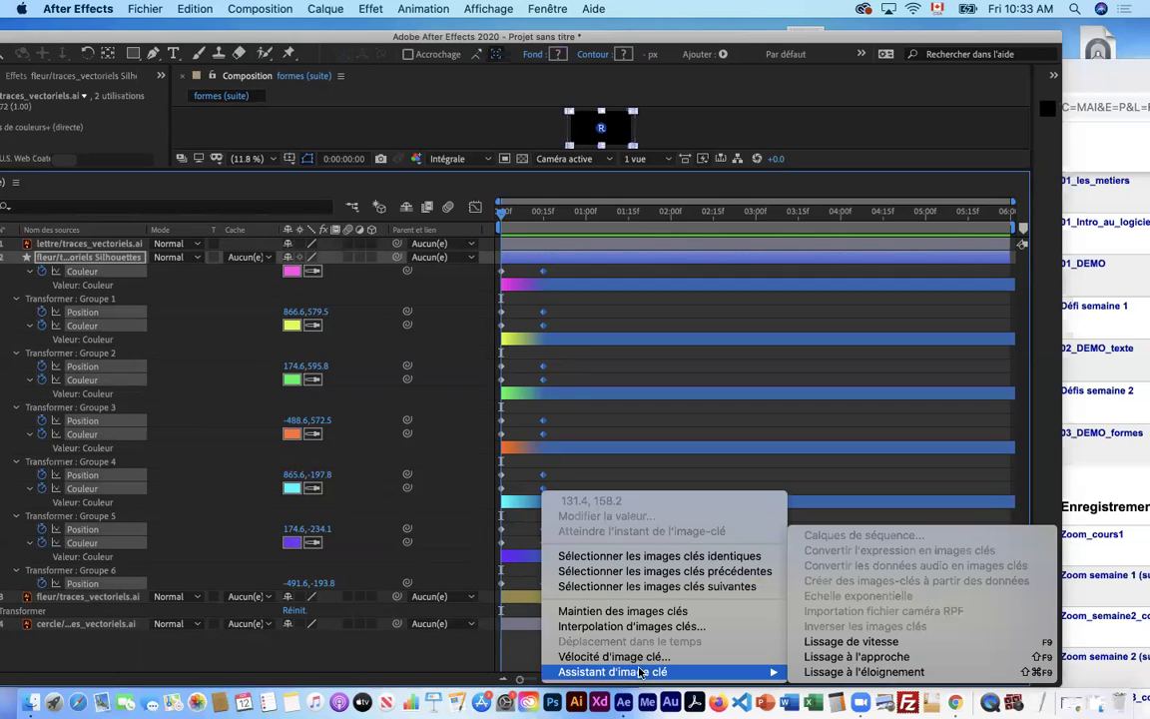
click(908, 673)
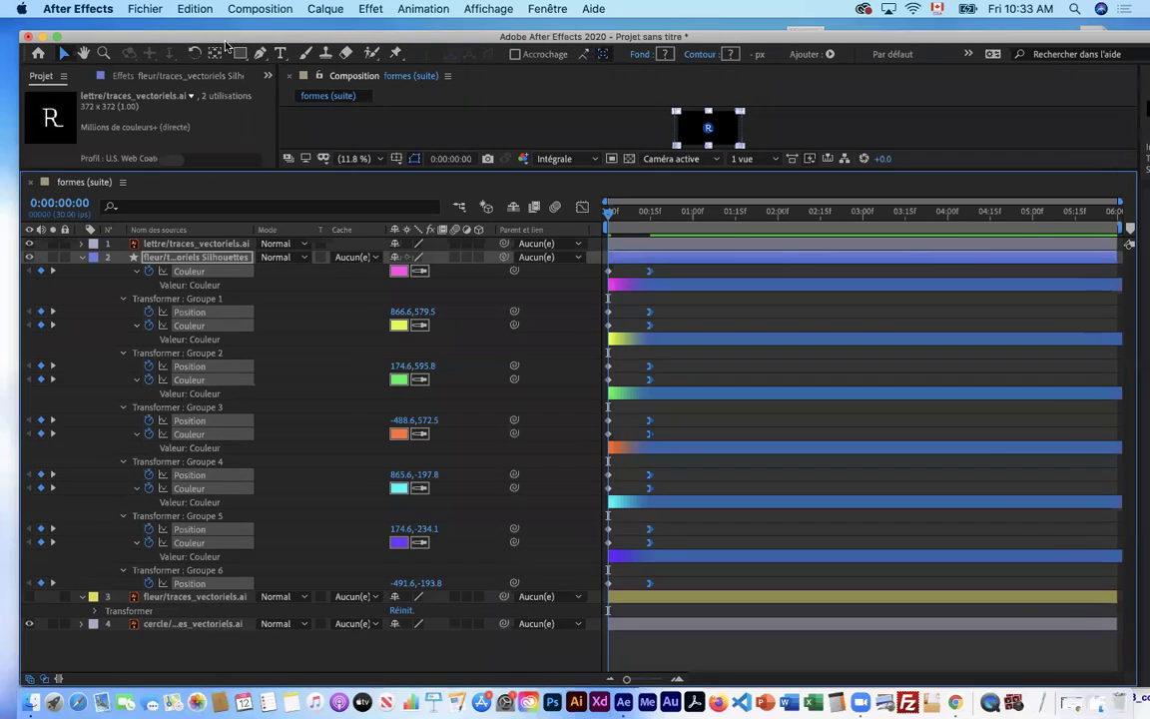
- Collapse the fleur Silhouettes layer, enlarge the composition view and move the playhead to 0:00:00:15
click(83, 258)
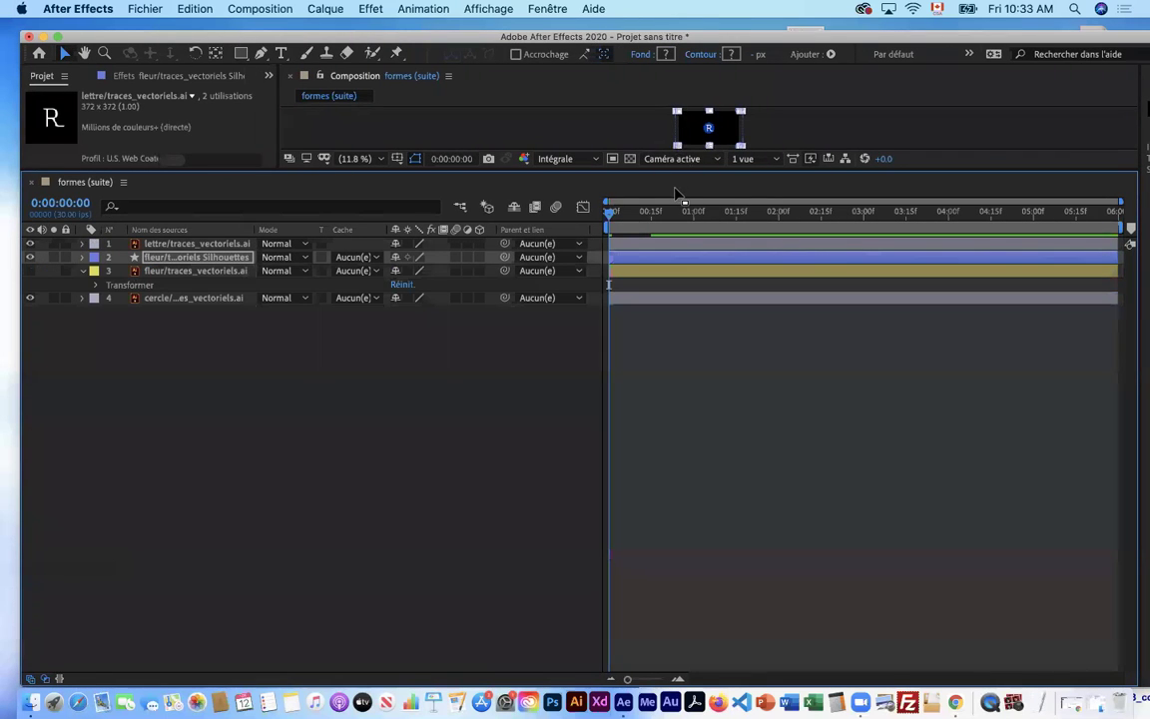
drag(661, 167, 604, 606)
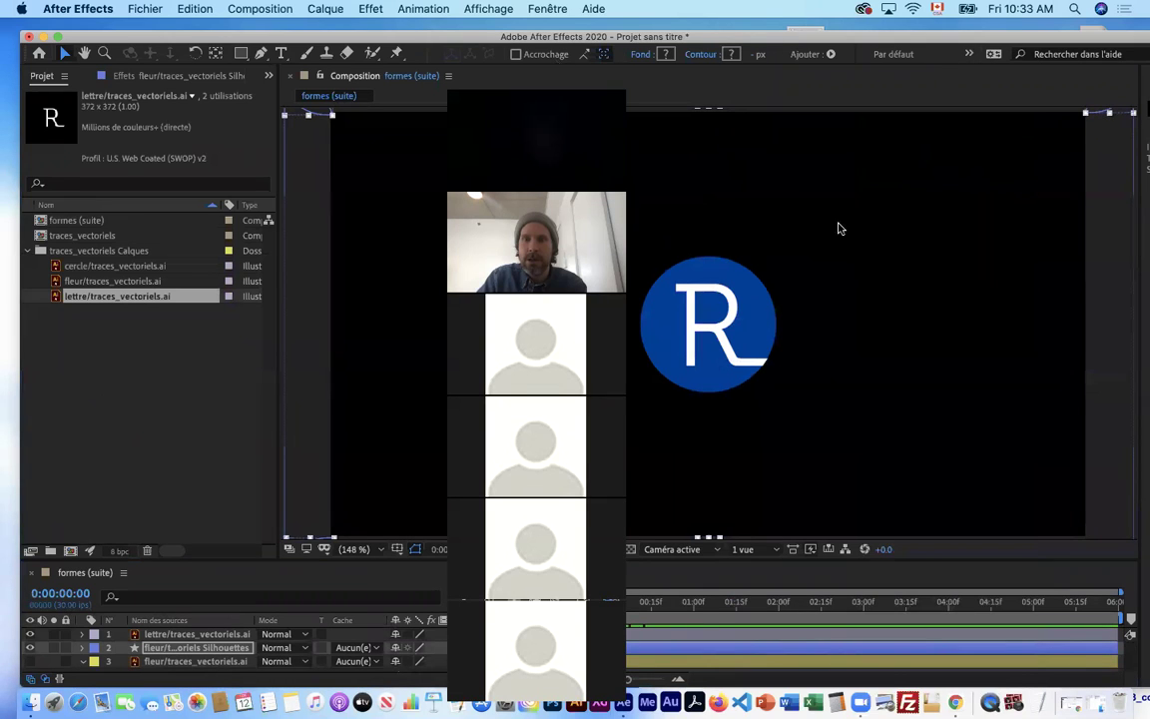
click(196, 649)
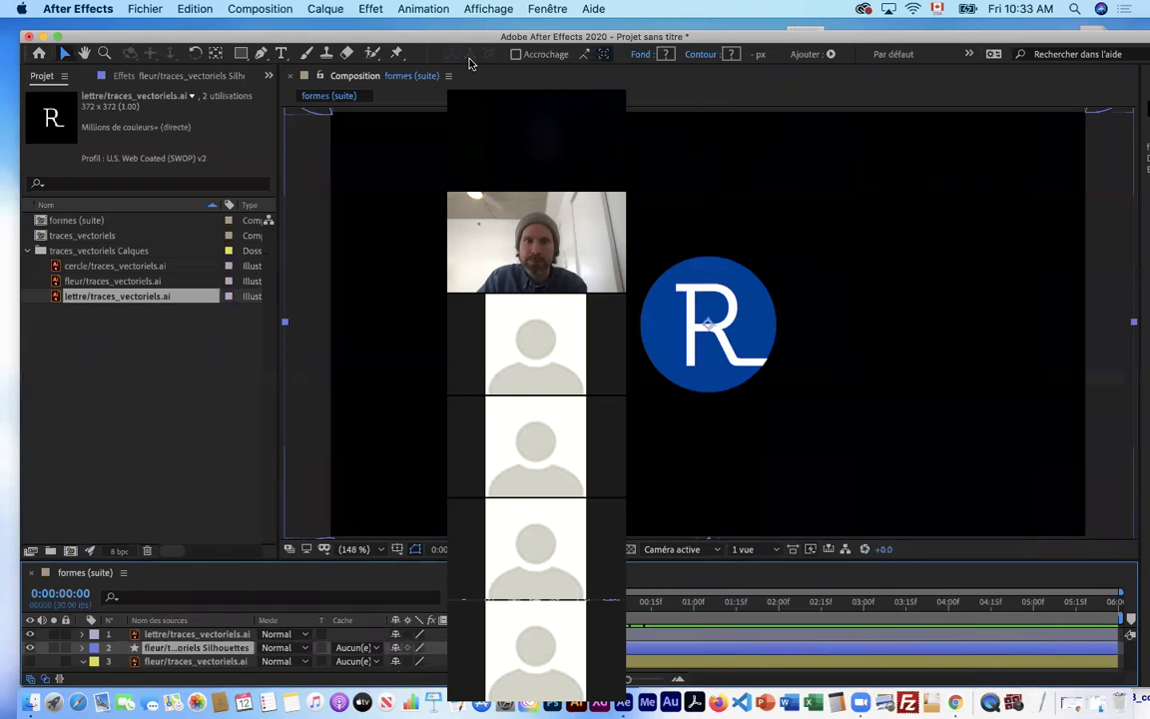
drag(609, 605, 661, 600)
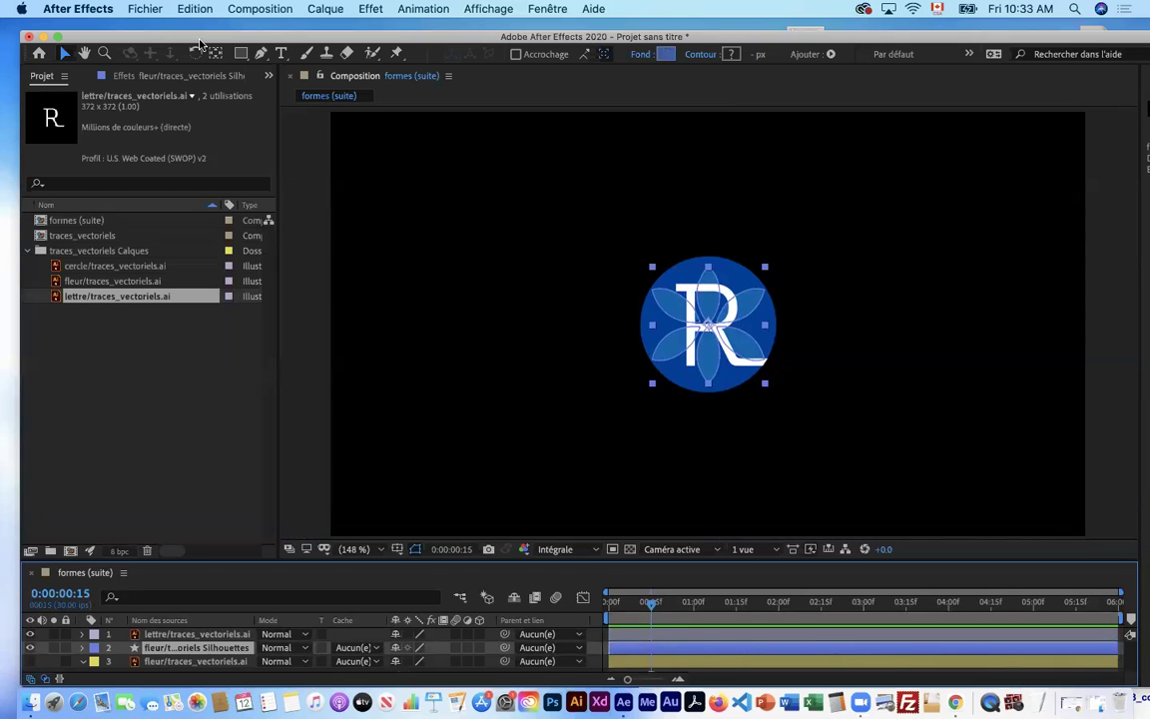
- Open the 03_Export folder inside 03_DEMO_formes in Finder and play a quick preview of ai_en_formes.mp4
drag(220, 37, 240, 308)
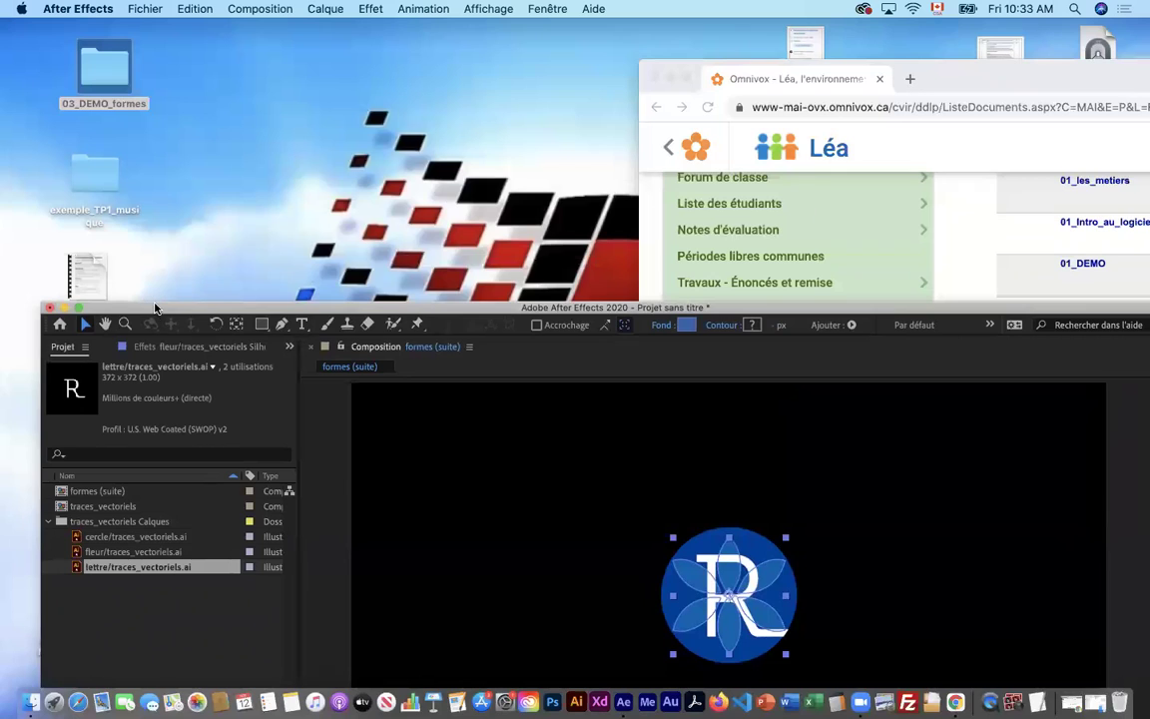
drag(154, 308, 264, 46)
double_click(105, 66)
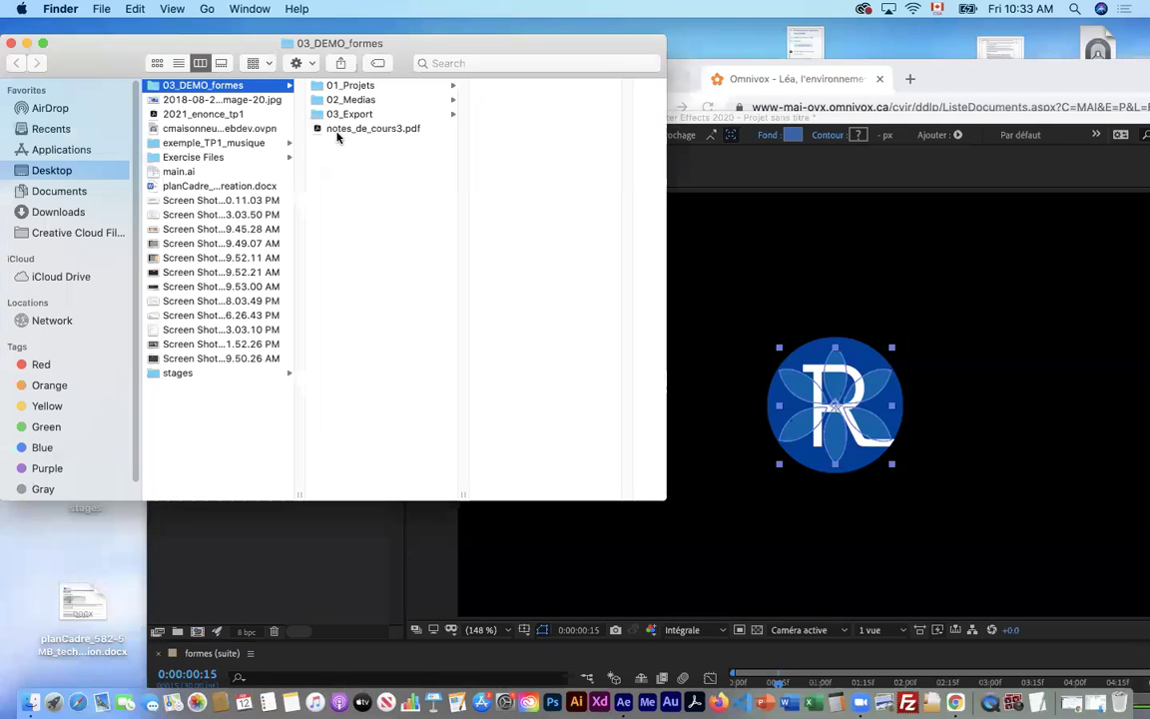
click(349, 114)
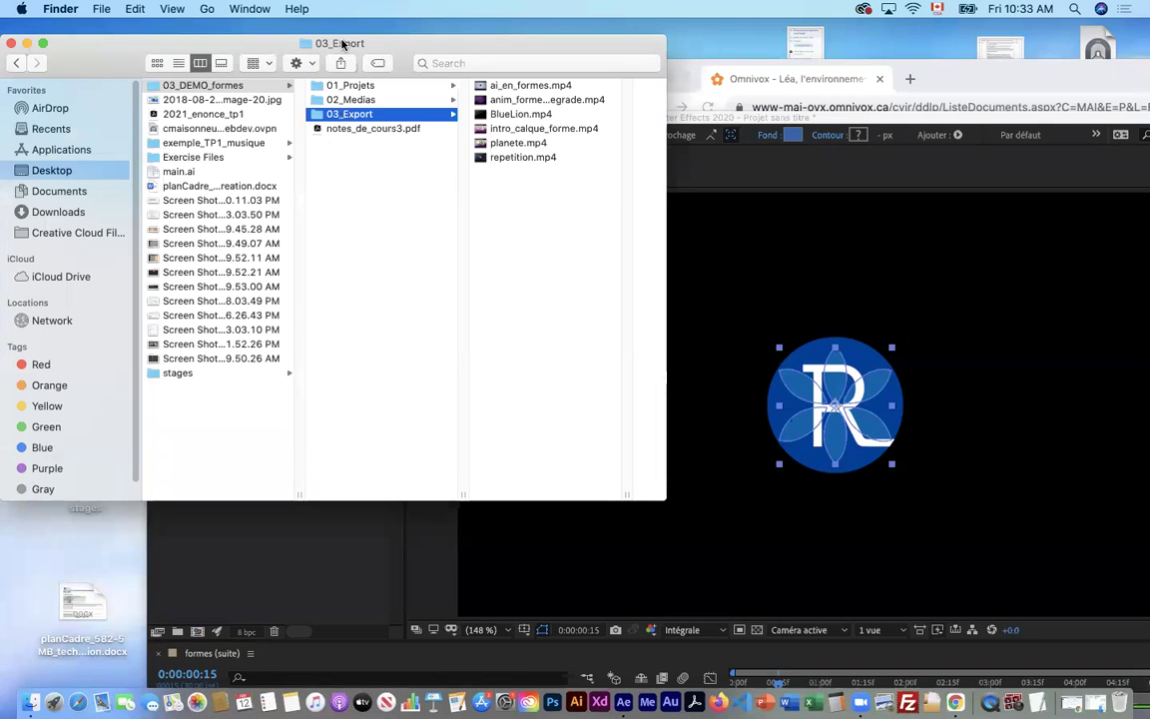
drag(340, 44, 189, 213)
click(370, 256)
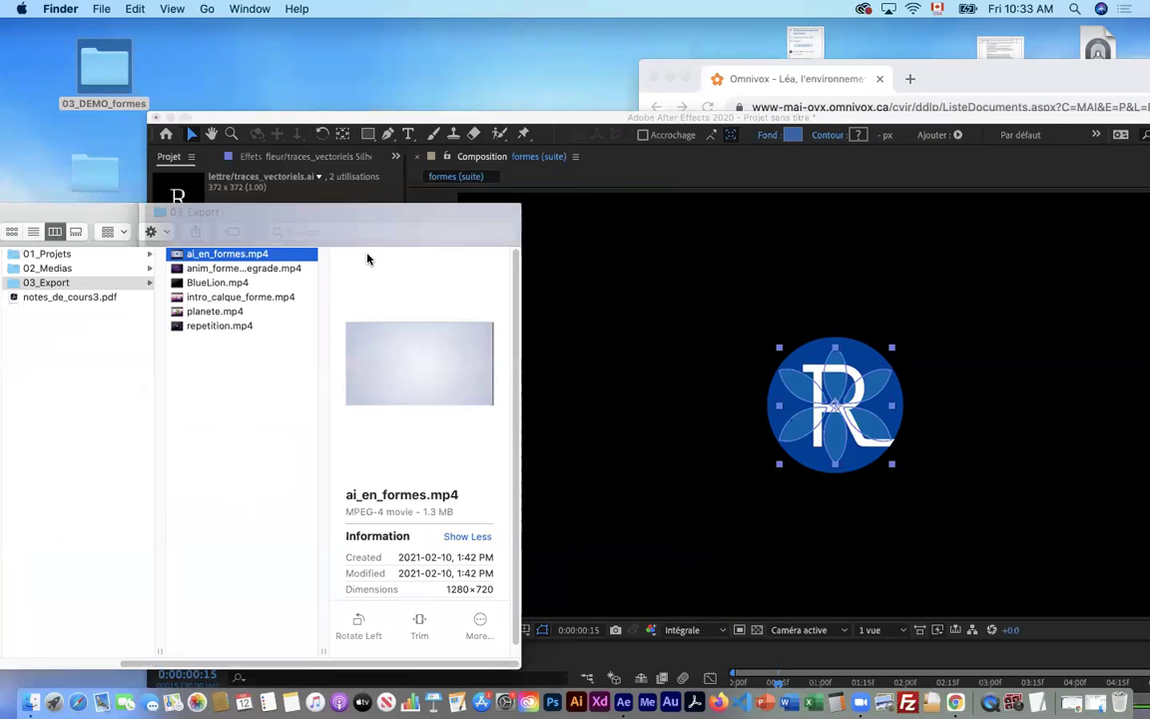
key(space)
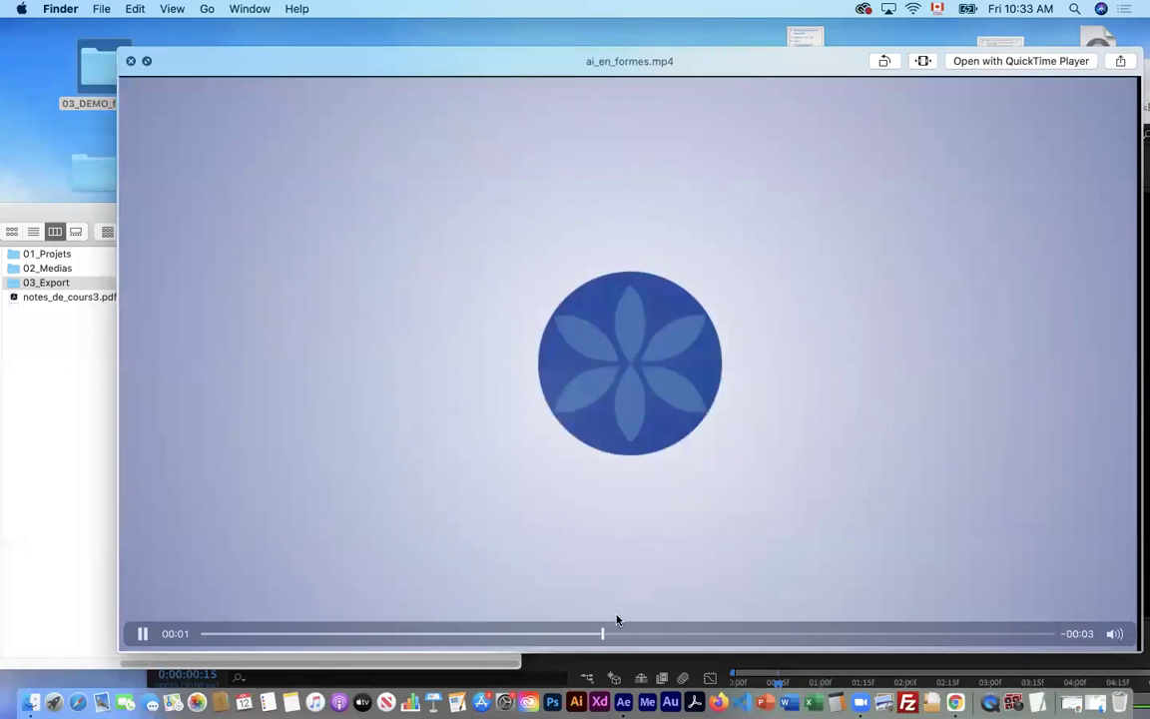
- Scrub back through ai_en_formes.mp4 to review the petals assembling, close the preview and return to After Effects
drag(713, 640, 497, 638)
drag(294, 631, 264, 611)
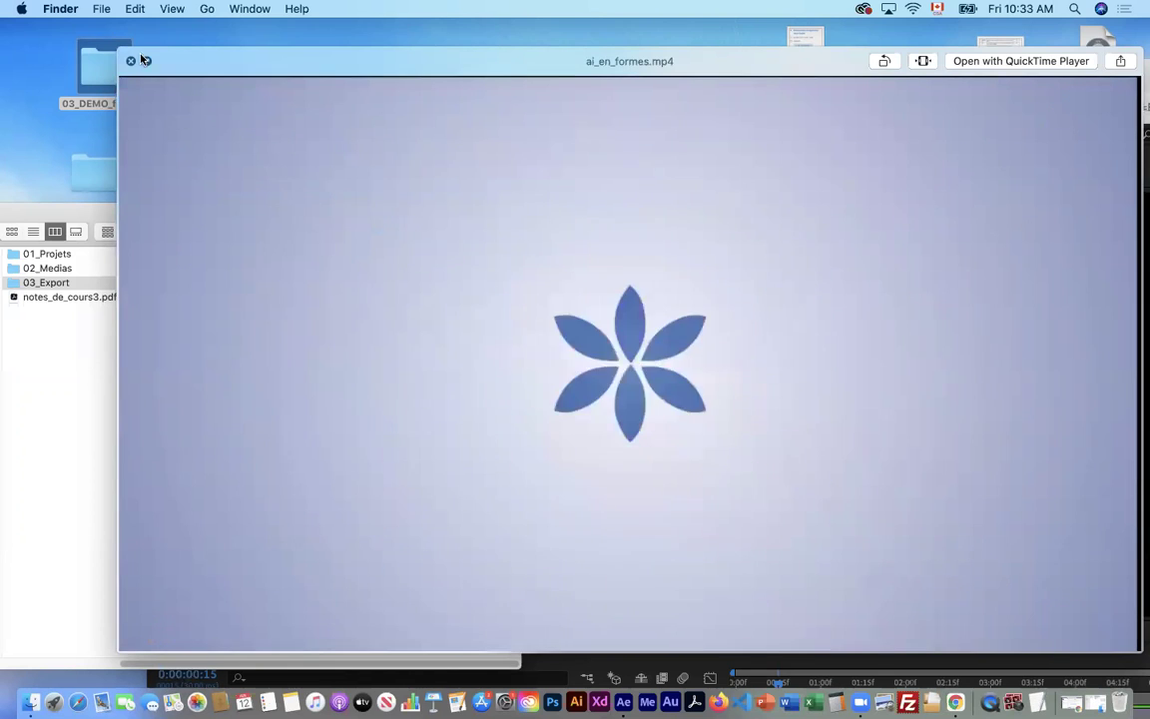
key(space)
click(486, 114)
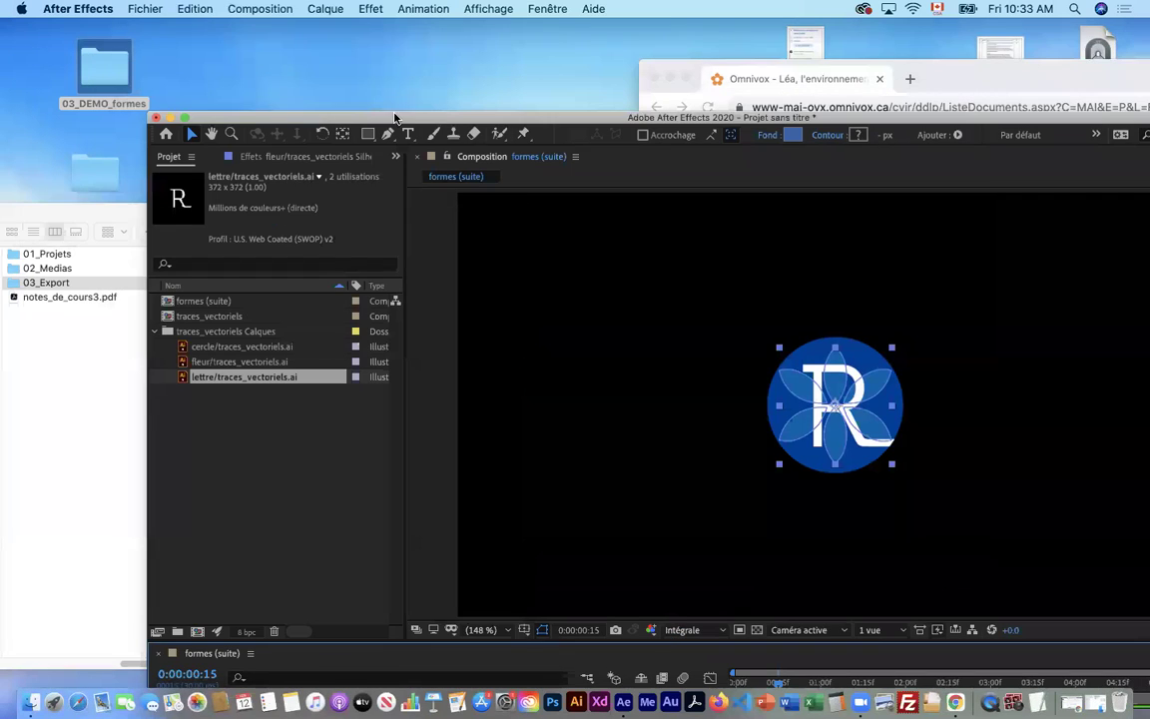
- Expand the fleur Silhouettes layer, enlarge the timeline and show the Transformer properties of Groupe 1
drag(377, 117, 273, 25)
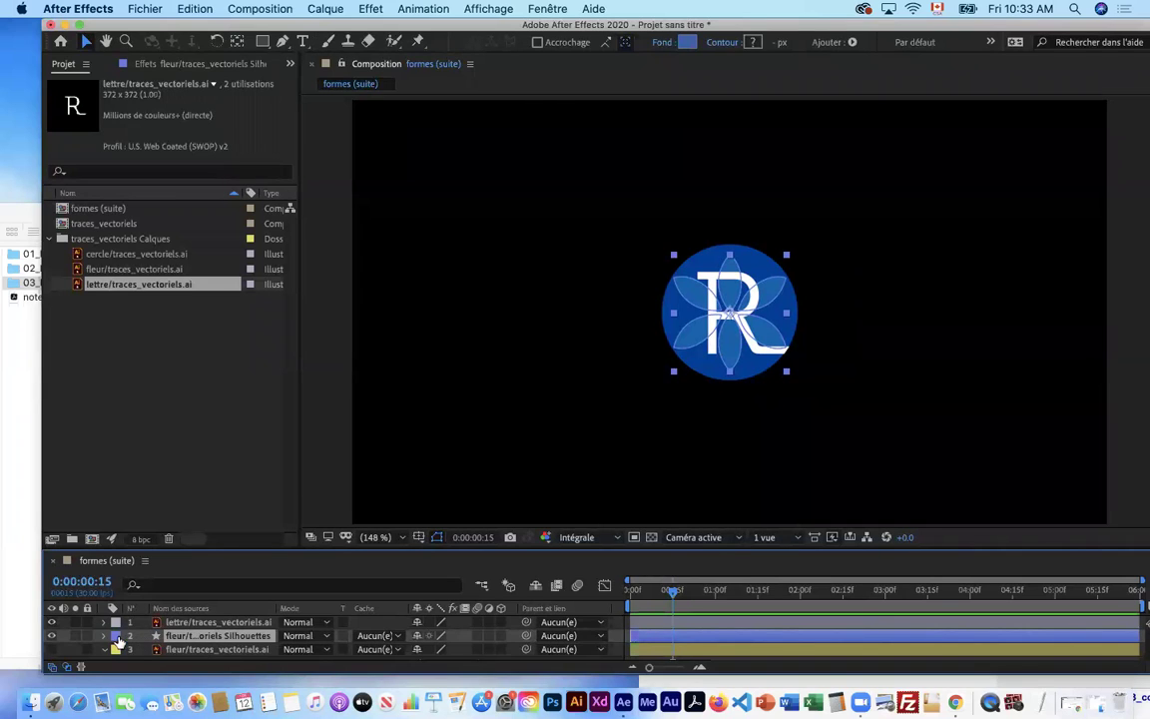
click(104, 636)
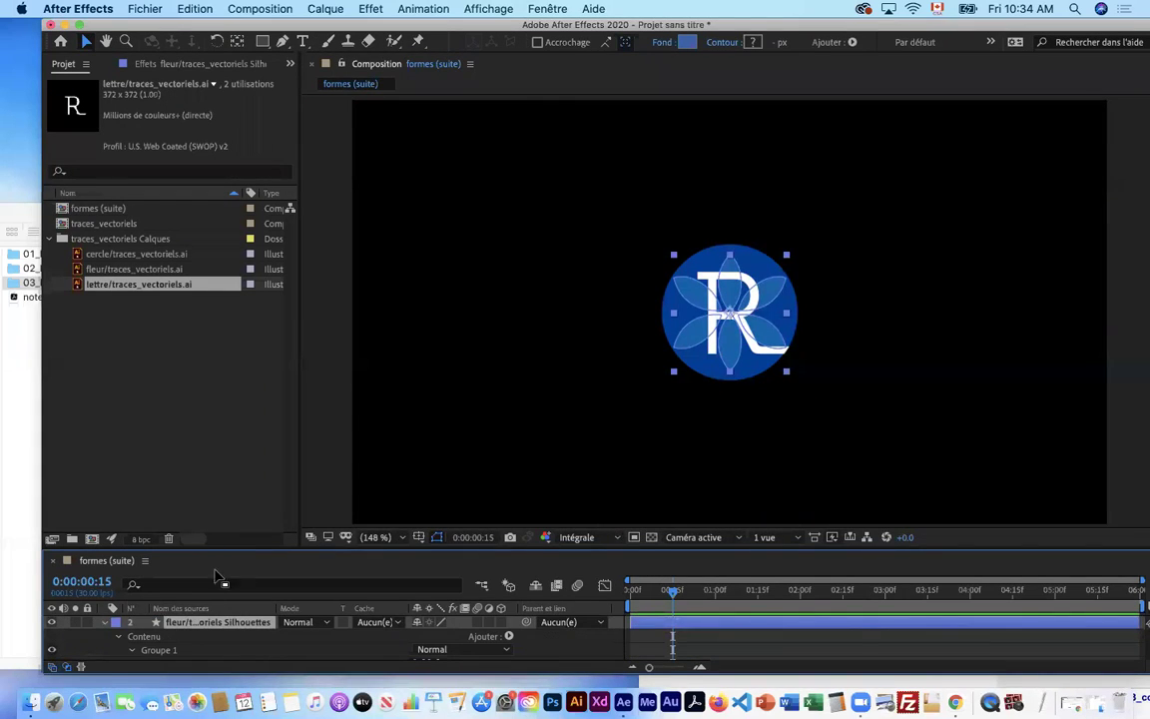
drag(218, 547, 220, 340)
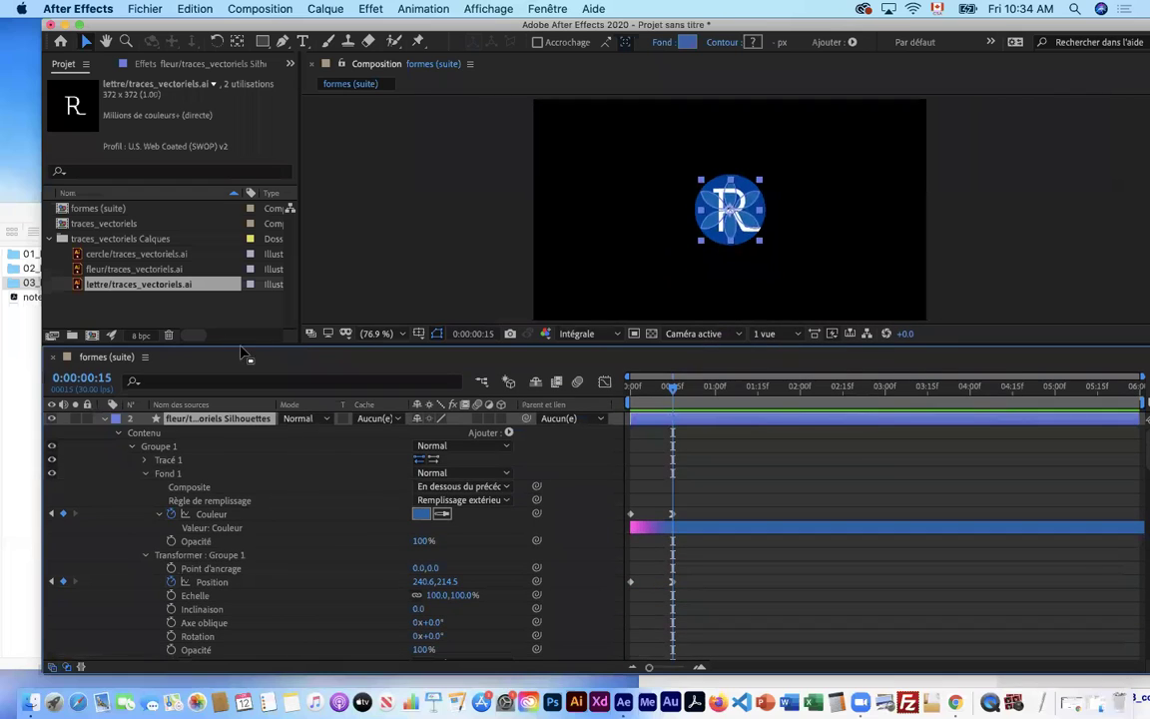
scroll(237, 609, down, 1)
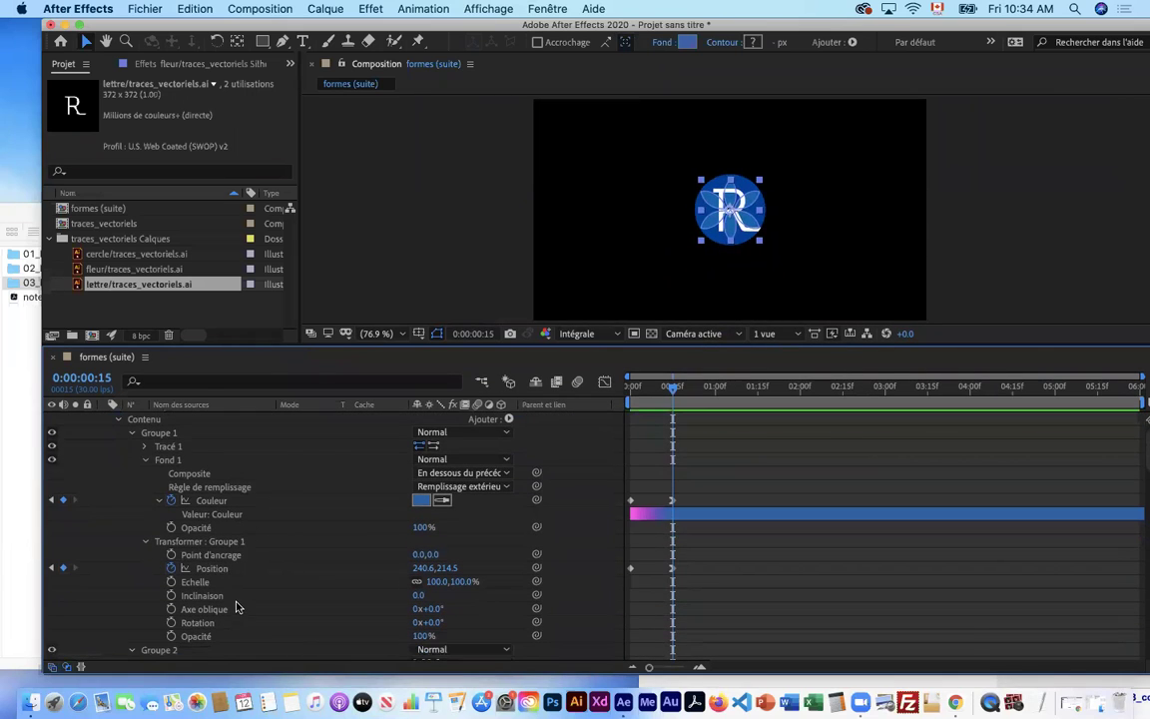
click(145, 542)
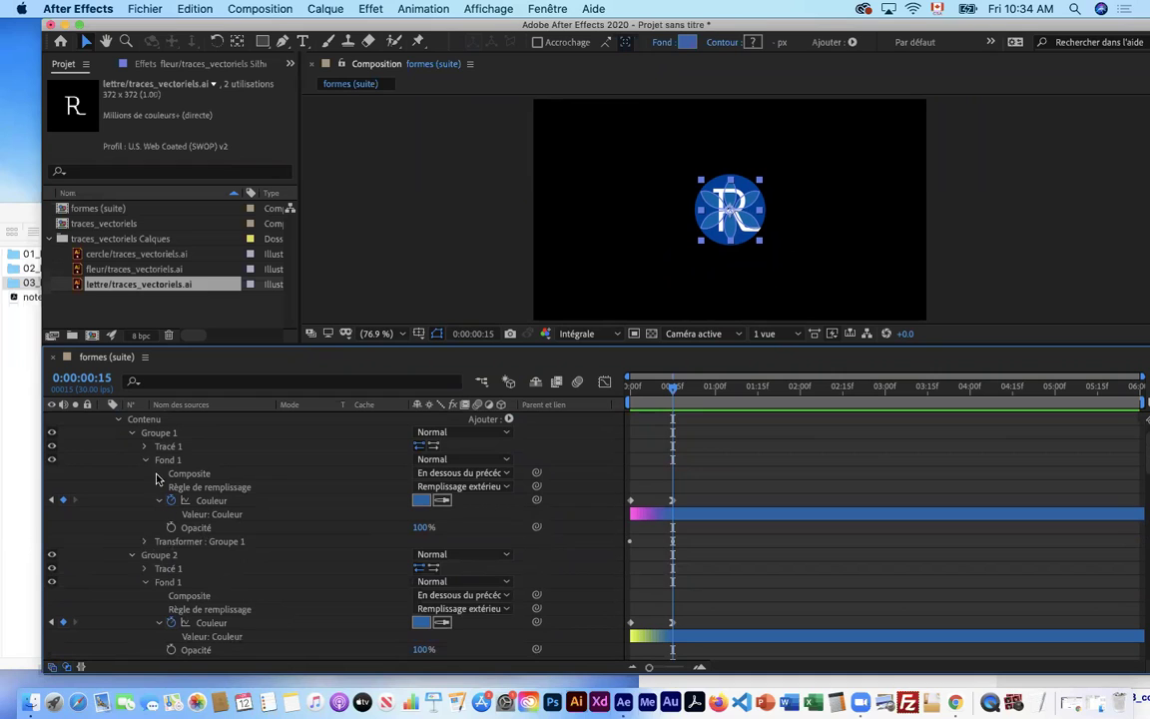
click(145, 542)
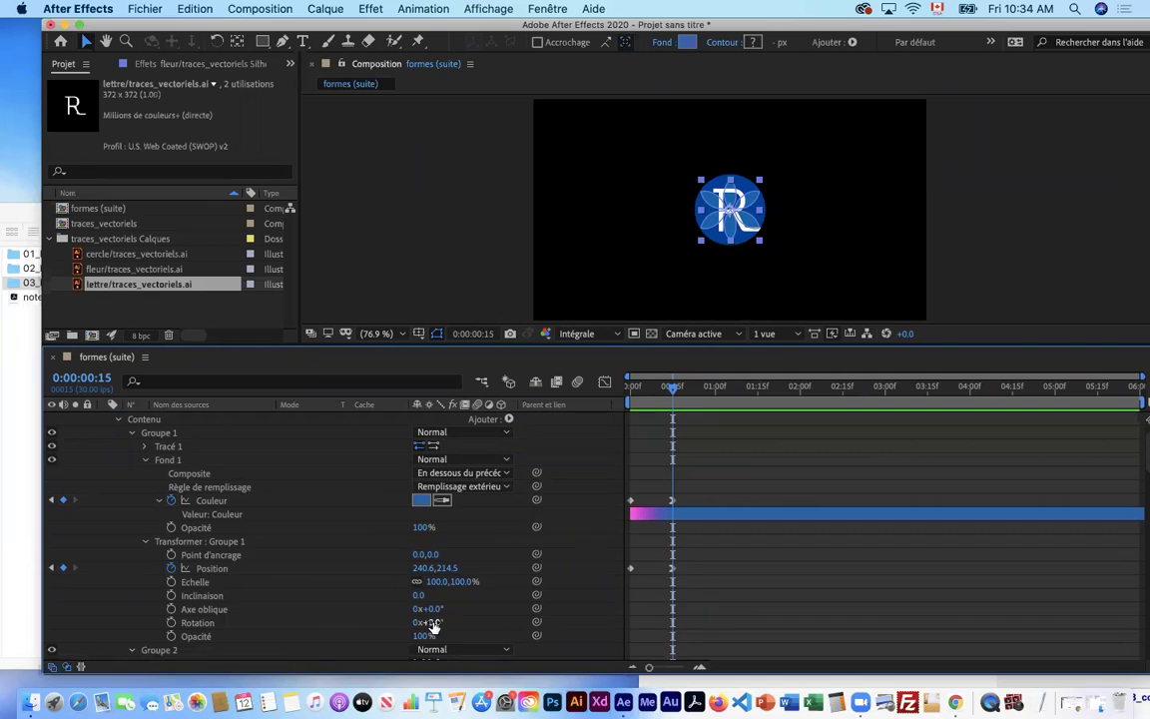
- Try rotating the single petal of Groupe 1 to 82° and reset its Rotation
drag(430, 623, 389, 615)
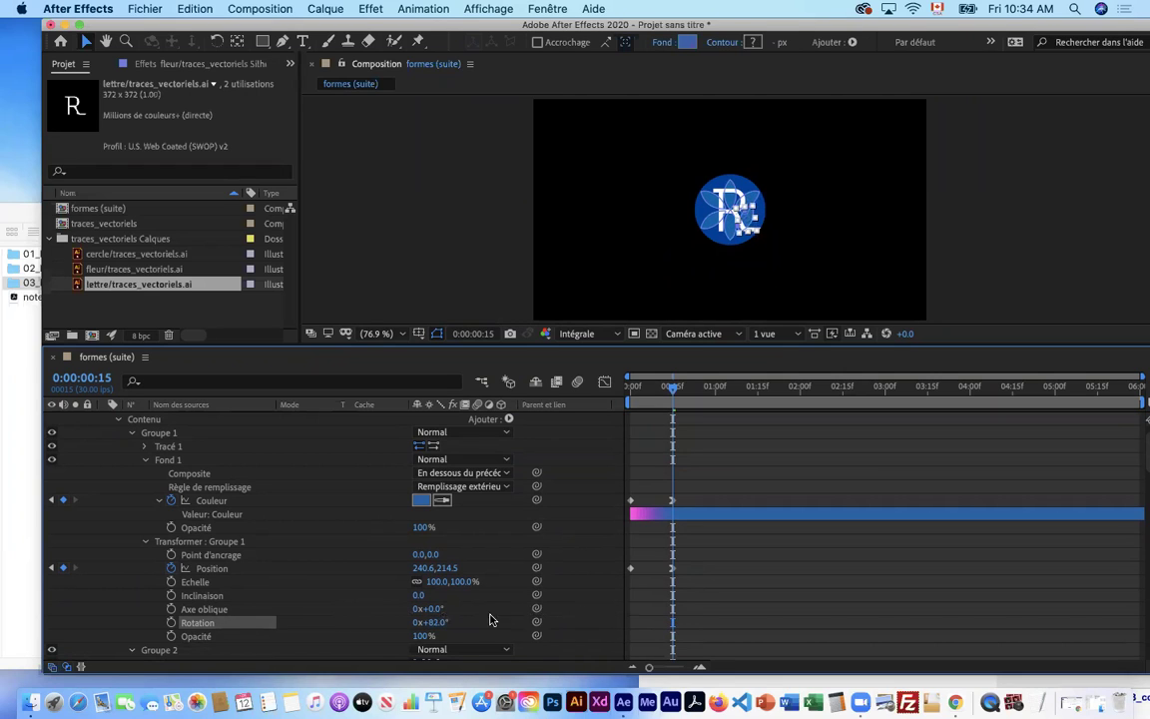
right_click(231, 627)
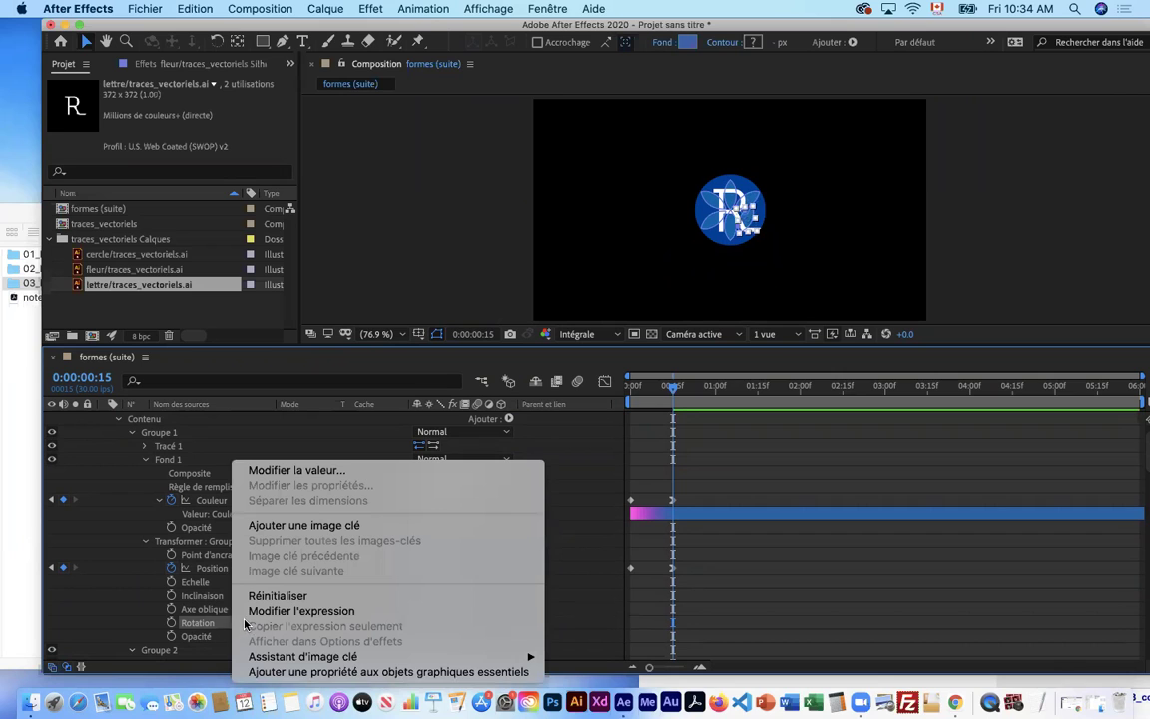
click(262, 595)
- Select the whole fleur Silhouettes layer and reveal only its Rotation property
scroll(155, 496, up, 1)
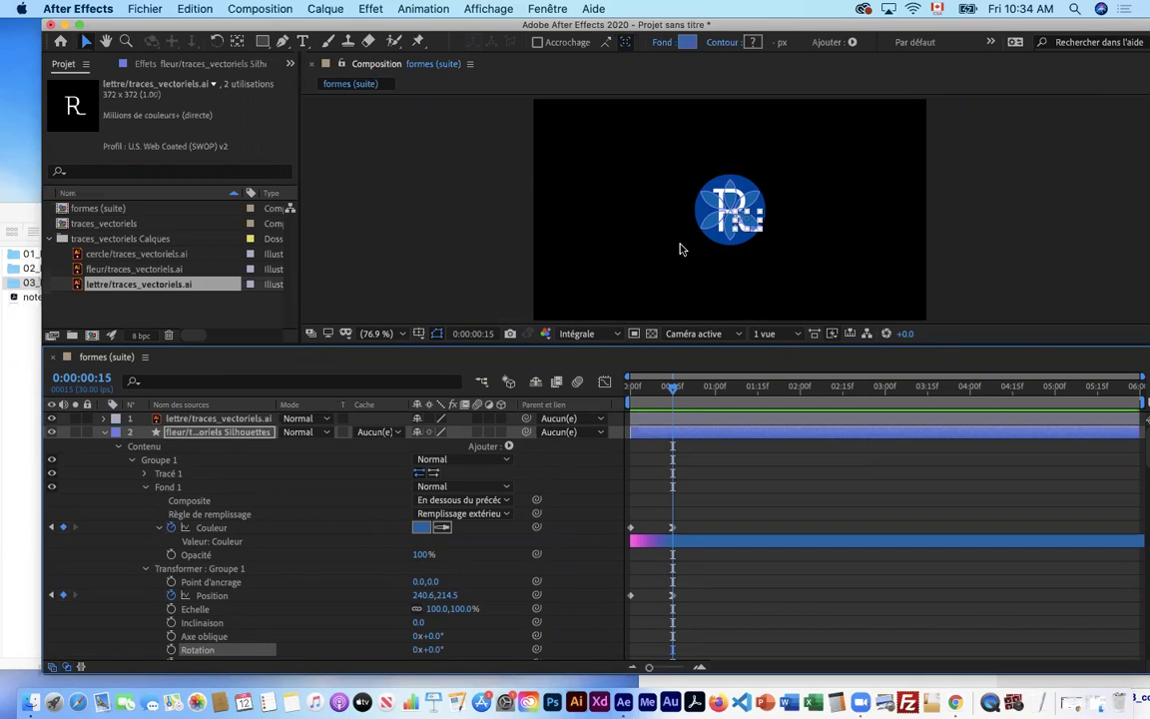
click(218, 430)
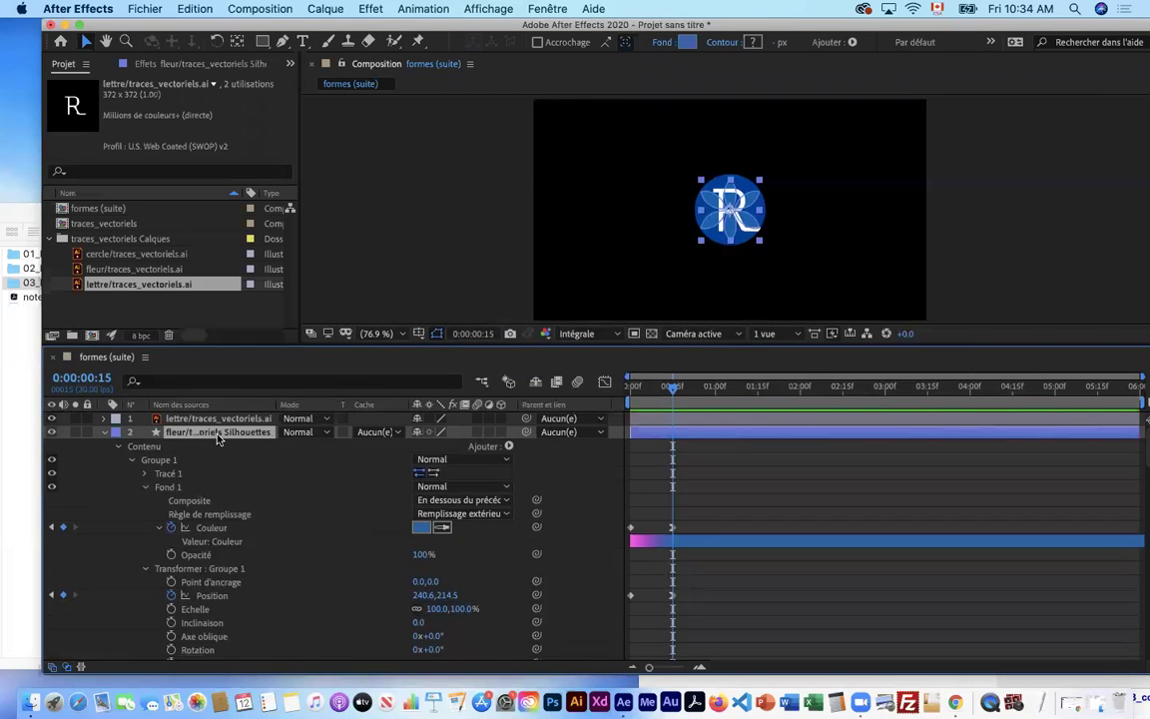
key(r)
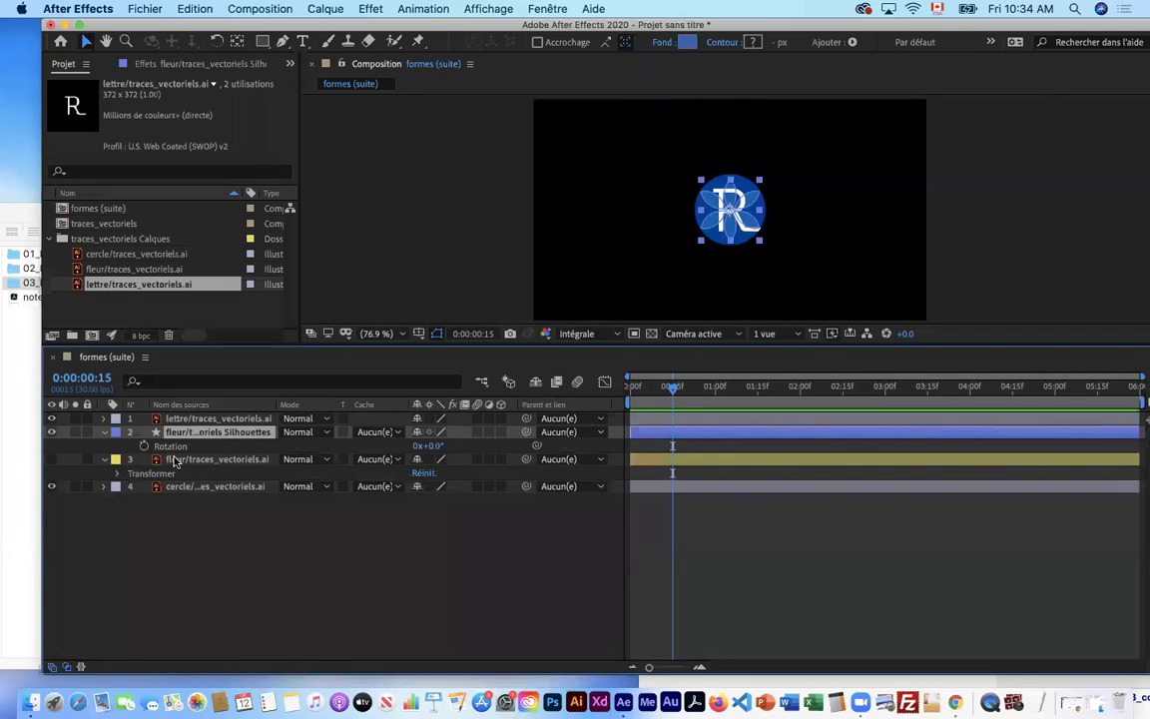
- Try rotating the whole fleur Silhouettes layer to -92° and reset its Rotation
drag(429, 446, 350, 445)
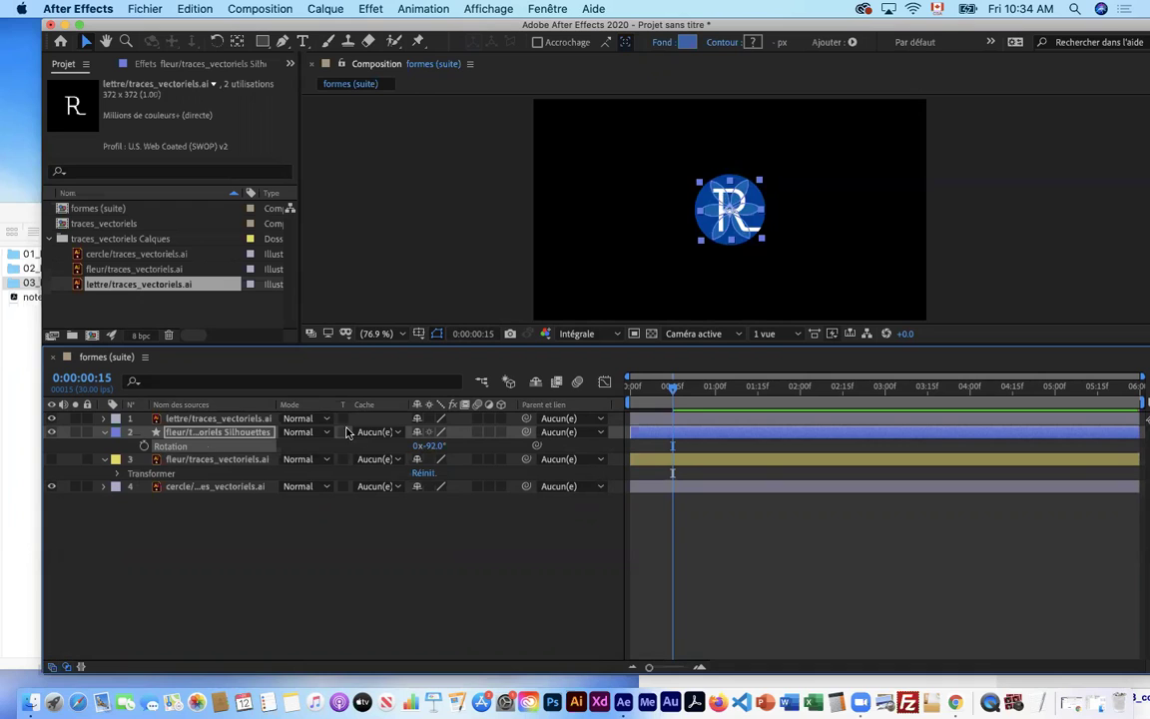
right_click(186, 450)
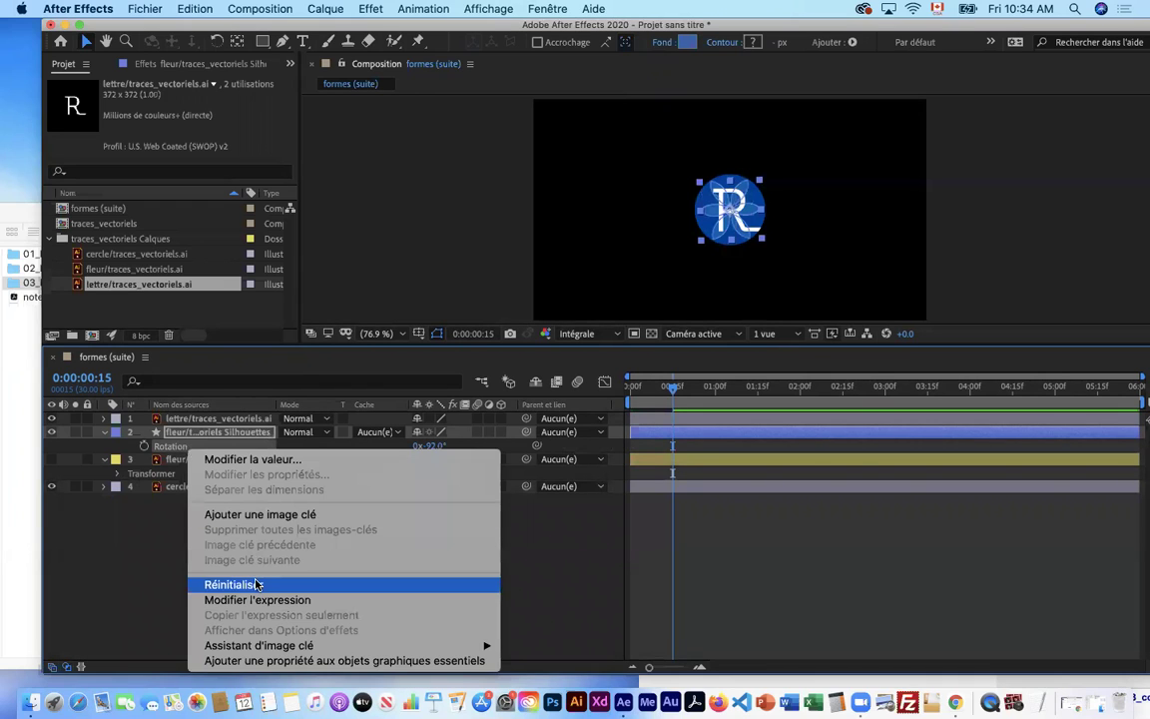
click(329, 585)
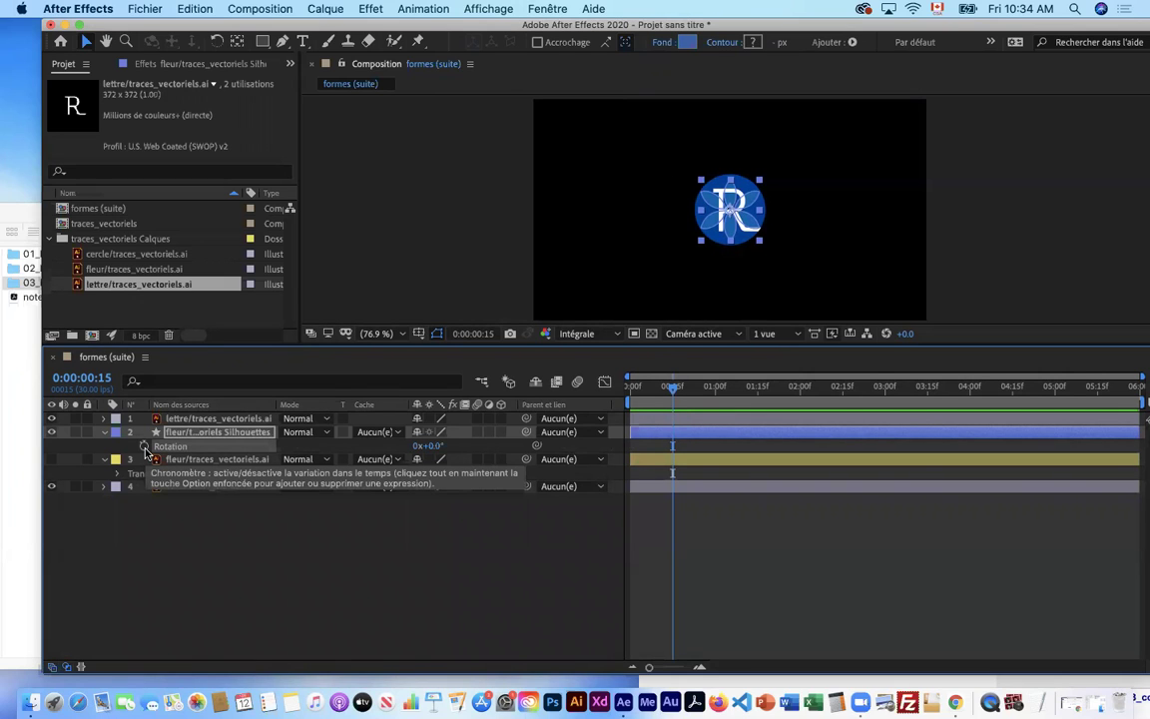
- Keyframe the fleur Silhouettes layer's Rotation at 0° at 0:00:00:15 and at one full turn (1x+0.0°) at 0:00:01:00
click(145, 448)
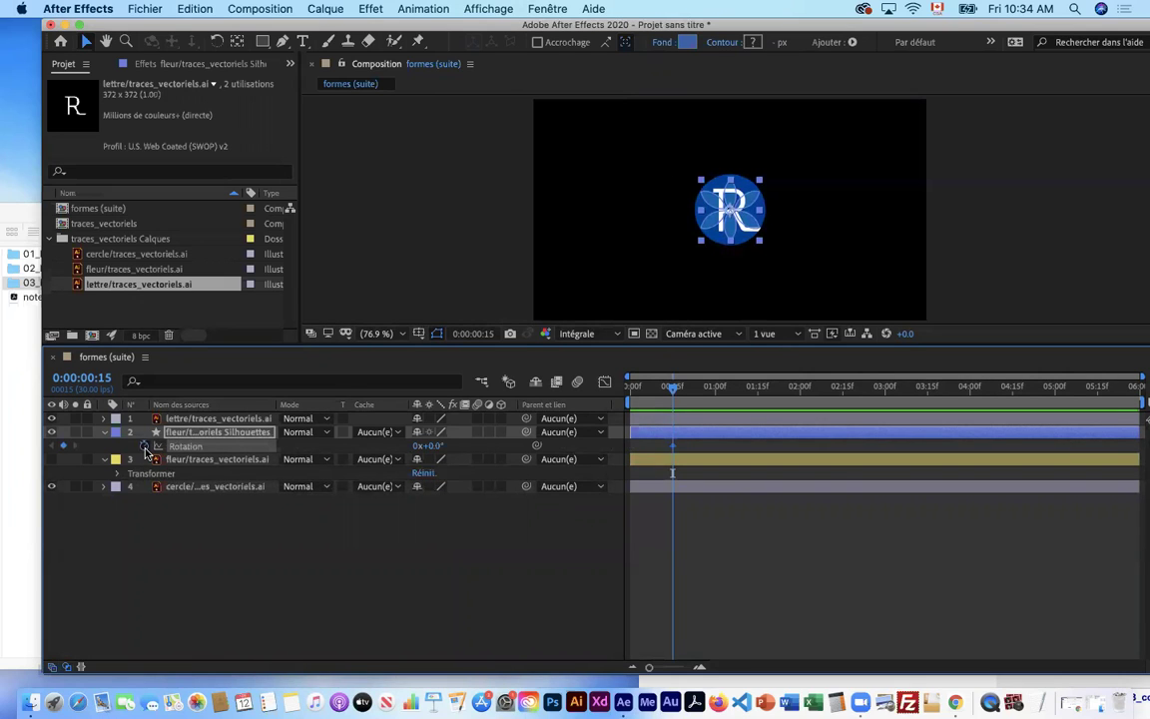
click(100, 380)
text(100)
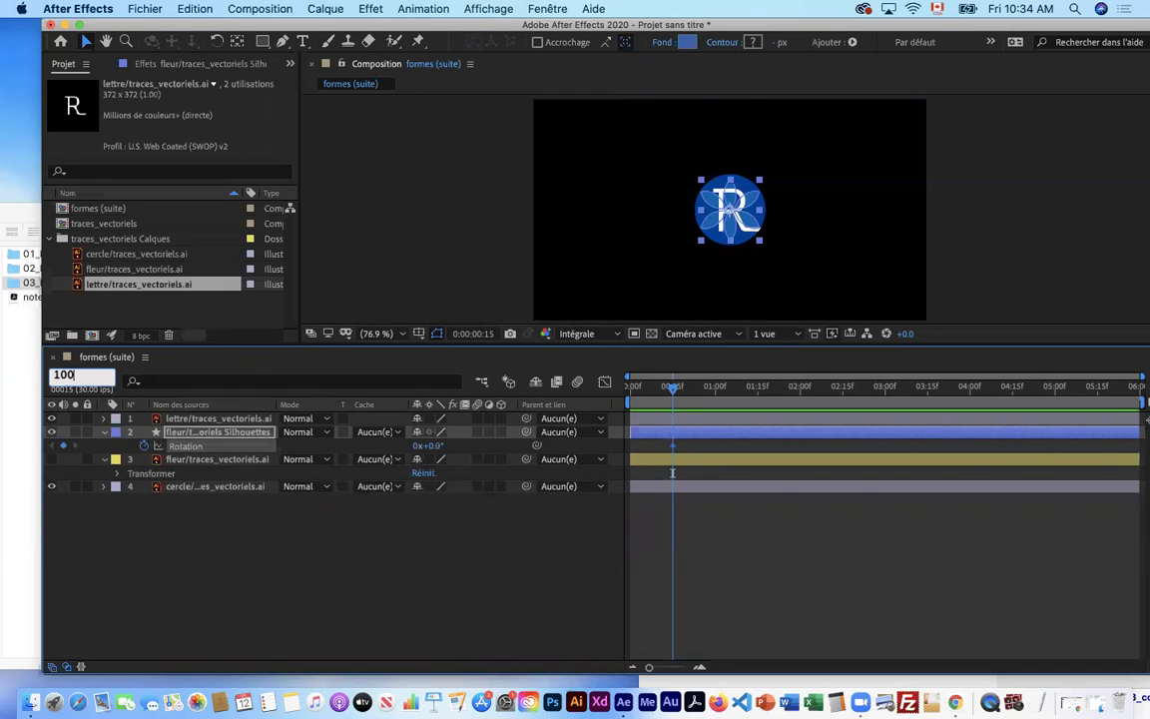
key(Return)
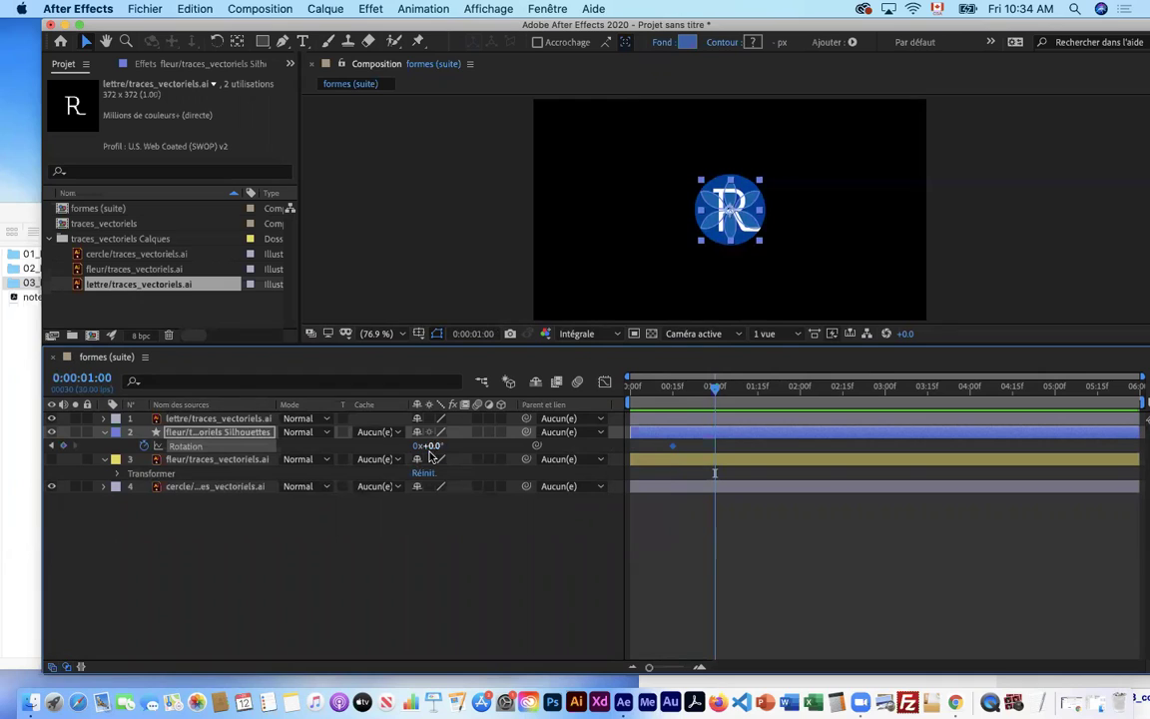
click(418, 446)
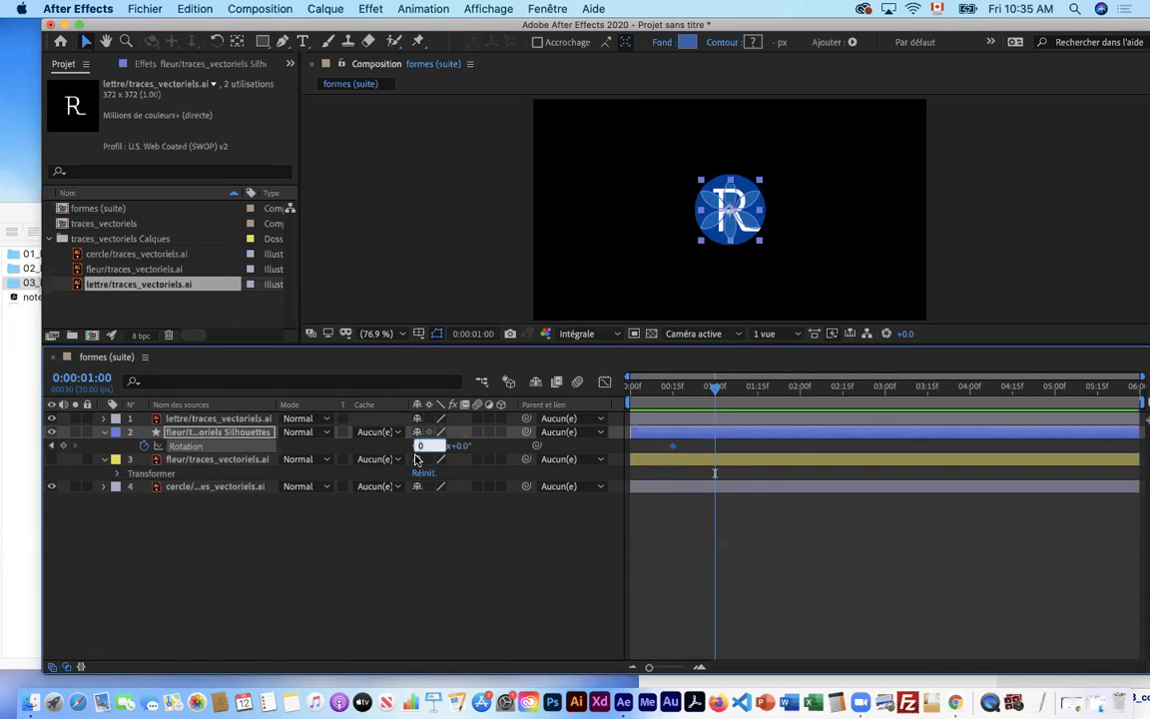
text(1)
click(421, 520)
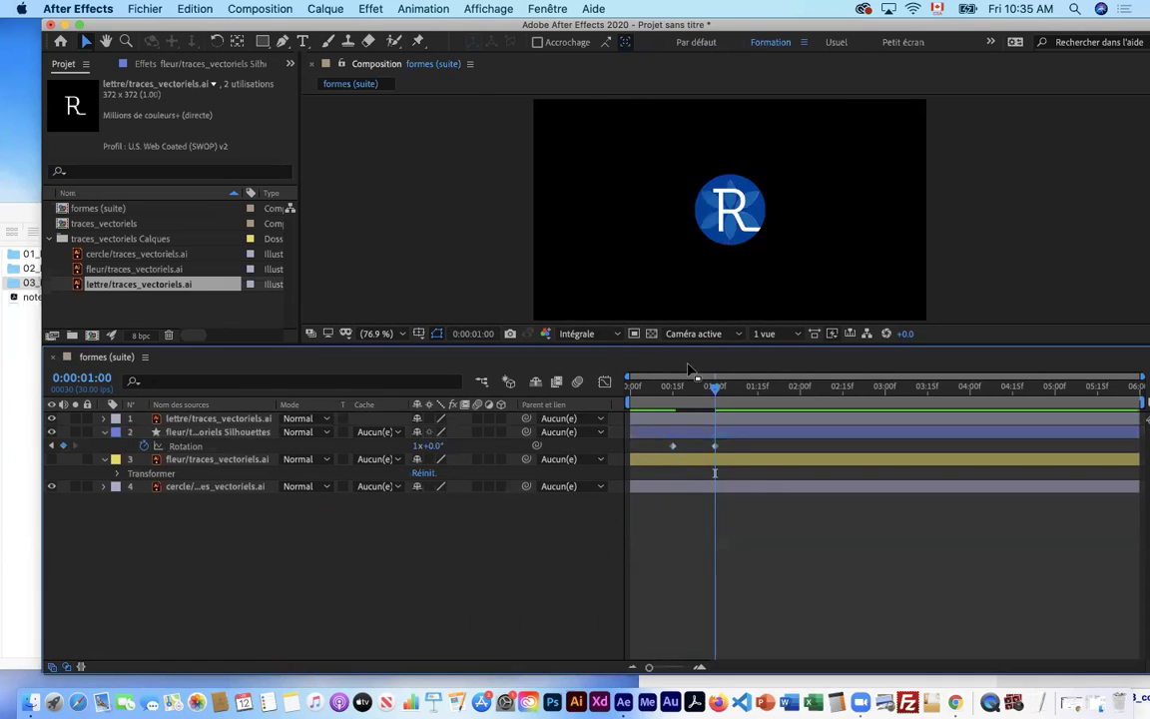
- Apply Lissage à l'éloignement to the first Rotation keyframe and Lissage à l'approche to the last one
right_click(673, 450)
mouse_move(740, 630)
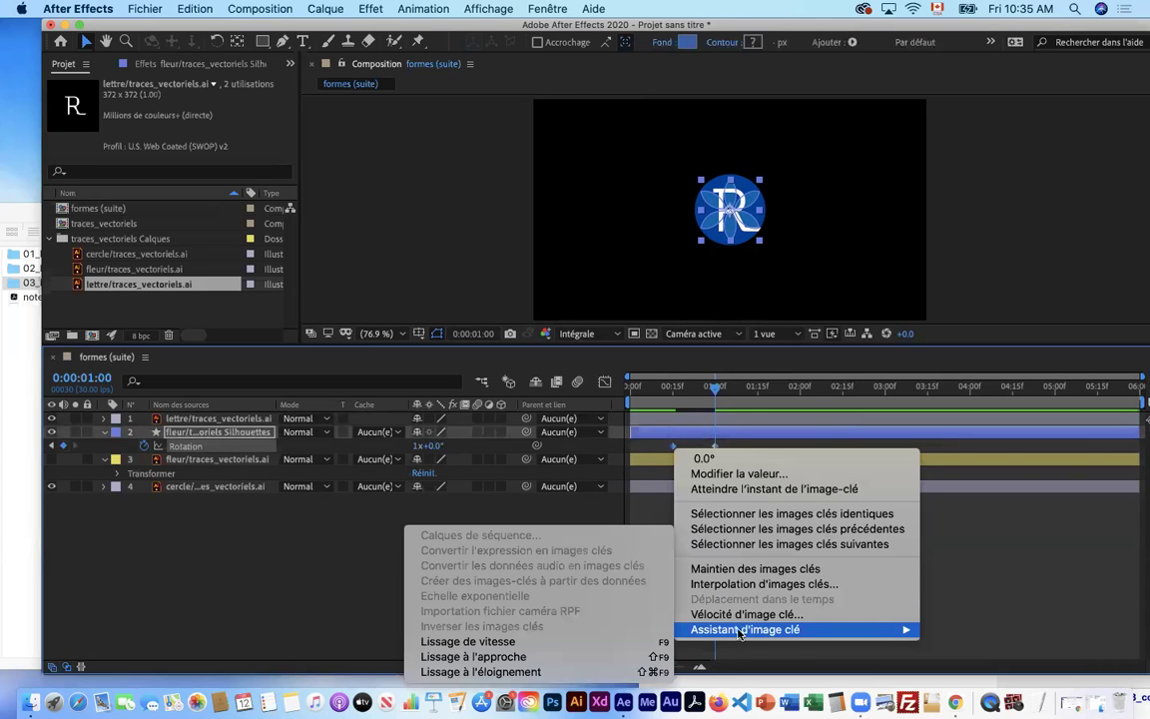
click(536, 672)
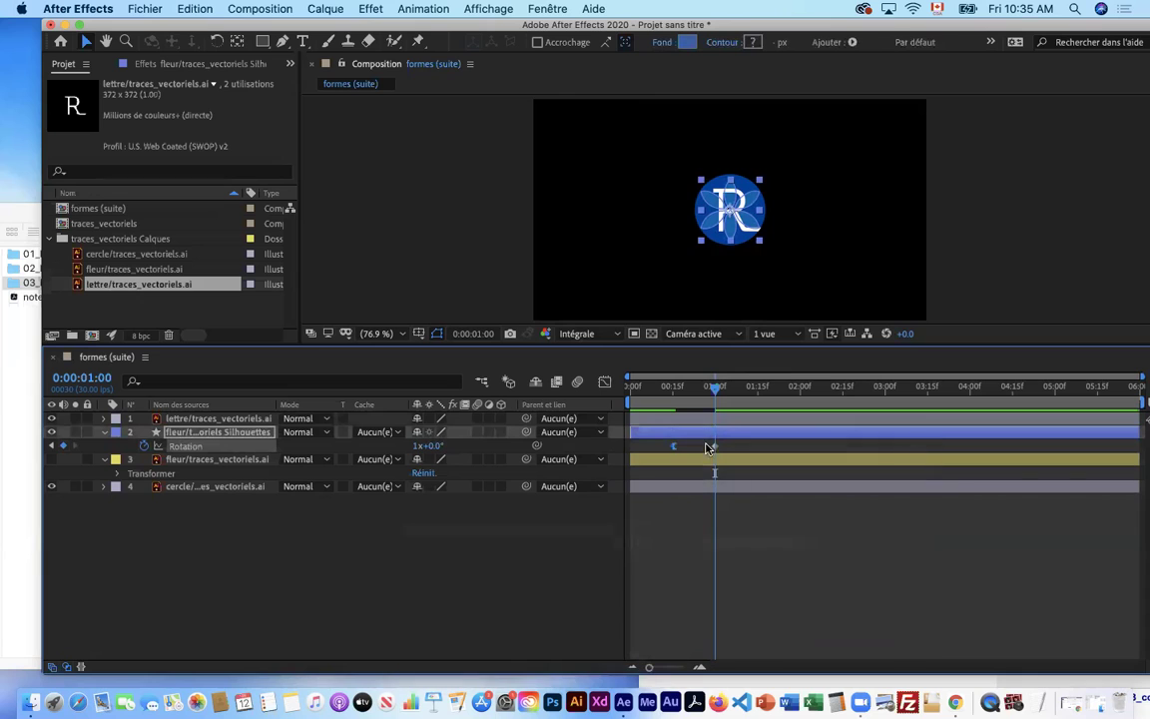
right_click(715, 448)
mouse_move(759, 630)
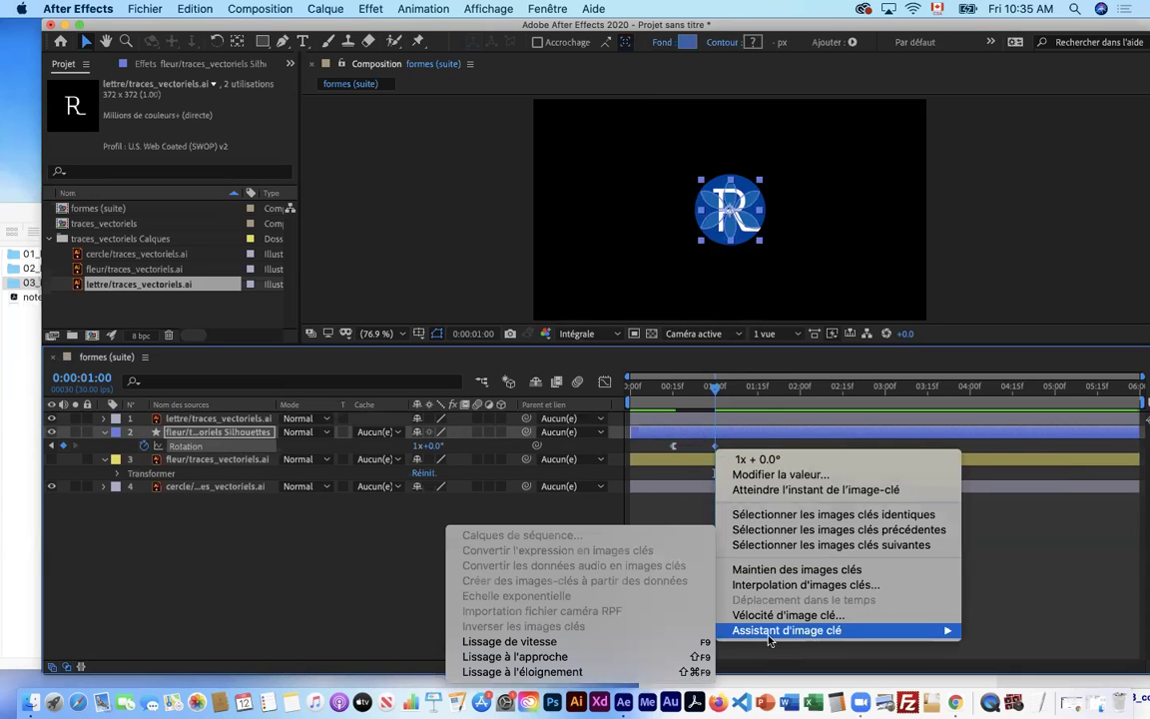
click(689, 656)
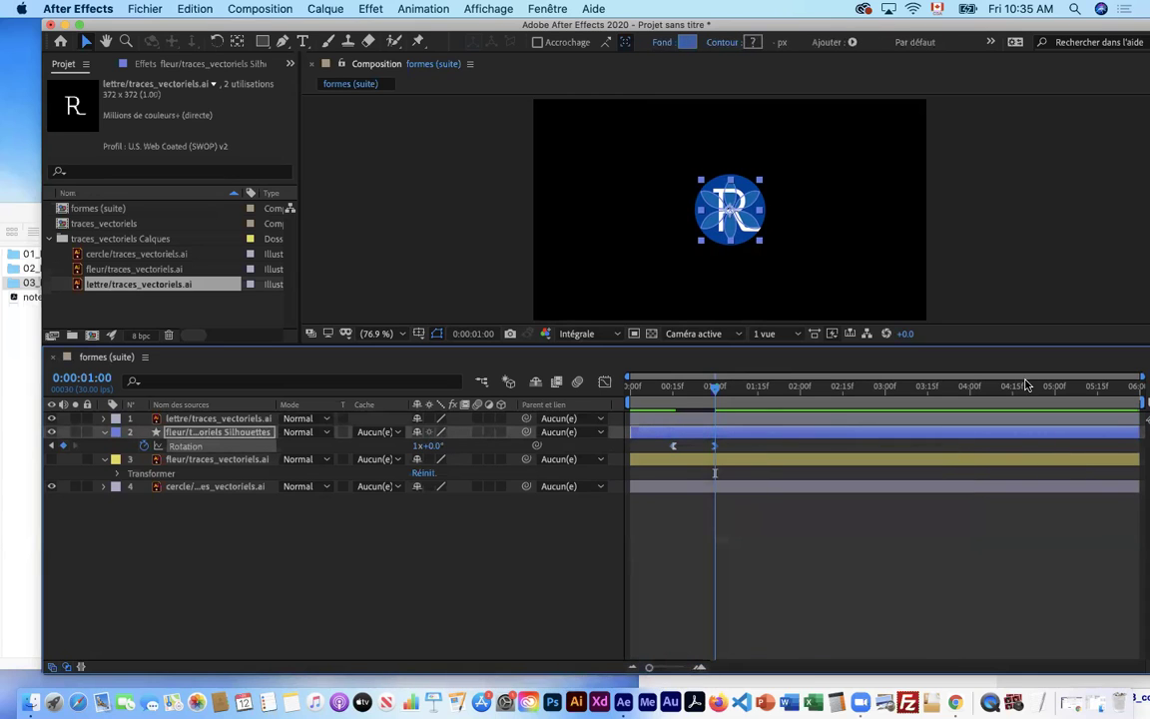
- Shorten the work area to end at about 0:00:01:20 and preview the flower's rotation from the start
mouse_move(1131, 401)
mouse_down()
mouse_move(776, 416)
mouse_move(664, 392)
mouse_move(599, 395)
mouse_up()
key(space)
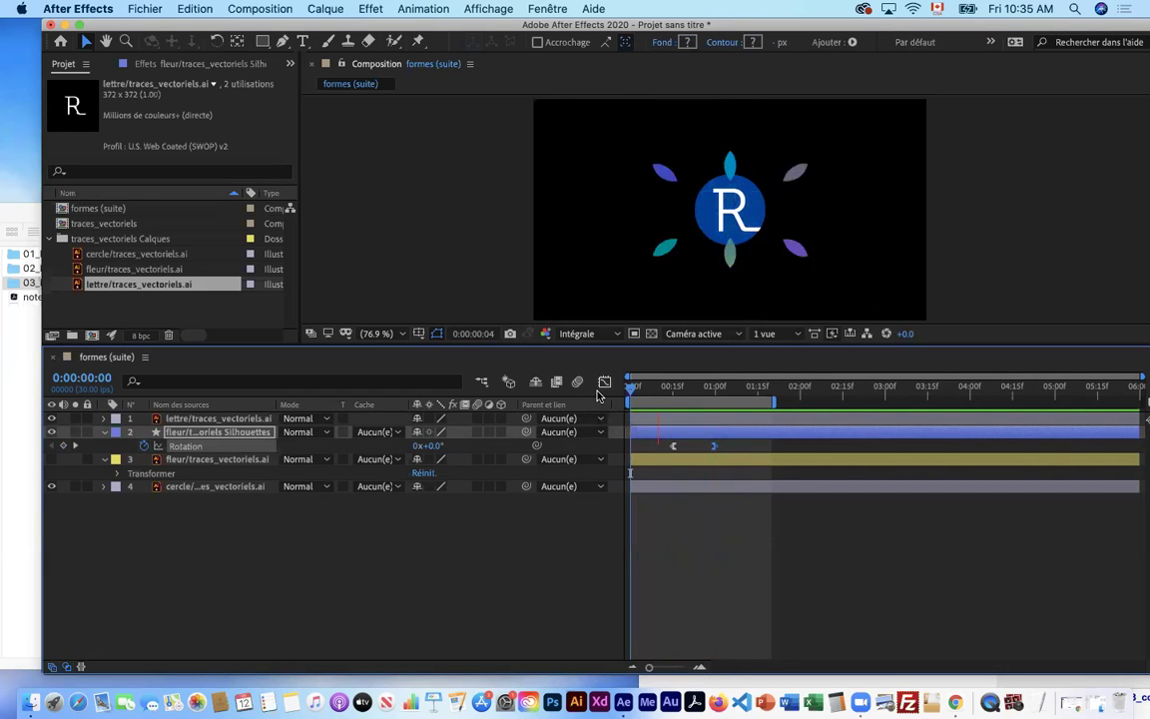
key(space)
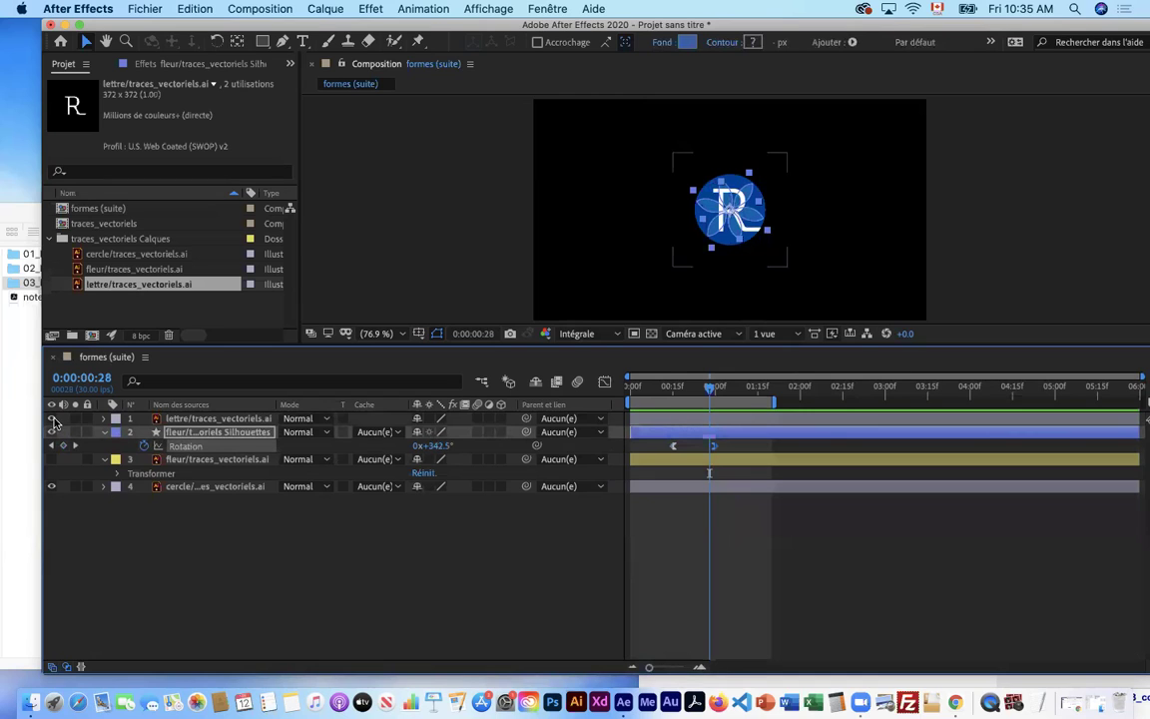
- Hide the lettre layer and preview the flower animation again without the letter
click(51, 418)
key(space)
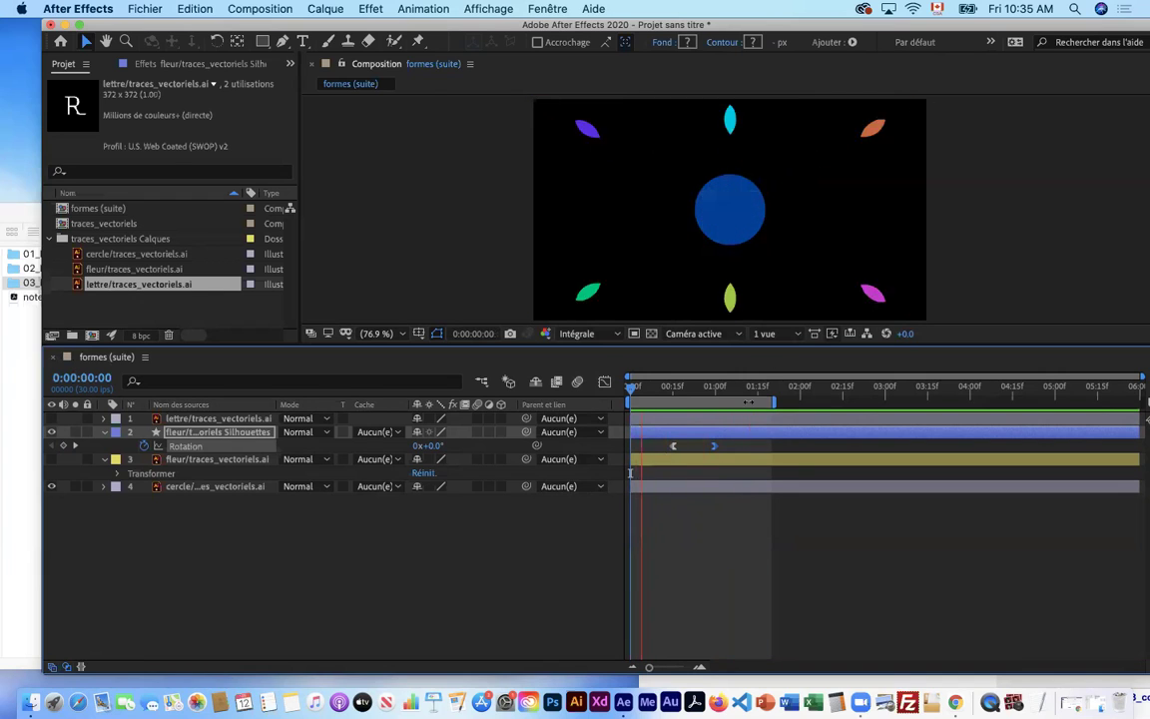
key(space)
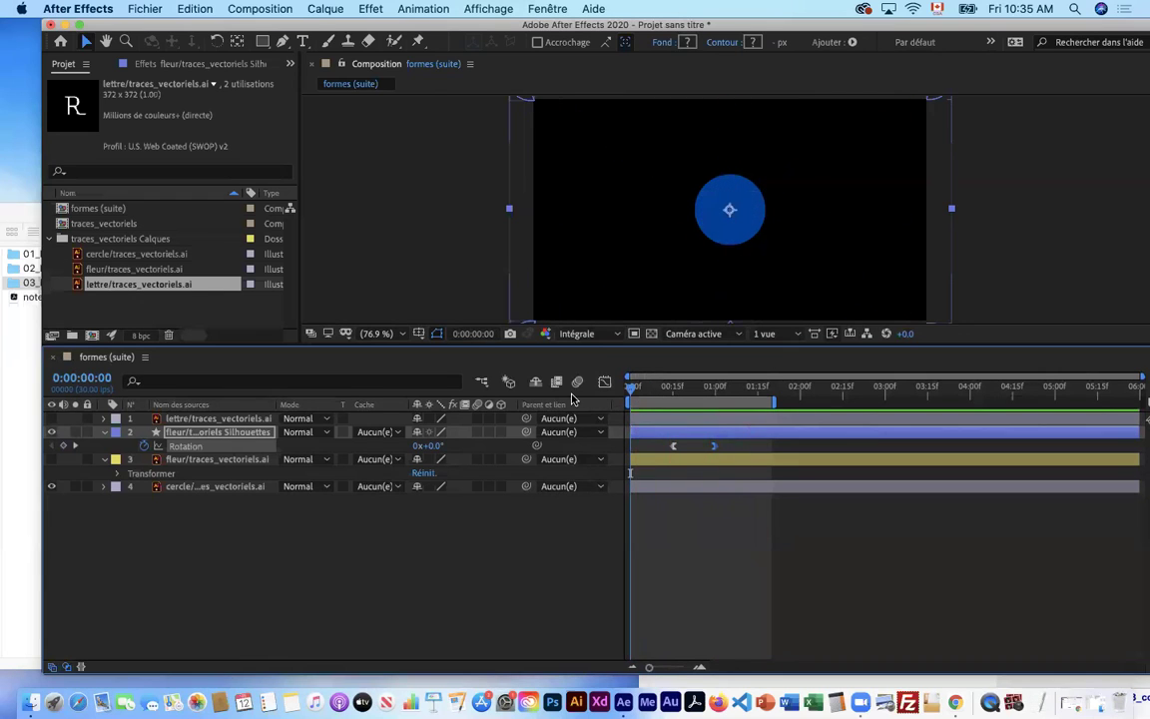
- Check the fleur Silhouettes layer's keyframed properties, then collapse the layer and enlarge the composition view
key(u)
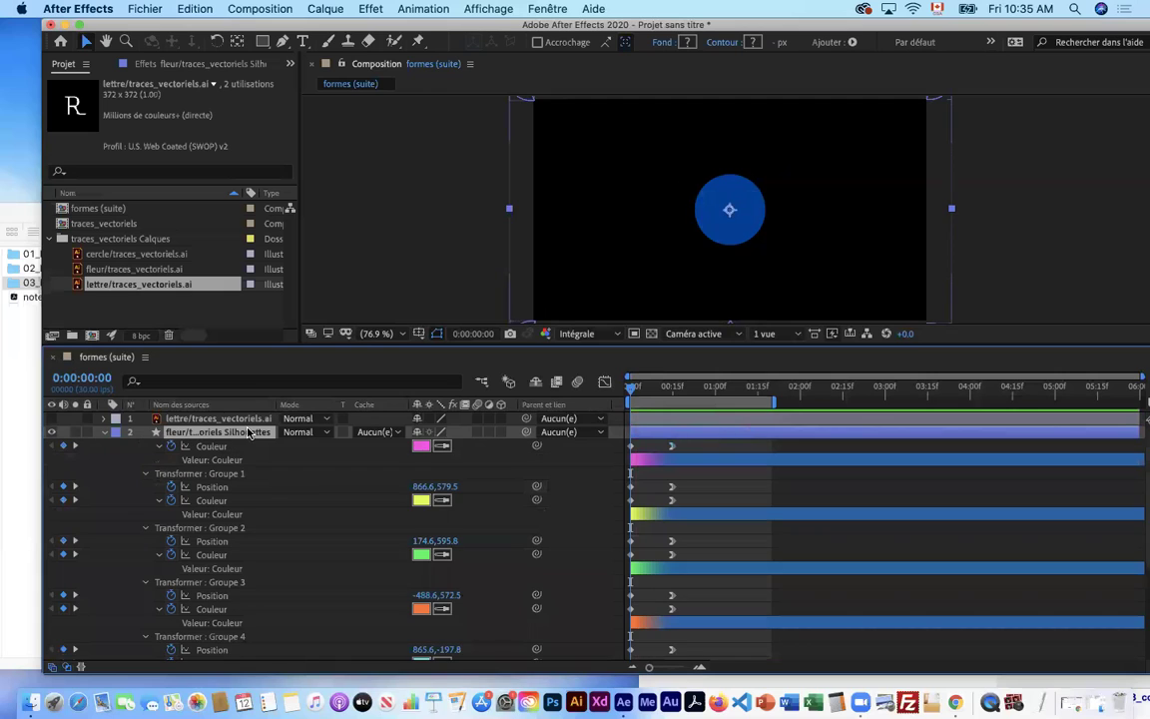
click(105, 434)
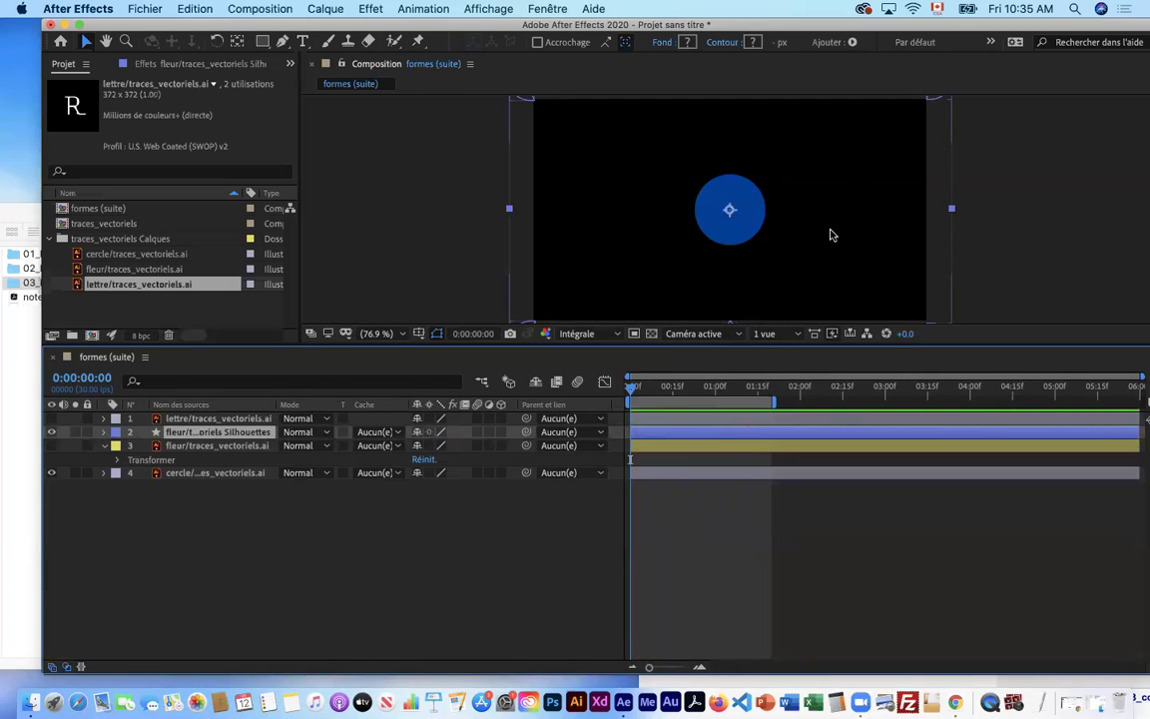
drag(562, 354, 566, 439)
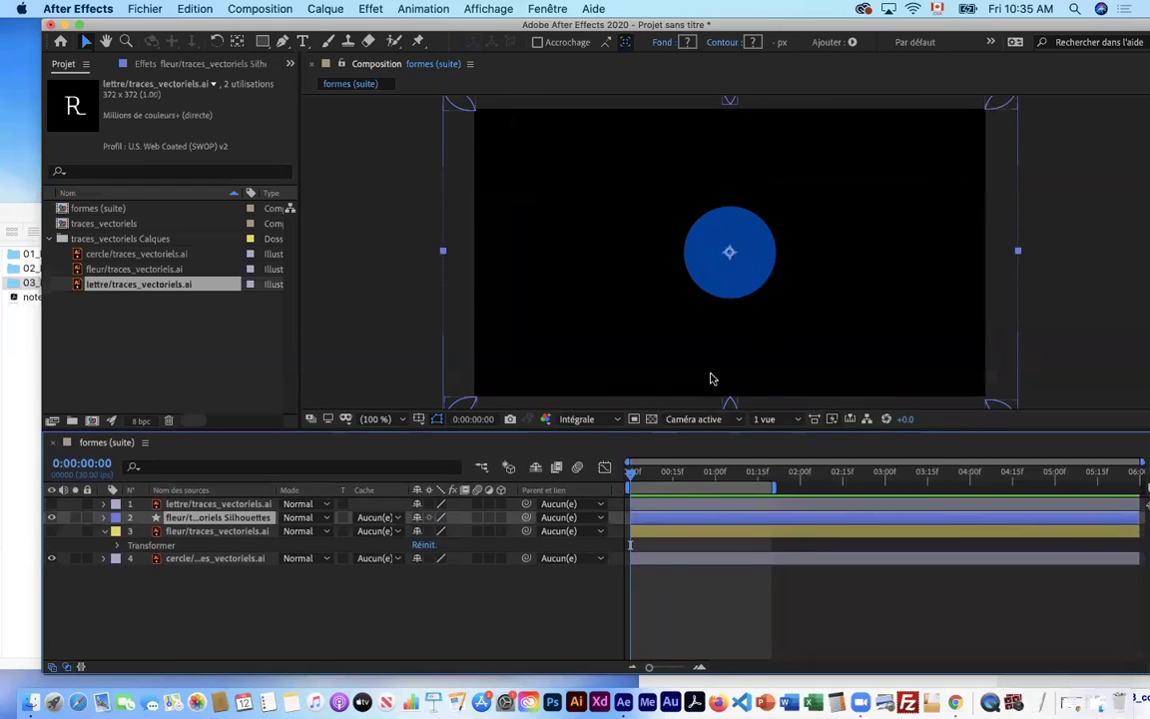
- Extend the work area to the end of the composition and place the playhead at 0:00:01:00
click(667, 475)
drag(679, 479, 1131, 489)
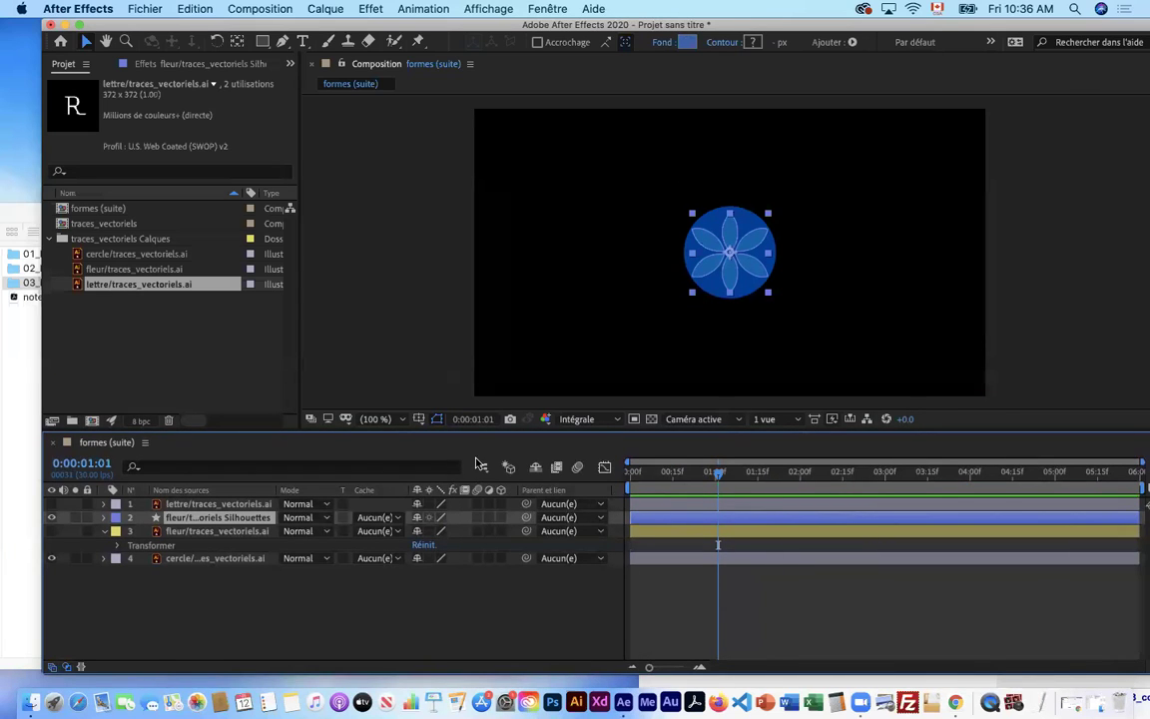
click(101, 462)
text(100)
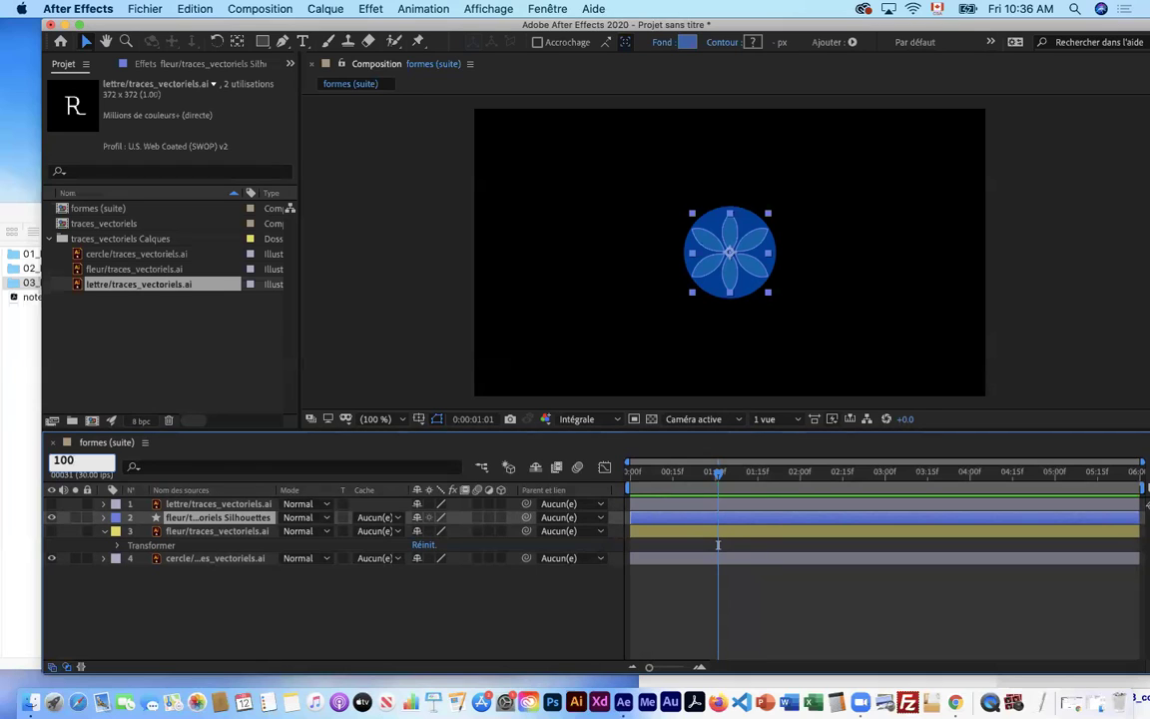
key(Return)
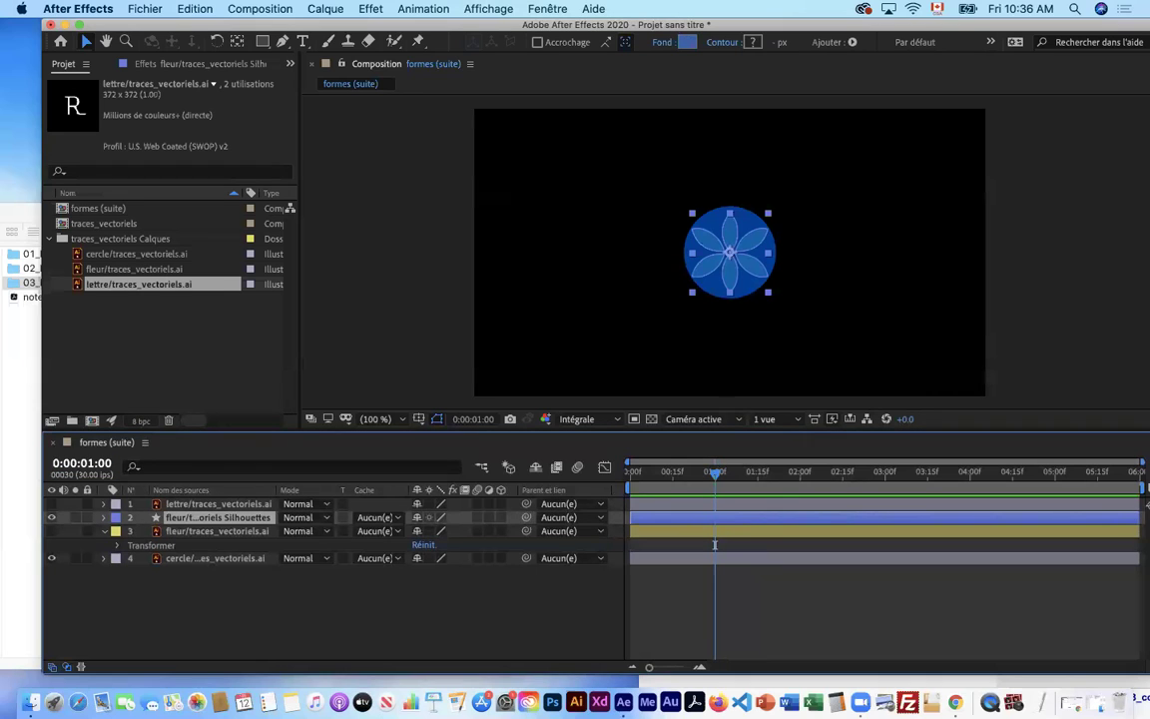
- Select the cercle layer and toggle its visibility to compare the flower with and without the circle
click(185, 560)
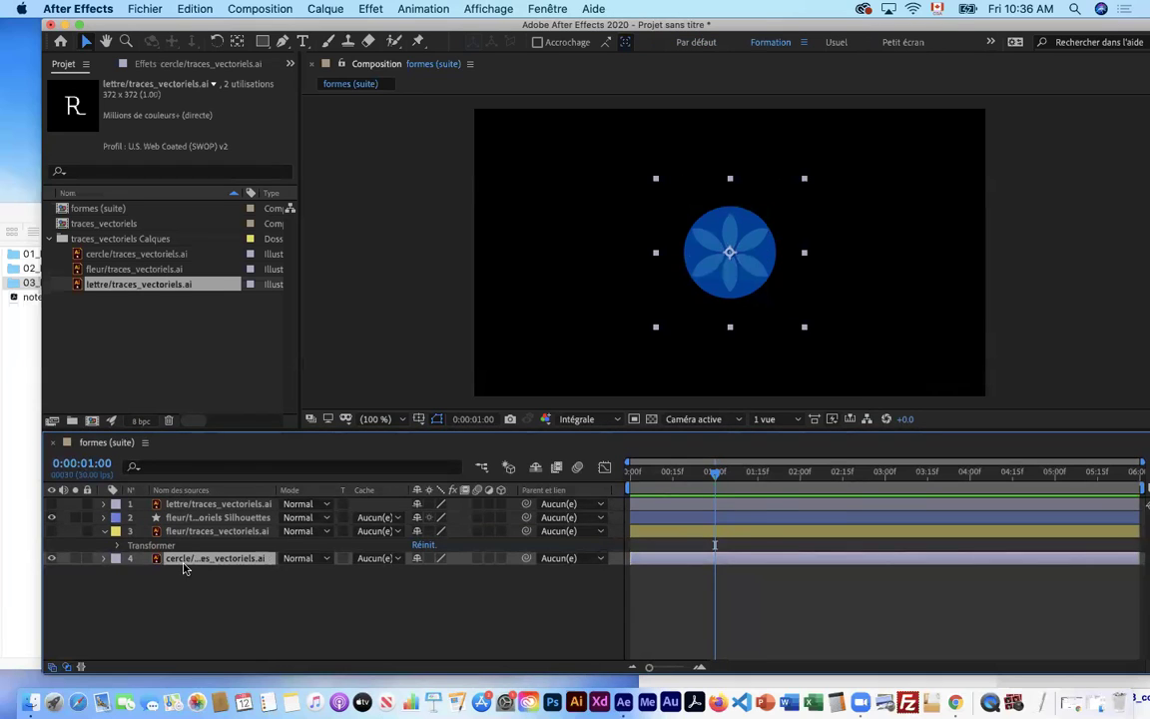
click(52, 560)
click(52, 560)
click(52, 561)
click(52, 560)
click(52, 560)
click(52, 561)
click(52, 560)
click(51, 560)
- Play the exported ai_en_formes.mp4 example in Finder to review its circle animation, and return to the After Effects composition
drag(149, 25, 338, 148)
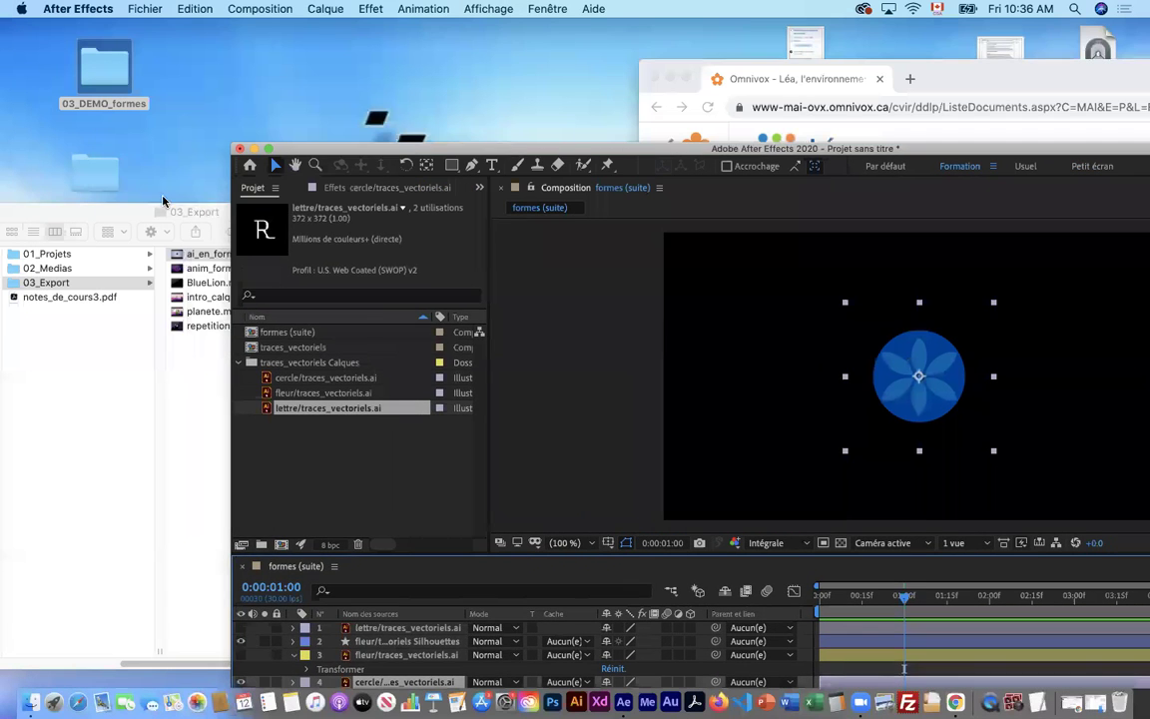
click(128, 210)
key(space)
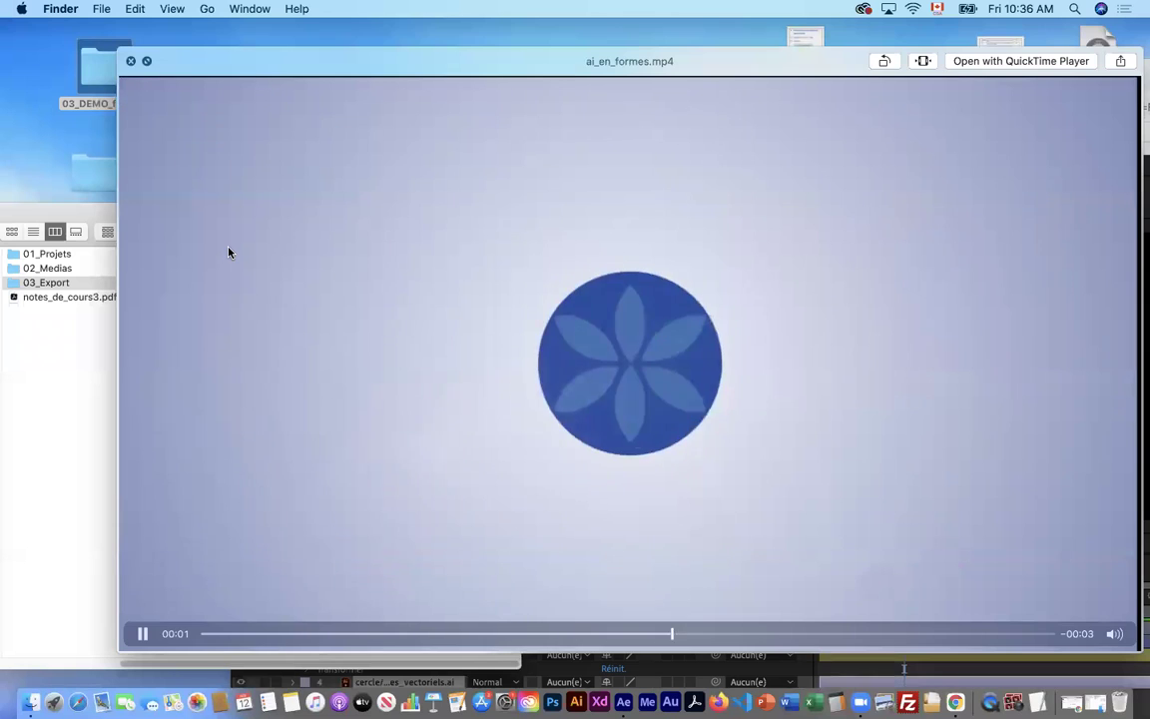
key(space)
drag(369, 152, 137, 10)
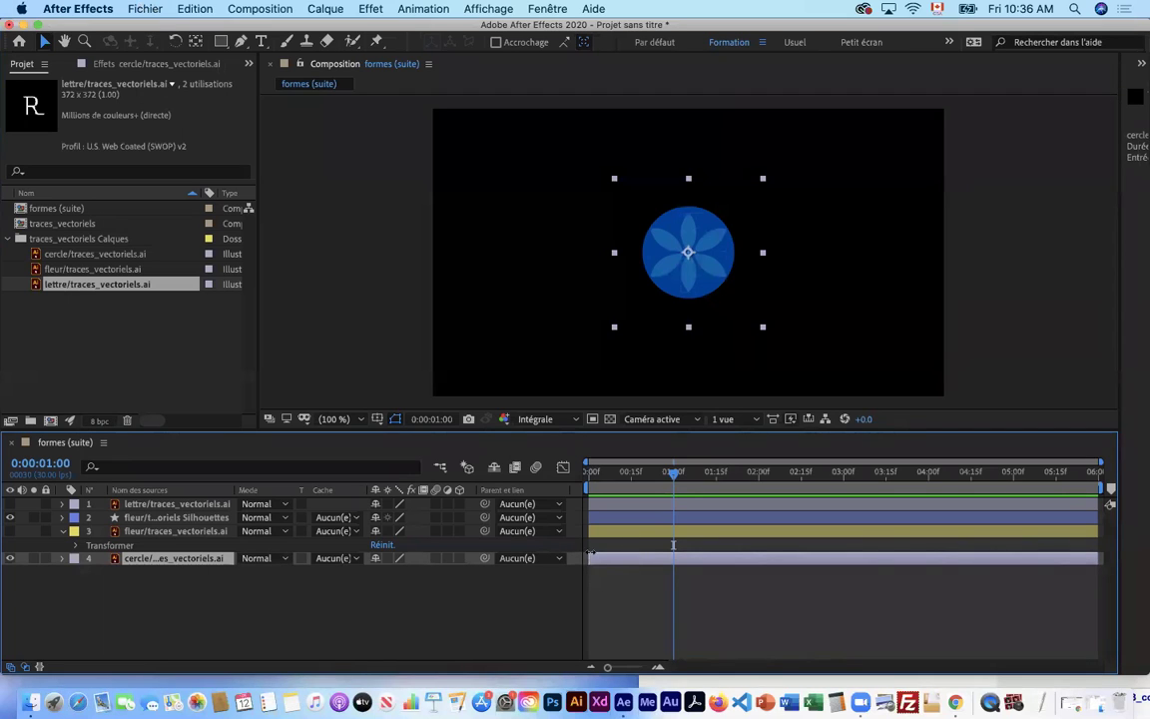
- Trim the start of the cercle layer so that it begins at 0:00:01:00
drag(592, 558, 673, 558)
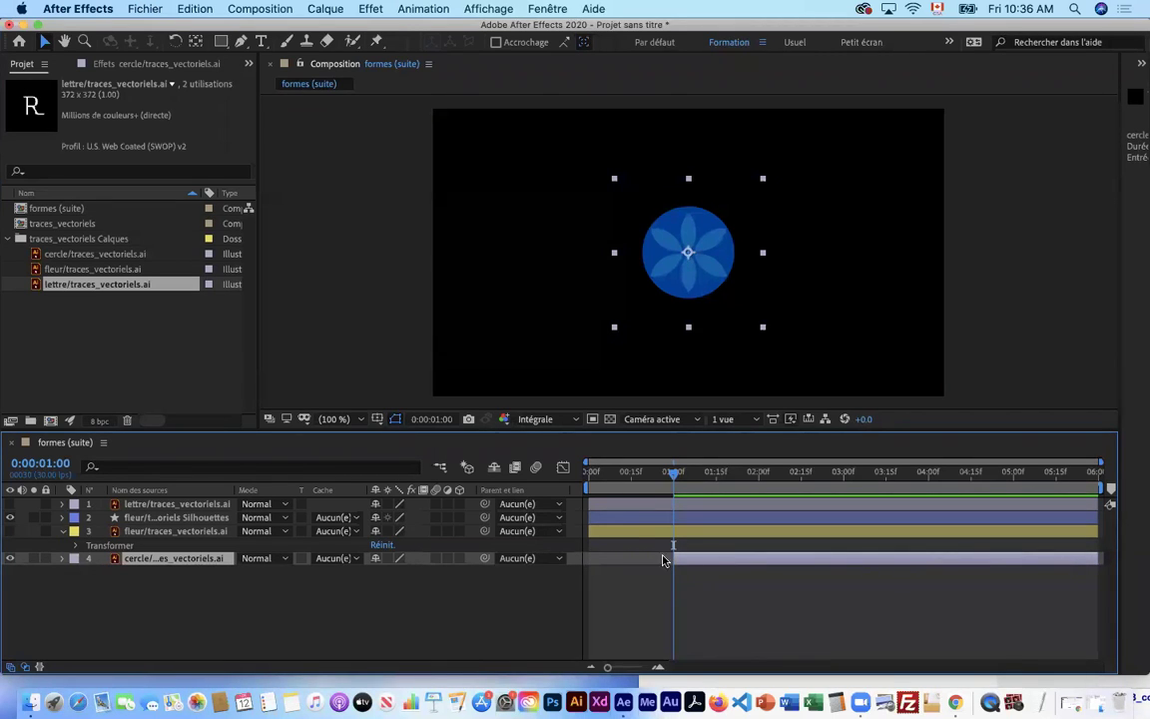
drag(675, 556, 589, 560)
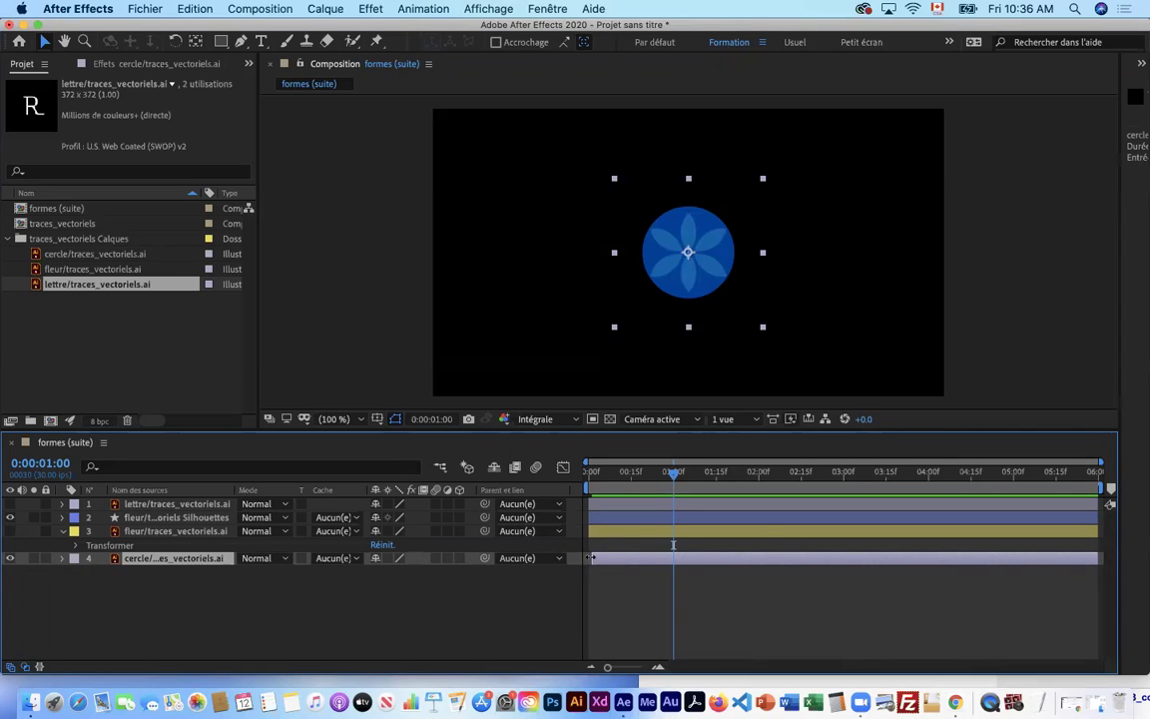
drag(596, 558, 664, 557)
- Change the cercle layer's label colour to red
right_click(186, 561)
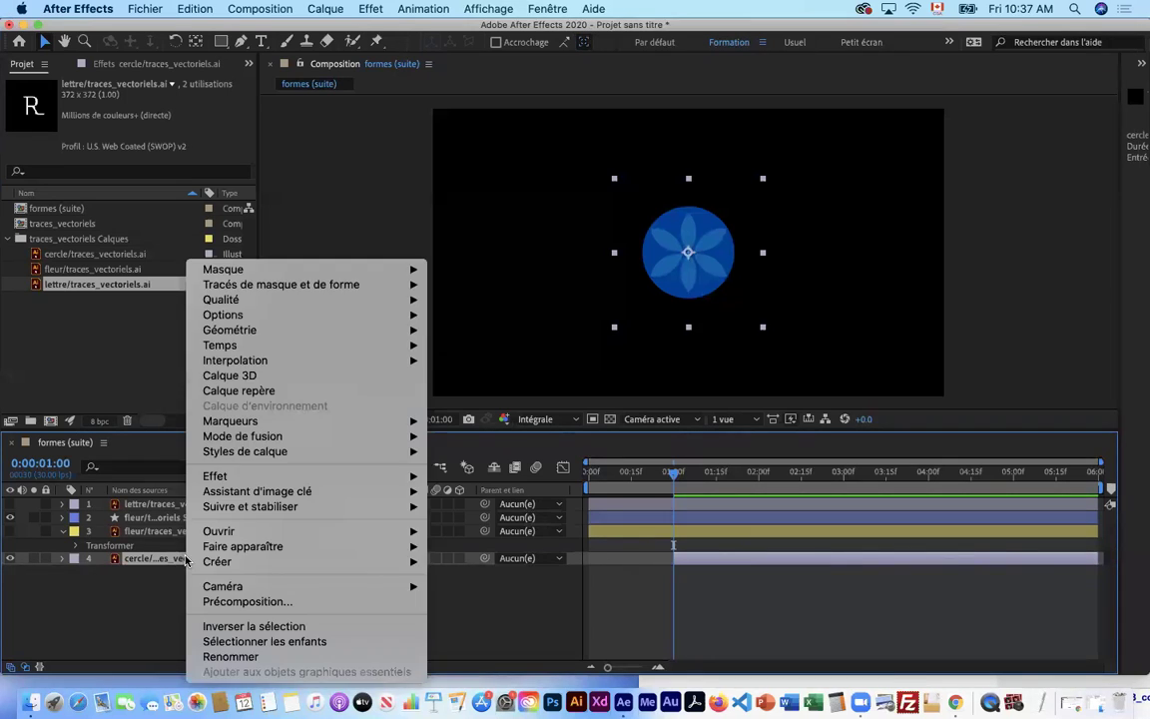
key(Escape)
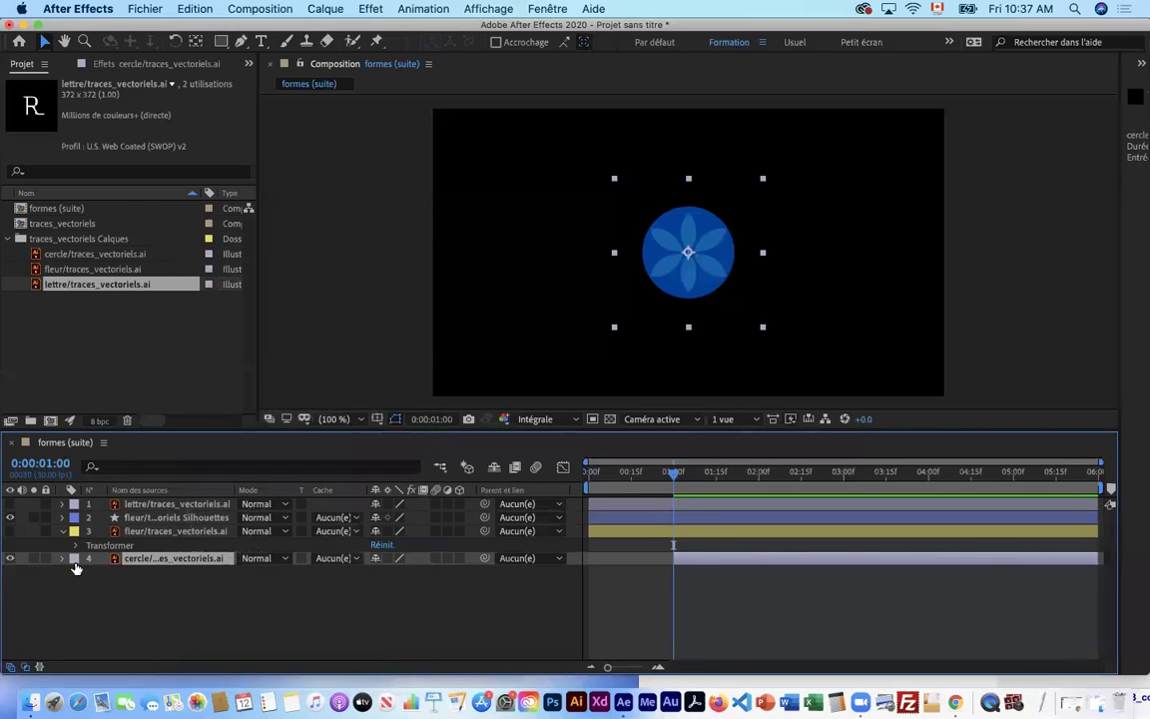
click(74, 505)
click(105, 443)
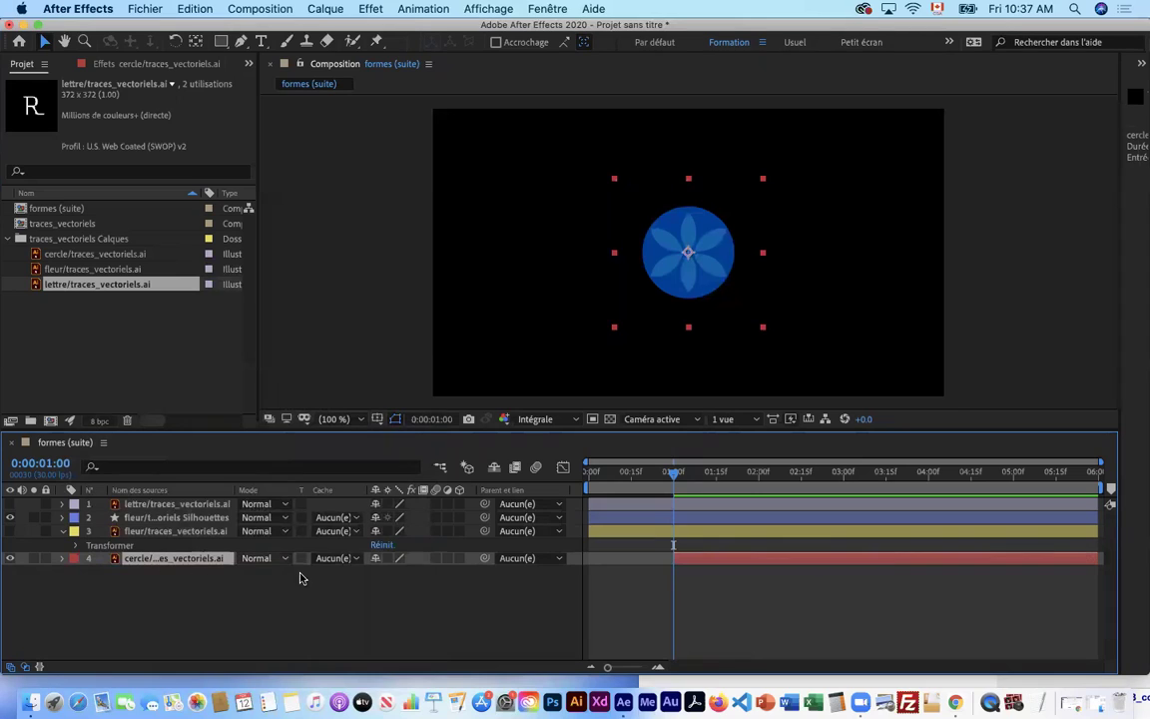
- Check the cercle layer's available properties, then create shapes from this vector layer
click(62, 560)
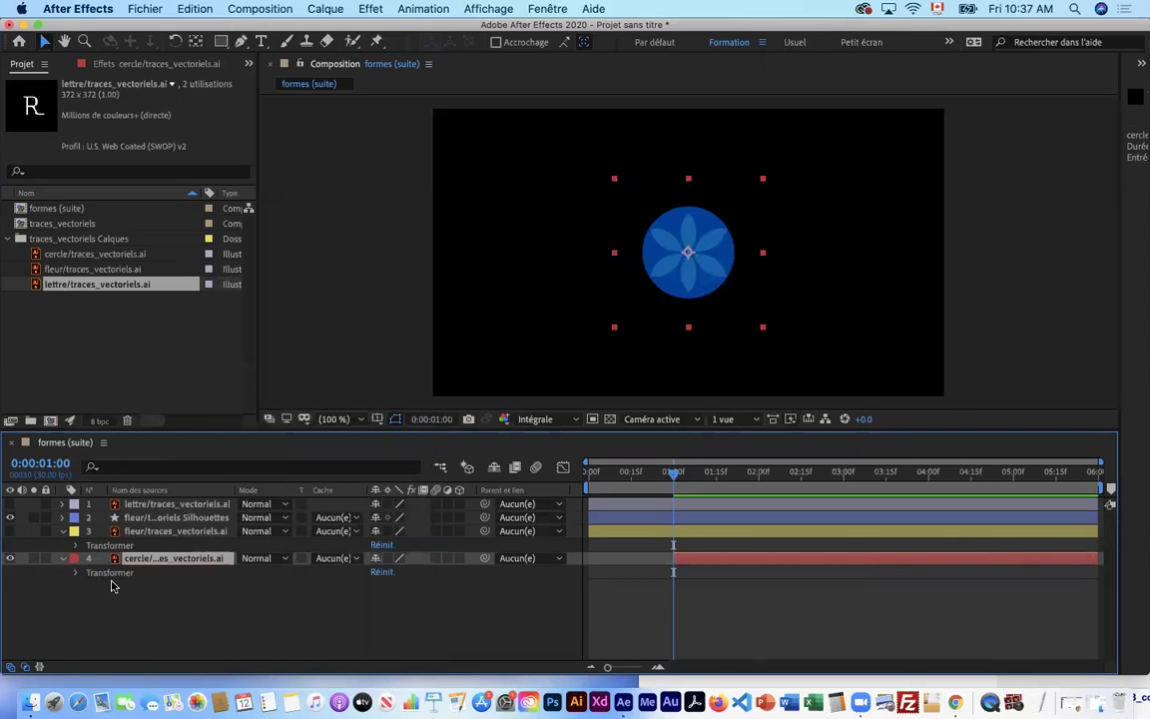
click(62, 560)
right_click(168, 561)
mouse_move(199, 566)
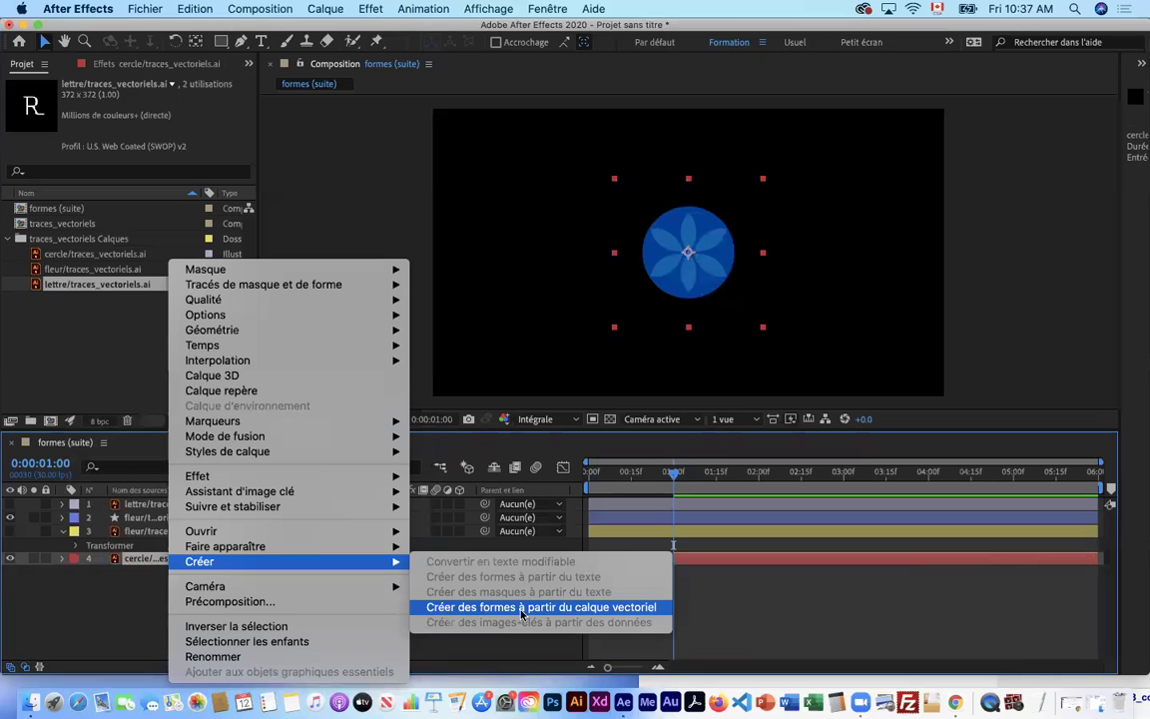
click(593, 611)
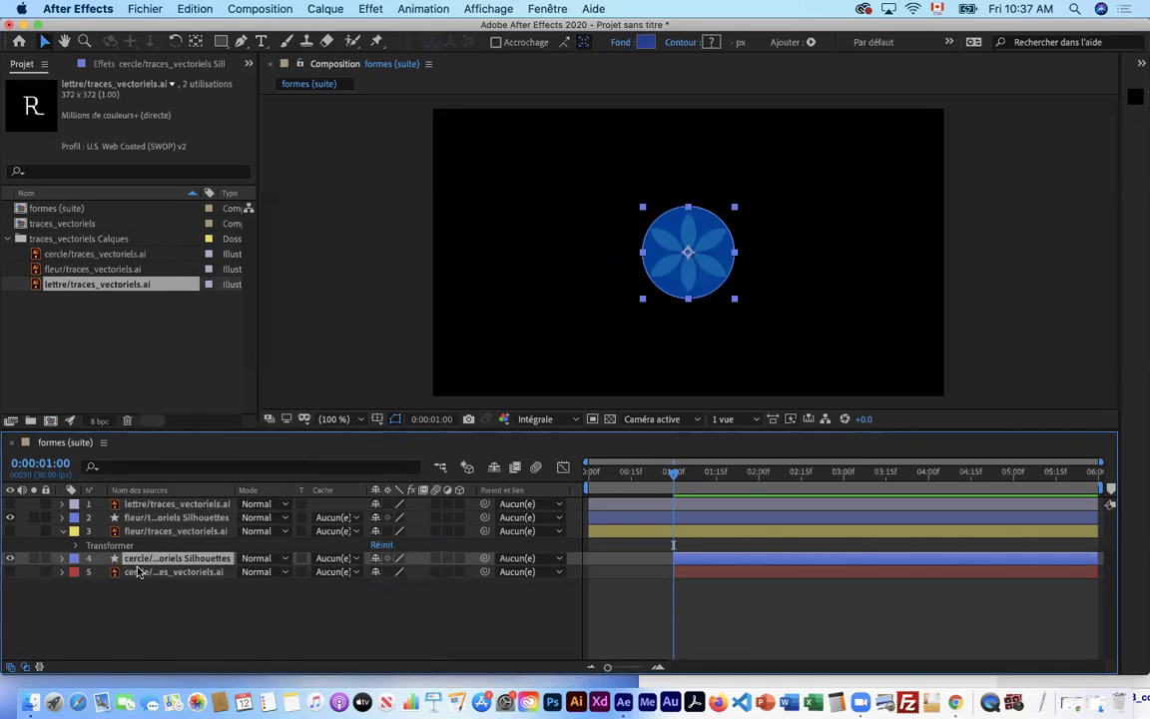
- Expand the cercle Silhouettes layer down to Groupe 1 and add a Répétition operator to its Contenu
click(62, 560)
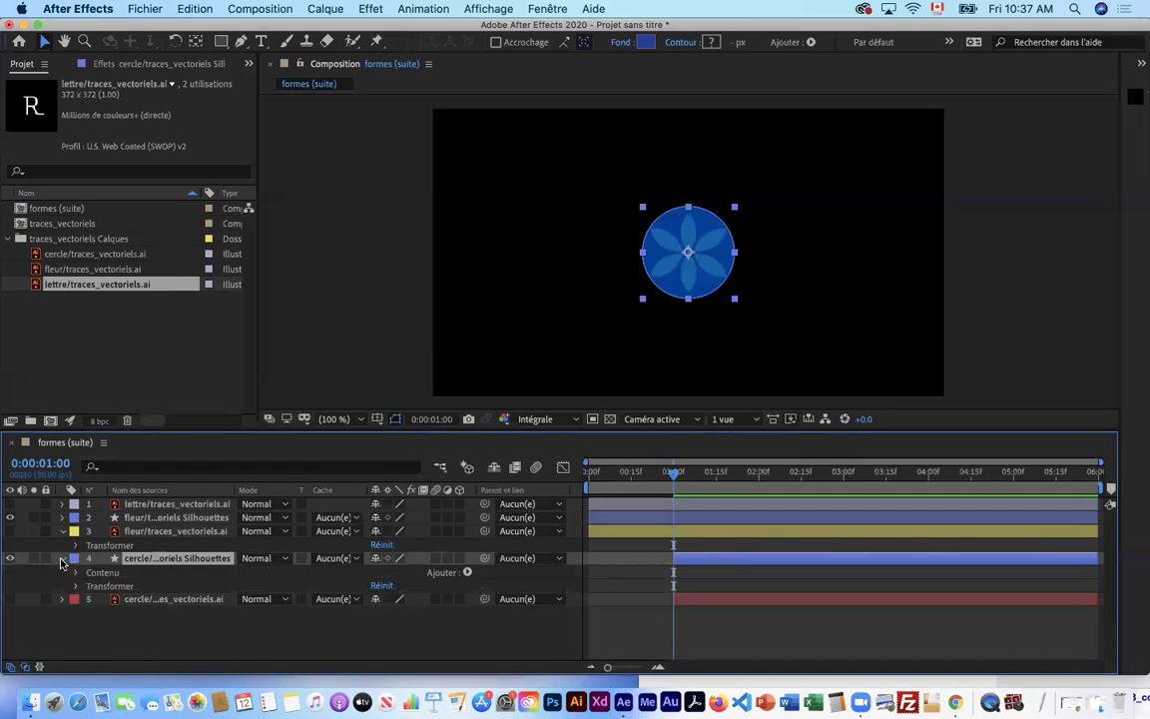
click(77, 574)
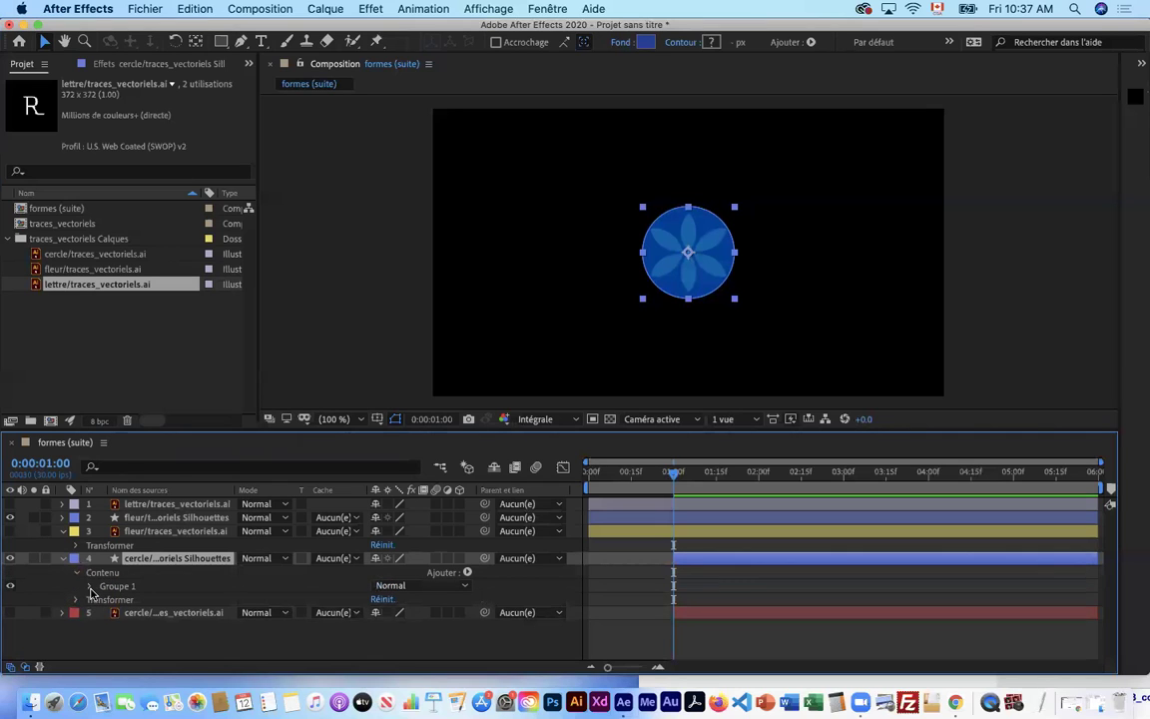
click(89, 588)
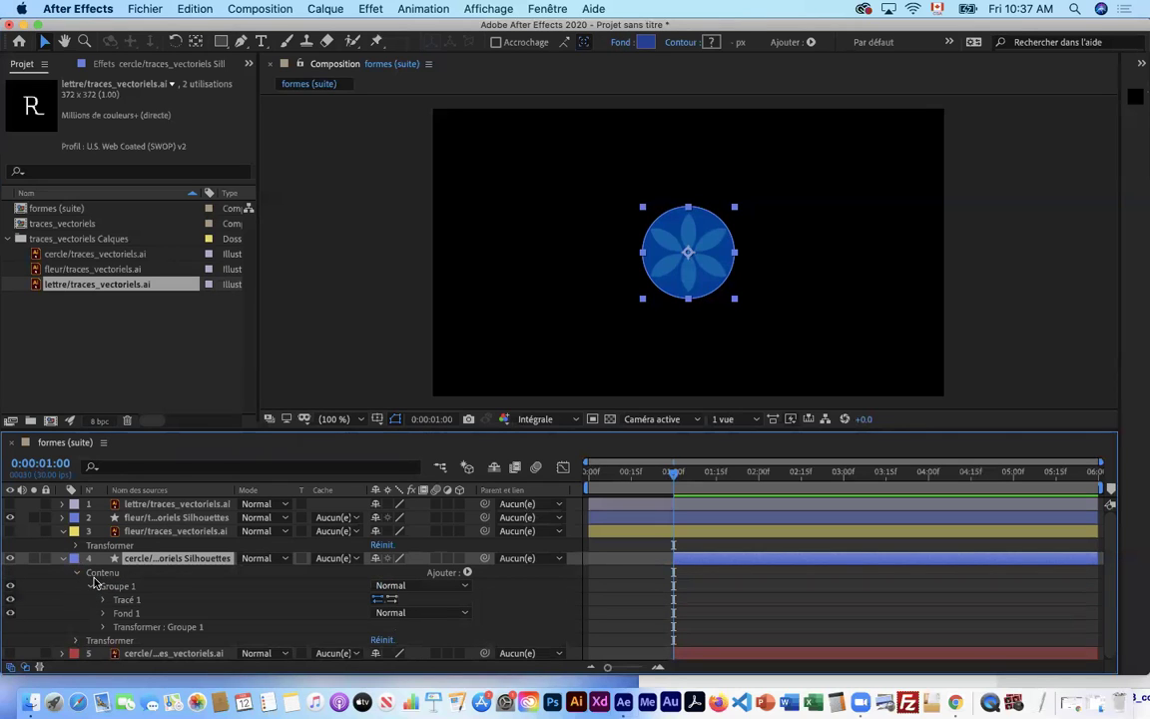
click(93, 578)
click(109, 574)
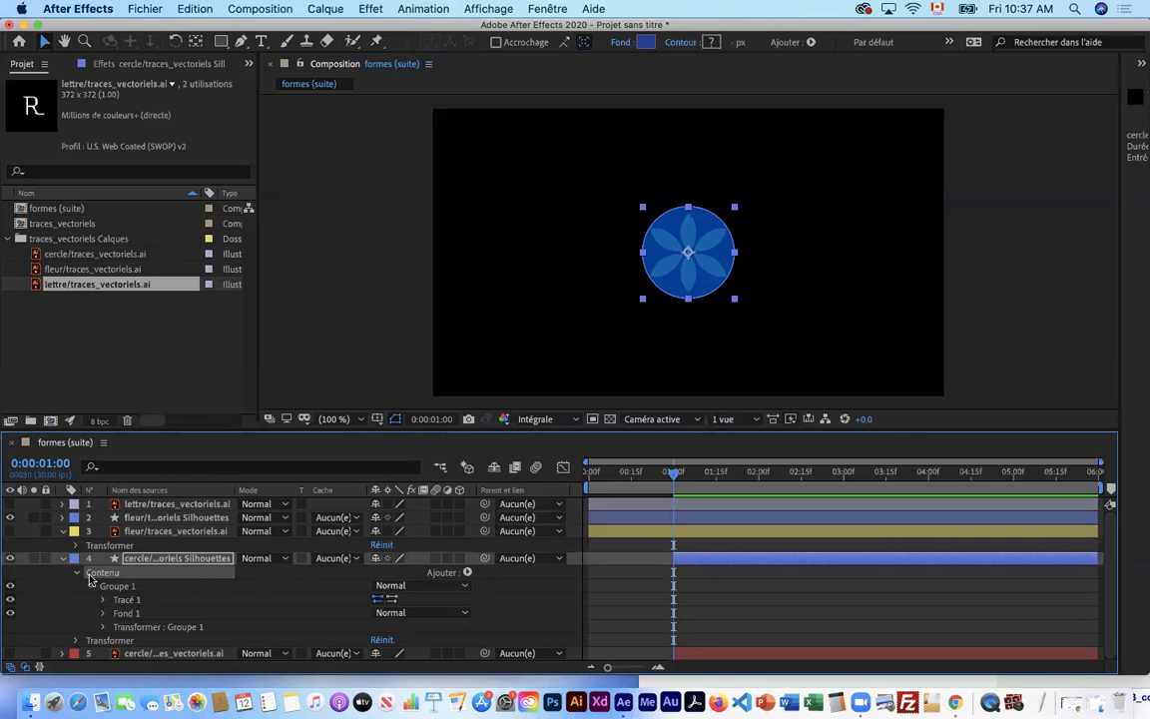
click(467, 575)
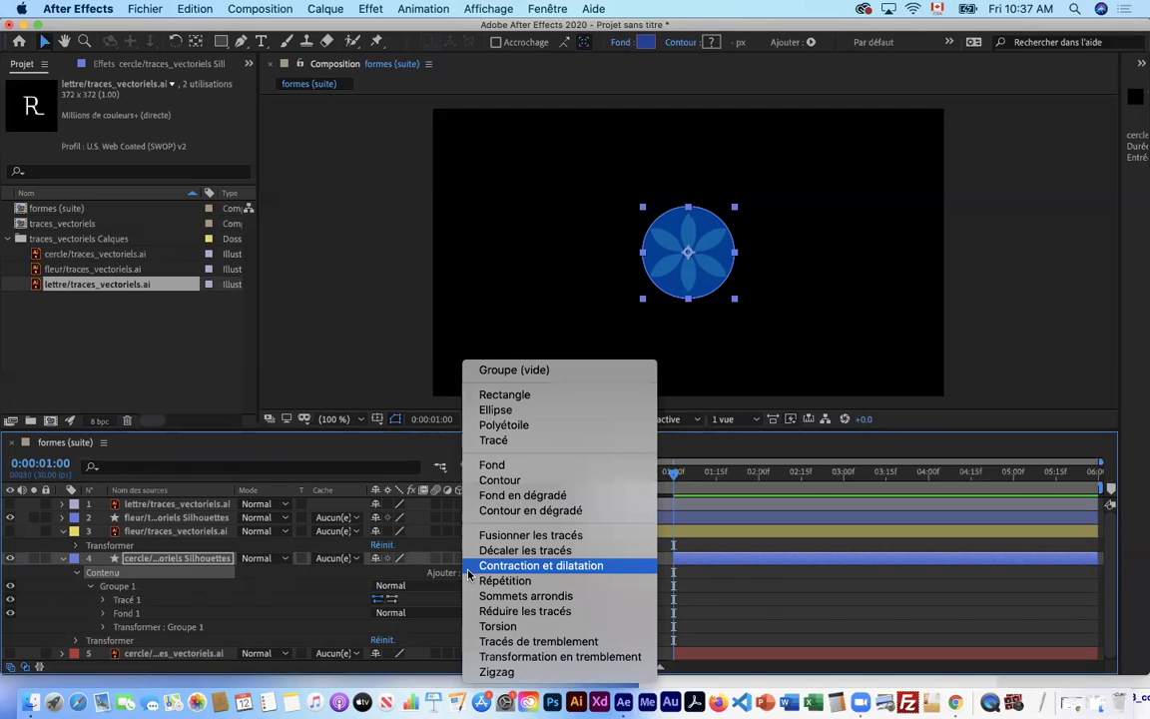
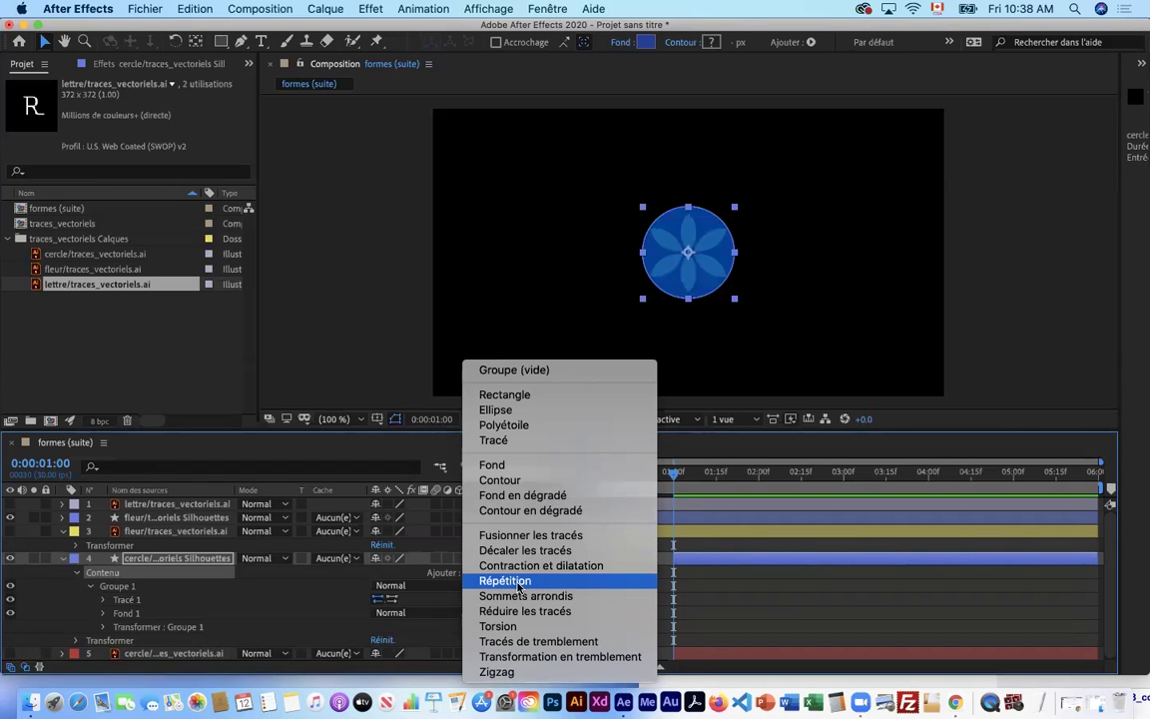
click(505, 582)
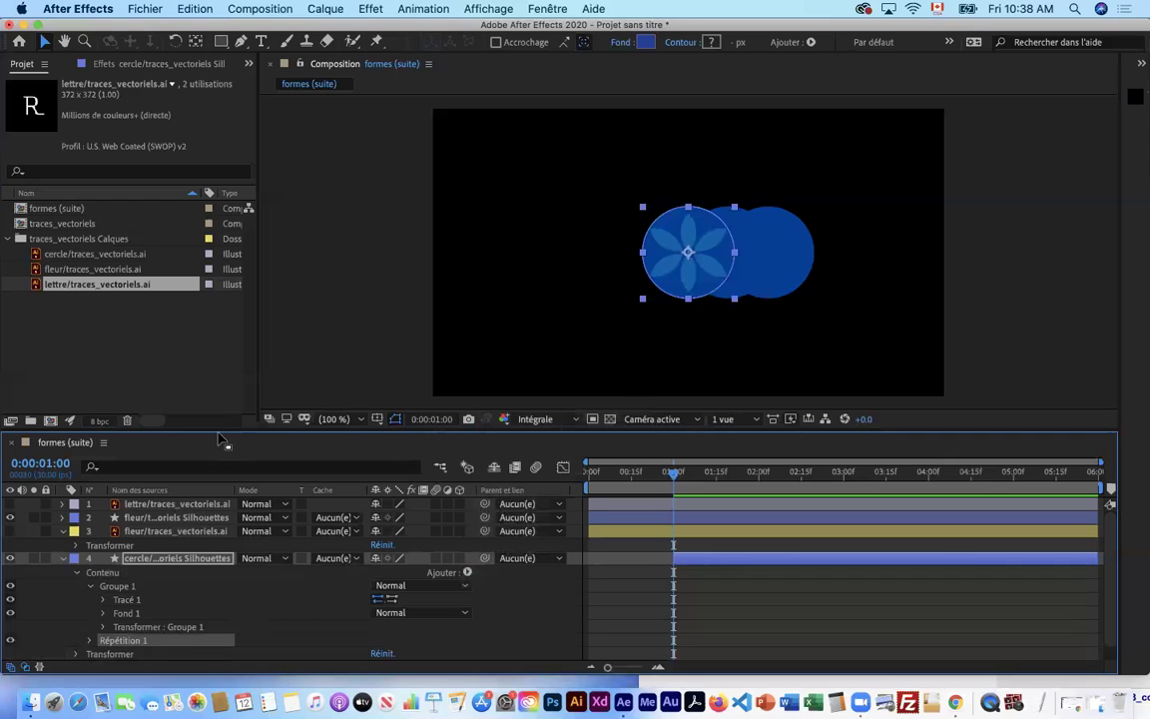
- Set Répétition 1 on the cercle silhouette layer to 8 copies and expand its transform properties
drag(221, 431, 203, 340)
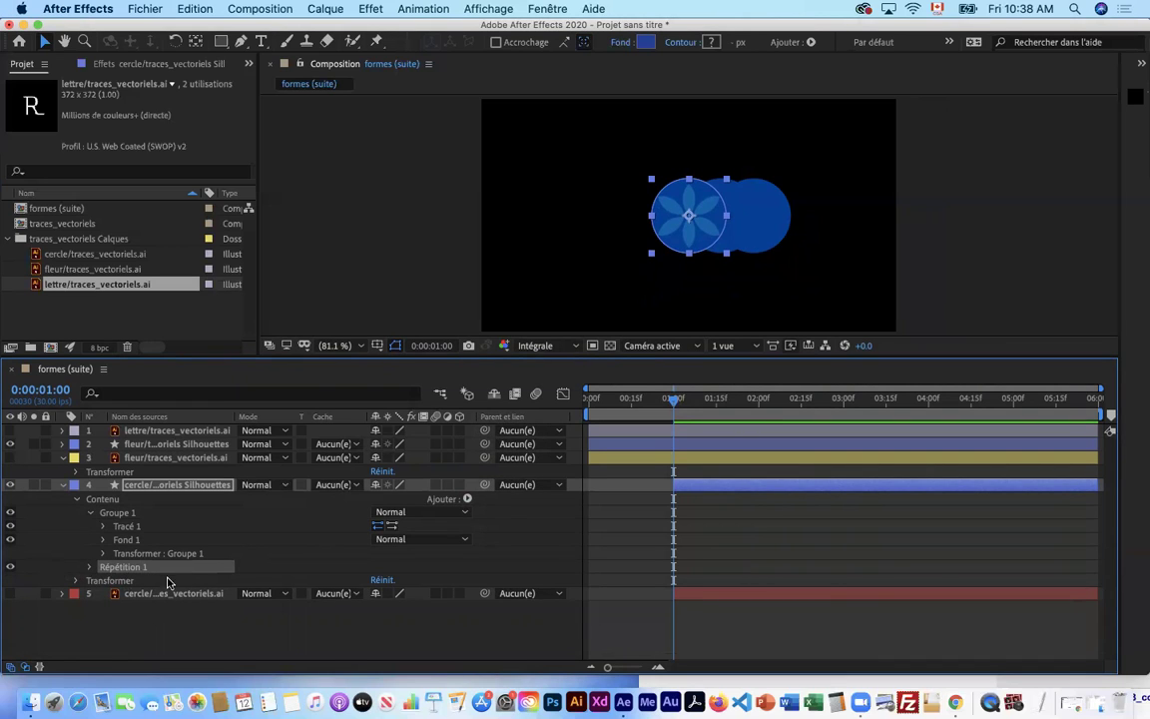
click(90, 567)
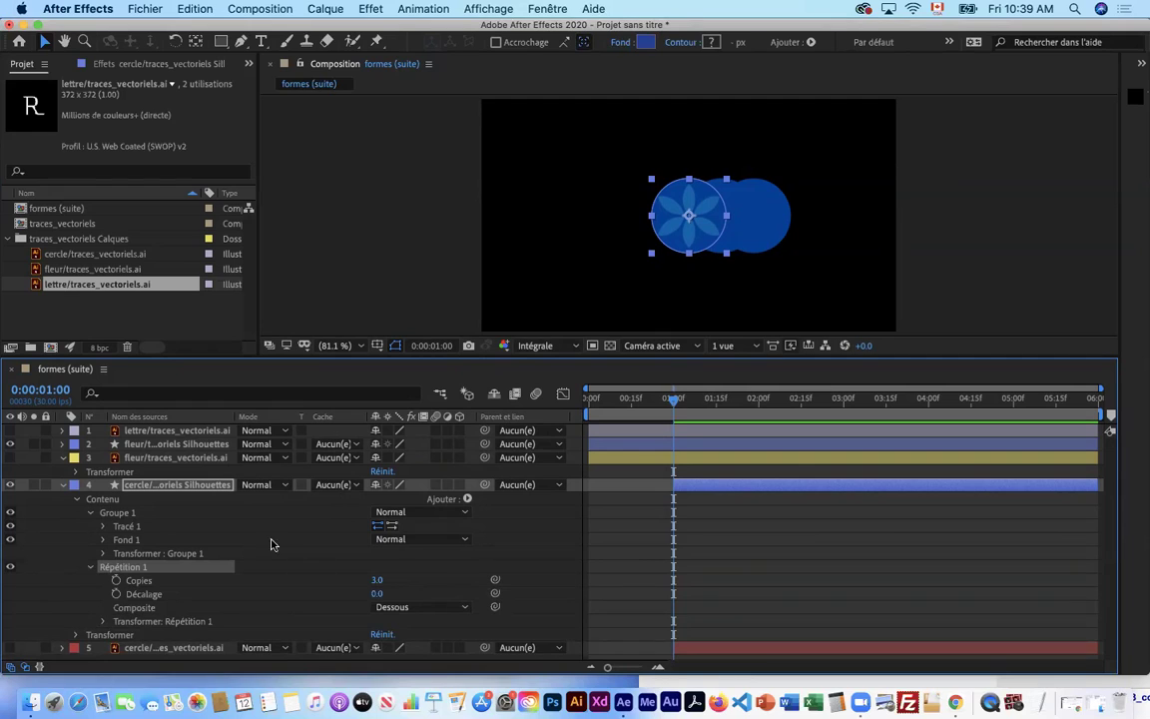
drag(377, 579, 372, 577)
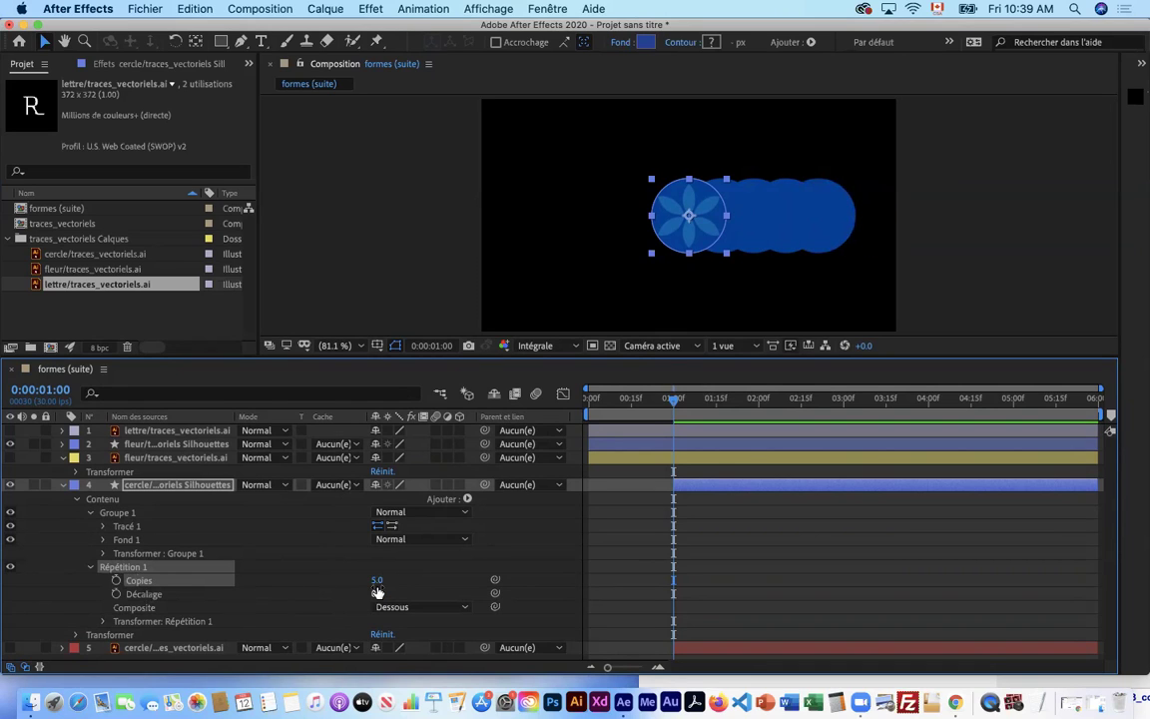
drag(376, 579, 371, 579)
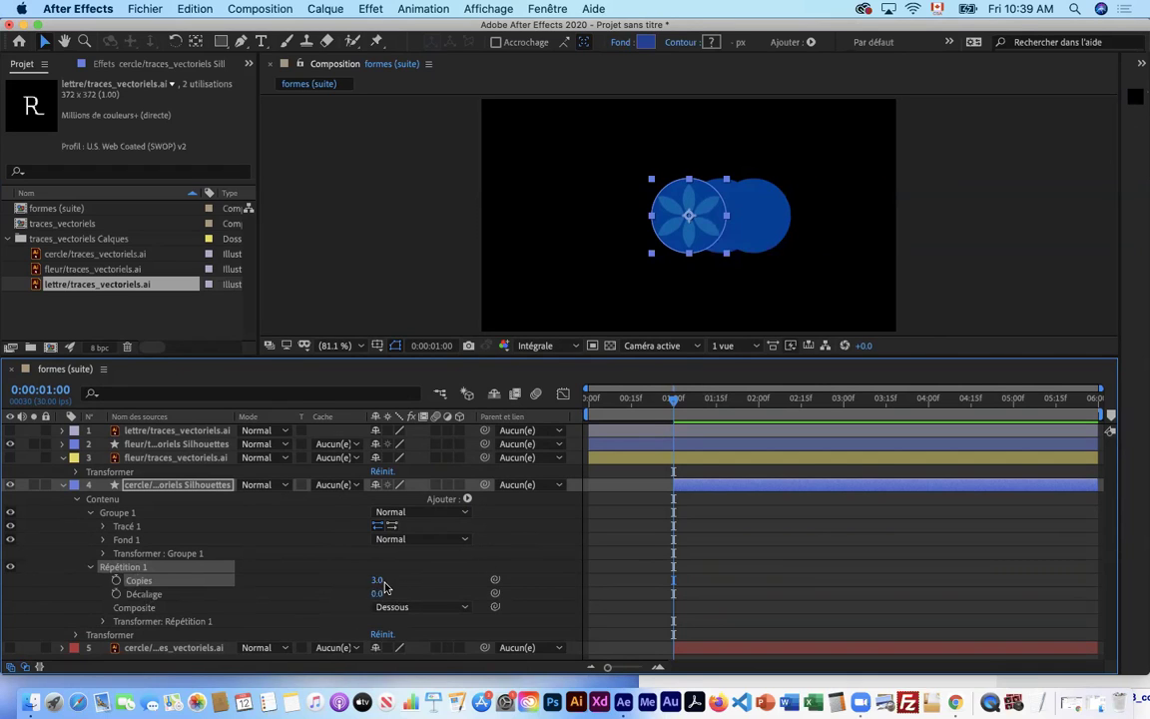
drag(379, 580, 381, 580)
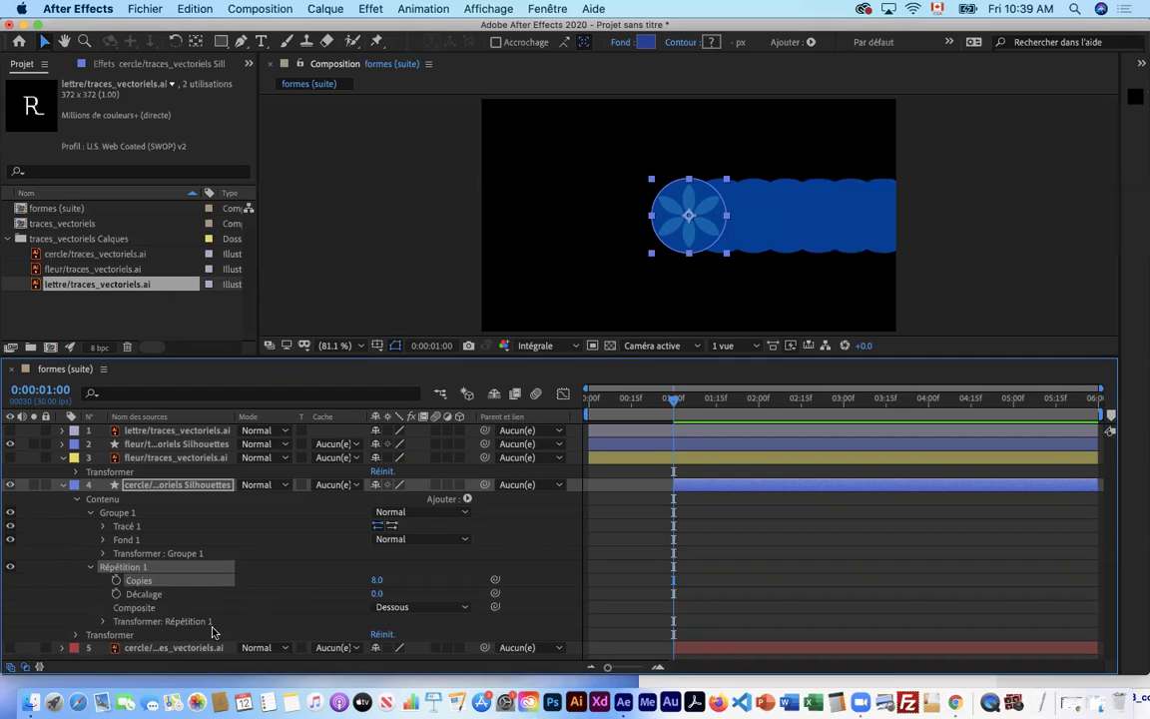
drag(240, 357, 240, 294)
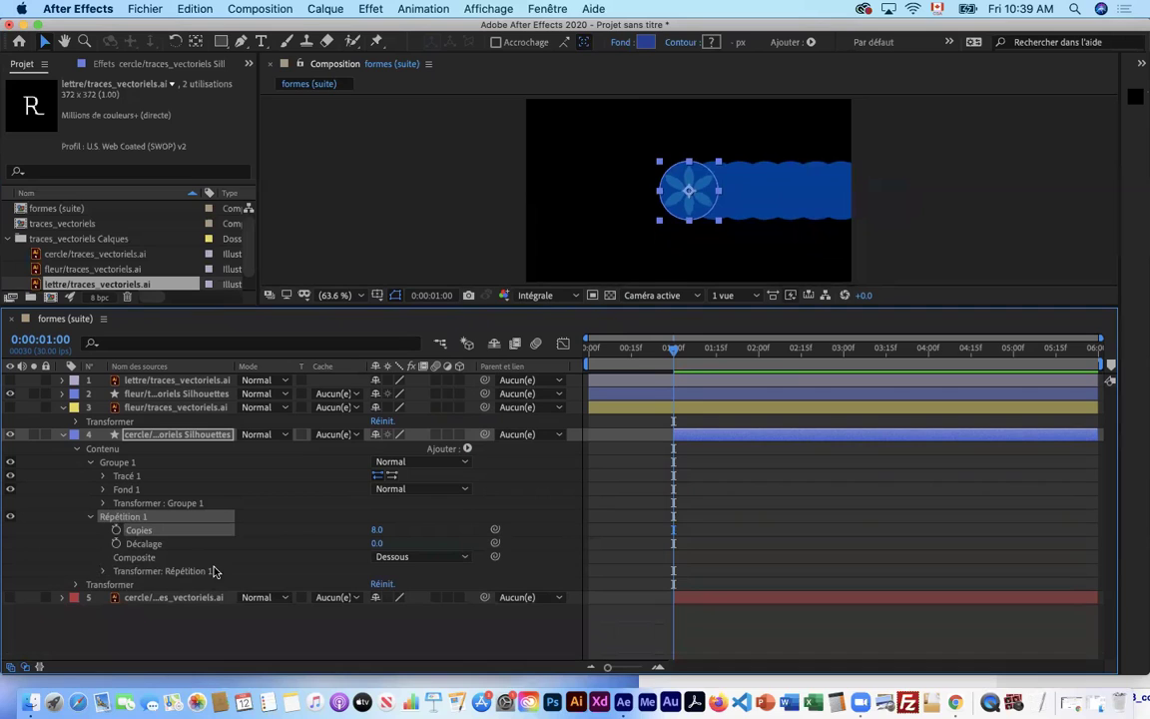
click(104, 572)
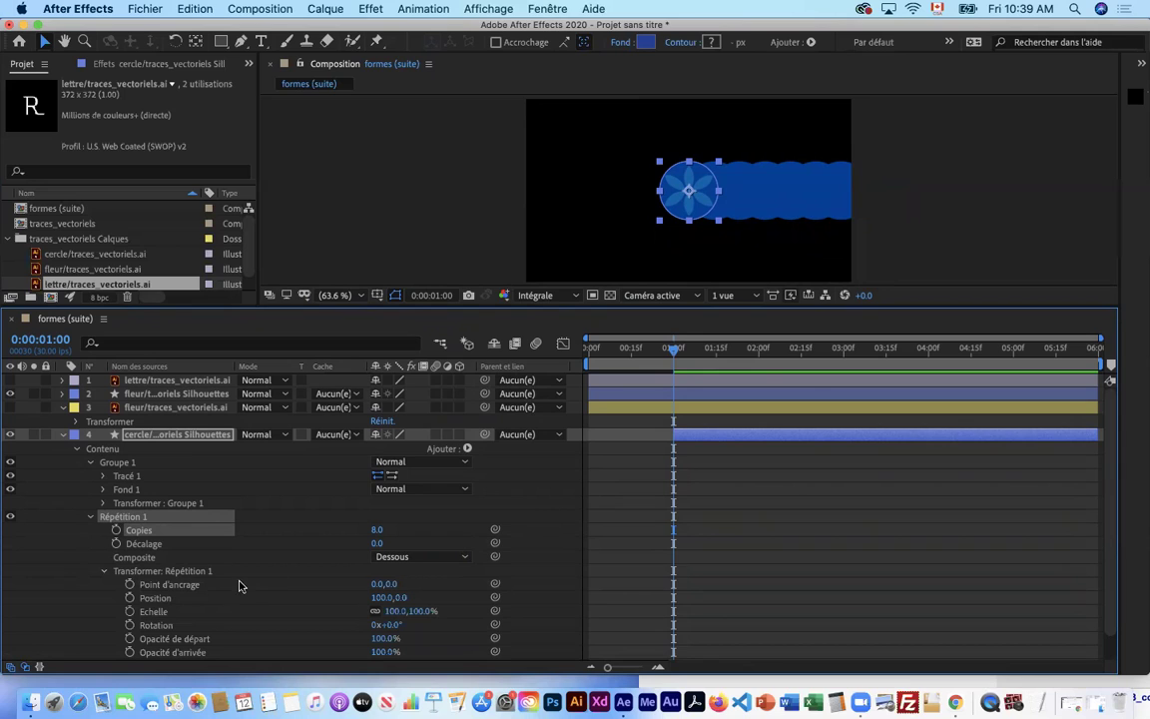
scroll(280, 615, down, 2)
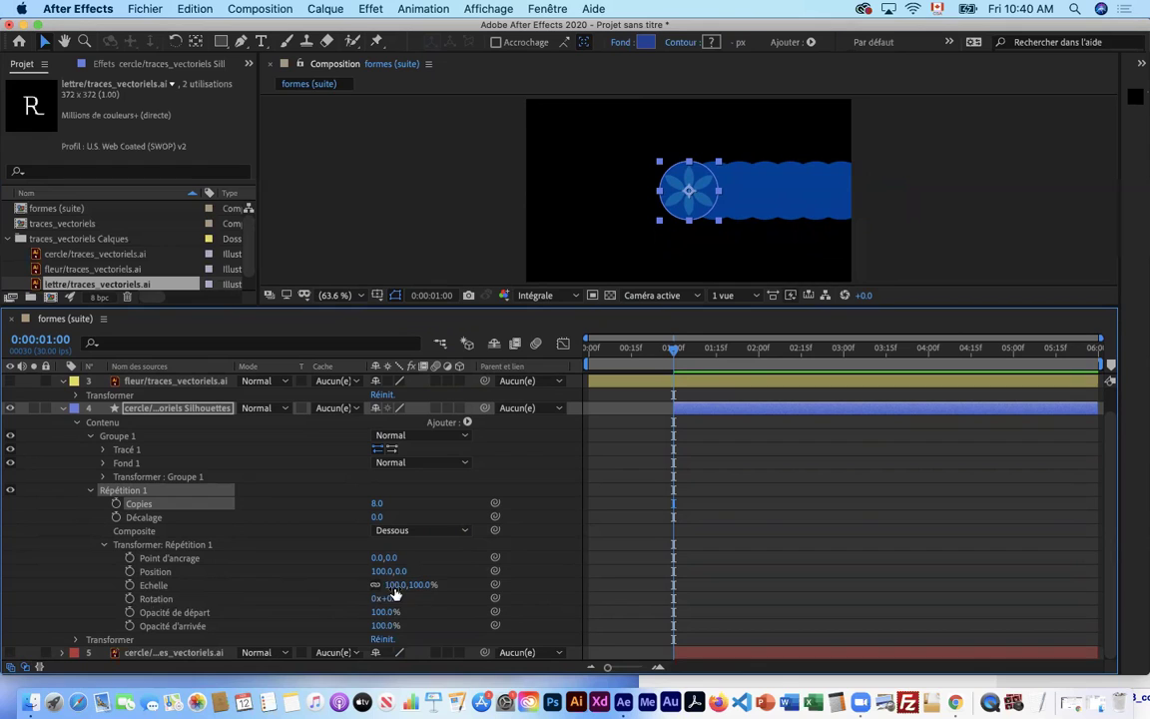
- Set the repeater's scale to 85%, try 13 copies, and restore the count to 8
drag(392, 584, 378, 585)
drag(377, 503, 379, 503)
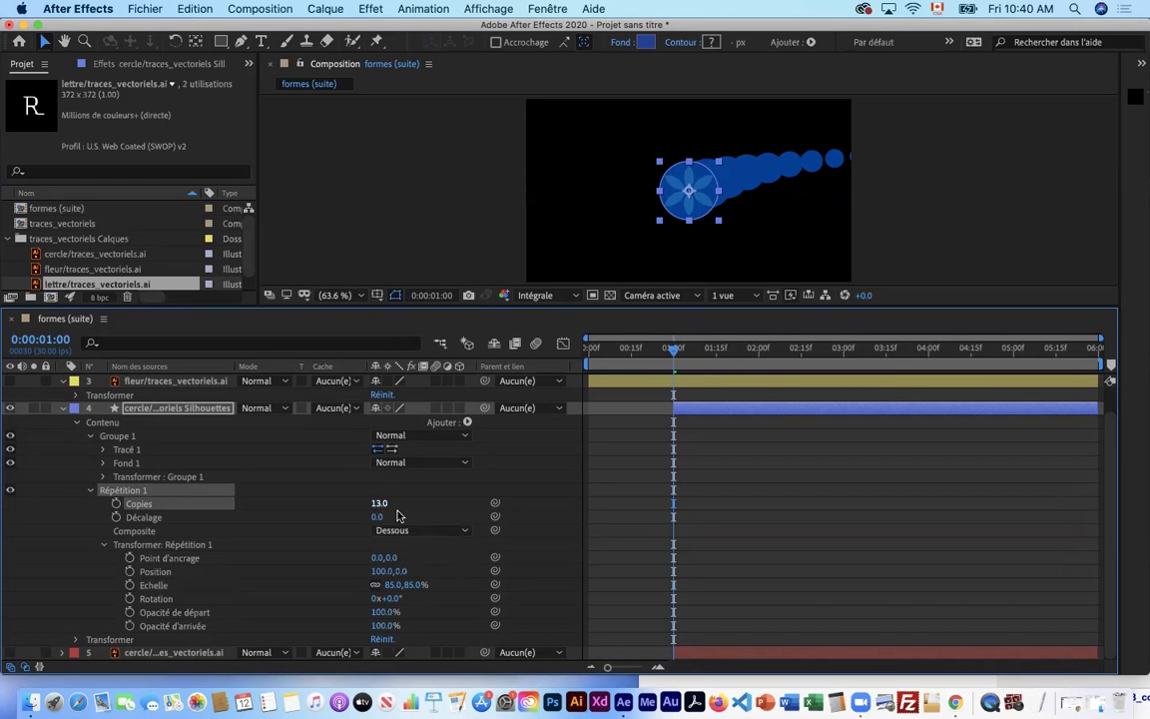
click(379, 506)
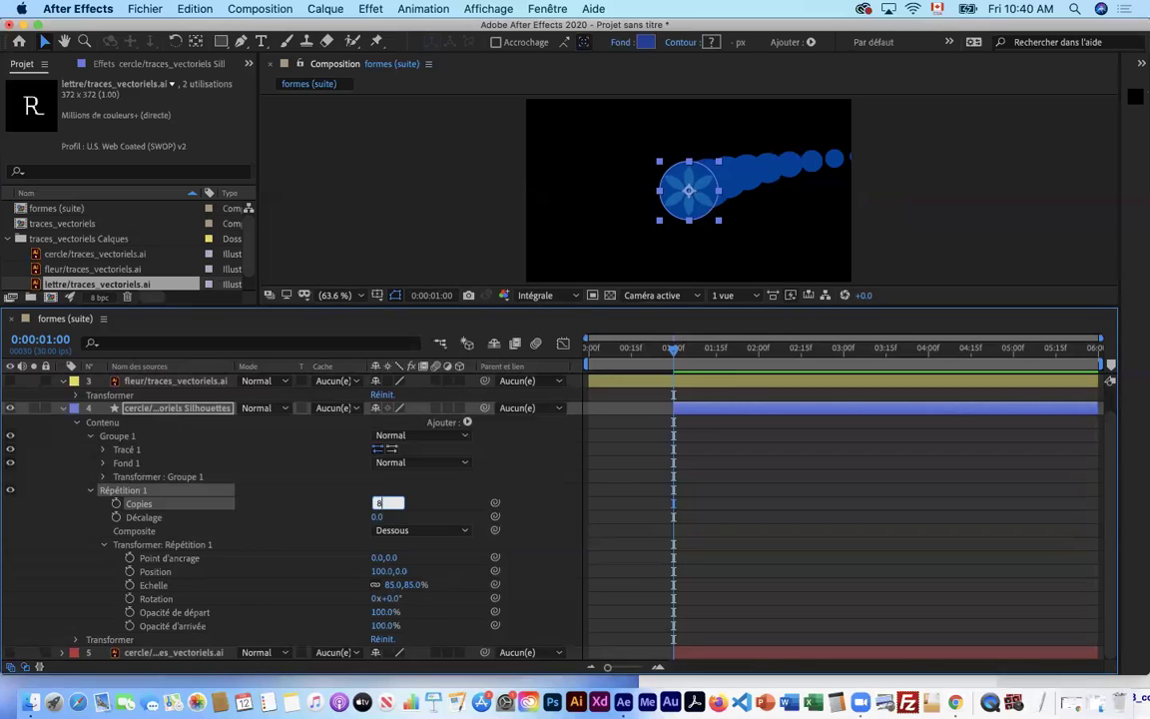
click(462, 498)
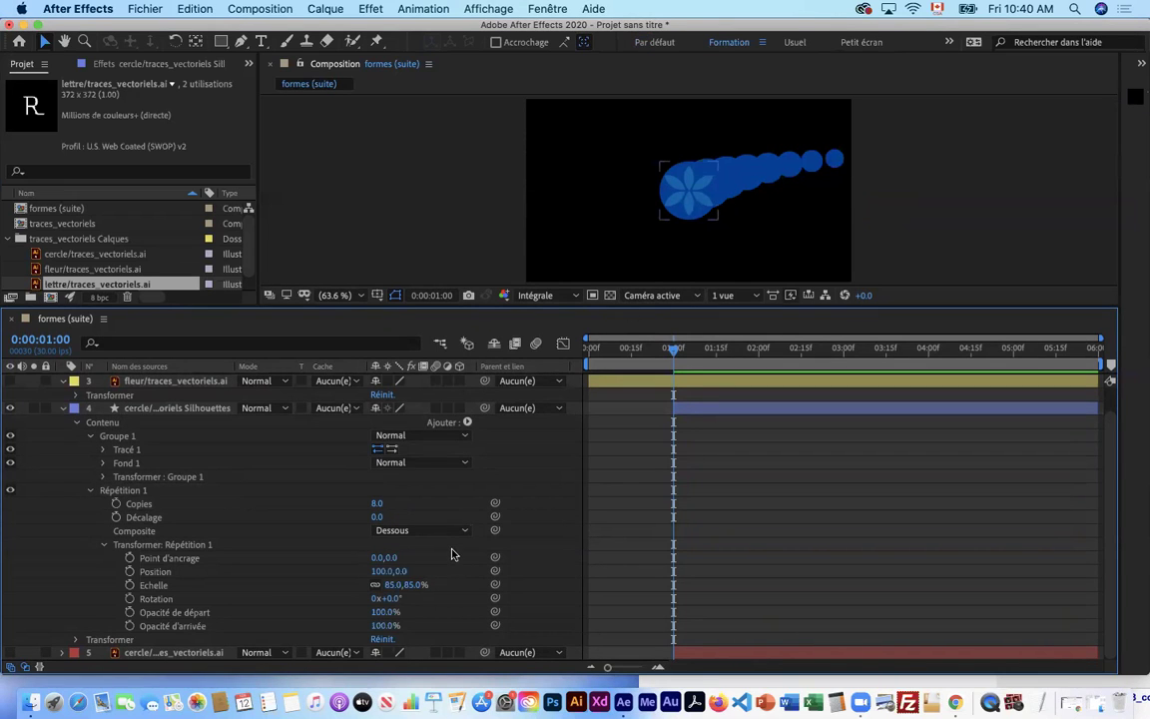
- Set the repeater's scale to 75% and its horizontal anchor point to 100
drag(392, 584, 429, 558)
drag(445, 556, 455, 556)
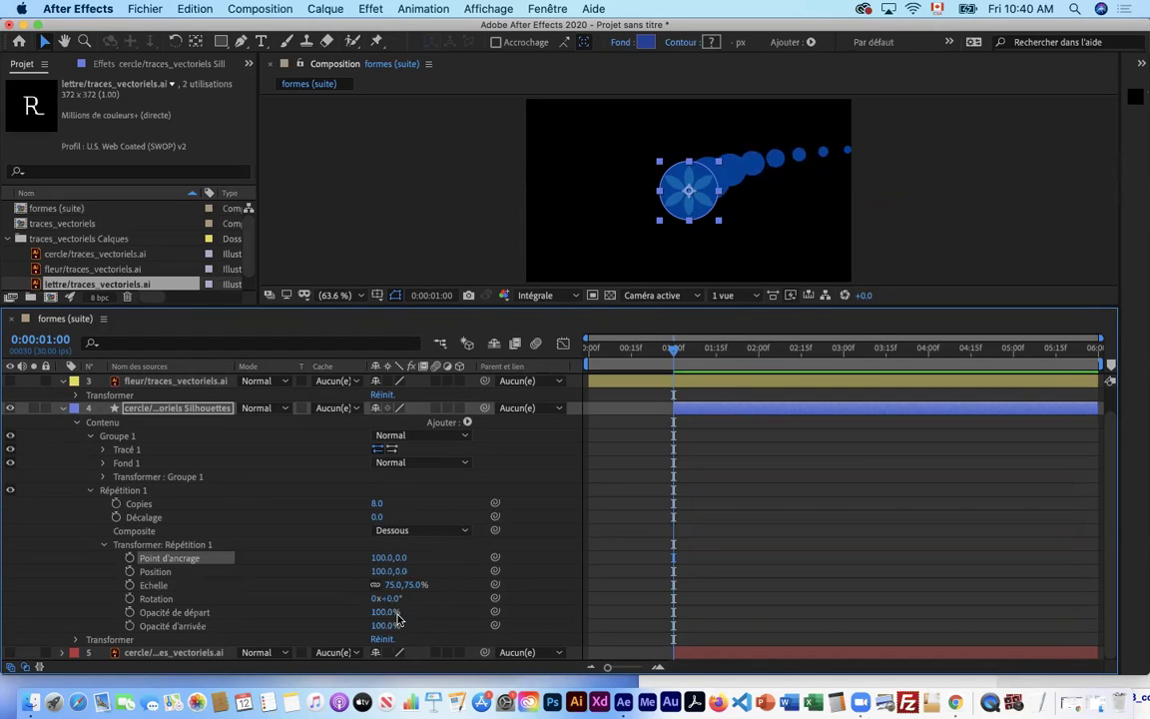
- Set the repeater's rotation to 98° and its horizontal anchor point to -36
drag(390, 598, 507, 587)
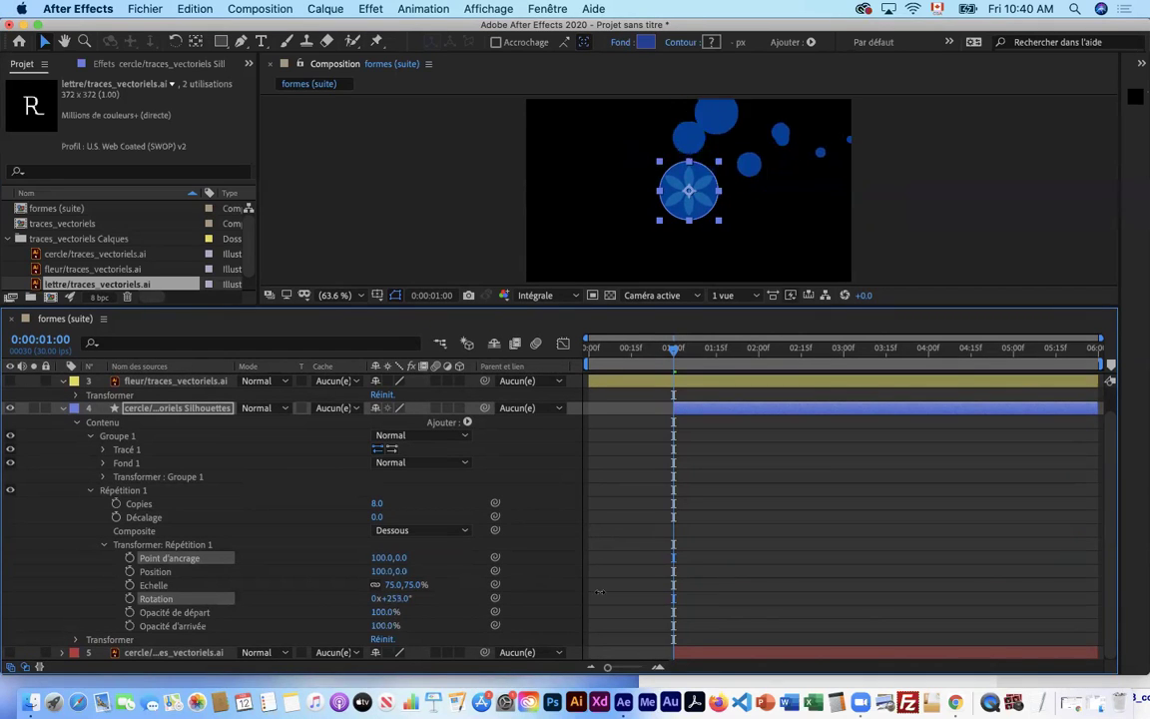
drag(740, 593, 653, 594)
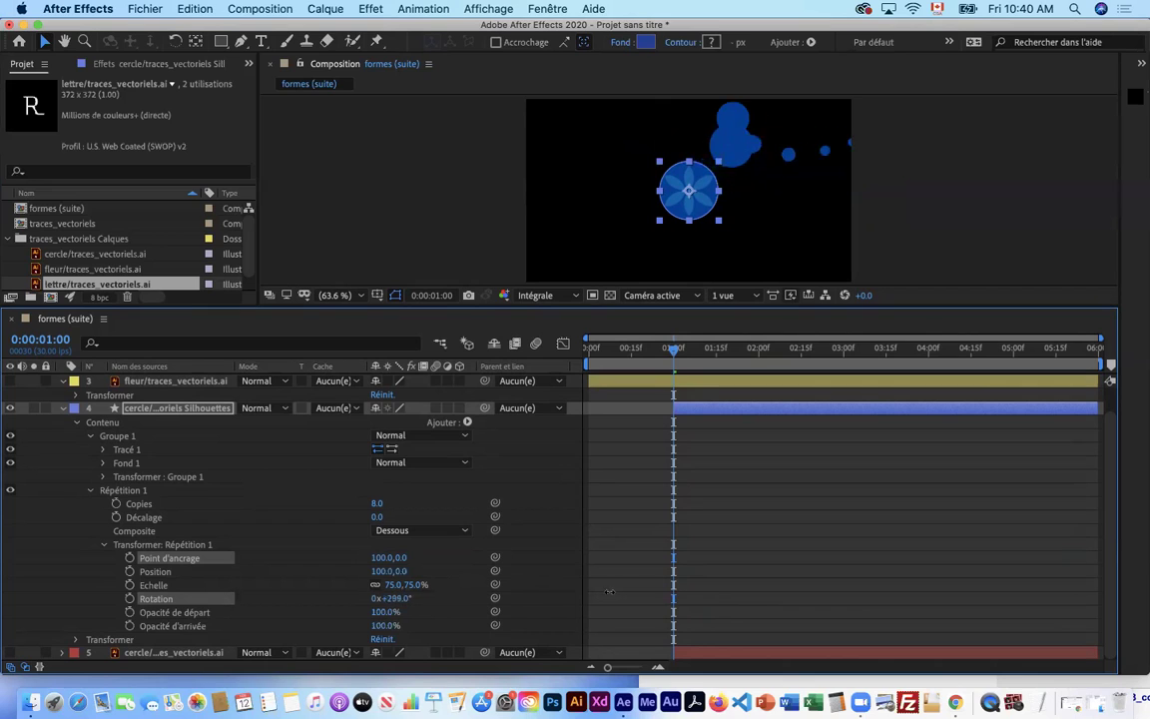
drag(534, 591, 617, 592)
drag(701, 590, 464, 595)
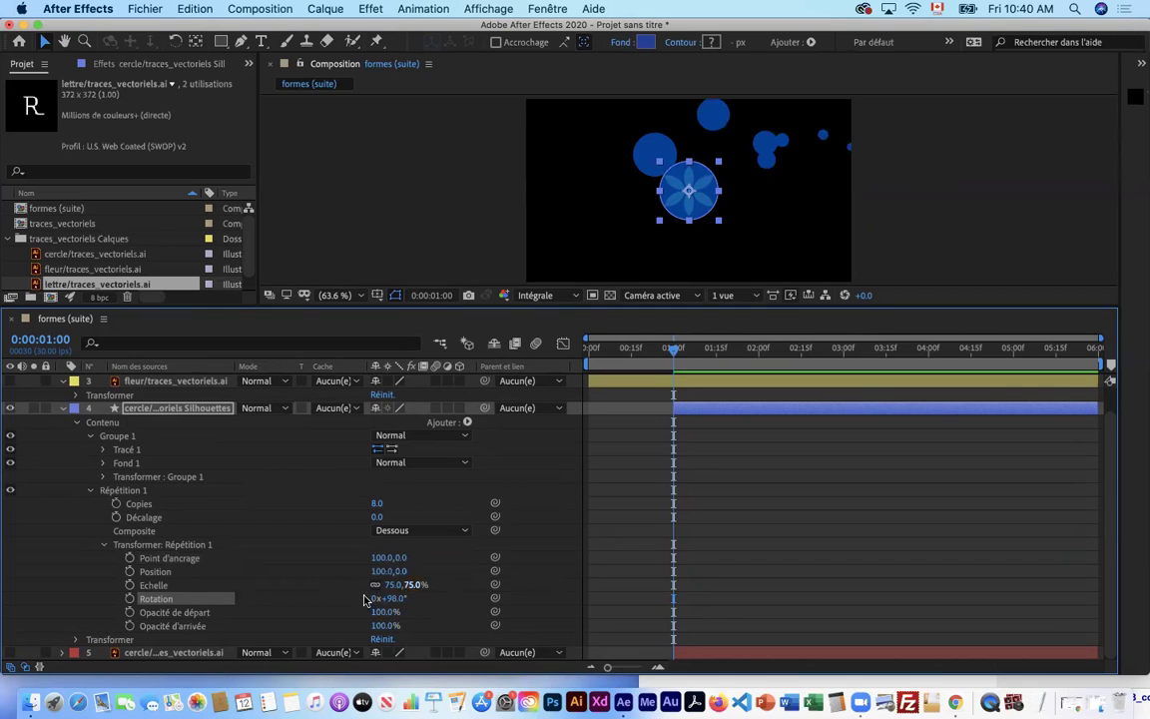
mouse_move(376, 561)
mouse_down()
mouse_move(785, 548)
mouse_move(365, 554)
mouse_up()
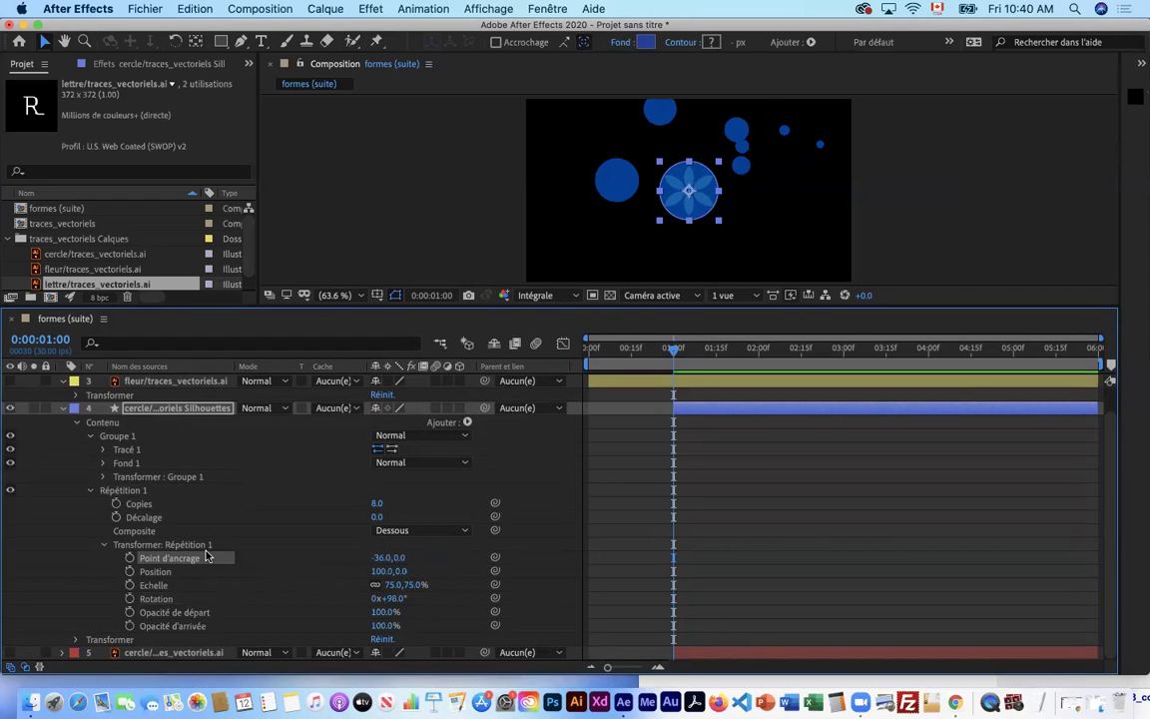
- Try 14 copies in the circle repeater and return the count to 8
drag(378, 503, 382, 507)
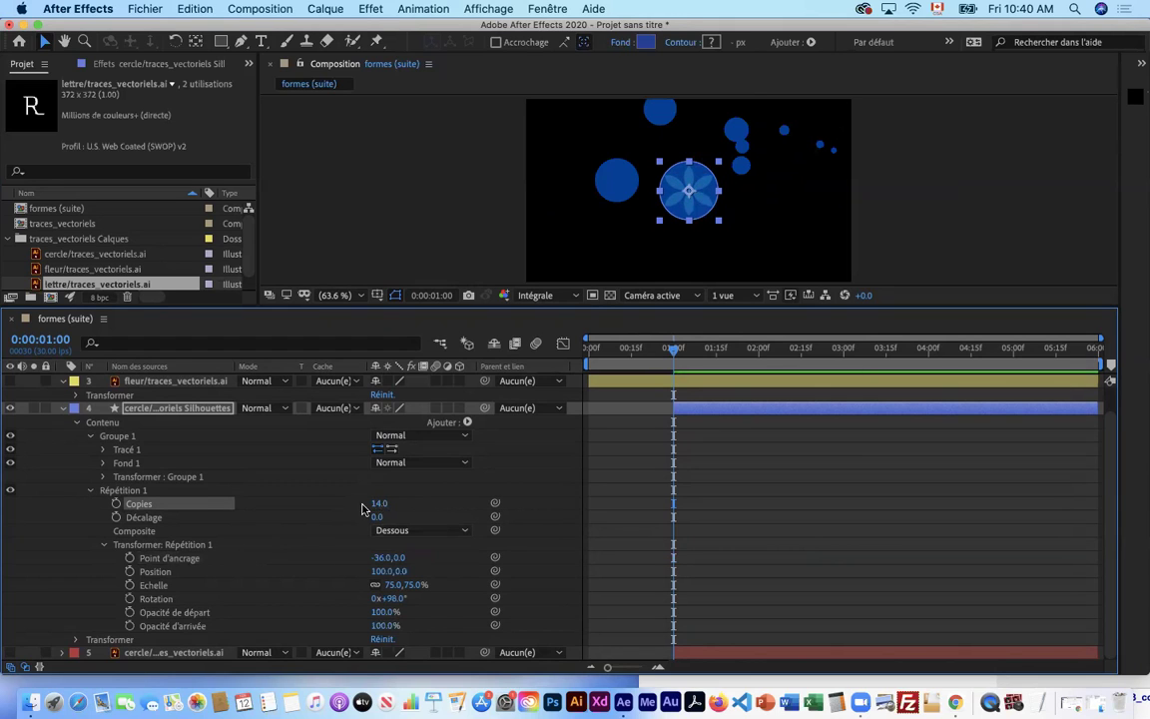
click(377, 505)
text(8)
click(423, 506)
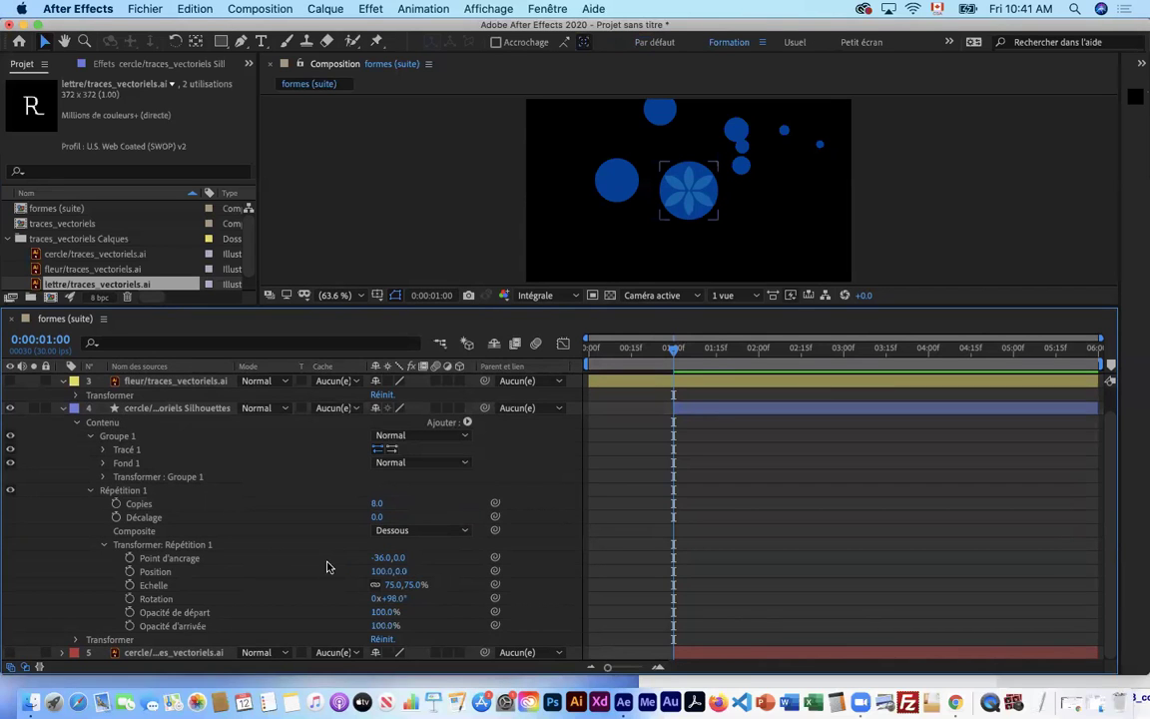
- Reset the repeater's anchor point, scale and rotation to their default values
right_click(199, 564)
click(255, 596)
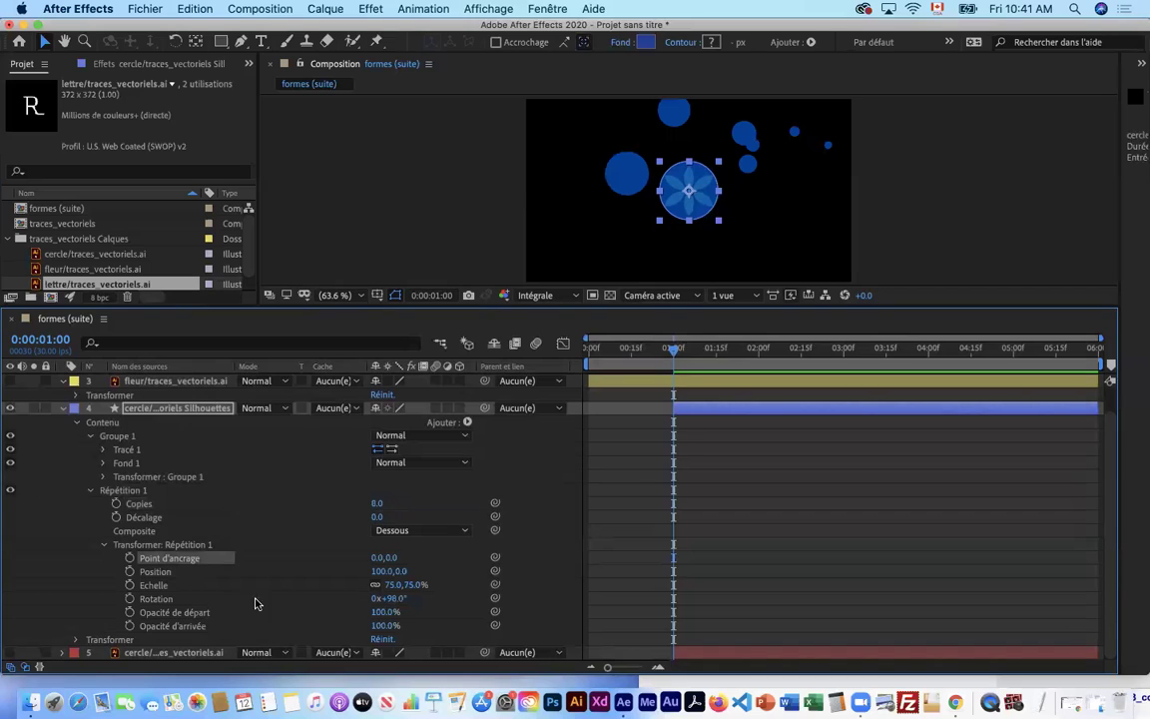
right_click(160, 586)
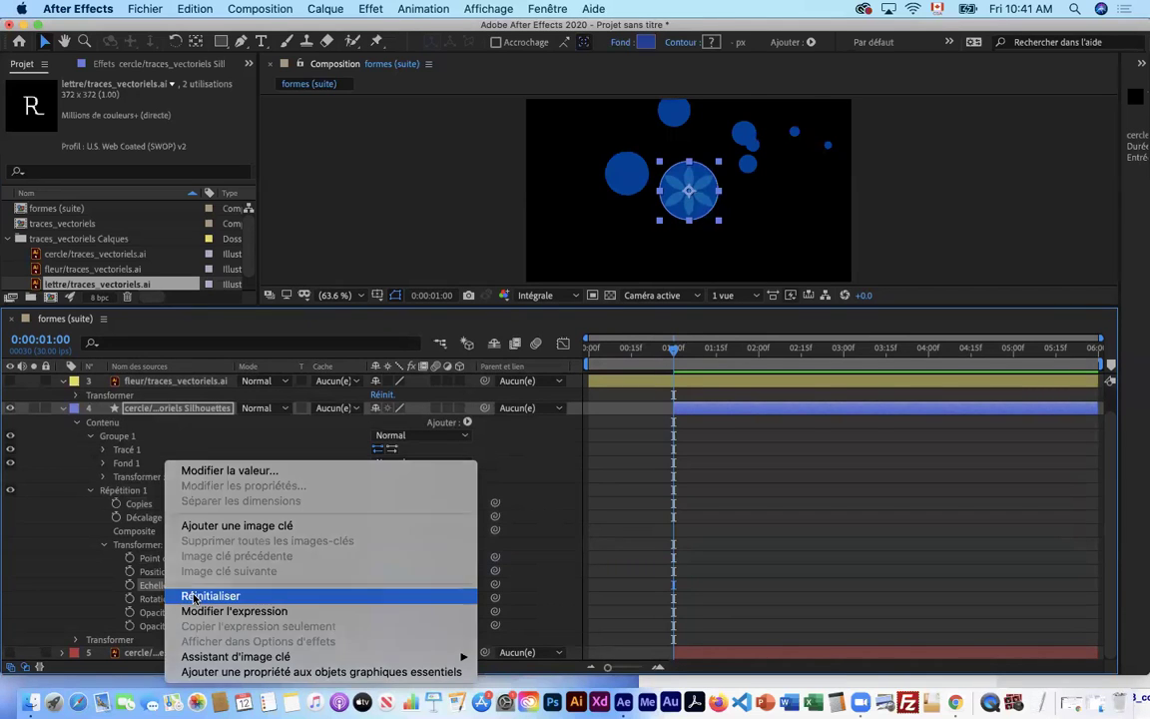
click(210, 597)
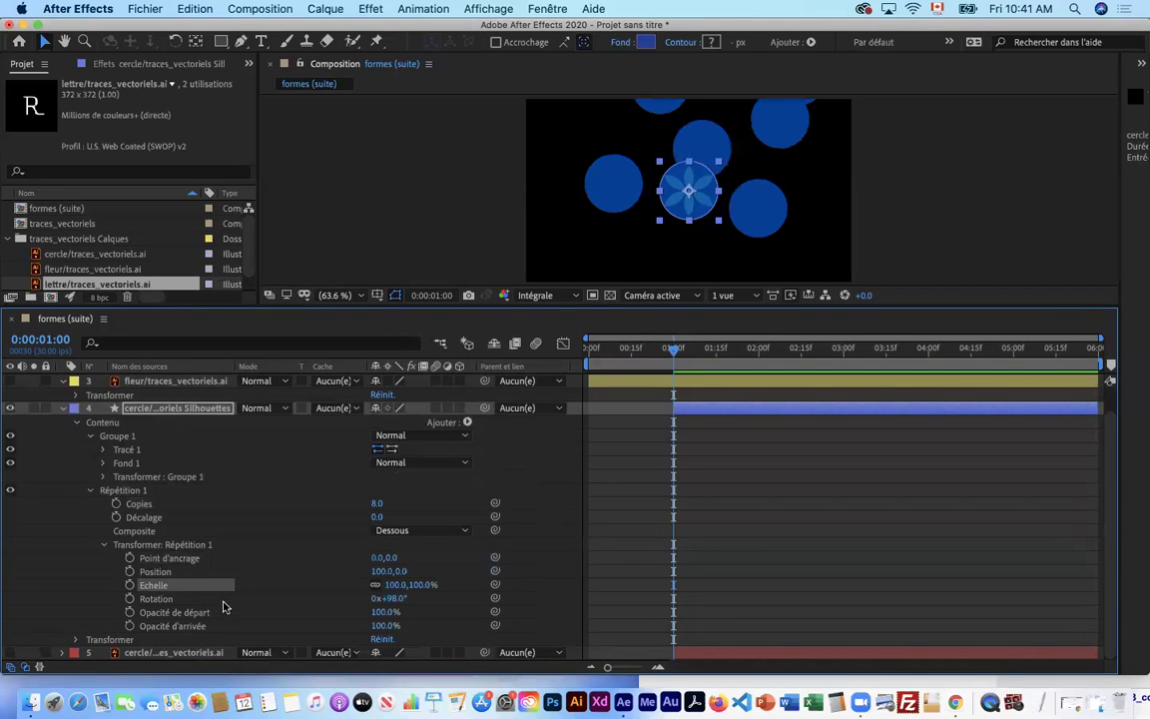
right_click(183, 599)
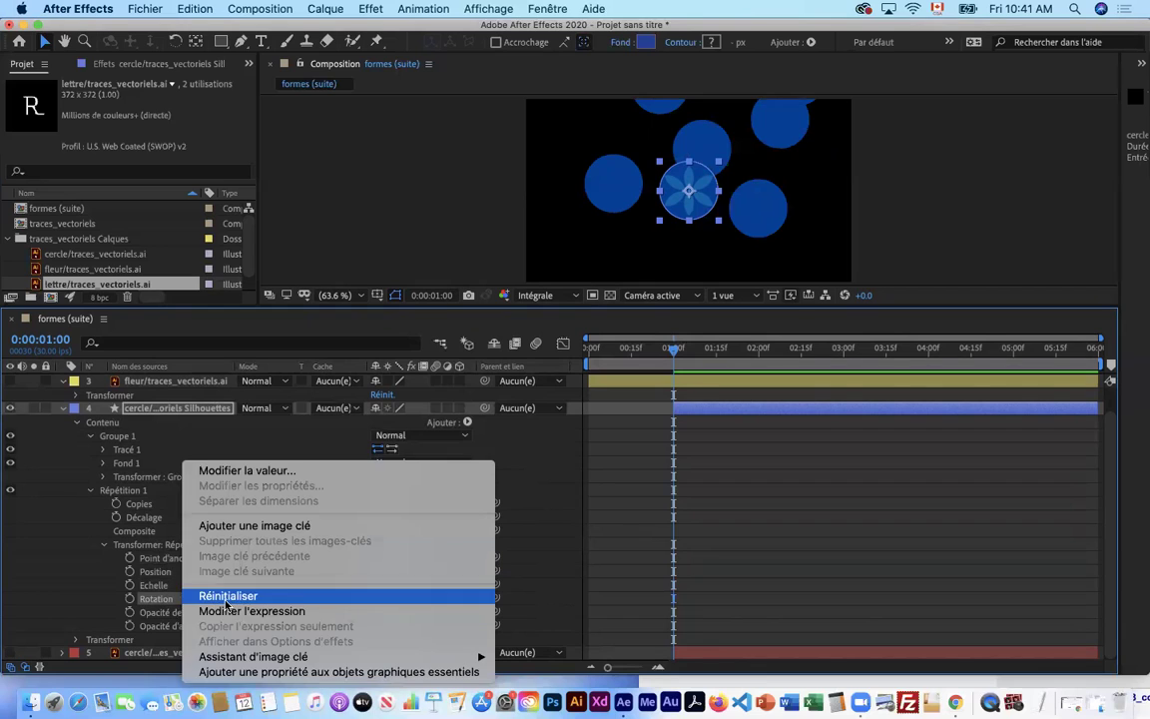
click(210, 596)
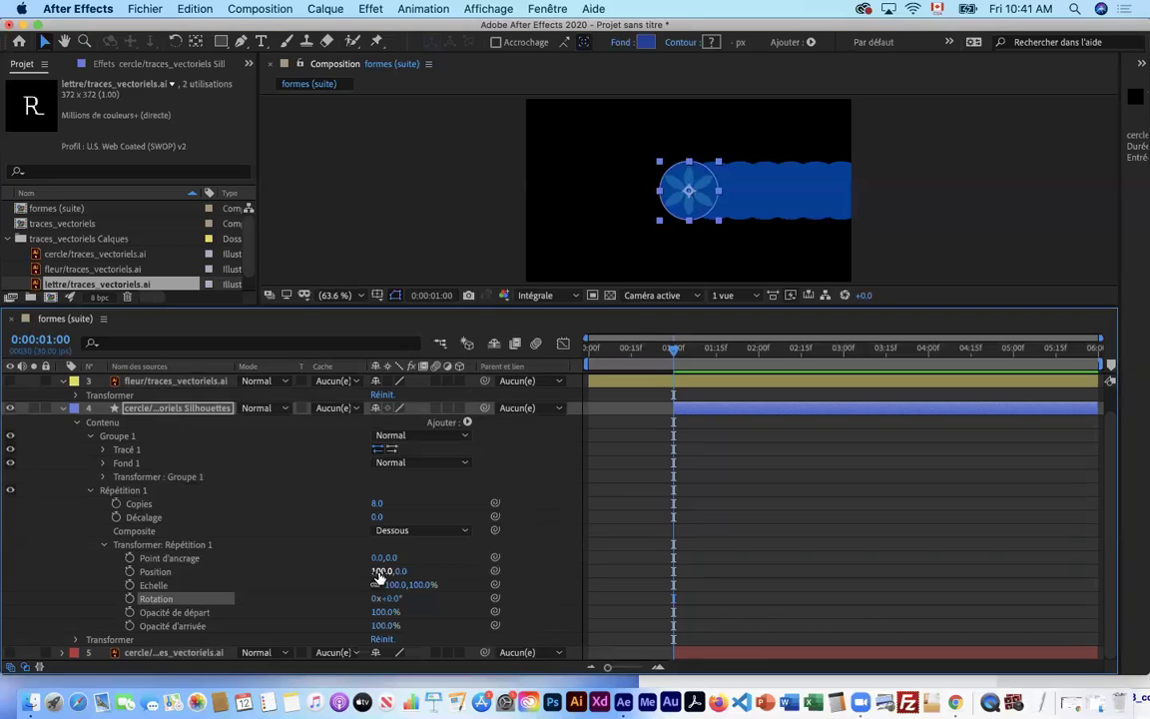
- Set the repeater's position to -100, -60 so the copies run diagonally up and to the left
drag(377, 572, 301, 577)
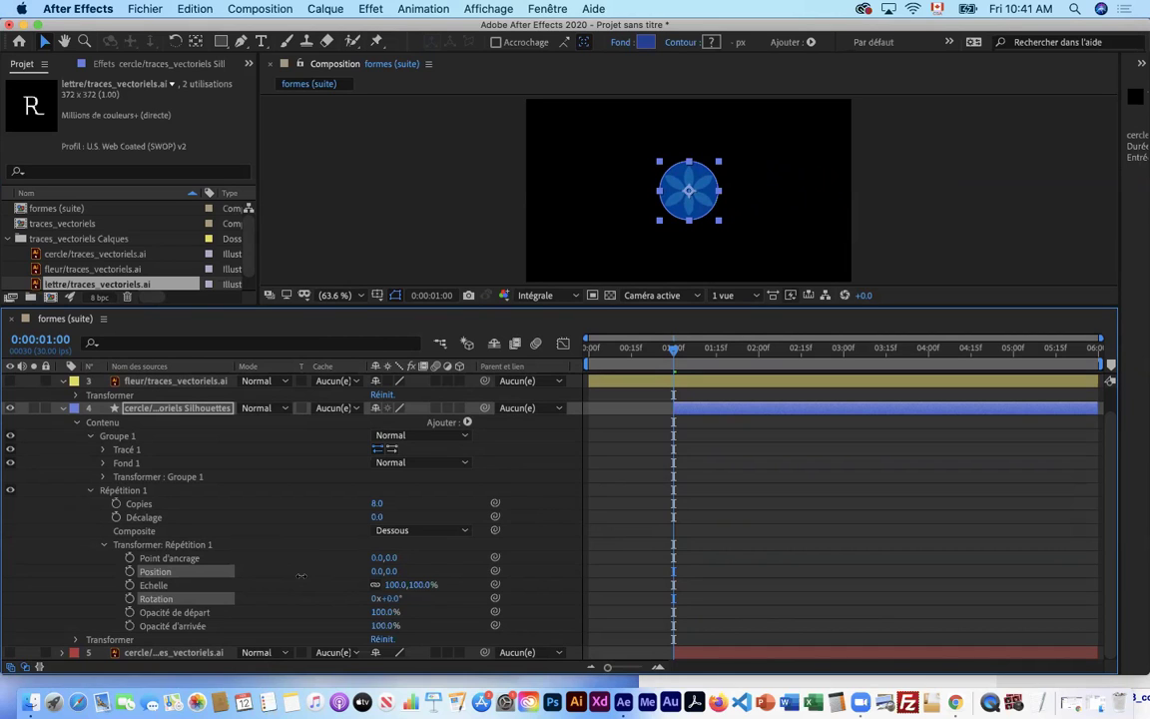
drag(300, 576, 227, 569)
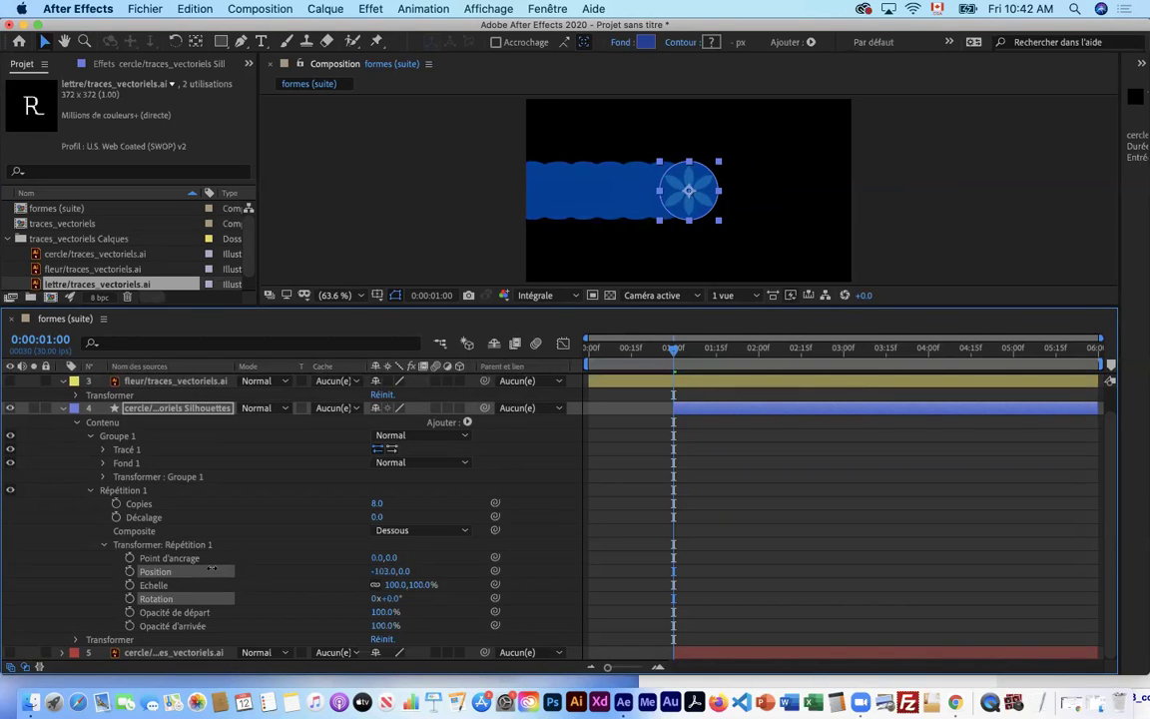
click(215, 574)
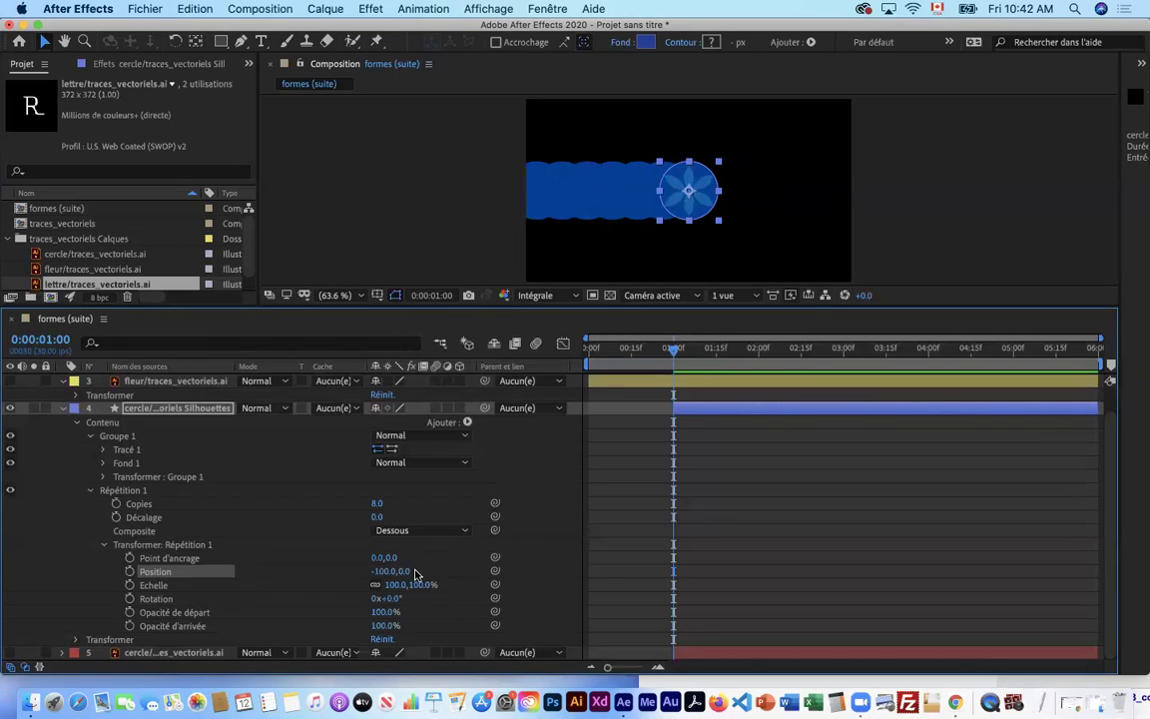
drag(407, 571, 360, 572)
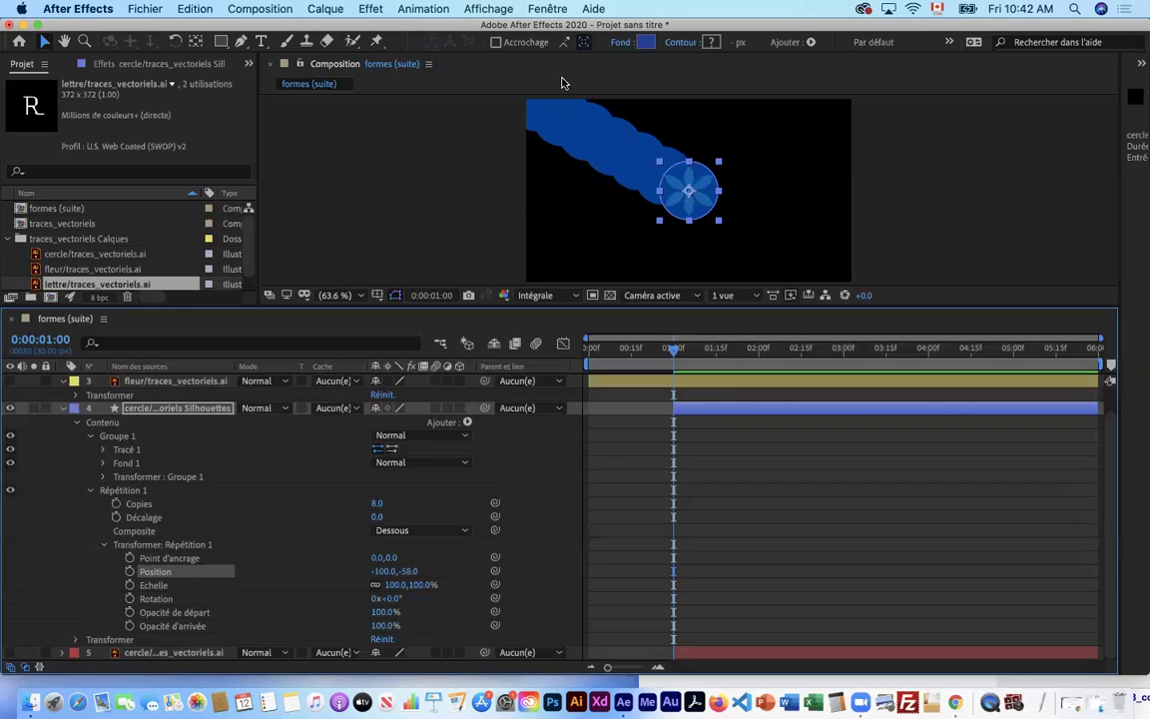
drag(511, 310, 534, 294)
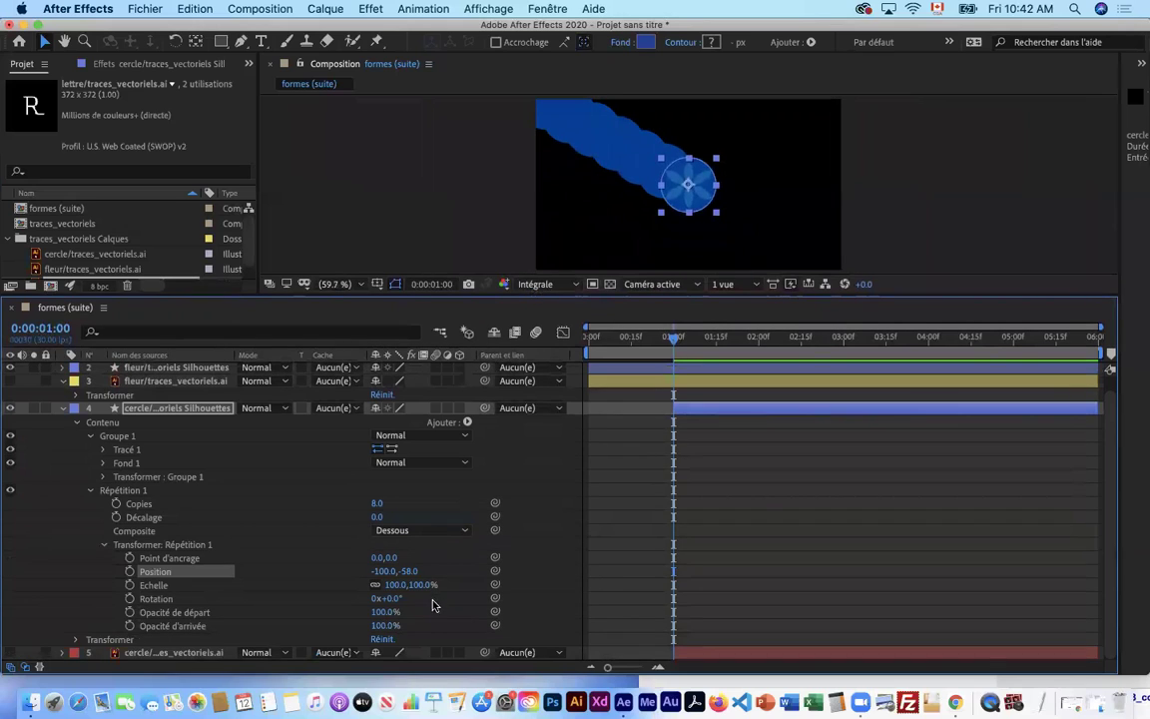
drag(408, 572, 407, 572)
- Set the repeater's scale to 90% and check the shrinking circles in an enlarged composition view
mouse_move(395, 592)
mouse_down()
mouse_move(383, 593)
mouse_move(391, 584)
mouse_up()
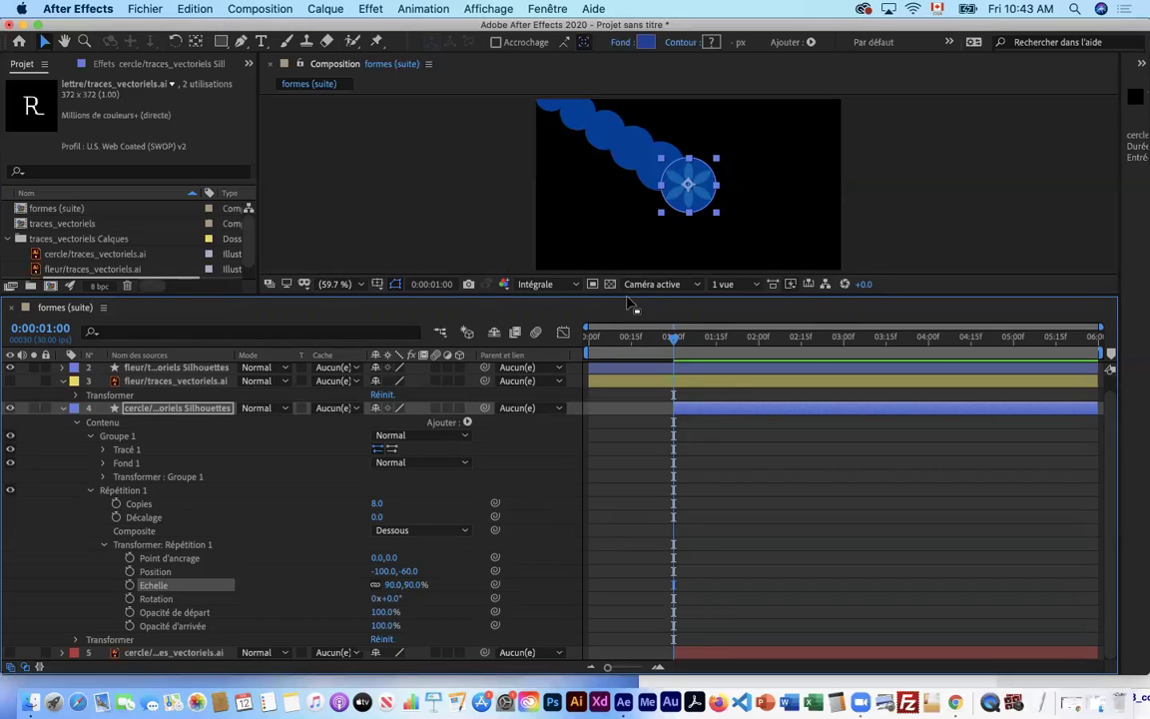
drag(632, 295, 654, 513)
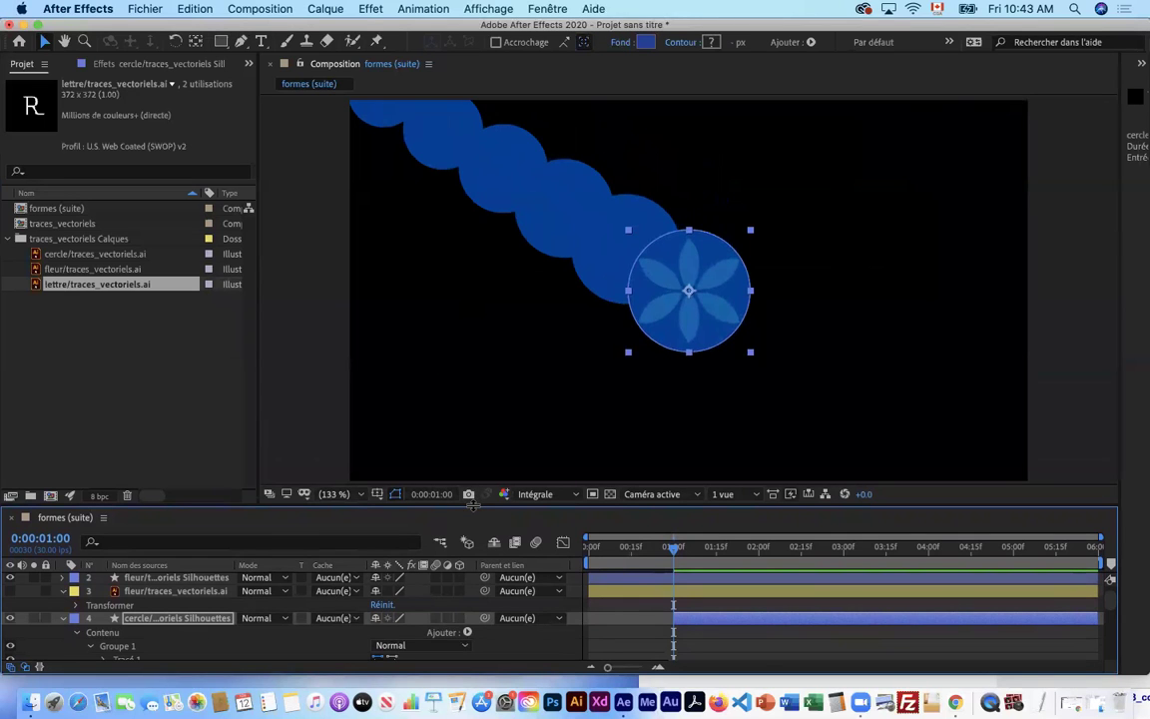
drag(473, 506, 485, 442)
drag(489, 375, 486, 304)
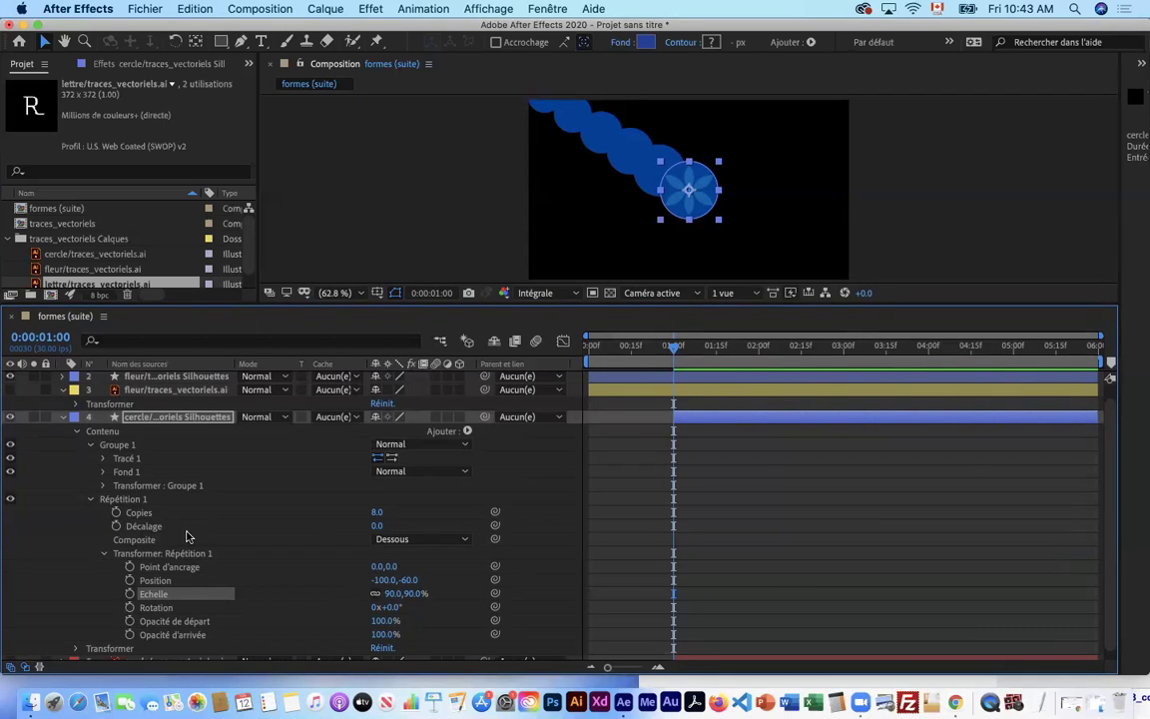
- Collapse the repeater's transform properties and set its Décalage to 8
click(104, 554)
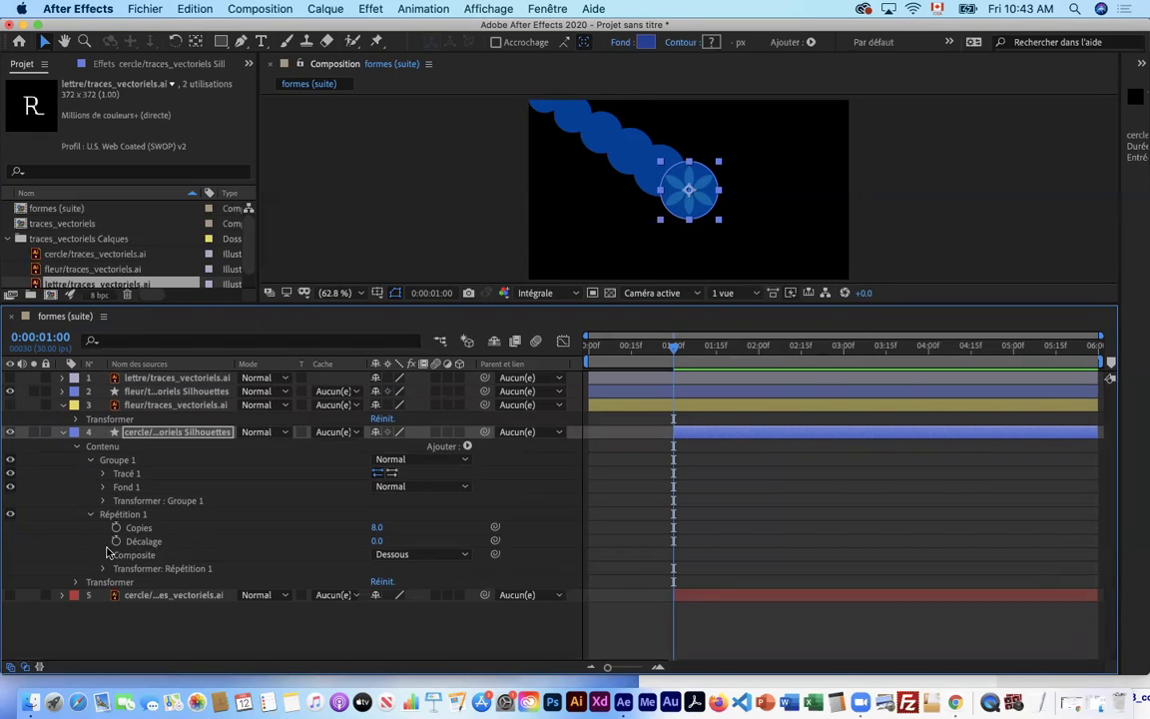
mouse_move(376, 541)
mouse_down()
mouse_move(359, 541)
mouse_move(377, 540)
mouse_up()
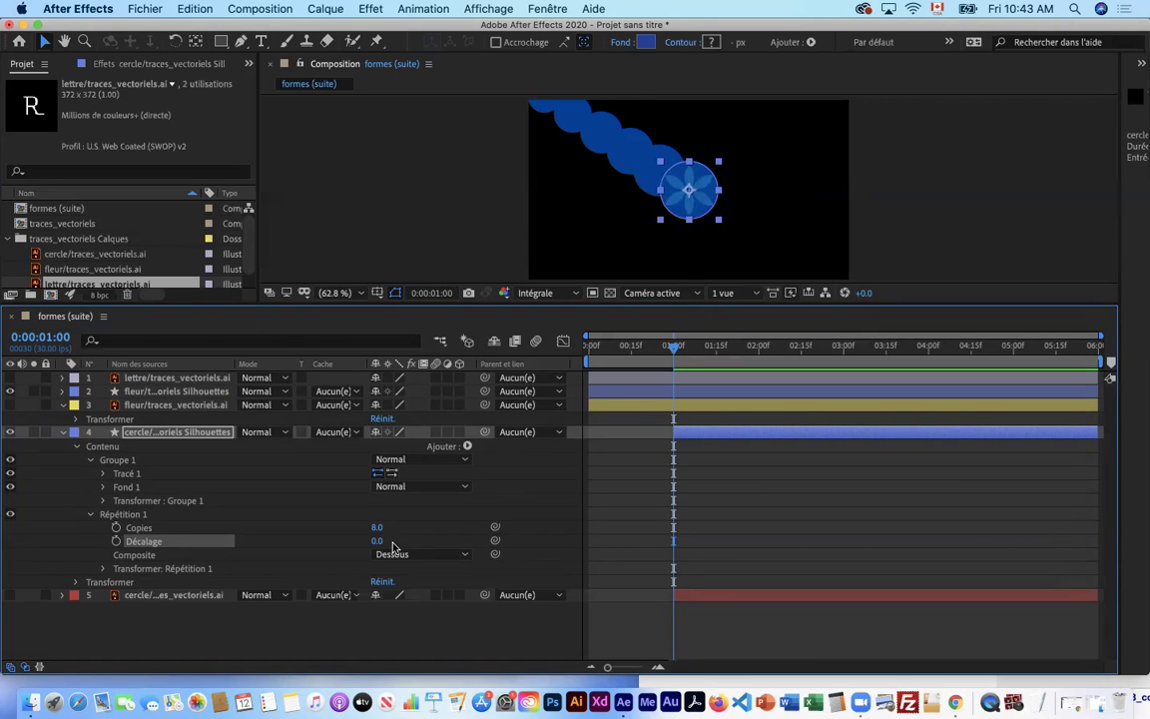
mouse_move(376, 543)
mouse_down()
mouse_move(355, 541)
mouse_move(379, 541)
mouse_move(359, 539)
mouse_move(370, 538)
mouse_up()
mouse_move(376, 541)
mouse_down()
mouse_move(397, 540)
mouse_move(387, 542)
mouse_up()
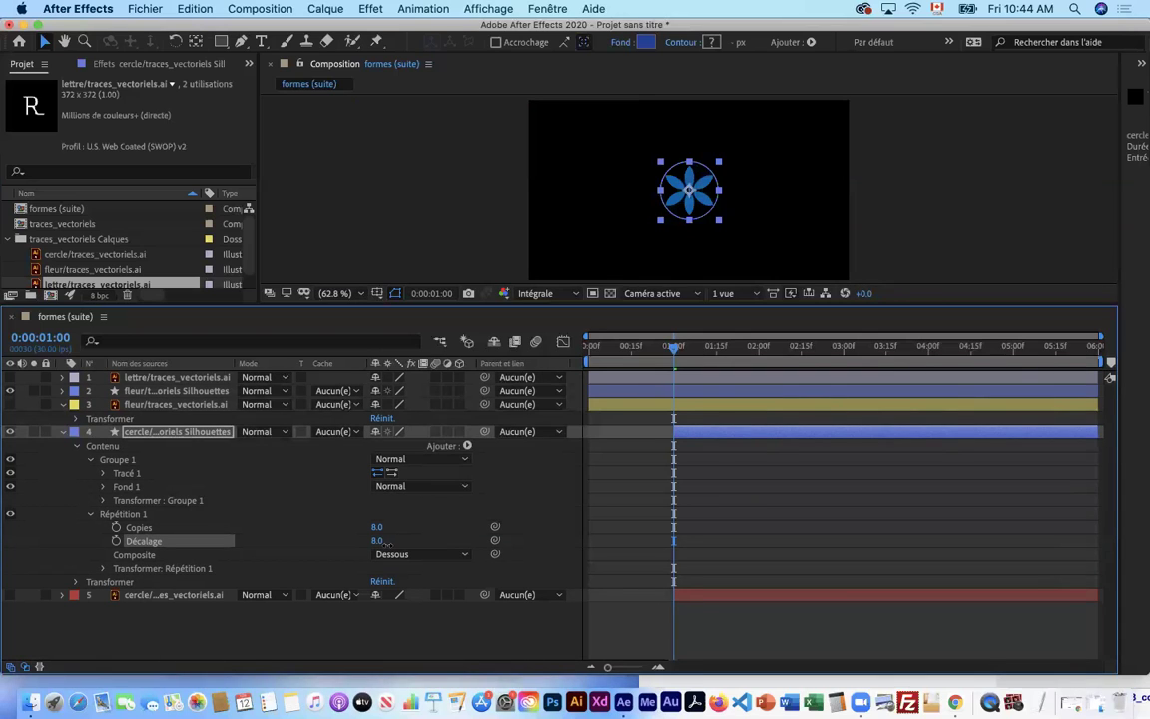
mouse_move(387, 542)
mouse_down()
mouse_move(398, 534)
mouse_move(380, 547)
mouse_move(398, 547)
mouse_move(378, 545)
mouse_up()
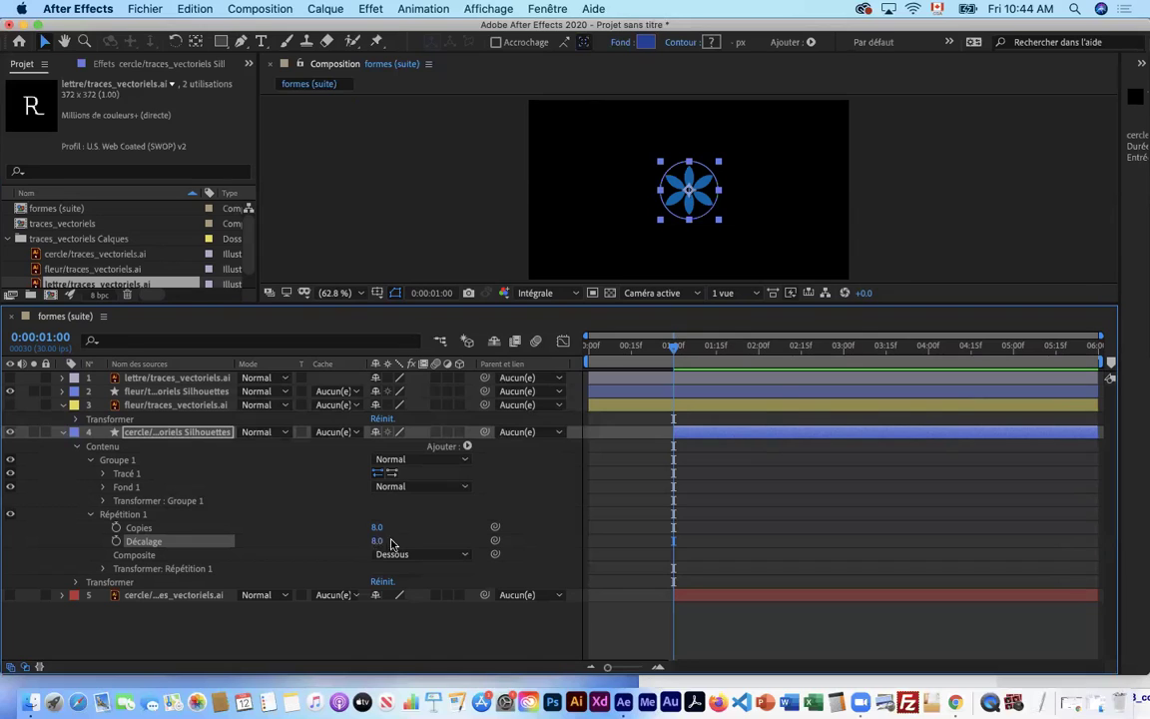
- Enable keyframing for the repeater's Décalage and Copies at 0:00:01:00
click(117, 542)
mouse_move(674, 548)
click(116, 528)
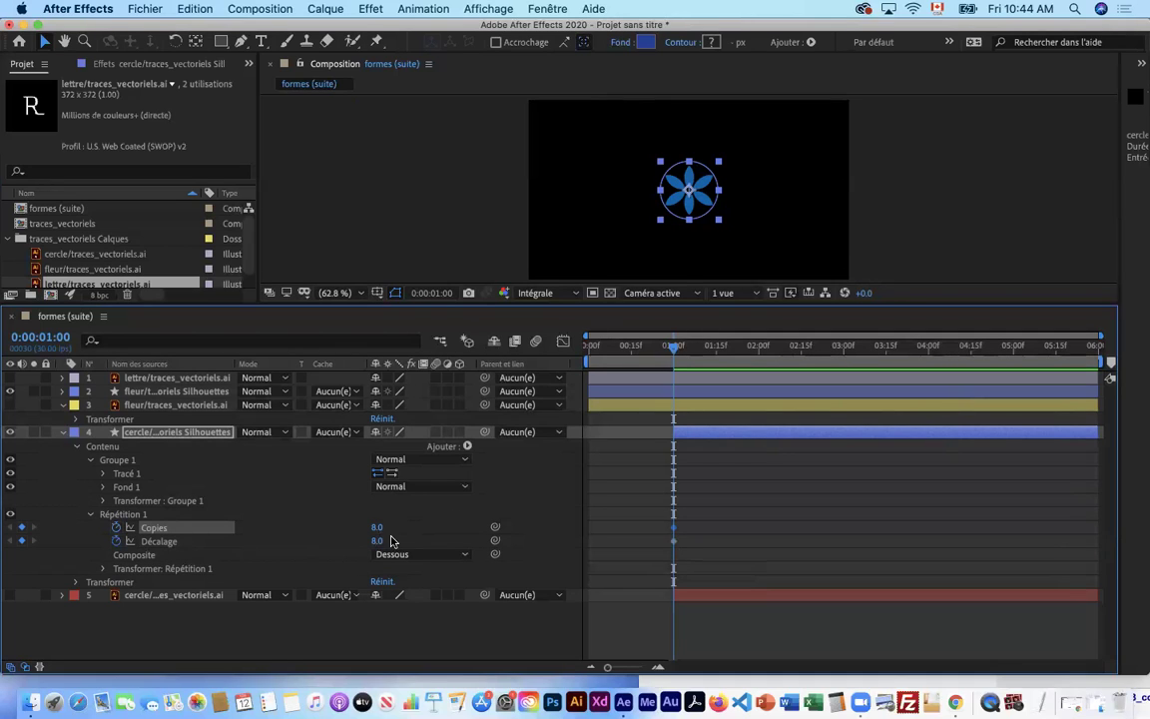
- At 0:00:01:15, keyframe the repeater's Décalage to 0 and its Copies to 1
drag(677, 351, 717, 353)
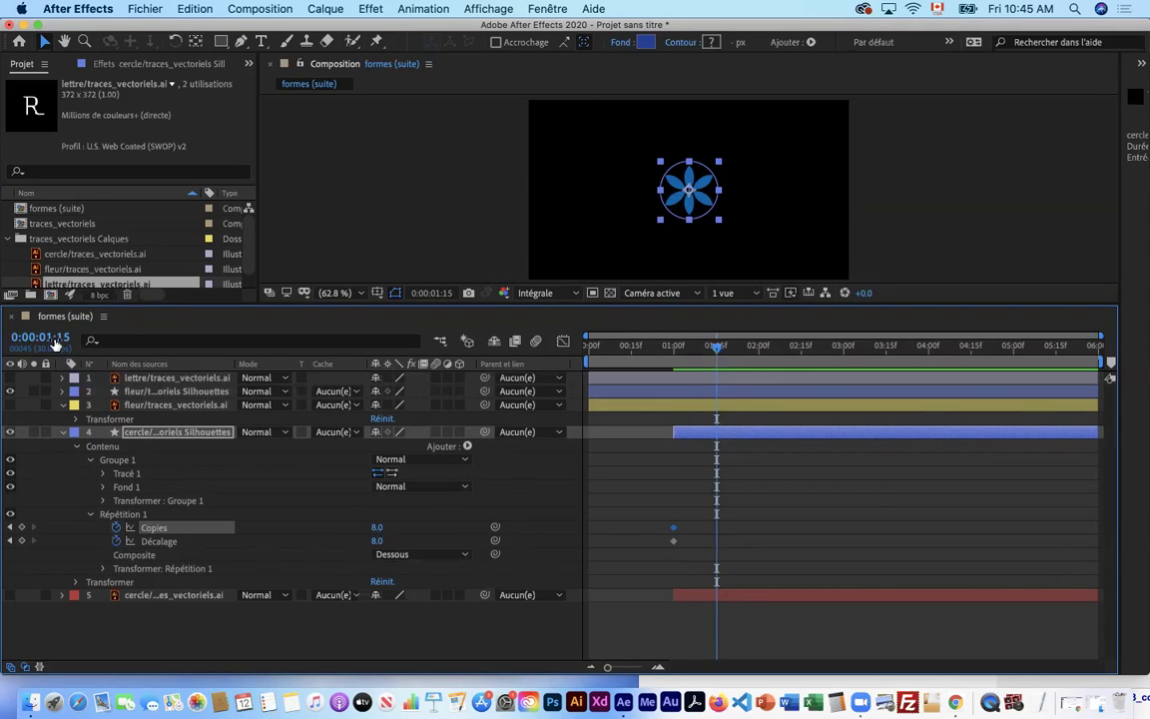
click(378, 540)
text(0)
key(Return)
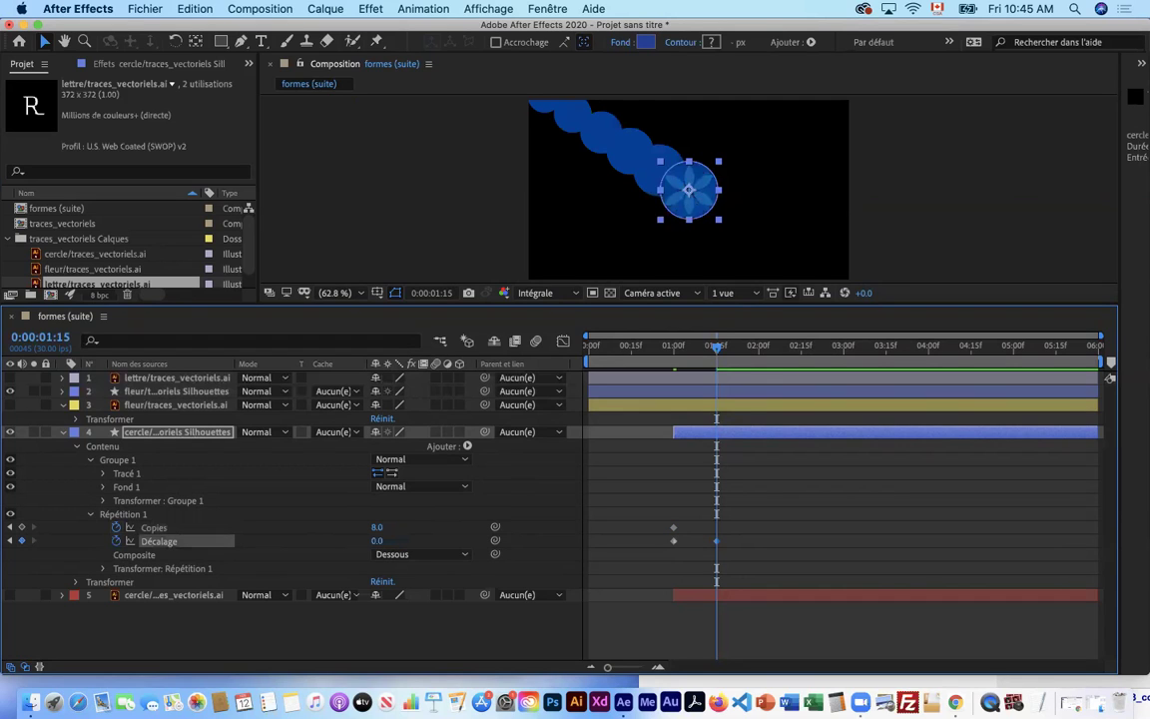
click(378, 529)
text(1)
key(Return)
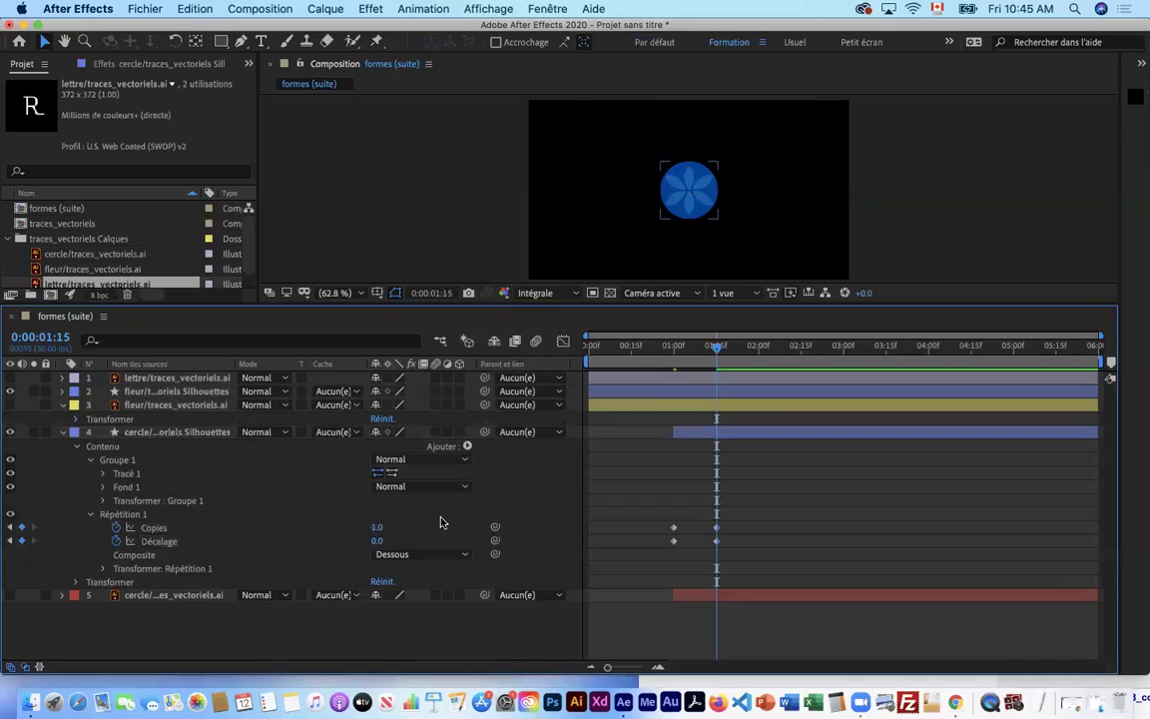
- Set the repeater's Copies keyframe at 0:00:01:00 to 28 and scrub through the animation
drag(711, 352, 674, 364)
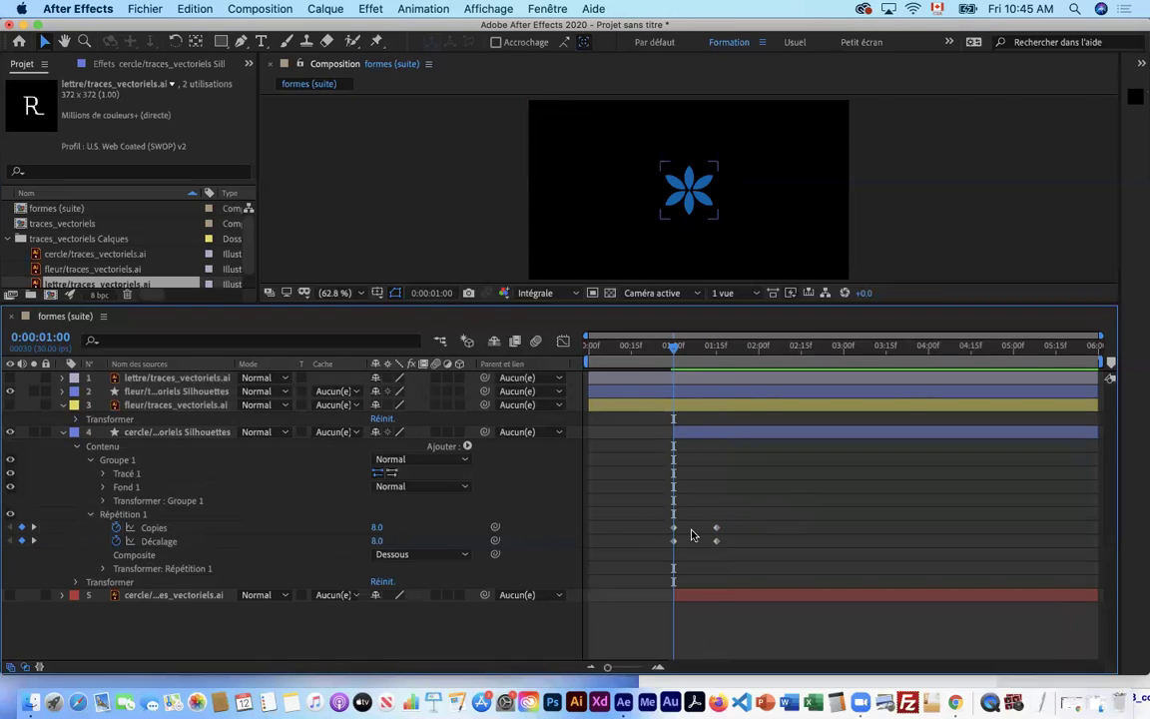
click(378, 527)
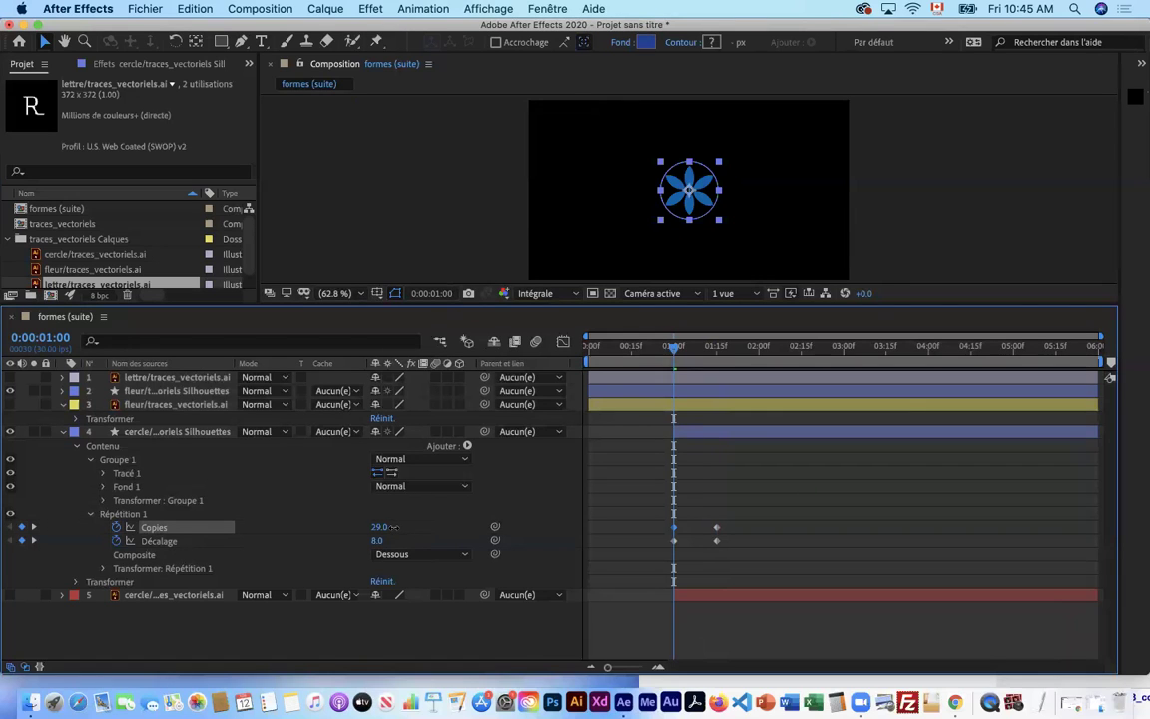
drag(675, 347, 713, 364)
- Enlarge the composition view, shorten the work area to about the first two seconds and preview the animation from the start
drag(639, 306, 678, 475)
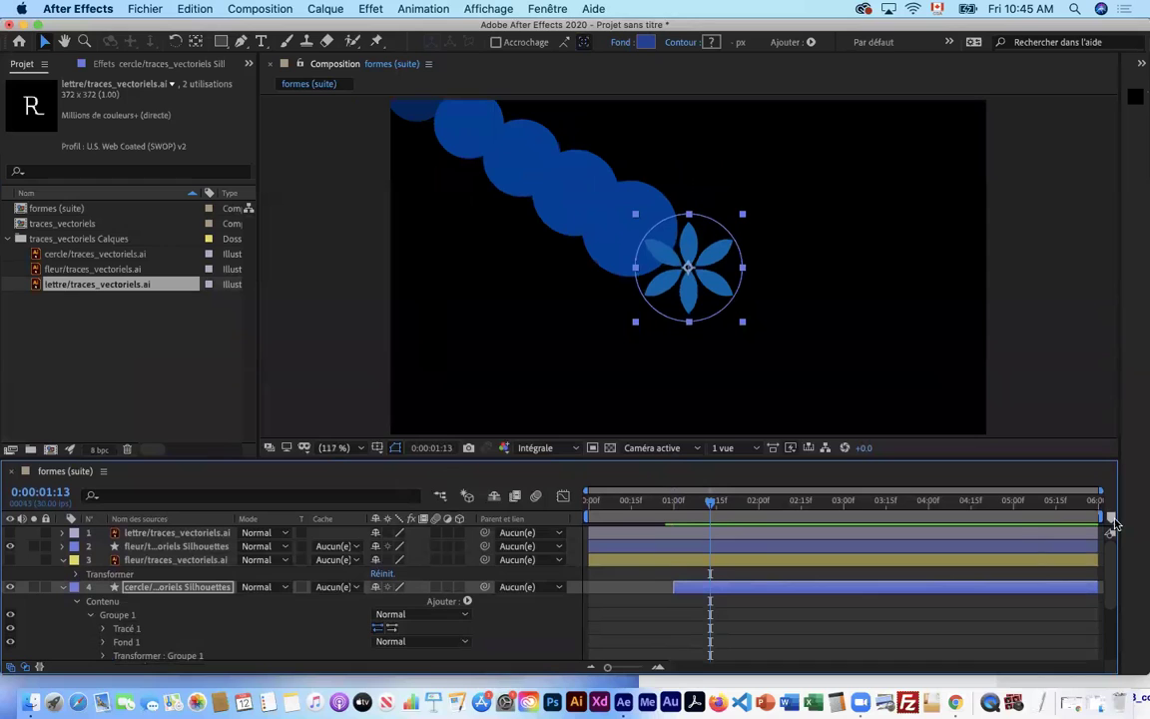
drag(1103, 518, 767, 544)
drag(713, 504, 585, 513)
key(space)
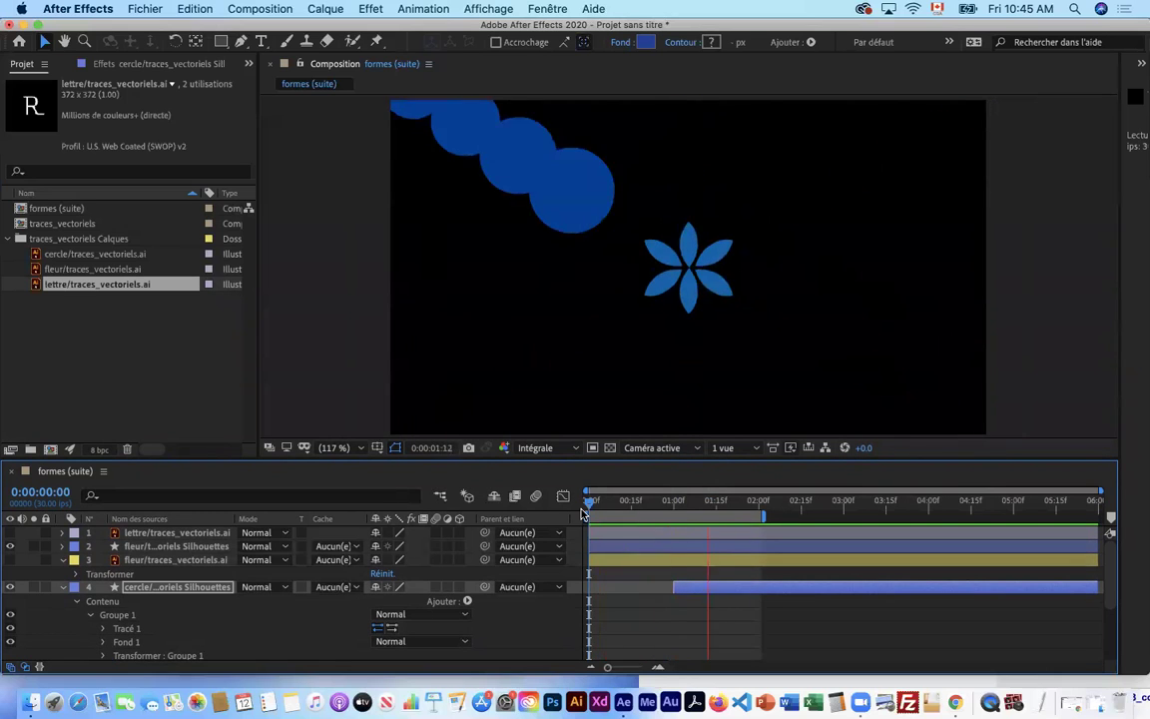
key(space)
- Apply Lissage à l'approche to the Copies and Décalage keyframes at 0:00:01:15
scroll(794, 566, down, 5)
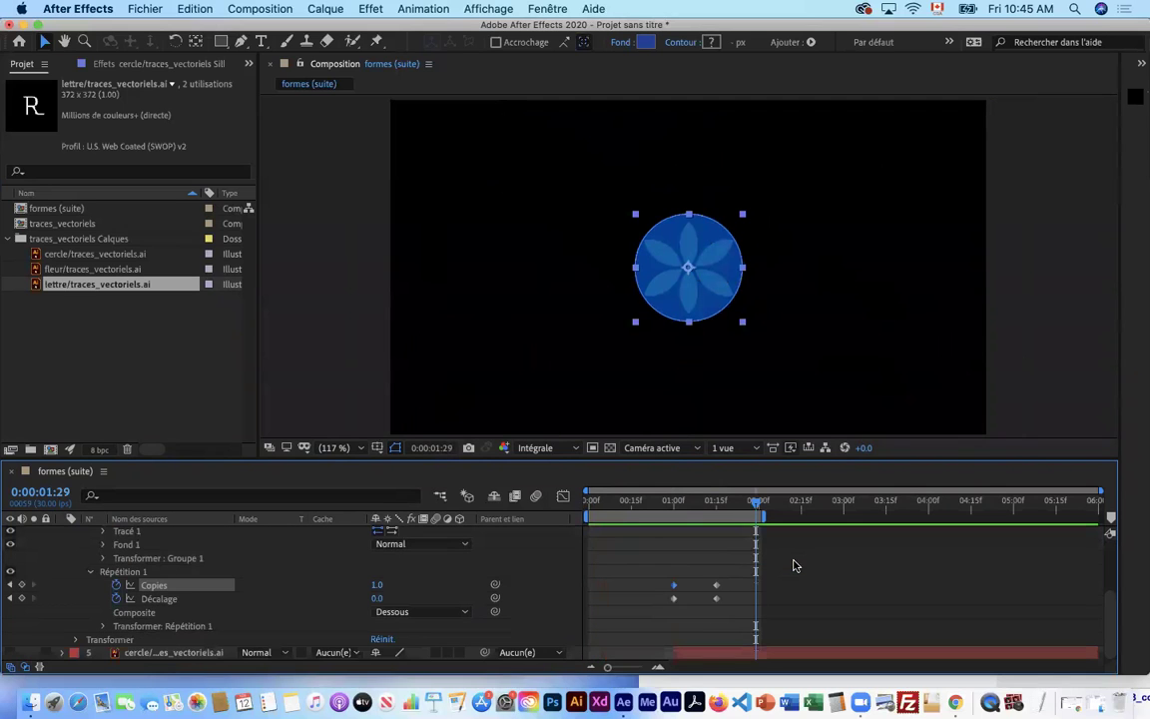
drag(707, 577, 716, 602)
right_click(716, 602)
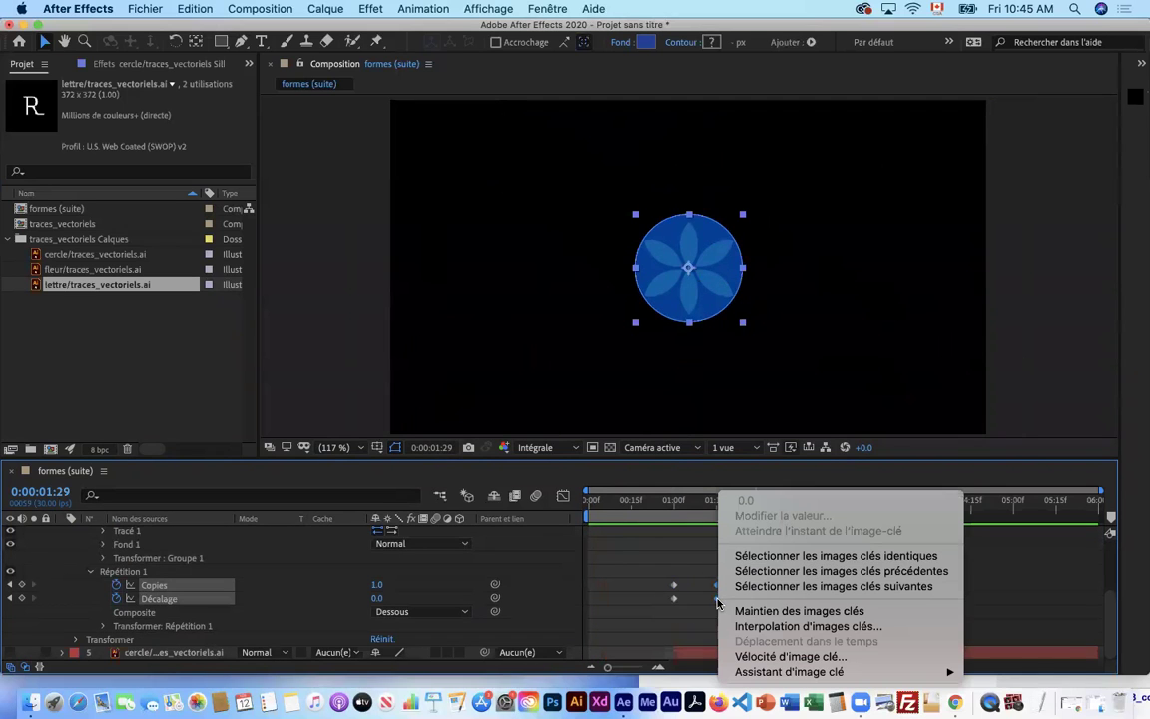
mouse_move(774, 681)
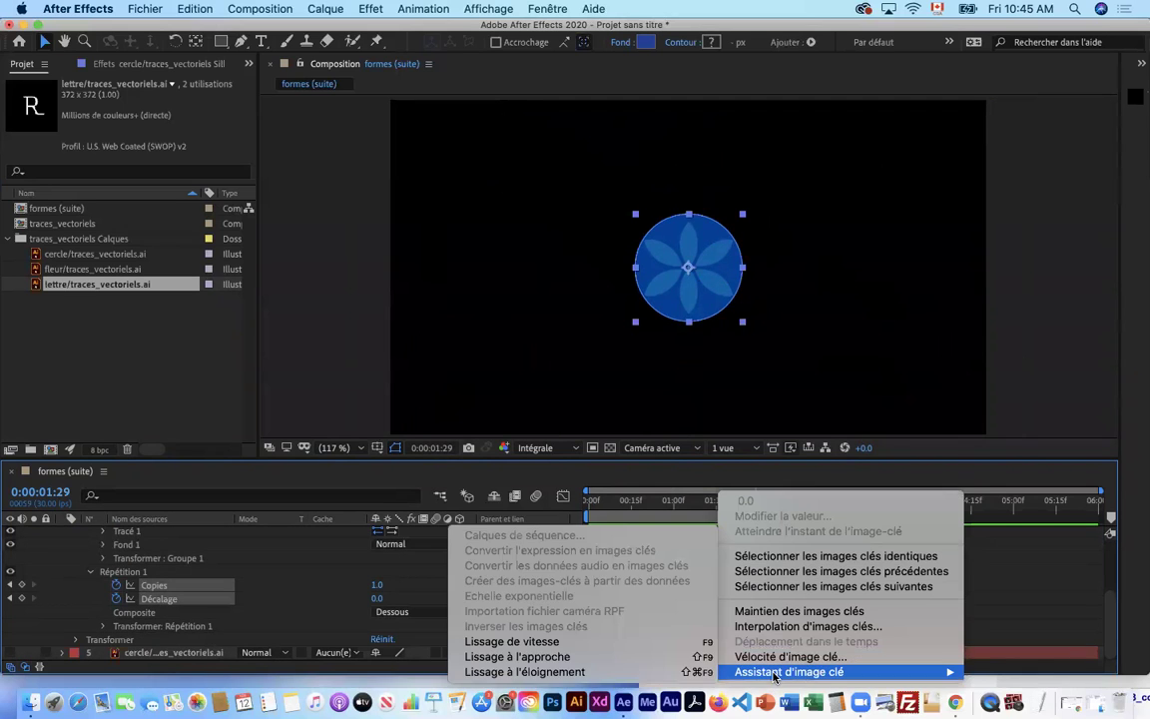
click(589, 657)
- Preview the eased repeater animation from the start of the composition
drag(756, 509, 566, 509)
key(space)
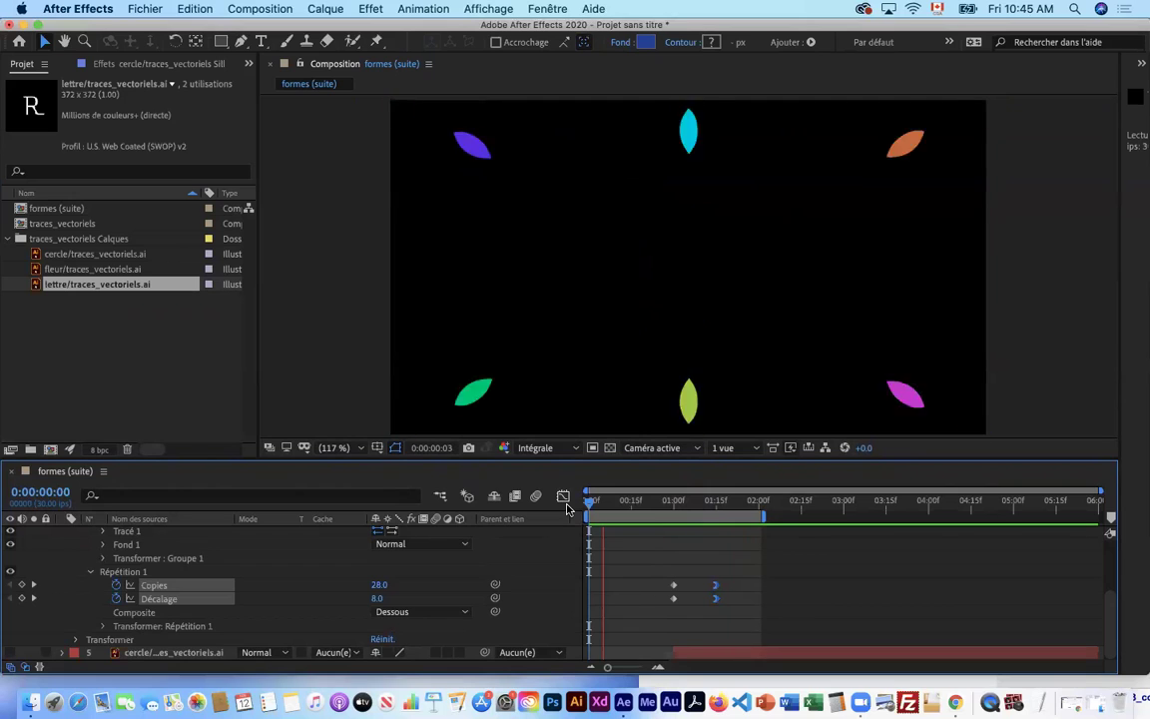
key(space)
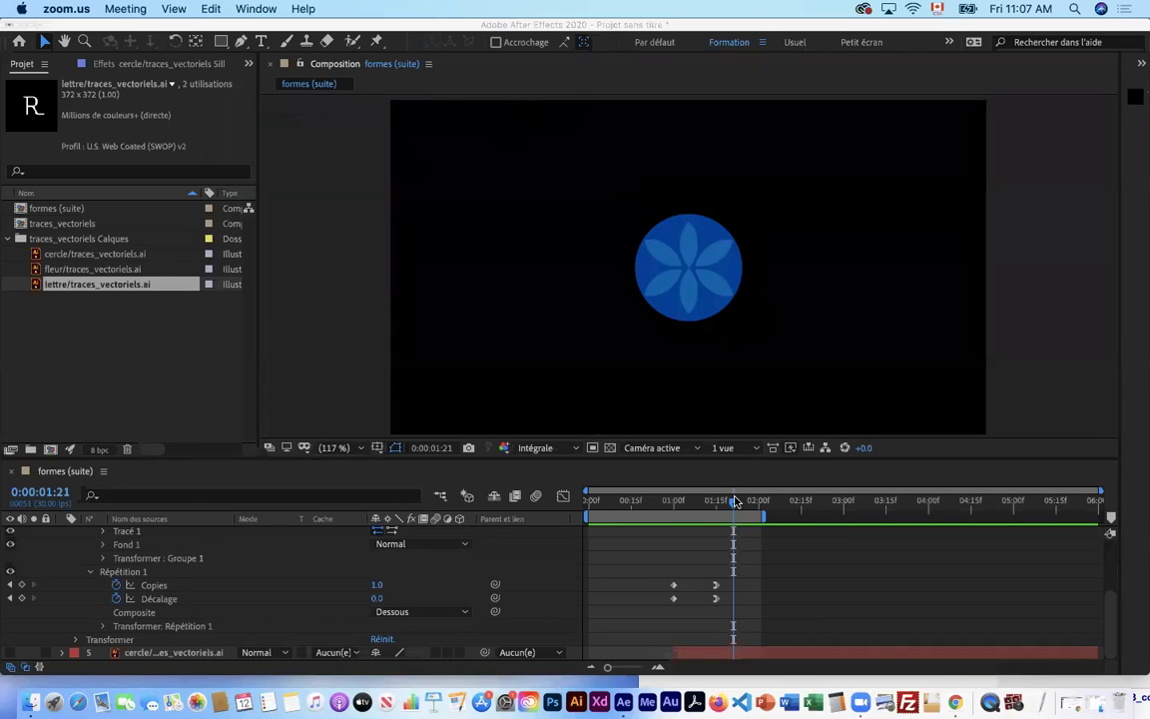
- Go to 0:00:01:24 and toggle the transparency grid on and off to check the composition's background
click(691, 516)
mouse_move(733, 509)
mouse_down()
mouse_move(596, 502)
mouse_move(741, 503)
mouse_up()
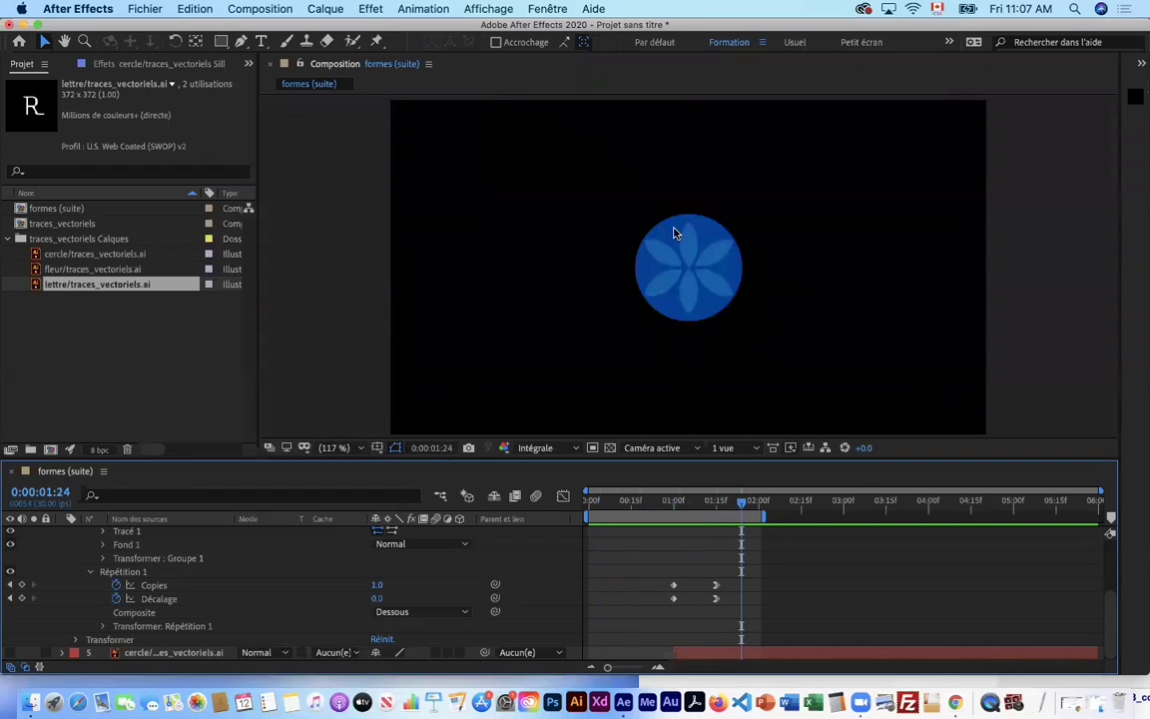
click(609, 448)
click(609, 448)
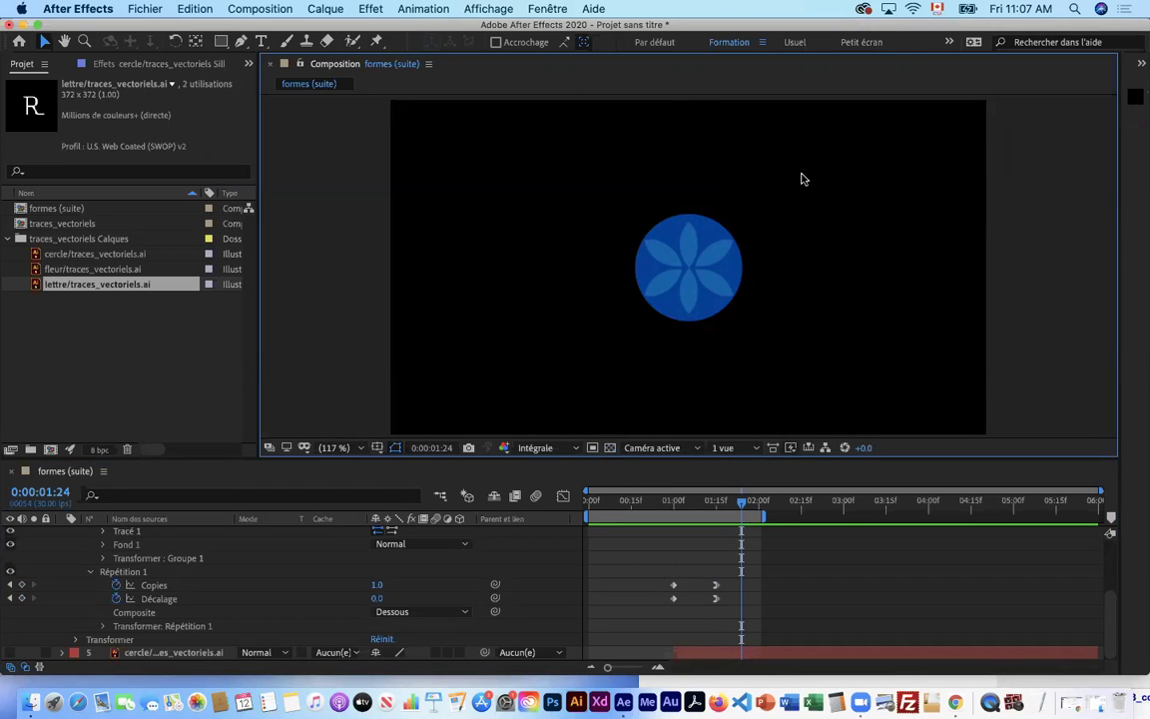
click(610, 448)
click(610, 449)
click(610, 449)
click(610, 449)
- Extend the work area to the full composition and collapse the properties of the circle shape layer and fleur/traces_vectoriels.ai layer
drag(765, 516, 1102, 517)
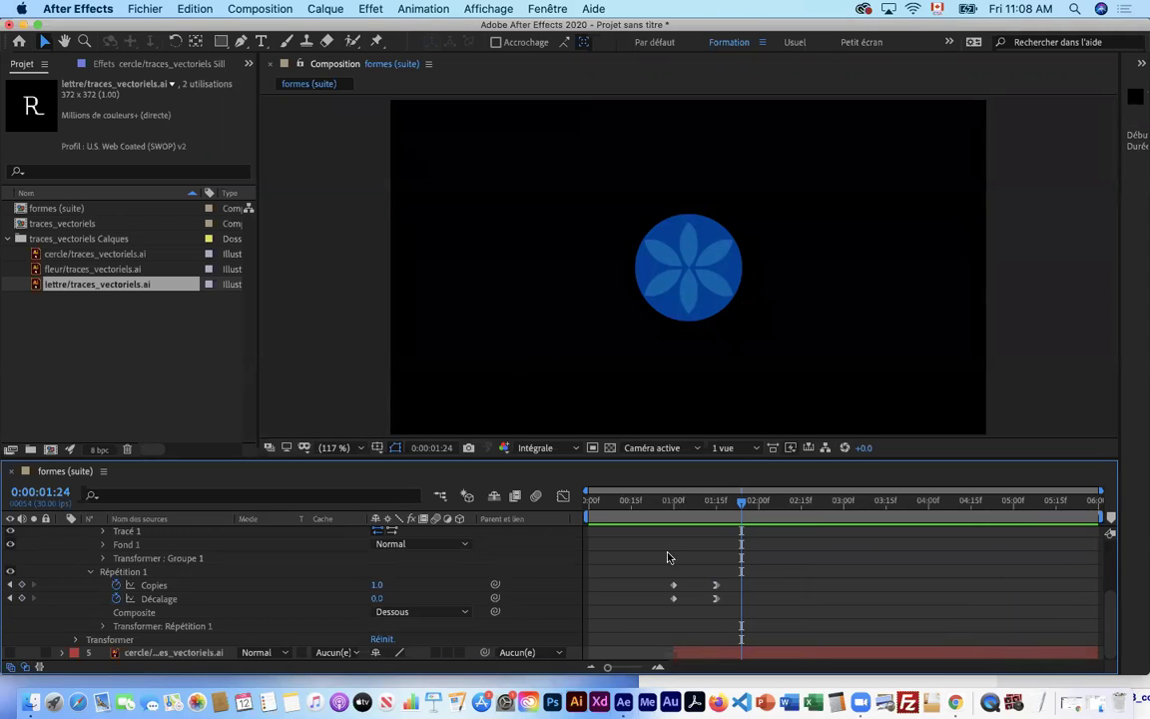
scroll(183, 619, up, 5)
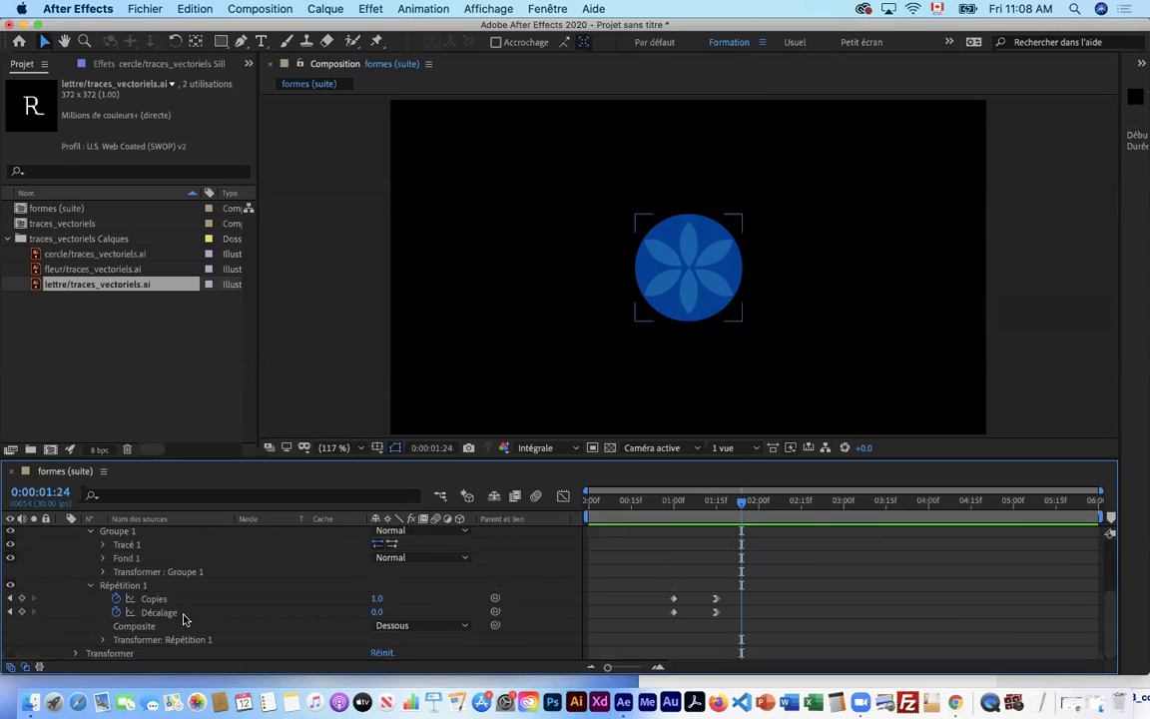
click(64, 587)
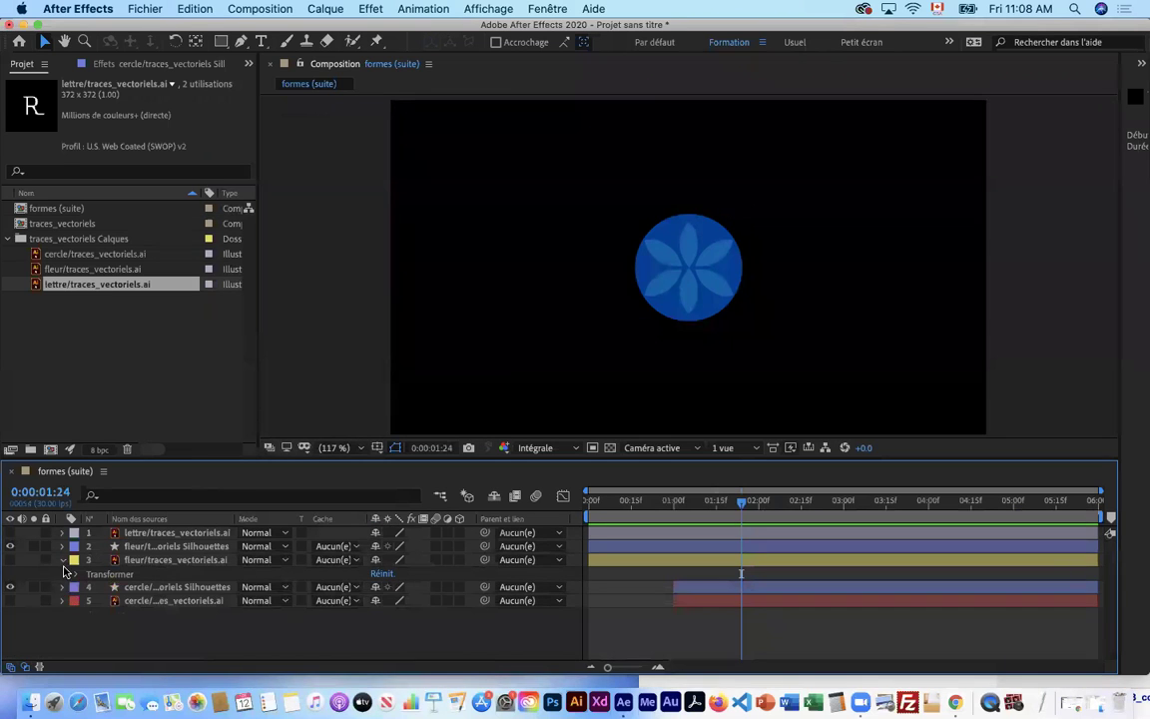
click(63, 561)
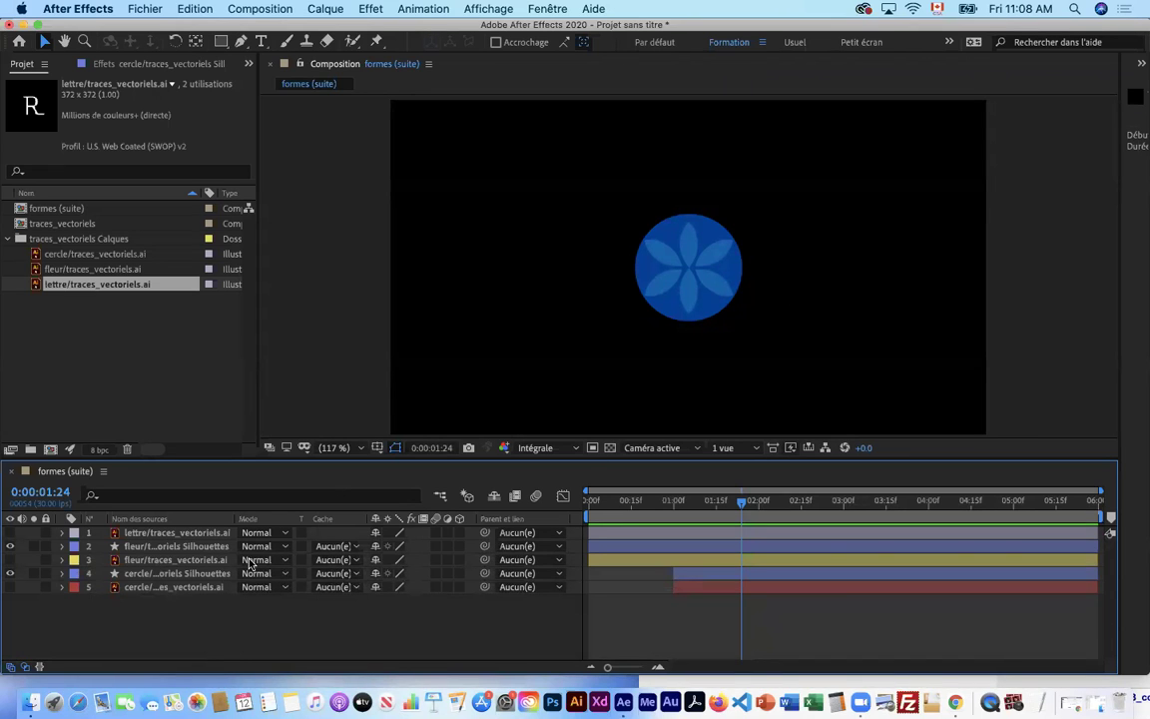
- Activate the Rectangle tool and confirm its fill options with the Dégradé radial type at 100% opacity
click(221, 41)
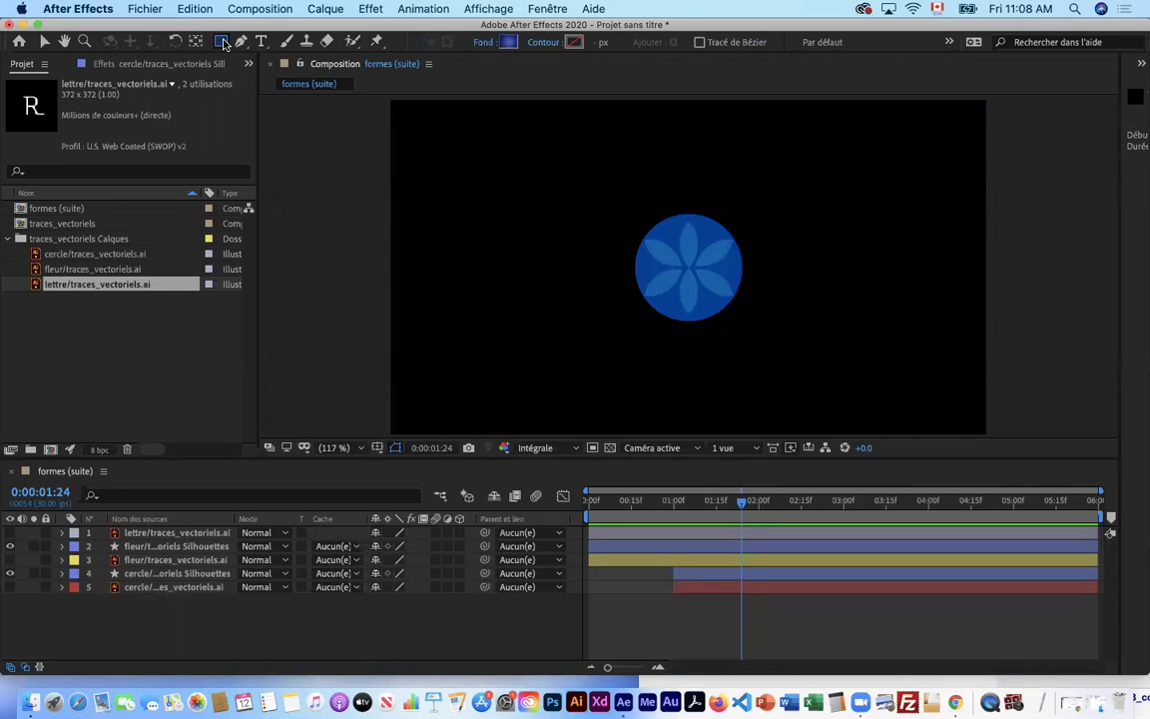
click(223, 43)
click(279, 43)
click(481, 44)
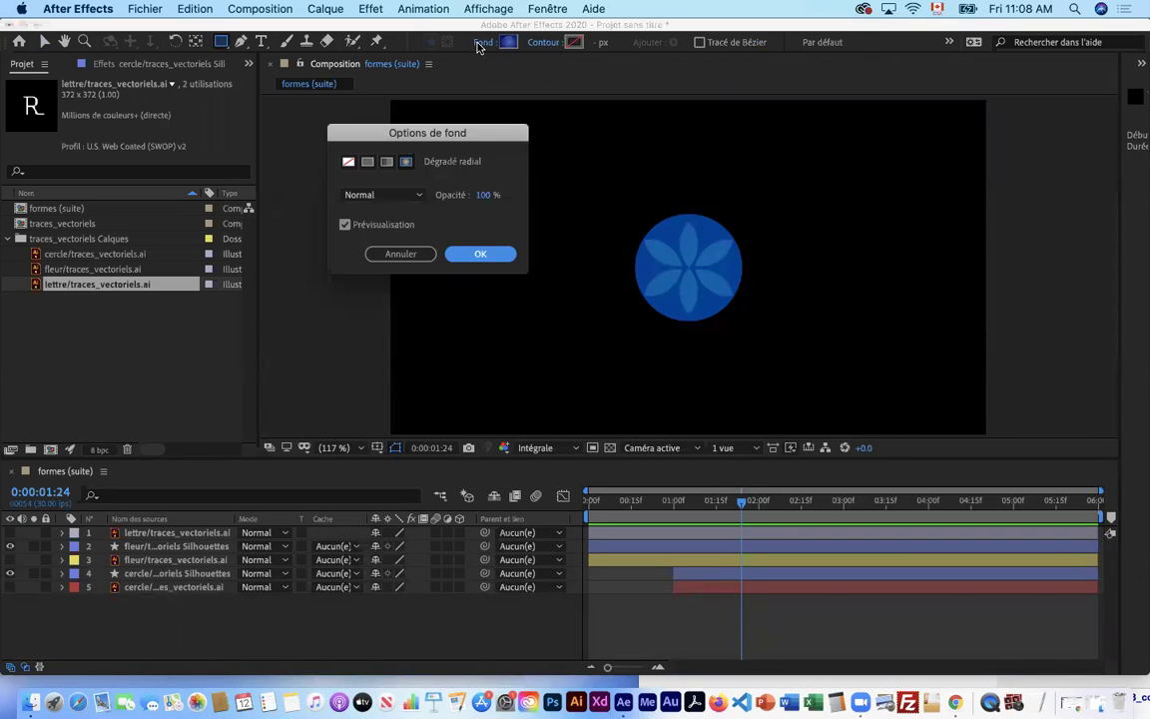
drag(441, 134, 605, 149)
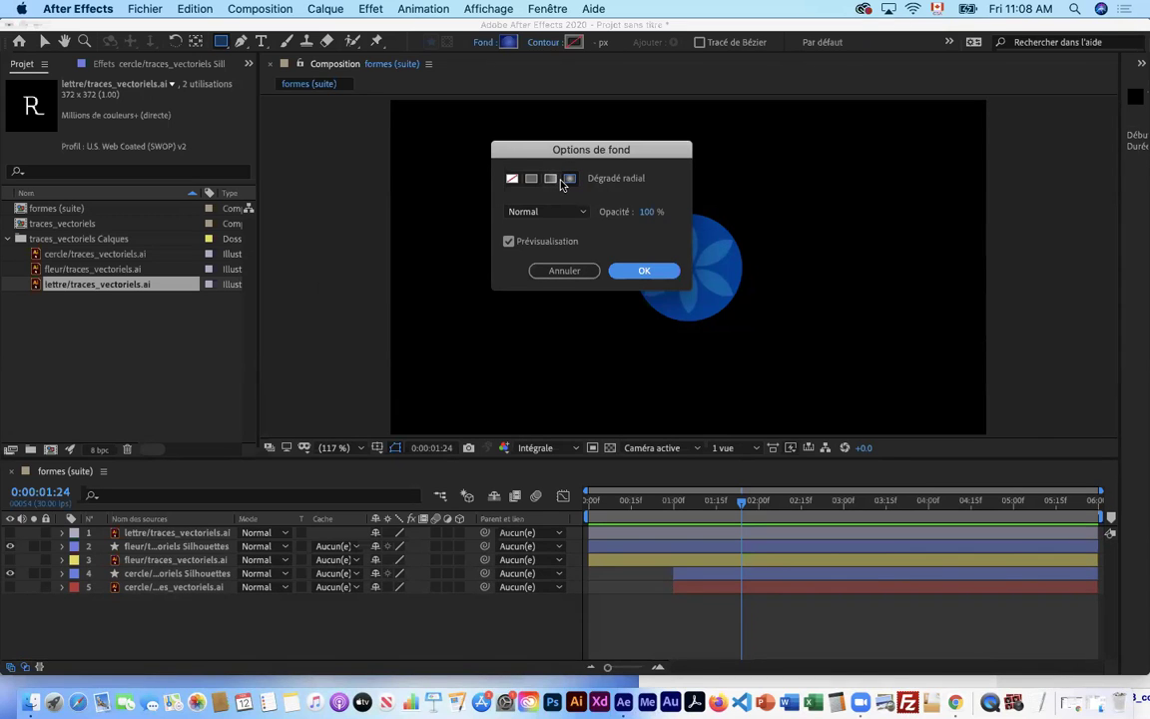
click(643, 271)
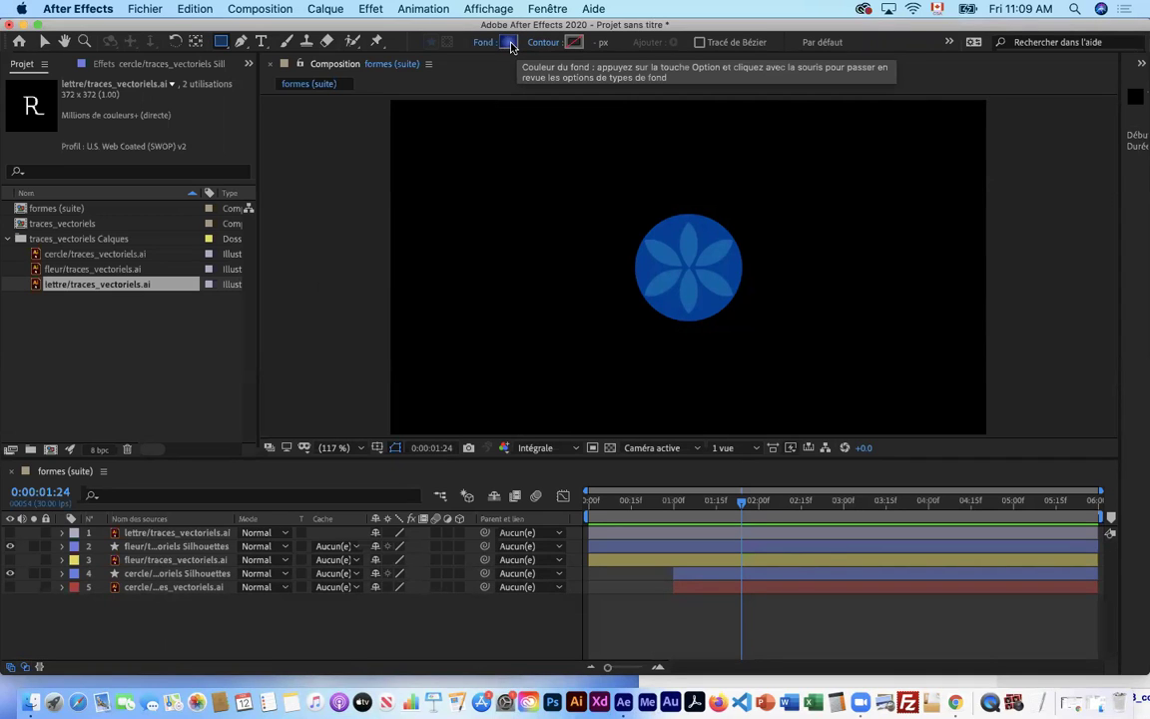
- Open the gradient editor for the rectangle's fill and choose the radial gradient type
click(510, 43)
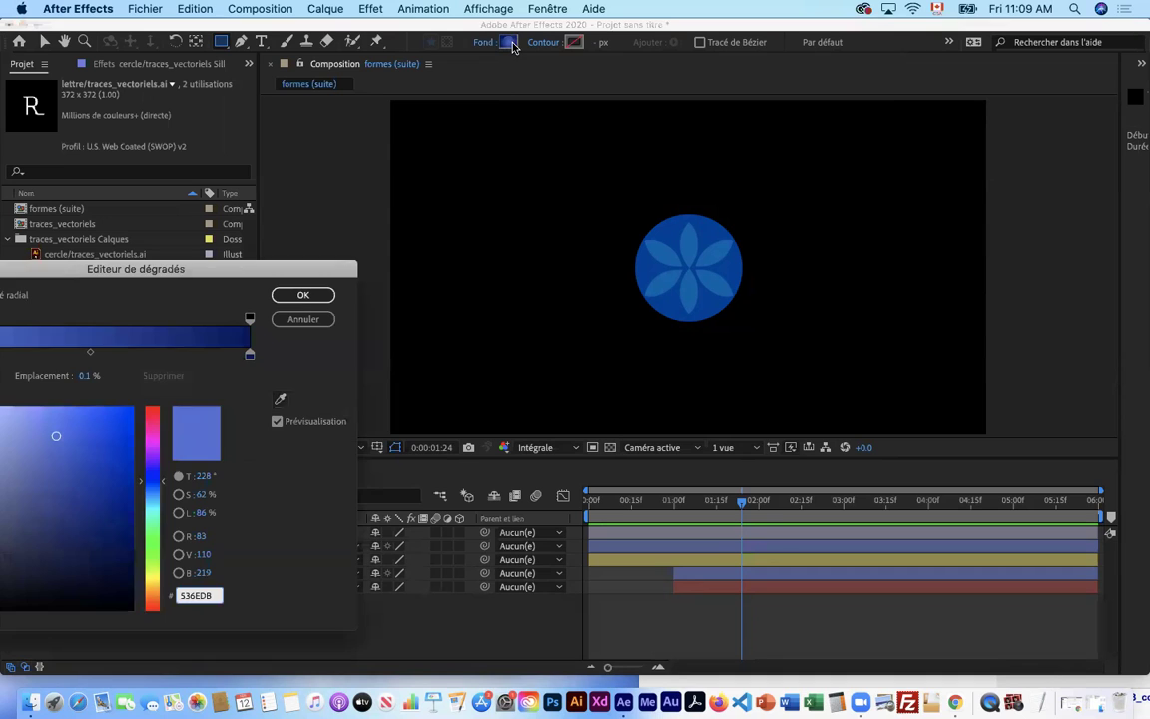
drag(257, 274, 752, 86)
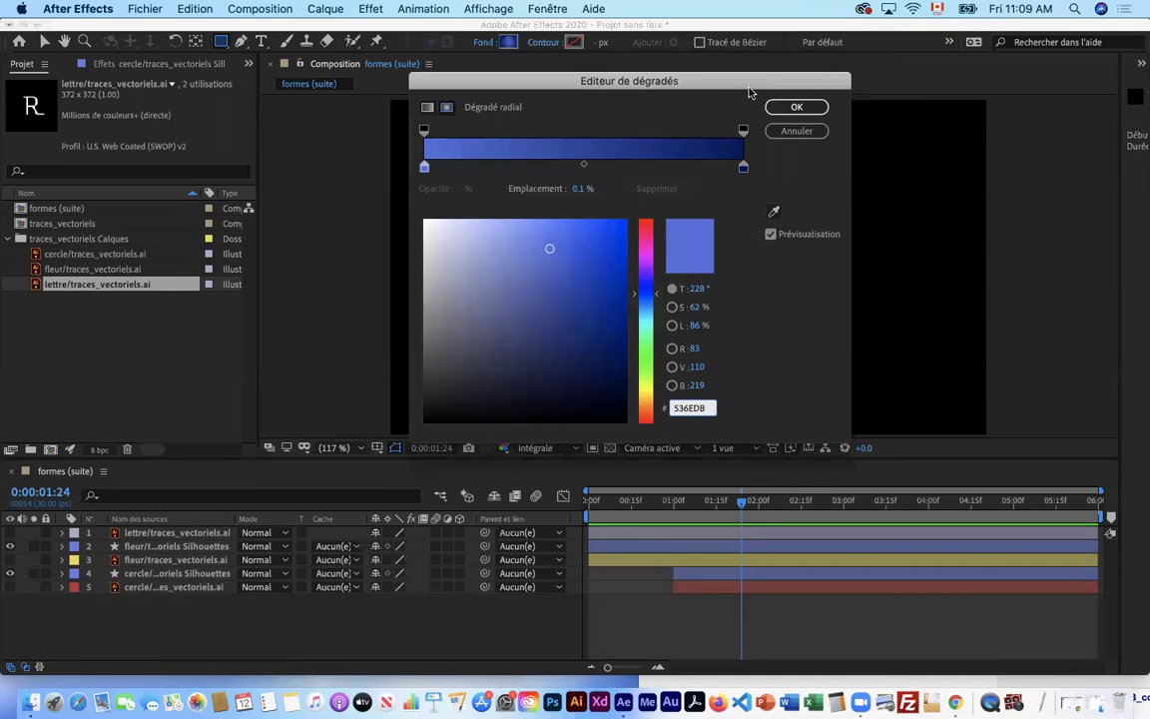
click(452, 105)
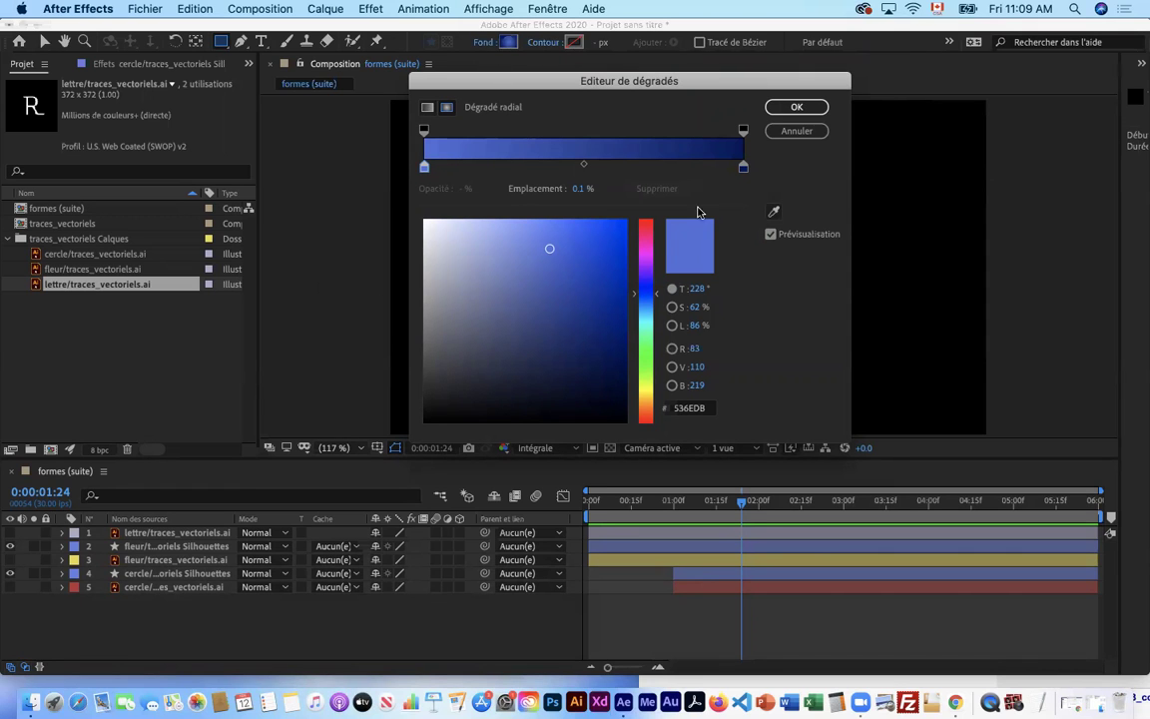
drag(606, 84, 464, 204)
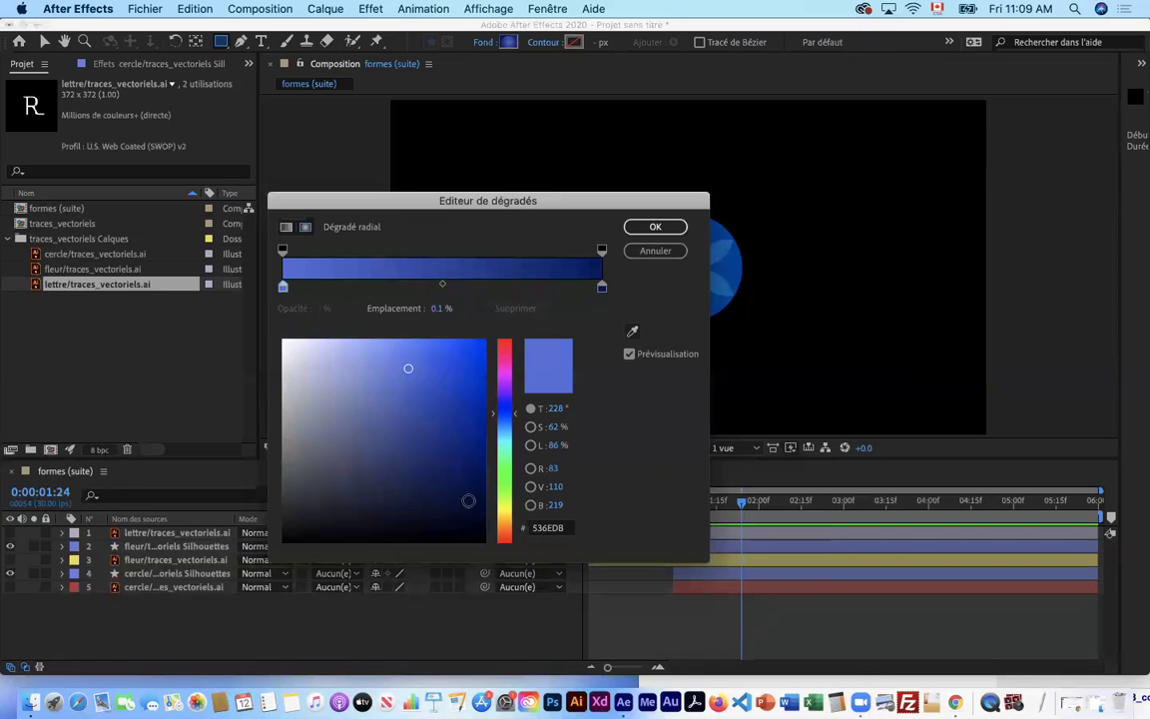
- Try different blues for the radial gradient's start color, including 020822, A6B2E3 and 051867
click(473, 522)
click(474, 516)
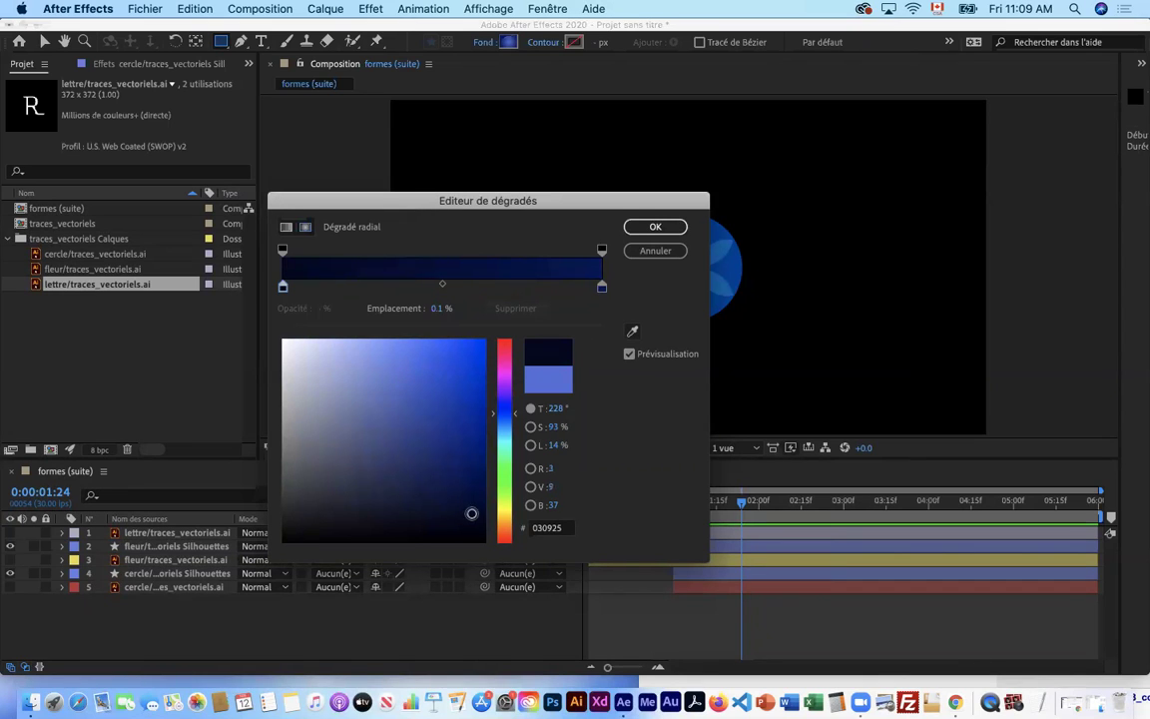
click(282, 289)
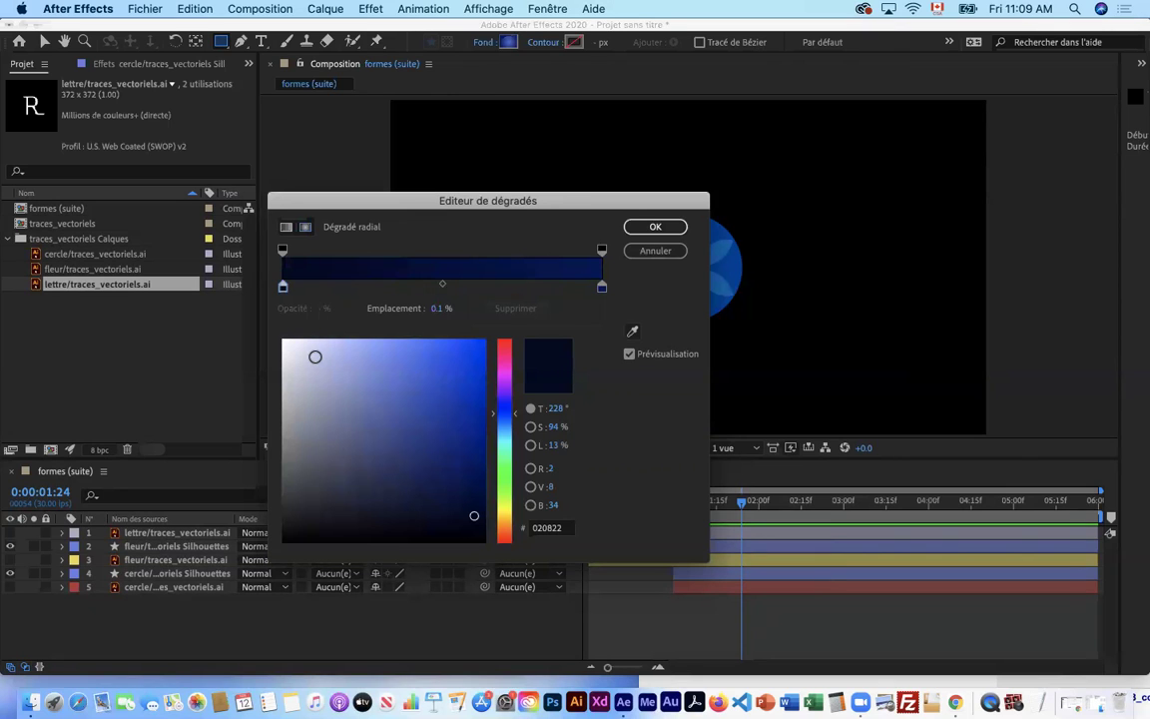
click(316, 353)
mouse_move(318, 352)
mouse_down()
mouse_move(350, 373)
mouse_move(337, 361)
mouse_up()
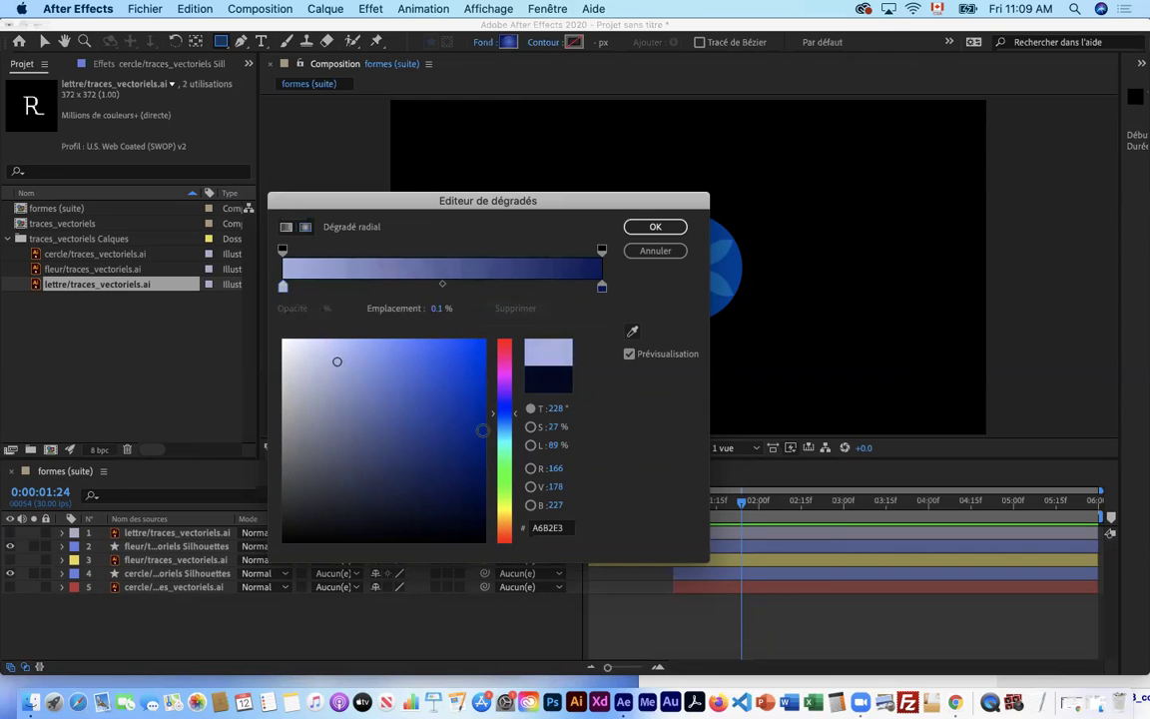
click(474, 470)
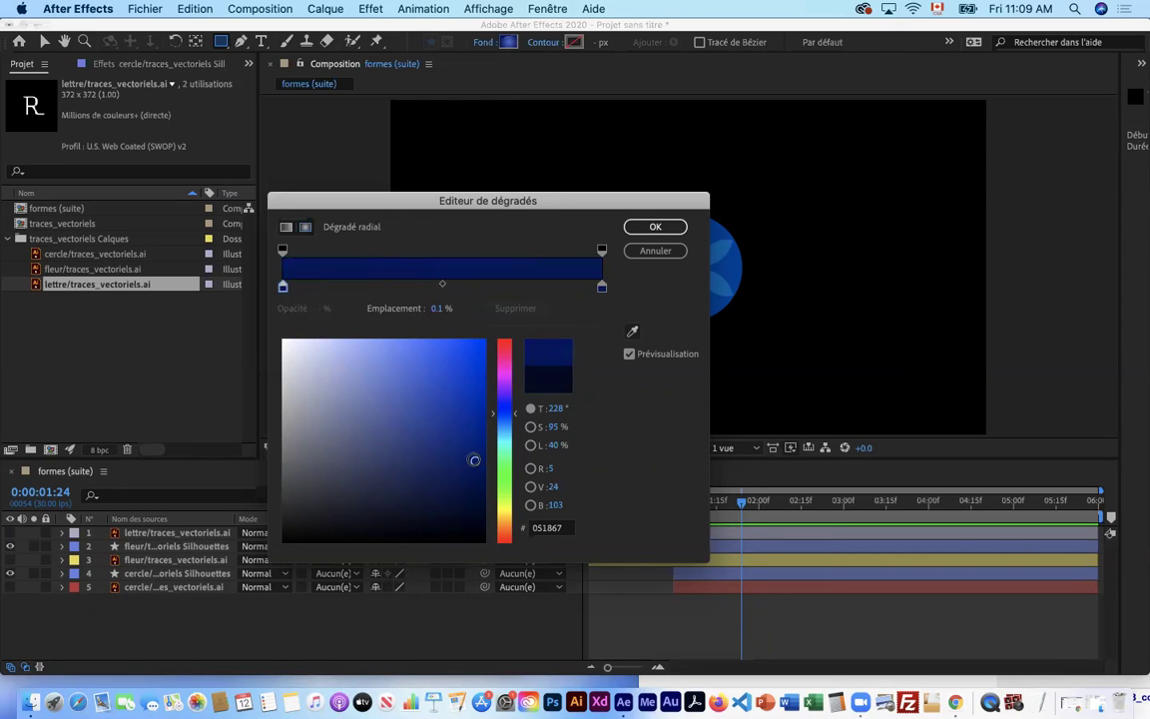
- Set the radial gradient's start color to light blue 7891F7 and confirm the gradient
click(304, 352)
mouse_move(304, 352)
mouse_down()
mouse_move(321, 368)
mouse_move(386, 344)
mouse_up()
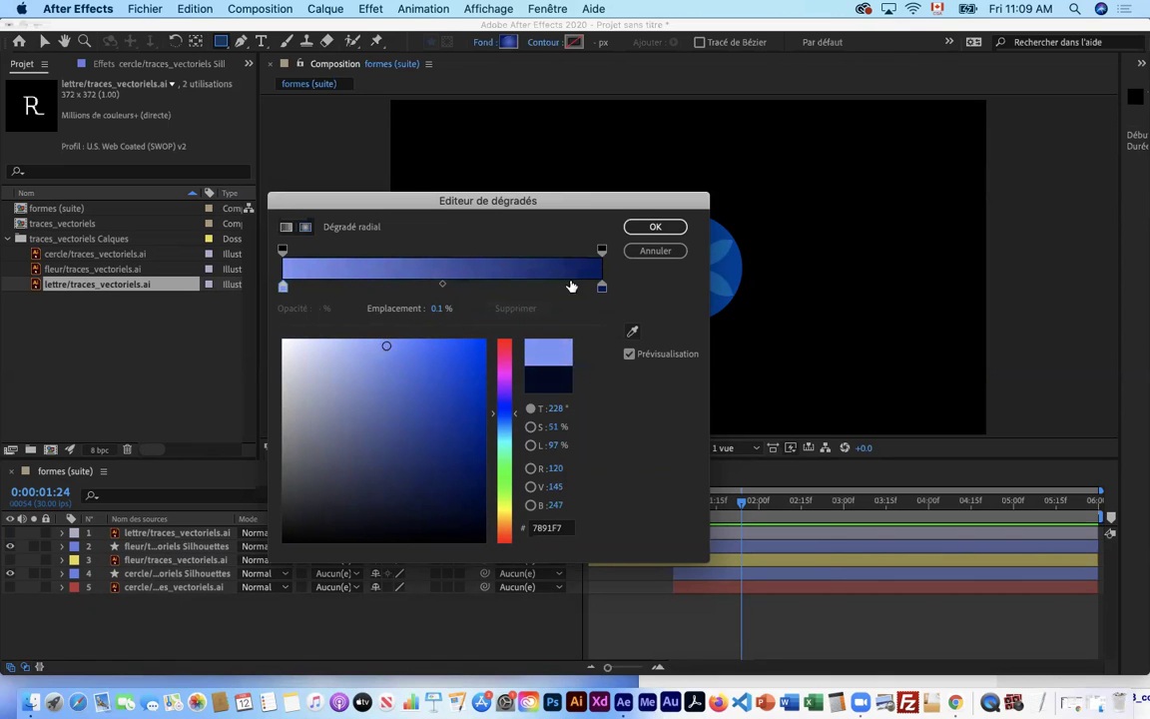
click(651, 228)
click(651, 227)
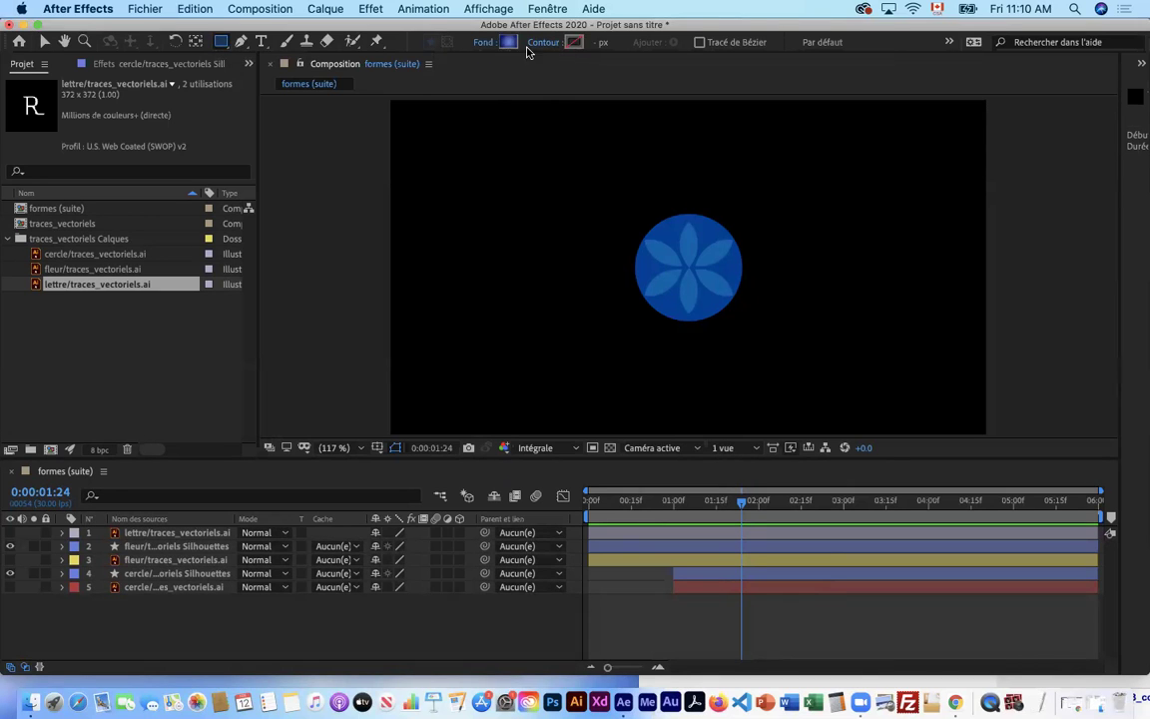
- Create a rectangle shape layer covering the whole composition and return to the Selection tool
double_click(223, 44)
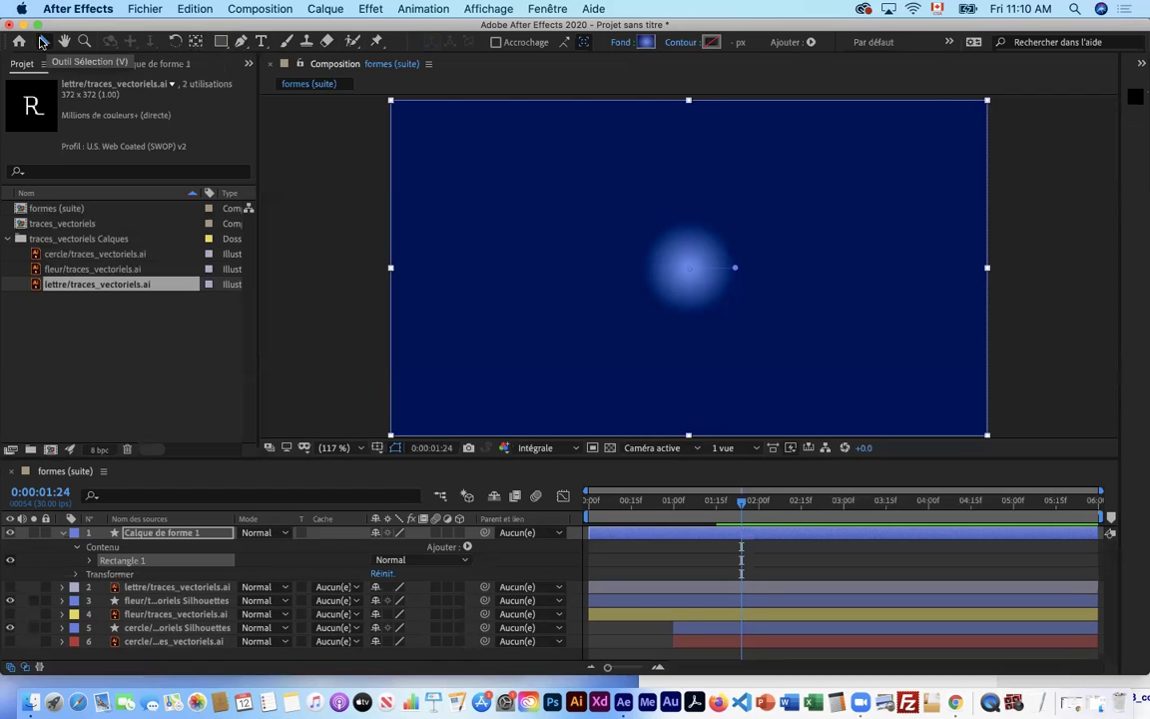
click(45, 40)
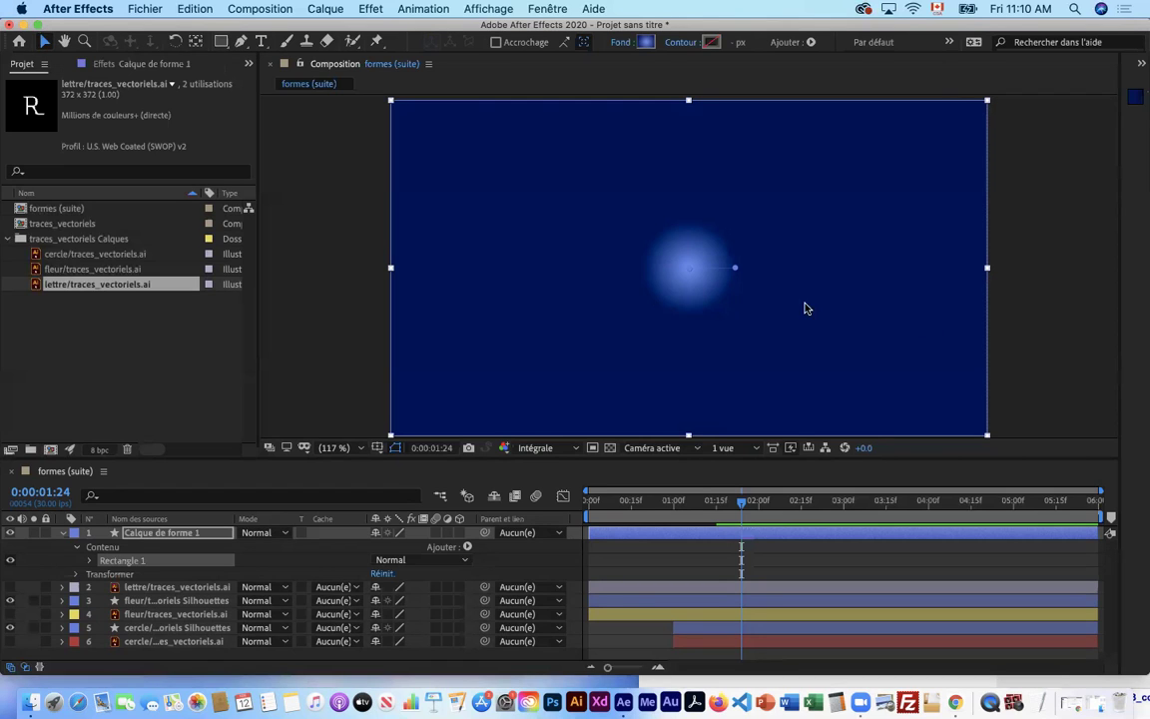
- Extend the radial gradient's end point to the rectangle's lower-right corner and move the rectangle layer beneath all the others
drag(735, 268, 992, 437)
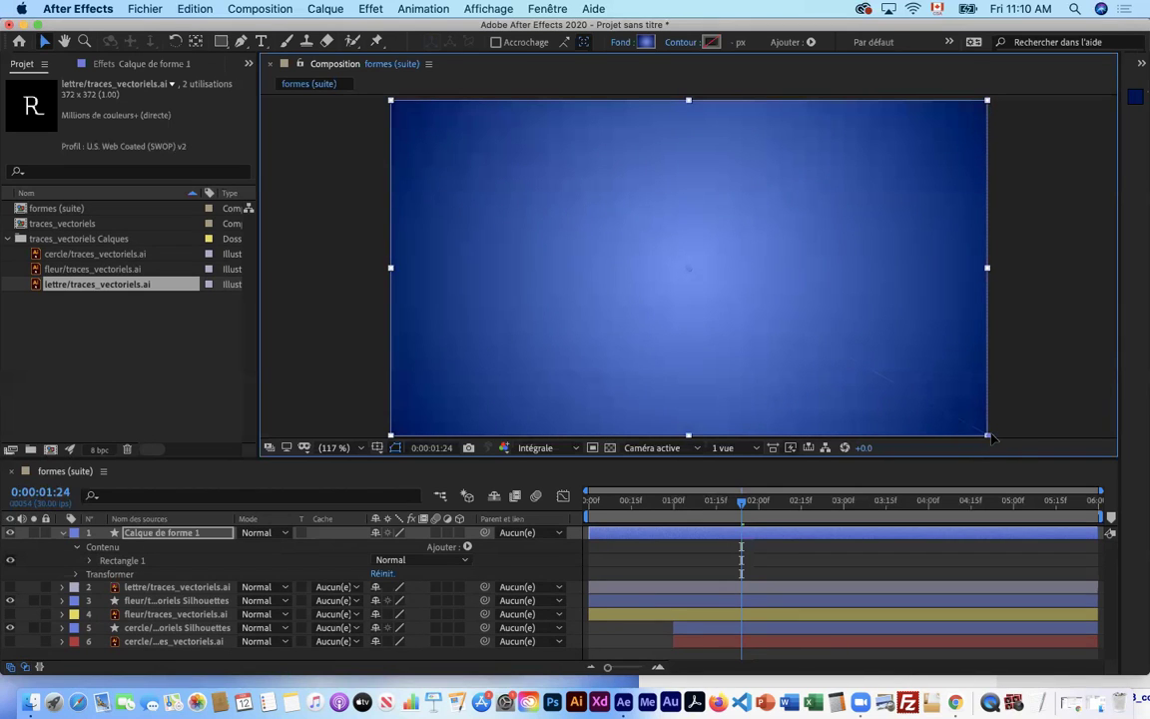
mouse_move(986, 434)
mouse_down()
mouse_move(778, 297)
mouse_move(1006, 442)
mouse_up()
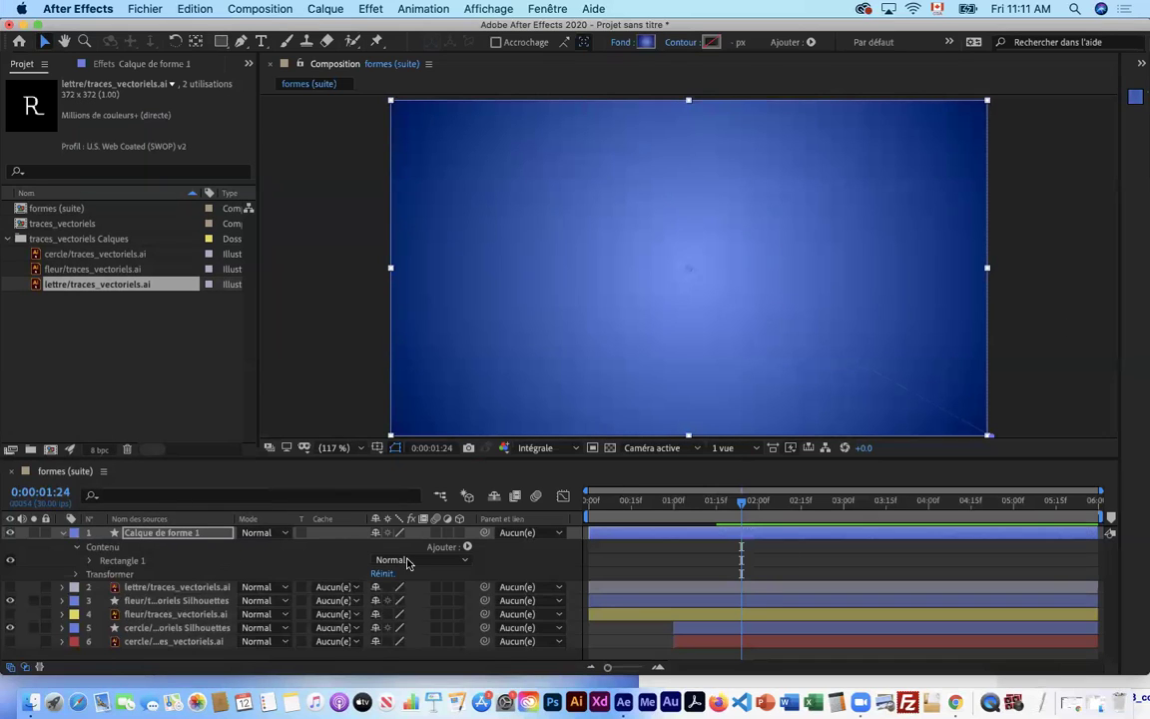
drag(178, 544, 185, 649)
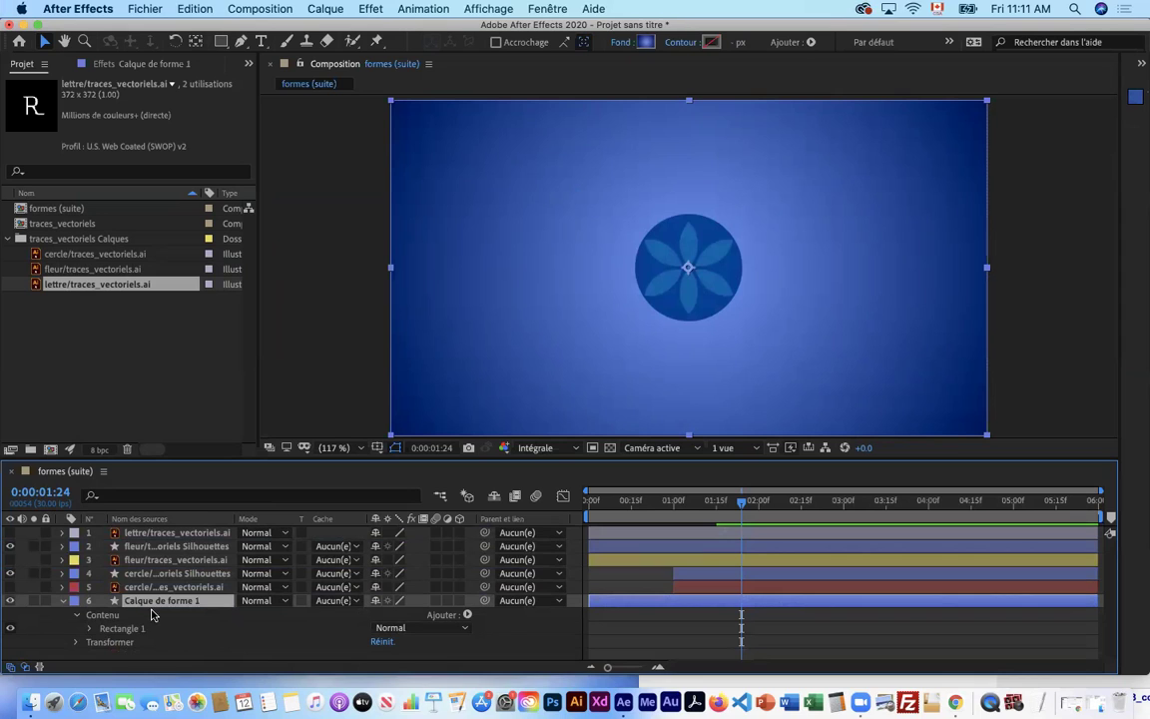
- Try a dark end color 020D36 and a pale start color C9D3FA for the rectangle's radial gradient
click(647, 42)
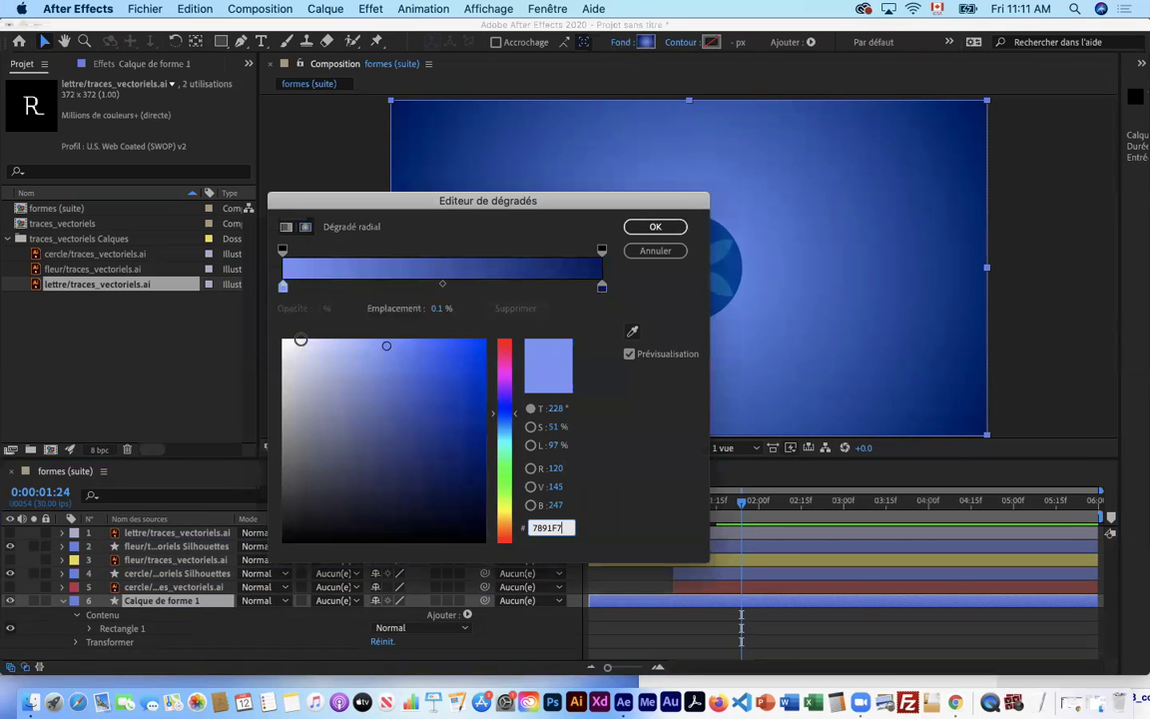
drag(347, 344, 340, 344)
click(603, 289)
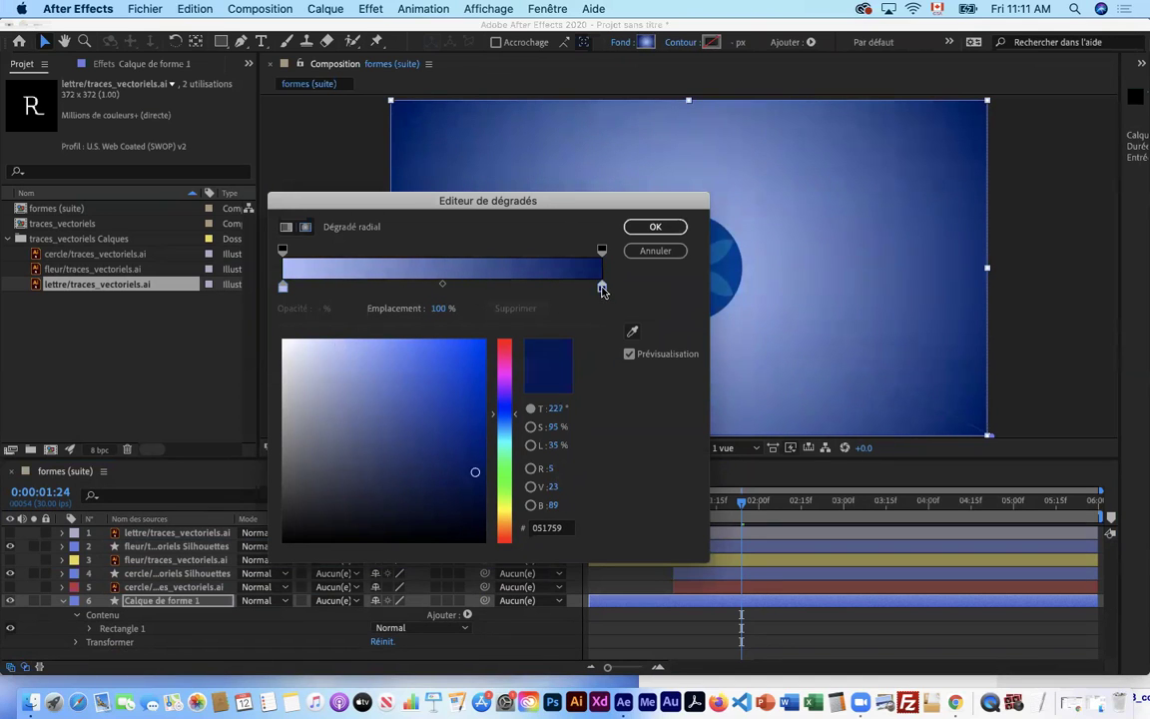
drag(476, 441, 478, 498)
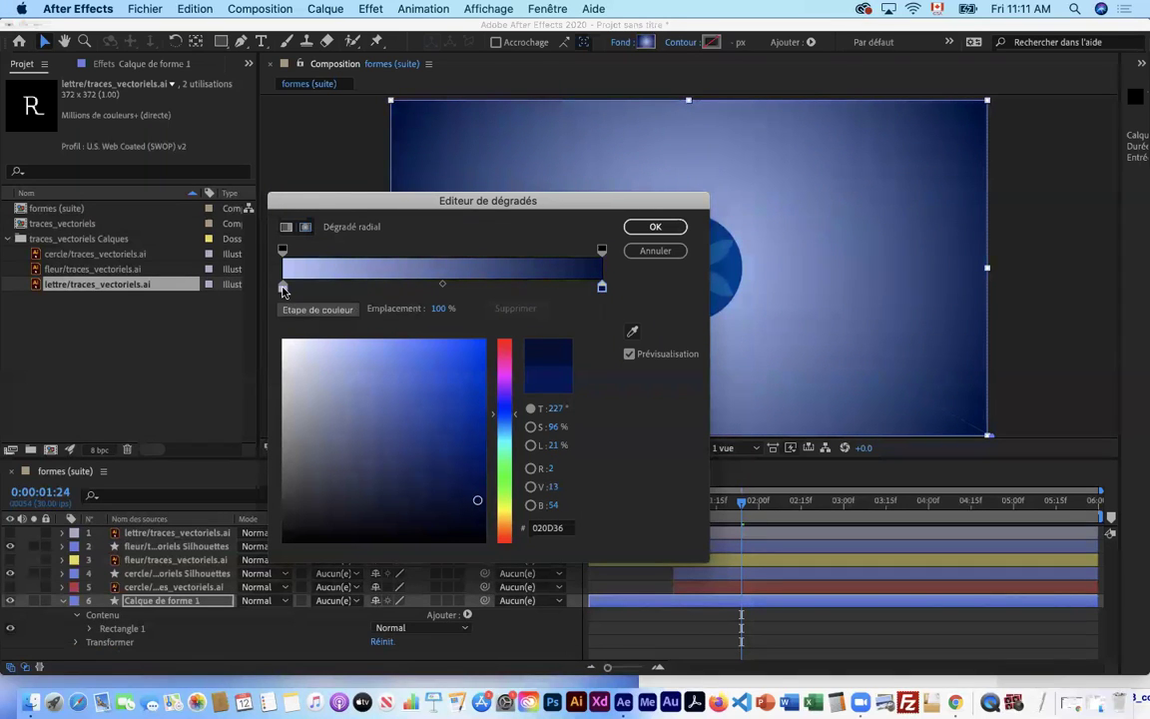
click(283, 288)
drag(349, 348, 321, 341)
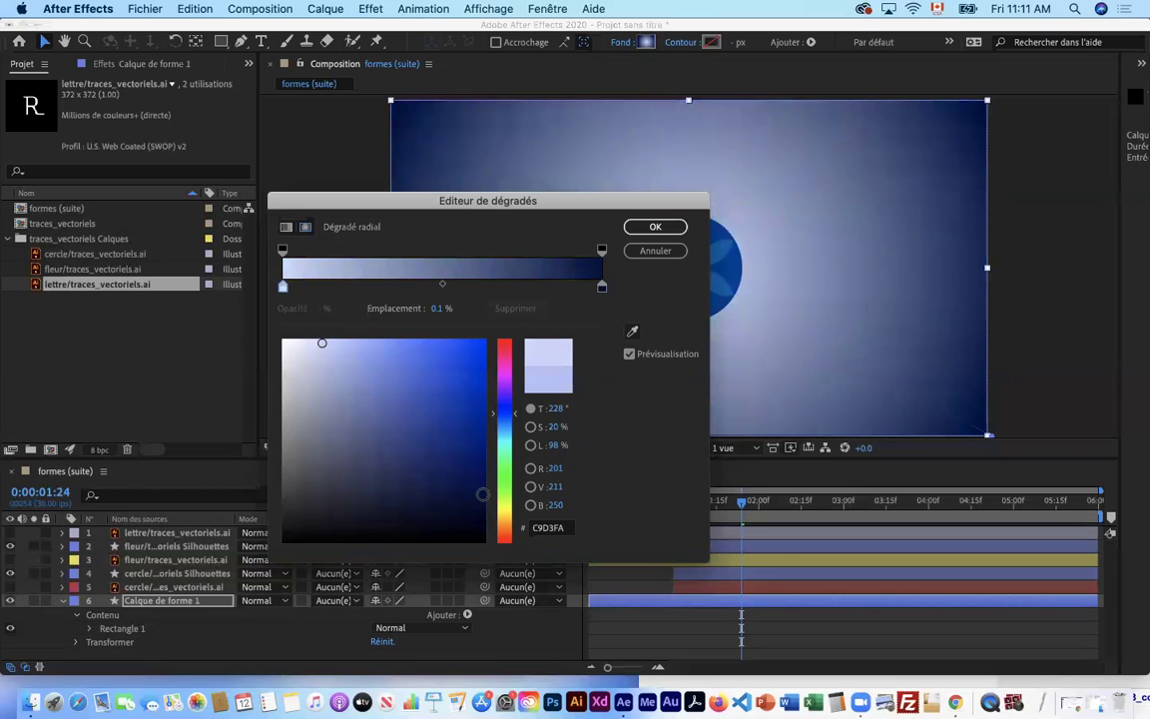
- Change the radial gradient's start color to 889DF7 and its end color to 041B72, and confirm the gradient
click(480, 484)
drag(480, 484, 481, 377)
drag(308, 347, 372, 344)
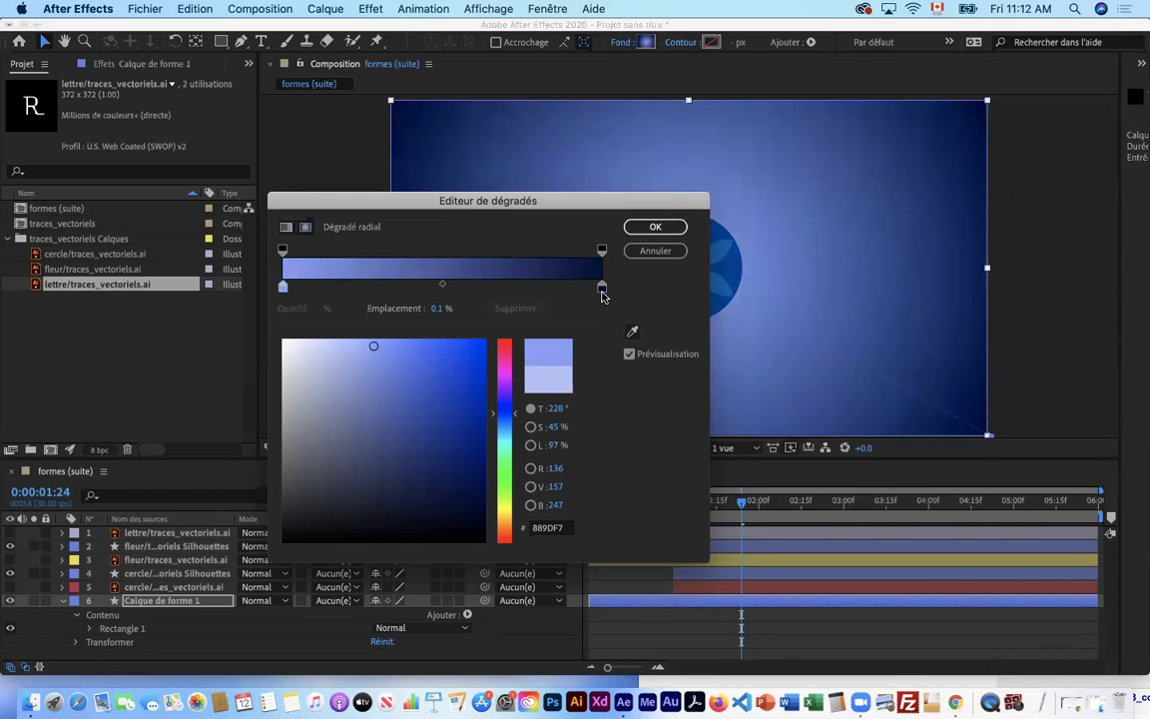
click(602, 289)
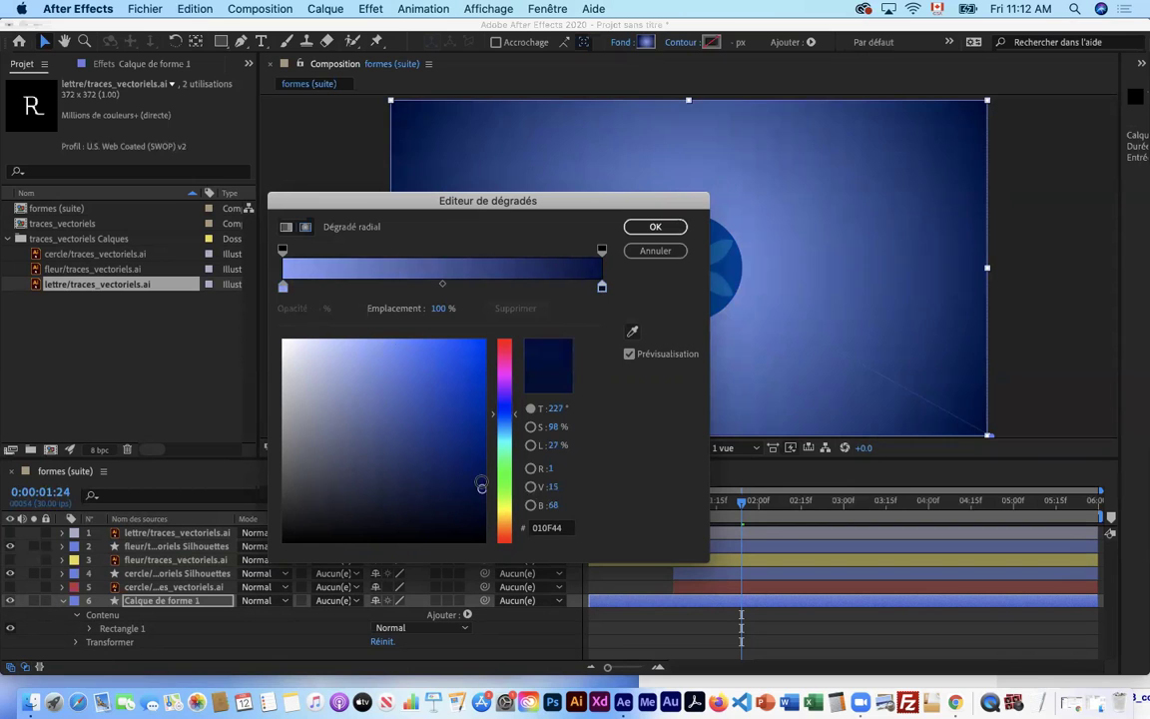
drag(480, 472, 479, 452)
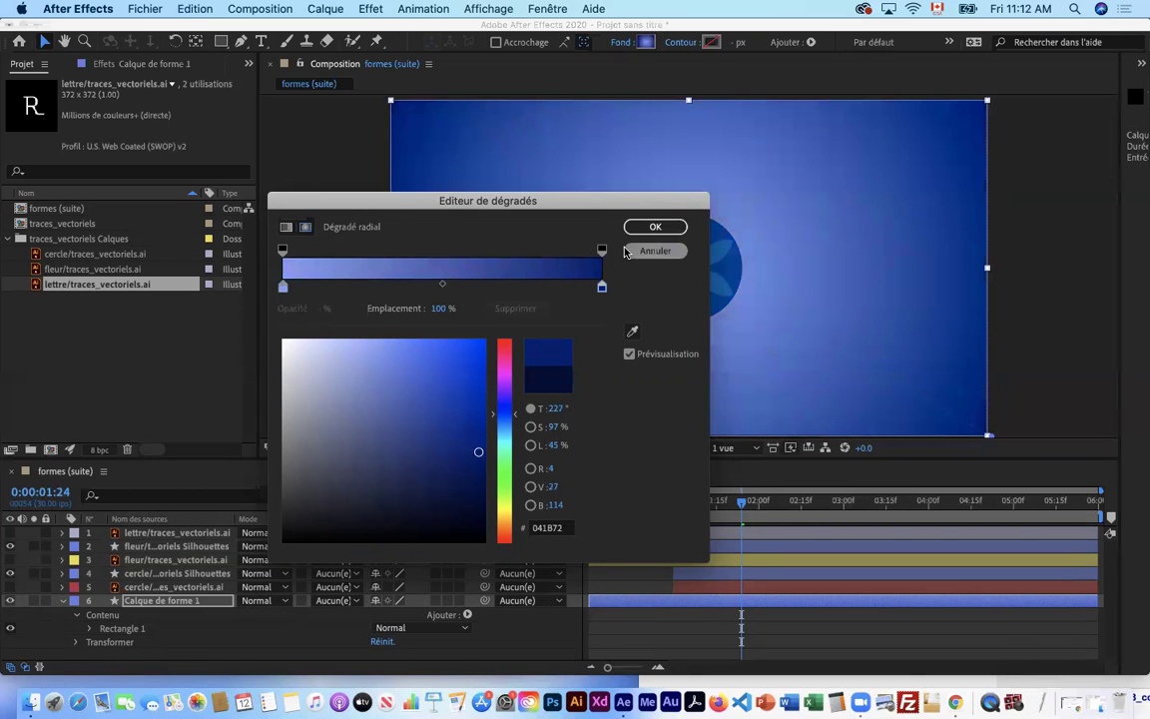
click(649, 230)
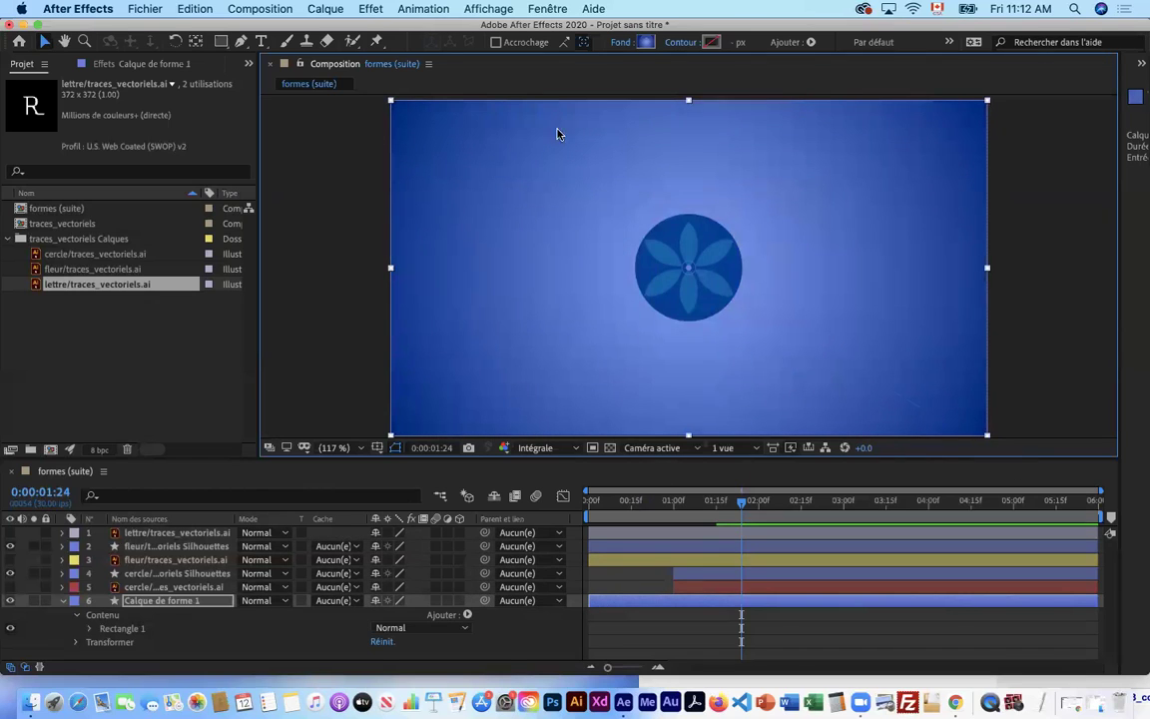
- Sample the circle's blue for the rectangle gradient's start color and lighten it to 718BD6
click(644, 42)
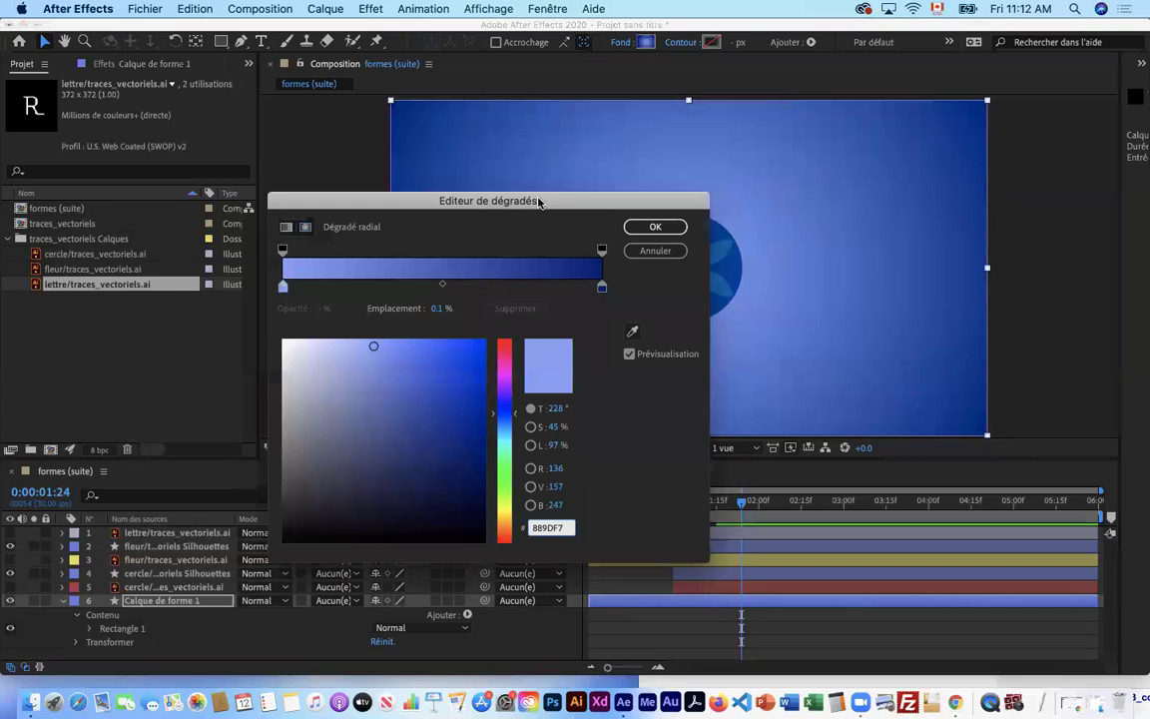
drag(538, 203, 397, 183)
click(491, 312)
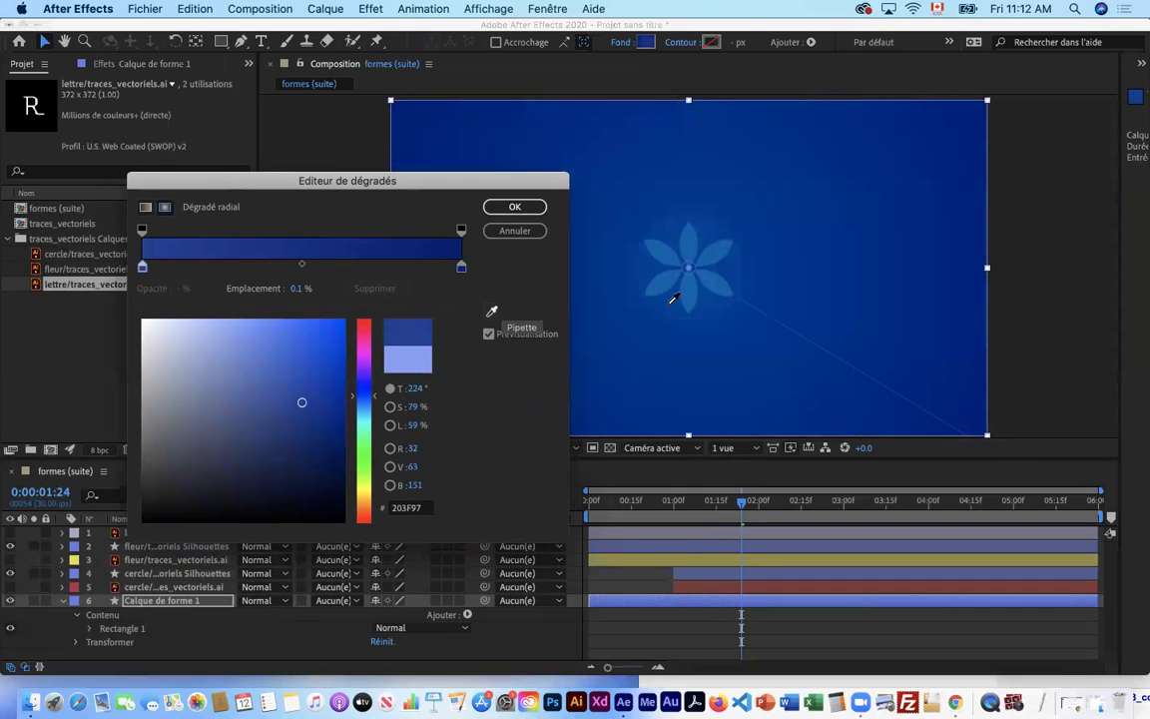
click(671, 303)
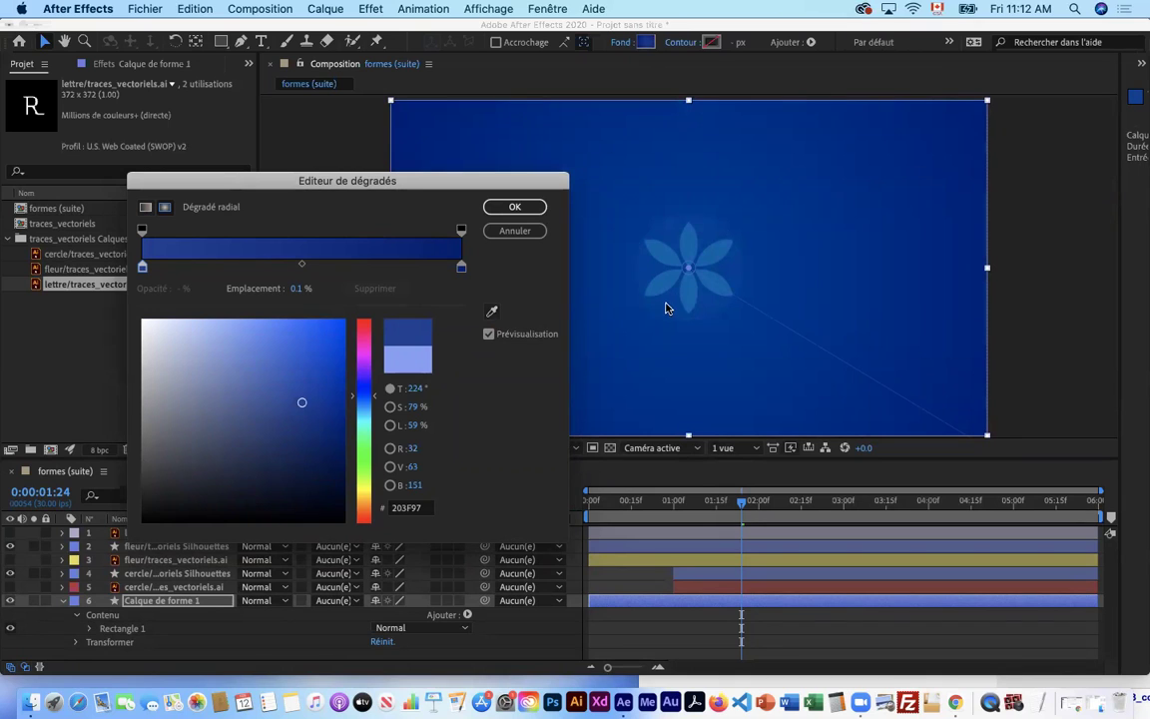
mouse_move(306, 404)
mouse_down()
mouse_move(339, 465)
mouse_move(300, 394)
mouse_move(237, 349)
mouse_up()
click(144, 272)
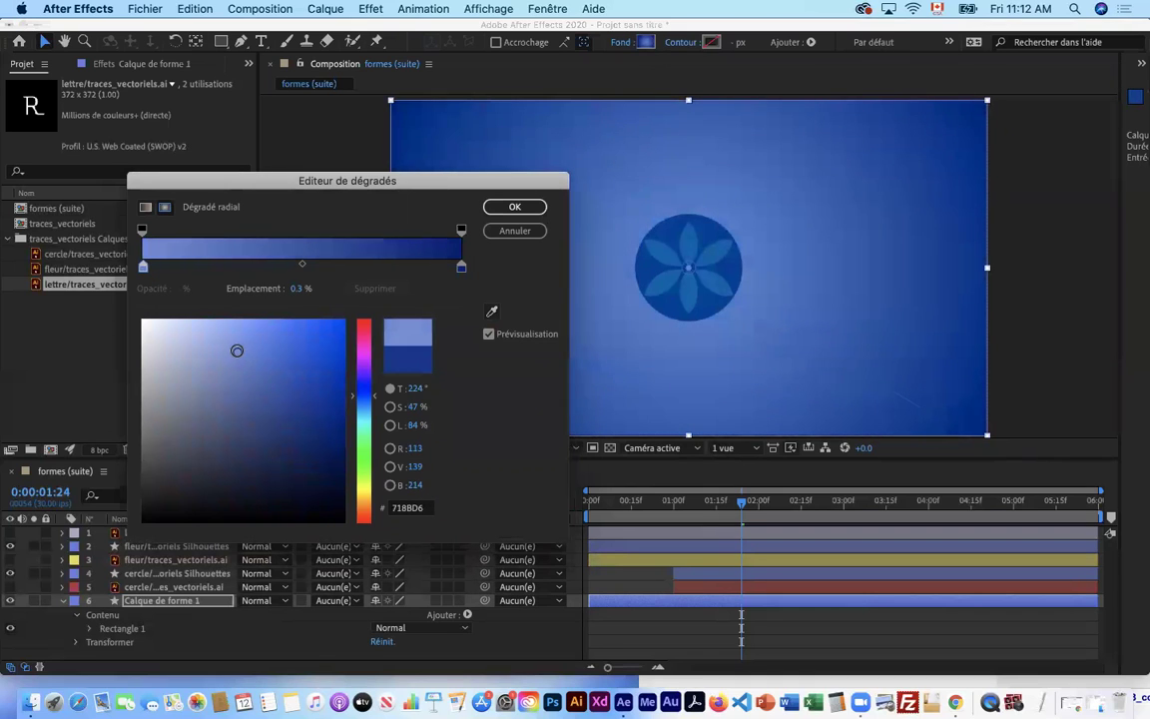
- Sample the circle's blue for the gradient's end color, darken it to 082066 and confirm the gradient
click(461, 266)
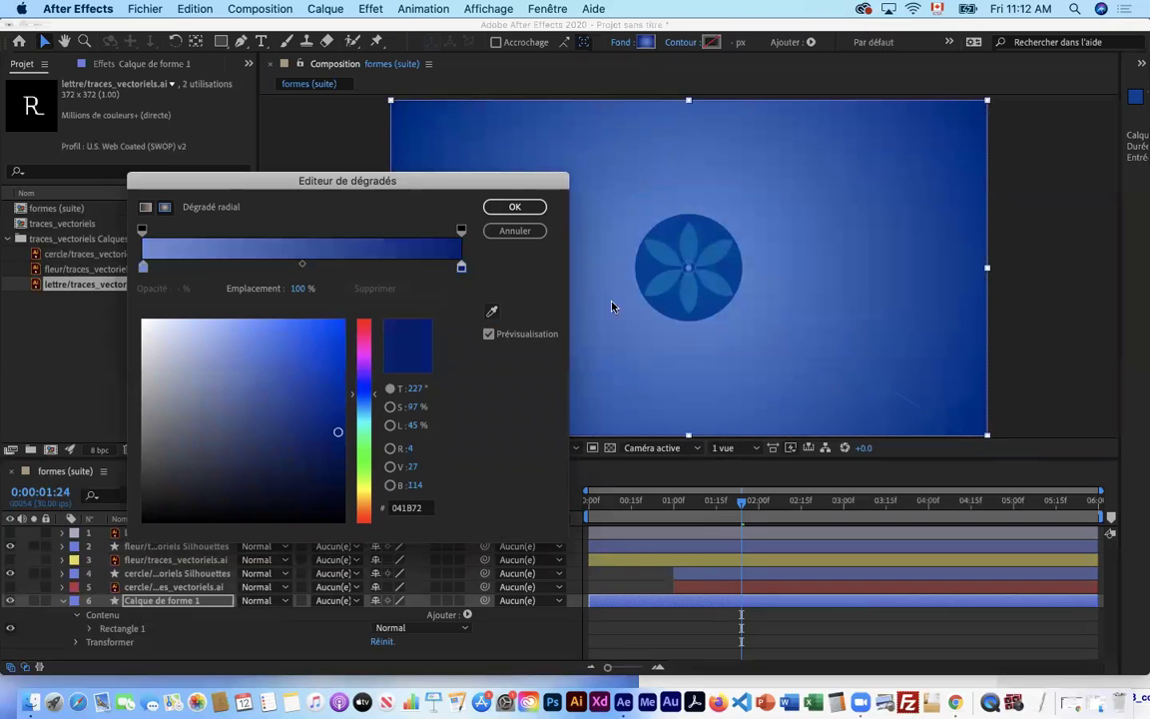
click(491, 311)
click(711, 328)
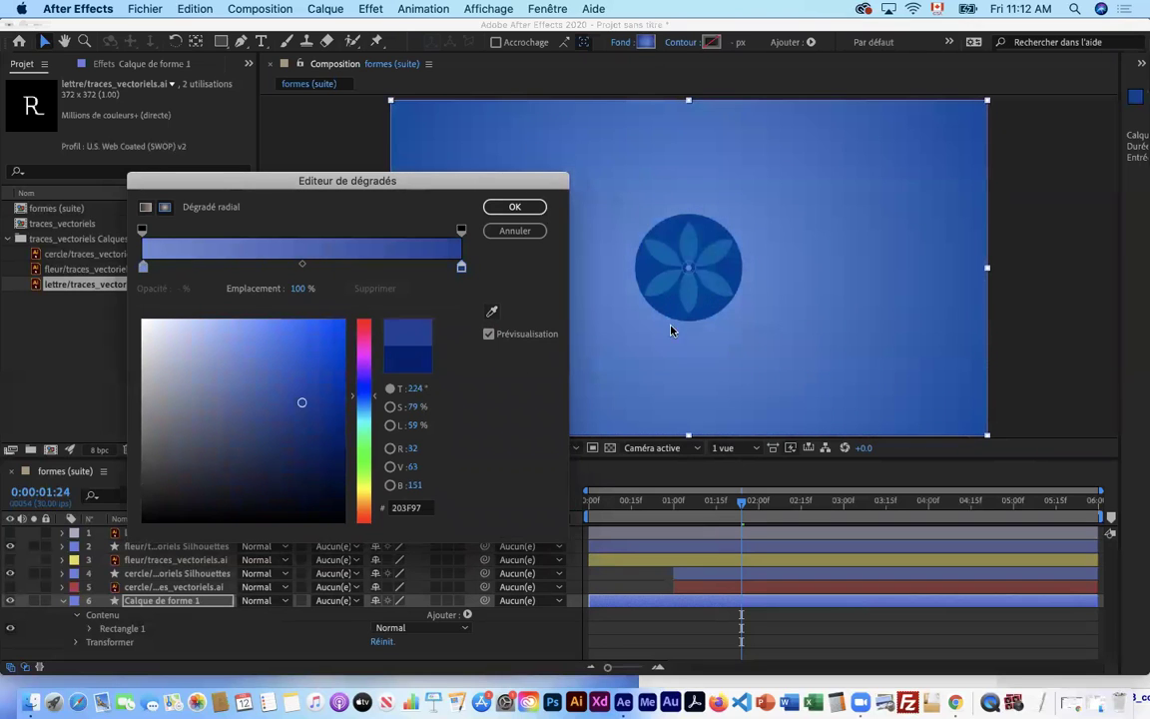
drag(301, 403, 329, 441)
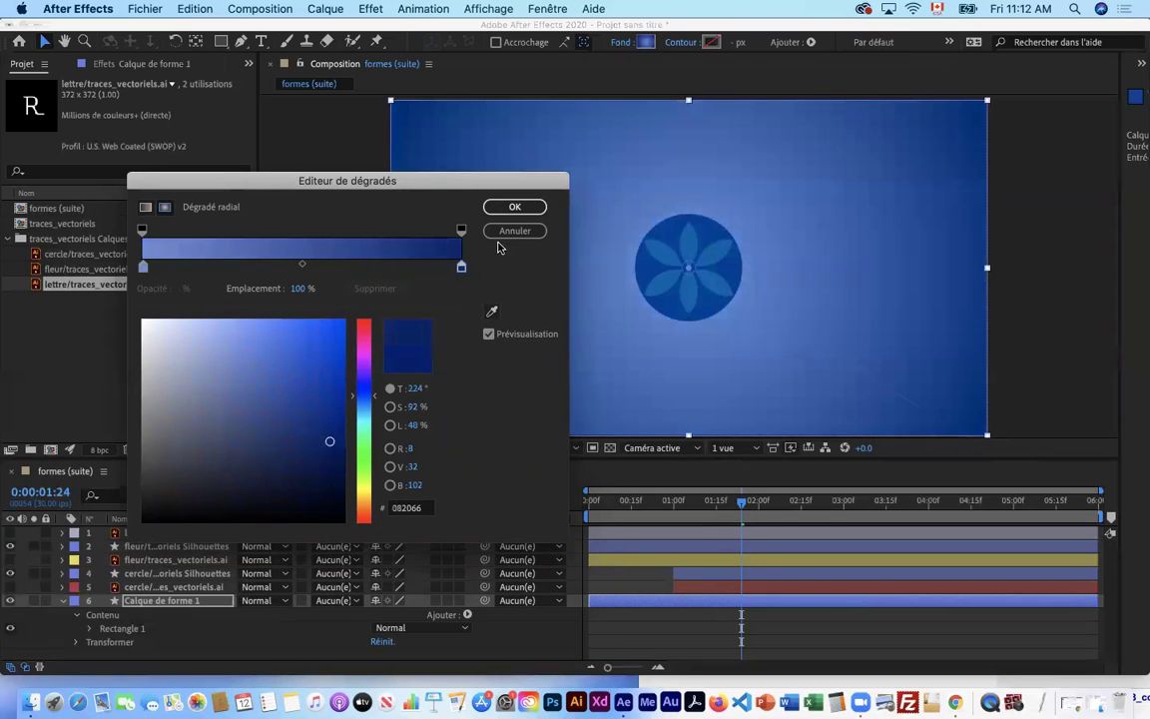
click(515, 207)
- Preview the animation over the background, and set the gradient's start color to B0C1F4 and its end color to 3B4768
drag(744, 513, 827, 501)
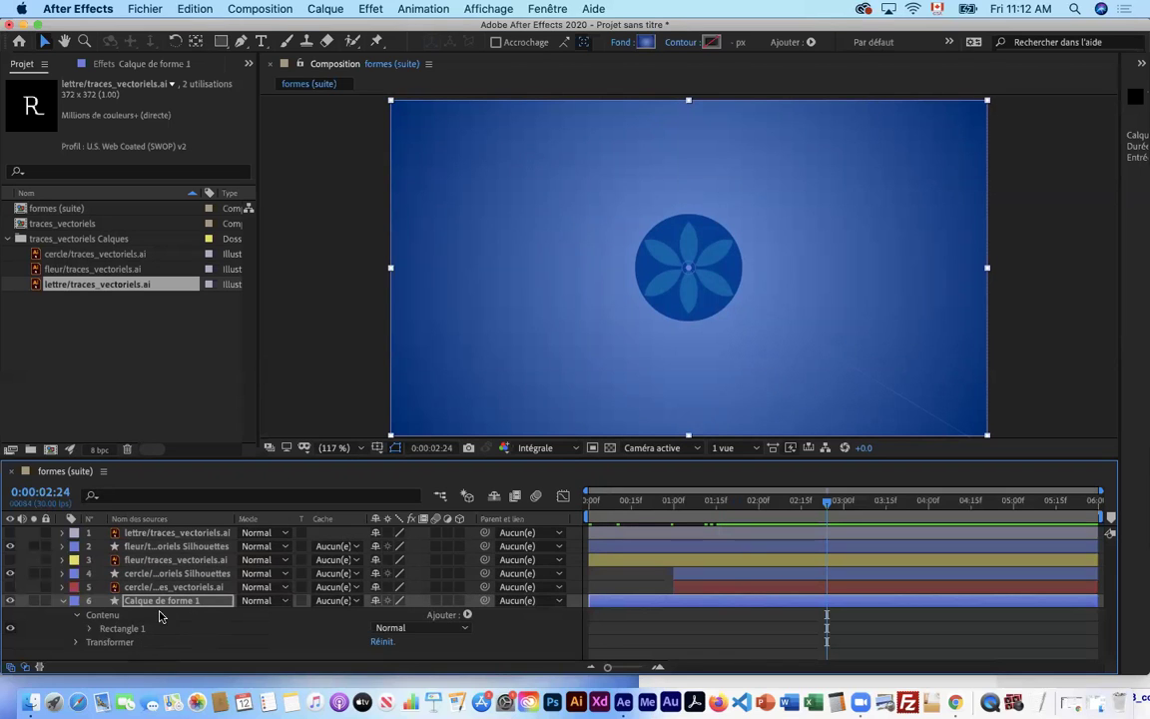
key(Page_Up)
drag(699, 503, 861, 504)
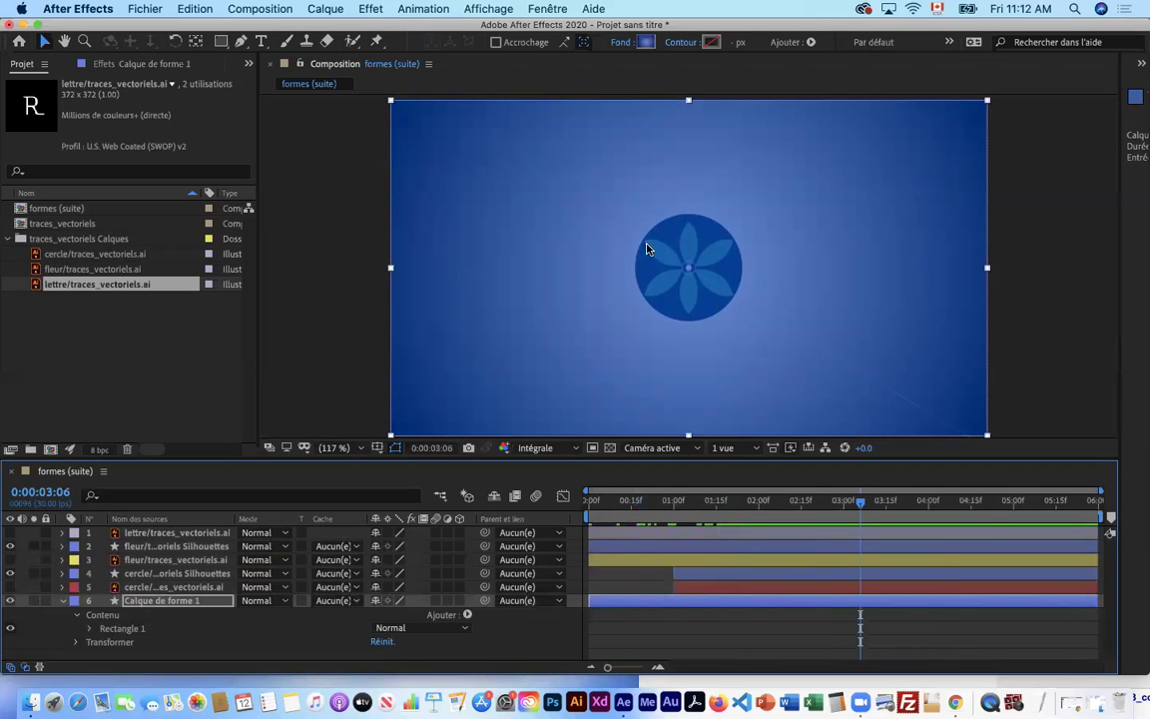
click(647, 43)
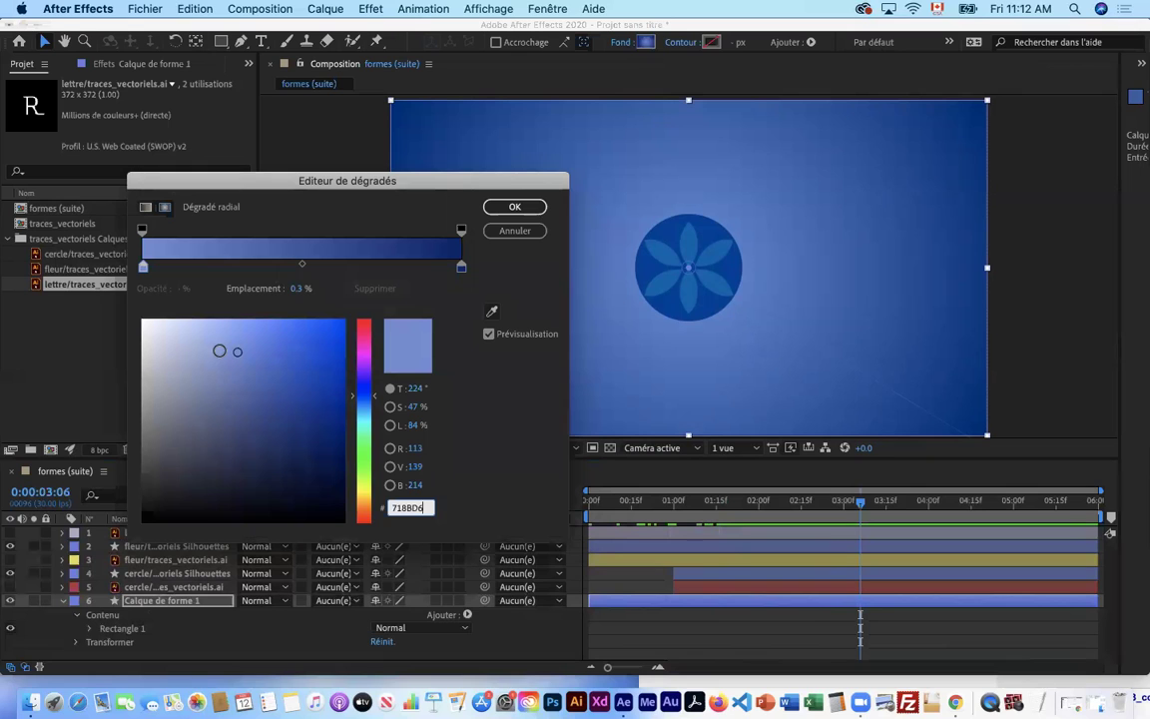
click(143, 268)
click(238, 348)
drag(222, 339, 197, 326)
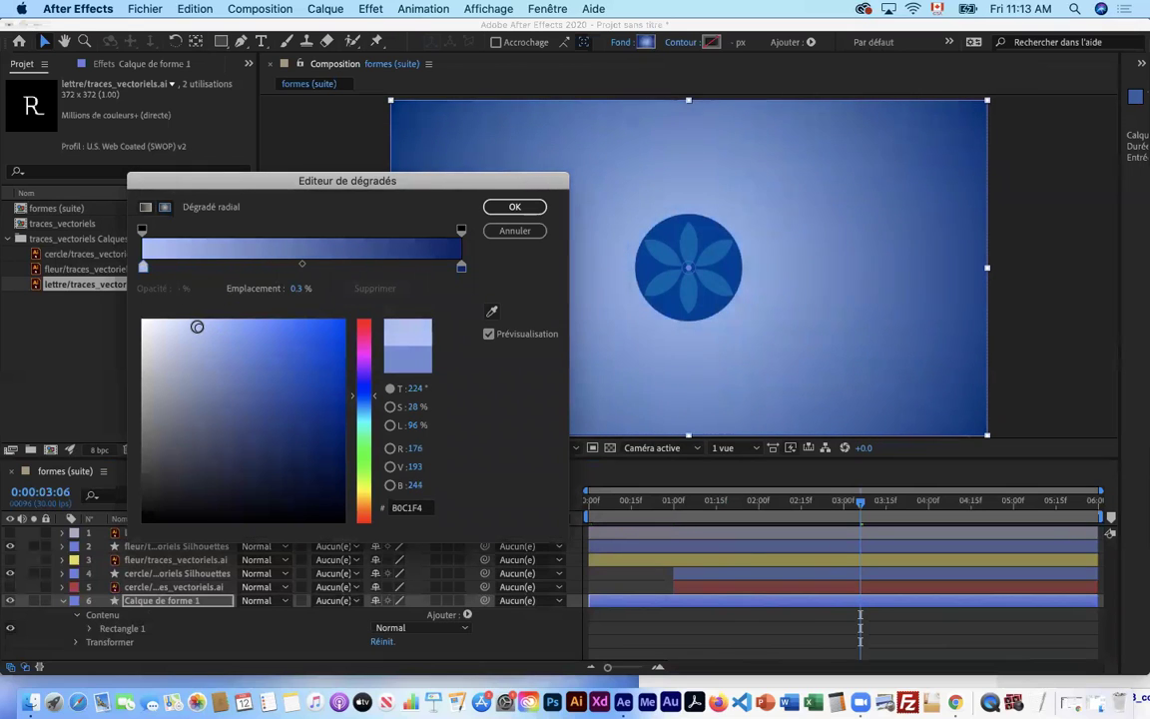
click(461, 268)
drag(308, 436, 232, 439)
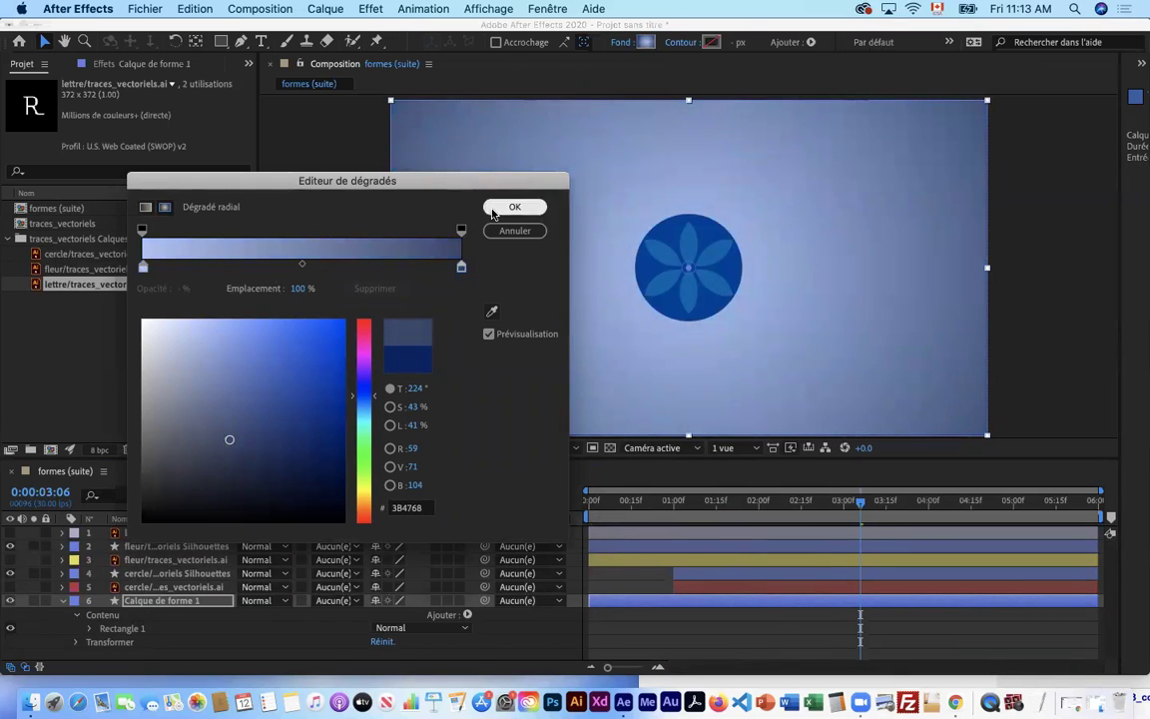
click(514, 207)
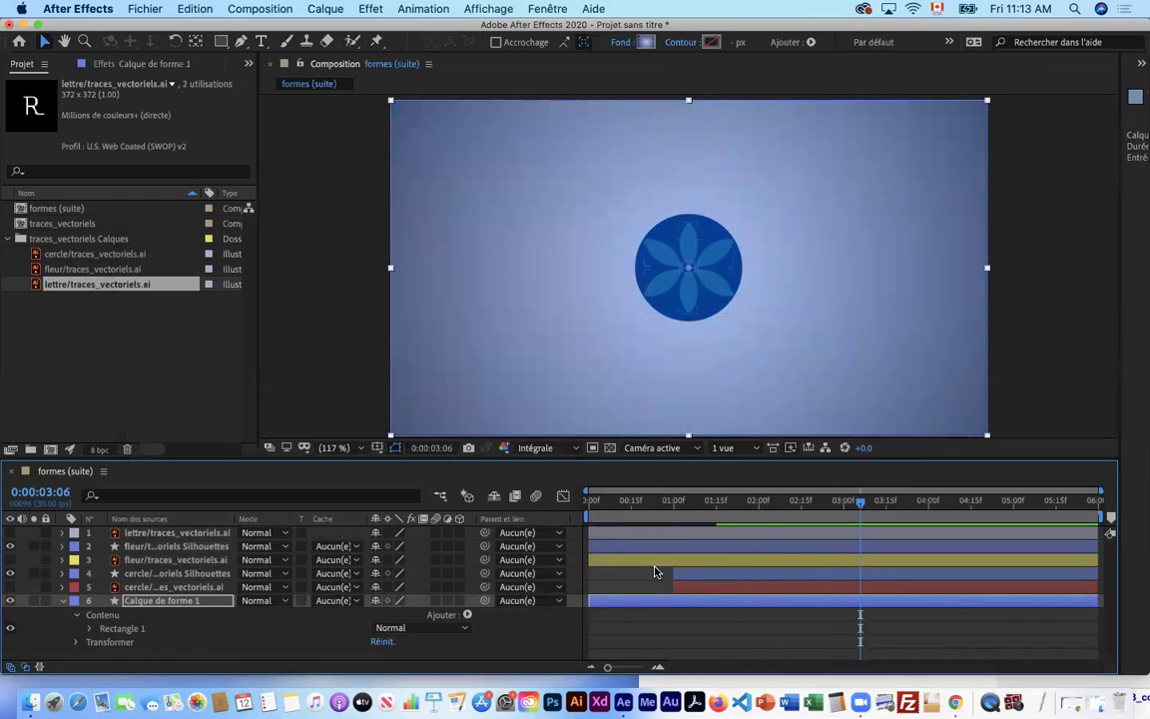
- Trim the start of the letter layer to 0:00:01:15
click(673, 637)
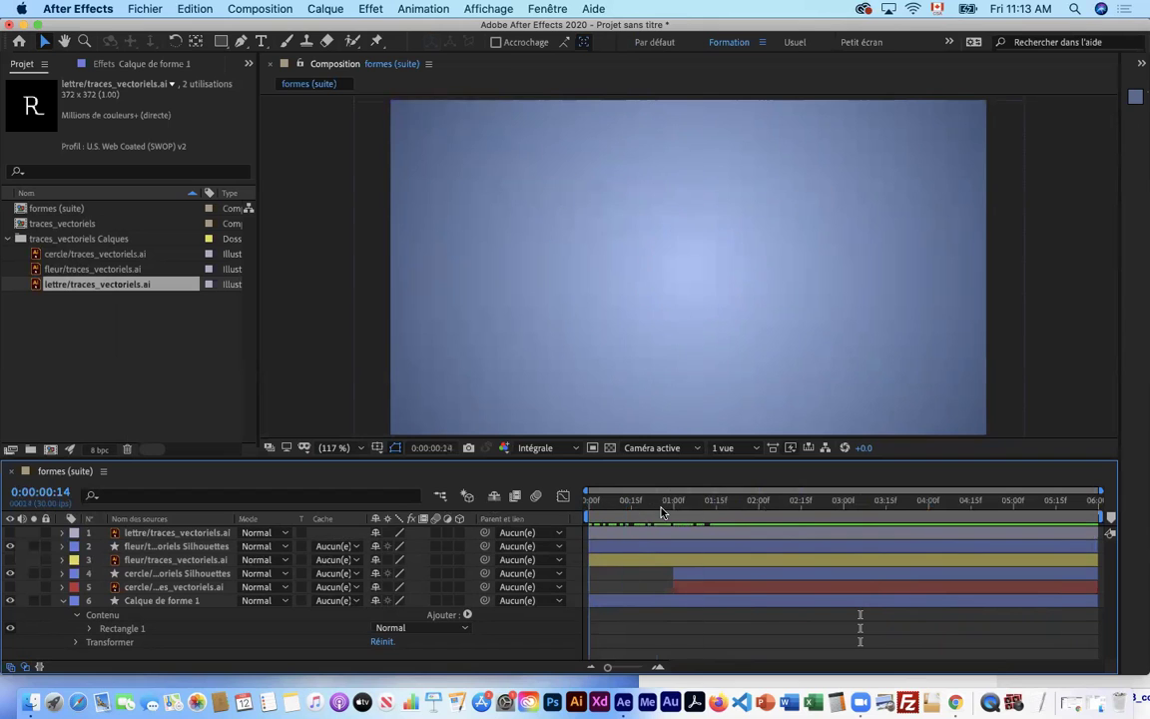
drag(600, 510, 757, 512)
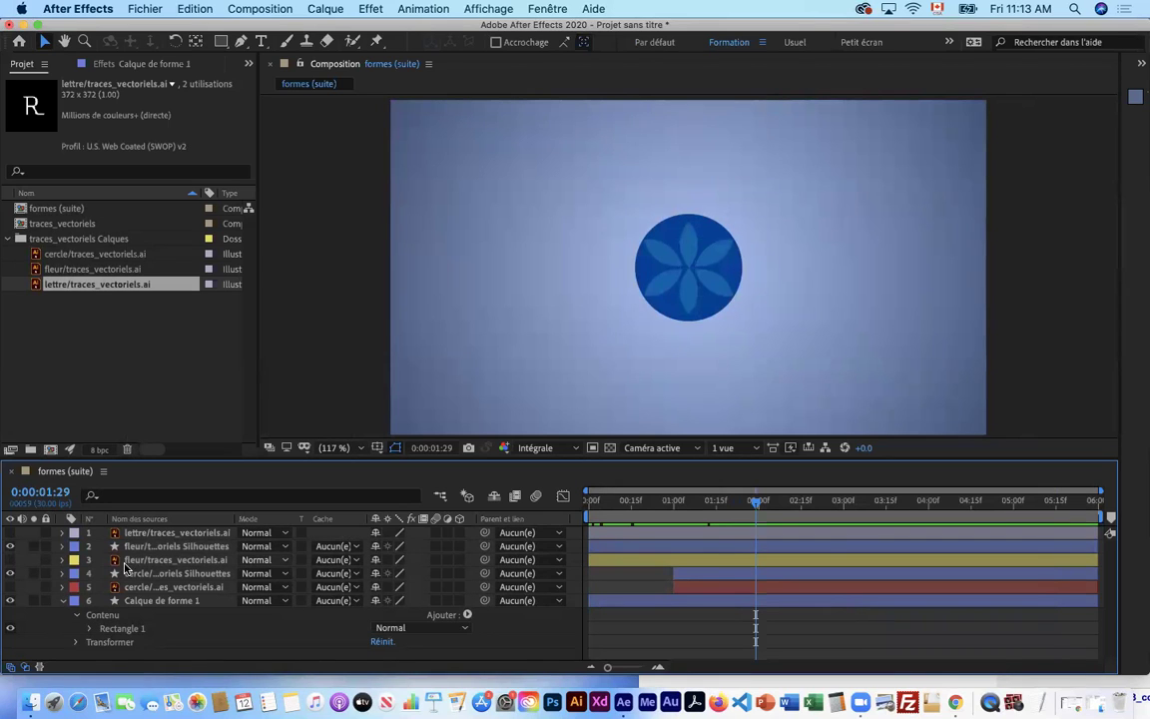
click(194, 538)
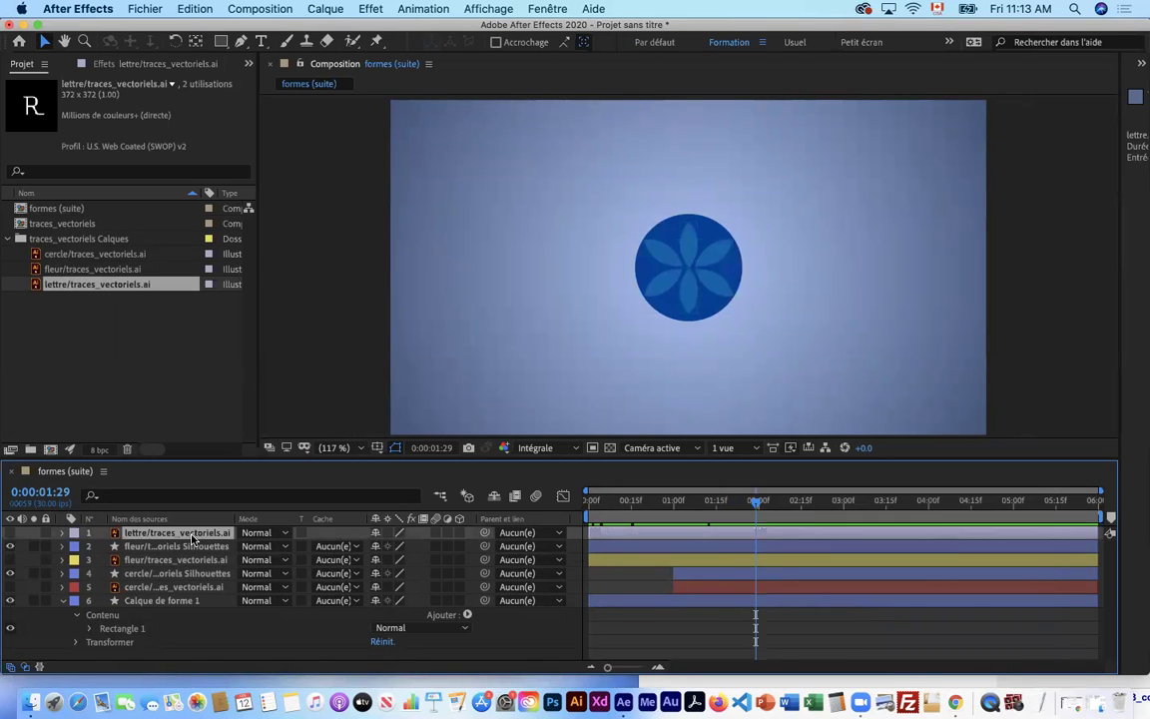
mouse_move(734, 509)
mouse_down()
mouse_move(706, 504)
mouse_move(752, 504)
mouse_move(673, 504)
mouse_move(682, 518)
mouse_move(730, 518)
mouse_up()
mouse_move(739, 519)
mouse_down()
mouse_move(688, 519)
mouse_move(737, 519)
mouse_move(718, 518)
mouse_up()
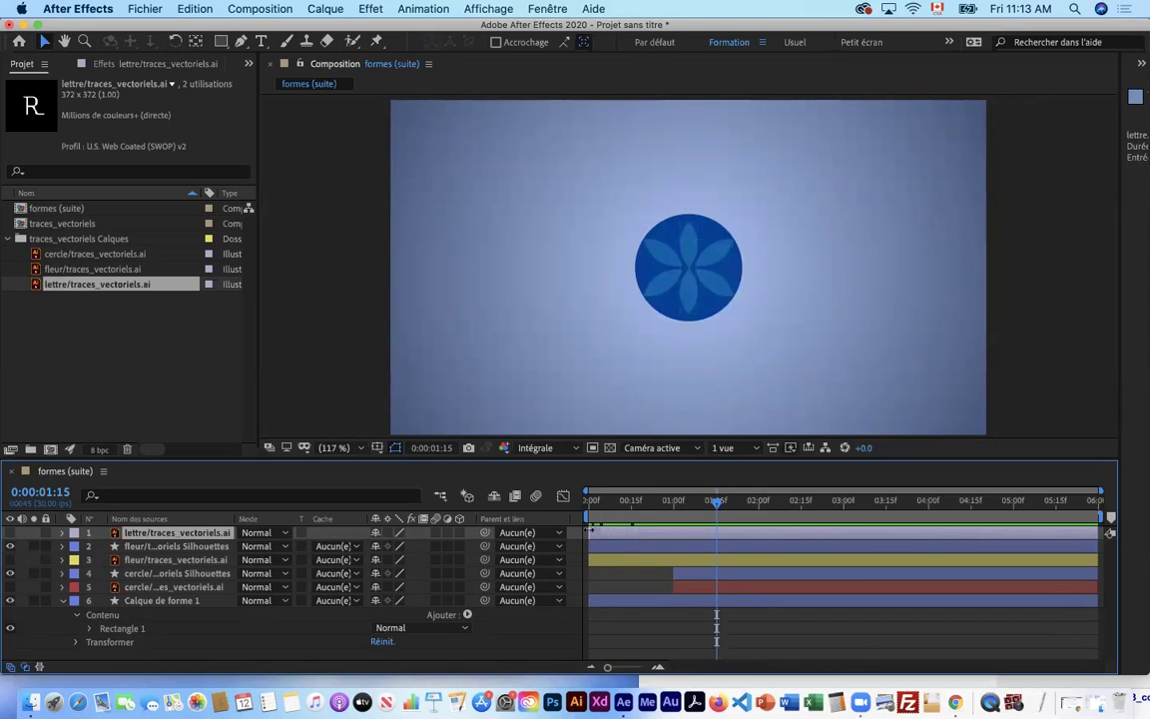
drag(614, 532, 719, 531)
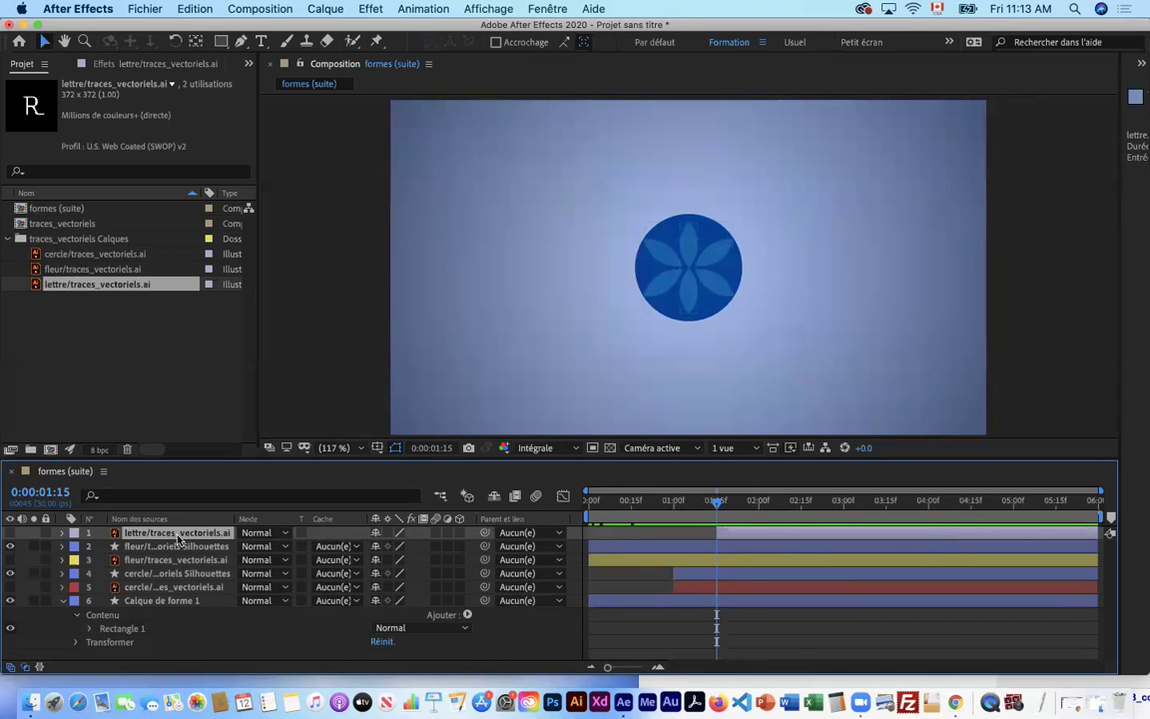
- Make the letter layer visible and give it the Orange label color
click(10, 533)
click(10, 534)
click(10, 535)
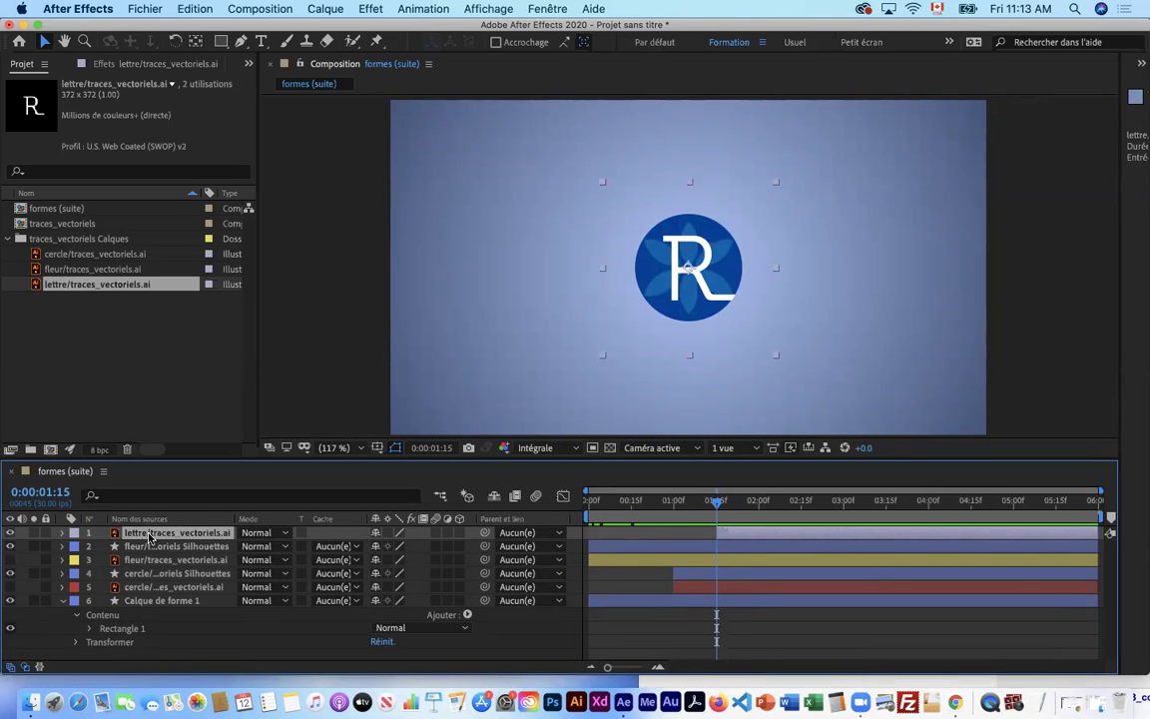
click(72, 533)
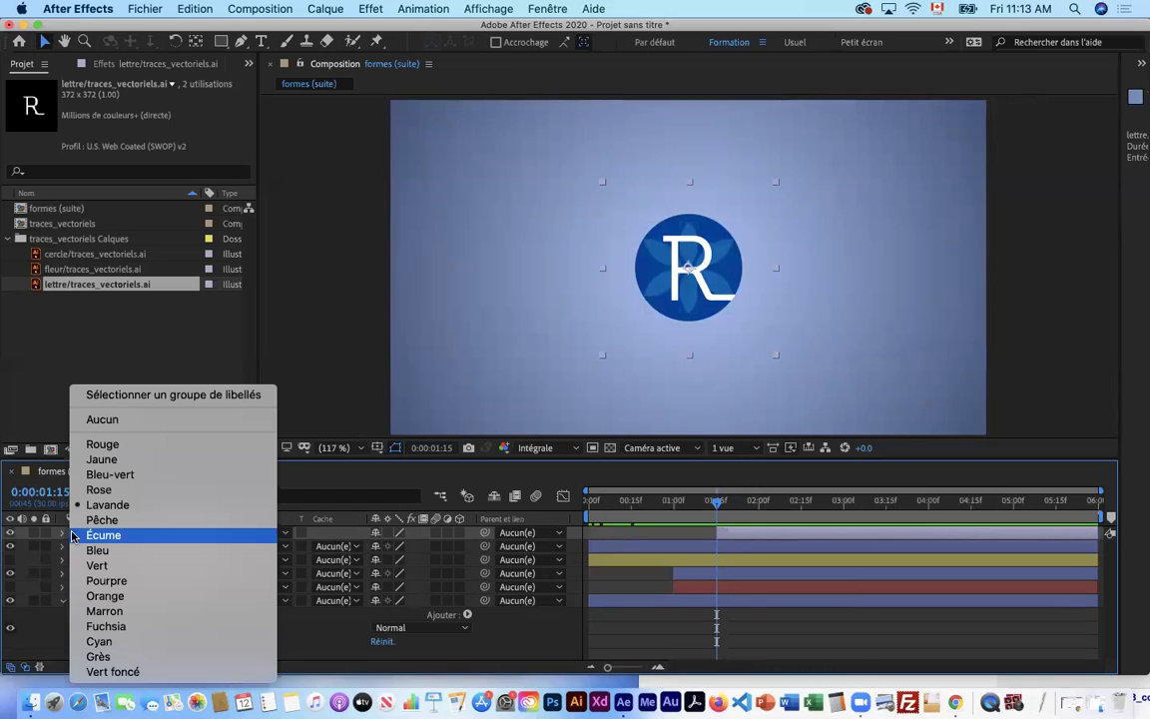
click(107, 597)
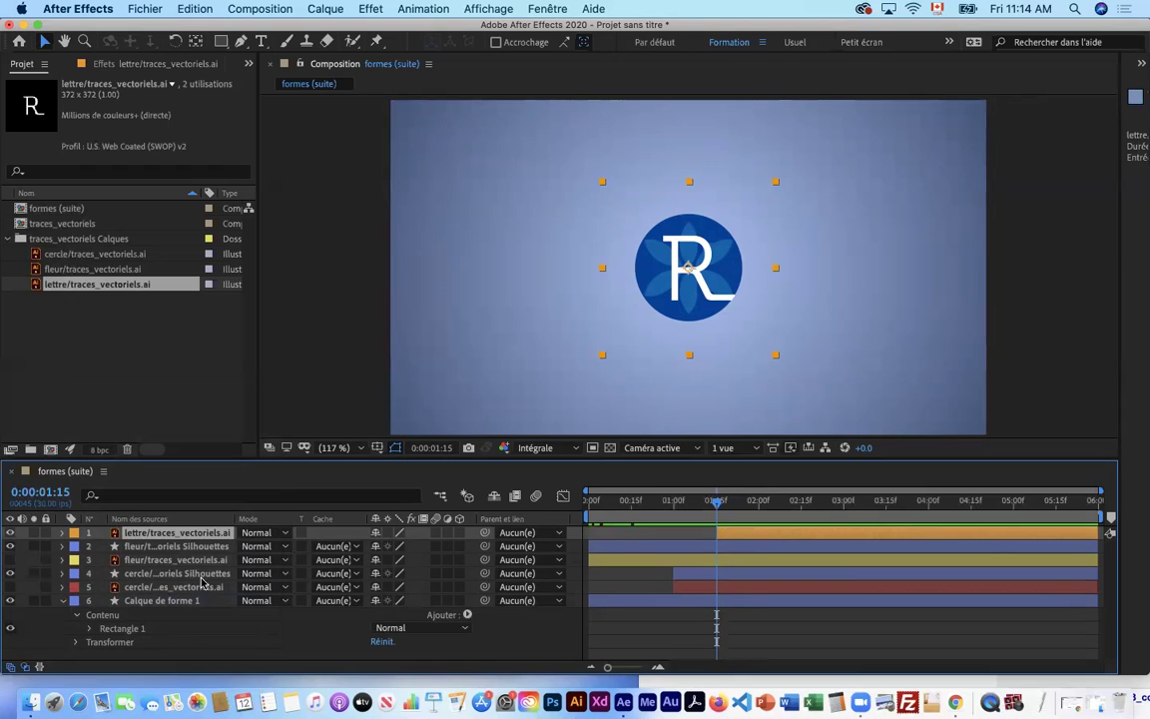
- Select the letter layer and set the current time to 0:00:01:15, where the layer starts
click(190, 575)
shift+click(202, 591)
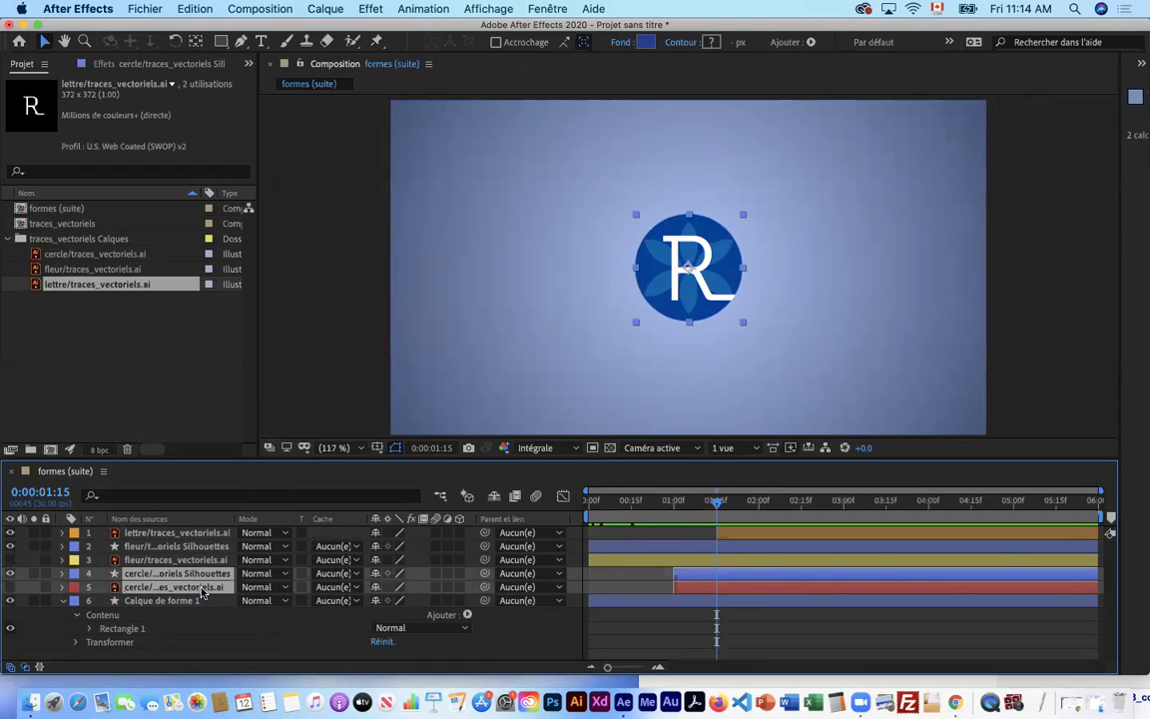
click(740, 506)
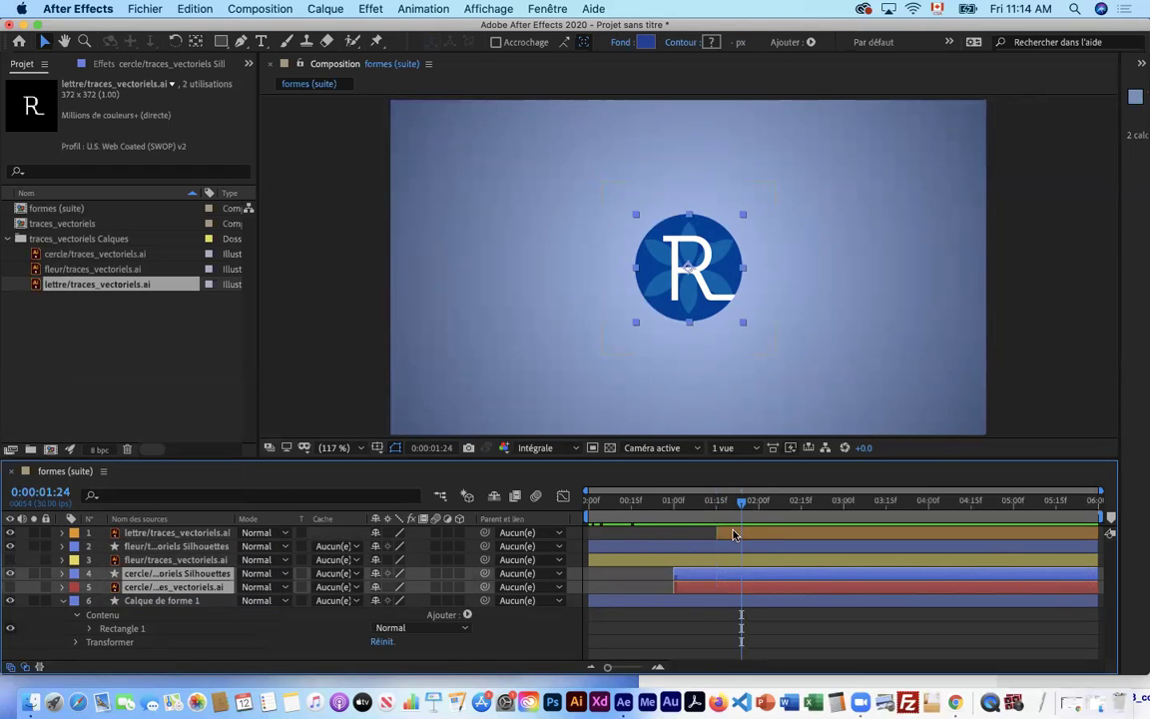
click(190, 534)
click(717, 505)
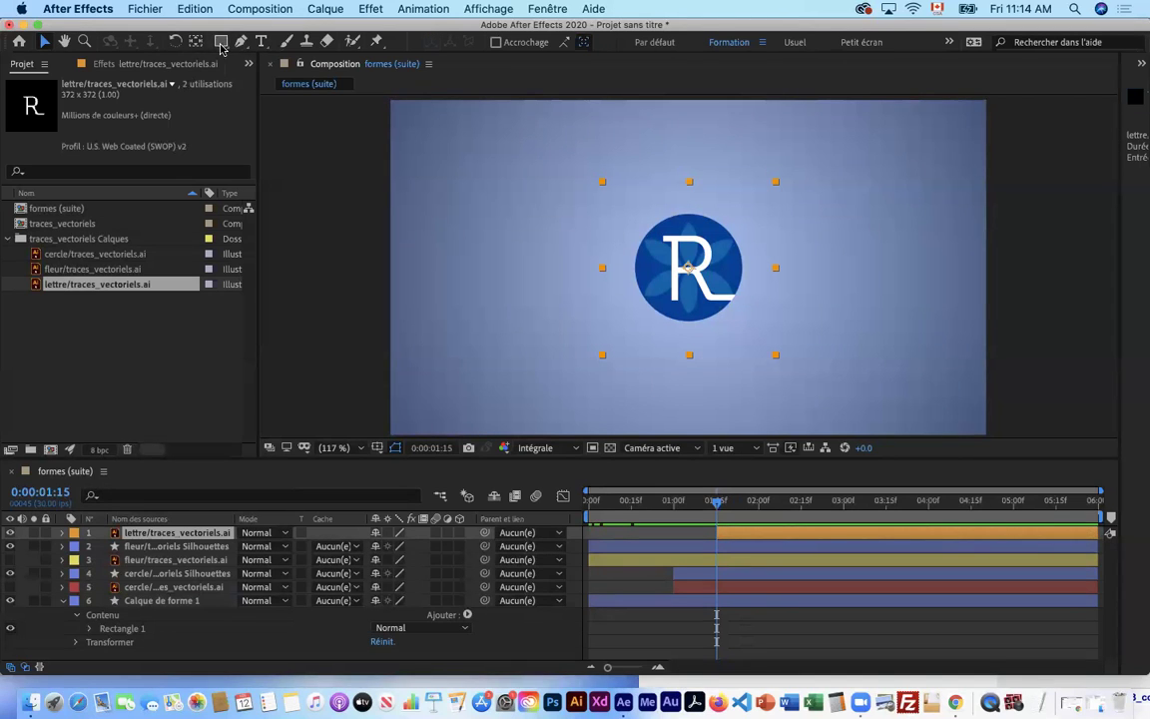
- Zoom in on the letter R and prepare the Pen tool with no layer selected and an orange stroke
click(85, 40)
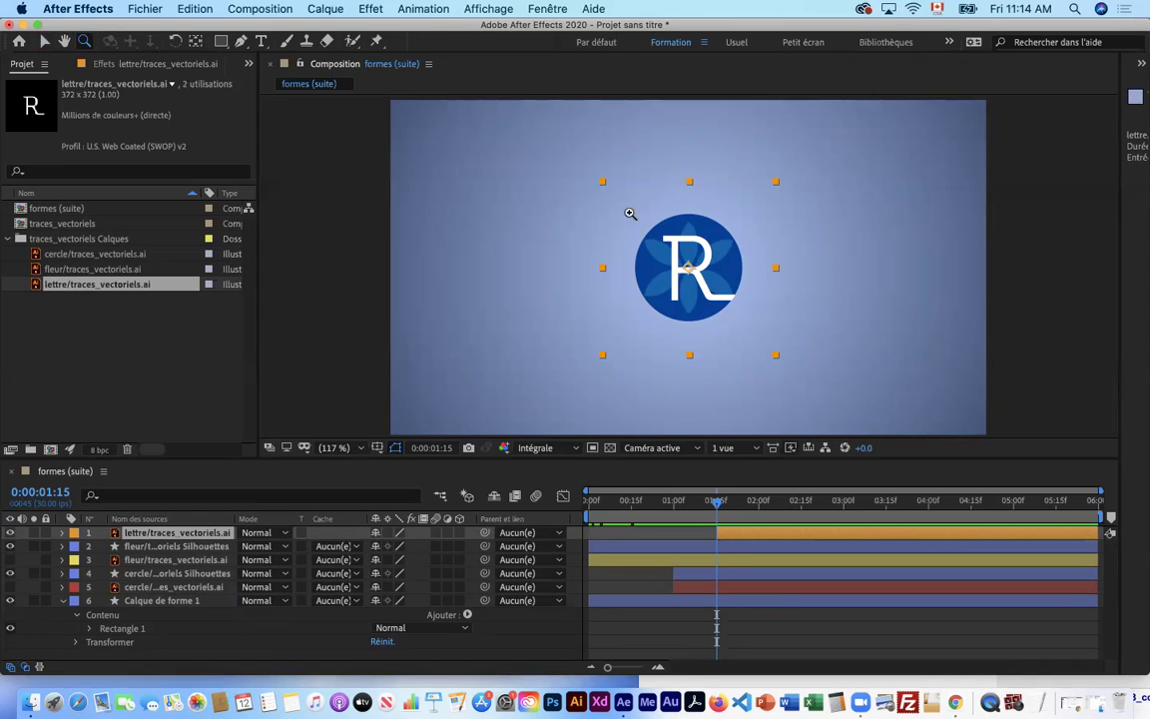
click(755, 337)
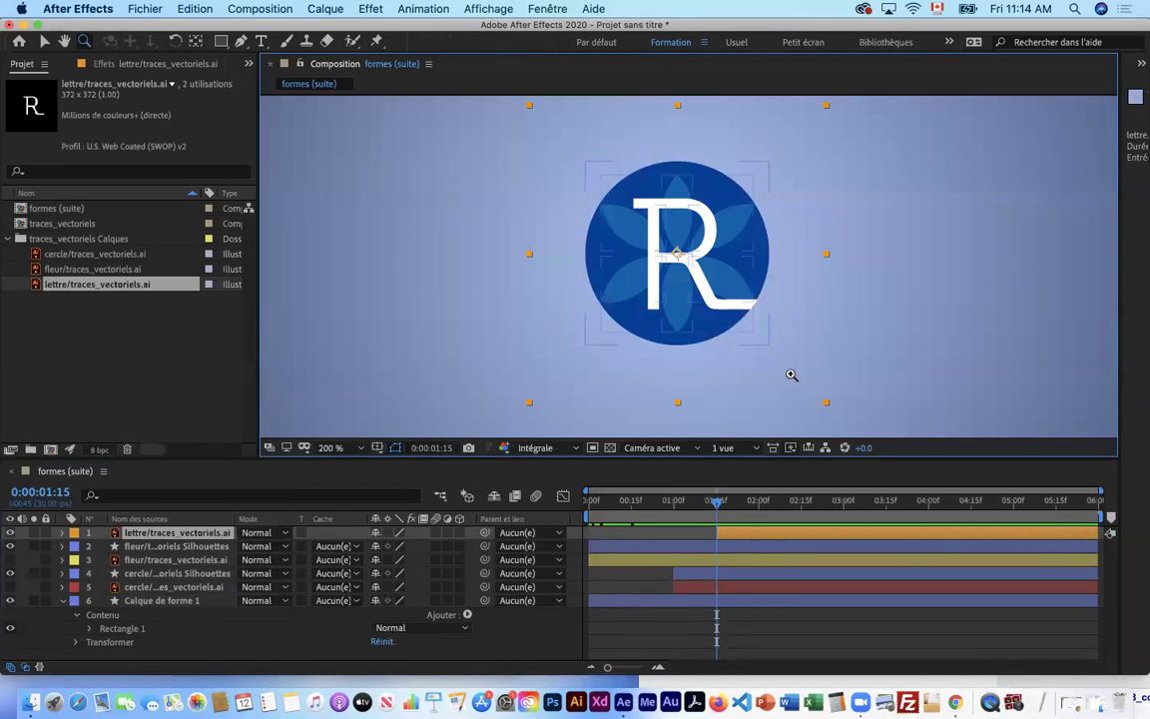
click(715, 310)
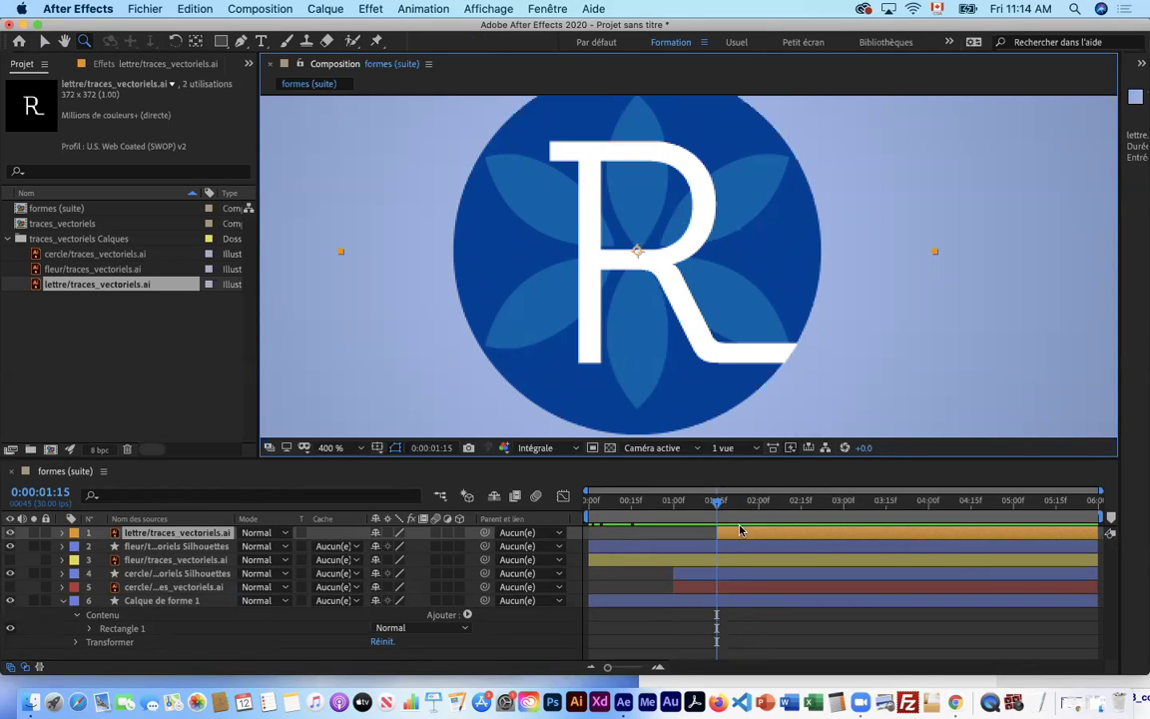
click(241, 42)
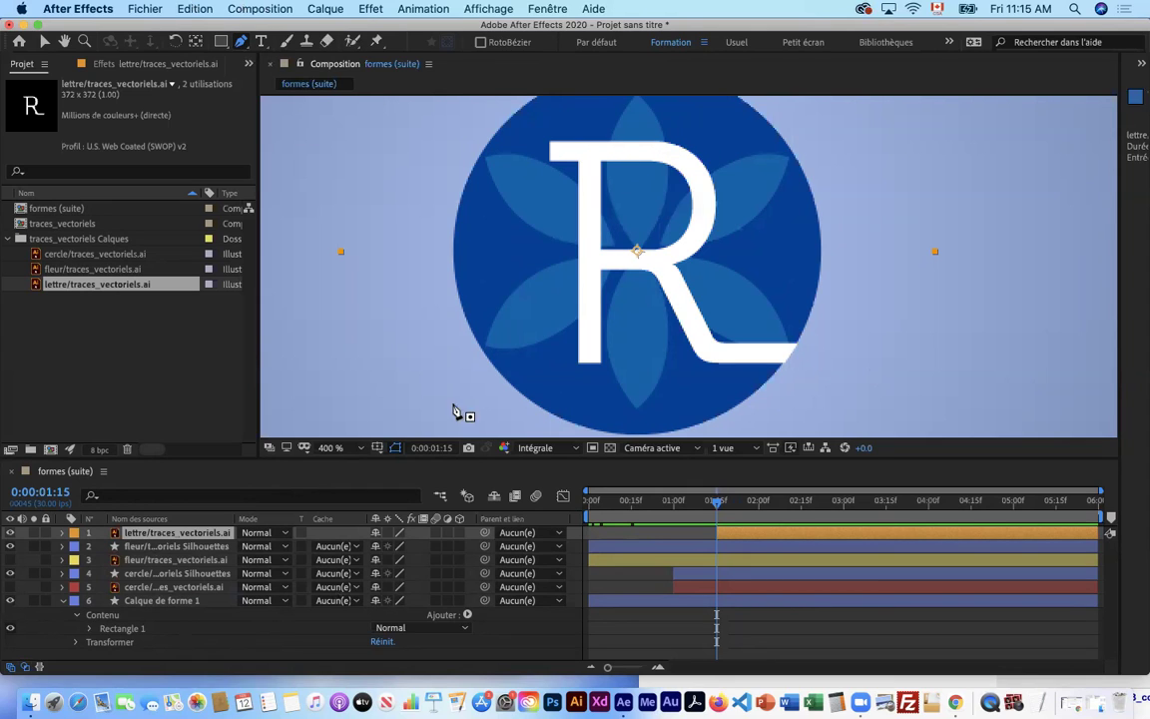
click(63, 602)
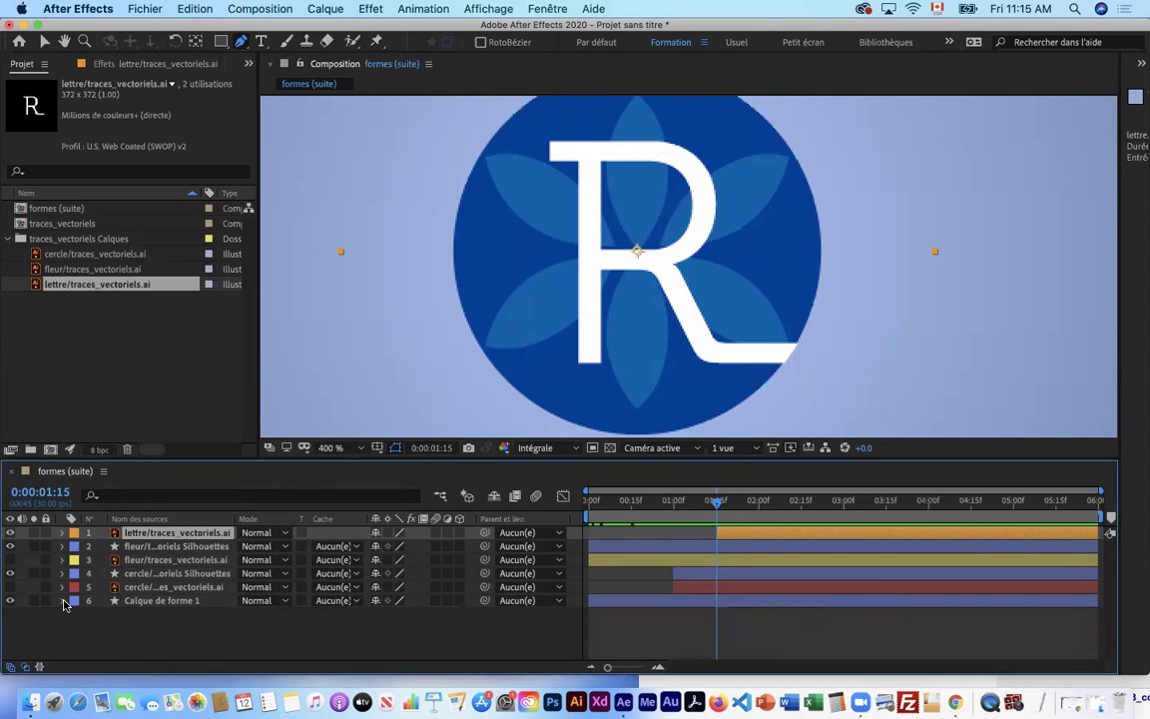
click(135, 632)
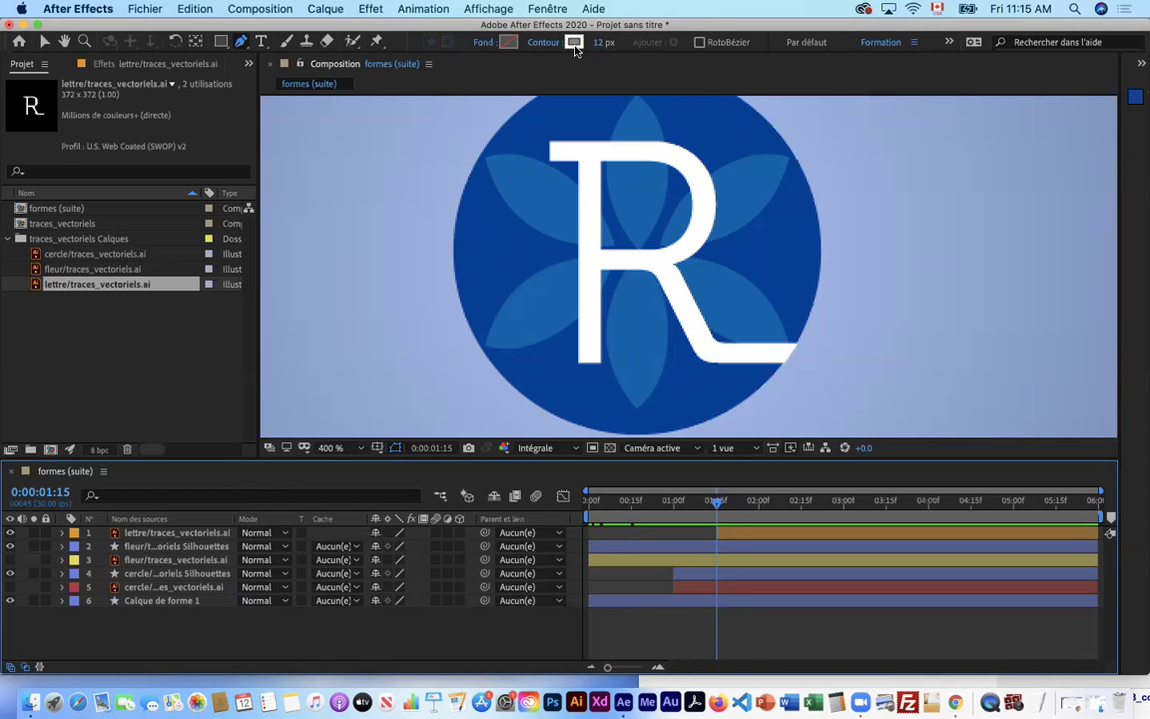
click(575, 45)
drag(654, 669, 648, 649)
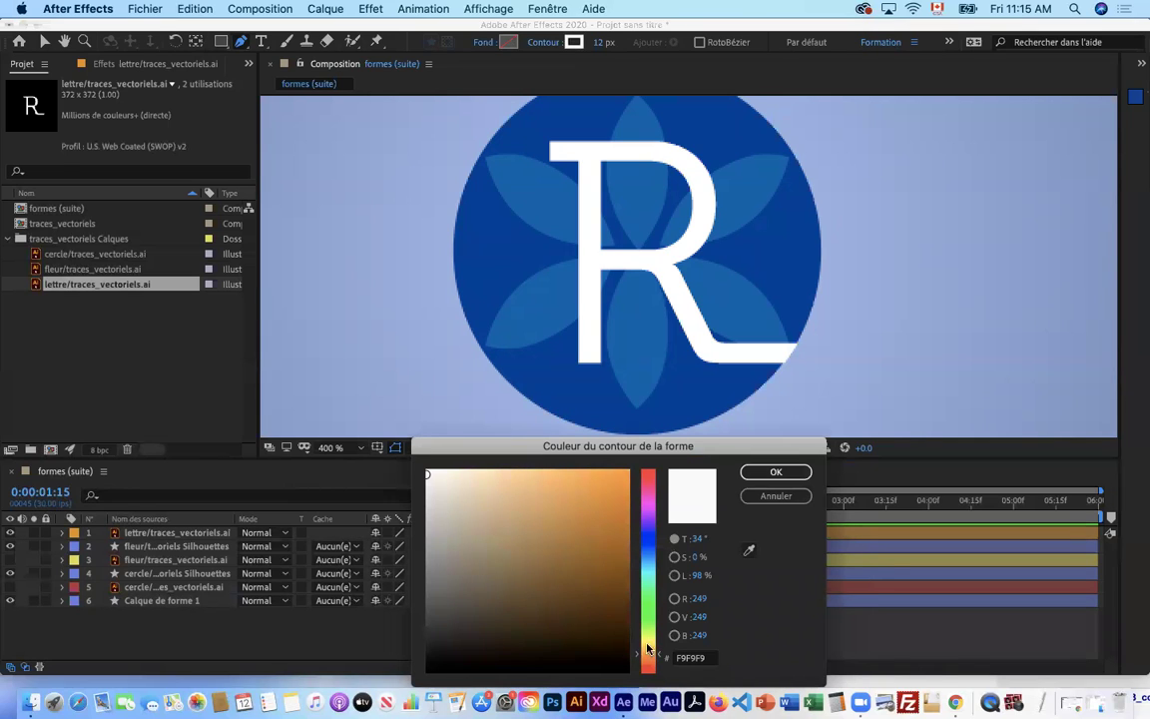
click(776, 471)
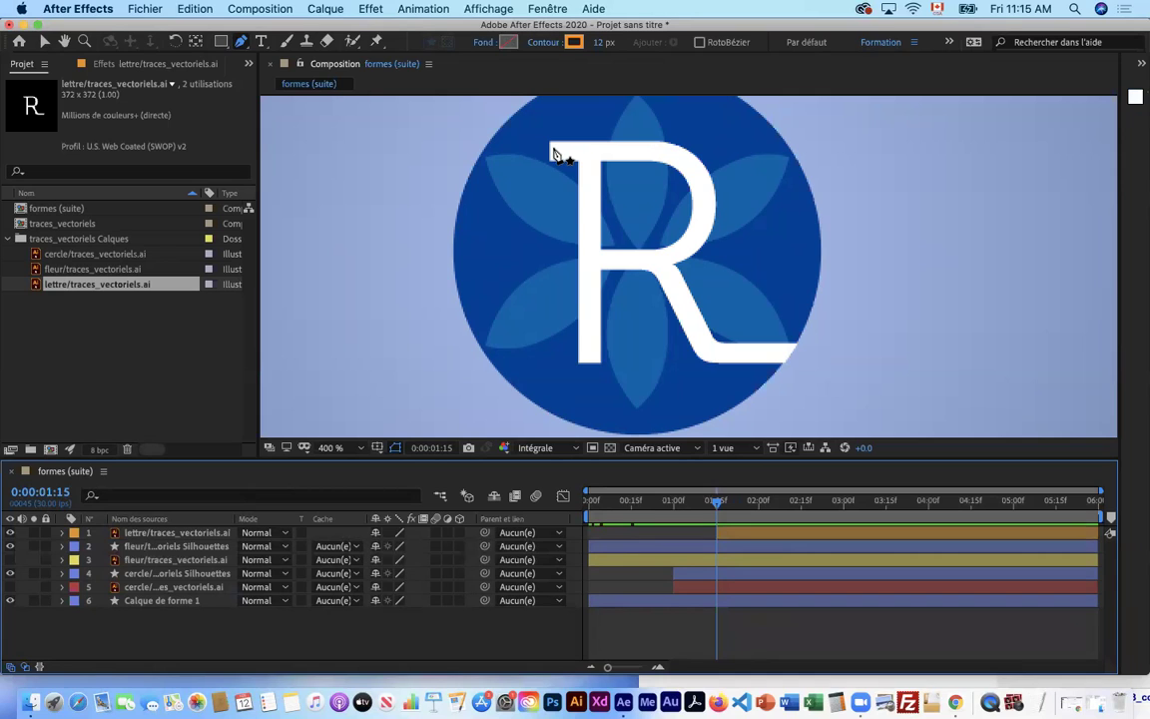
- Draw an open path along the R's upper bar and curved bowl, ending at the middle of the stem
click(555, 150)
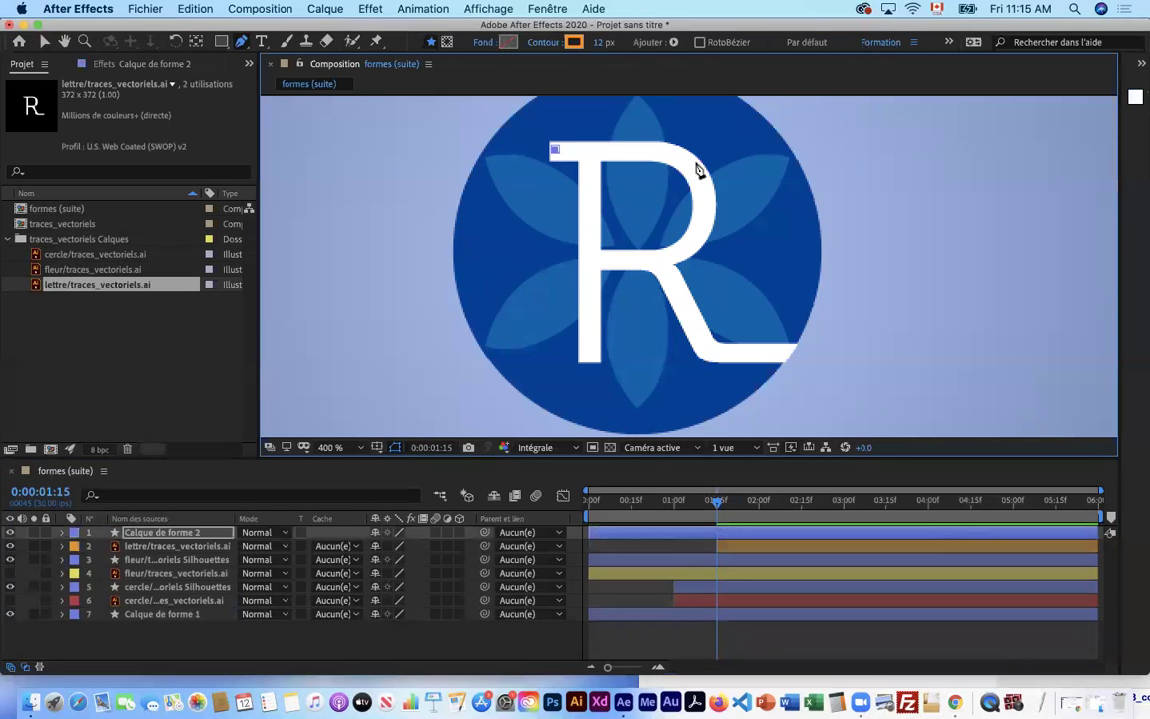
mouse_move(705, 204)
mouse_down()
mouse_move(694, 287)
mouse_move(704, 276)
mouse_up()
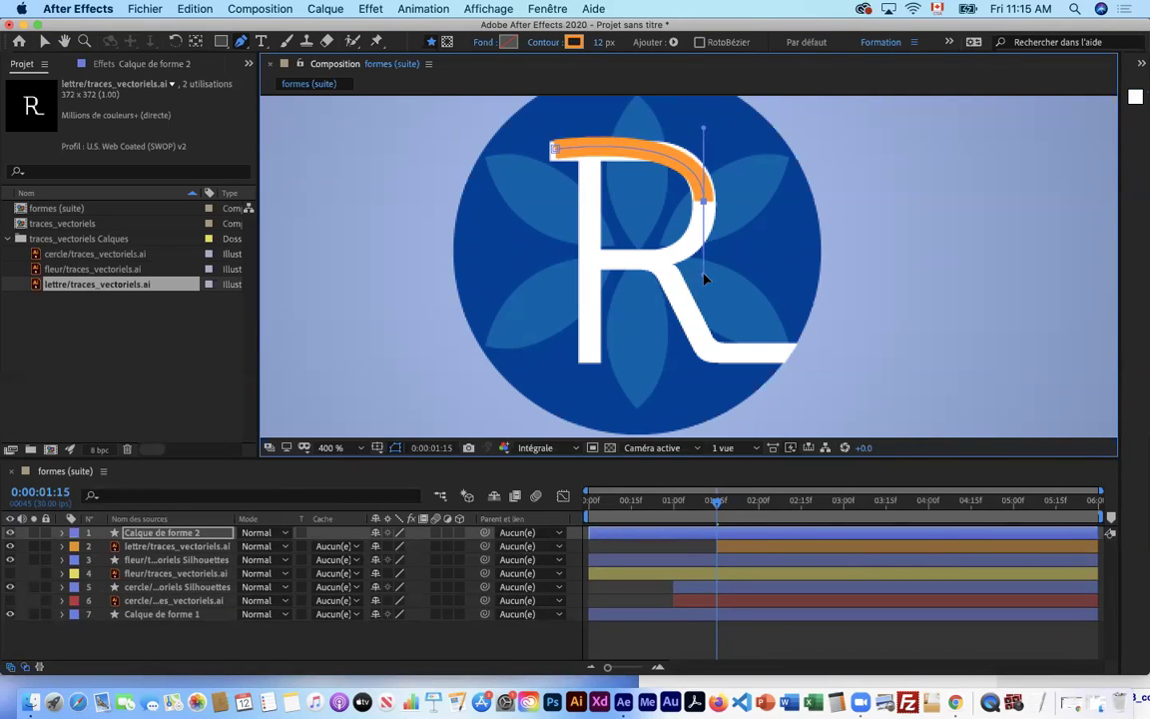
click(590, 262)
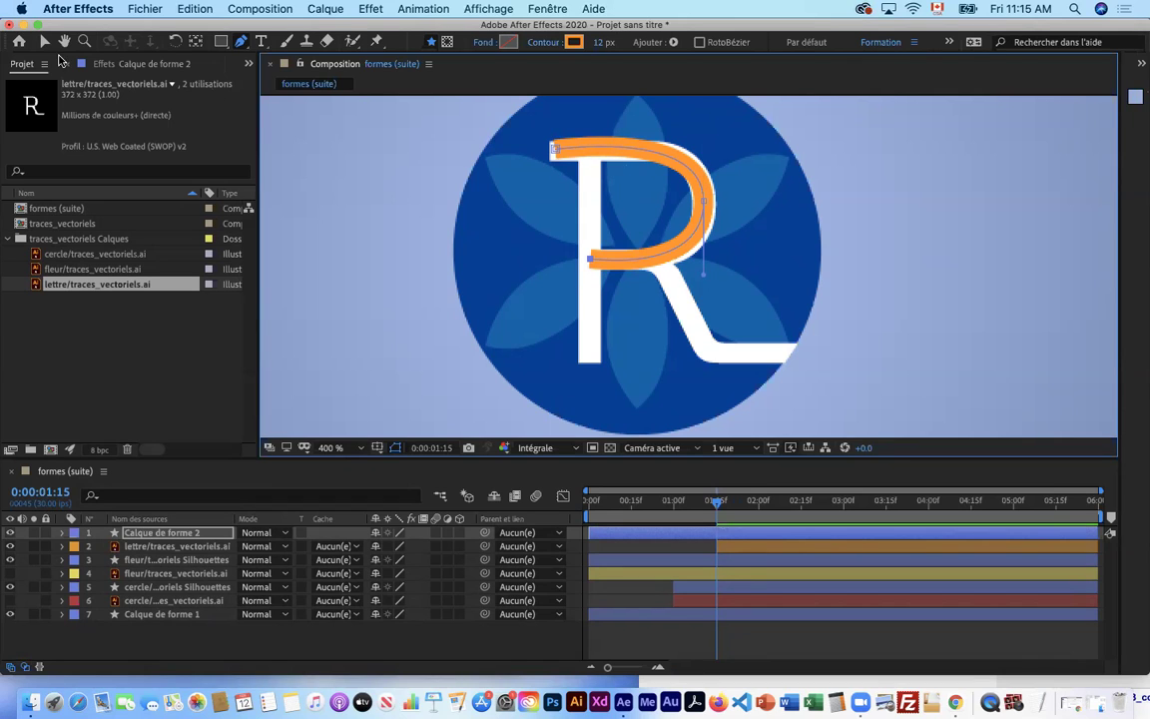
- Adjust the bowl path's start point and curve point to follow the centre of the white letter
click(44, 41)
click(552, 151)
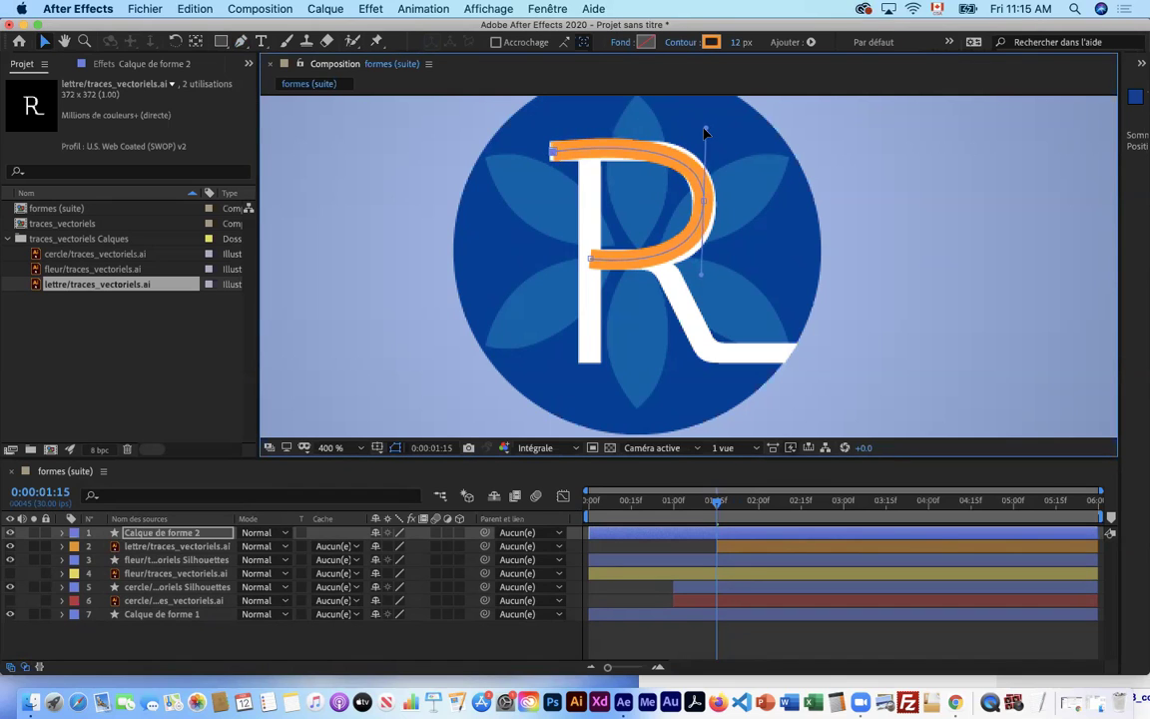
click(707, 203)
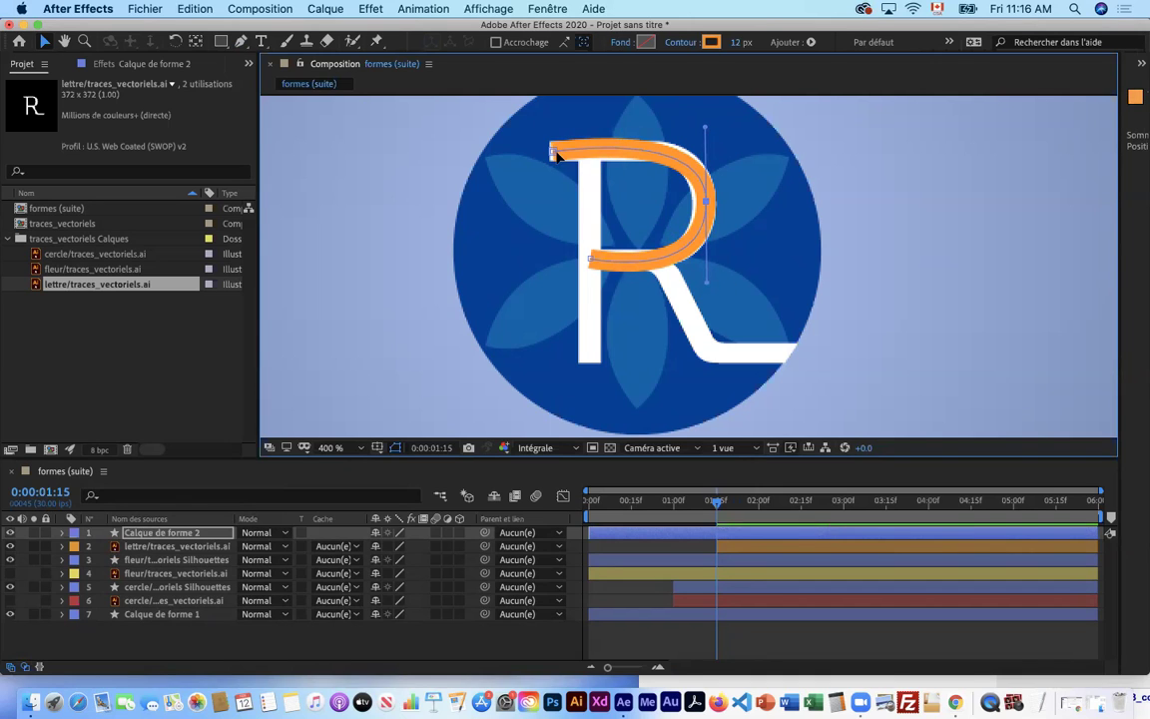
drag(553, 156, 553, 152)
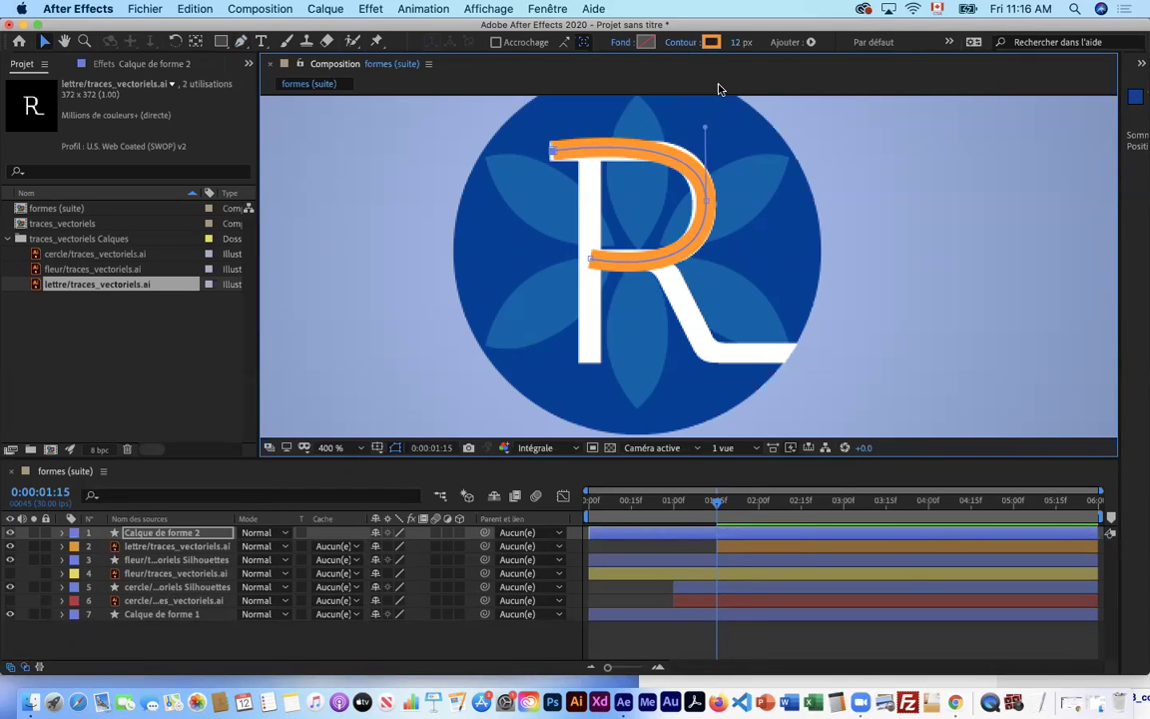
- Set the bowl path's stroke width to 16 px
drag(371, 27, 372, 106)
drag(734, 122, 742, 122)
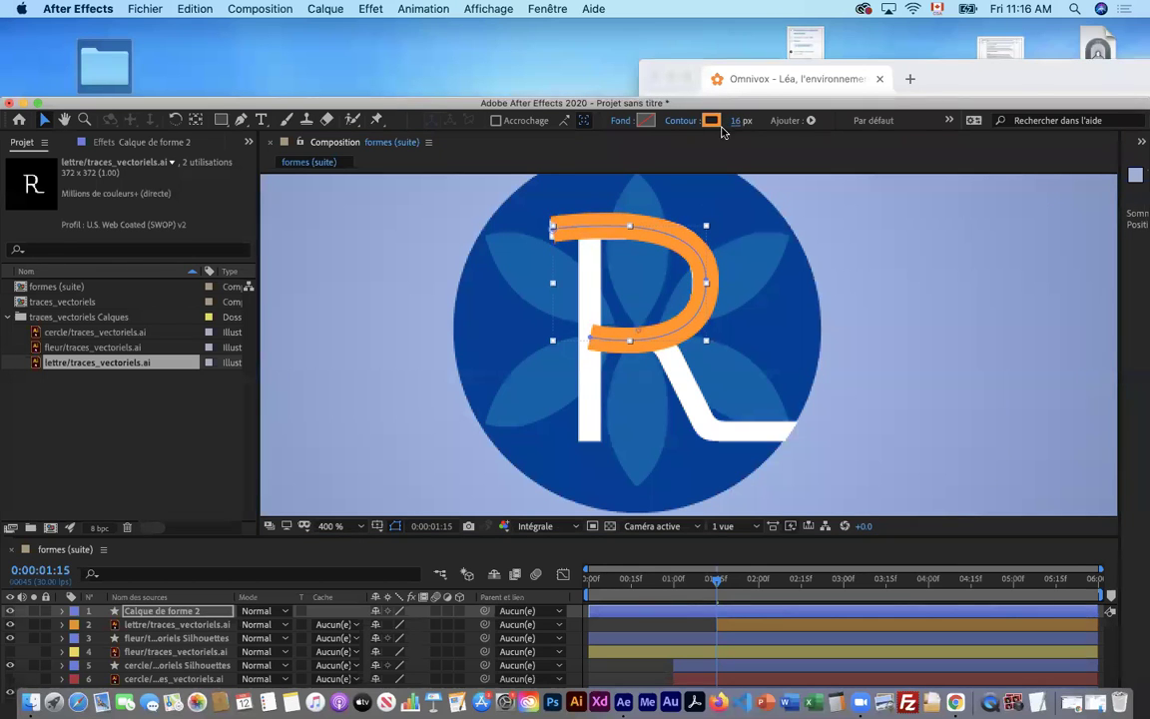
double_click(224, 103)
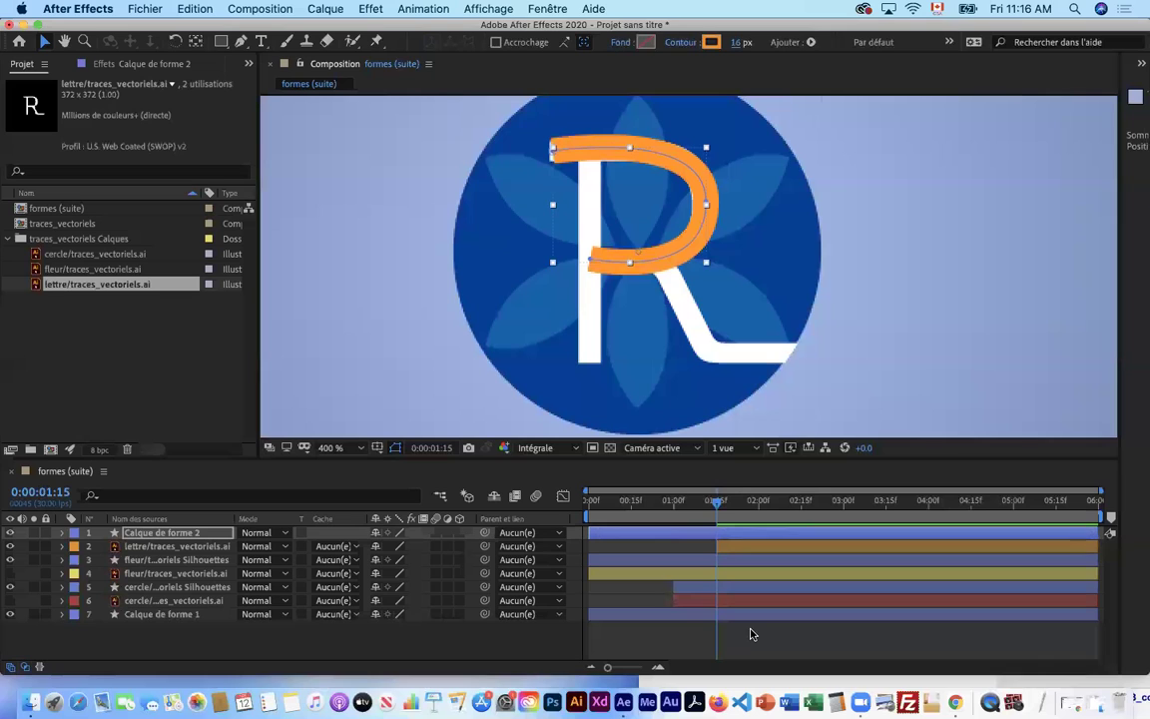
- Draw a straight vertical path over the R's stem, from the upper bar to the base, on a new shape layer
click(752, 634)
click(241, 41)
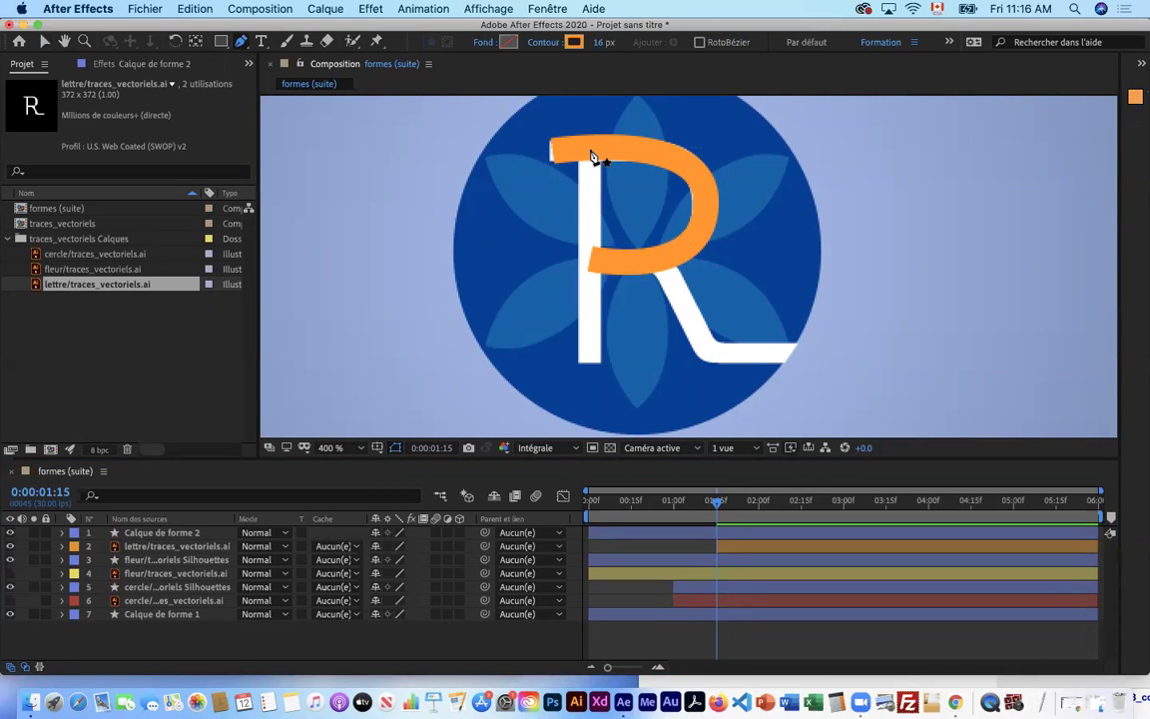
click(590, 149)
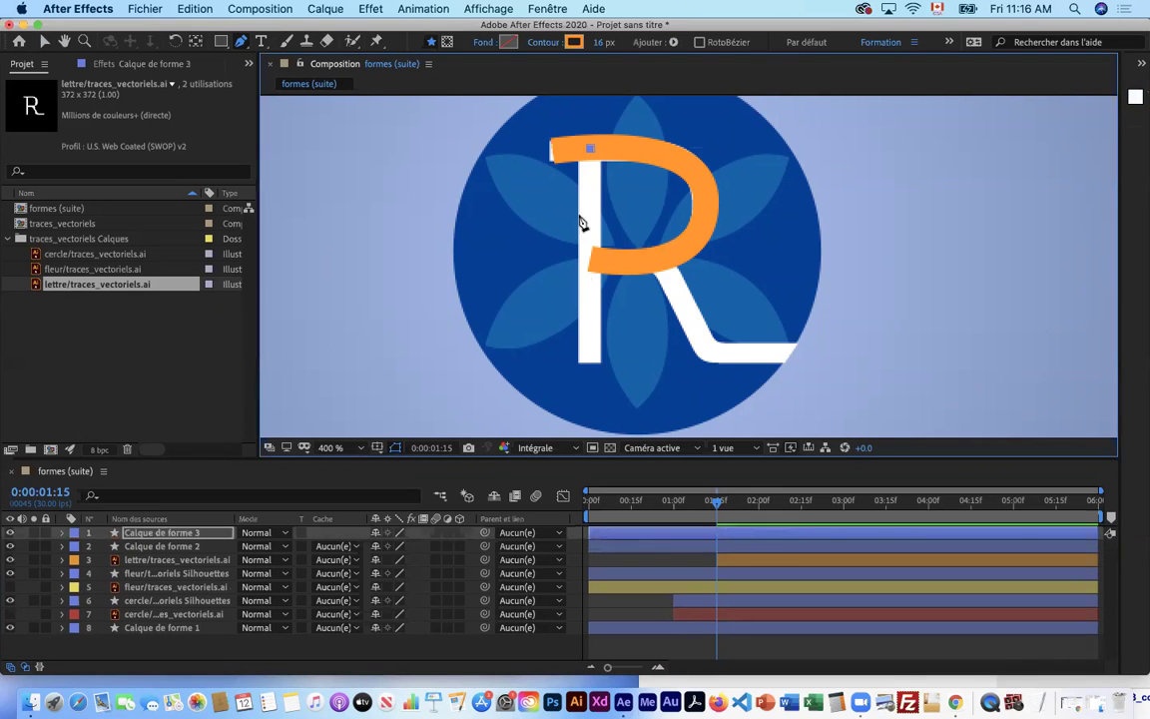
click(590, 362)
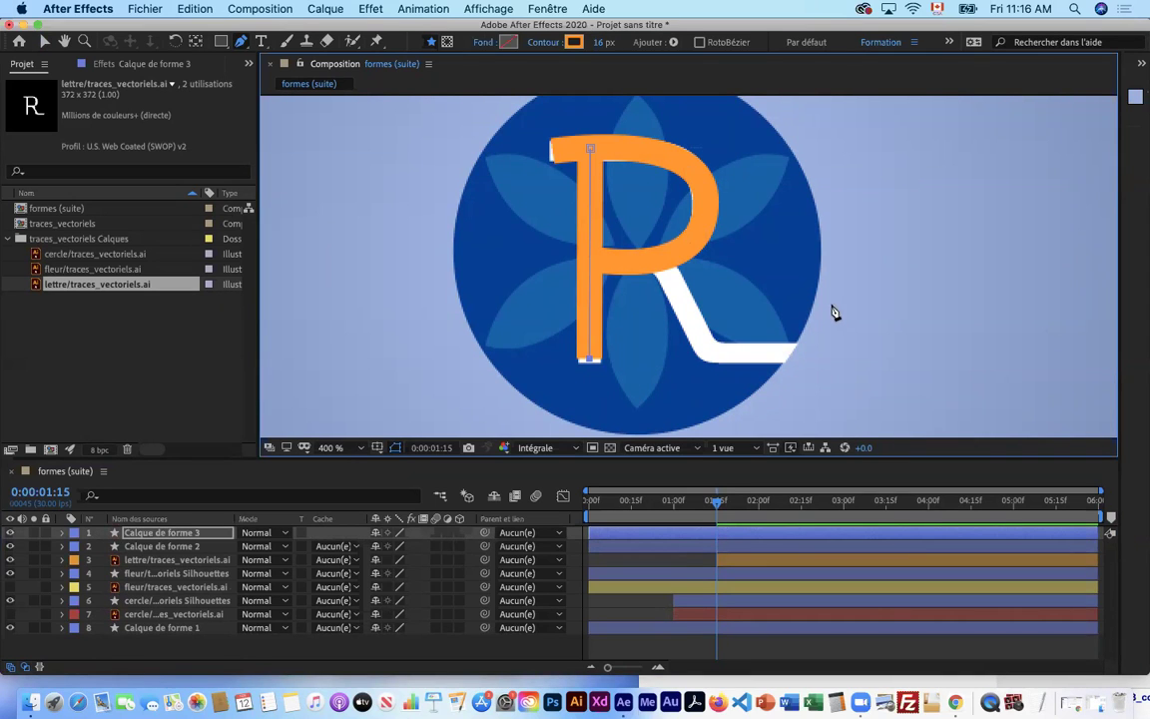
click(590, 255)
click(44, 42)
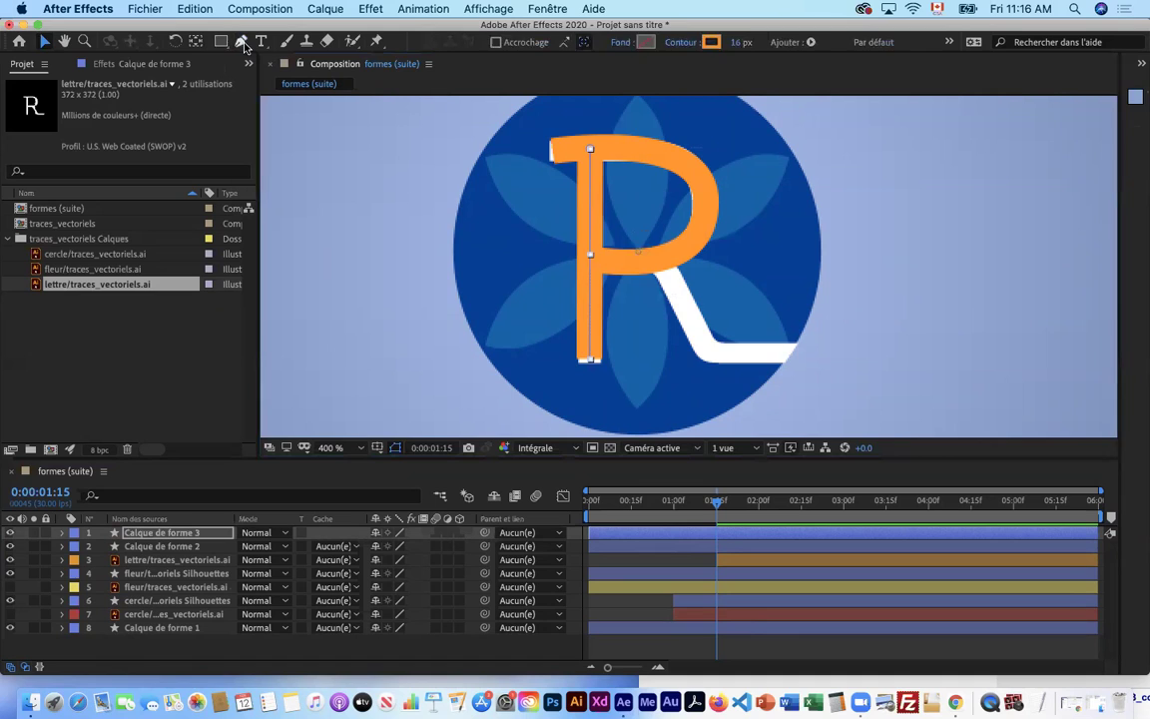
- Draw a second path in the stem's shape layer, following the R's middle bar, diagonal leg and horizontal tail
click(242, 43)
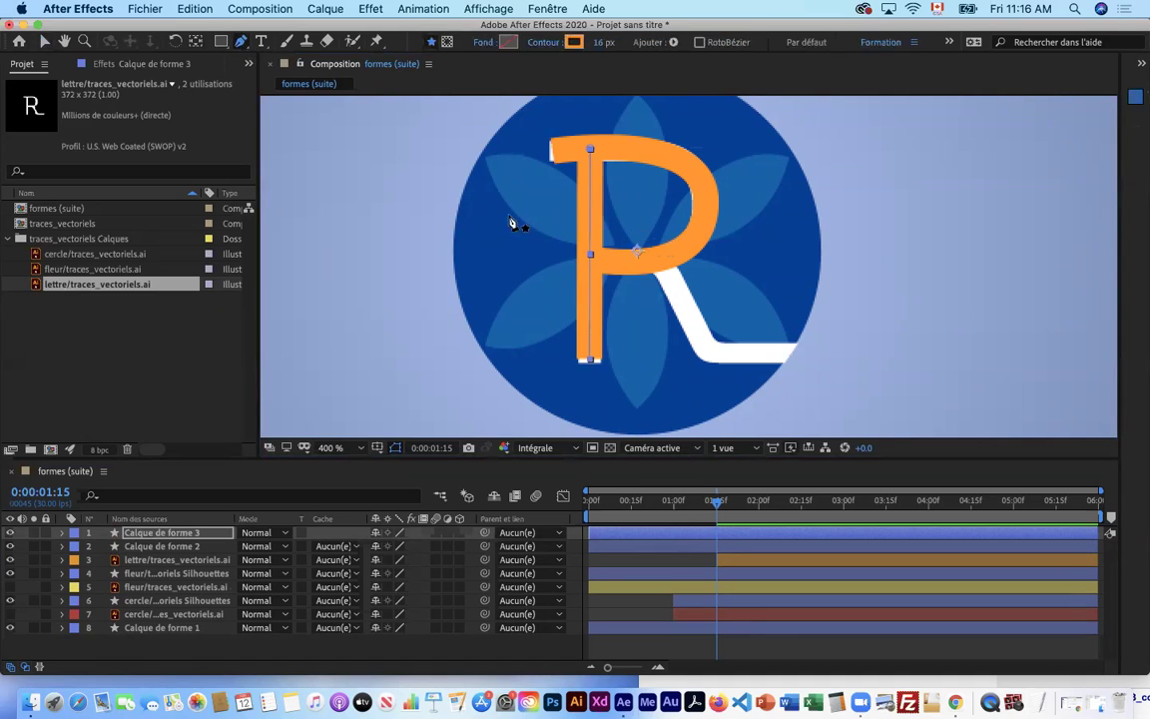
click(615, 262)
click(667, 263)
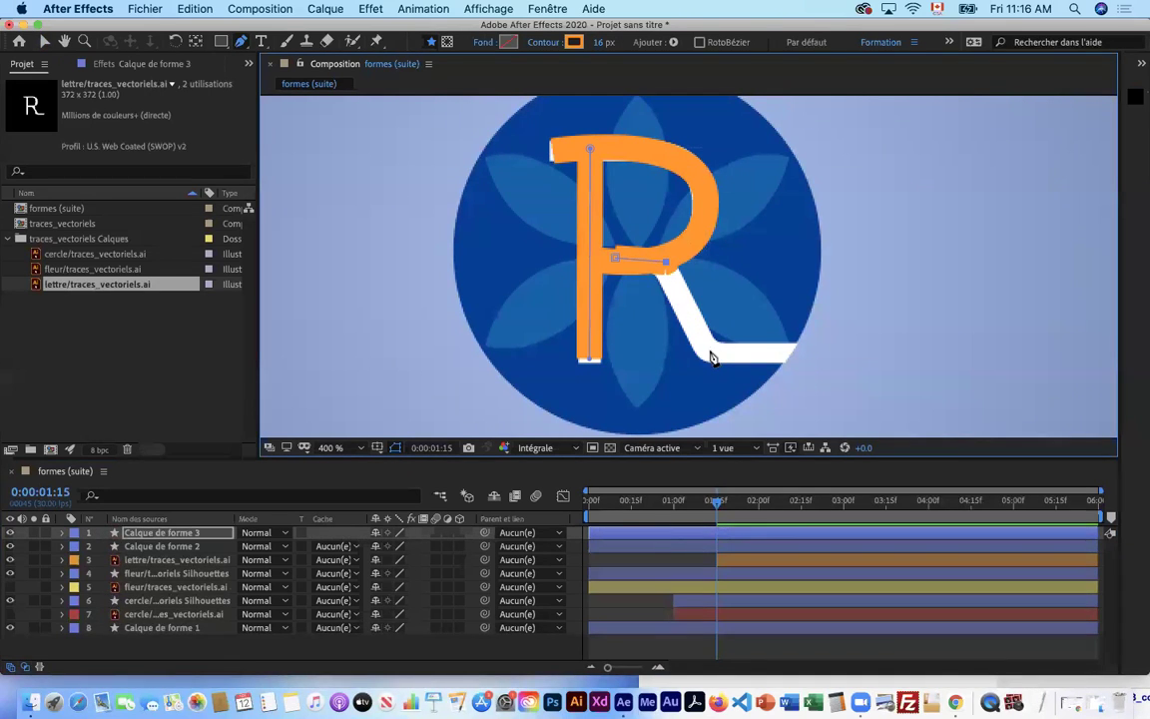
drag(710, 353, 722, 352)
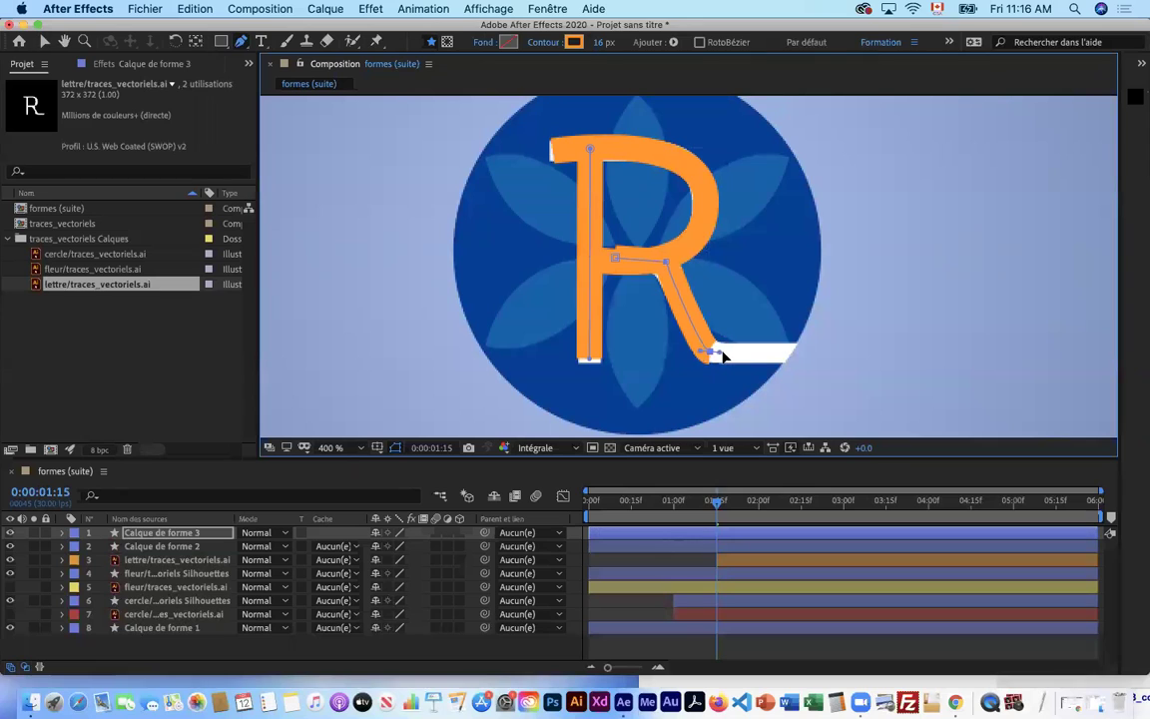
click(791, 352)
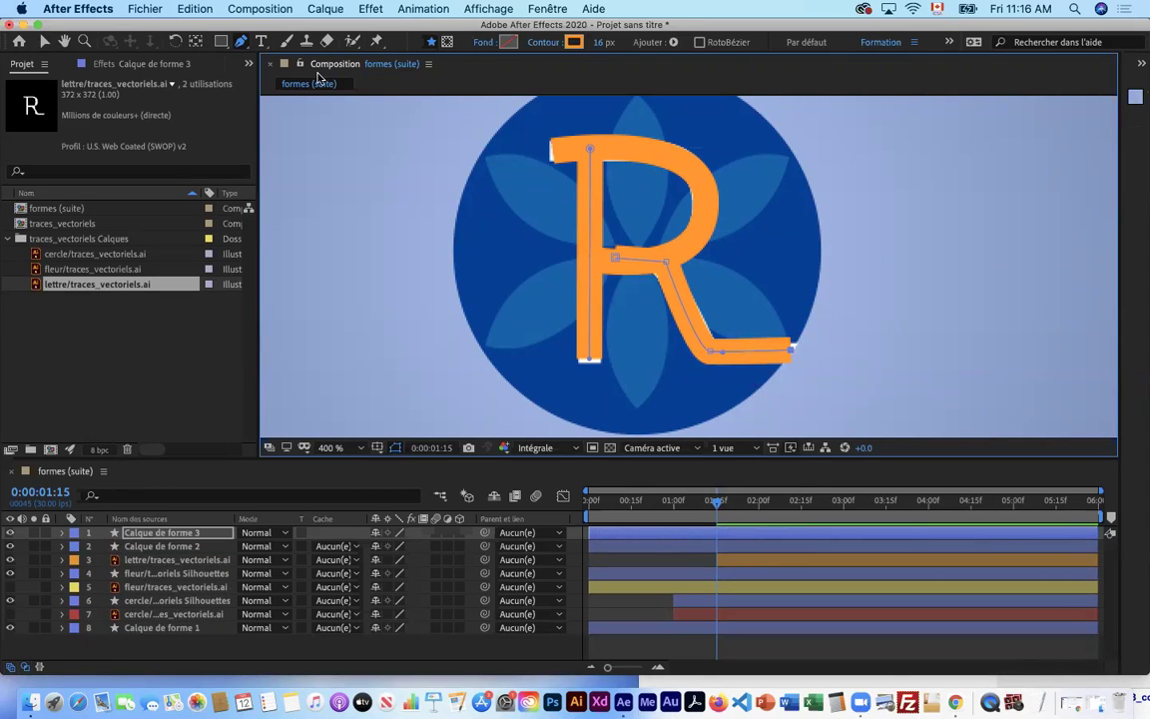
- Adjust the points of the leg path and extend the stem's lower end to cover the white letter
click(44, 41)
drag(617, 260, 616, 264)
drag(792, 348, 794, 354)
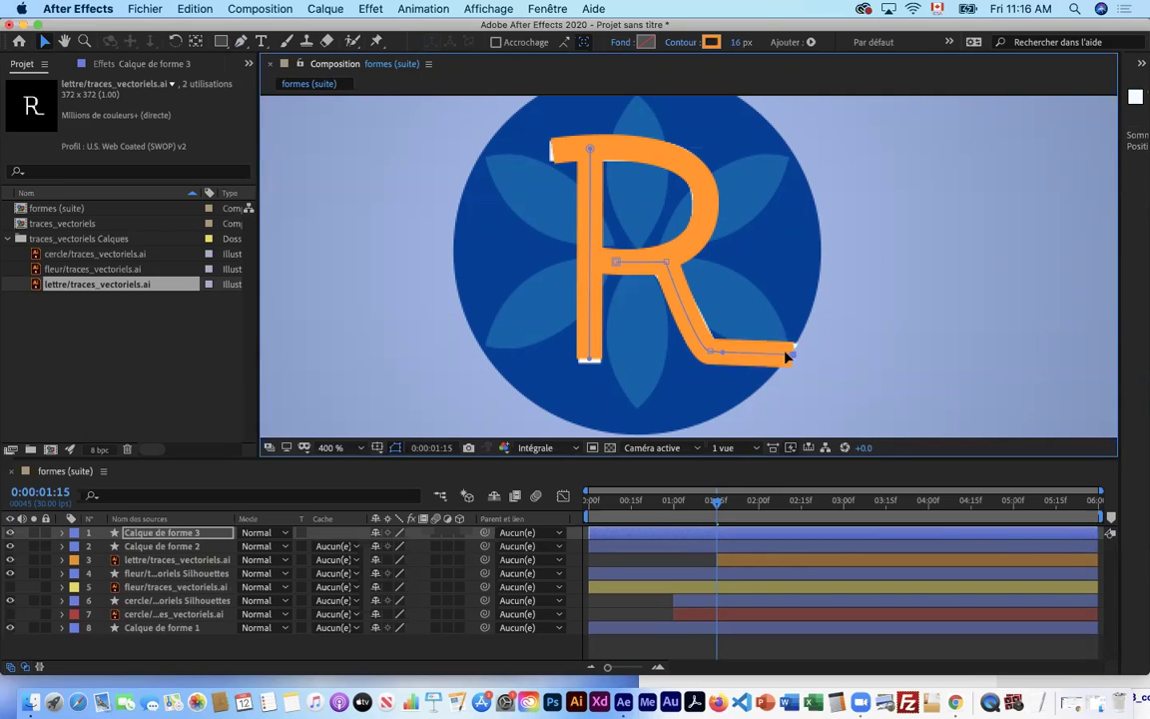
click(710, 352)
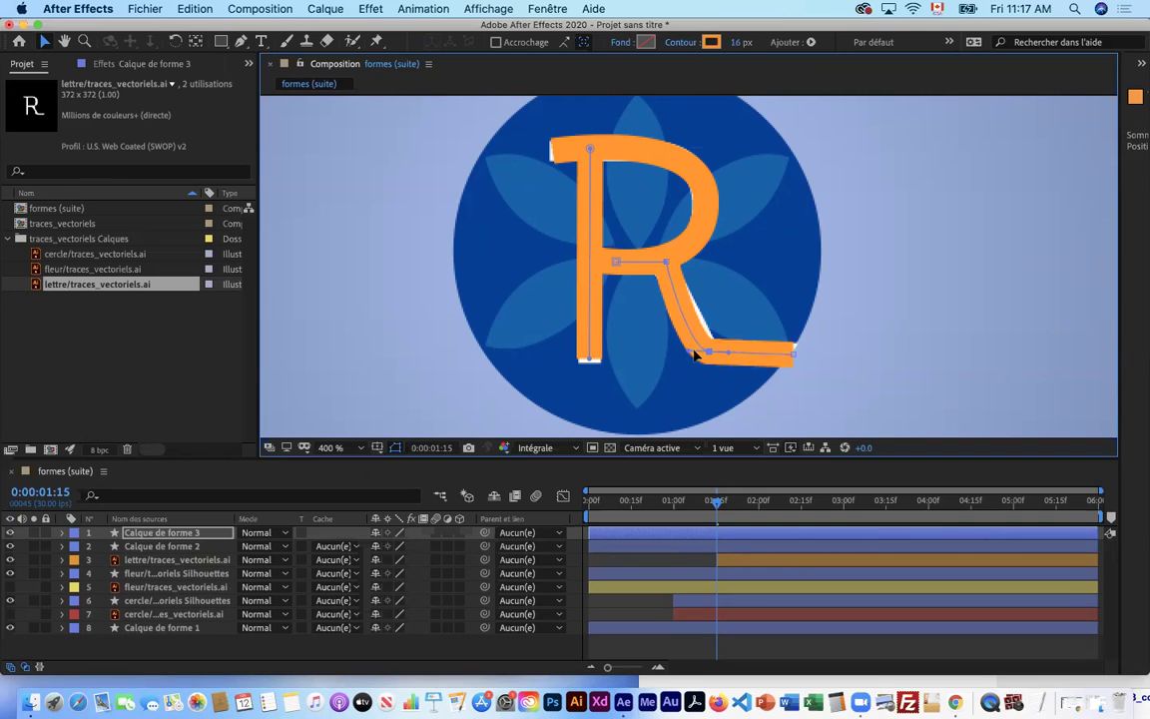
drag(589, 358, 590, 363)
click(590, 365)
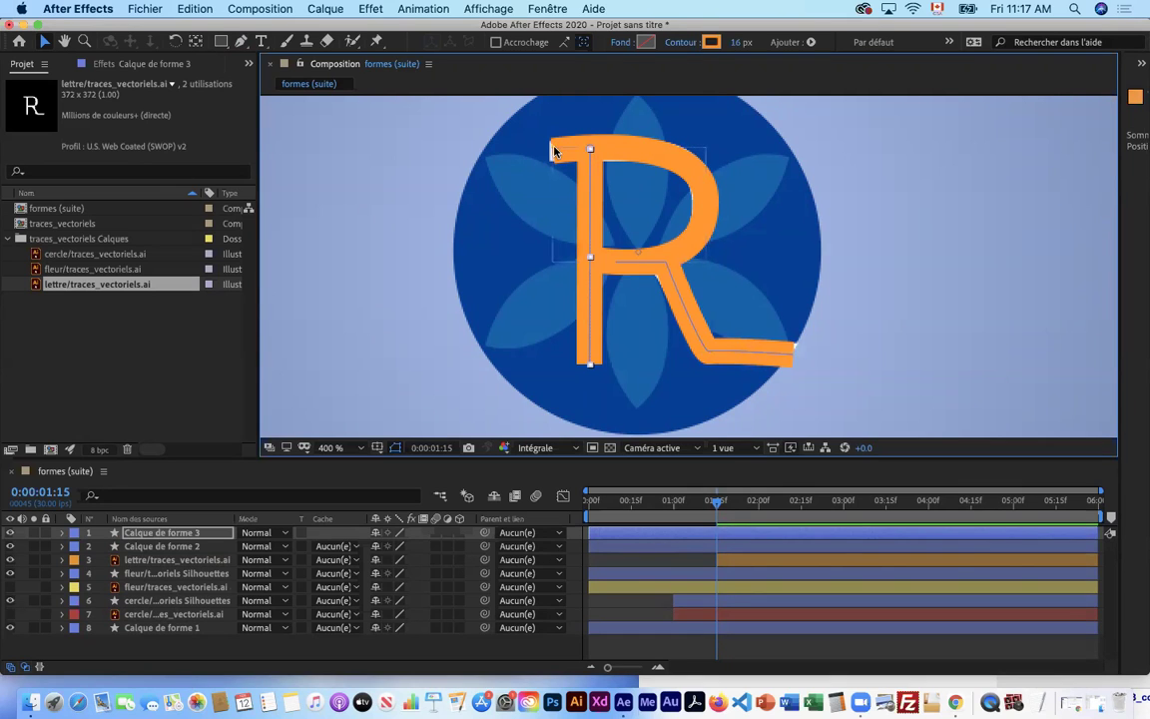
- Resize the bowl's shape layer slightly to fit its stroke over the white letter
click(613, 170)
drag(554, 148, 551, 151)
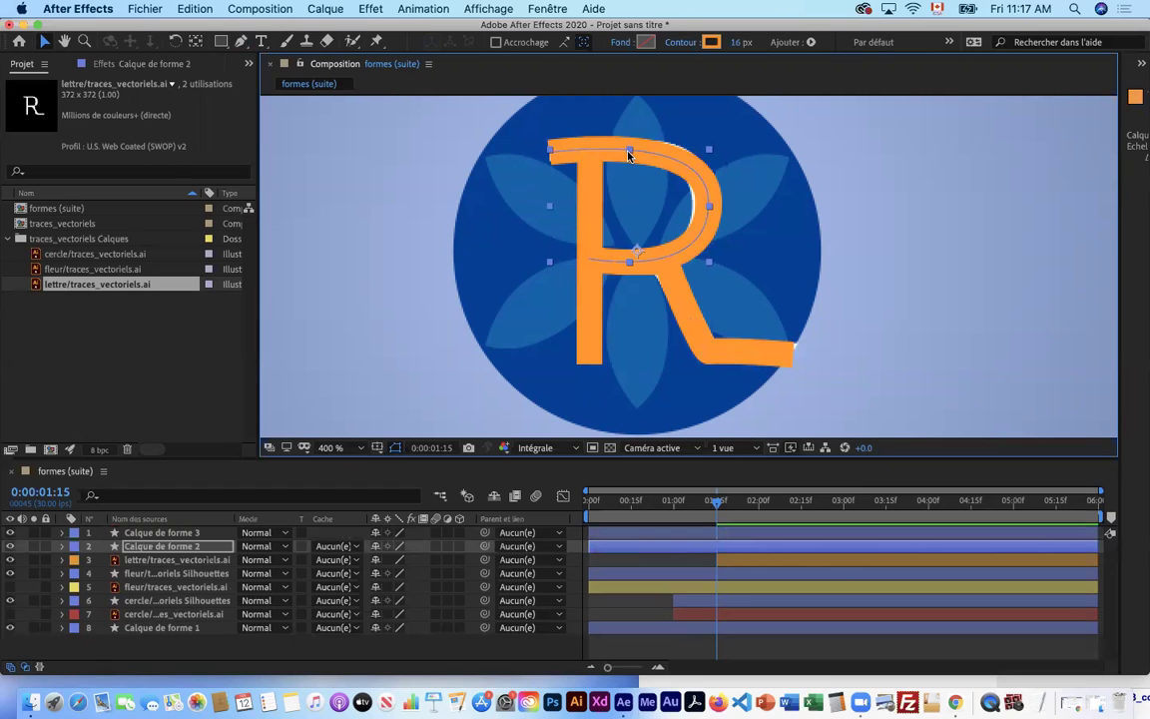
drag(710, 208, 706, 208)
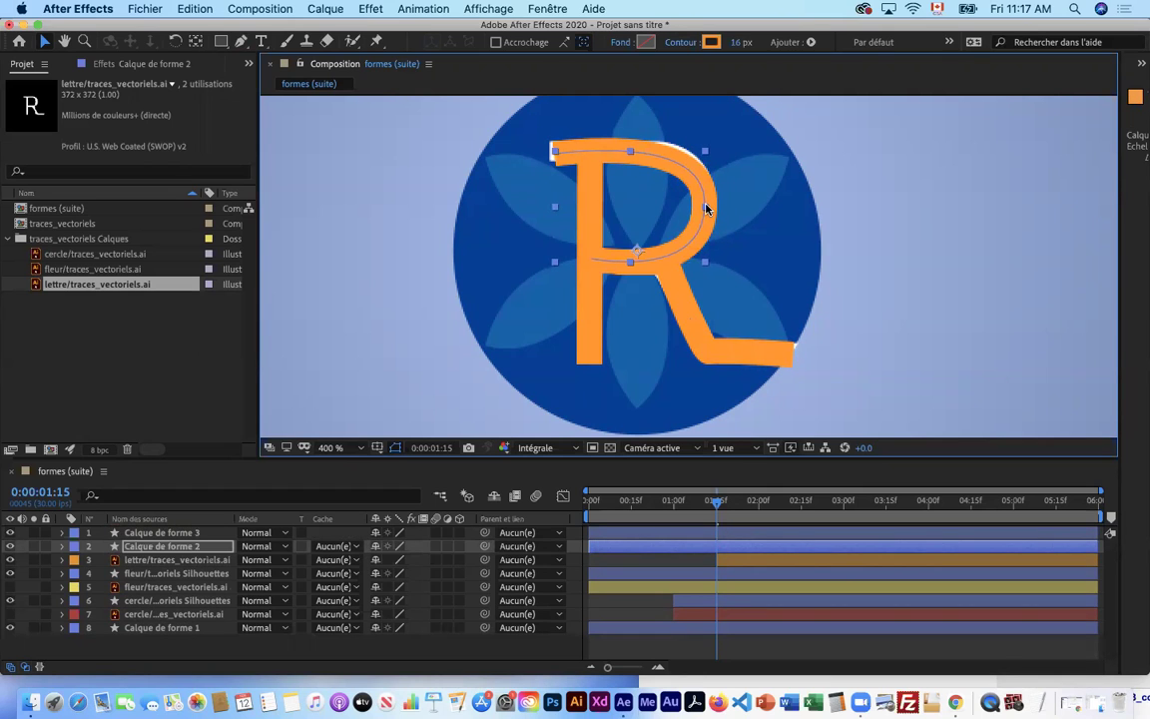
- Hide the imported letter layer and check which strokes of the R belong to Calque de forme 3
click(12, 561)
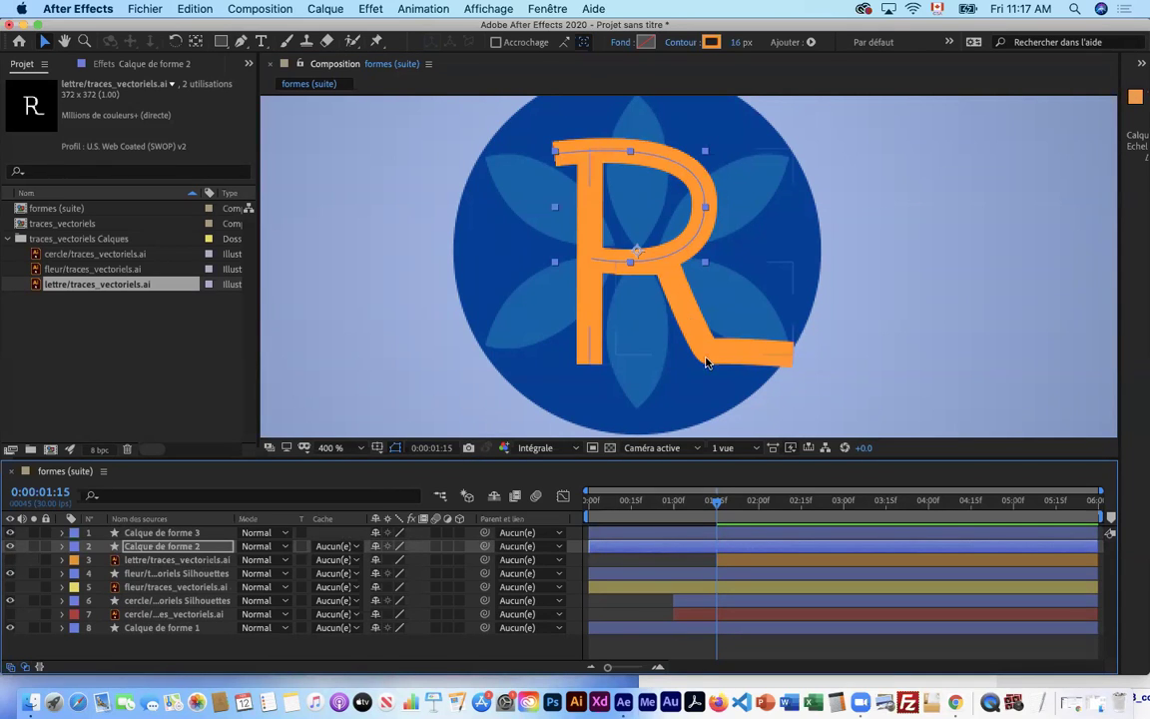
click(198, 548)
click(206, 535)
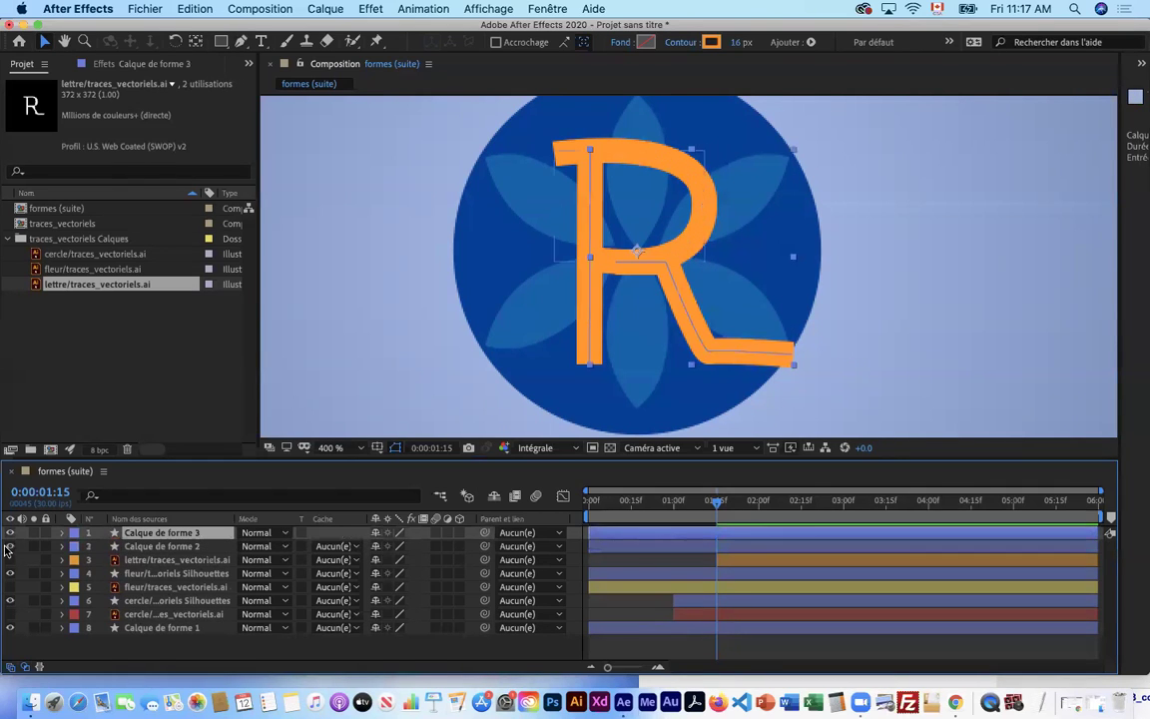
click(8, 534)
click(9, 534)
- Add a Réduire les tracés (Trim Paths) operation to Calque de forme 3 and expand its properties
click(62, 534)
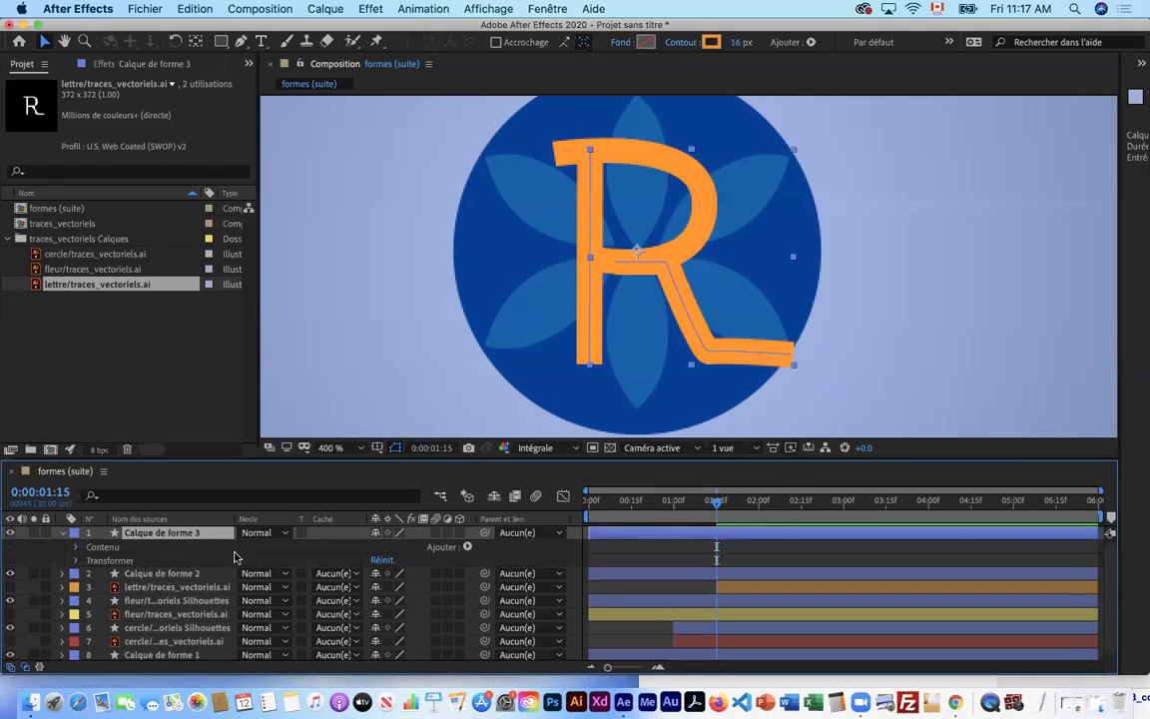
click(464, 547)
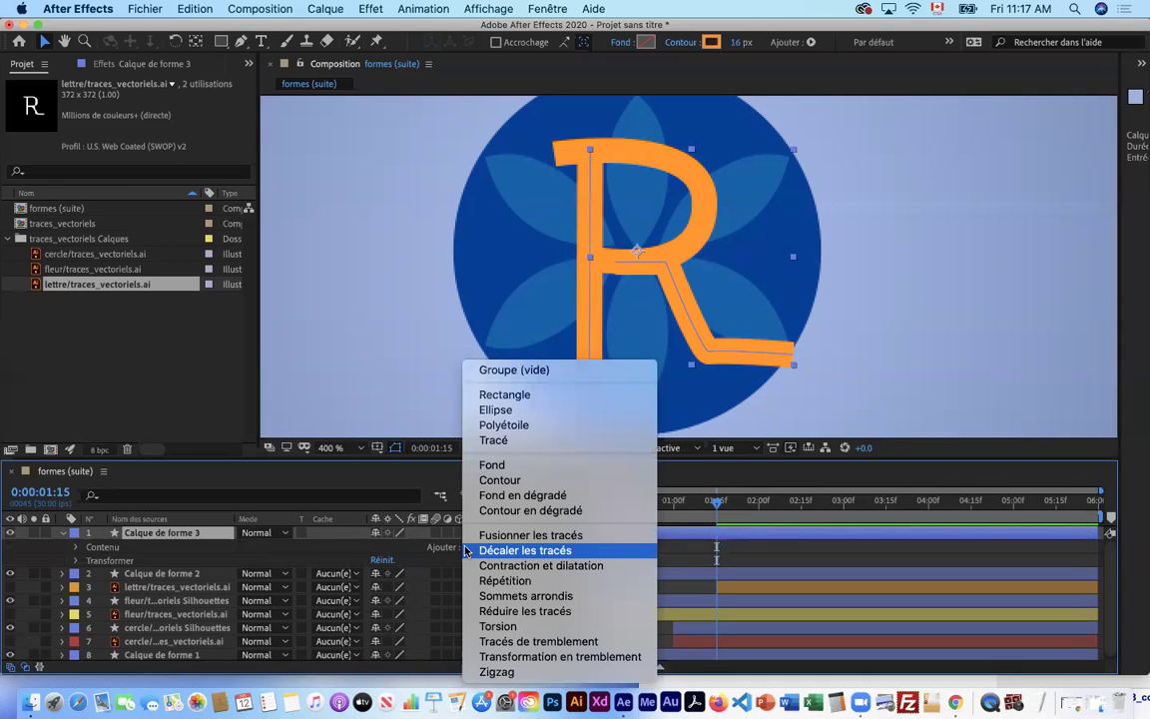
click(508, 611)
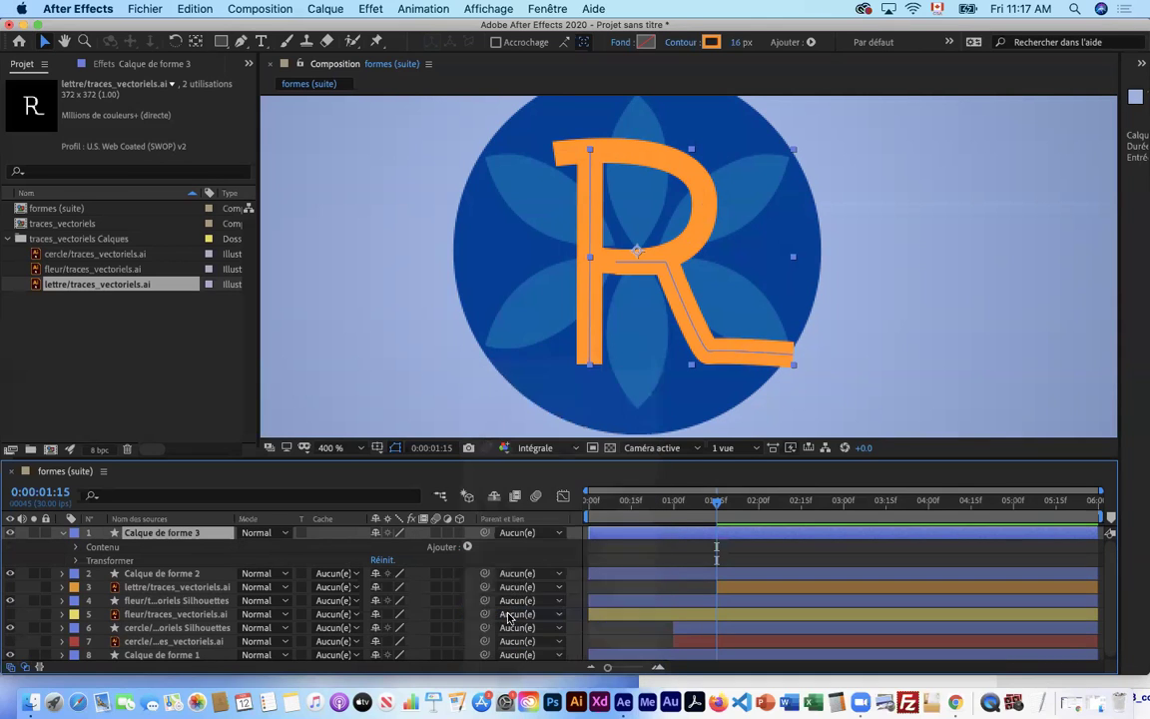
click(89, 589)
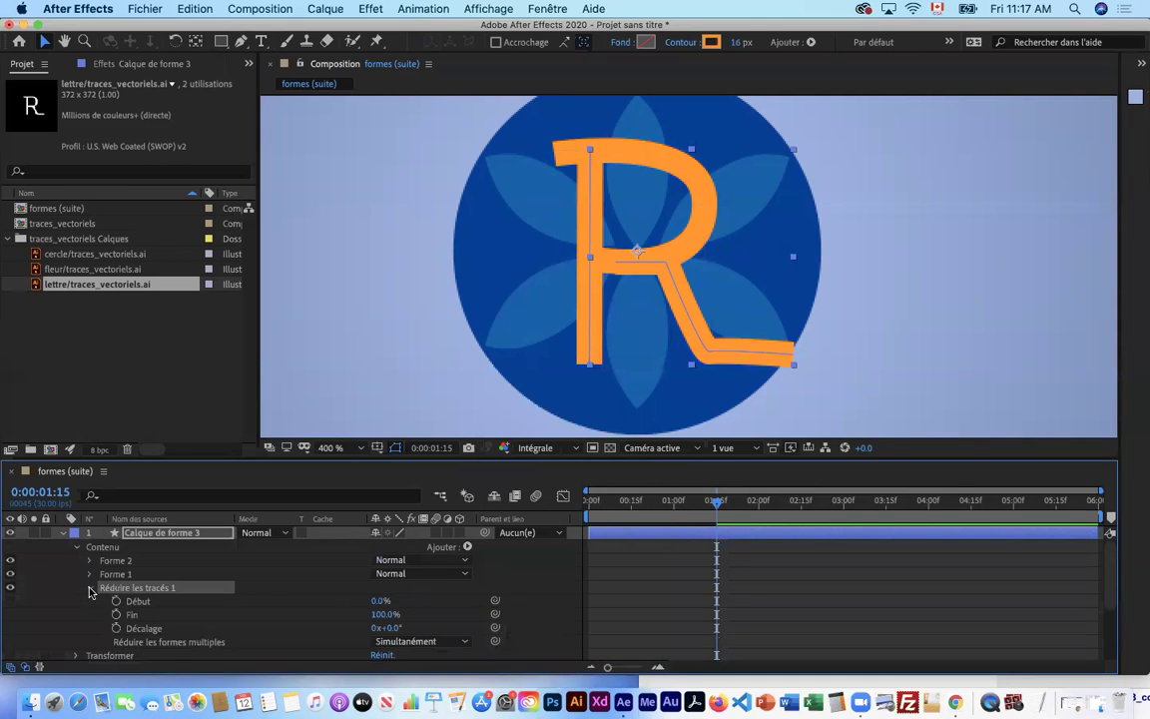
- Animate the Fin value of Calque de forme 3's Trim Paths from 0% at 0:00:01:15 to 100% at 0:00:02:00
mouse_move(371, 614)
mouse_down()
mouse_move(314, 614)
mouse_move(384, 614)
mouse_move(310, 614)
mouse_move(417, 614)
mouse_move(296, 614)
mouse_up()
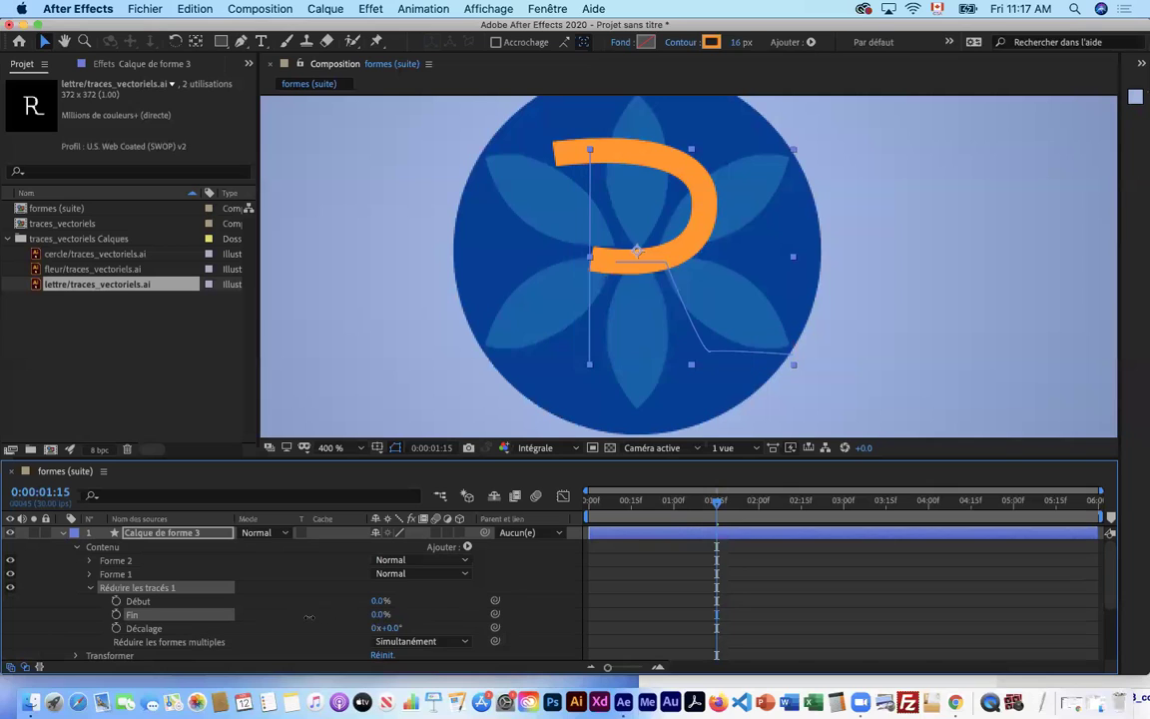
click(116, 614)
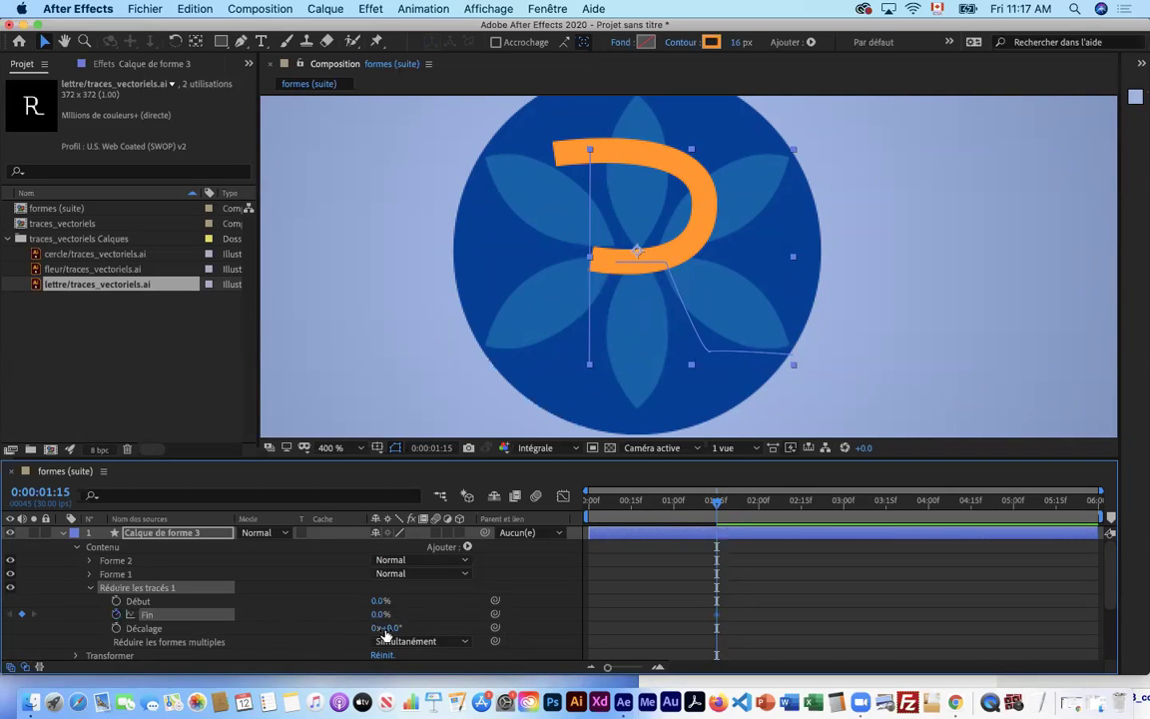
click(757, 501)
drag(378, 614, 540, 608)
mouse_move(758, 505)
mouse_down()
mouse_move(691, 515)
mouse_move(761, 504)
mouse_move(736, 504)
mouse_up()
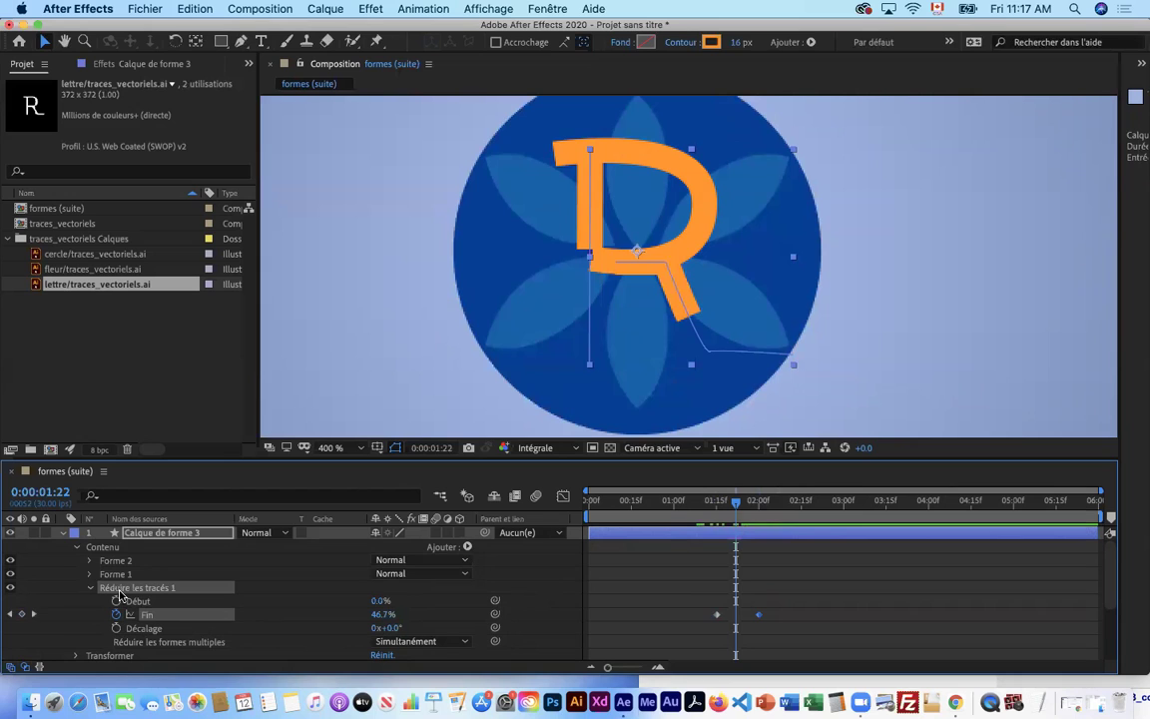
- Copy the Fin keyframes of Calque de forme 3 onto Calque de forme 2 at 0:00:01:14 and scrub through the letter's drawing animation
scroll(160, 607, down, 1)
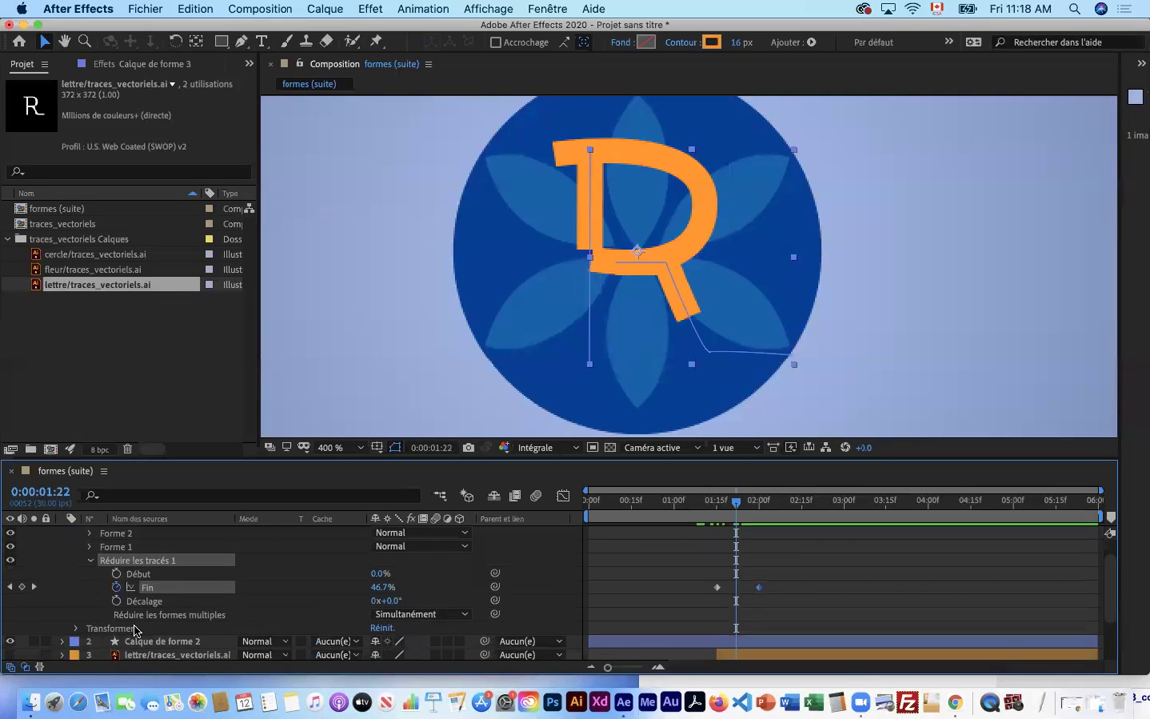
click(152, 642)
key(super+v)
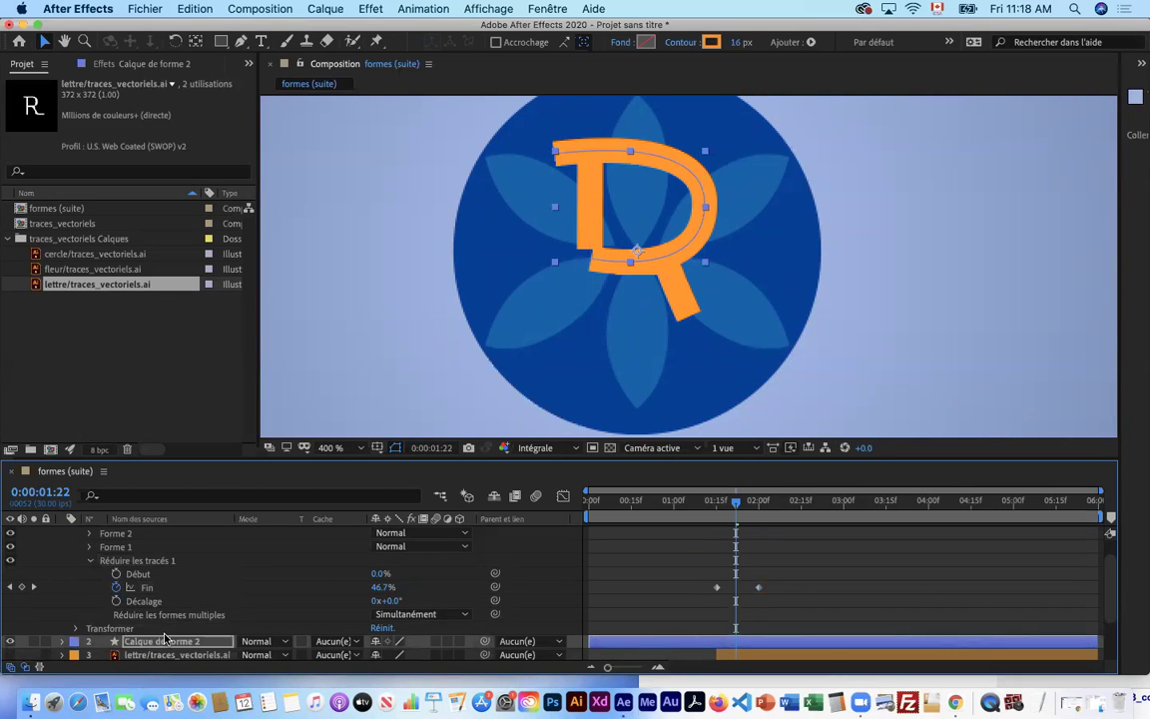
mouse_move(735, 507)
mouse_down()
mouse_move(693, 511)
mouse_move(747, 507)
mouse_move(713, 511)
mouse_up()
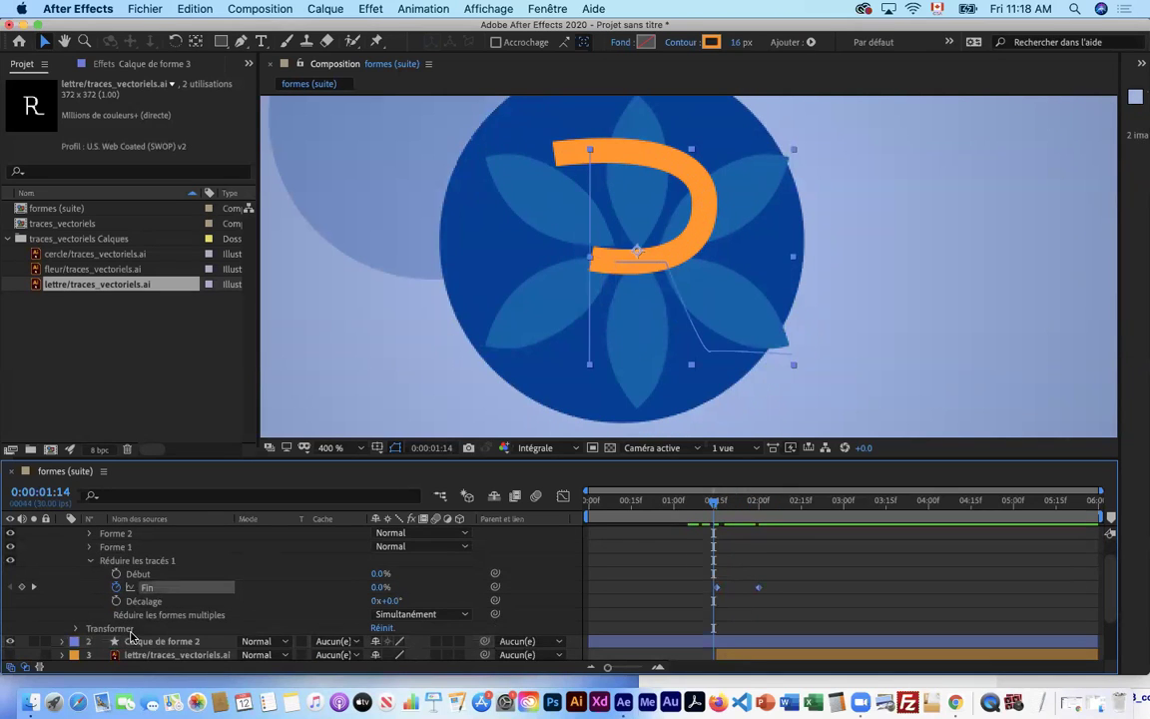
click(141, 644)
key(super+v)
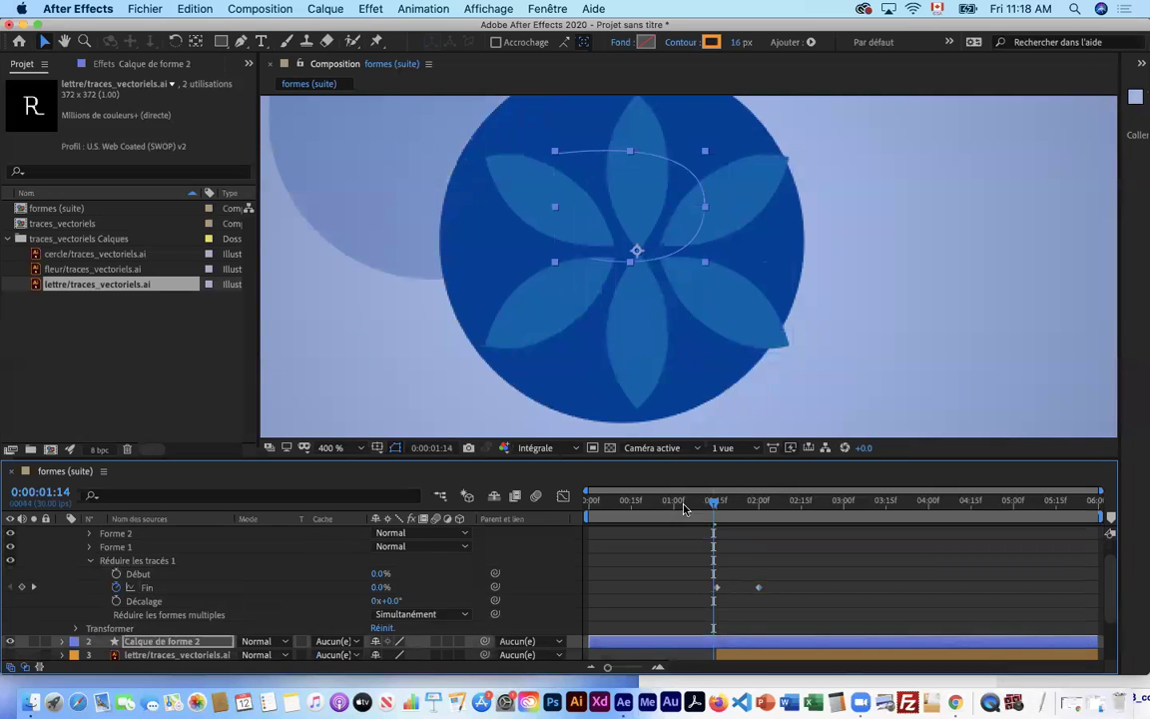
mouse_move(713, 507)
mouse_down()
mouse_move(839, 509)
mouse_move(699, 509)
mouse_move(751, 524)
mouse_up()
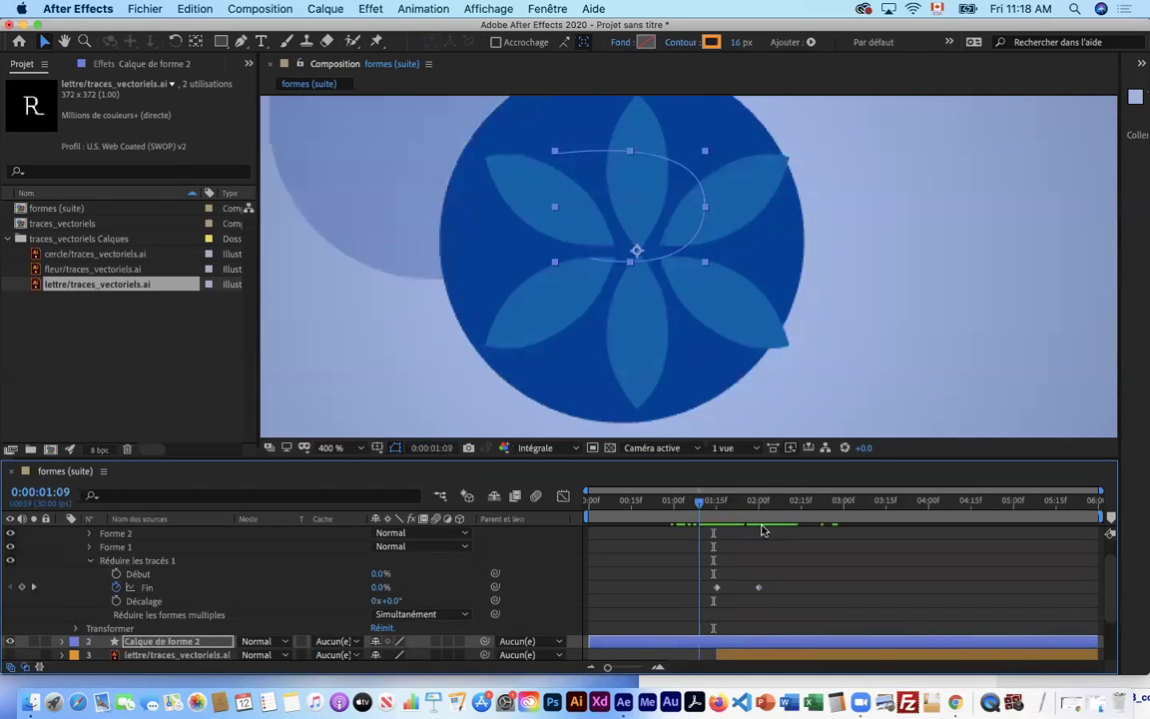
drag(713, 531, 766, 529)
- Delete the shape layers Calque de forme 3 and Calque de forme 2 that trace the letter R
scroll(282, 609, up, 2)
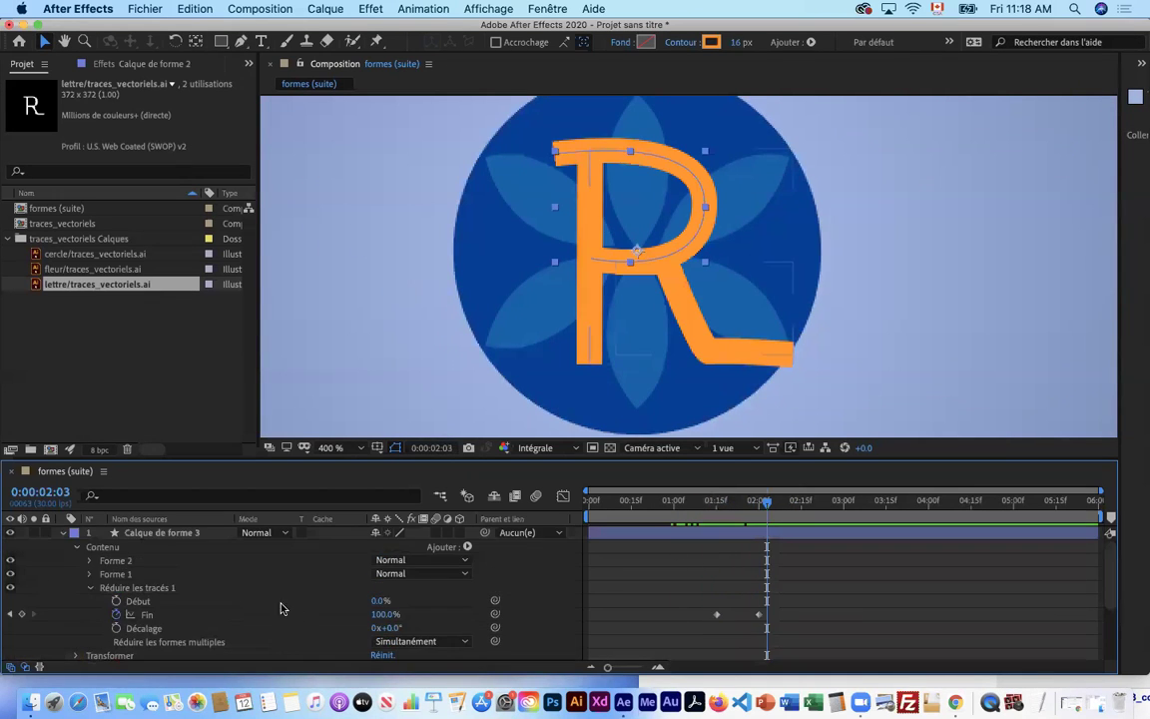
click(180, 536)
key(Delete)
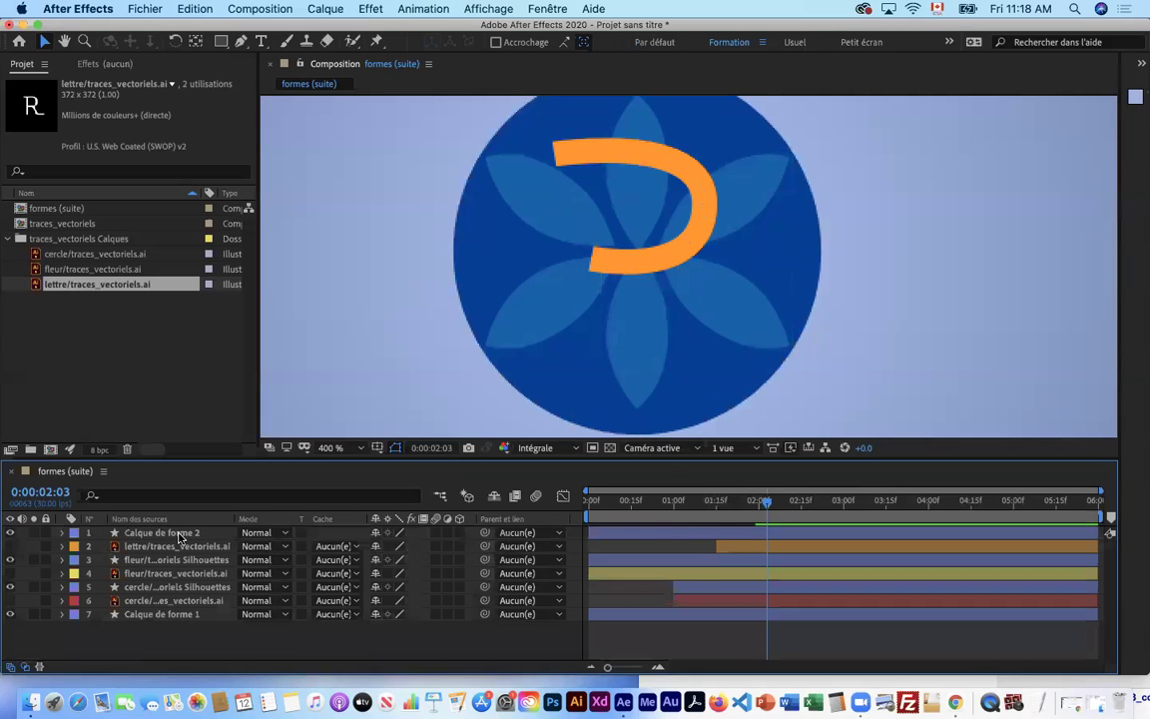
click(180, 536)
key(Delete)
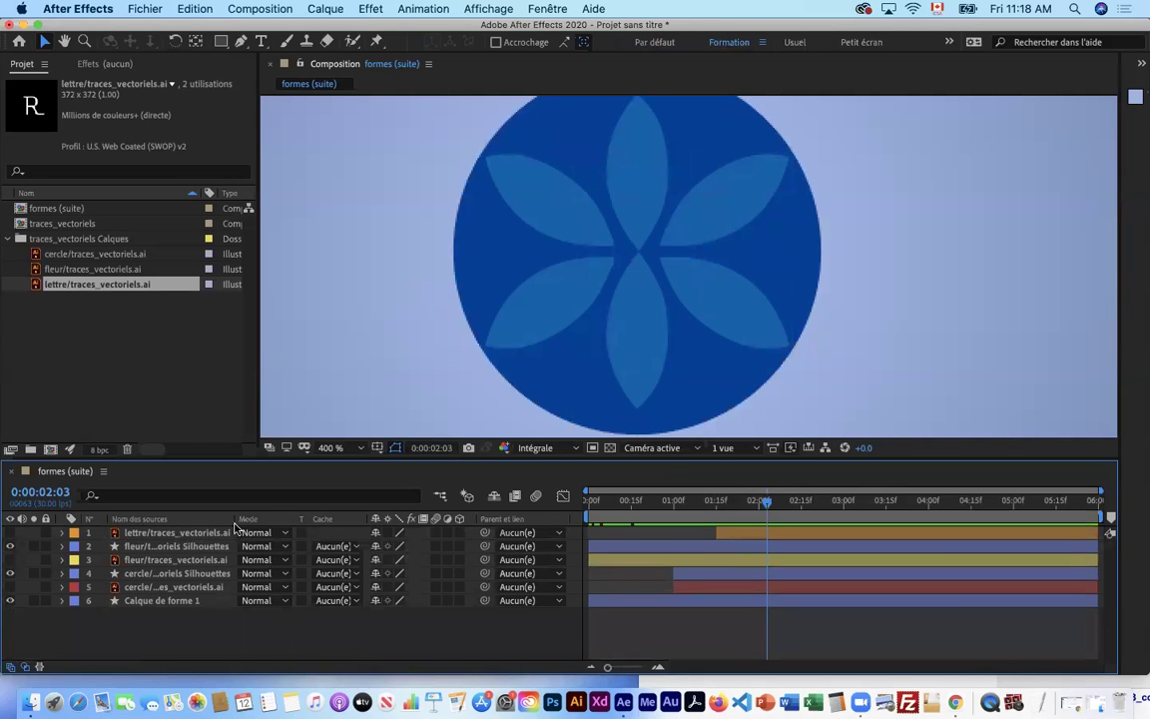
- Make the imported lettre/traces_vectoriels.ai layer visible again and return to 0:00:01:15
click(164, 532)
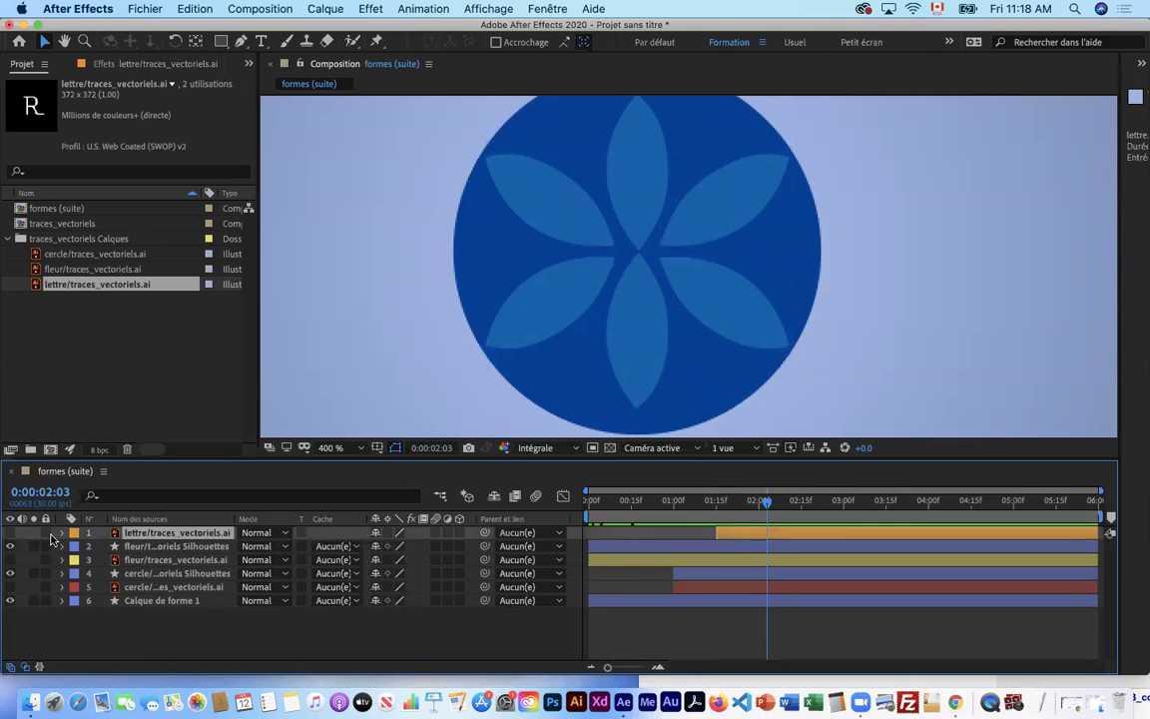
click(10, 532)
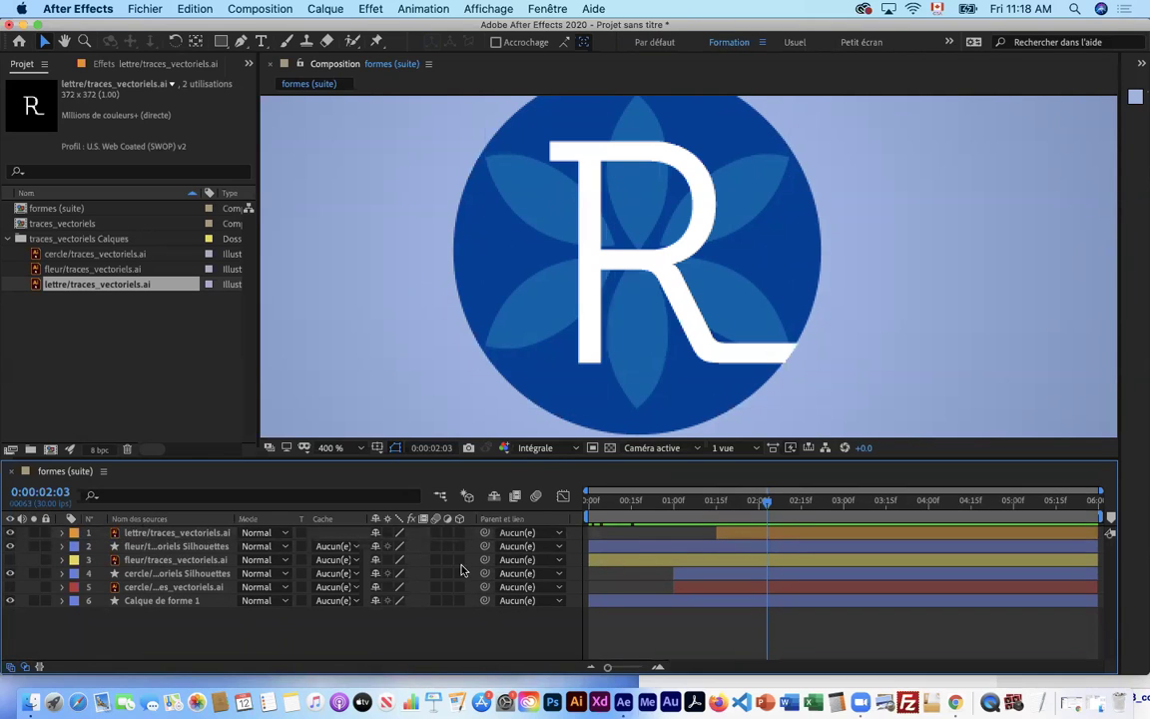
drag(768, 507, 715, 506)
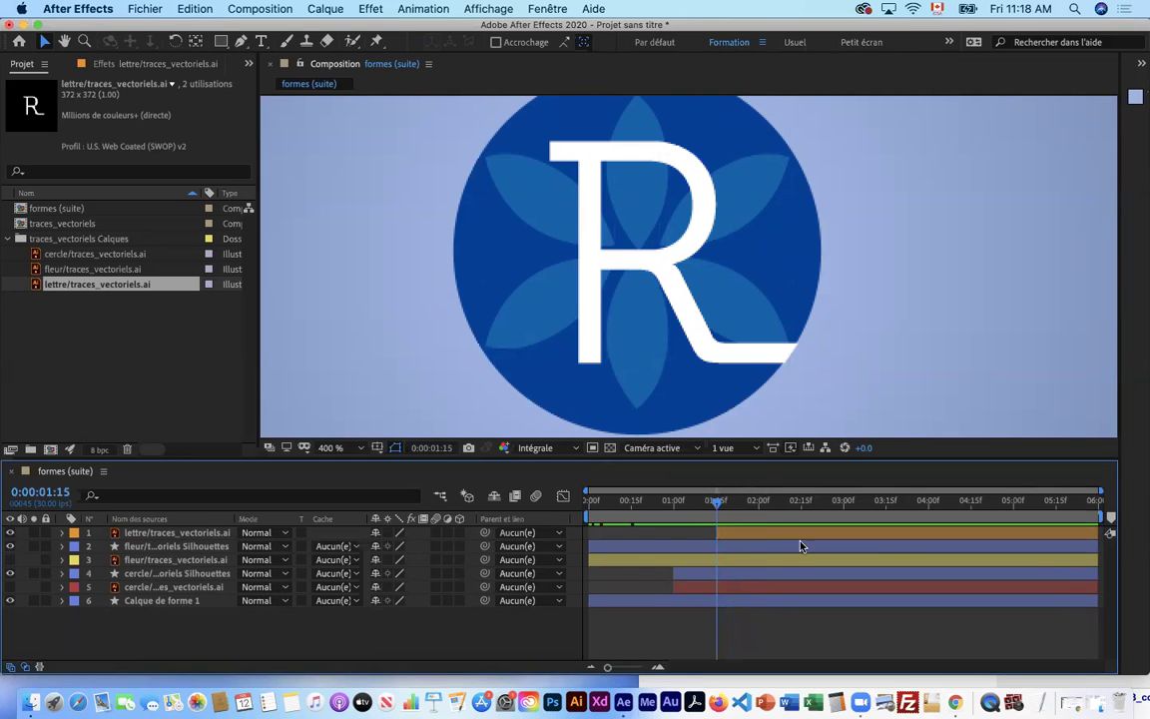
click(170, 532)
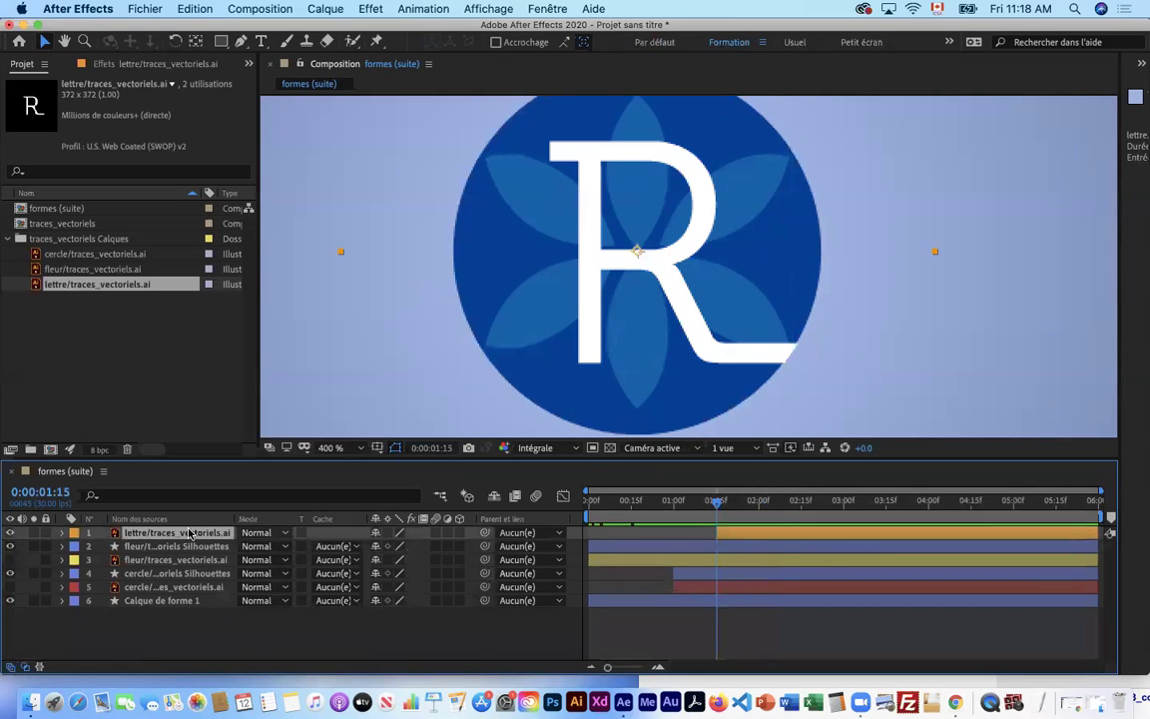
click(10, 533)
click(10, 533)
click(10, 533)
click(10, 533)
click(10, 534)
click(10, 533)
right_click(144, 538)
click(127, 537)
- Fit the composition in the viewer and apply the Volet linéaire transition effect to the lettre/traces_vectoriels.ai layer
click(359, 447)
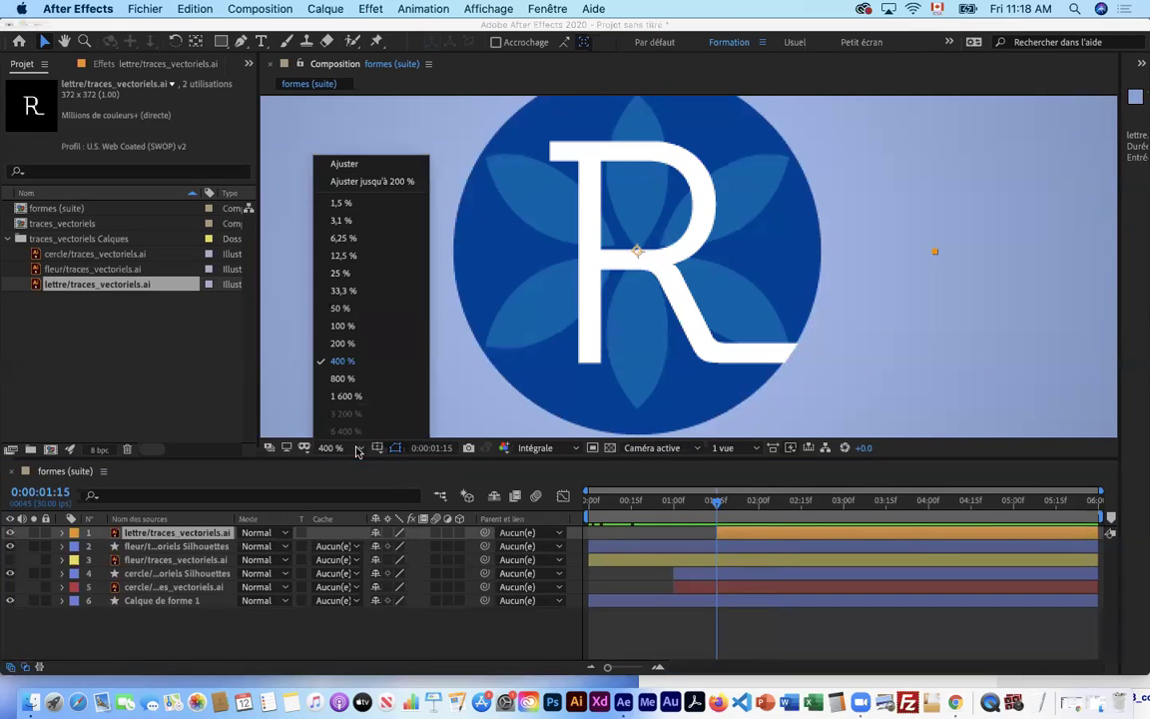
click(356, 181)
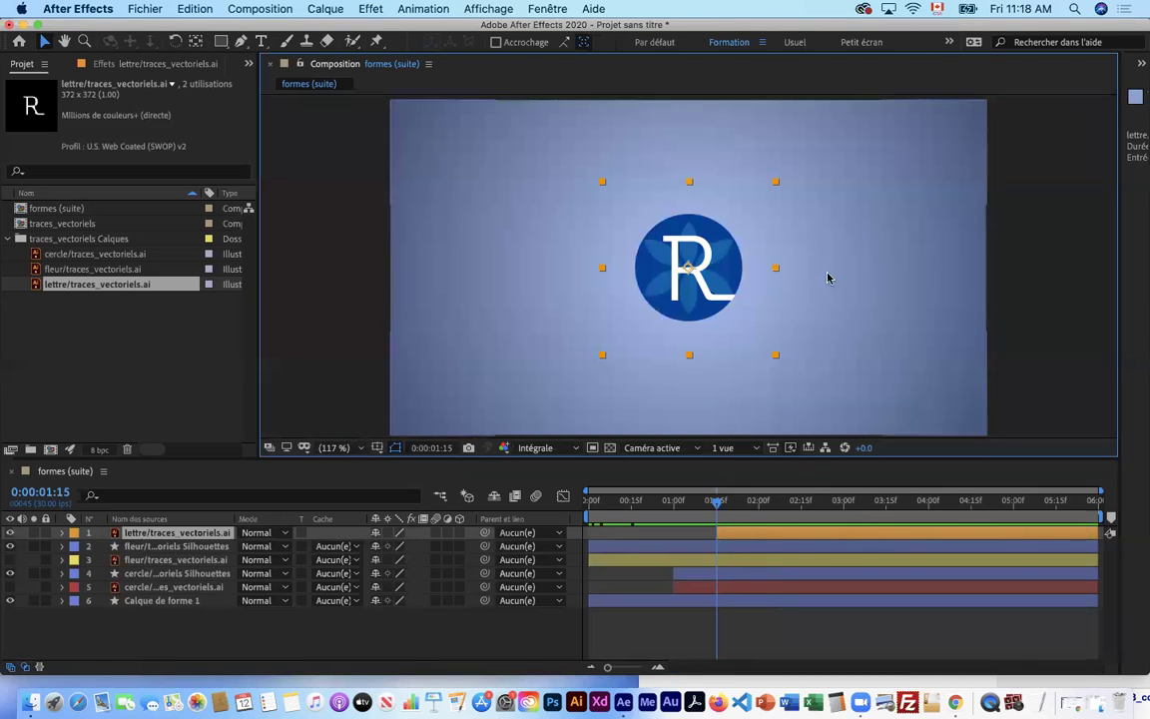
click(179, 534)
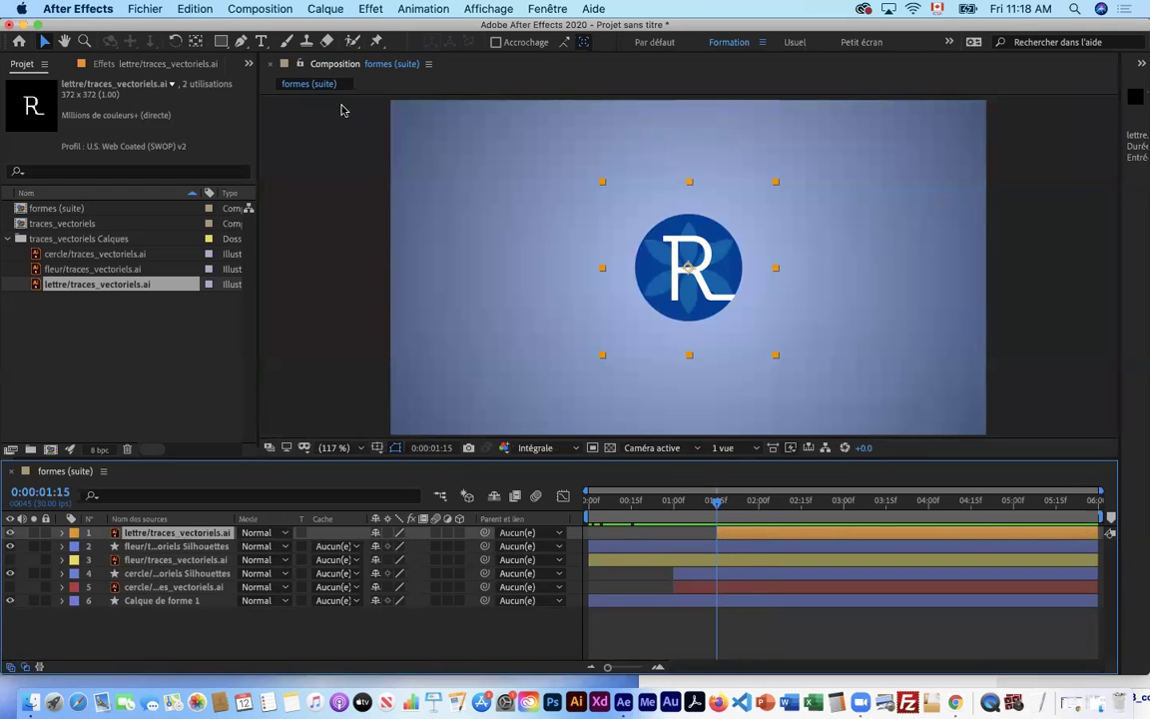
click(370, 9)
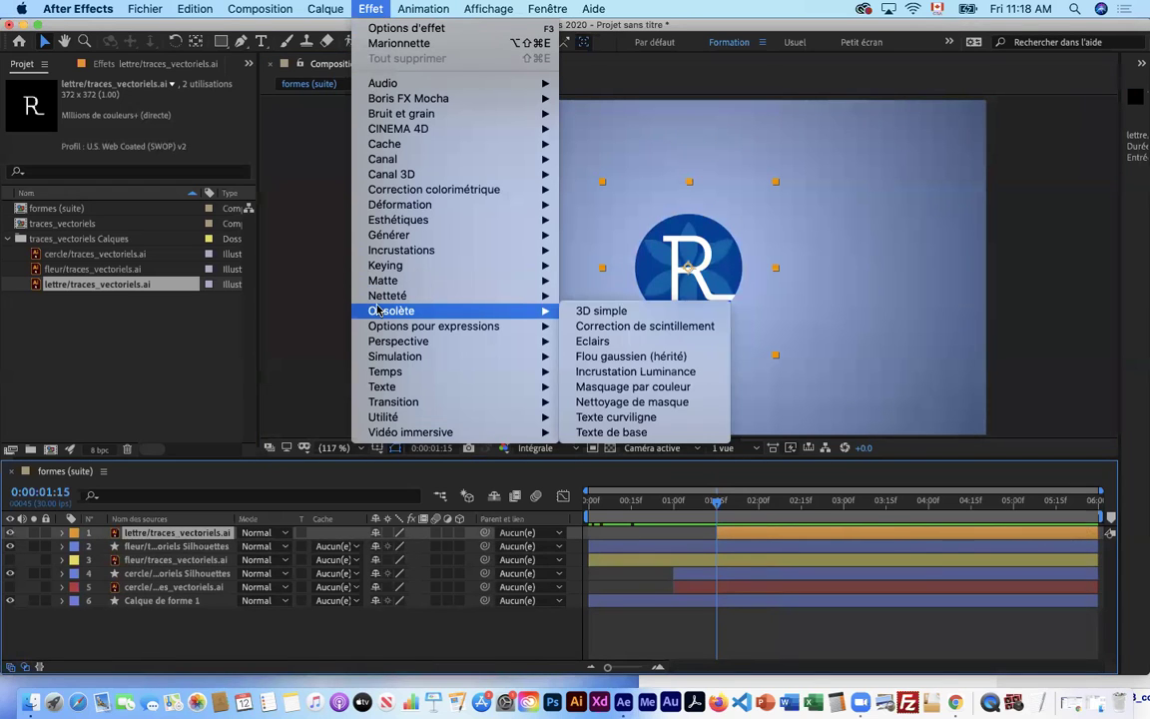
mouse_move(395, 405)
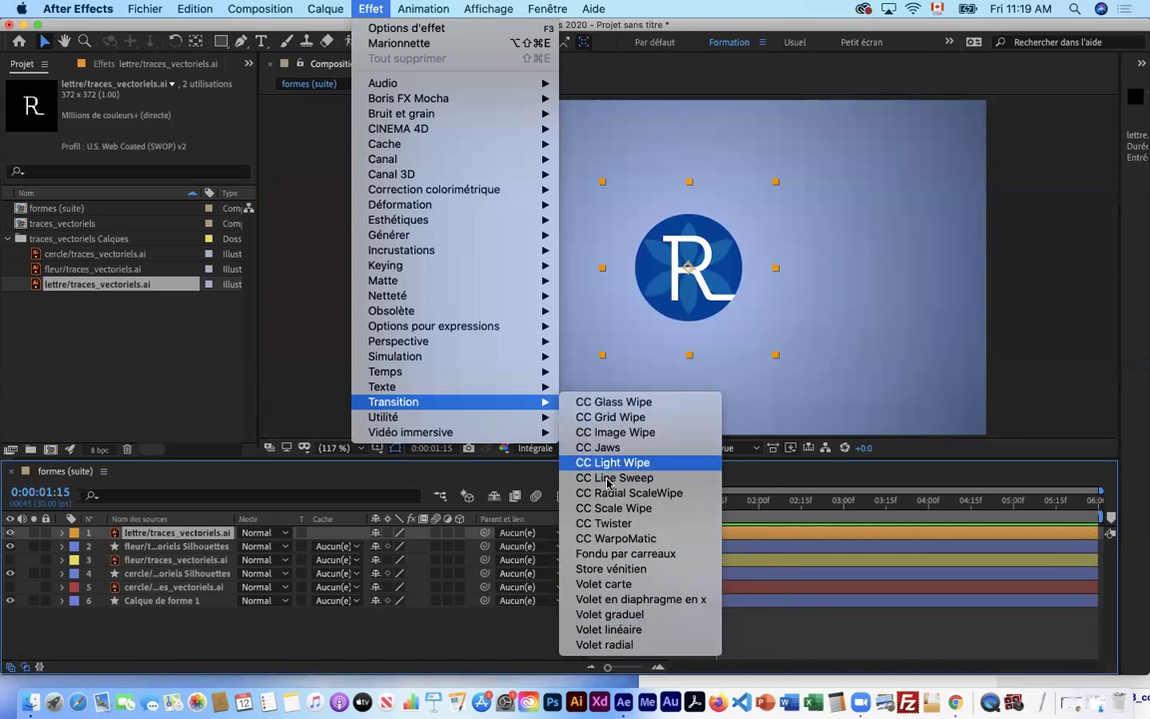
click(623, 633)
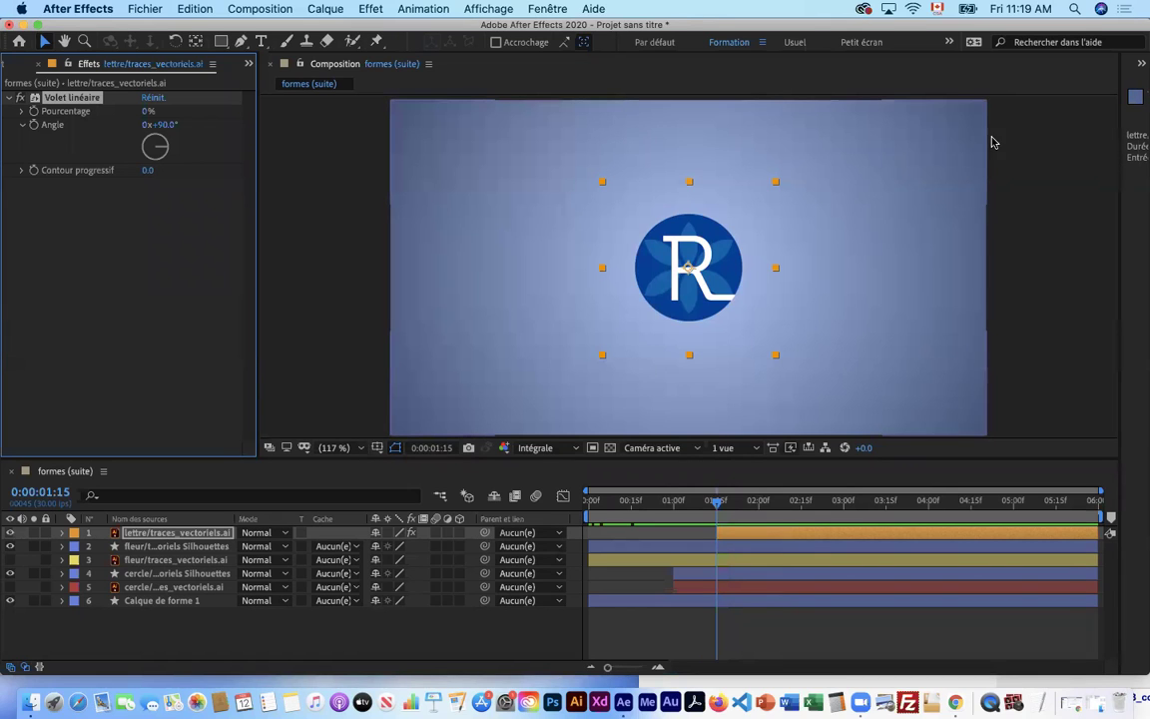
drag(882, 130, 790, 118)
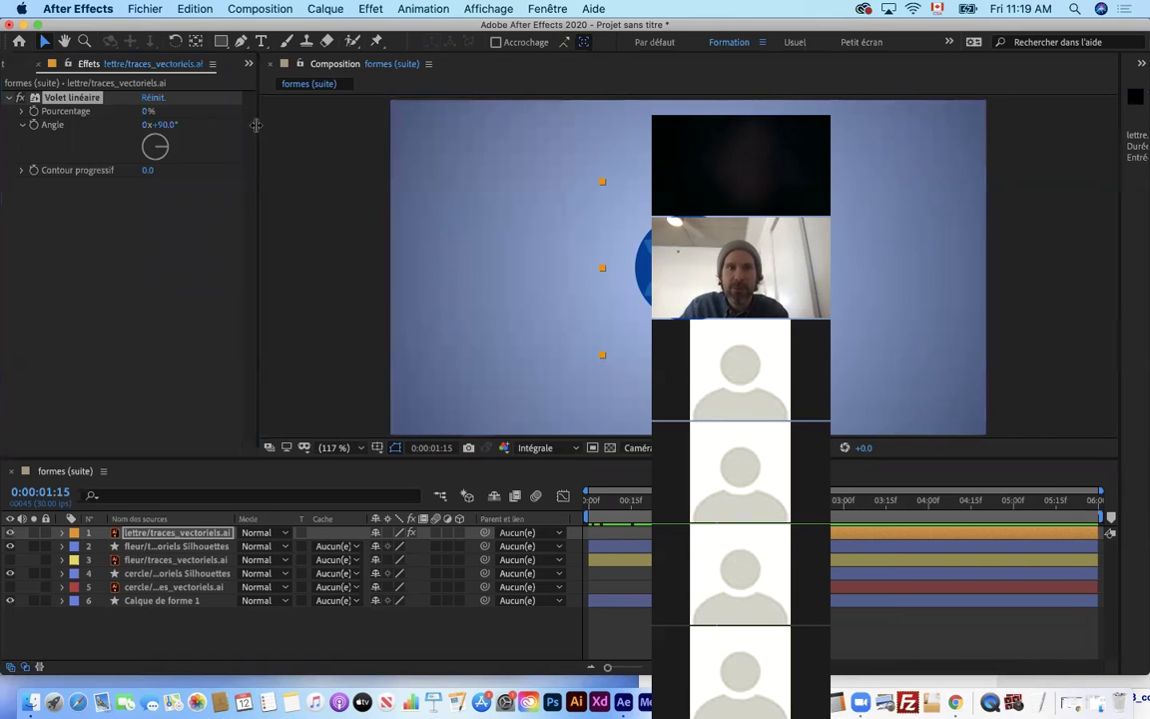
click(746, 153)
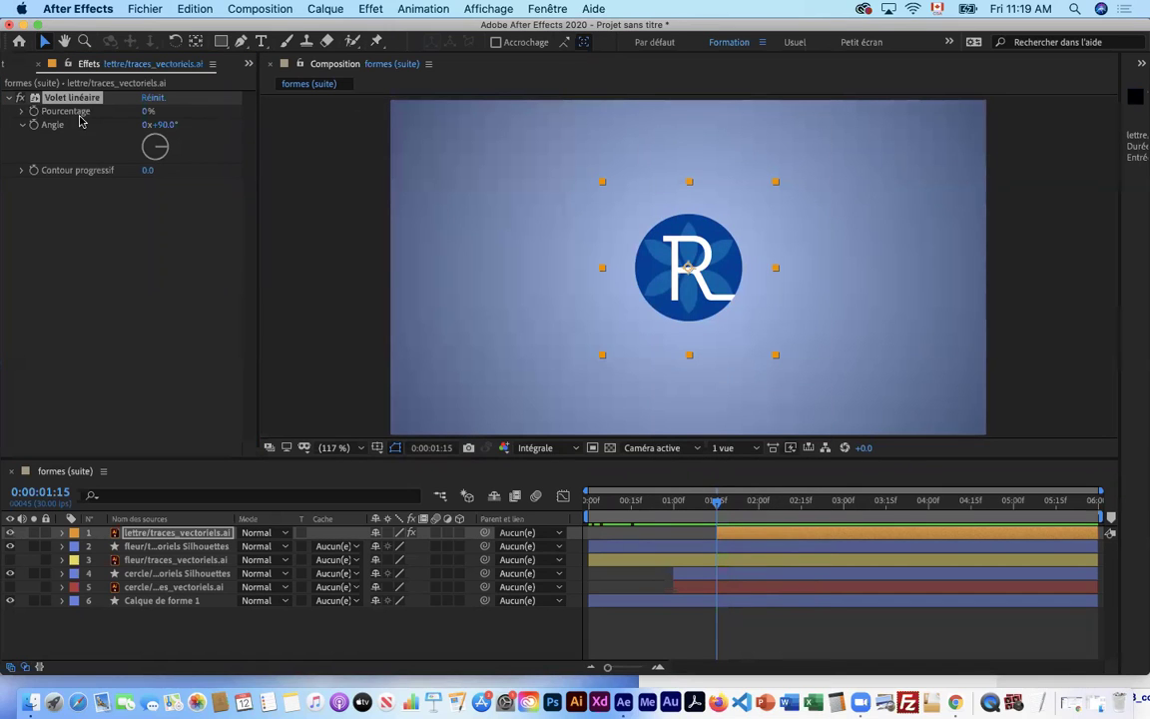
- Test the Volet linéaire wipe on the letter by varying Pourcentage between 0% and 100%, ending at 0%
mouse_move(144, 112)
mouse_down()
mouse_move(215, 107)
mouse_move(121, 93)
mouse_move(187, 94)
mouse_move(133, 99)
mouse_move(204, 97)
mouse_move(108, 91)
mouse_move(224, 97)
mouse_move(118, 98)
mouse_move(216, 111)
mouse_move(70, 99)
mouse_move(147, 118)
mouse_up()
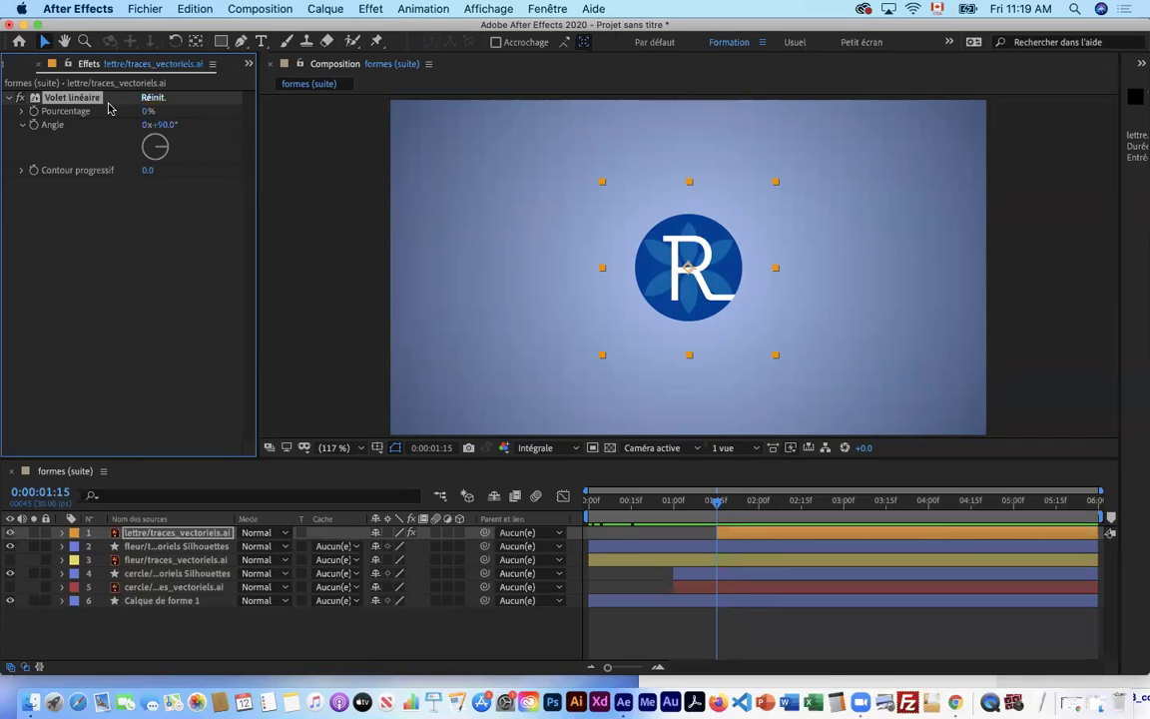
mouse_move(148, 111)
mouse_down()
mouse_move(200, 112)
mouse_move(130, 112)
mouse_up()
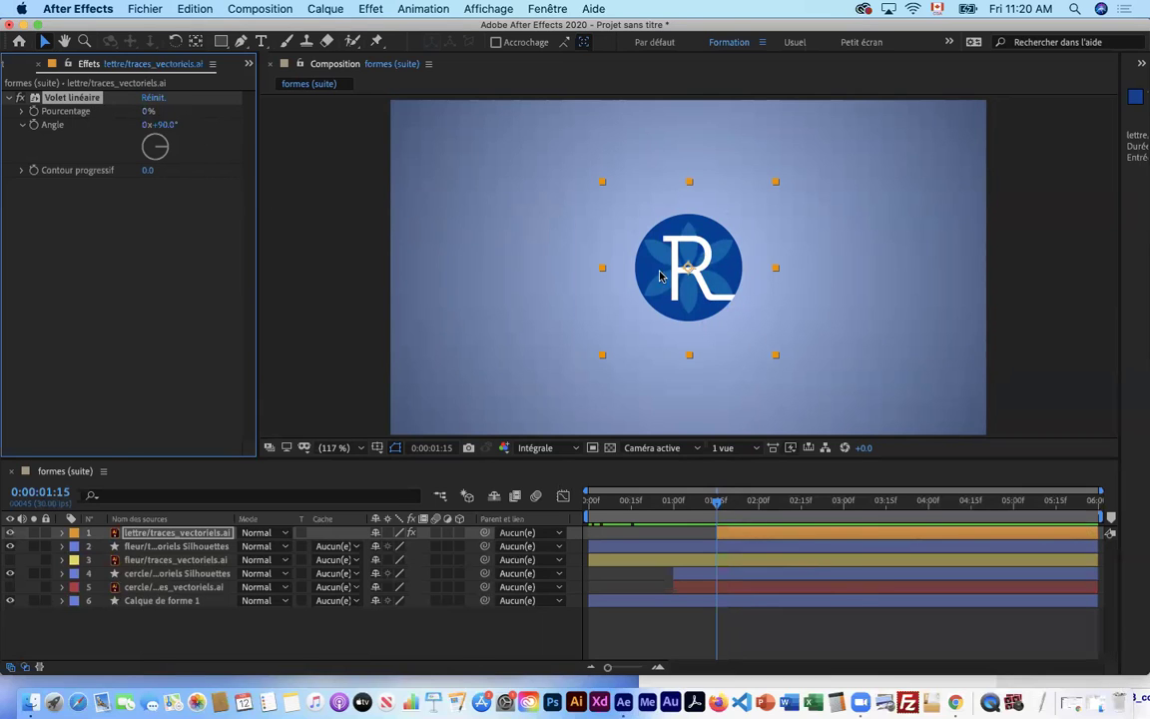
drag(148, 112, 120, 108)
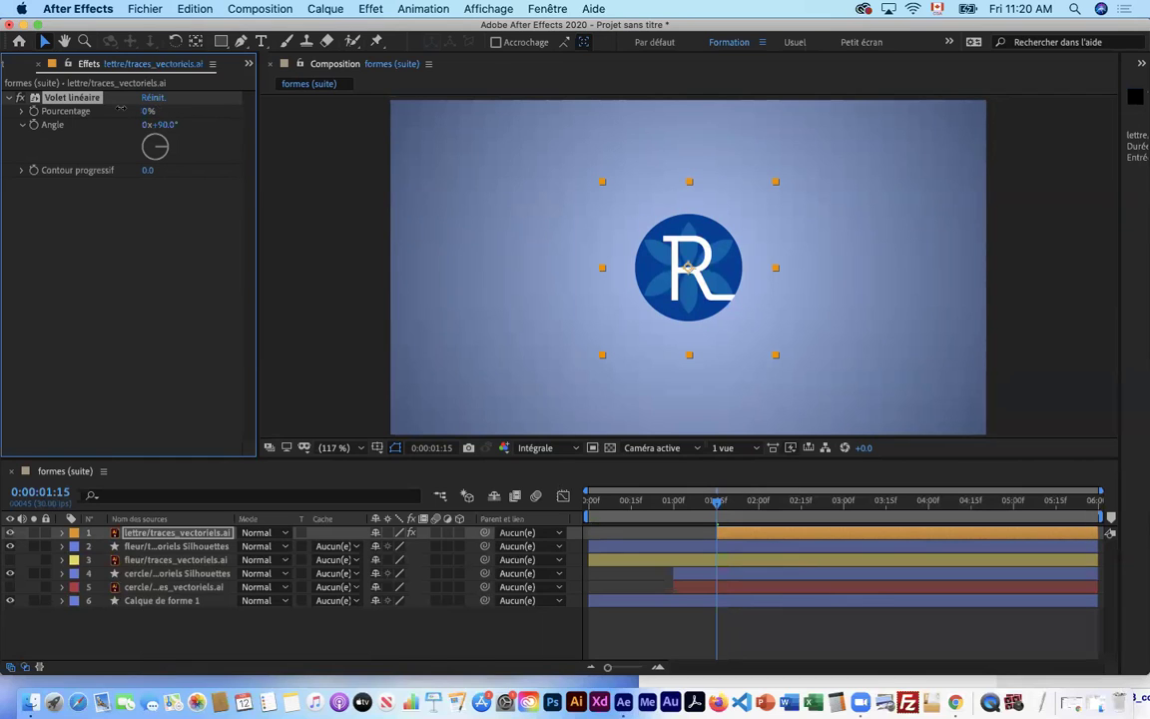
drag(212, 112, 78, 114)
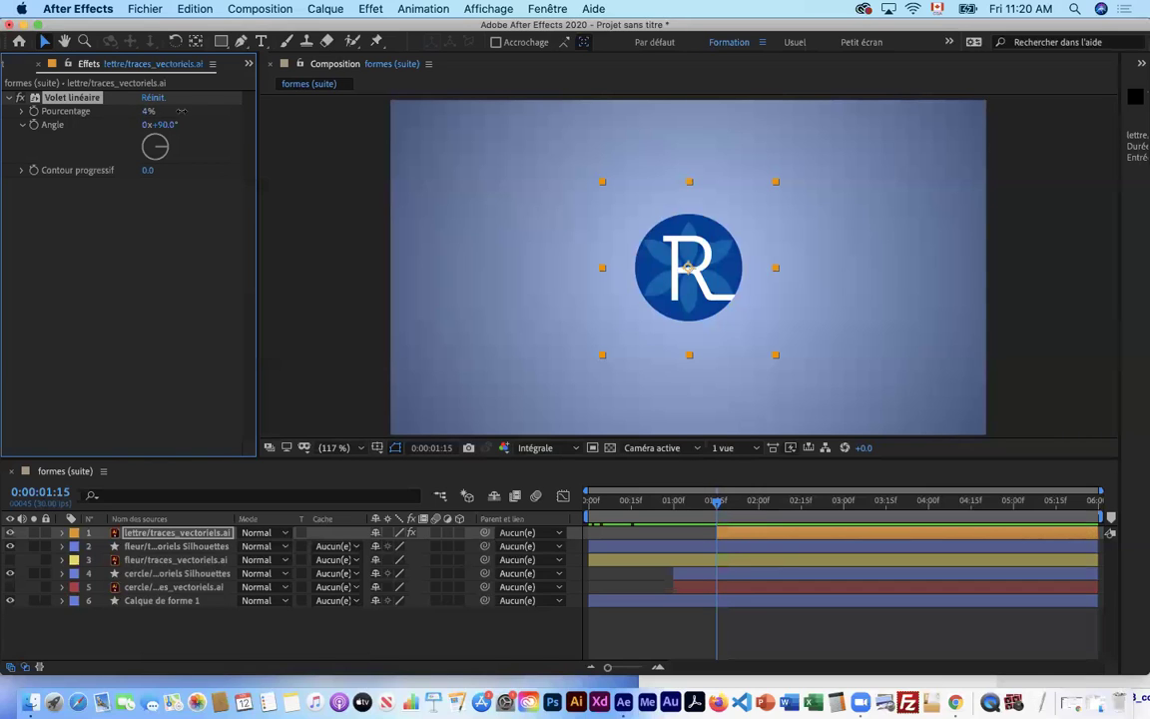
drag(180, 111, 313, 117)
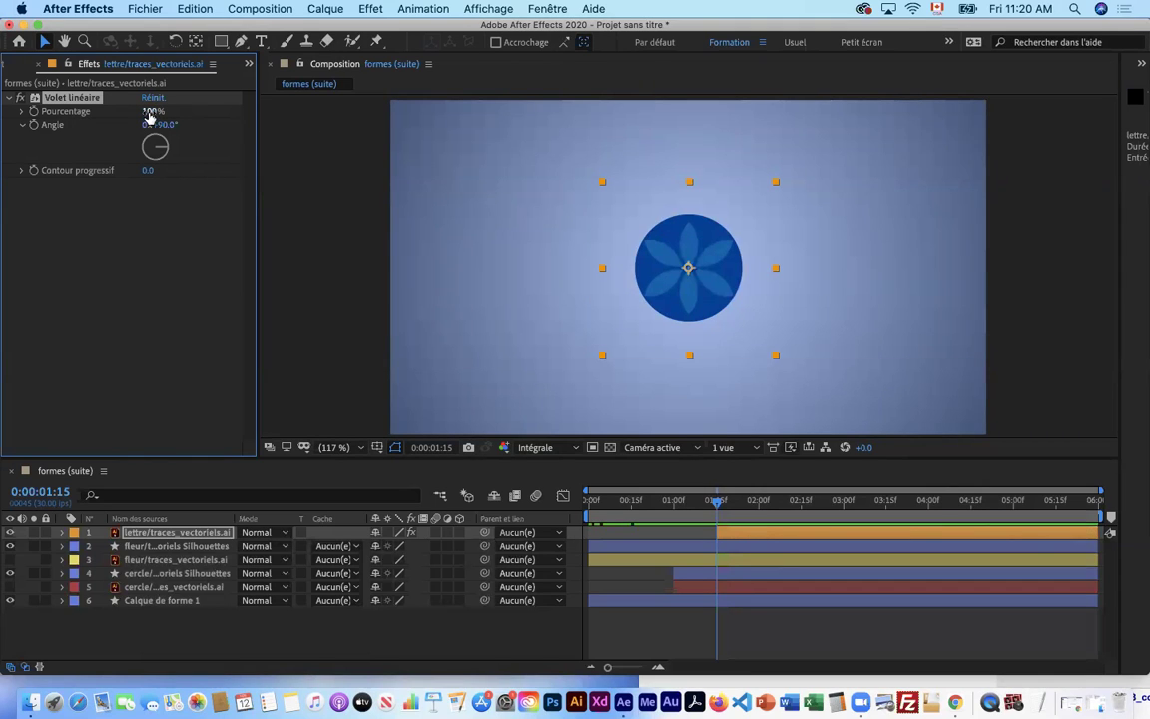
drag(150, 111, 12, 107)
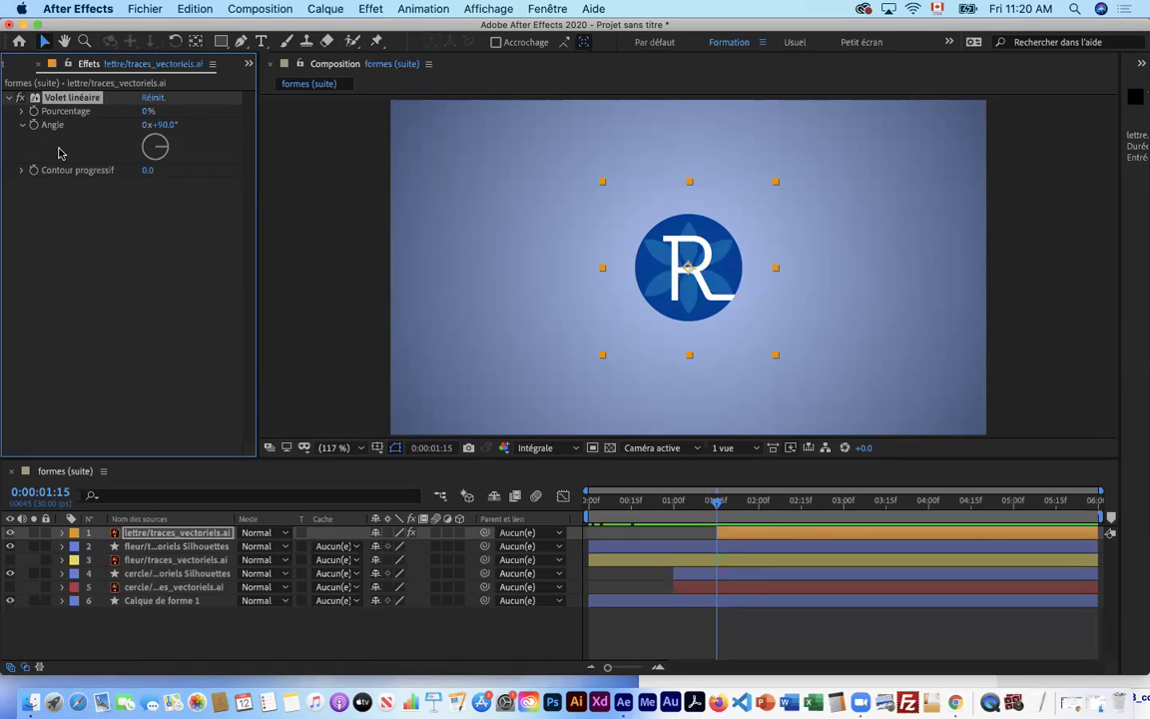
drag(145, 117, 260, 108)
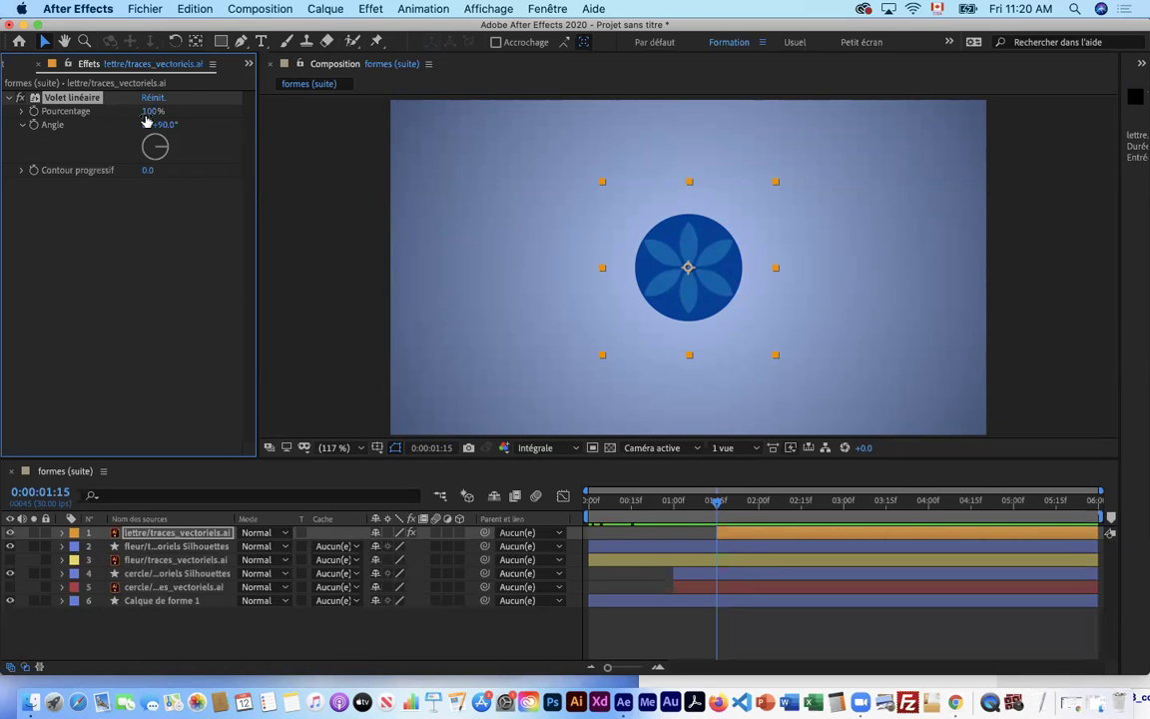
drag(150, 118, 12, 118)
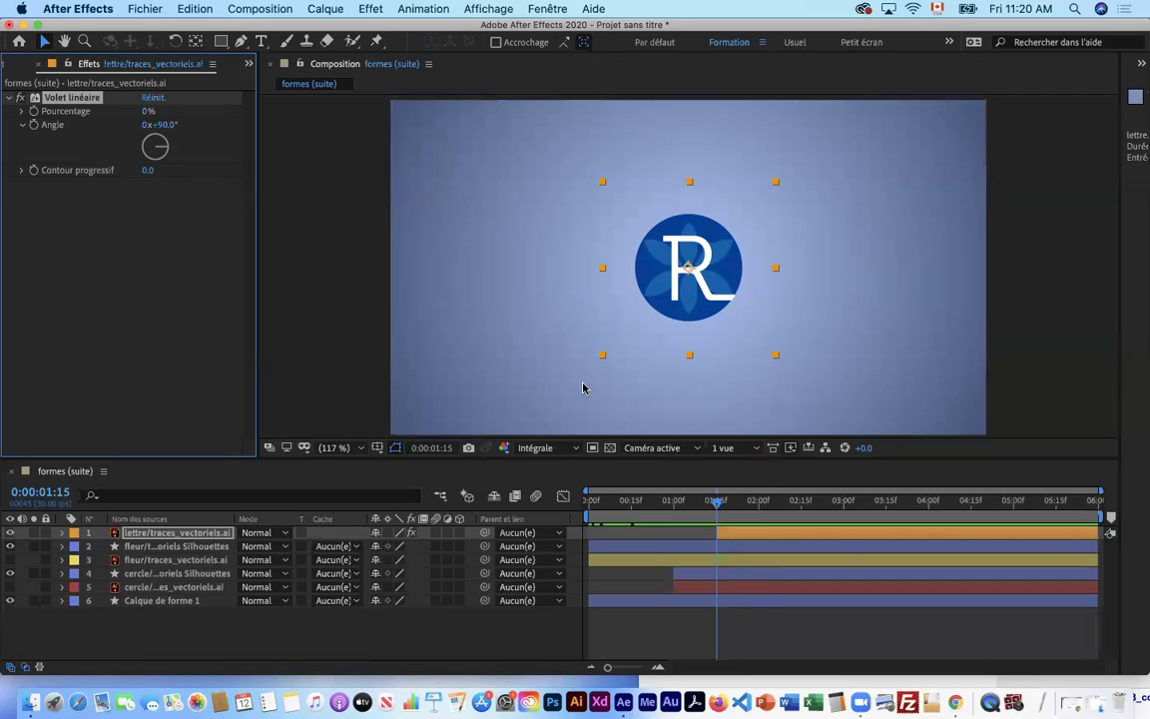
drag(230, 113, 187, 115)
- Set the Volet linéaire angle to -90° and keyframe Pourcentage from 100% at 0:00:01:15 to 0% at 0:00:02:00
click(163, 127)
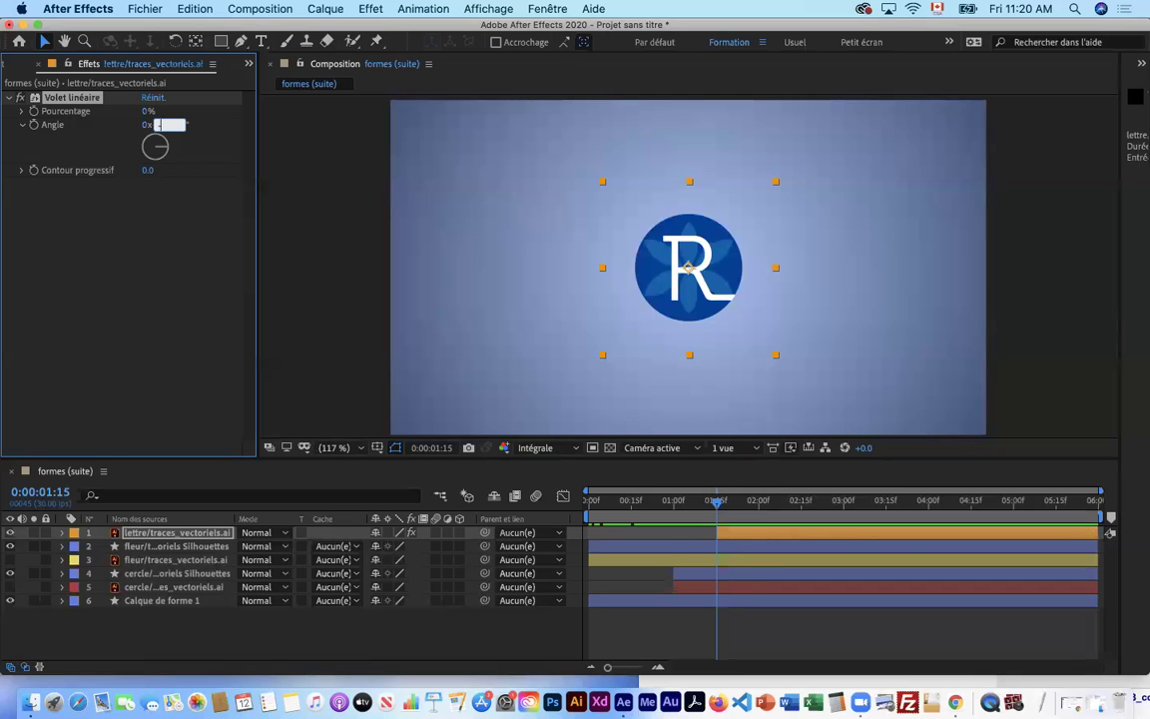
key(Return)
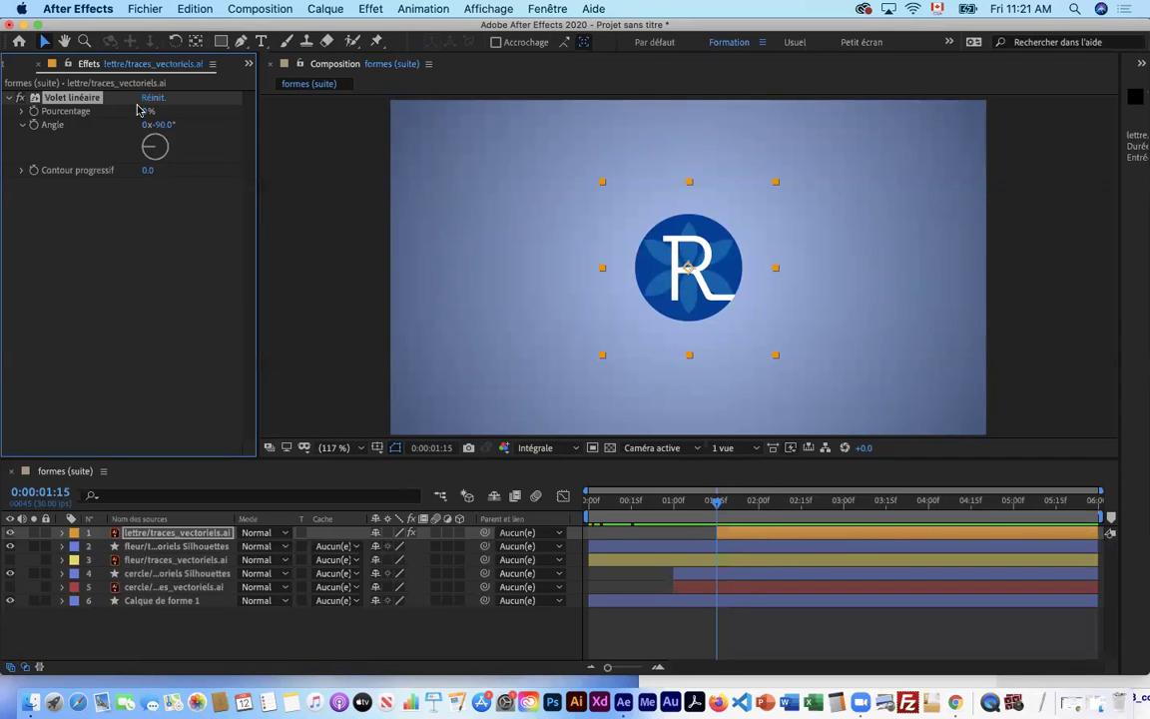
mouse_move(156, 112)
mouse_down()
mouse_move(210, 97)
mouse_move(129, 104)
mouse_move(173, 99)
mouse_up()
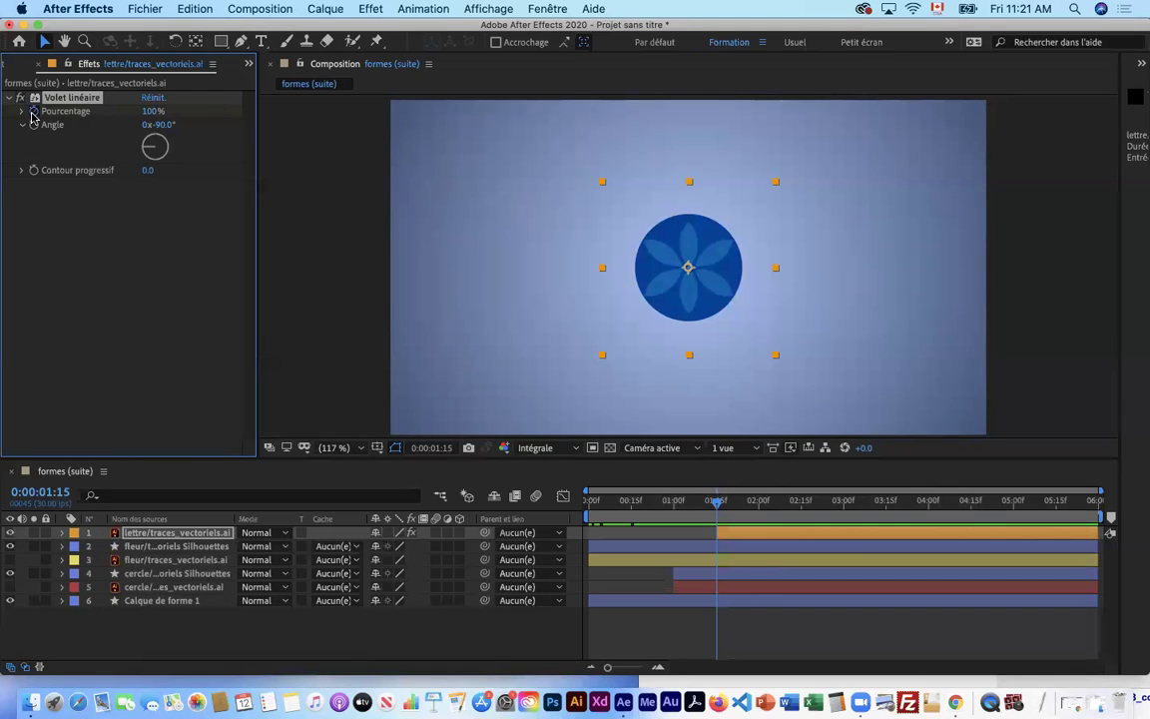
drag(717, 509, 759, 510)
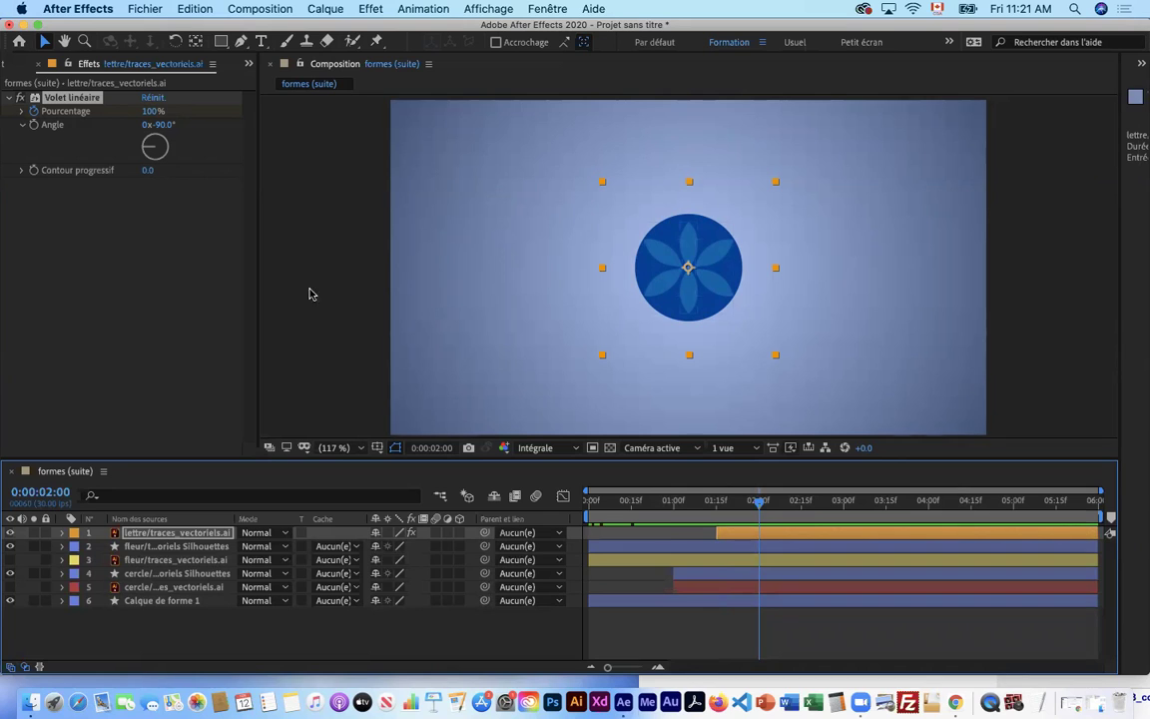
drag(149, 111, 40, 112)
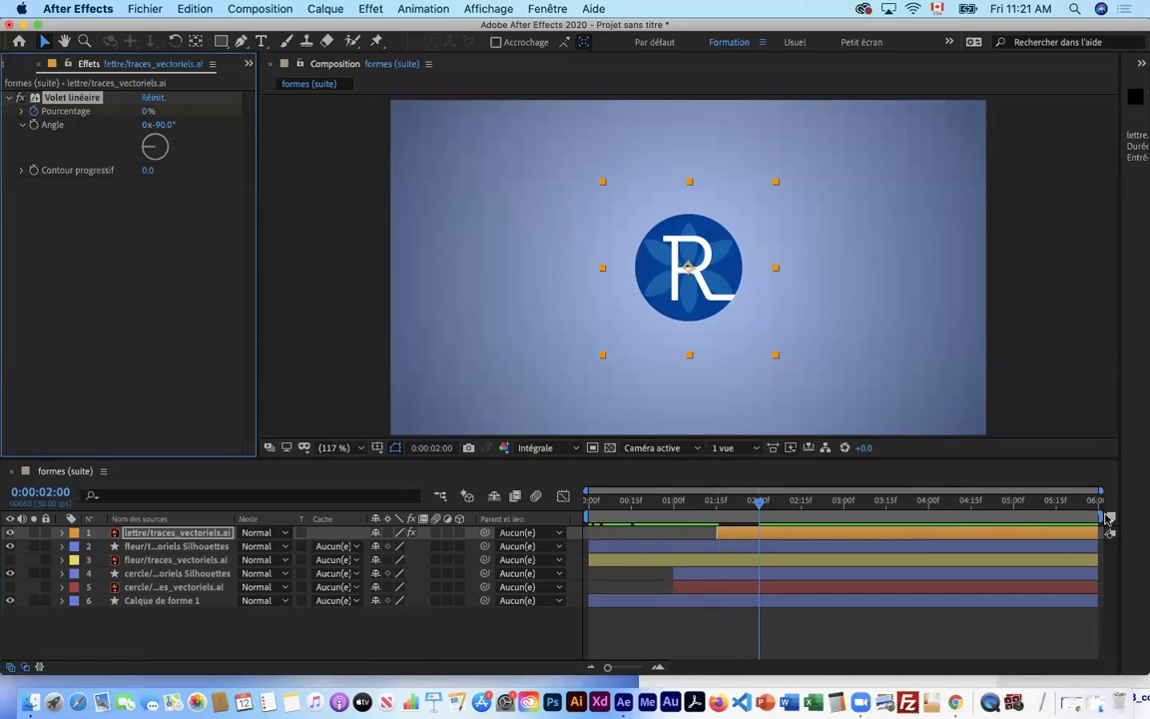
- Narrow the work area to the span around the letter's wipe and preview the animation
drag(1102, 516, 784, 516)
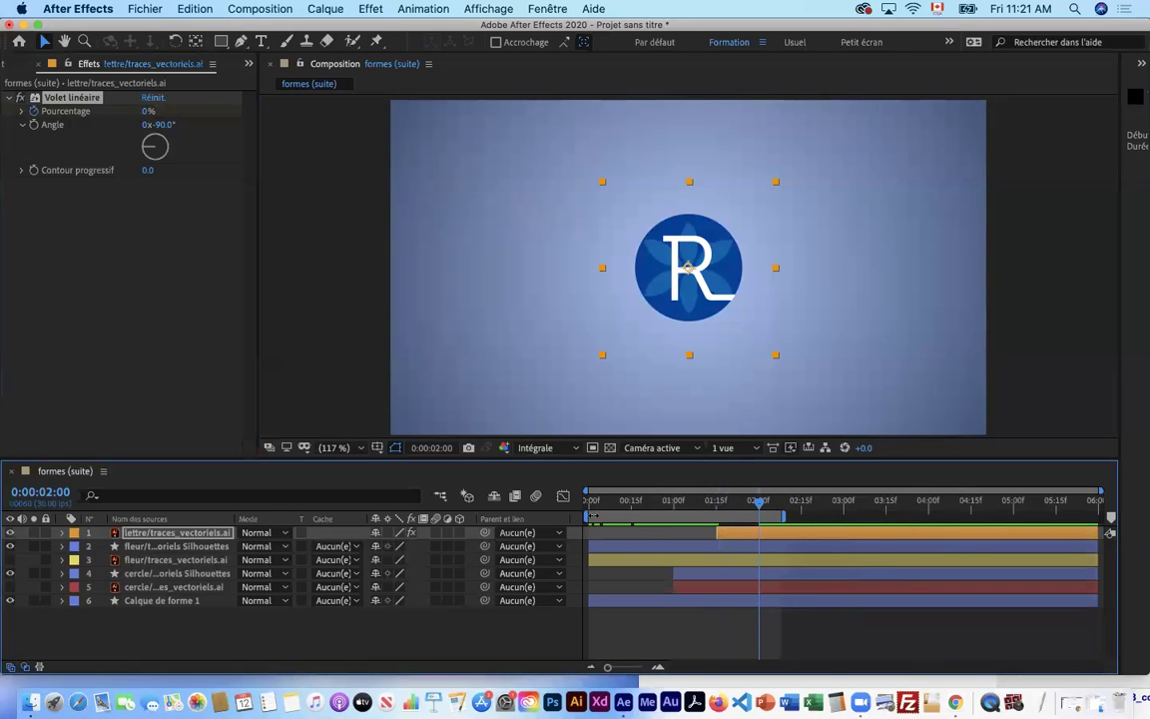
drag(589, 516, 696, 516)
drag(773, 501, 712, 506)
key(space)
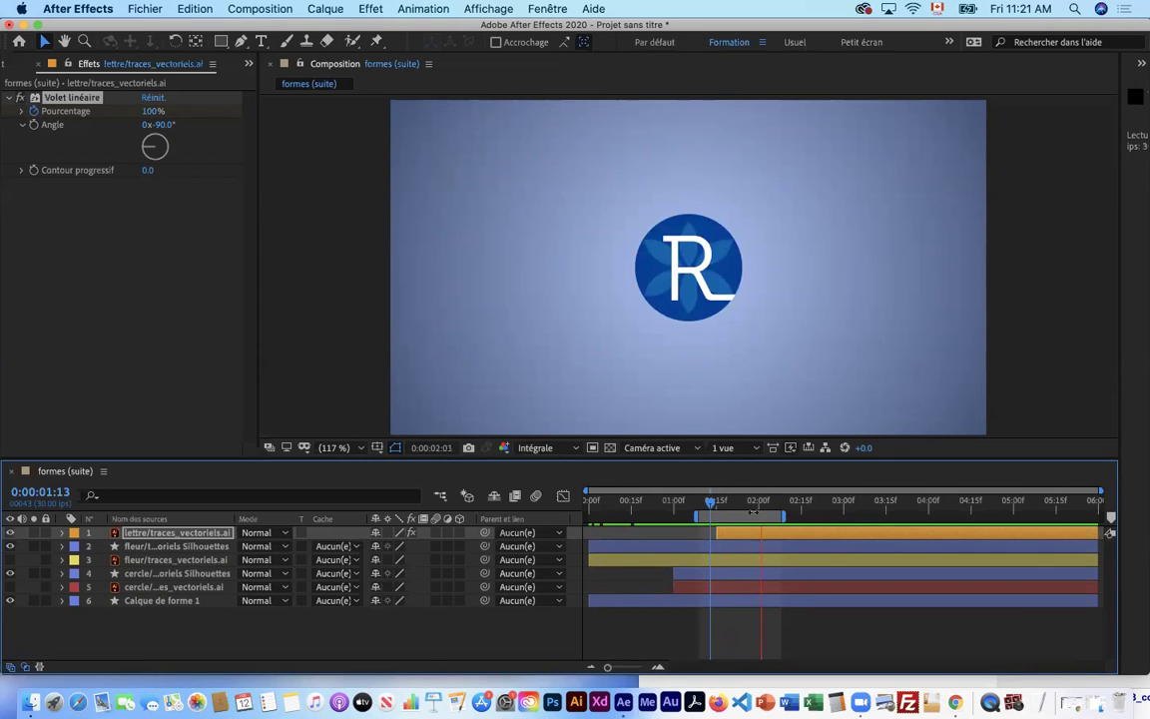
key(space)
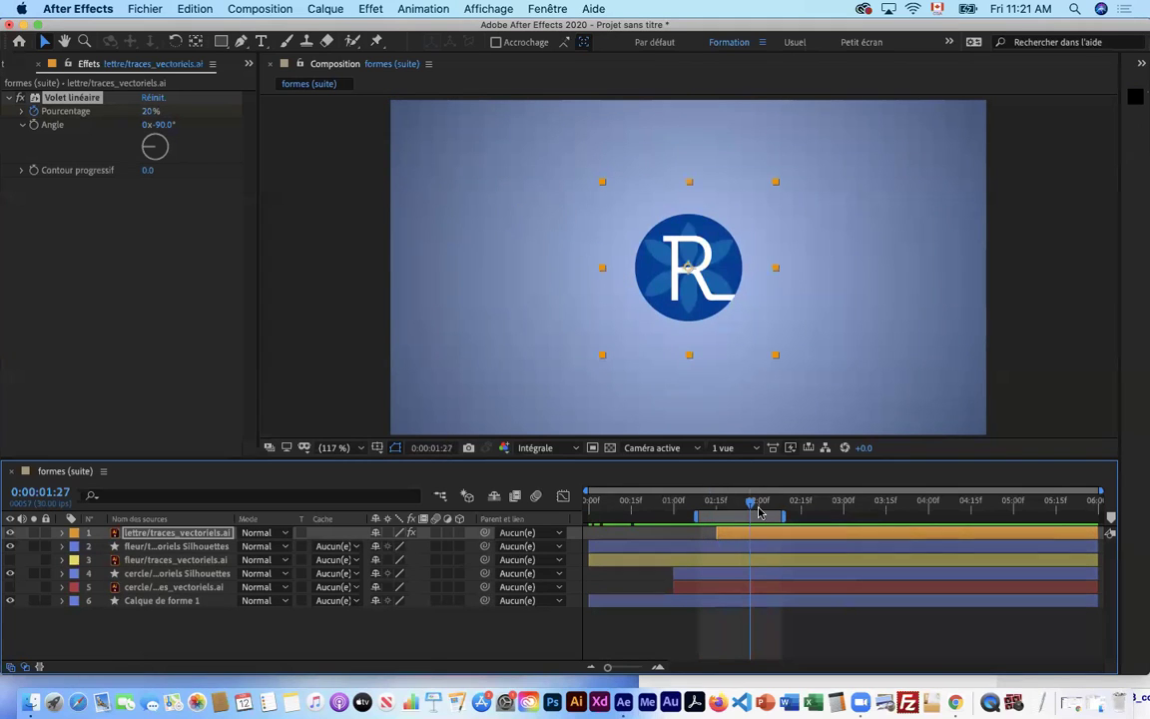
- Soften the wipe's edge at 0:00:01:24 by setting Contour progressif to 28.0
mouse_move(757, 507)
mouse_down()
mouse_move(728, 506)
mouse_move(742, 507)
mouse_up()
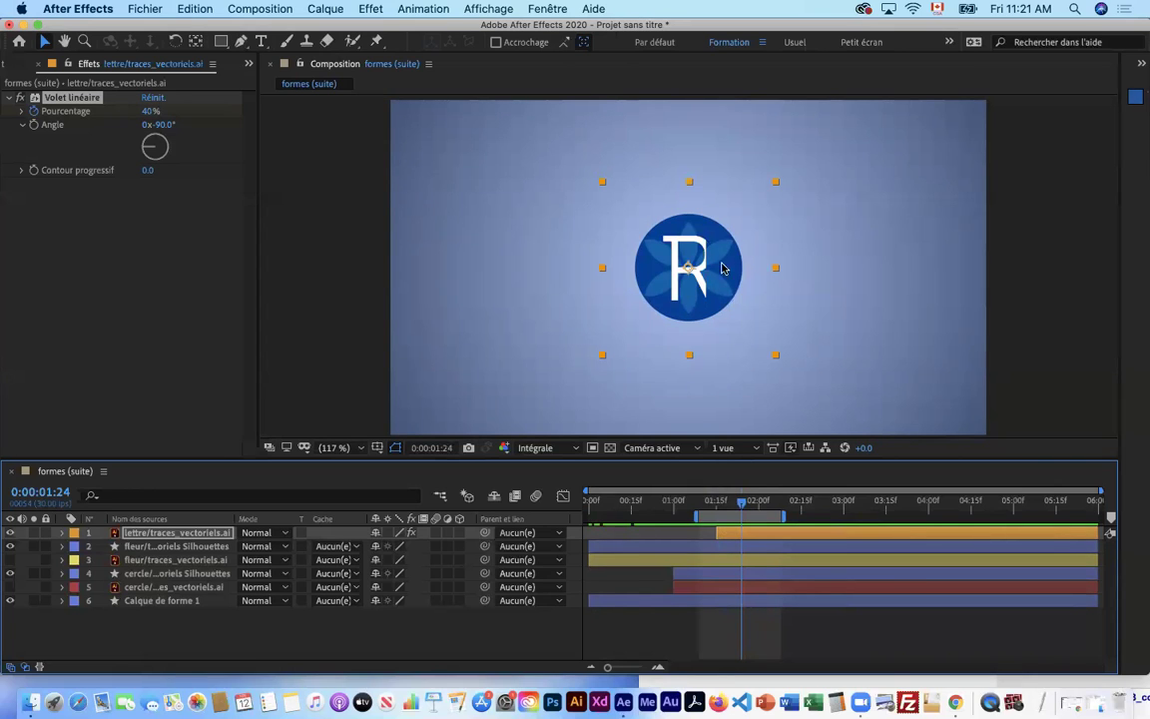
click(143, 170)
drag(170, 169, 150, 170)
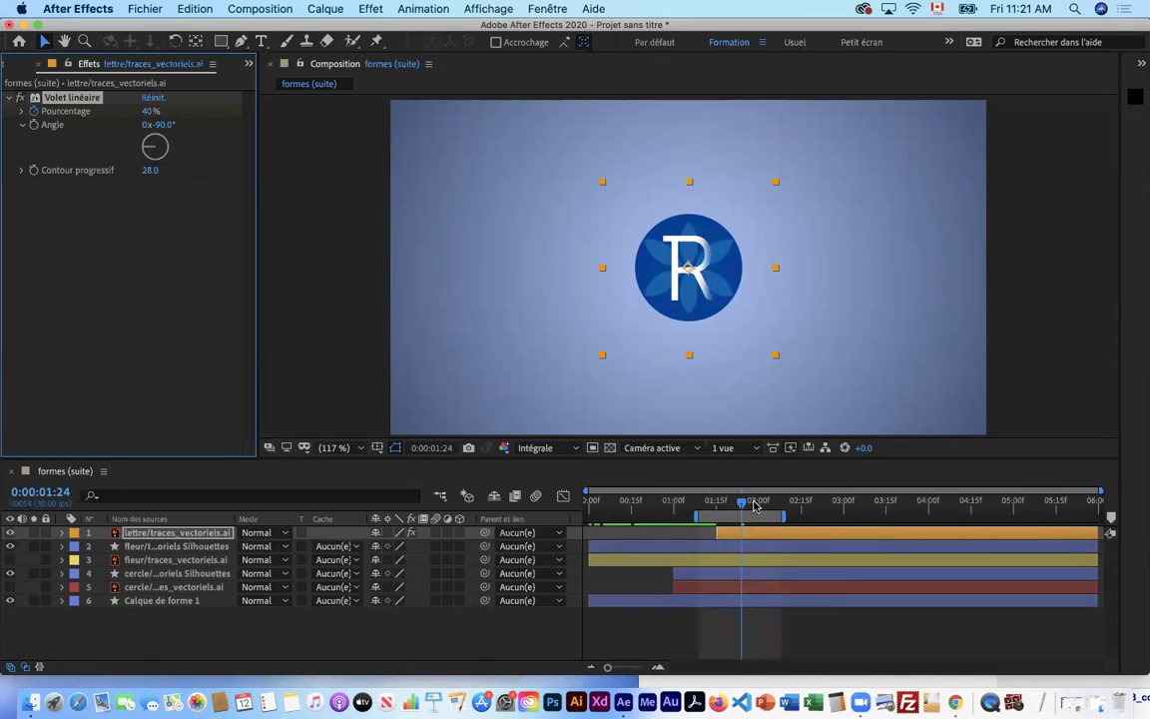
- Extend the work area back to the full composition and scrub through the softened letter wipe
mouse_move(742, 510)
mouse_down()
mouse_move(721, 511)
mouse_move(752, 510)
mouse_move(696, 510)
mouse_move(1127, 529)
mouse_up()
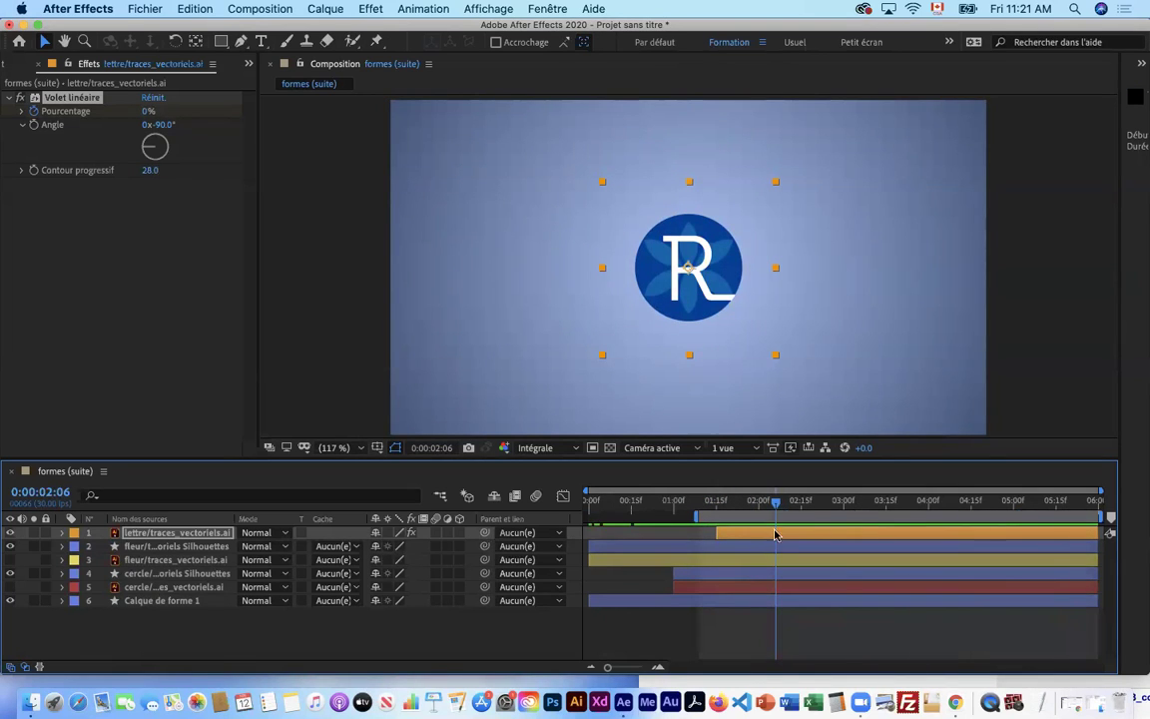
drag(696, 515, 529, 516)
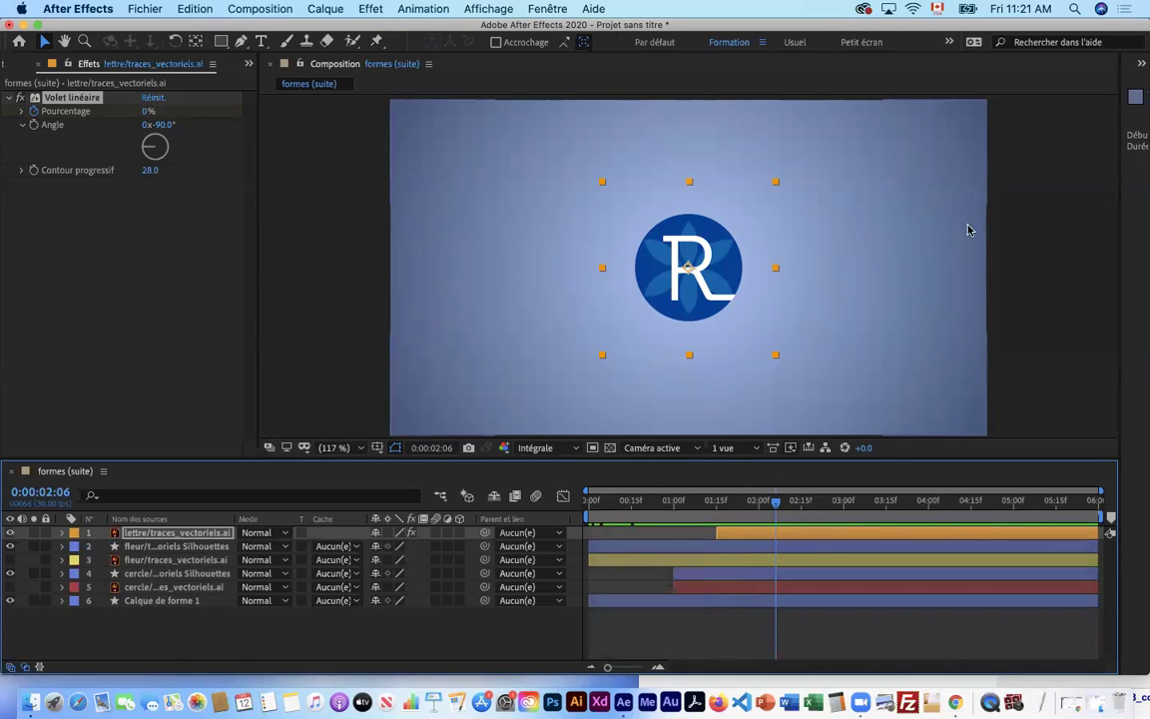
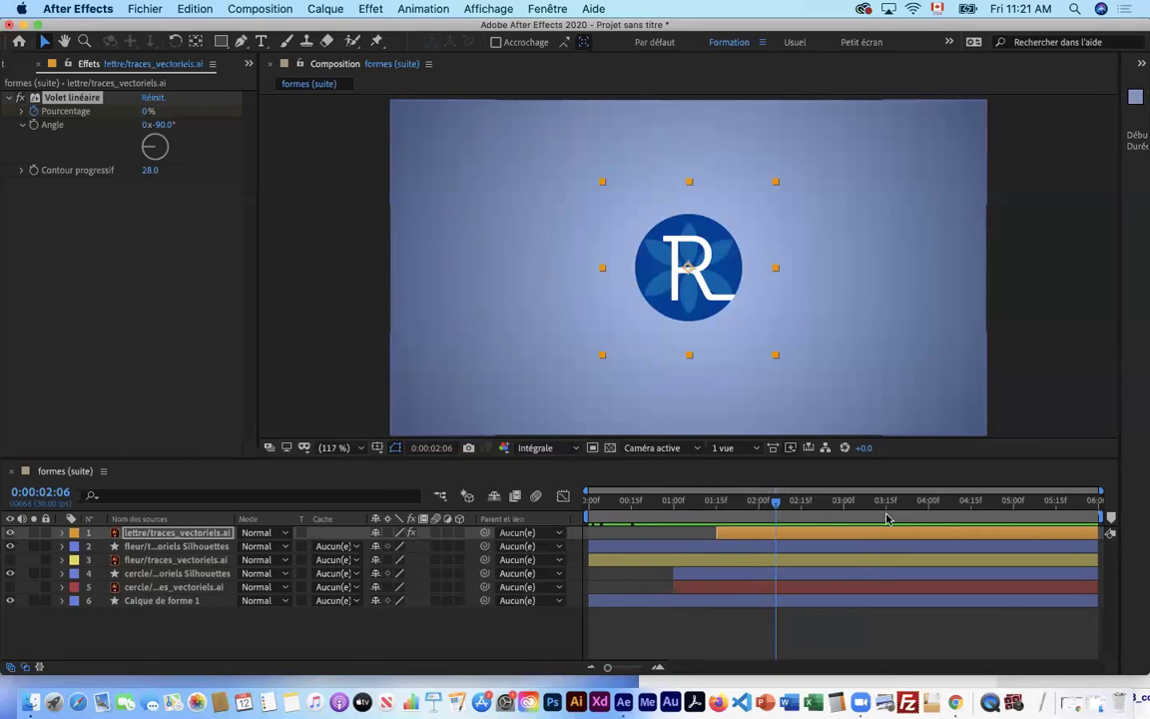
mouse_move(807, 507)
mouse_down()
mouse_move(759, 504)
mouse_move(842, 504)
mouse_move(790, 506)
mouse_up()
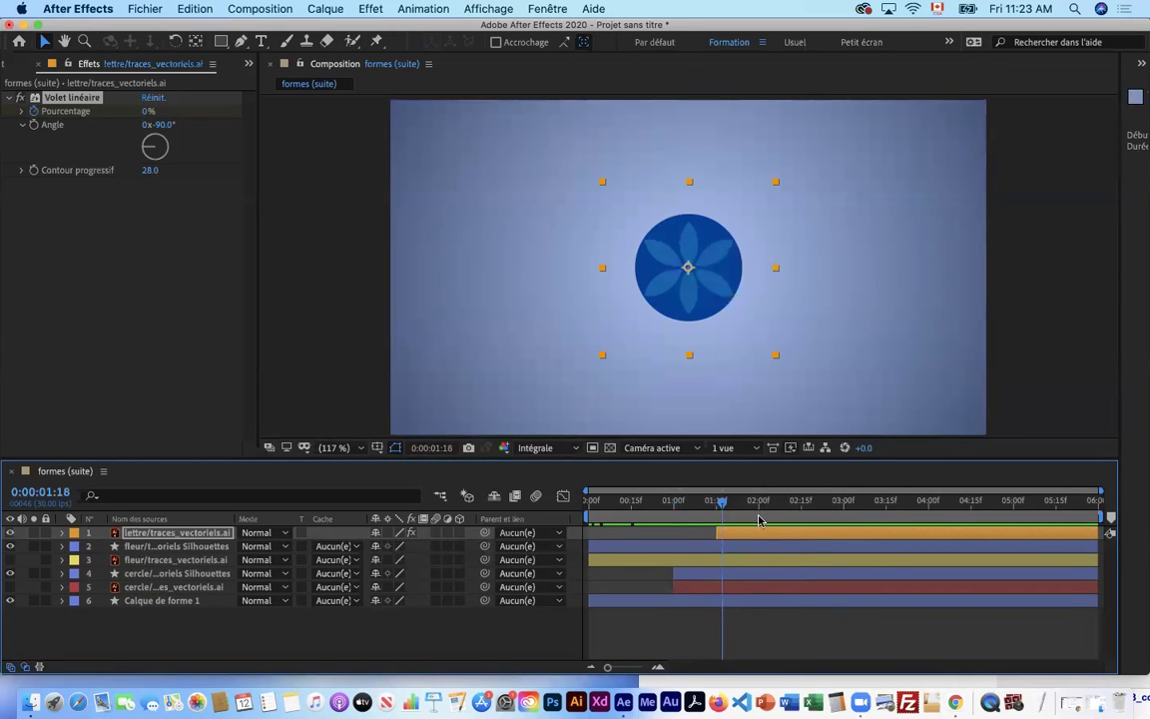
drag(759, 520, 812, 509)
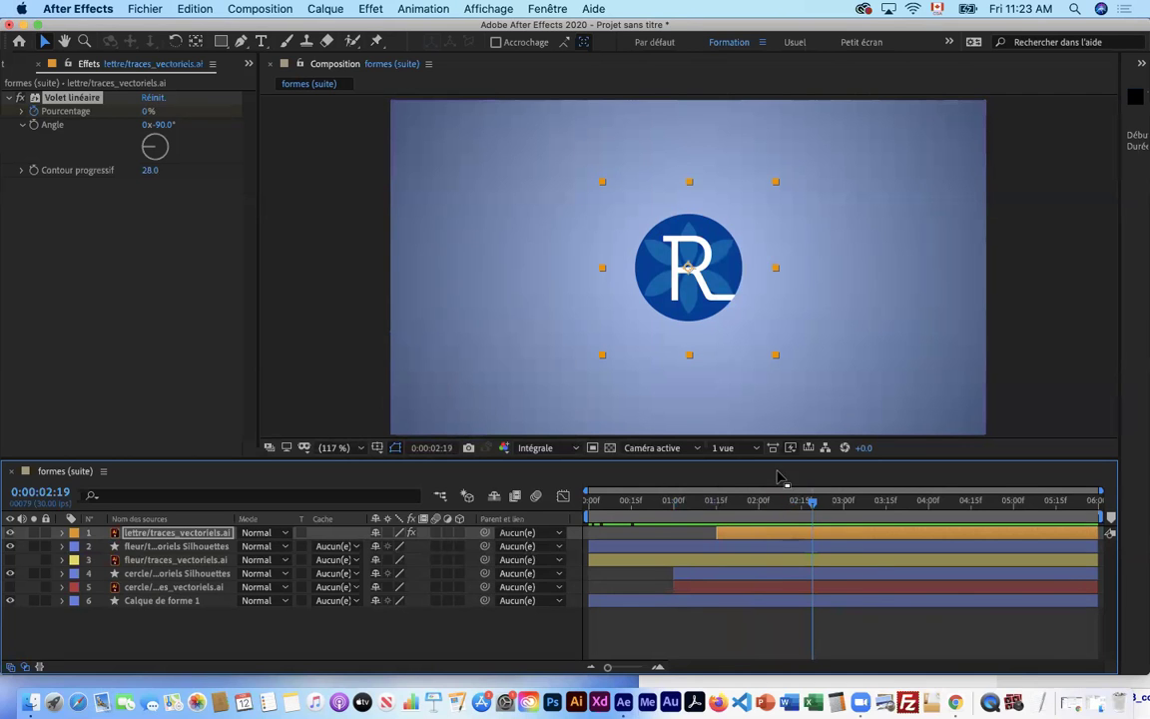
- Switch to Finder and examine the logo's movement in the ai_en_formes.mp4 reference video, replaying and scrubbing through it
drag(107, 27, 527, 47)
drag(285, 208, 266, 165)
key(space)
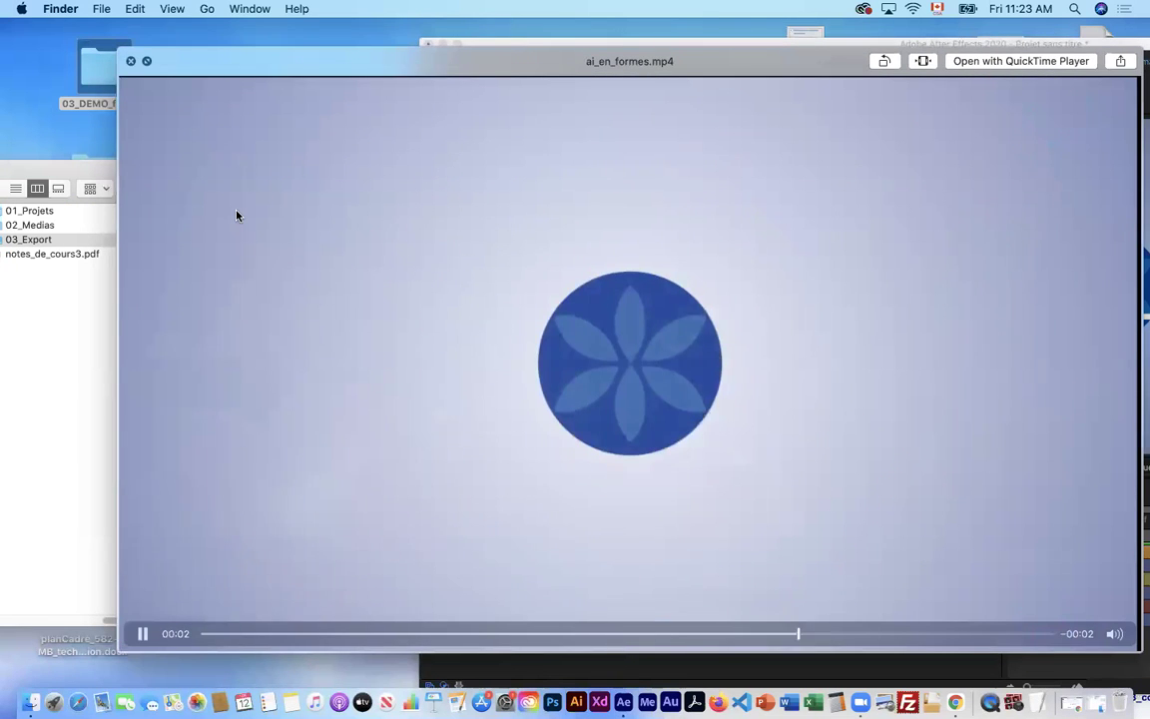
key(space)
key(space)
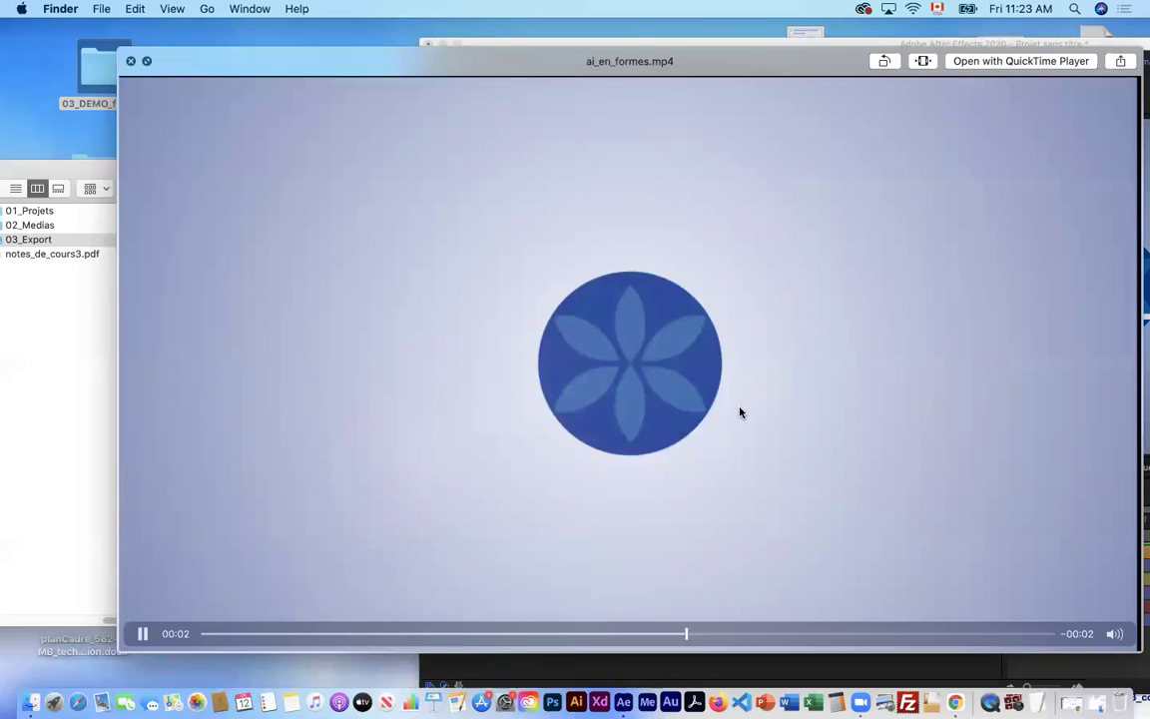
drag(1057, 637, 708, 615)
drag(782, 623, 811, 632)
drag(770, 628, 580, 625)
key(space)
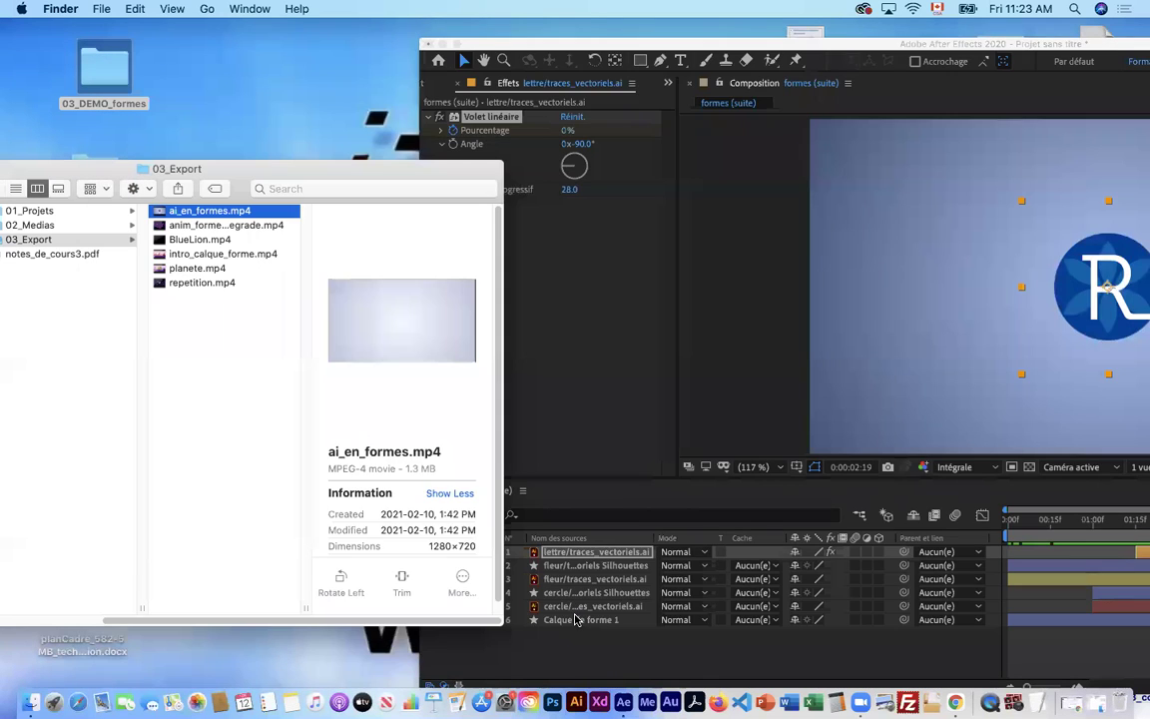
key(space)
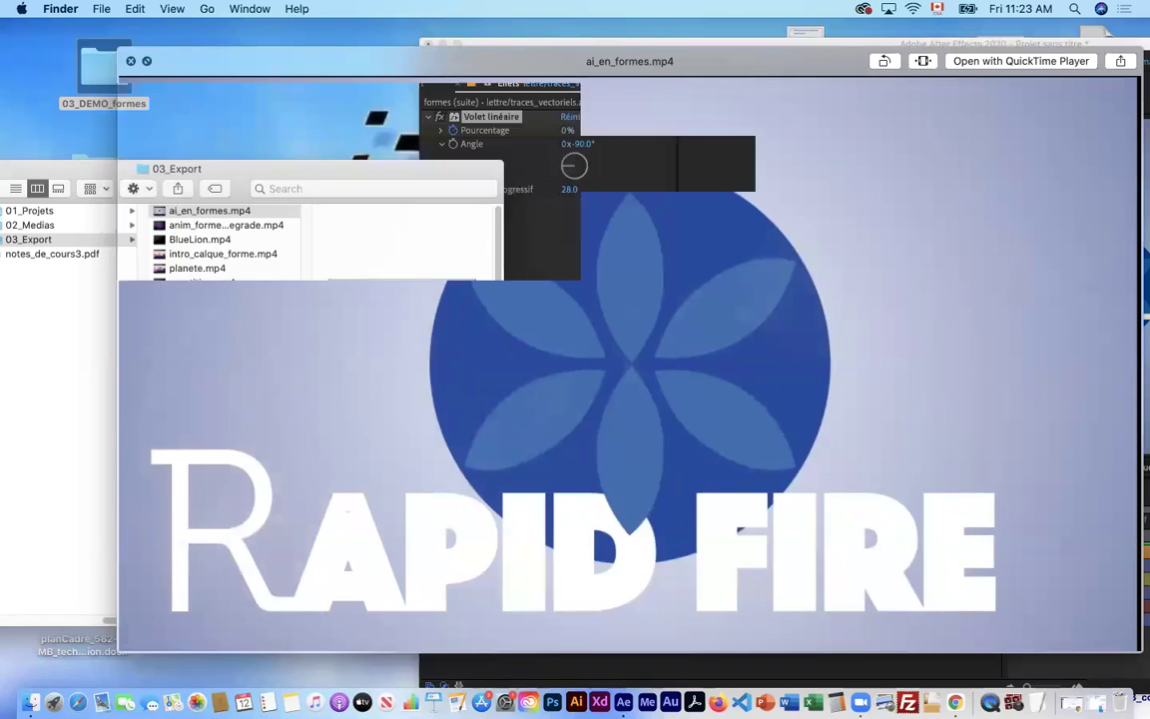
key(space)
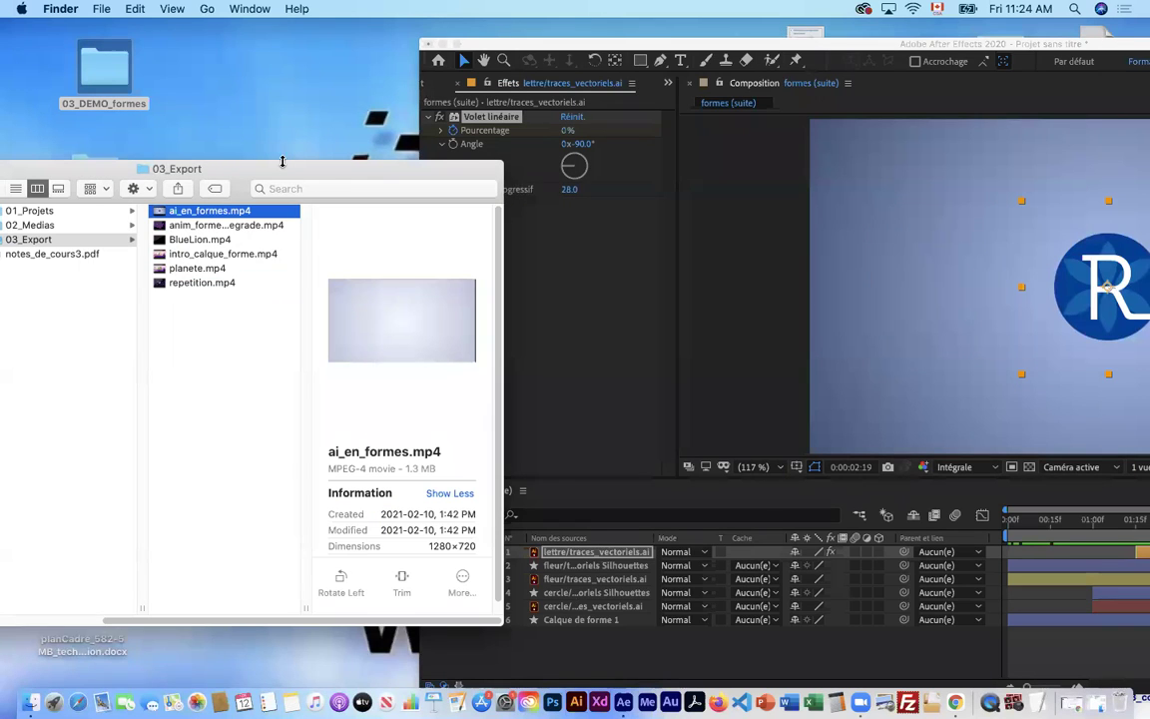
- Close the 03_Export folder window, return to After Effects and move the playhead to 0:00:02:15
drag(282, 167, 439, 200)
drag(10, 196, 72, 201)
click(73, 211)
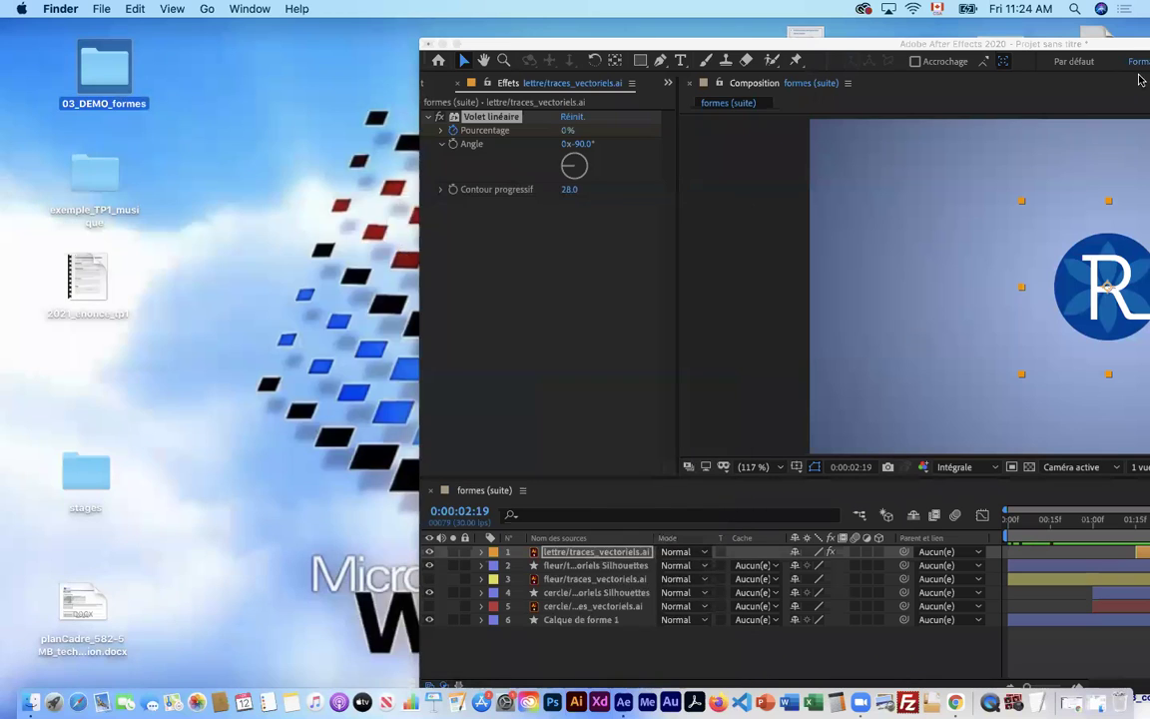
click(450, 371)
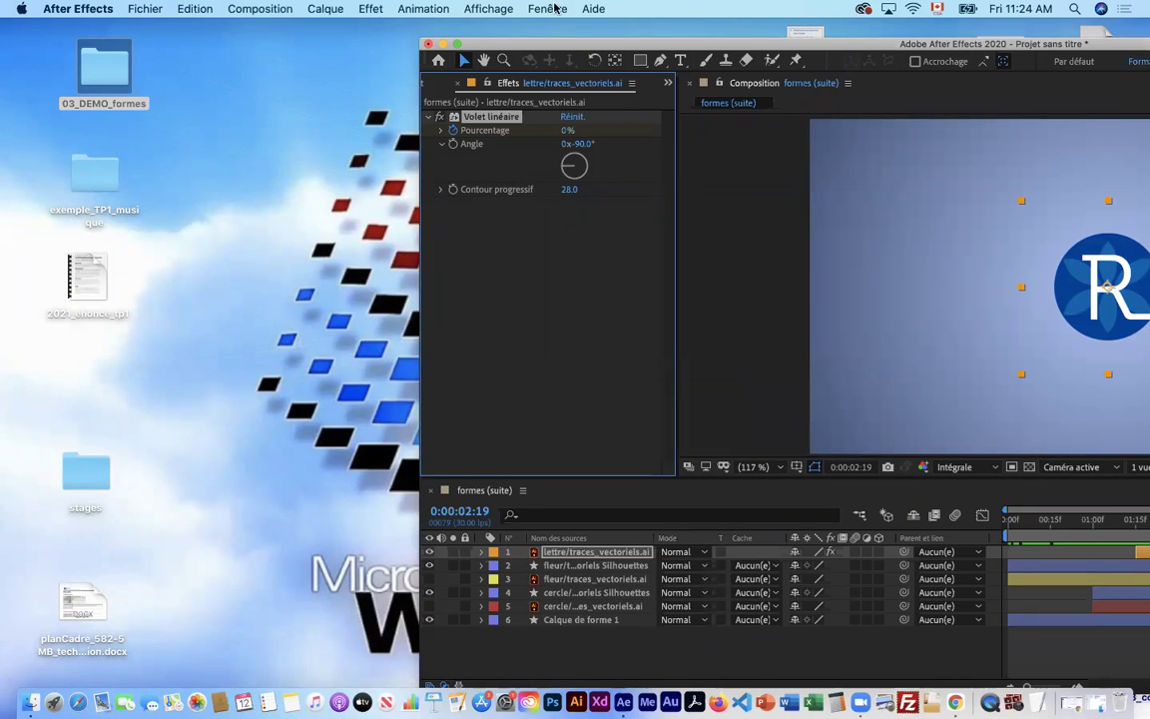
drag(914, 48, 498, 65)
click(809, 538)
mouse_move(809, 539)
mouse_down()
mouse_move(599, 541)
mouse_move(802, 556)
mouse_up()
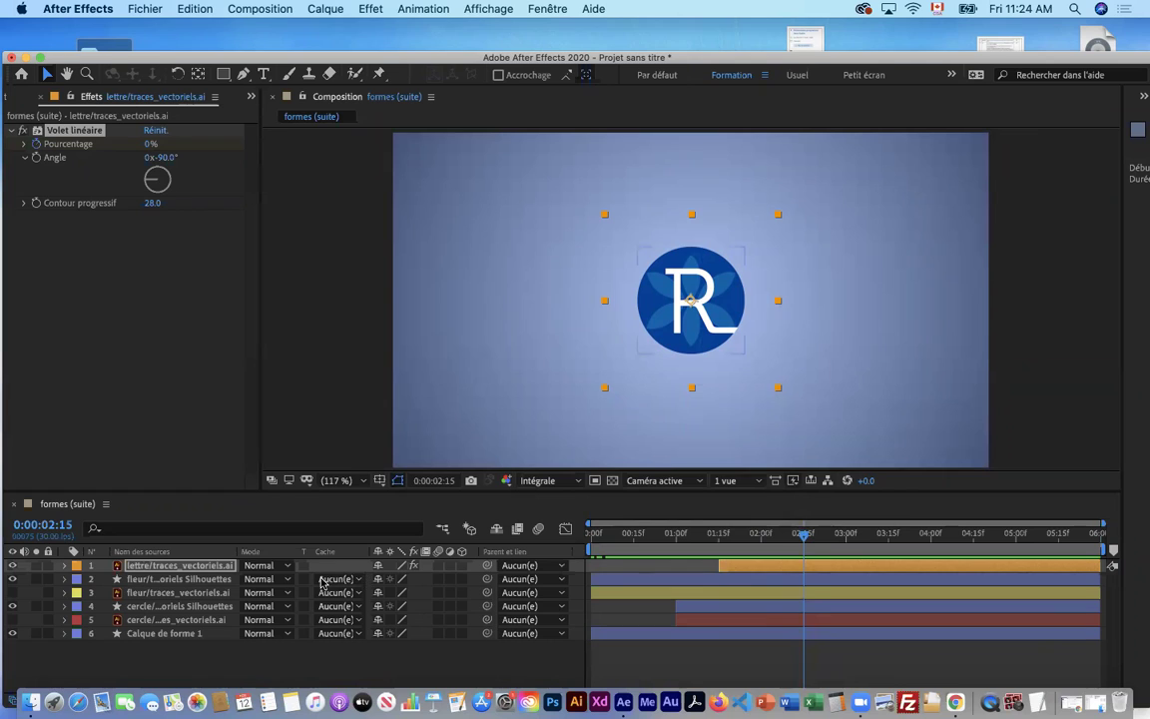
- Select the five letter, flower and circle layers and add Echelle keyframes of 100% at 0:00:02:15
shift+click(208, 625)
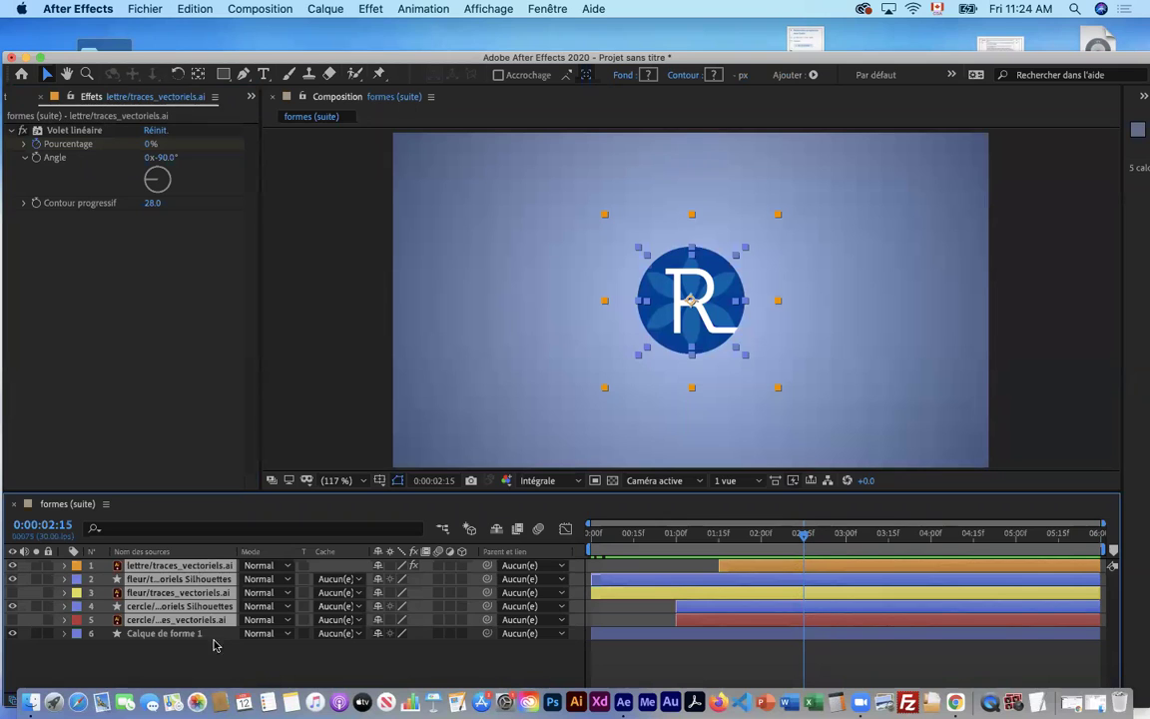
click(217, 655)
click(214, 566)
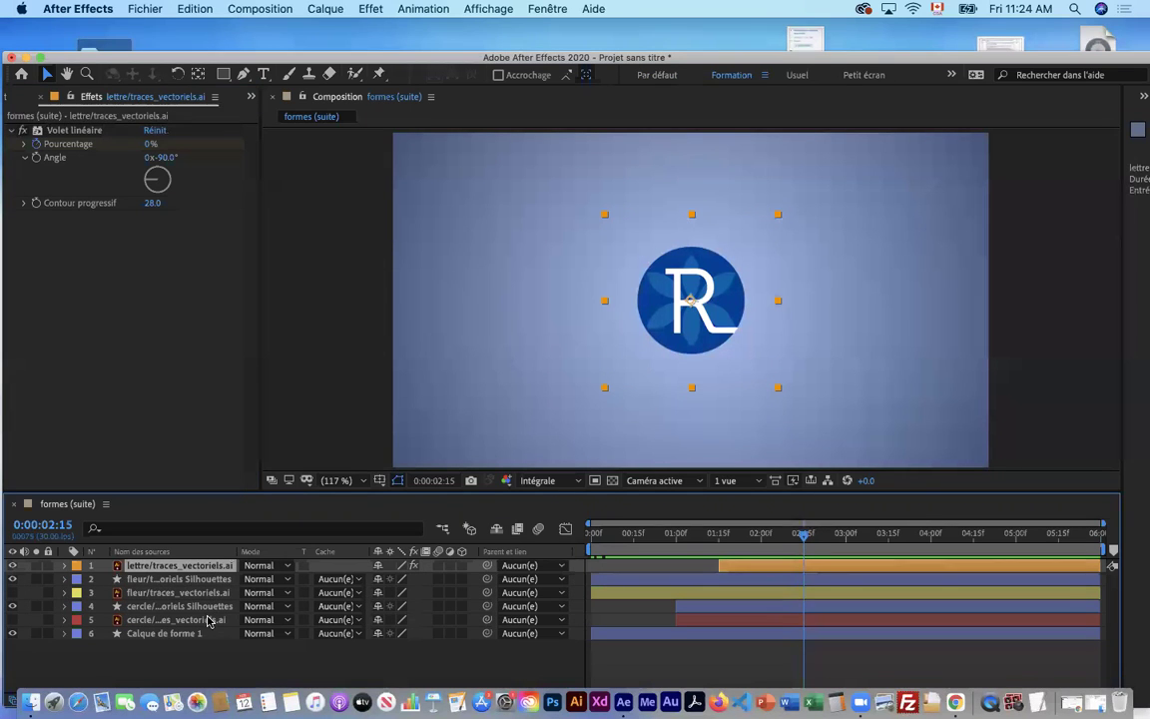
shift+click(208, 625)
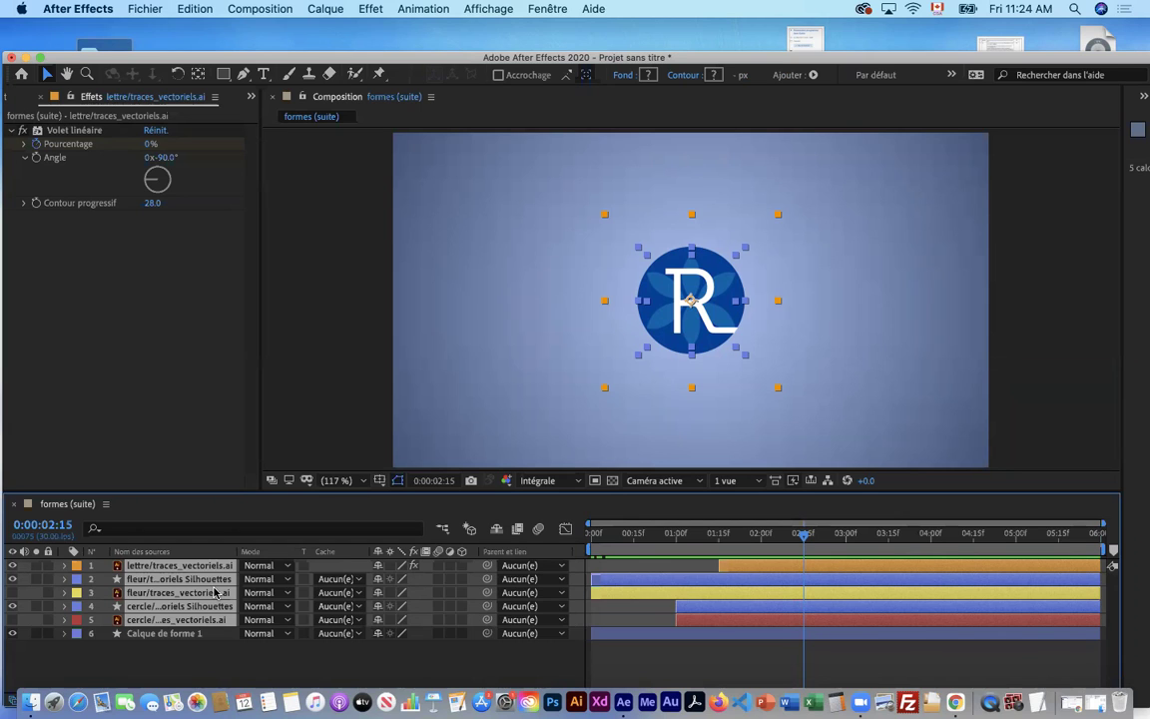
key(s)
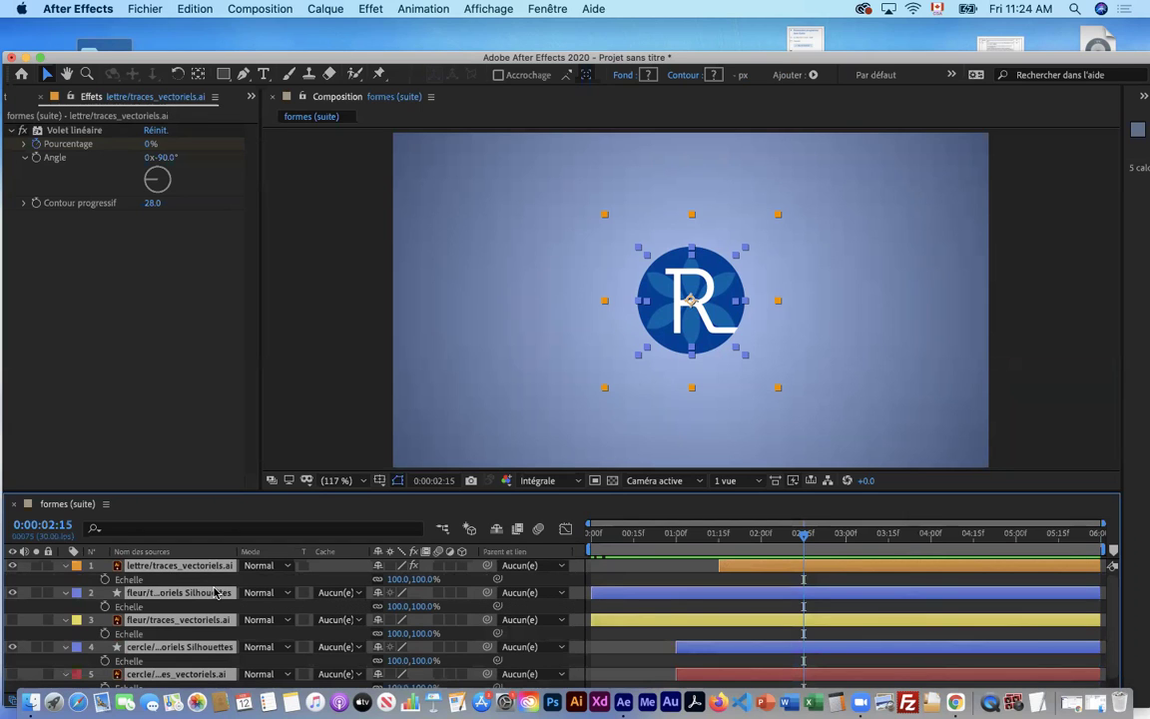
drag(180, 493, 190, 419)
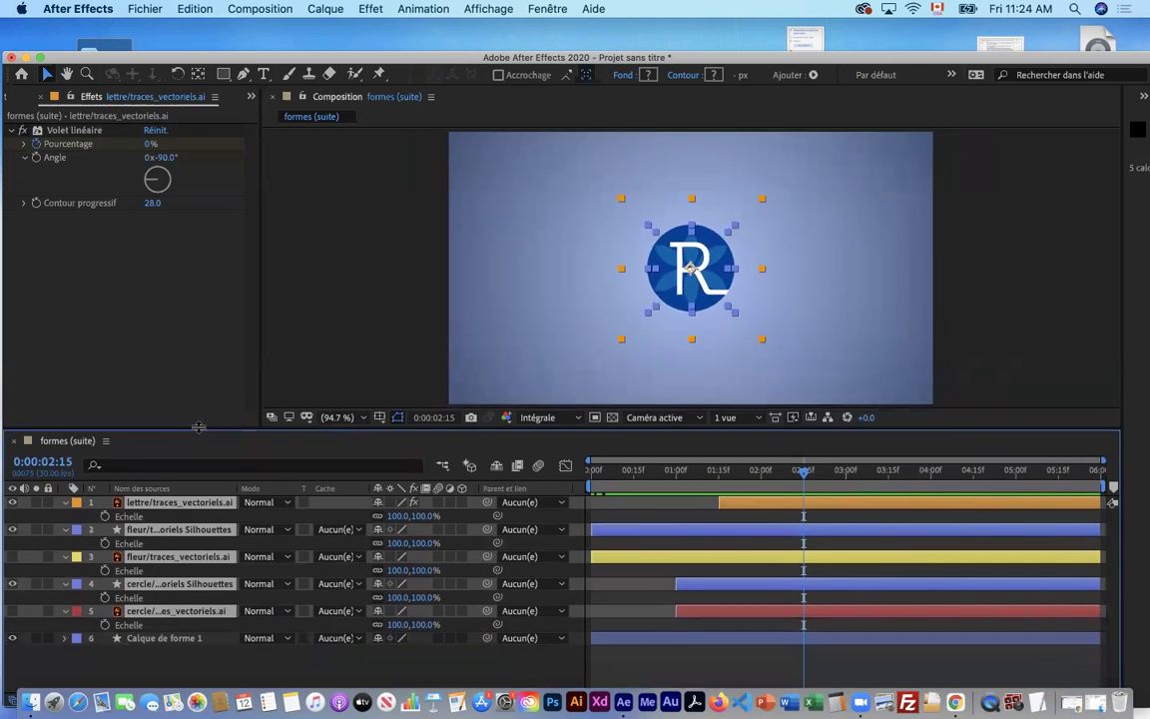
click(106, 517)
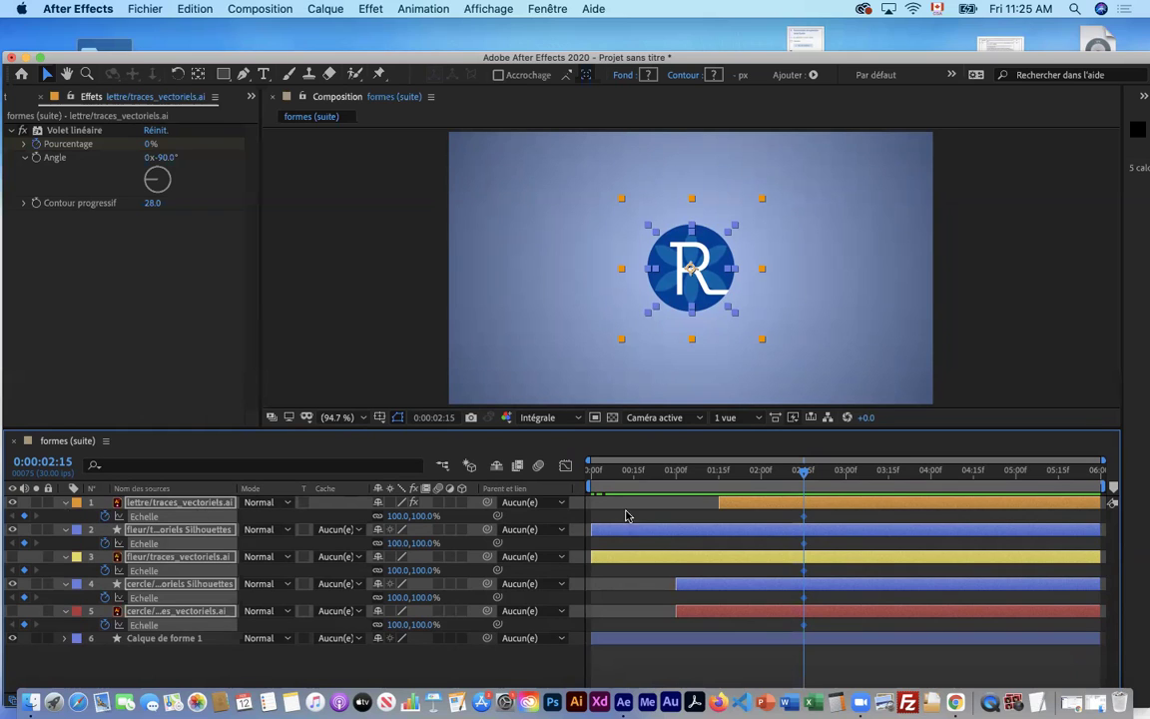
- Keyframe the Echelle of the five selected layers at 280% at 0:00:03:00 and 240% at 0:00:03:05
drag(809, 477, 847, 481)
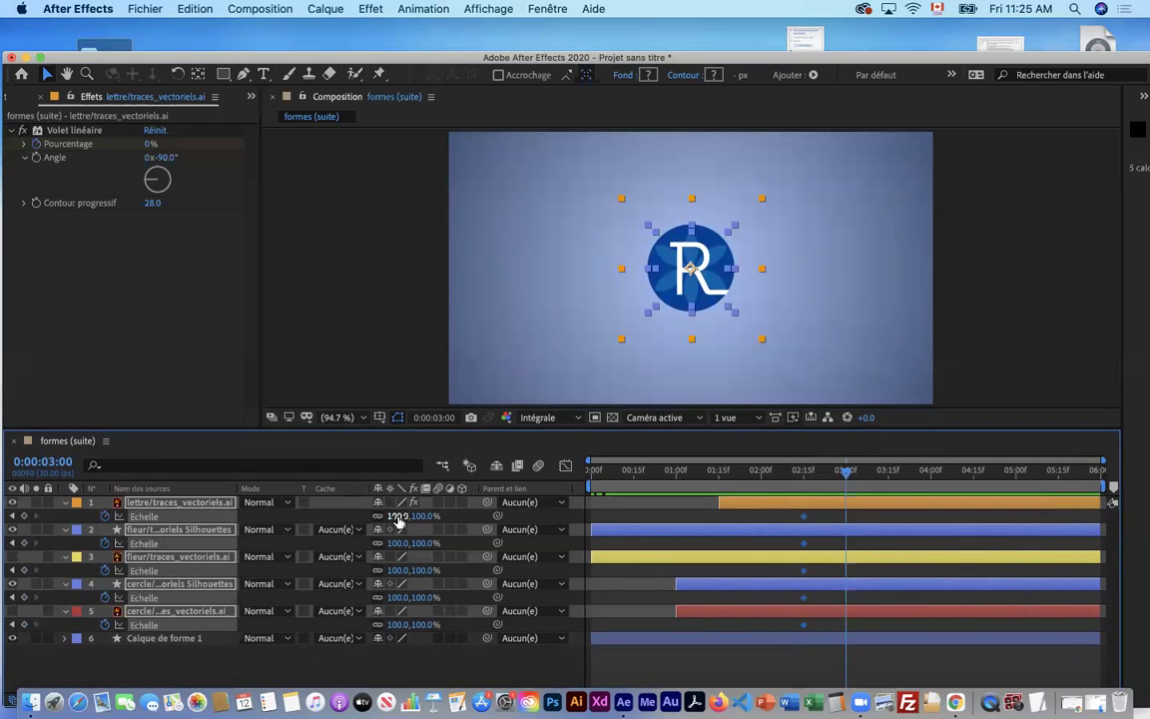
drag(395, 516, 541, 518)
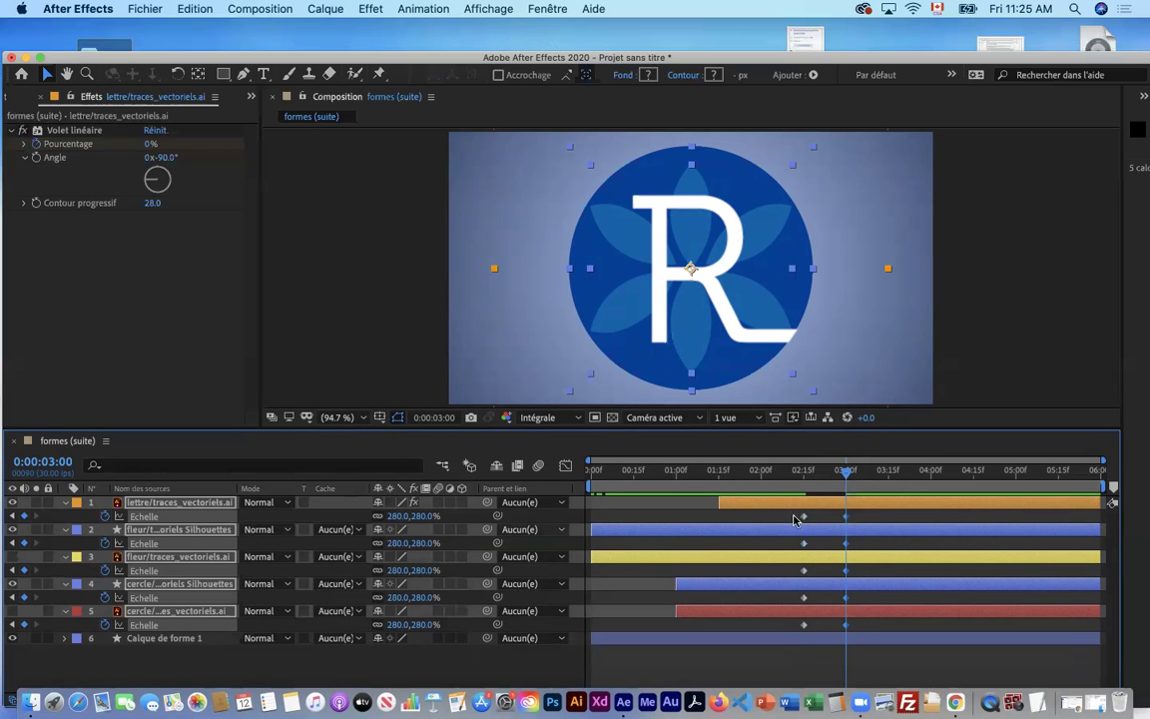
mouse_move(848, 480)
mouse_down()
mouse_move(759, 482)
mouse_move(859, 490)
mouse_up()
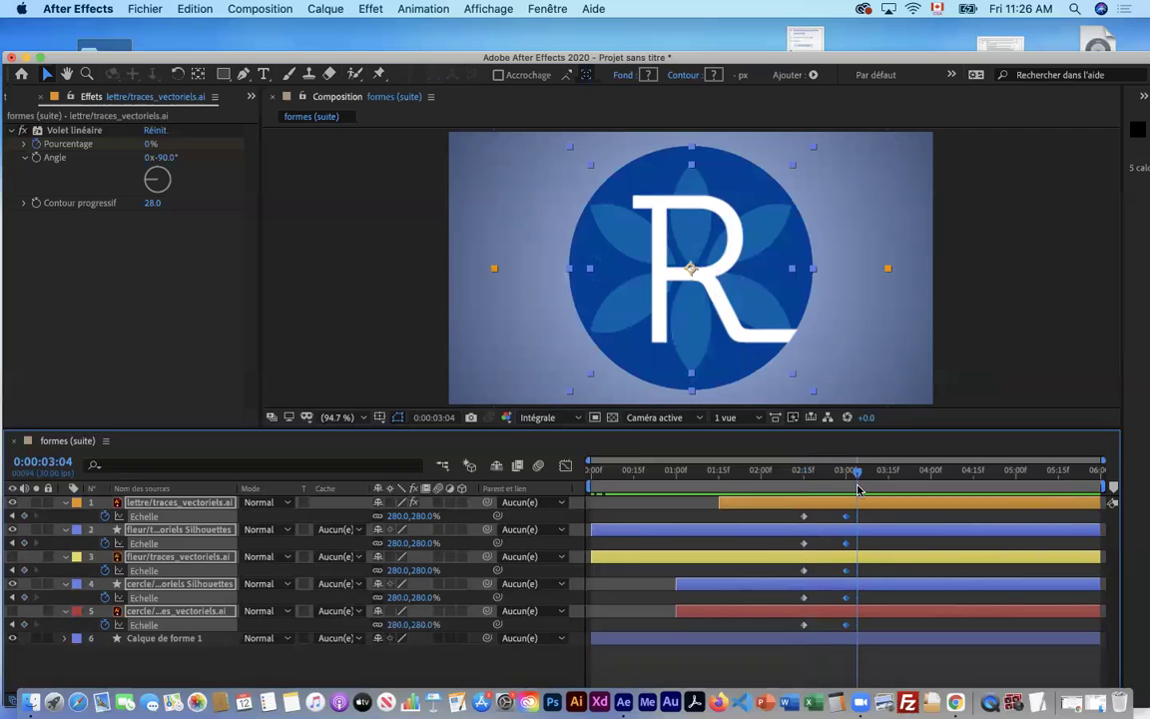
drag(859, 490, 860, 489)
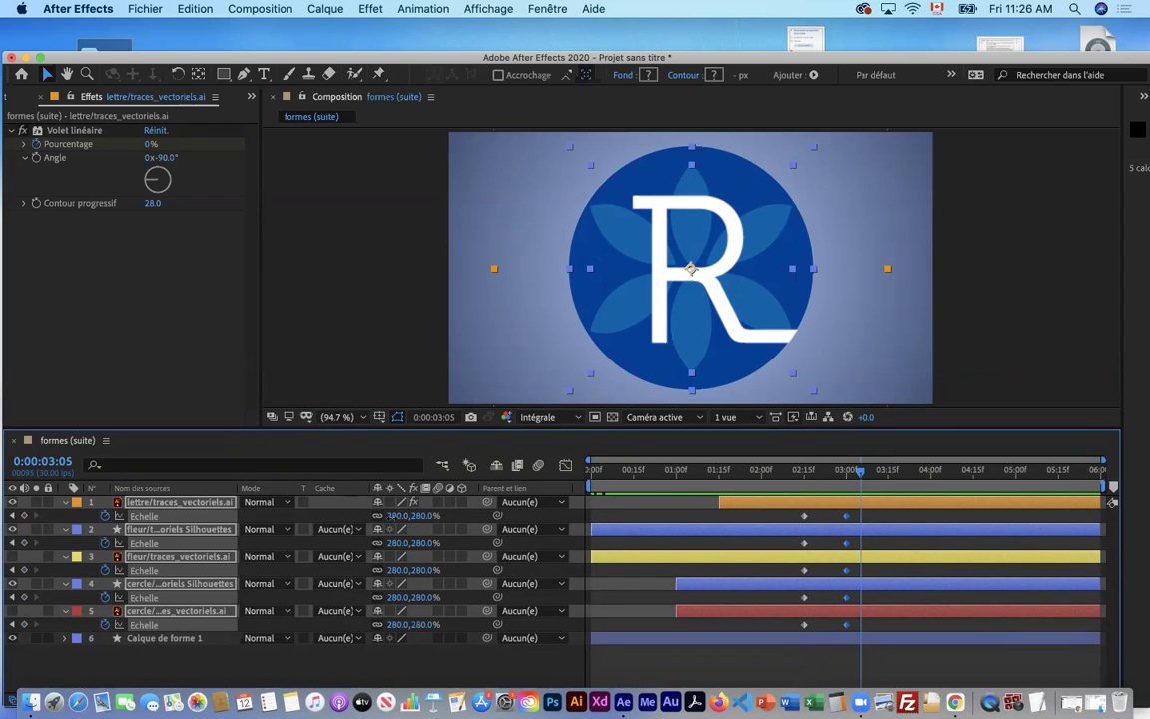
drag(390, 516, 372, 516)
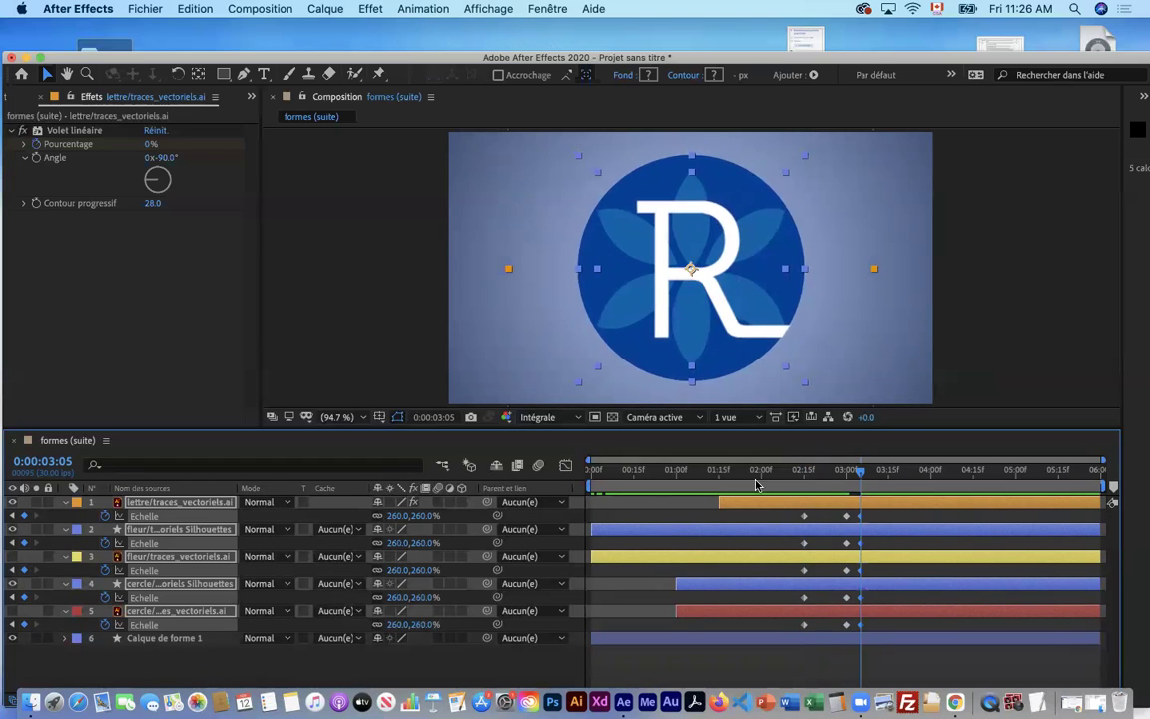
mouse_move(861, 474)
mouse_down()
mouse_move(753, 479)
mouse_move(881, 489)
mouse_move(811, 489)
mouse_move(861, 498)
mouse_up()
drag(392, 516, 381, 513)
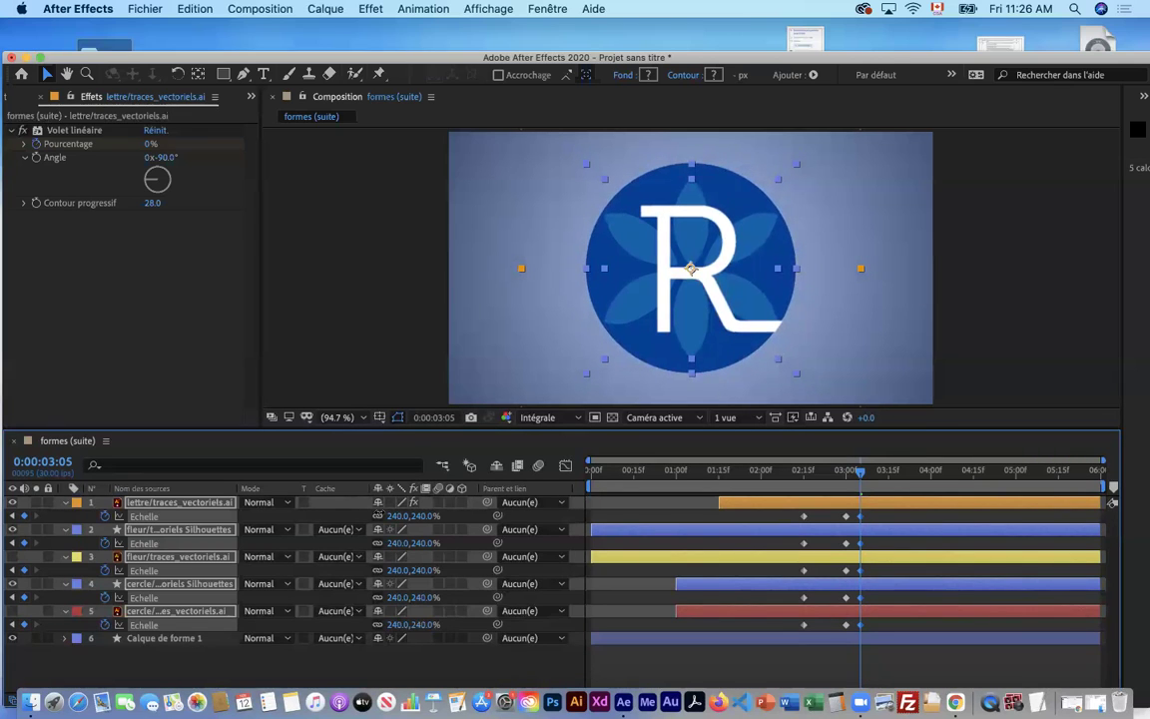
- Apply Lissage de vitesse to all Echelle keyframes of the five letter, flower and circle layers
drag(857, 470, 828, 489)
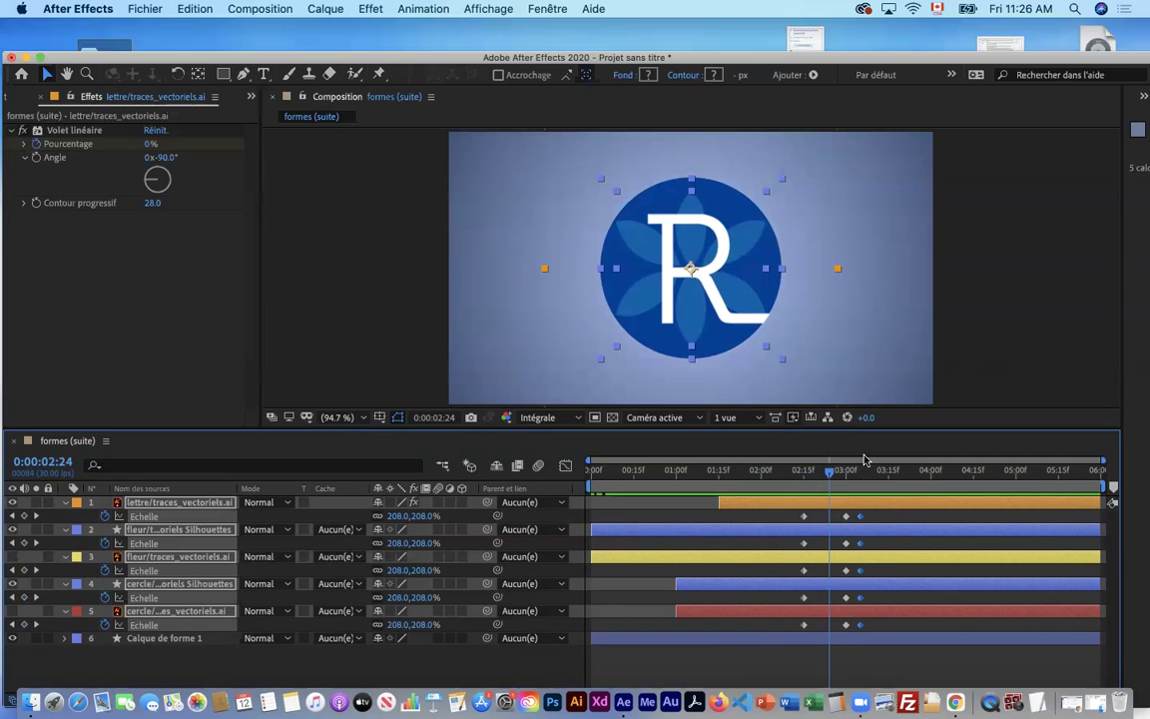
mouse_move(812, 473)
mouse_down()
mouse_move(854, 475)
mouse_move(790, 471)
mouse_up()
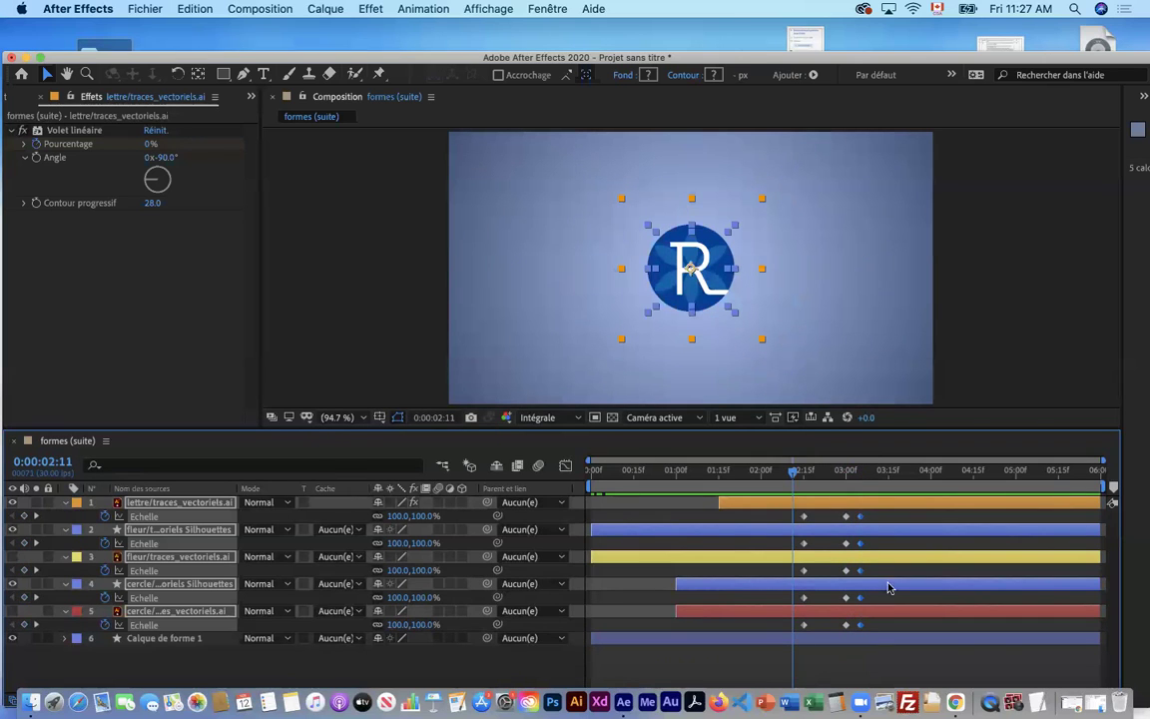
drag(881, 656, 796, 514)
click(879, 661)
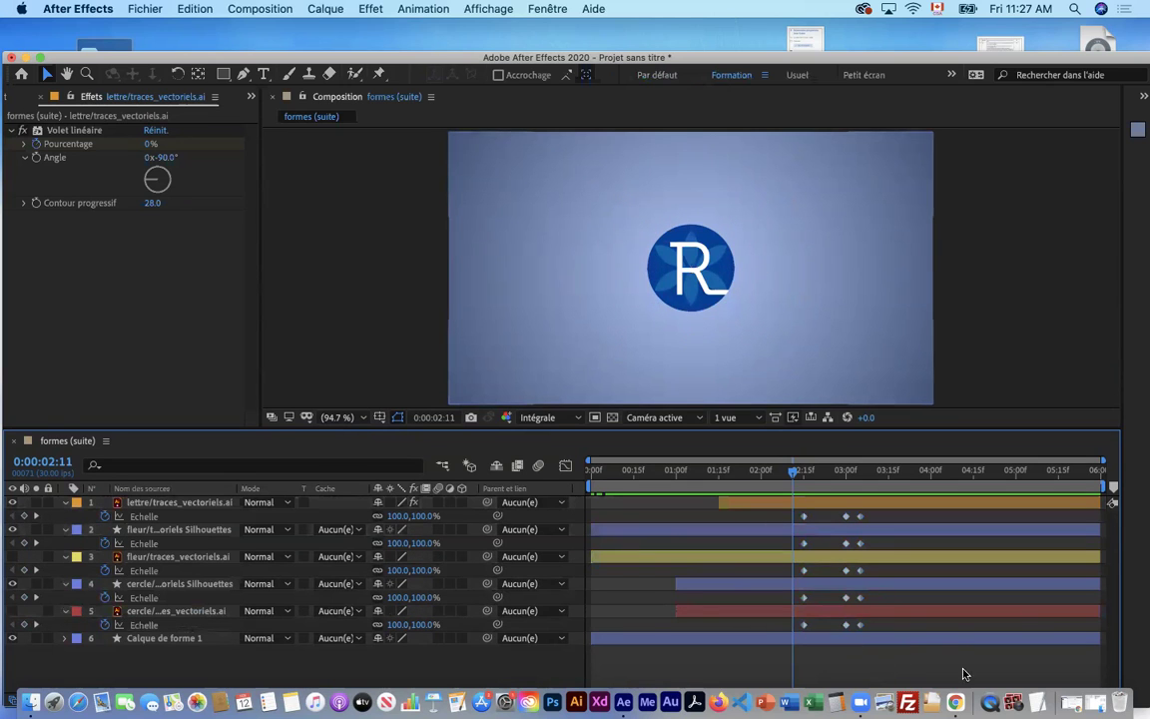
drag(904, 666, 797, 513)
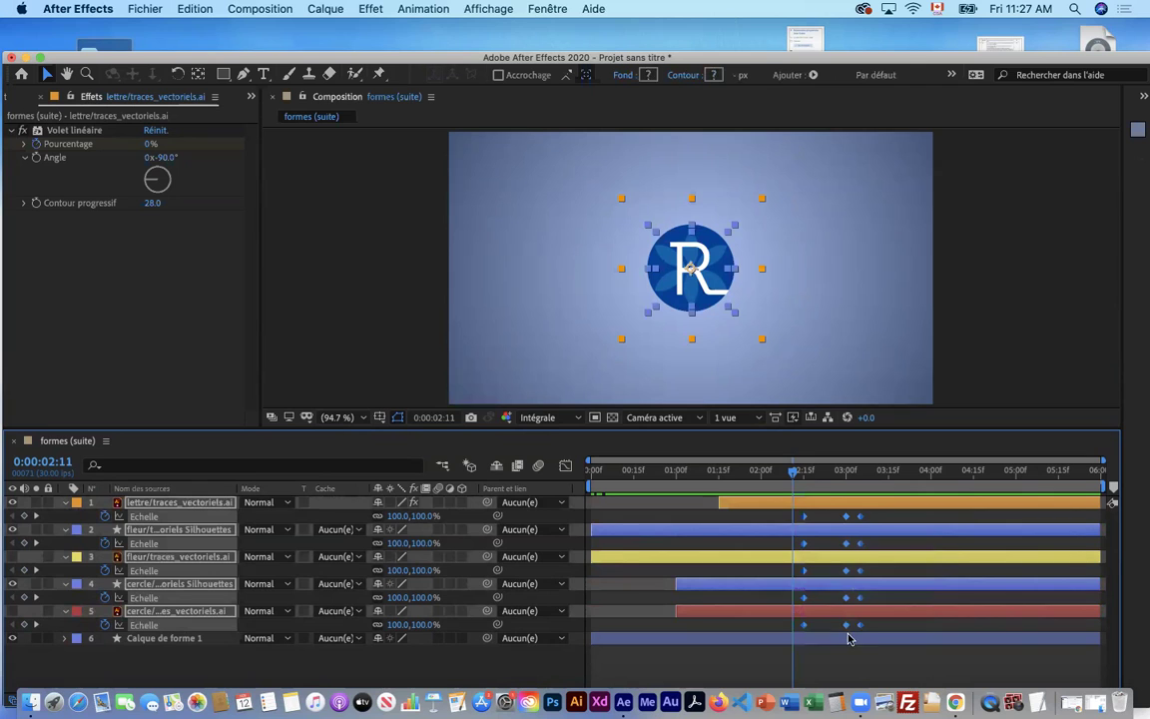
right_click(861, 520)
mouse_move(913, 676)
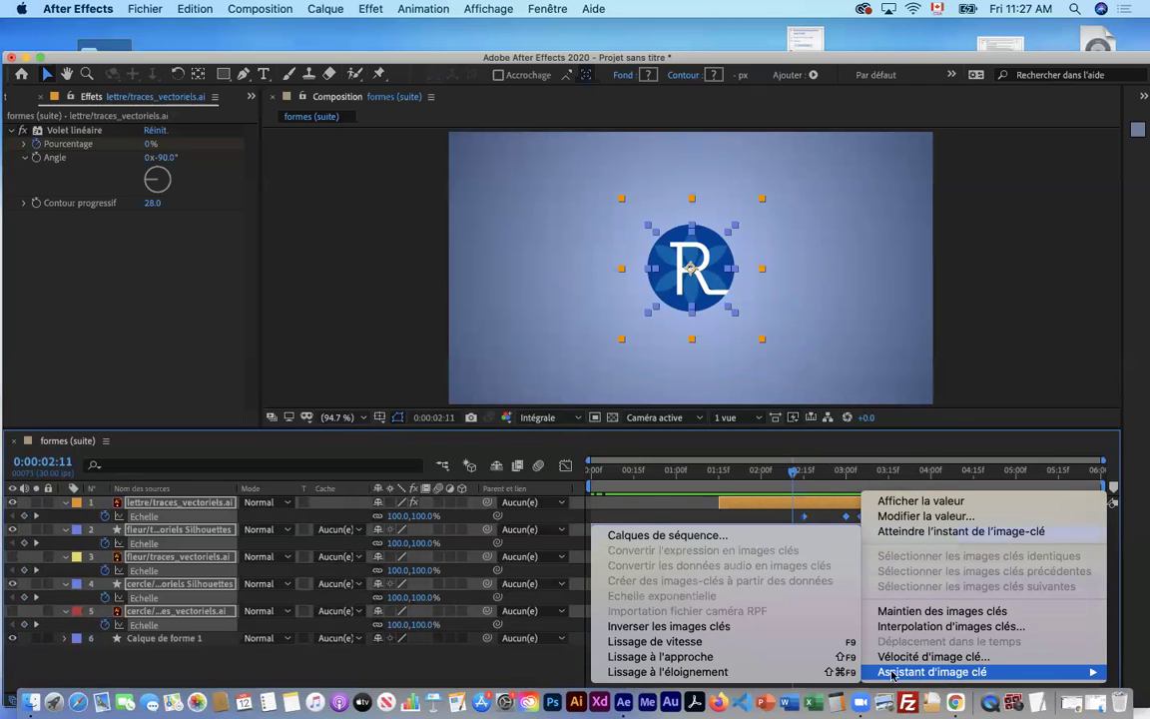
click(765, 646)
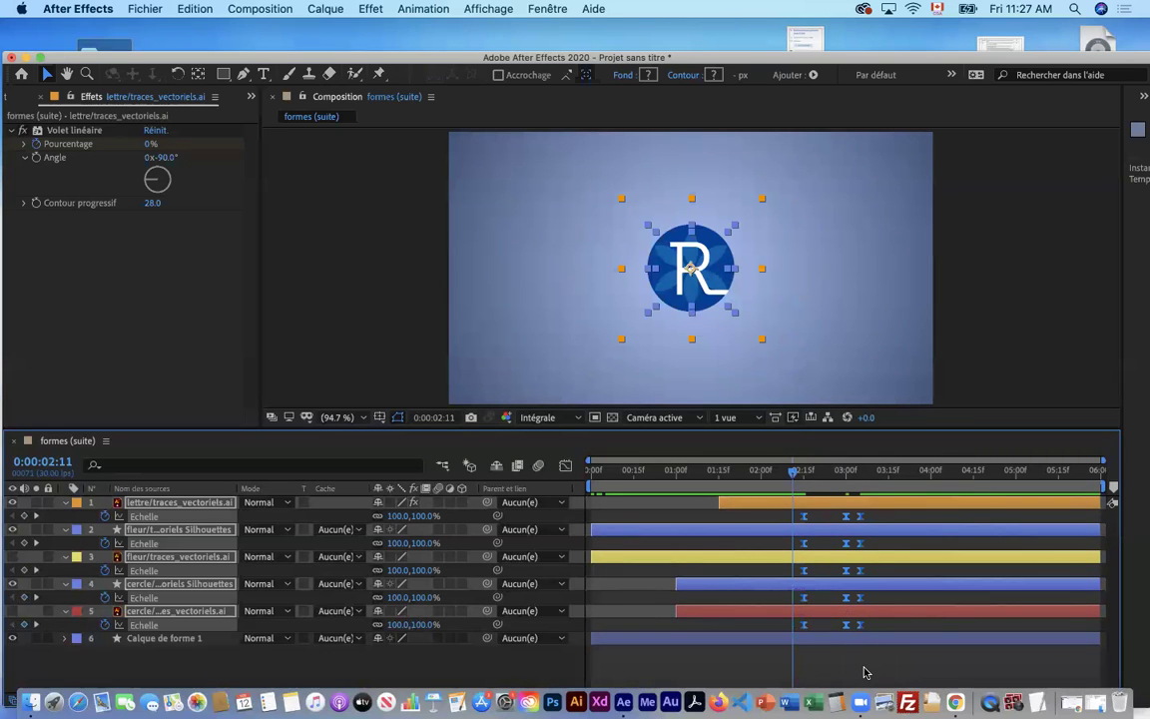
- Limit the work area to about 0:00:02:00–0:00:03:15 and preview the eased scaling of the logo
drag(792, 477, 759, 477)
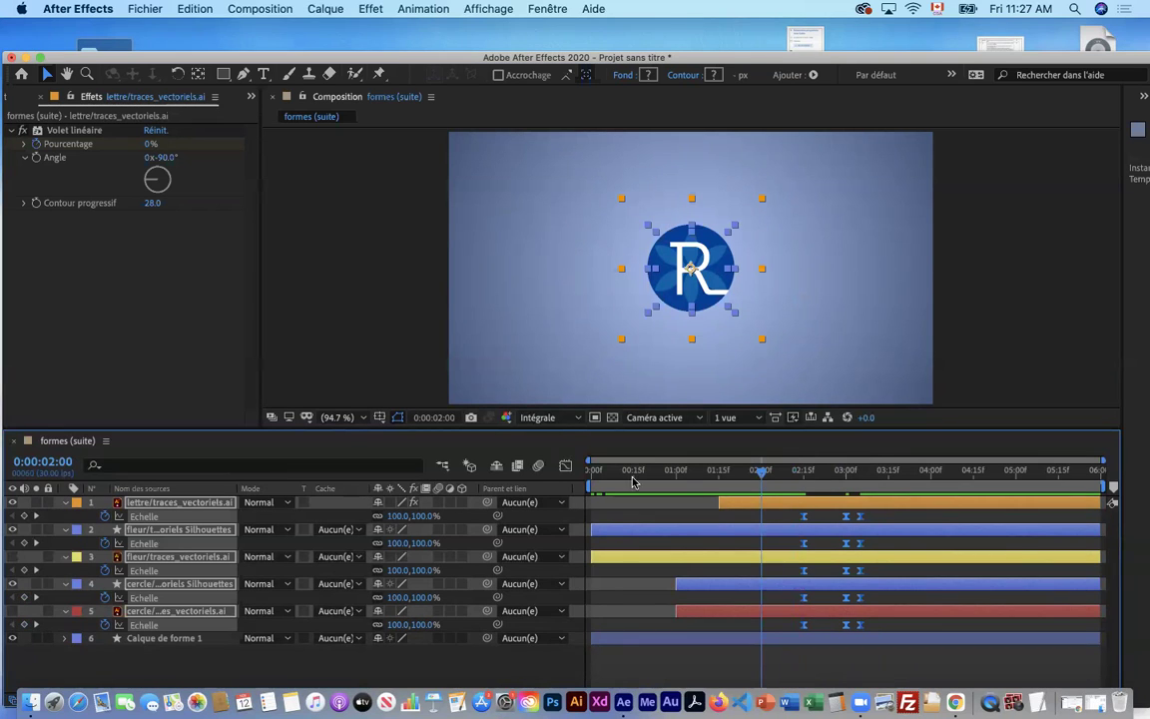
drag(584, 479, 757, 485)
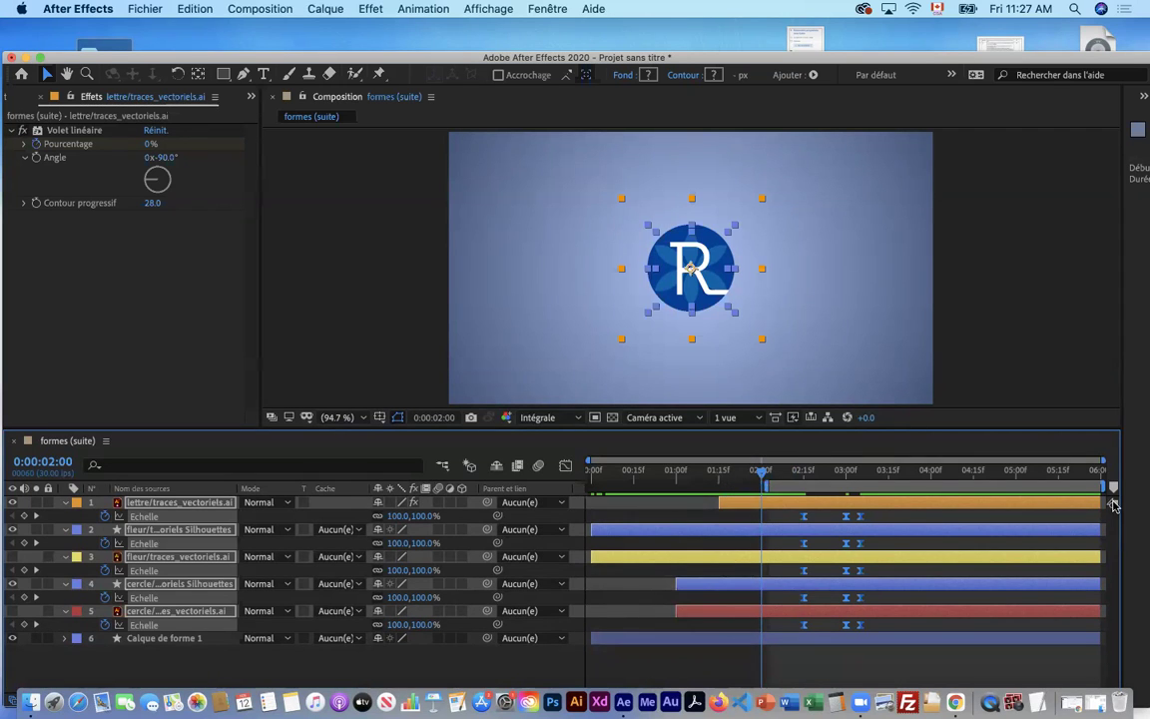
drag(1080, 486, 893, 492)
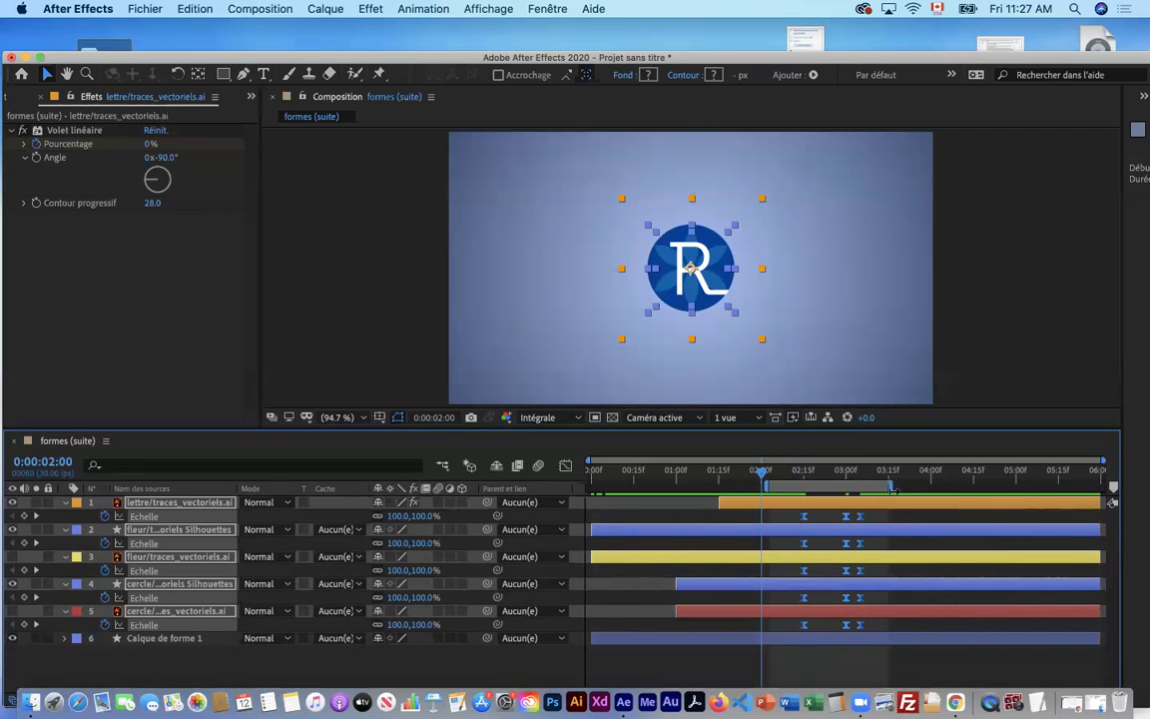
key(space)
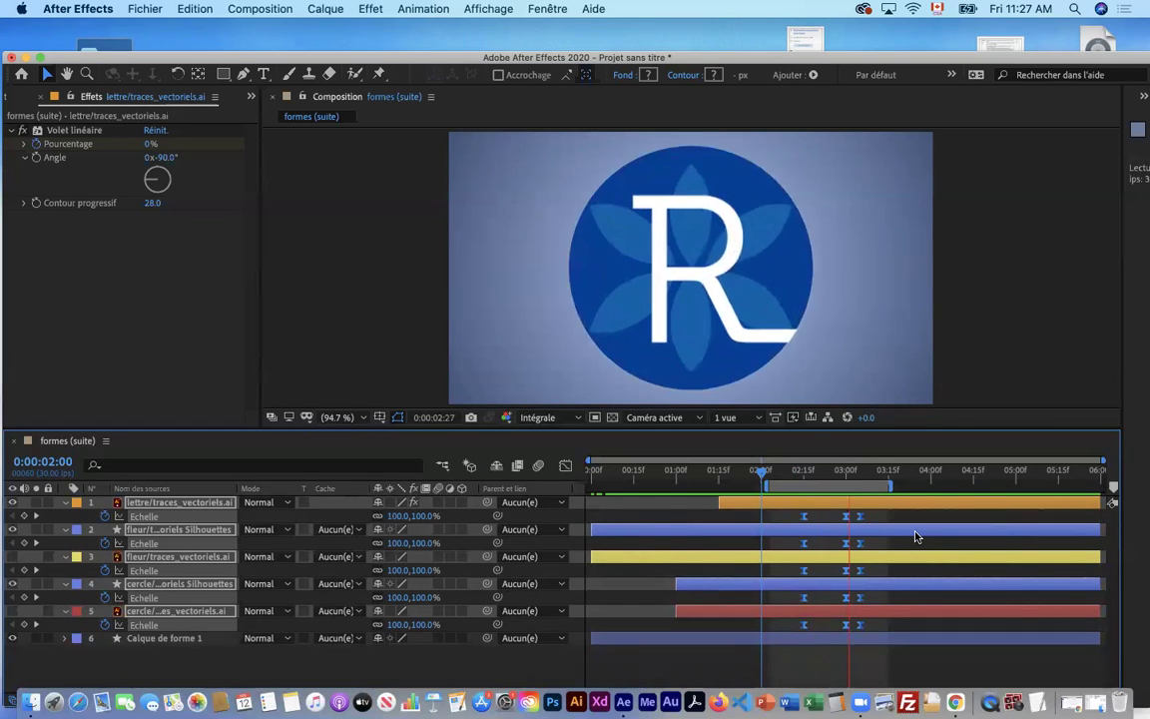
- Move the last Echelle keyframes of the five layers slightly earlier and replay the bounce
key(space)
click(881, 660)
drag(876, 656, 857, 520)
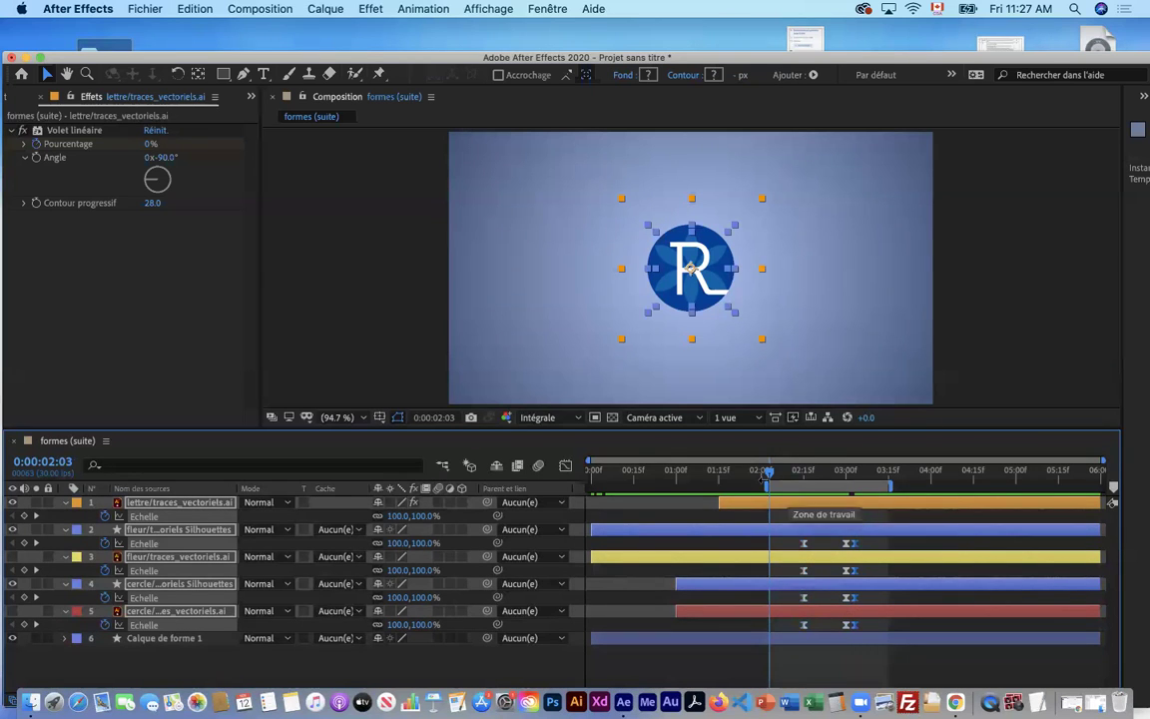
key(space)
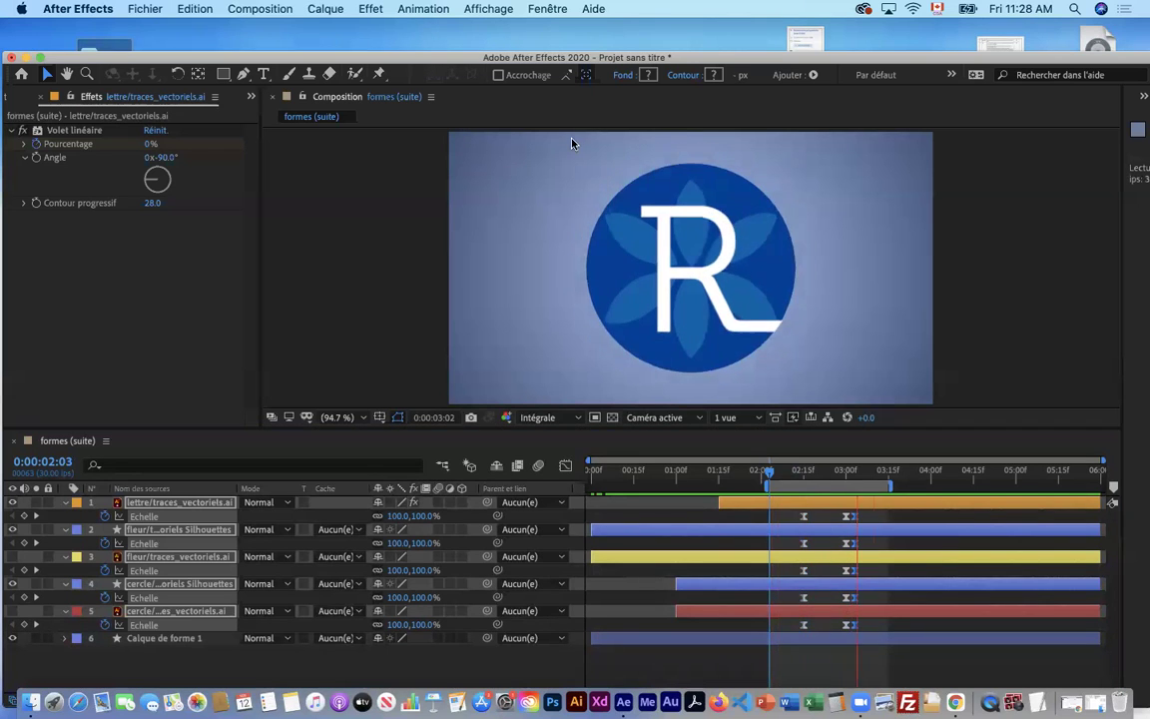
drag(604, 119, 400, 119)
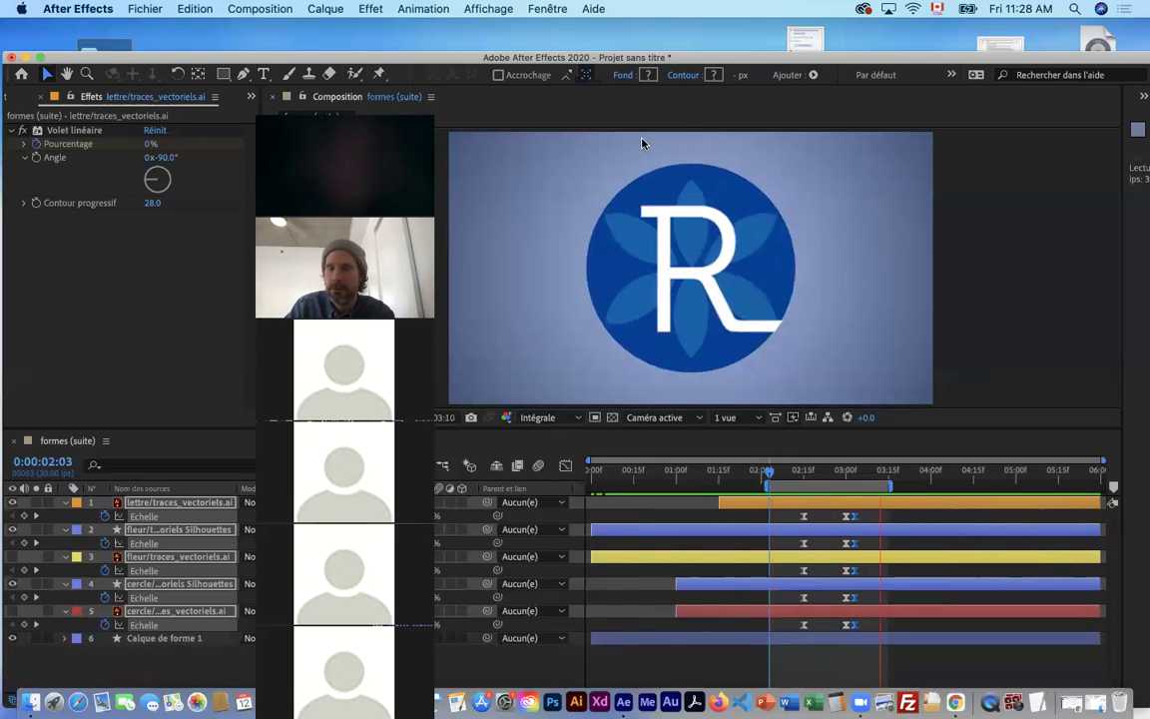
drag(387, 114, 565, 148)
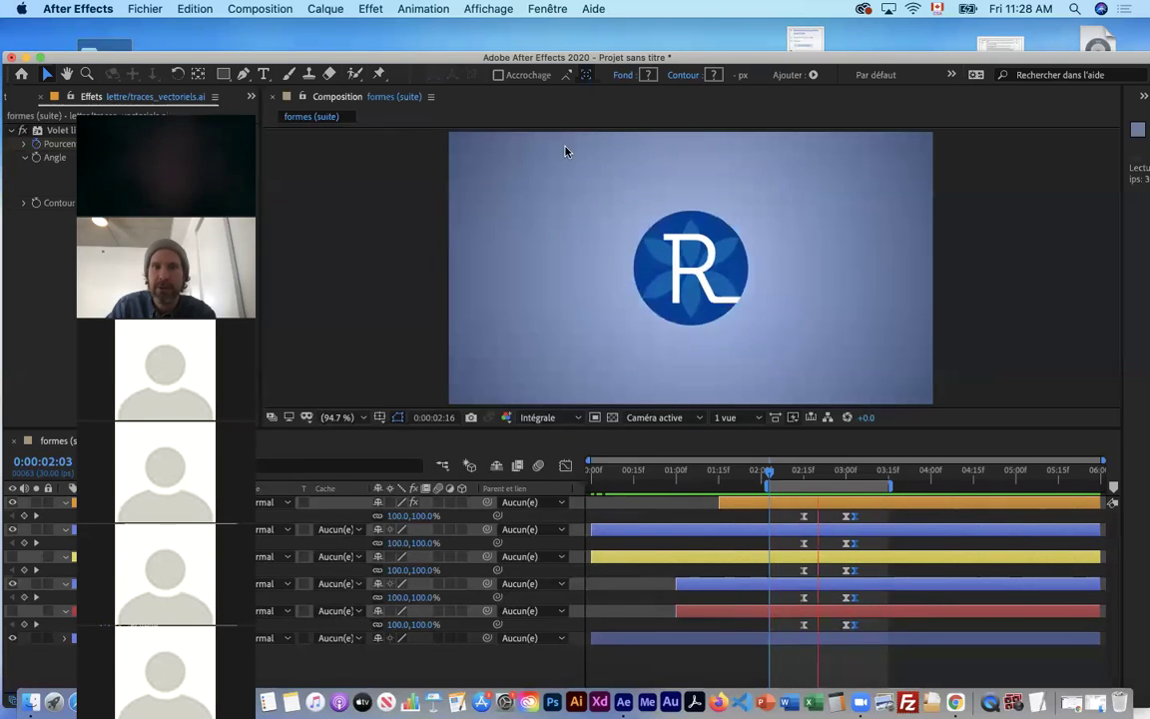
click(429, 148)
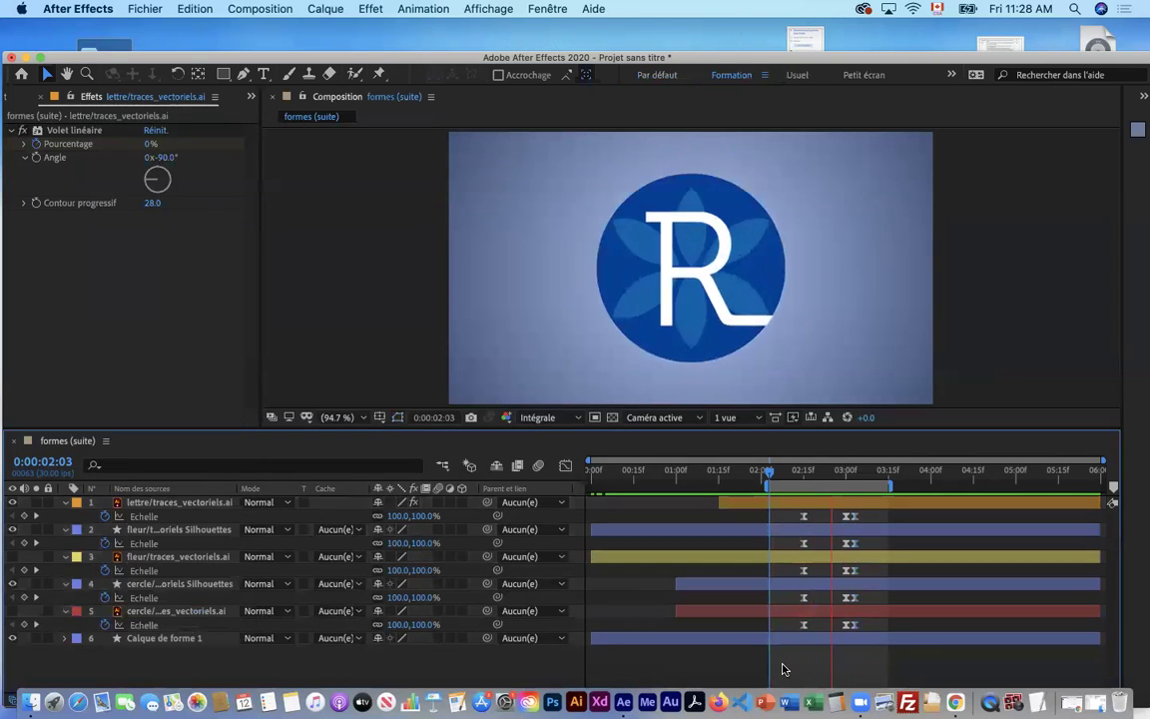
click(784, 669)
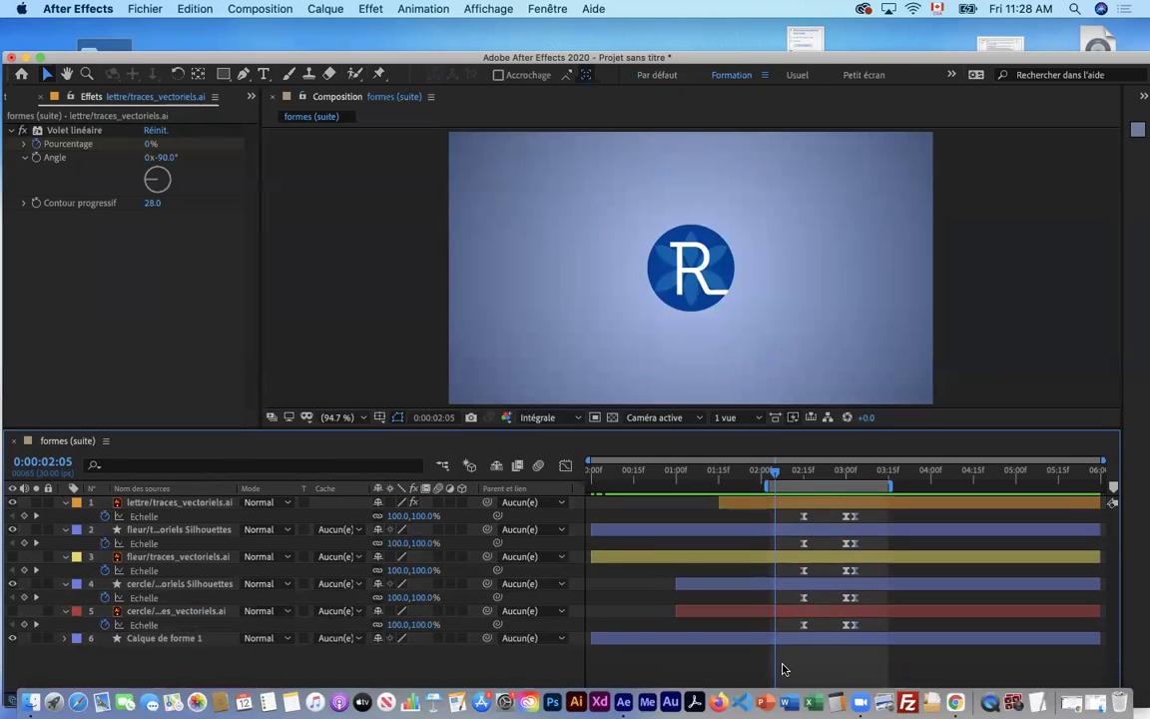
- Undo the keyframe move, the work area changes and the easing of the Echelle keyframes
key(super+z)
key(super+z)
key(super+z)
key(super+z)
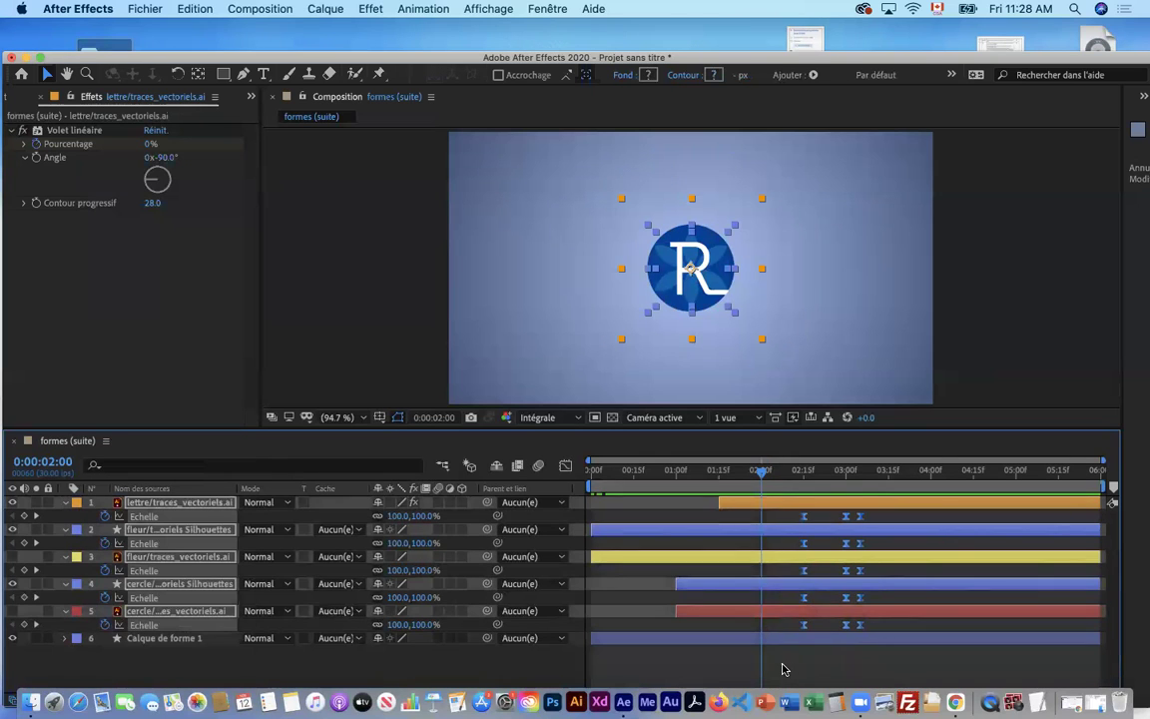
key(space)
click(855, 675)
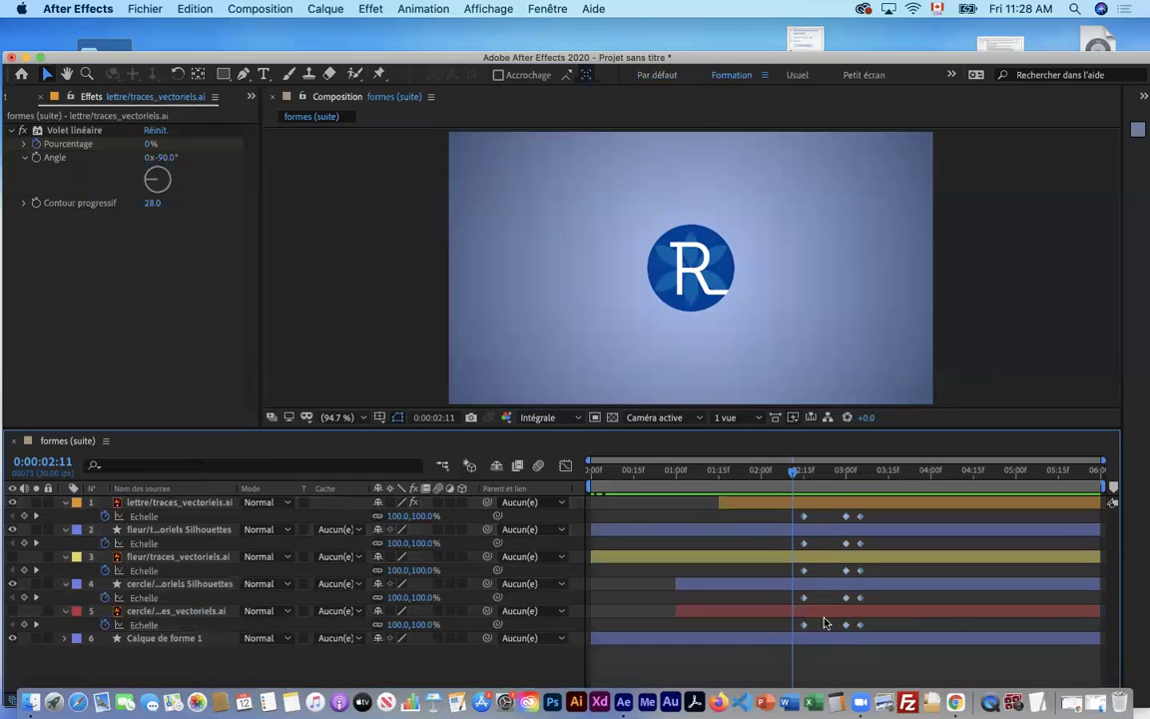
- Examine the Assistant d'image clé easing options for the Echelle keyframes at 0:00:02:15
drag(785, 515, 871, 652)
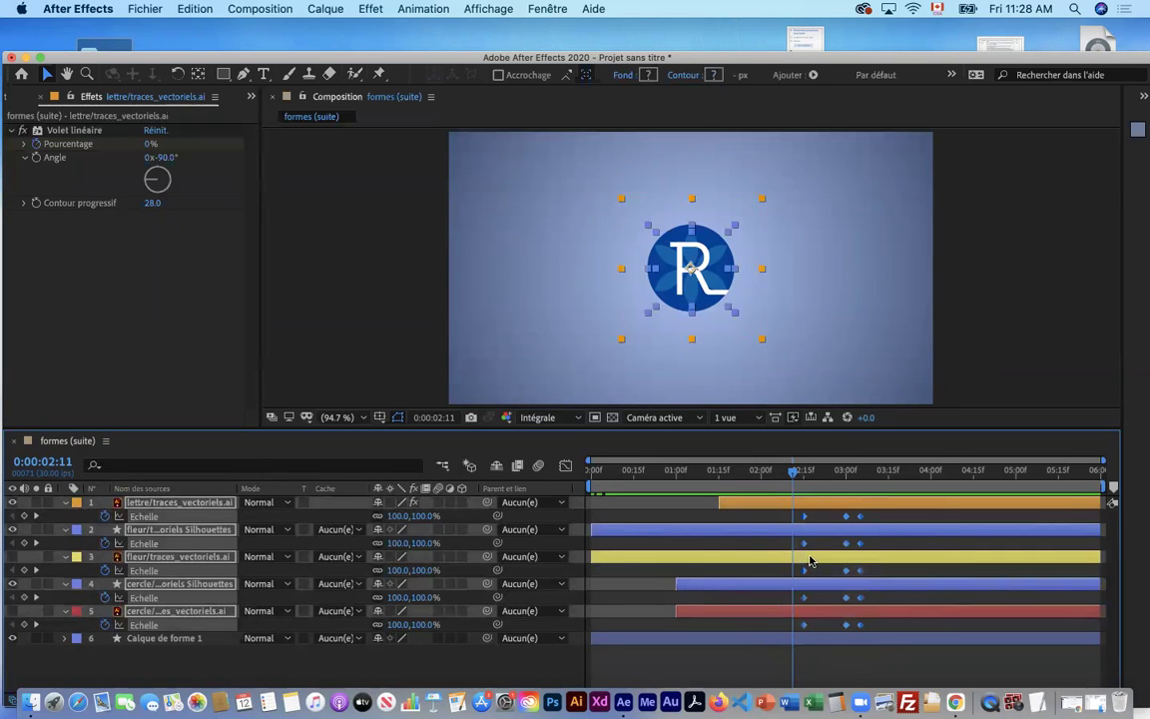
click(813, 674)
drag(790, 512, 819, 632)
right_click(801, 628)
mouse_move(875, 672)
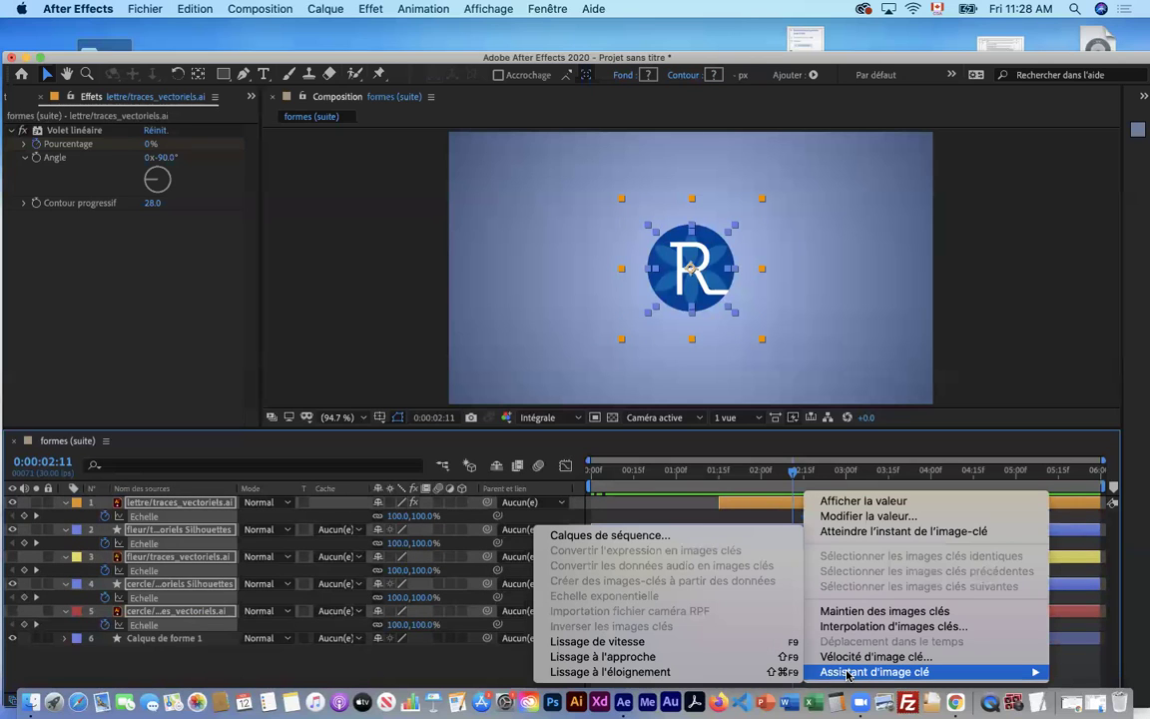
click(740, 672)
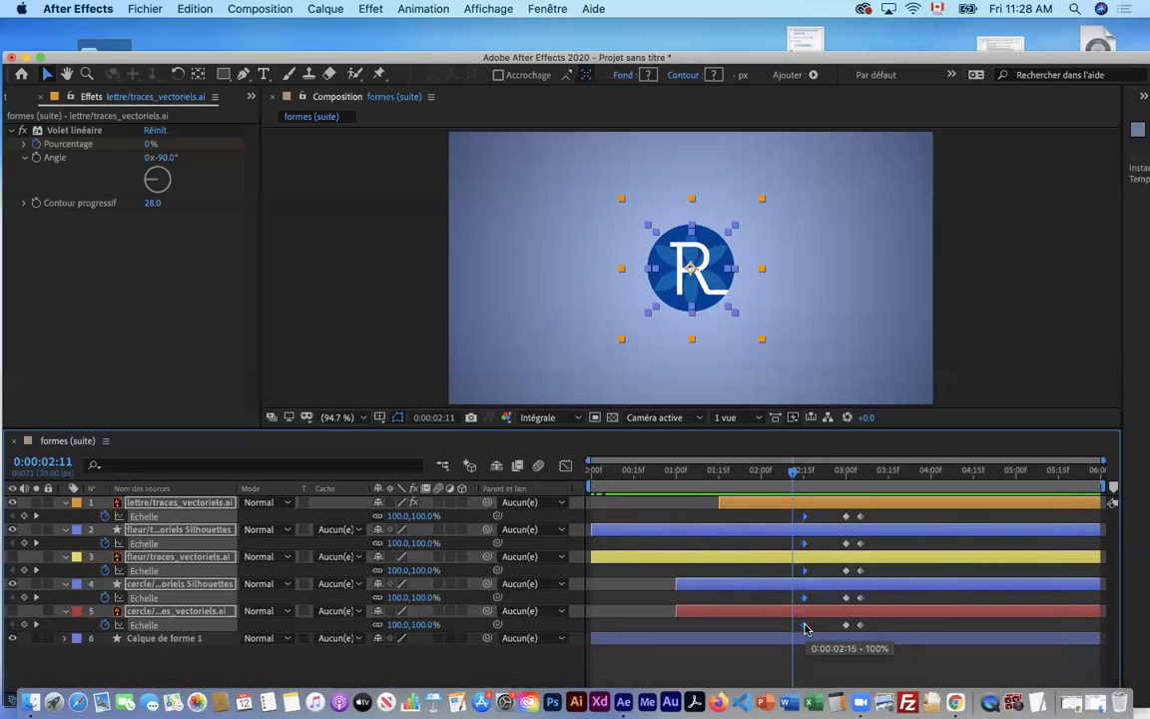
right_click(805, 627)
mouse_move(817, 674)
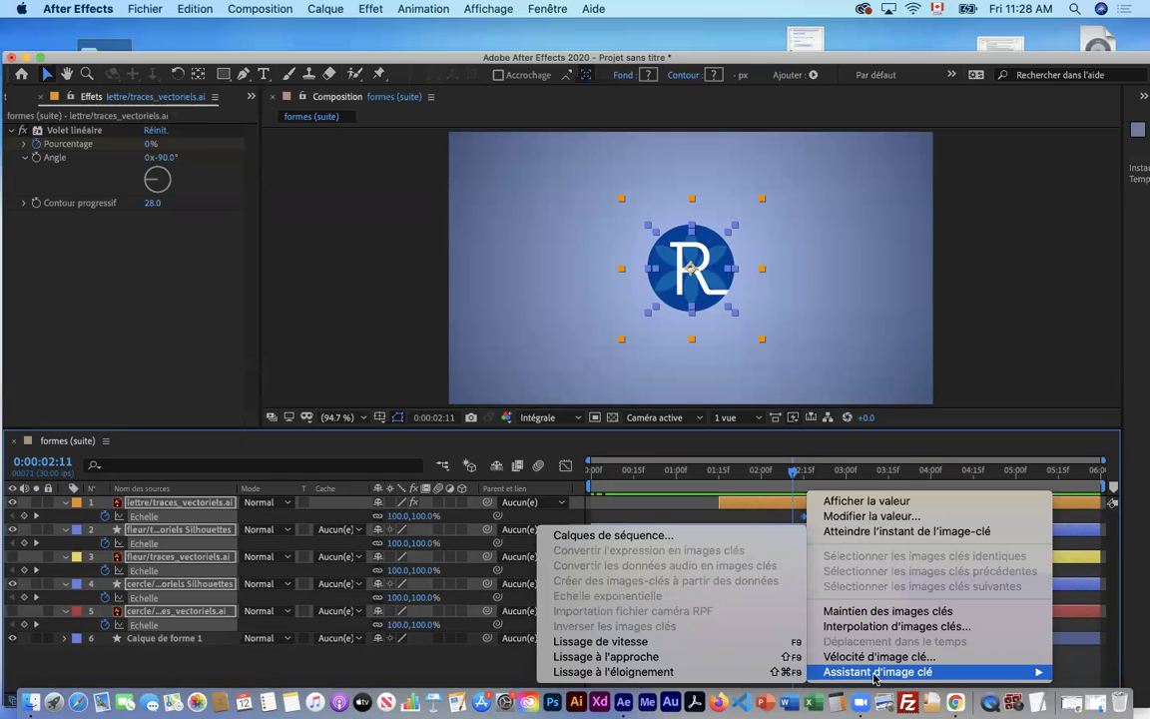
click(629, 661)
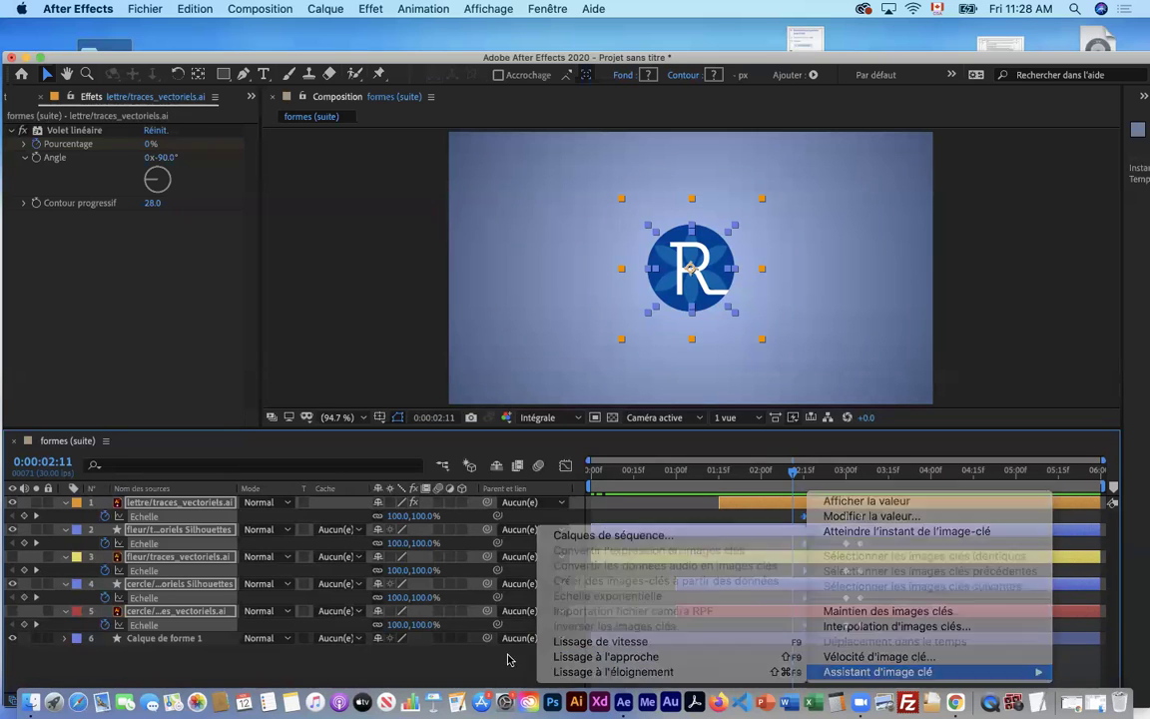
- Select every Echelle keyframe of the five logo layers and ease them with Lissage de vitesse
drag(873, 661, 795, 512)
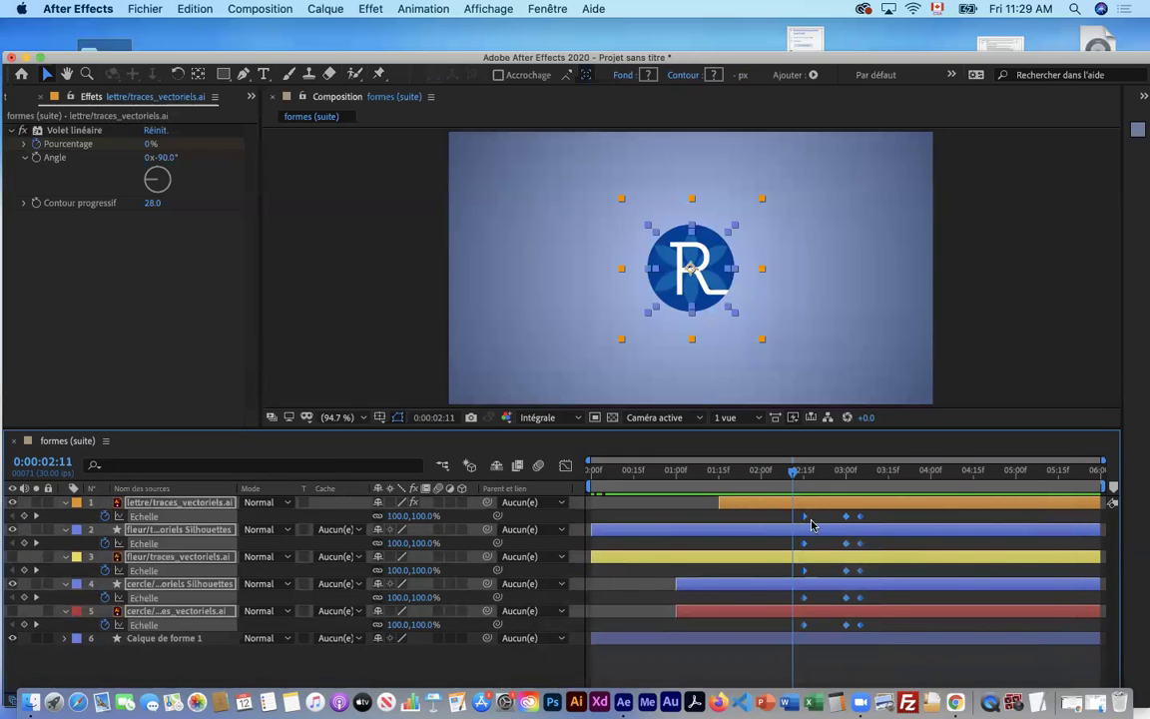
drag(876, 664, 844, 616)
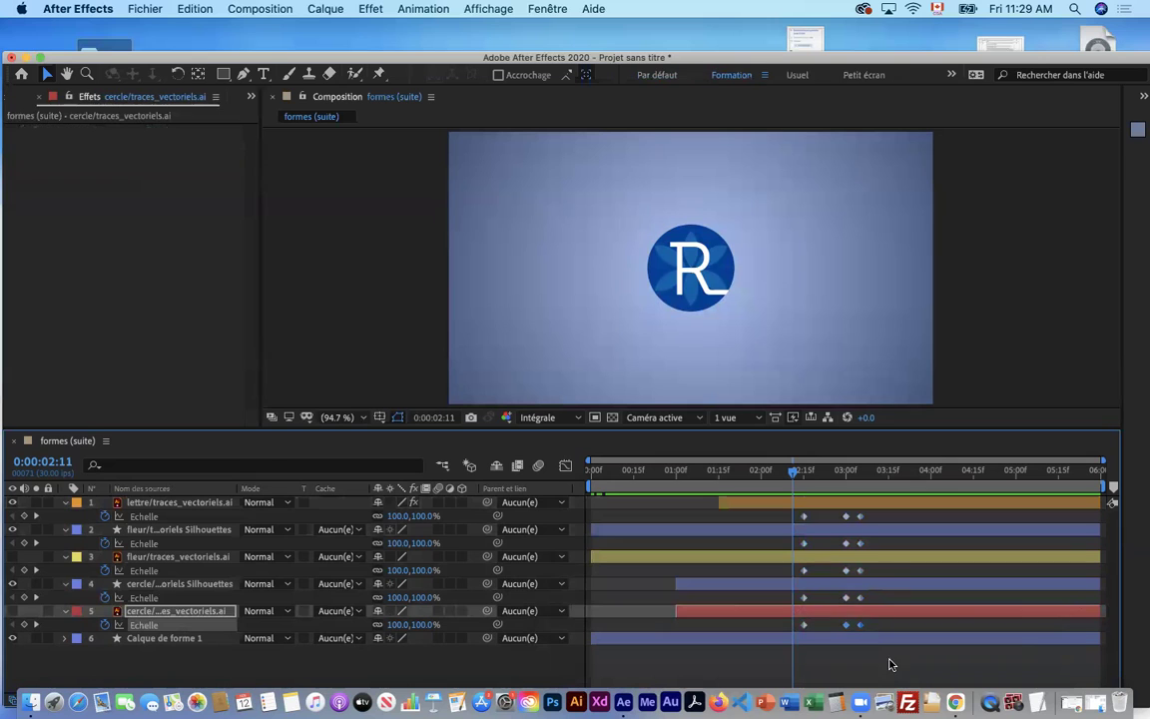
drag(899, 667, 795, 518)
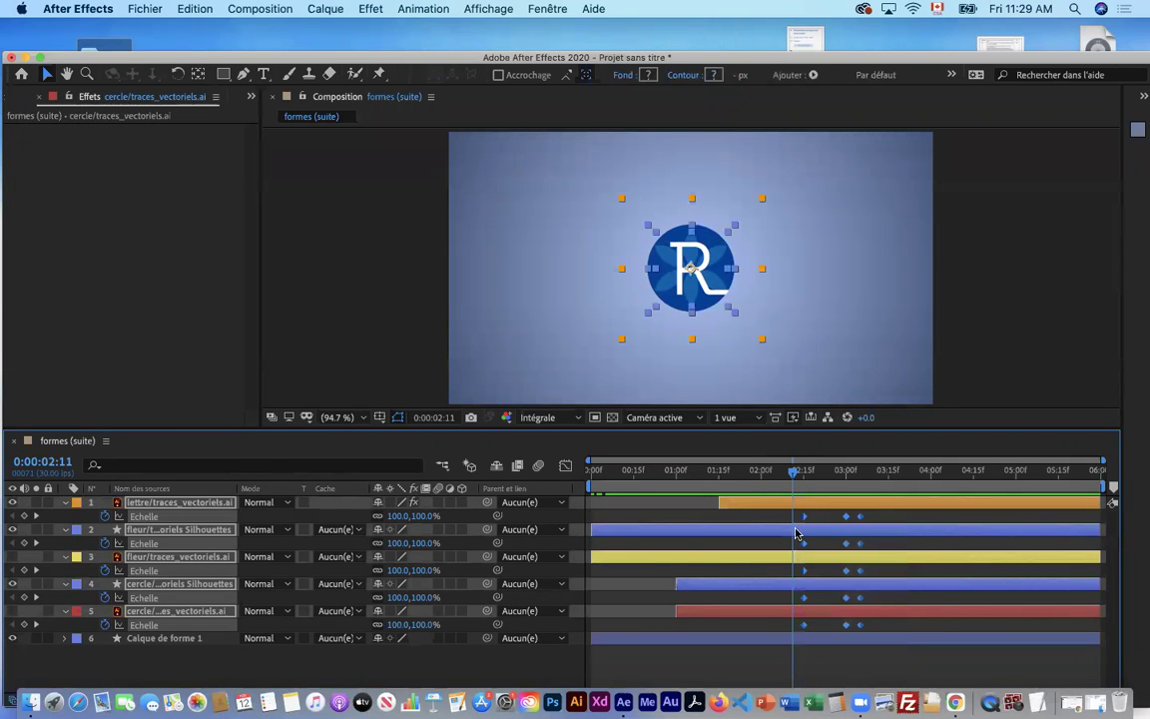
right_click(862, 629)
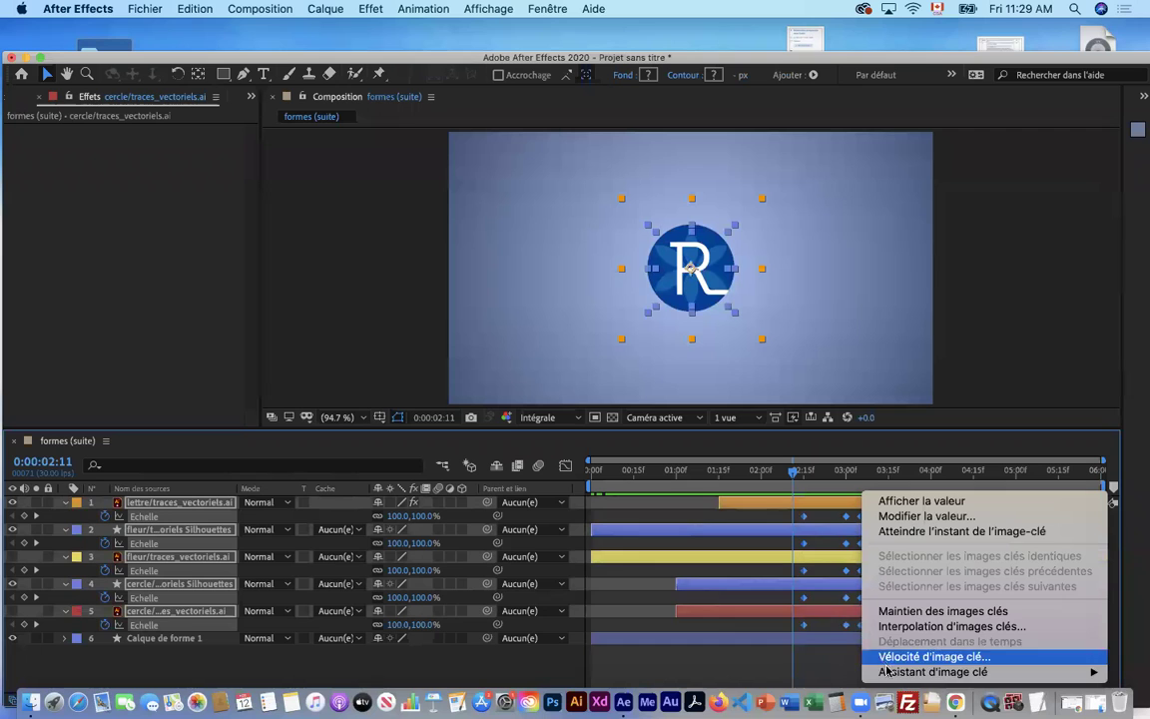
mouse_move(886, 672)
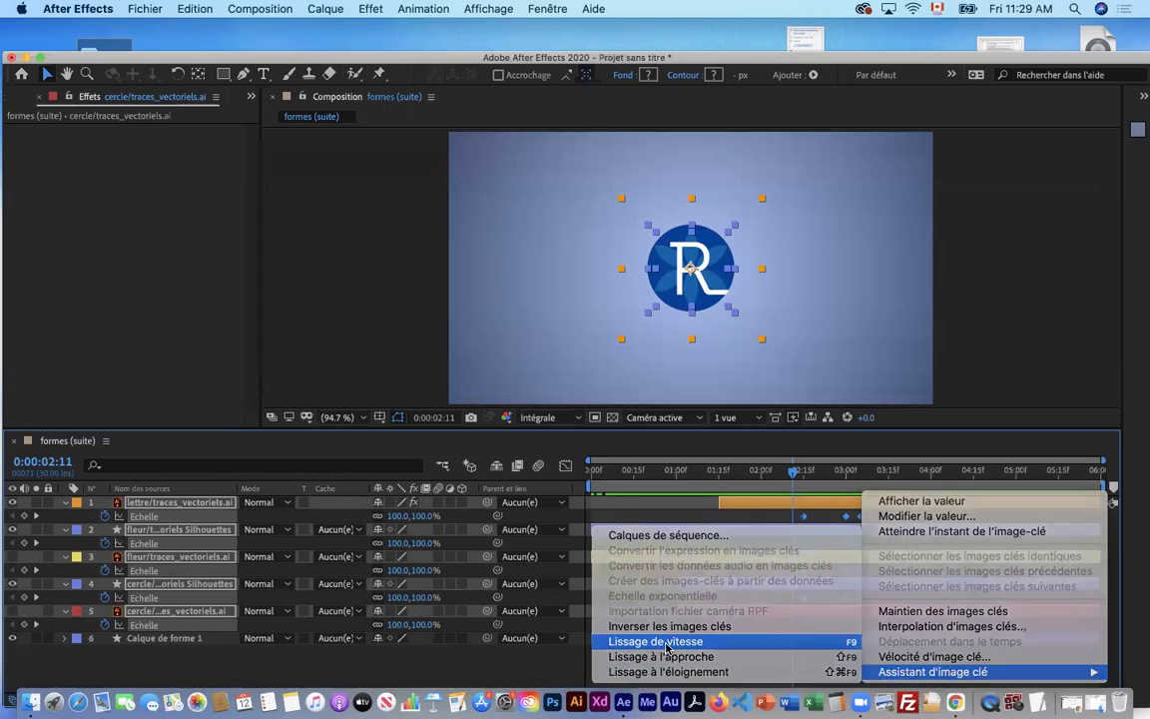
click(668, 643)
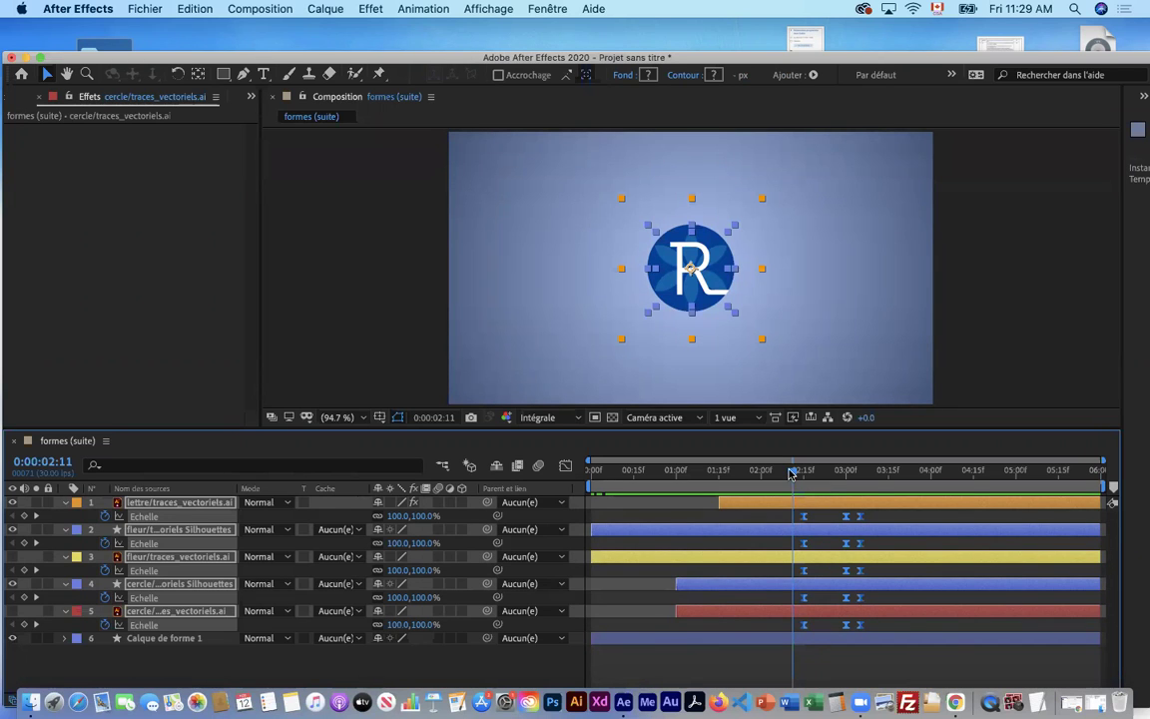
- Set the five layers' Echelle to 309% at 0:00:03:00 and move their last Echelle keyframes to 0:00:03:04
drag(793, 472, 847, 477)
click(869, 658)
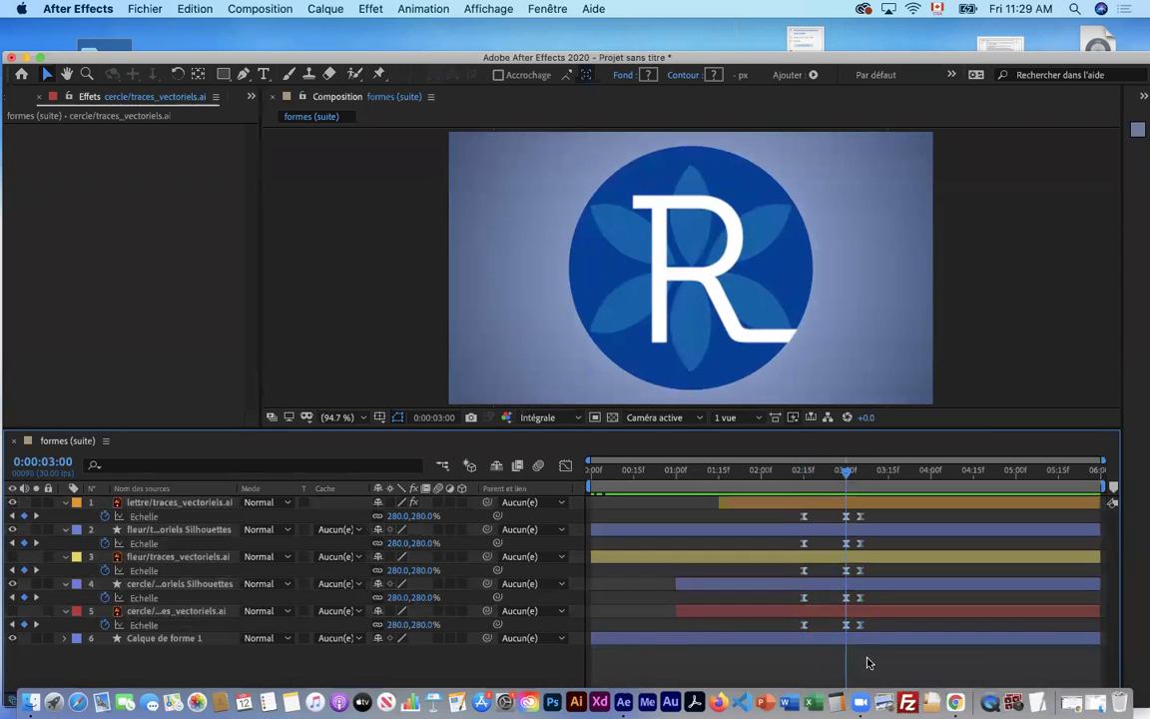
drag(832, 508, 846, 629)
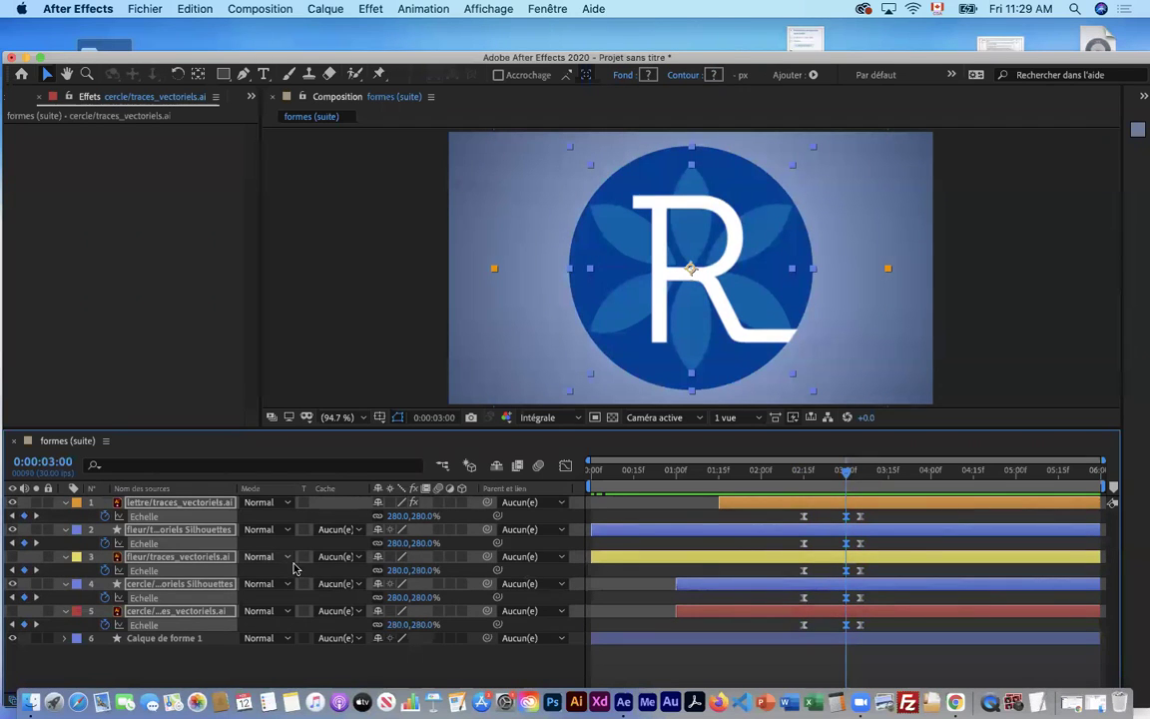
drag(395, 520, 425, 519)
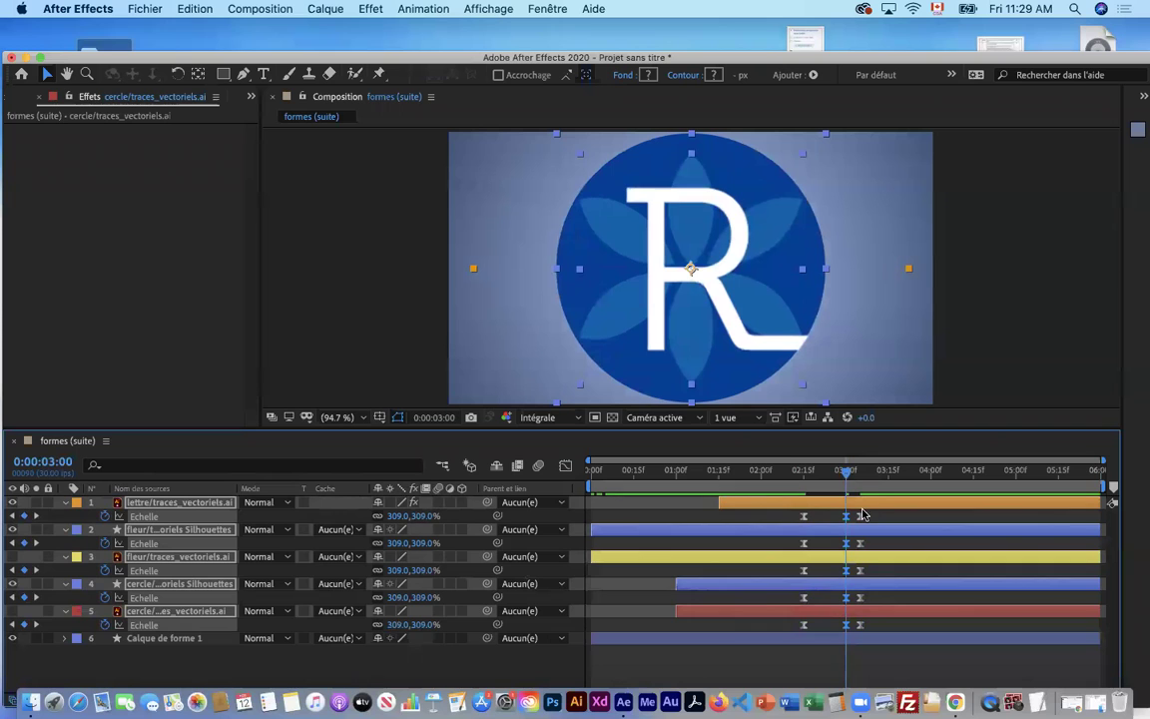
drag(849, 474, 857, 473)
drag(881, 659, 859, 529)
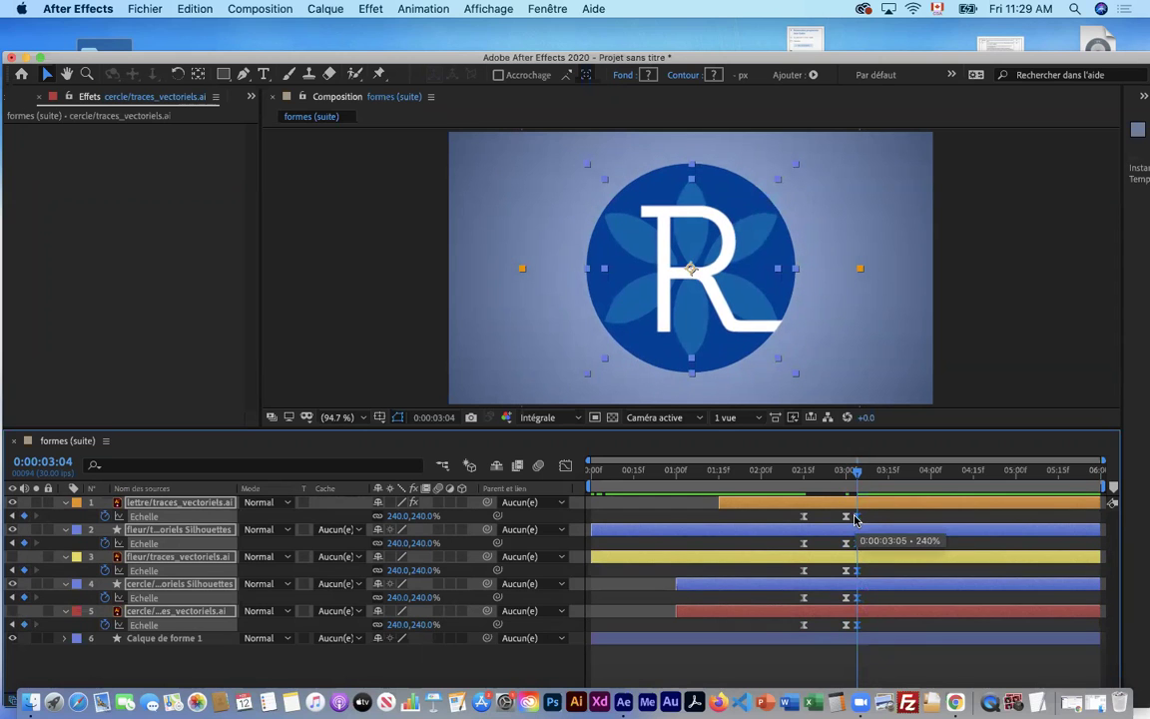
- Preview the bounce and limit the work area to just before and just after the Echelle keyframes
drag(856, 470, 788, 485)
key(space)
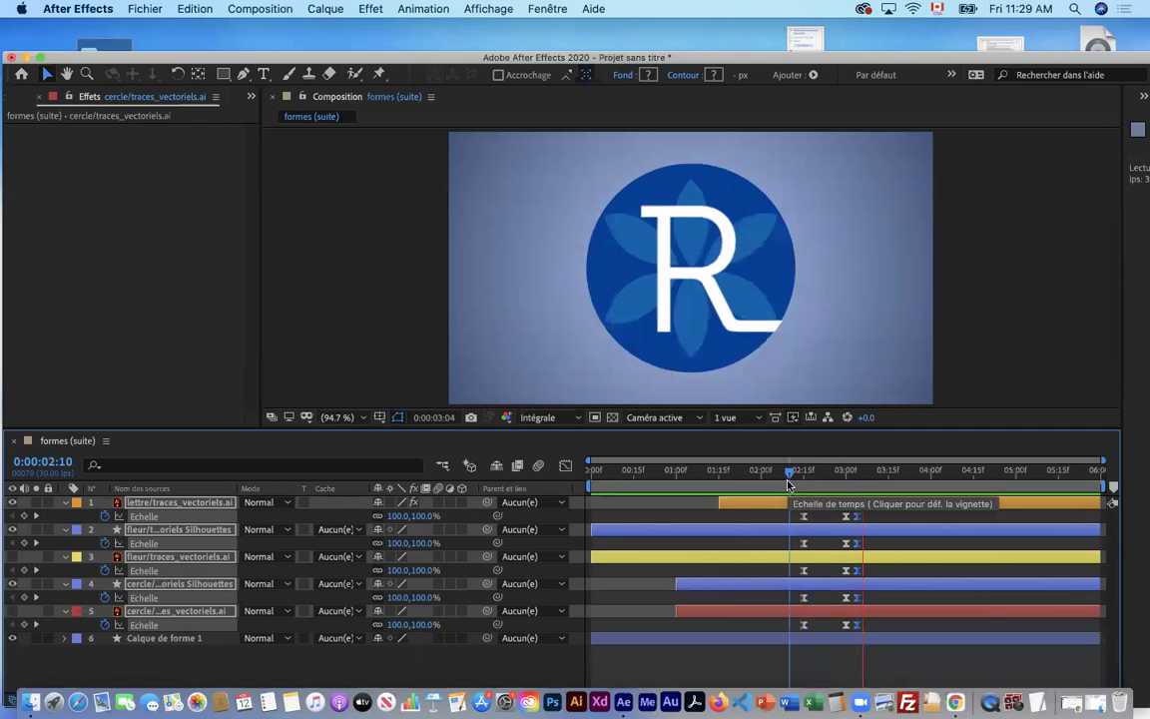
drag(587, 485, 781, 486)
drag(1106, 487, 789, 481)
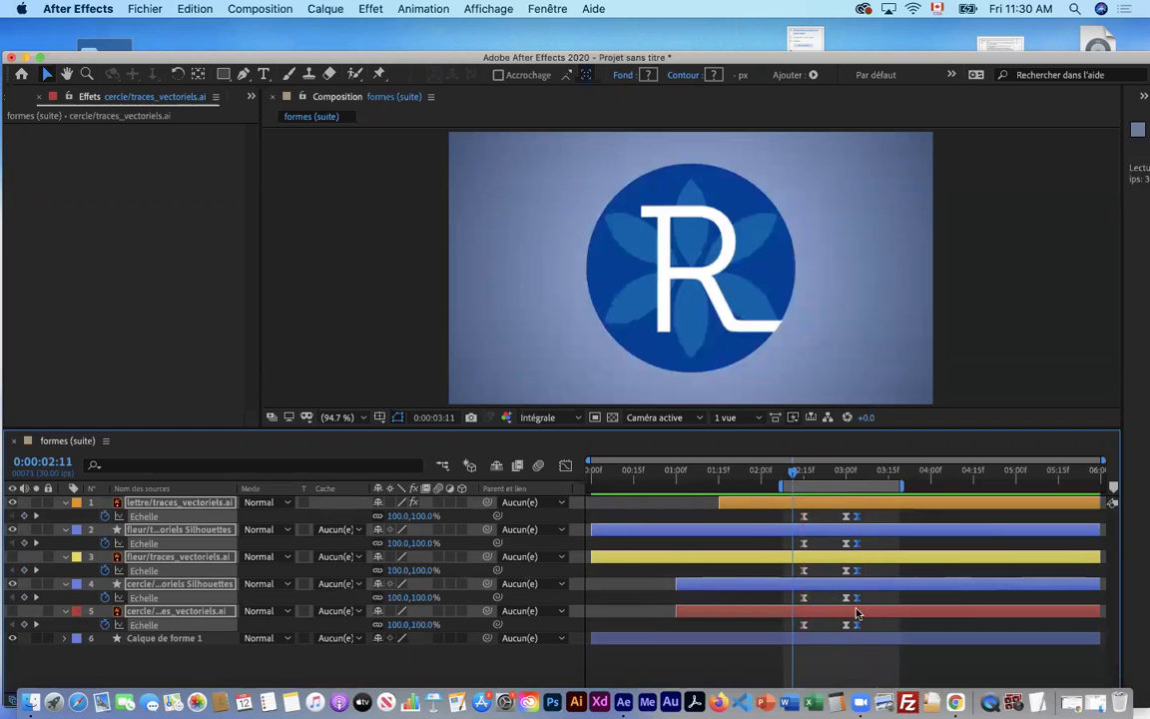
- Preview the bounce with the five layers' last Echelle keyframes moved slightly earlier, and extend the work area to the full composition
key(space)
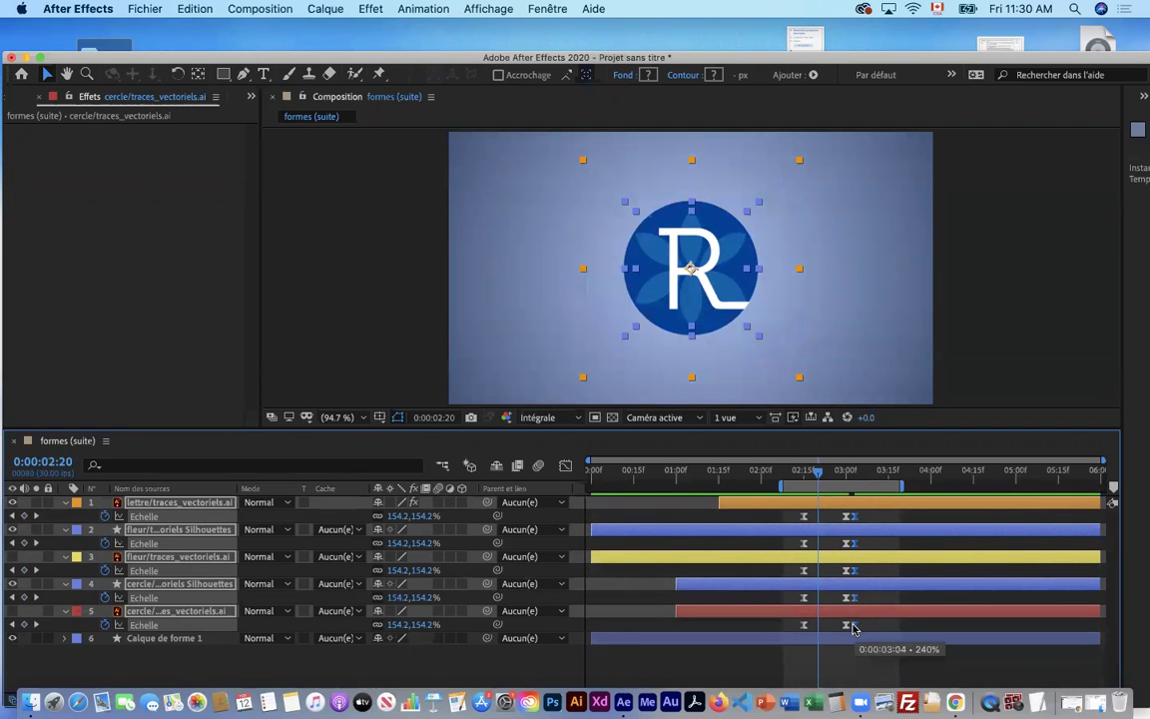
drag(817, 473, 792, 477)
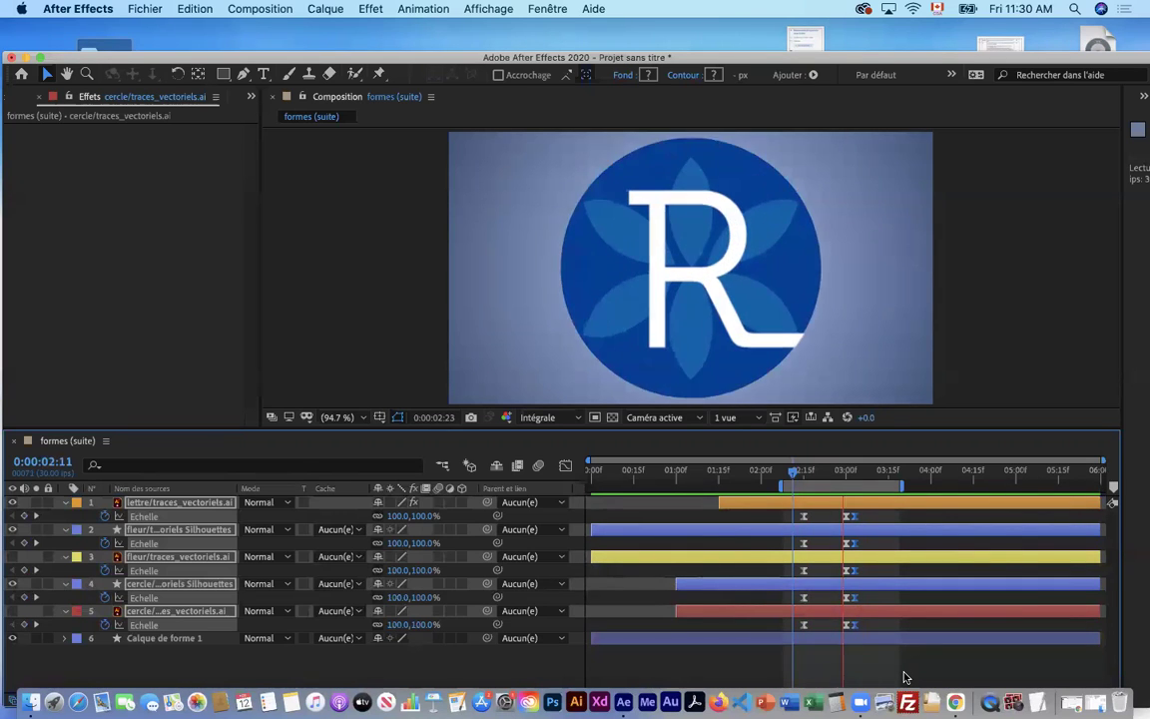
key(space)
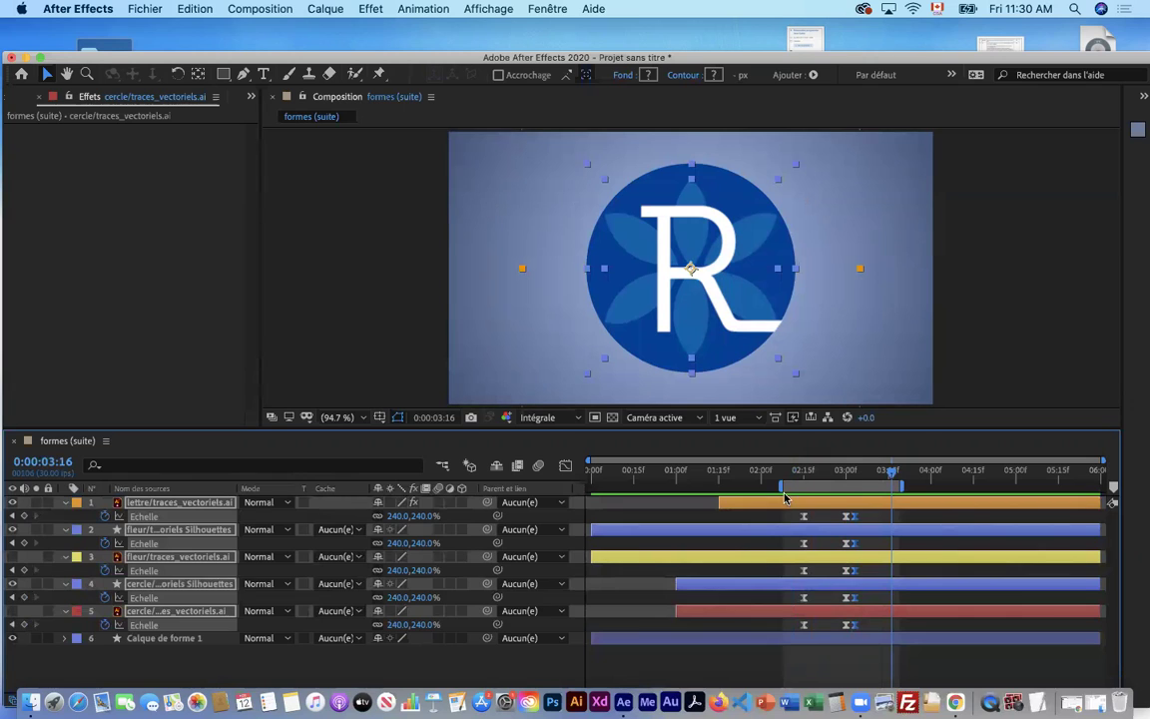
drag(777, 486, 591, 486)
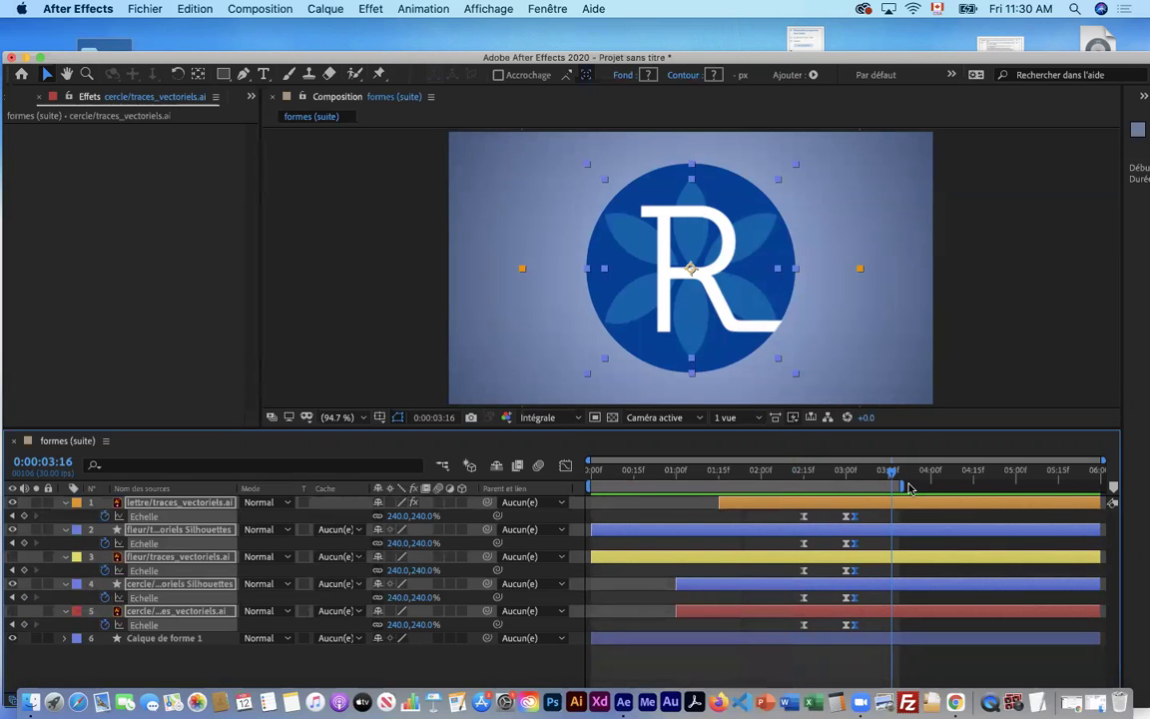
click(919, 659)
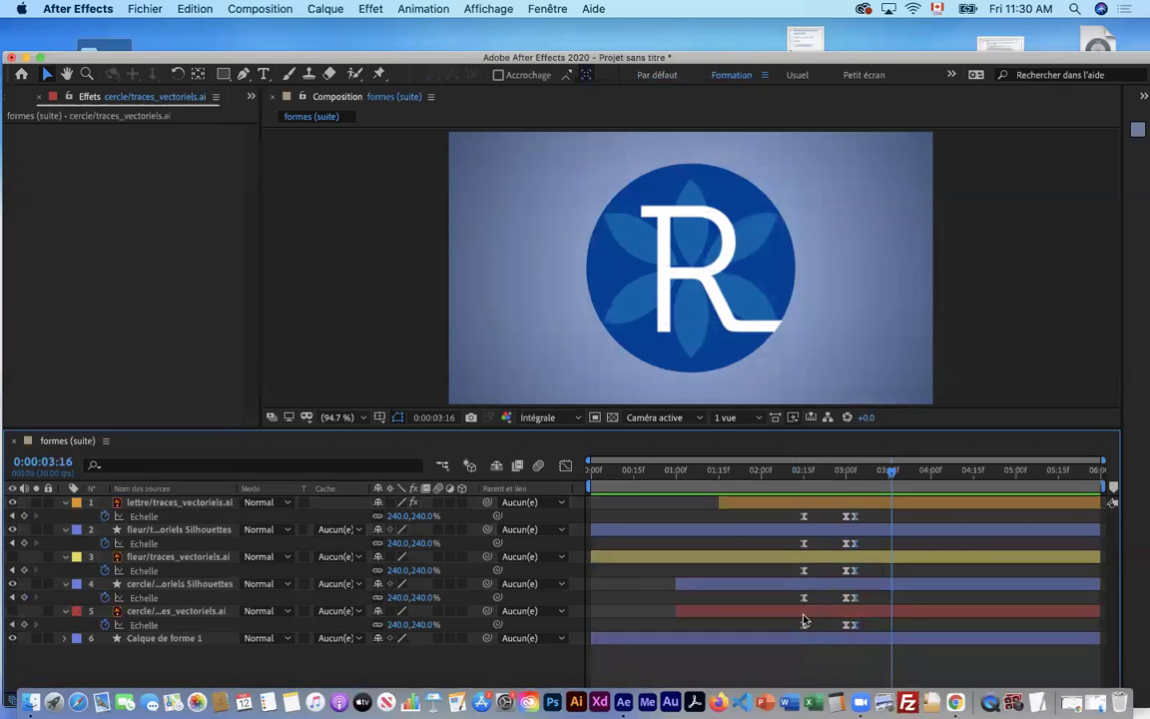
- Try to shift the three Echelle keyframes of layer 5, the cercle .ai layer, a few frames later
mouse_move(791, 621)
mouse_down()
mouse_move(865, 637)
mouse_move(798, 628)
mouse_up()
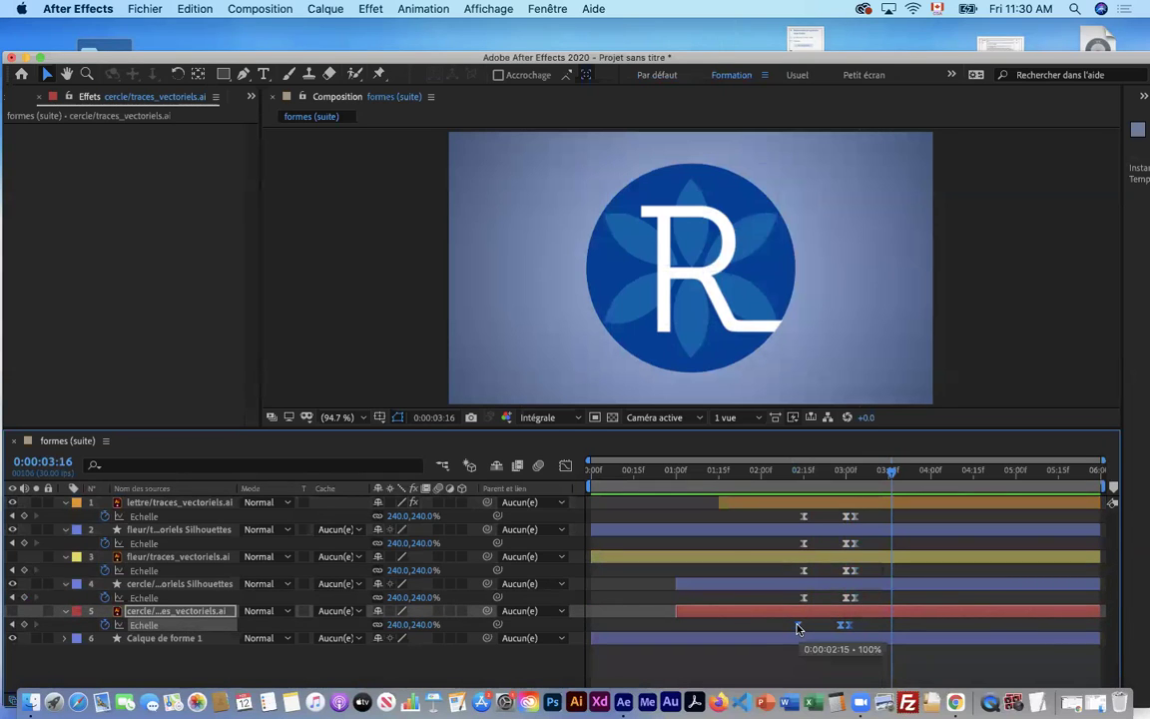
drag(888, 479, 822, 544)
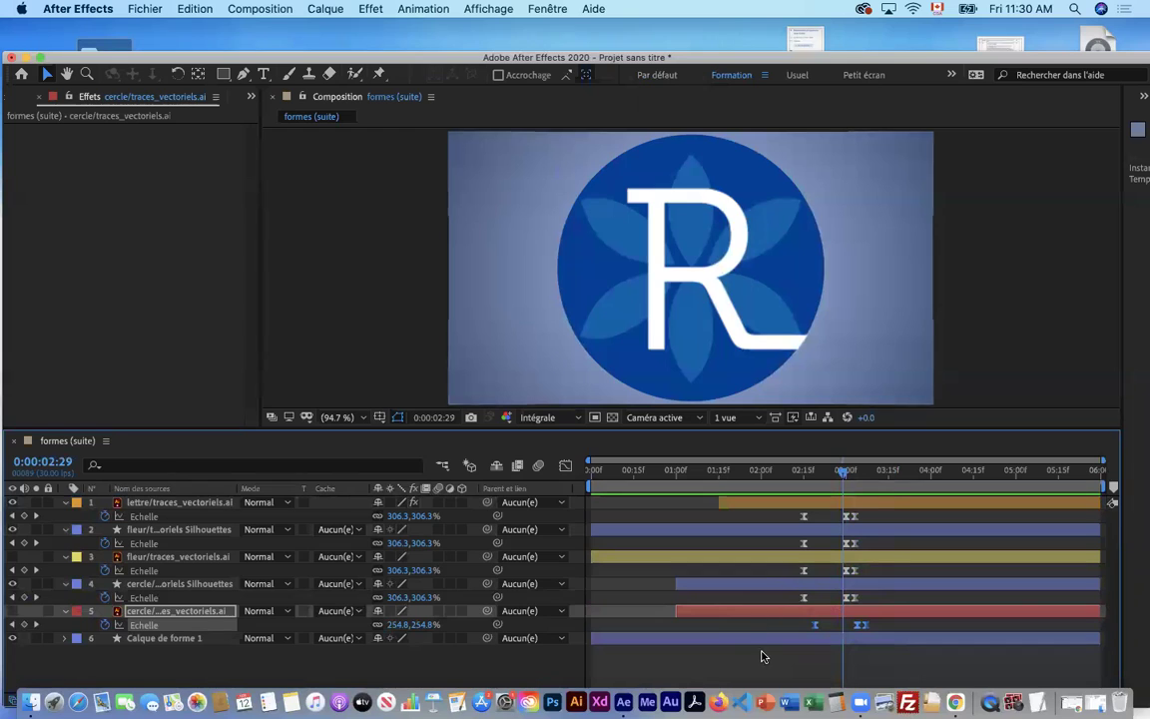
drag(785, 587, 866, 610)
key(super+z)
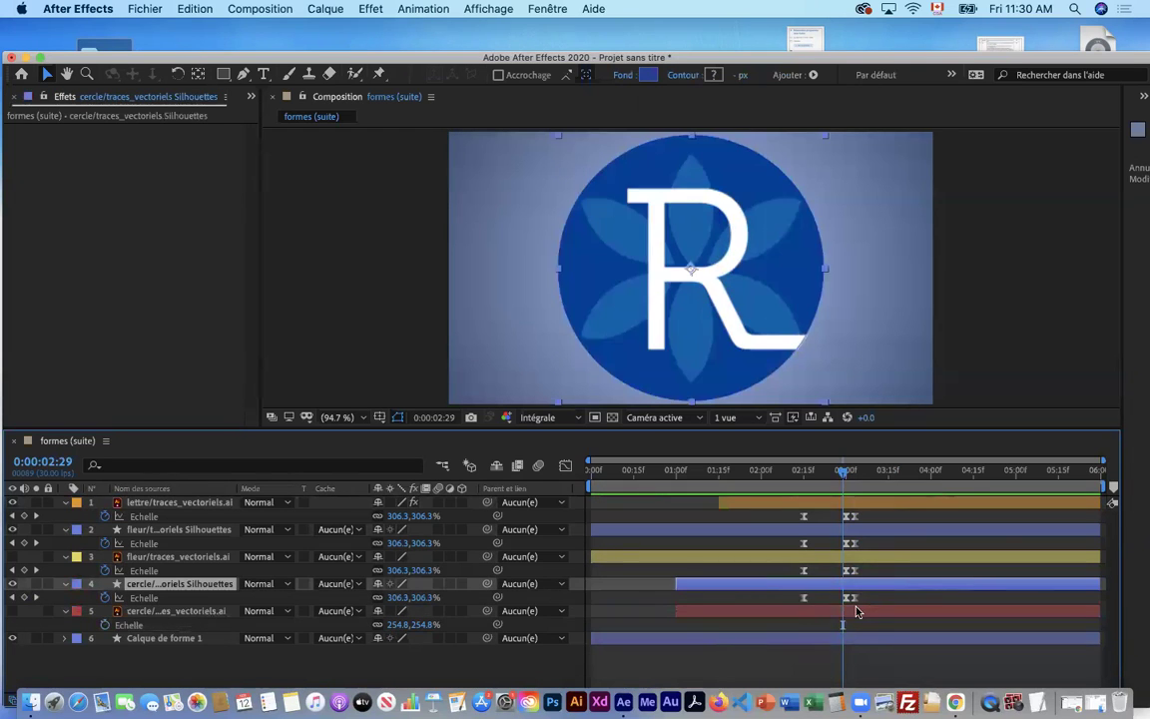
- Shift the cercle Silhouettes layer's three Echelle keyframes to begin at 0:00:02:20, and start the work area shortly before 0:00:02:00
drag(789, 600, 820, 604)
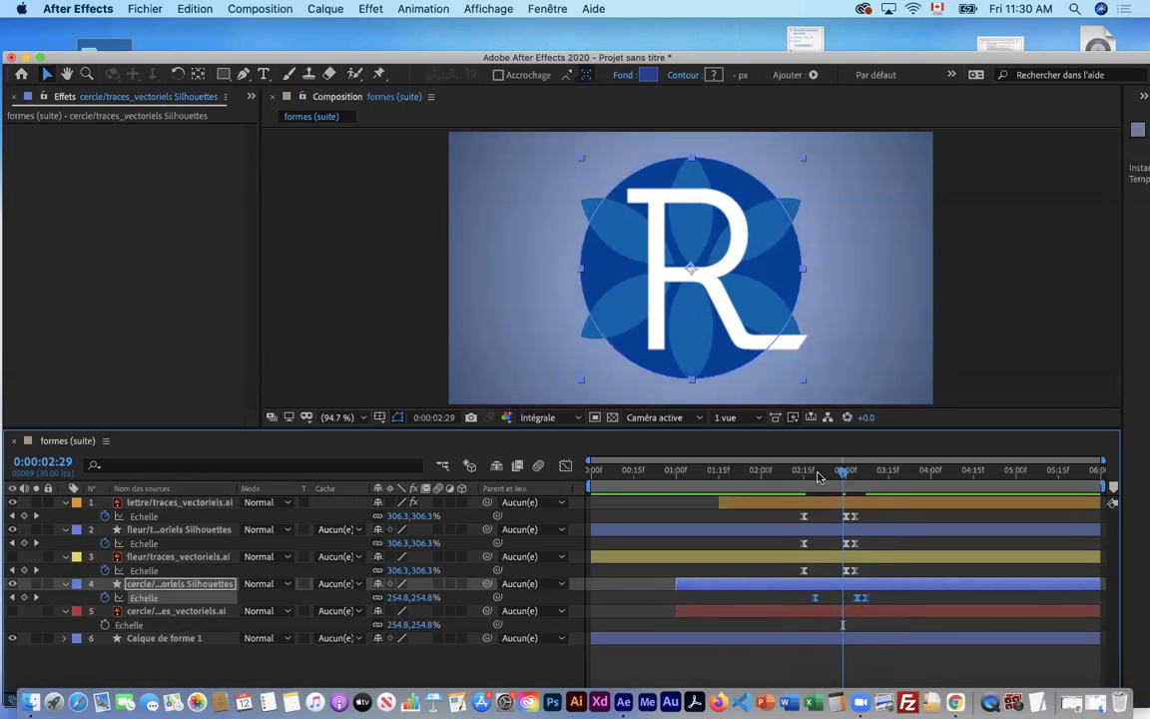
drag(817, 476, 781, 477)
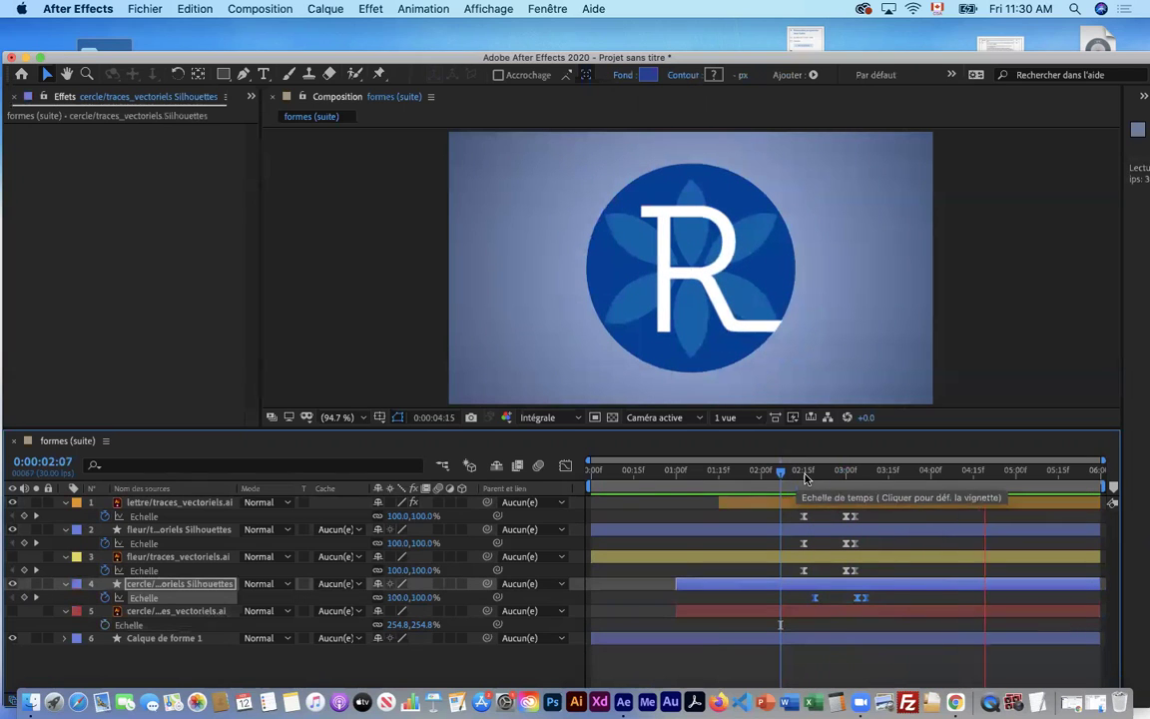
drag(592, 488, 736, 487)
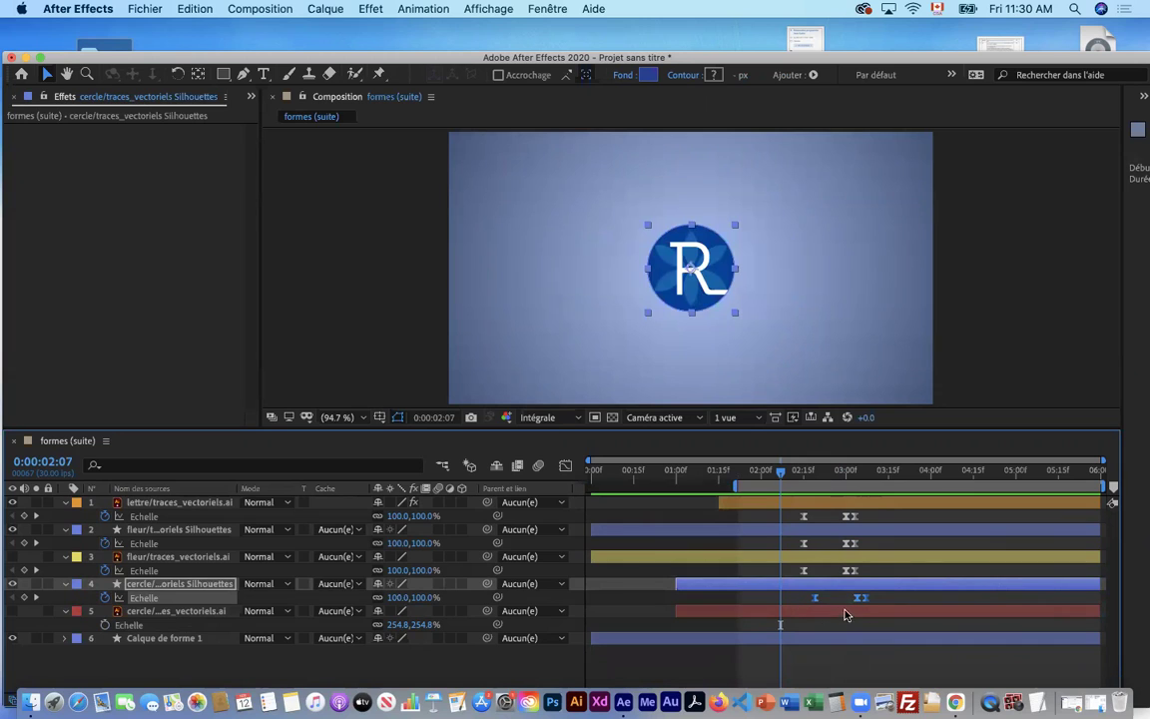
drag(794, 595, 818, 601)
- Preview the circle's delayed scaling and end the work area shortly after the last Echelle keyframes
drag(782, 480, 842, 489)
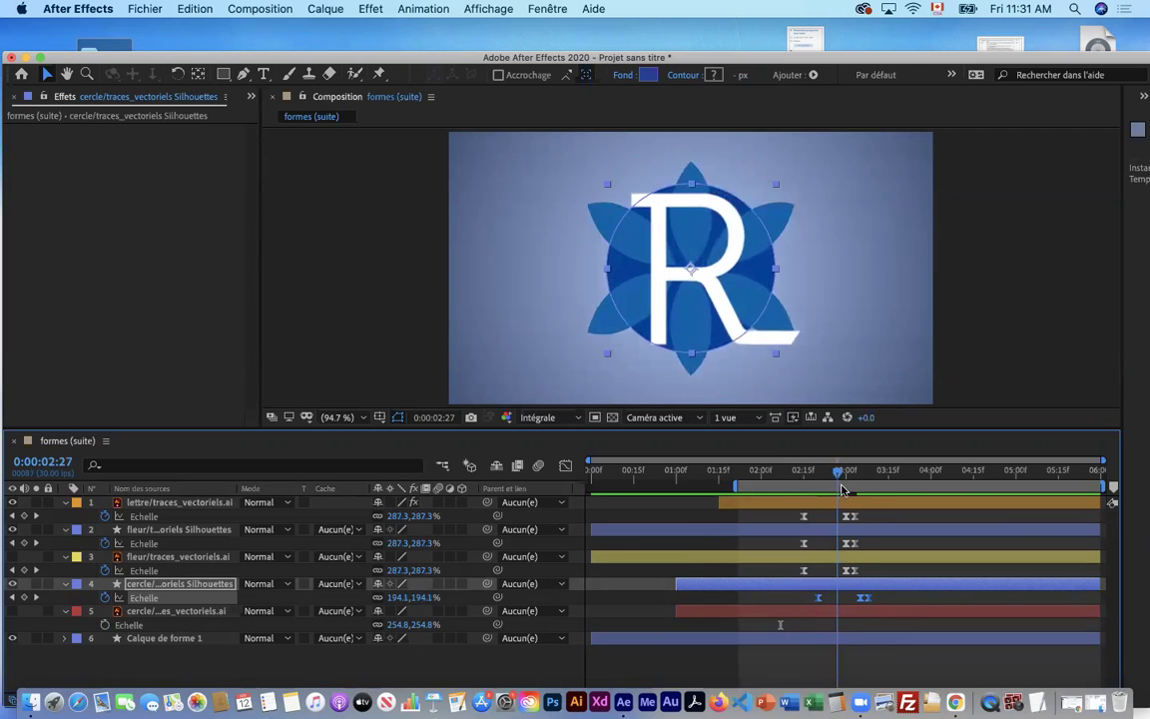
key(space)
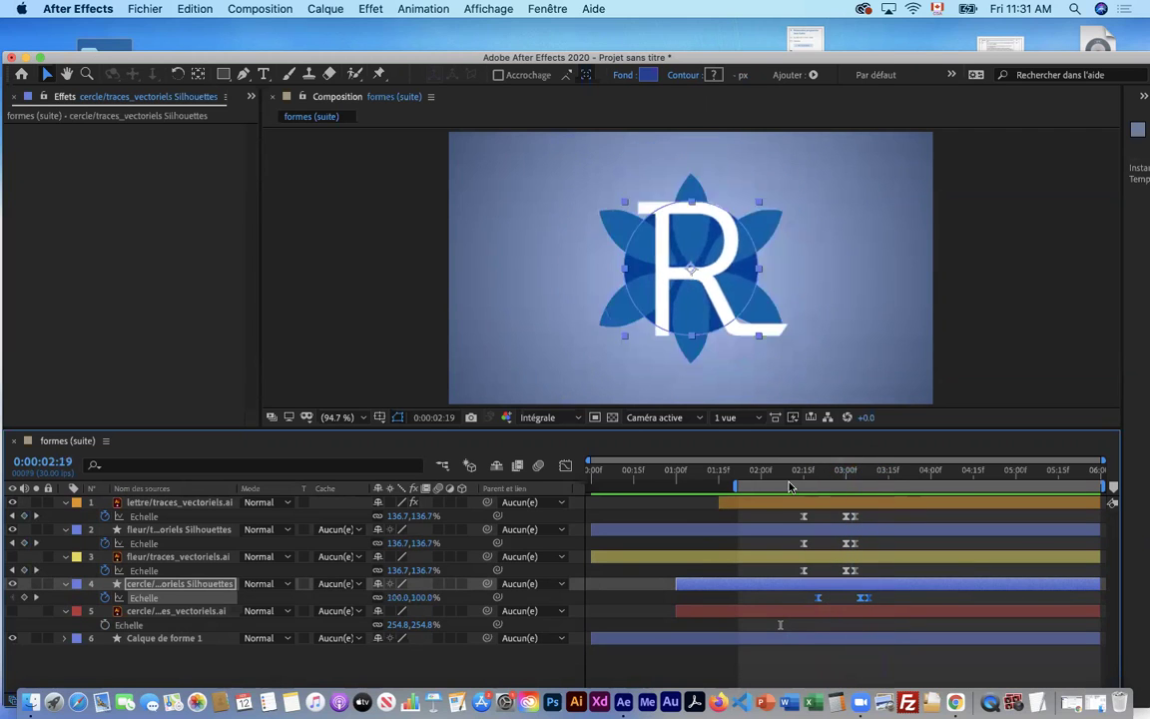
click(762, 487)
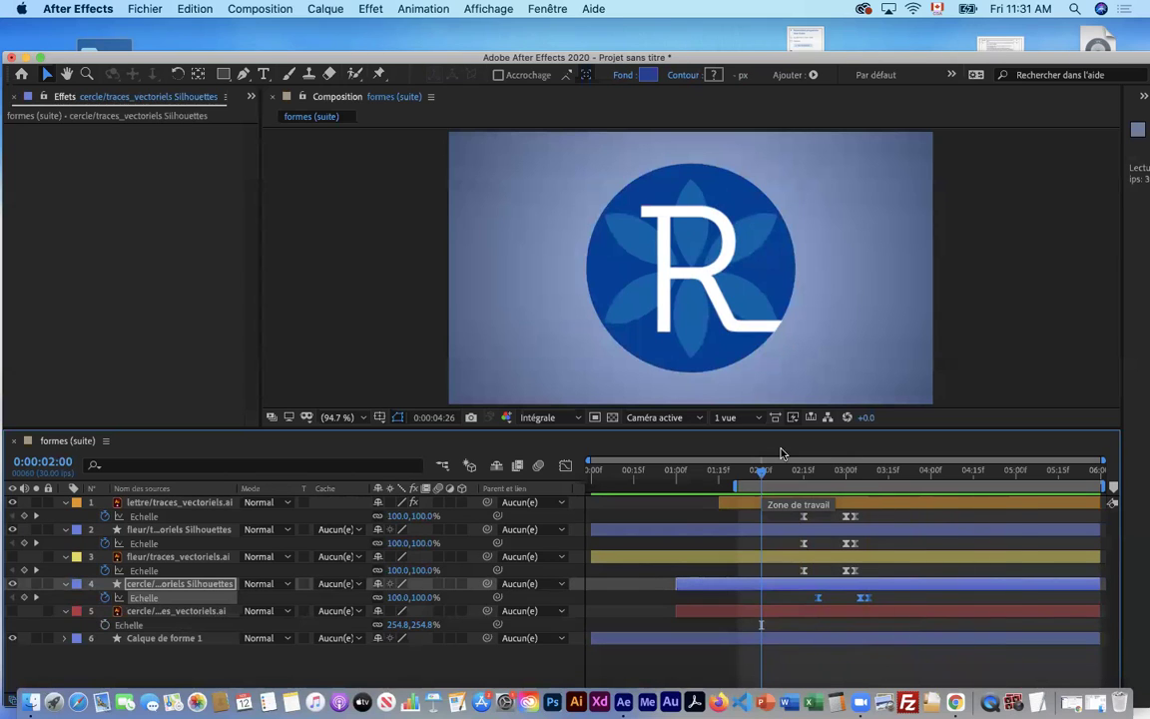
key(space)
drag(971, 484, 905, 485)
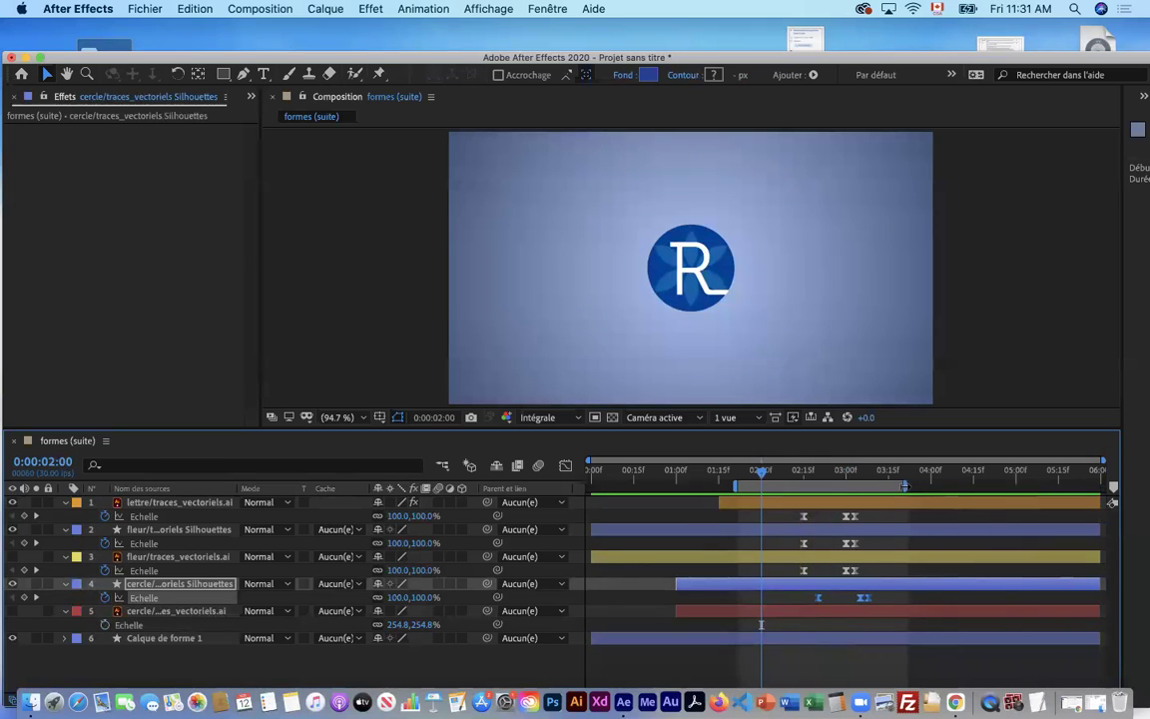
click(754, 476)
key(space)
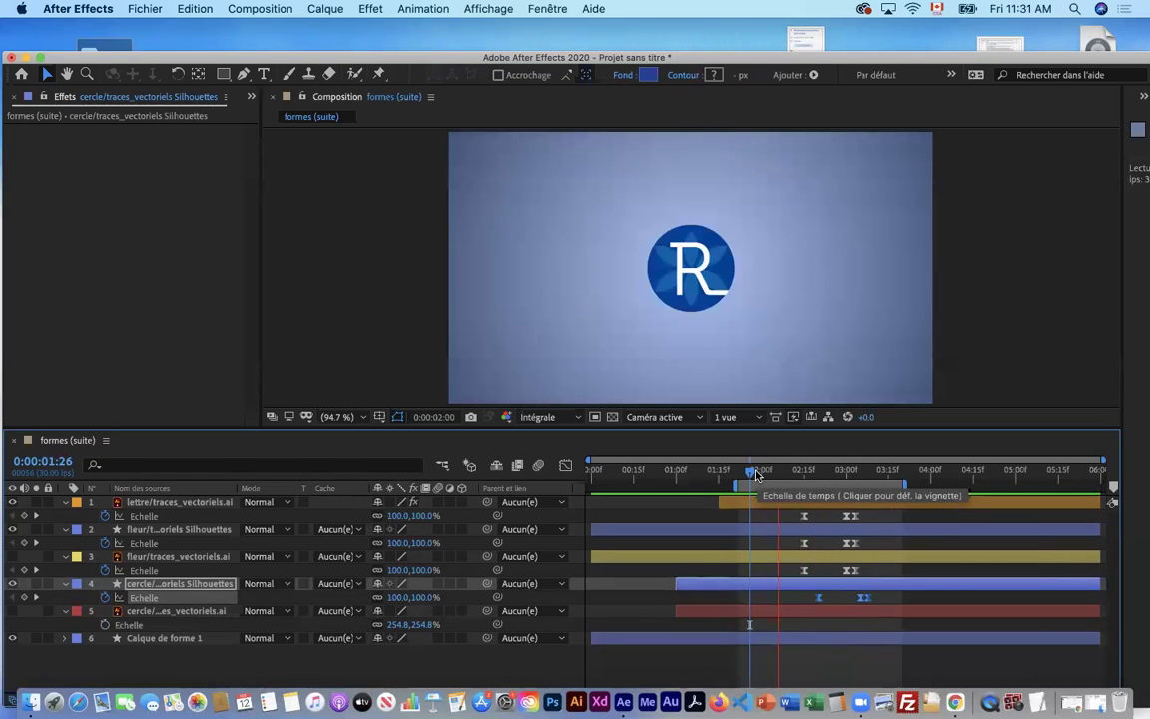
key(space)
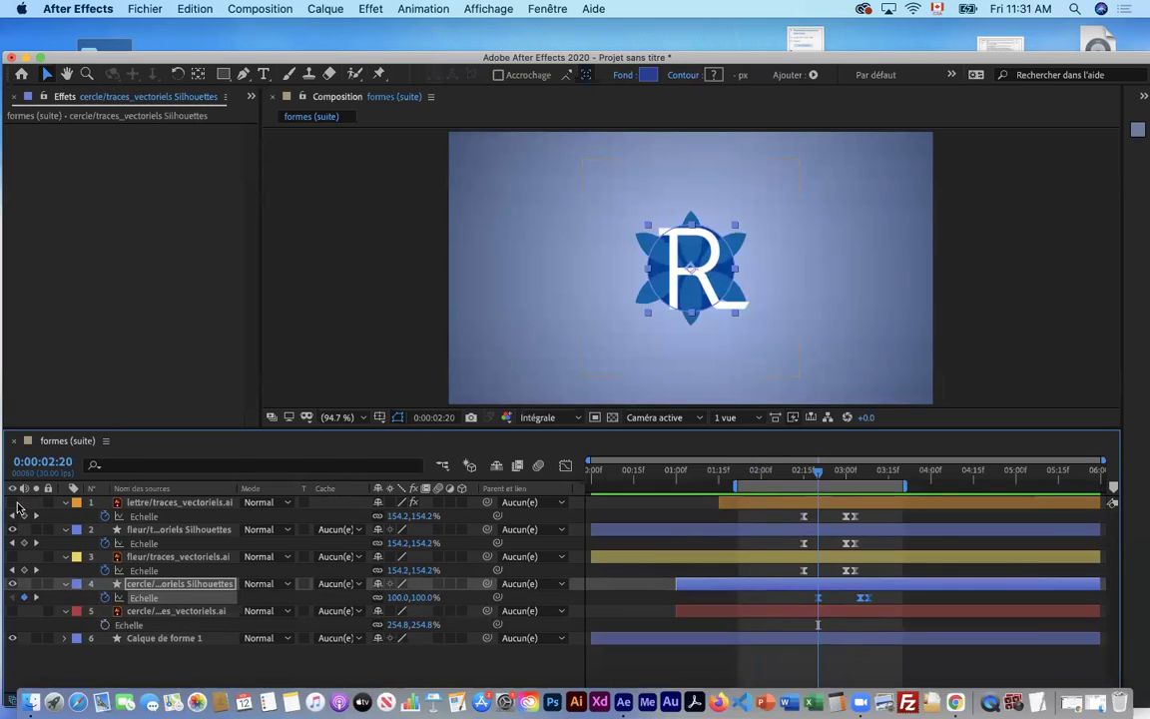
- Hide the lettre layer and preview the flower and circle scaling from 0:00:02:11
click(13, 502)
click(792, 472)
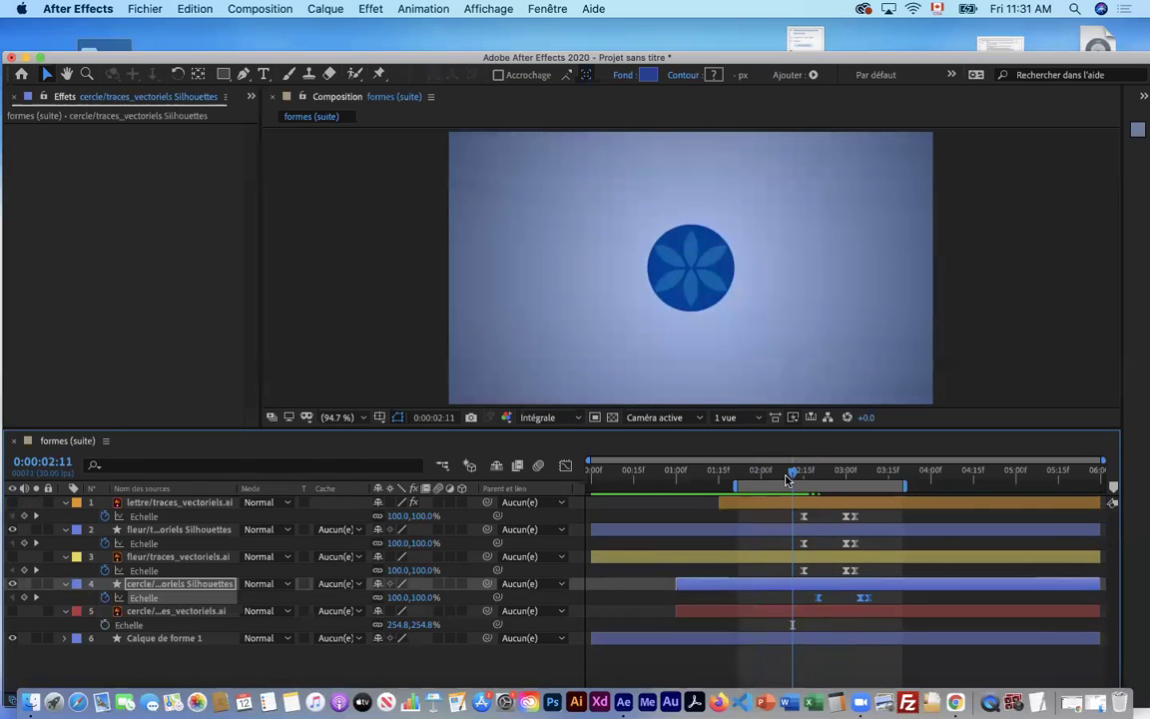
key(space)
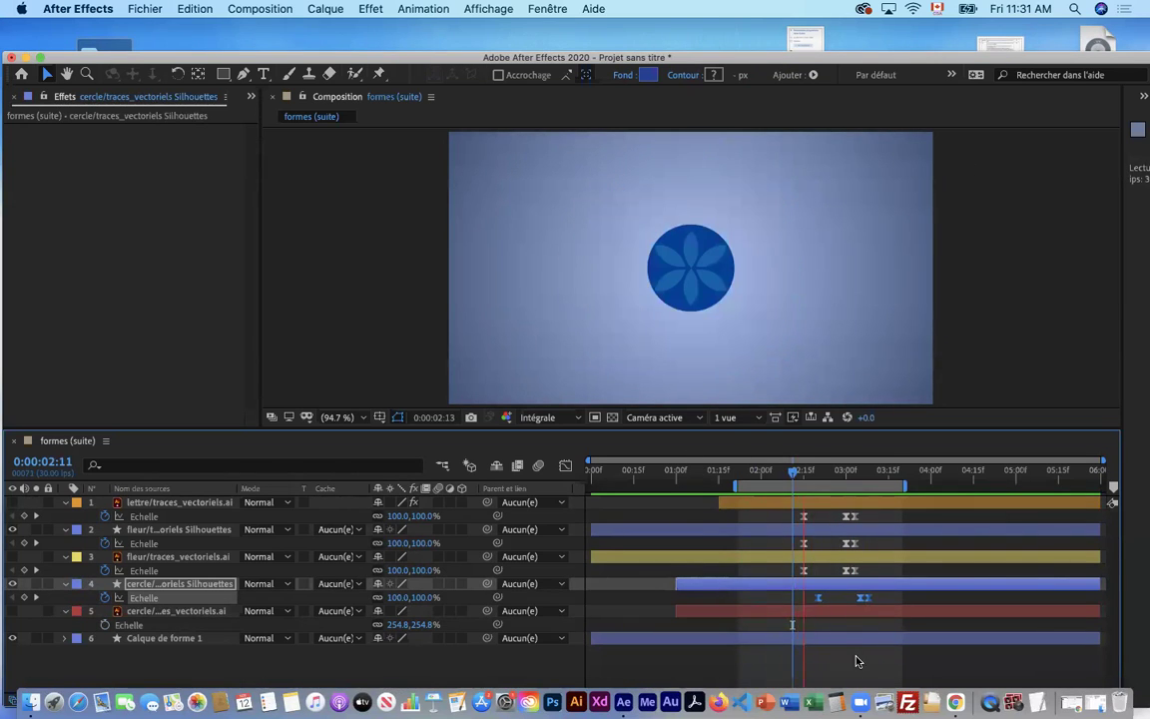
key(space)
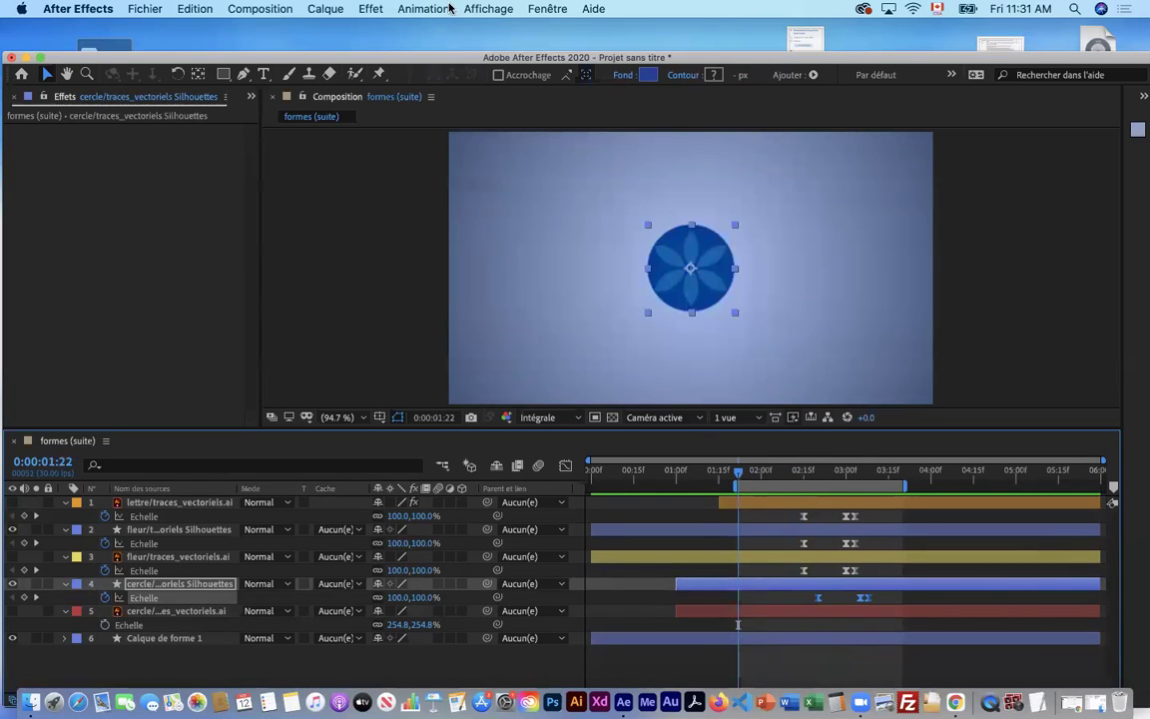